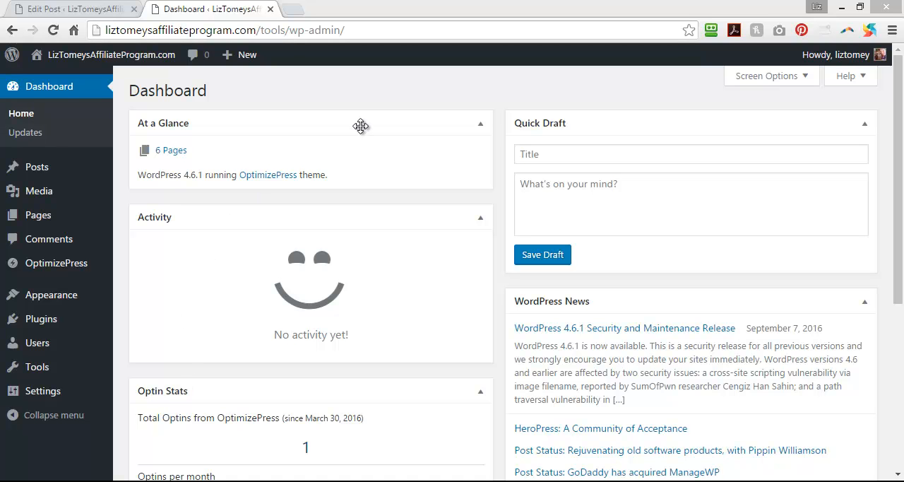
List all pages of the site and view the 50 Ways To PLR Profits page in a new browser tab.
{"action": "mouse_move", "coordinate": [42, 216]}
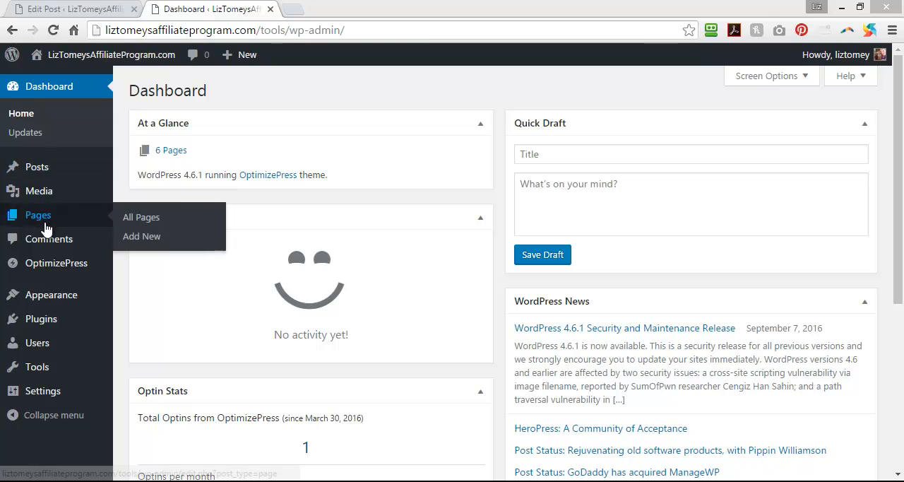
{"action": "left_click", "coordinate": [146, 223]}
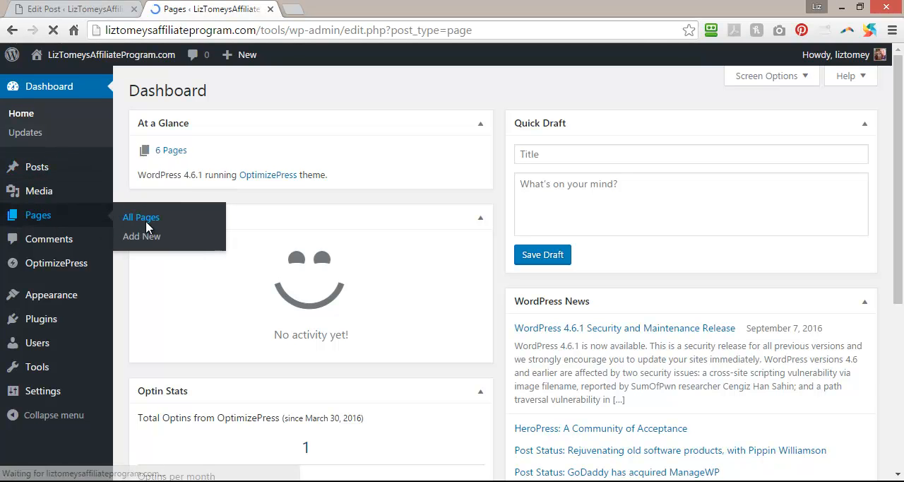
{"action": "mouse_move", "coordinate": [147, 227]}
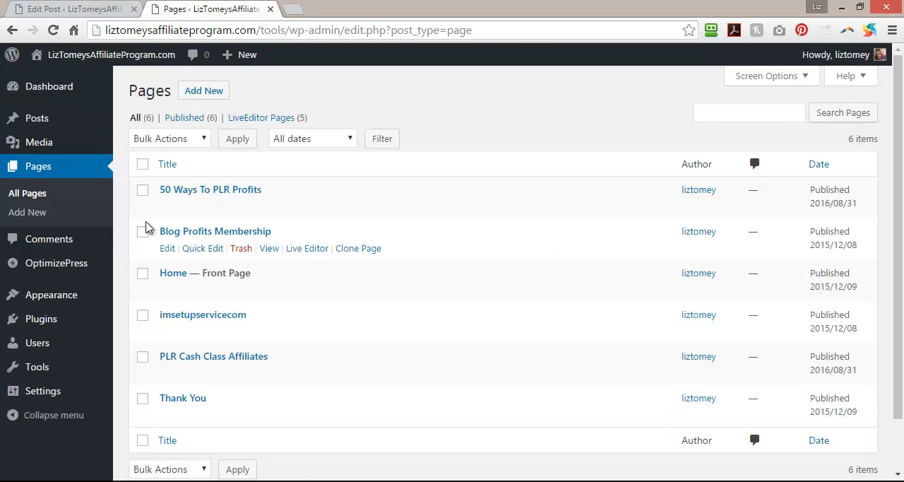
{"action": "mouse_move", "coordinate": [258, 193]}
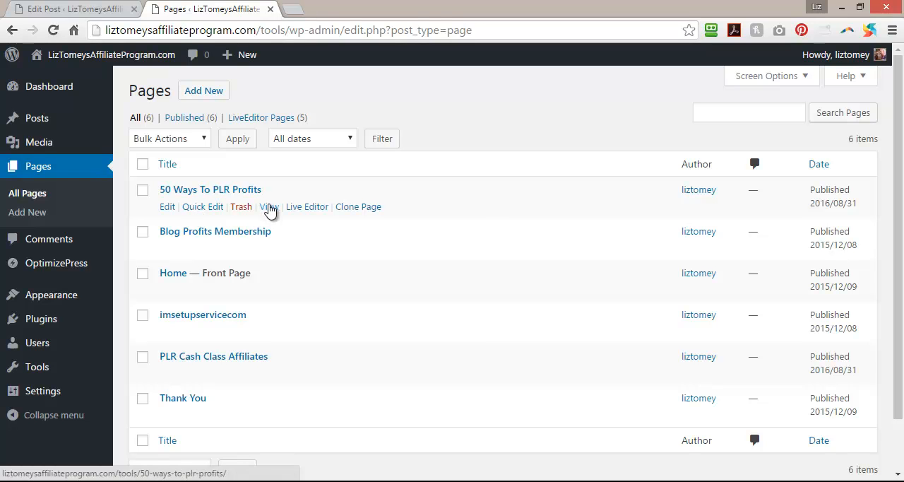
{"action": "right_click", "coordinate": [269, 209]}
{"action": "left_click", "coordinate": [282, 214]}
{"action": "left_click", "coordinate": [349, 10]}
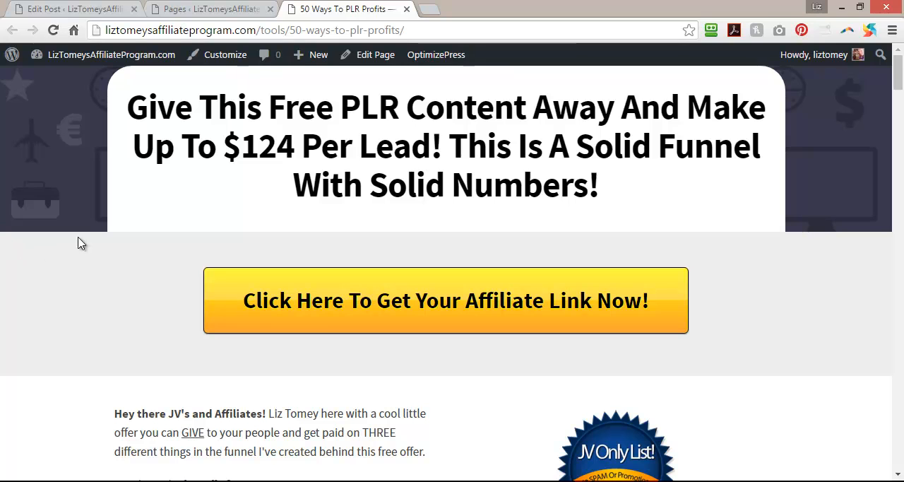
Examine the 50 Ways To PLR Profits affiliate page from its headline through the sales funnel, promotion reasons, promotional tools and closing terms.
{"action": "mouse_move", "coordinate": [900, 70]}
{"action": "left_mouse_down"}
{"action": "mouse_move", "coordinate": [900, 97]}
{"action": "mouse_move", "coordinate": [903, 60]}
{"action": "left_mouse_up"}
{"action": "scroll", "coordinate": [454, 315], "scroll_direction": "down", "scroll_amount": 3}
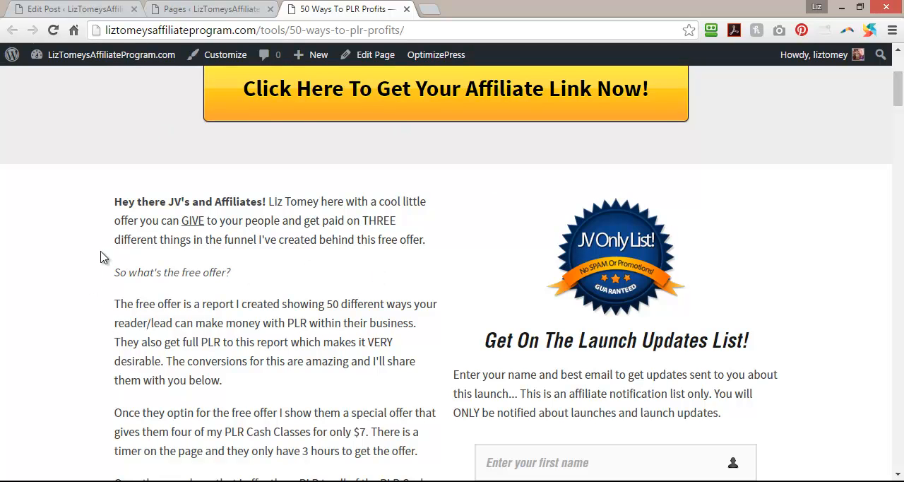
{"action": "scroll", "coordinate": [191, 268], "scroll_direction": "down", "scroll_amount": 3}
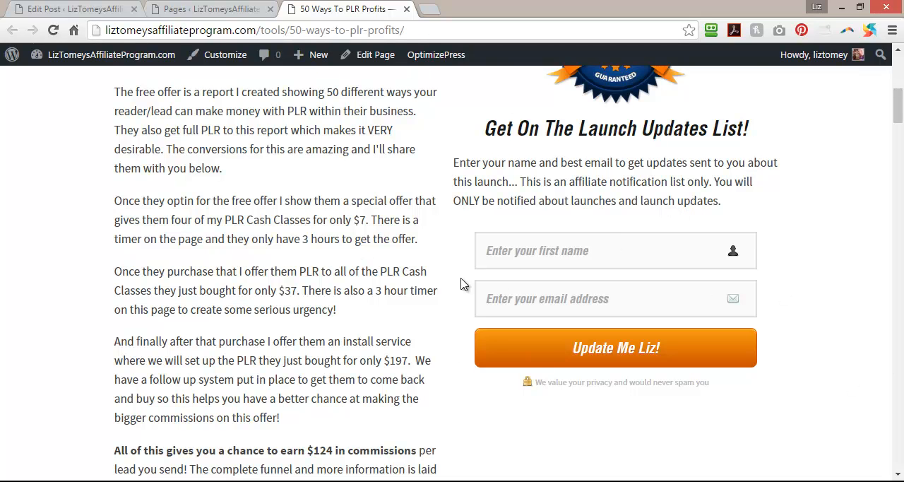
{"action": "scroll", "coordinate": [397, 325], "scroll_direction": "down", "scroll_amount": 6}
{"action": "scroll", "coordinate": [395, 326], "scroll_direction": "down", "scroll_amount": 2}
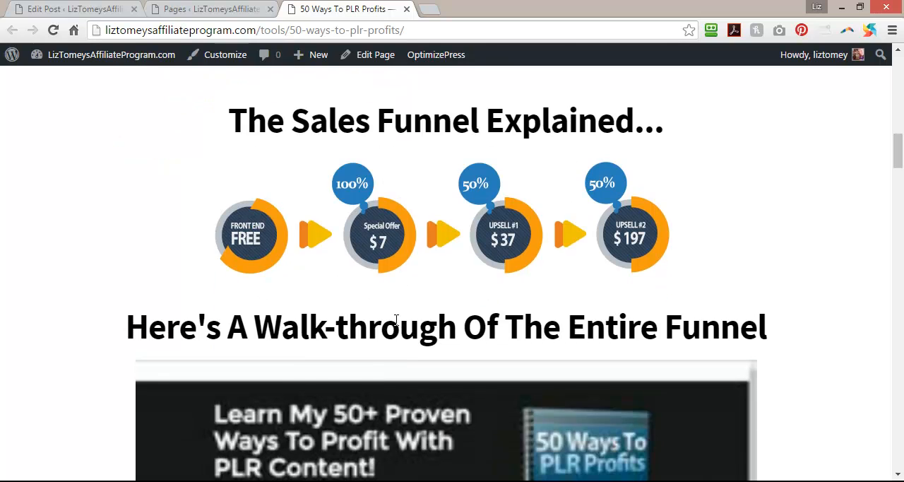
{"action": "scroll", "coordinate": [102, 255], "scroll_direction": "down", "scroll_amount": 3}
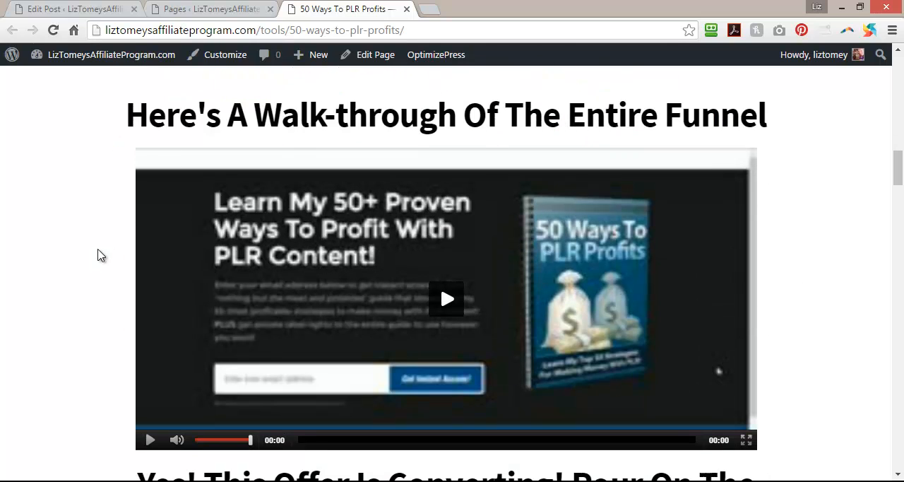
{"action": "scroll", "coordinate": [34, 243], "scroll_direction": "down", "scroll_amount": 2}
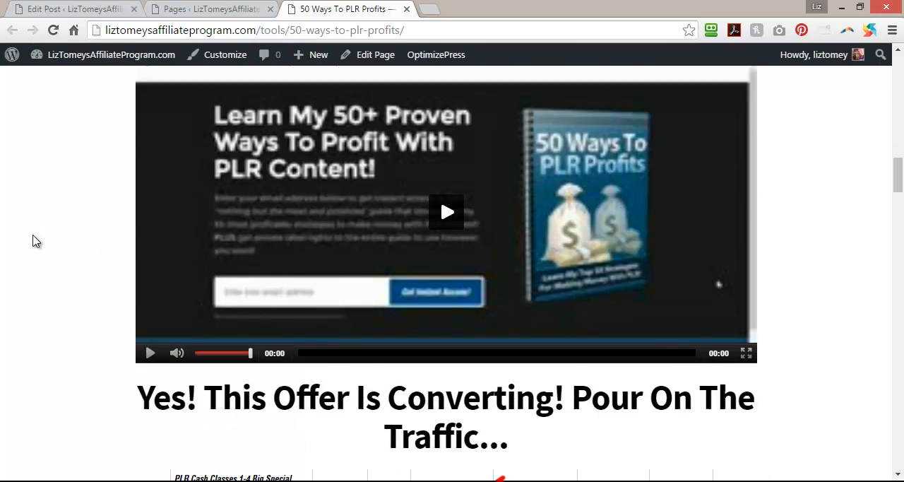
{"action": "scroll", "coordinate": [3, 265], "scroll_direction": "down", "scroll_amount": 3}
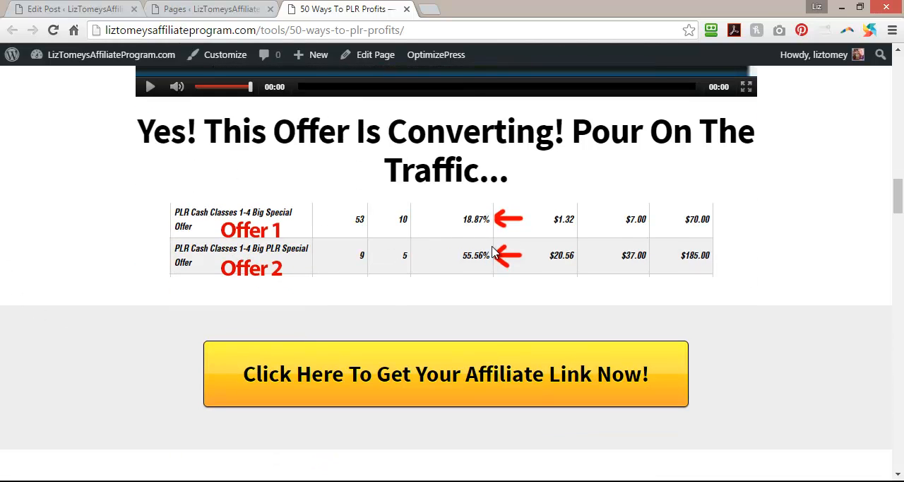
{"action": "scroll", "coordinate": [121, 240], "scroll_direction": "down", "scroll_amount": 2}
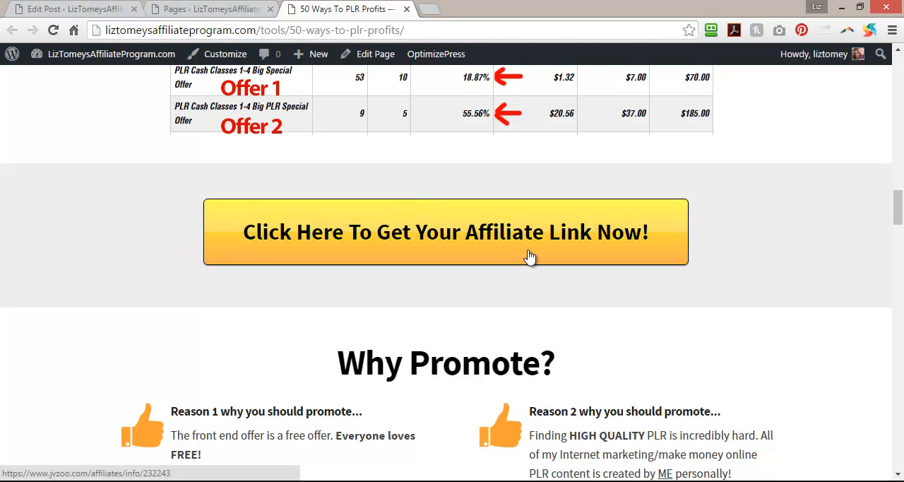
{"action": "scroll", "coordinate": [531, 258], "scroll_direction": "up", "scroll_amount": 7}
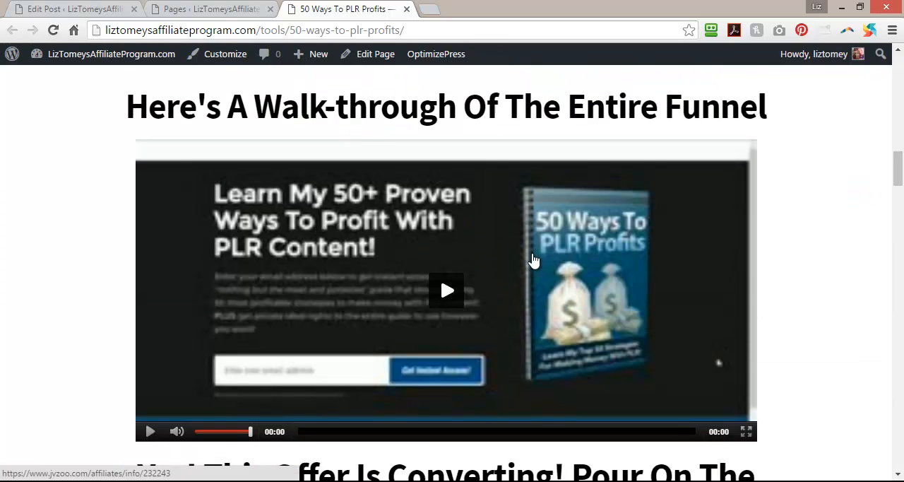
{"action": "scroll", "coordinate": [533, 262], "scroll_direction": "down", "scroll_amount": 9}
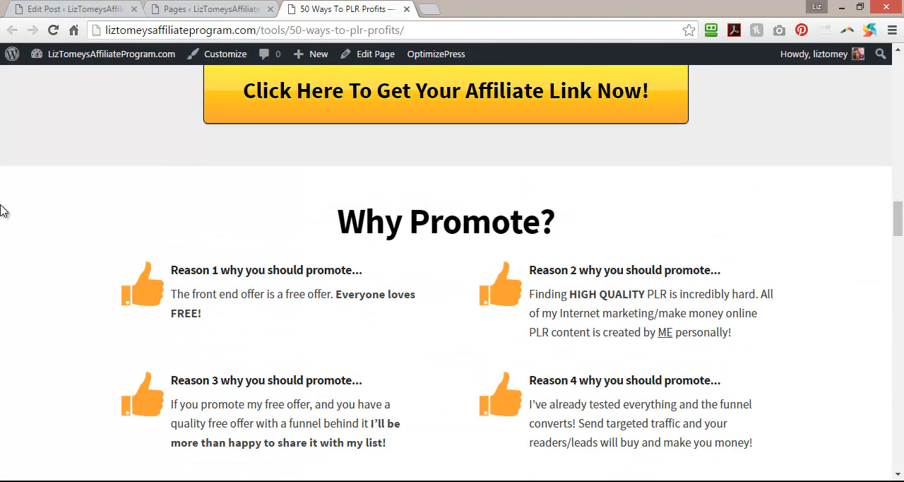
{"action": "scroll", "coordinate": [2, 211], "scroll_direction": "down", "scroll_amount": 7}
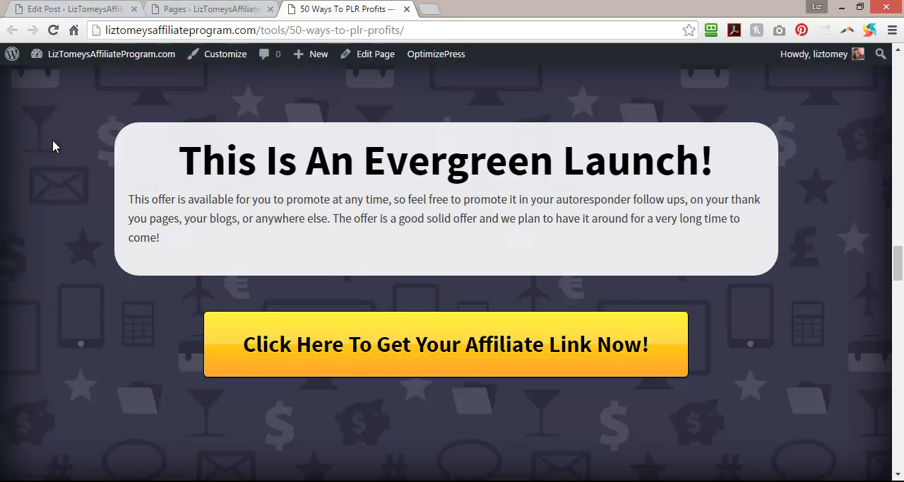
{"action": "scroll", "coordinate": [625, 189], "scroll_direction": "down", "scroll_amount": 4}
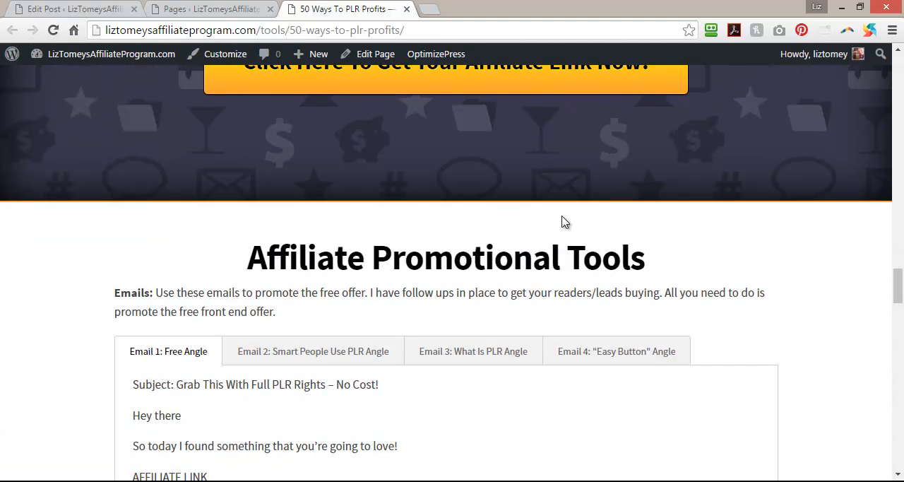
{"action": "scroll", "coordinate": [662, 257], "scroll_direction": "down", "scroll_amount": 5}
{"action": "scroll", "coordinate": [661, 258], "scroll_direction": "down", "scroll_amount": 14}
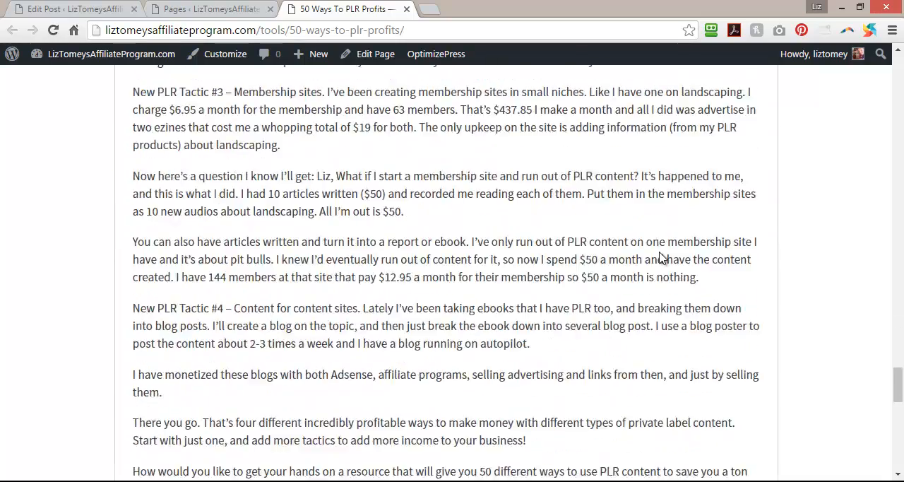
{"action": "scroll", "coordinate": [662, 258], "scroll_direction": "down", "scroll_amount": 10}
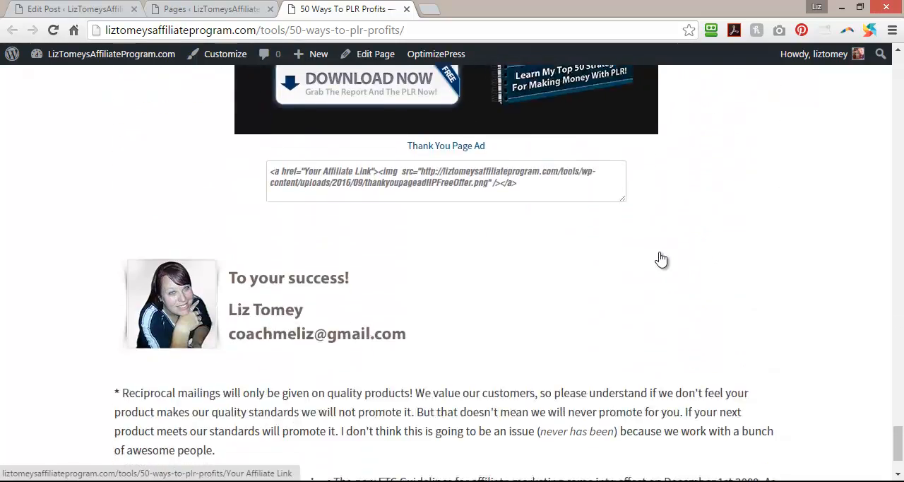
{"action": "scroll", "coordinate": [662, 257], "scroll_direction": "down", "scroll_amount": 2}
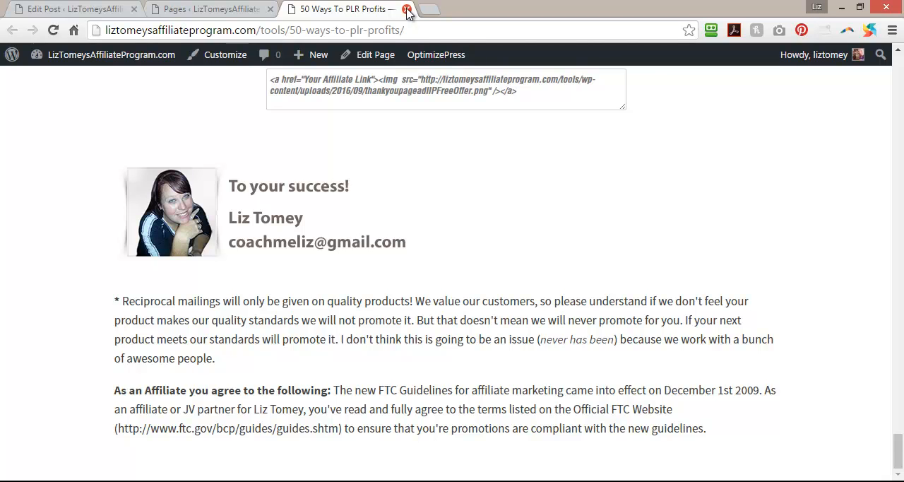
Open the pagecopy text file in Notepad, maximize its window and look through the prepared affiliate page copy.
{"action": "left_click", "coordinate": [507, 480]}
{"action": "double_click", "coordinate": [199, 114]}
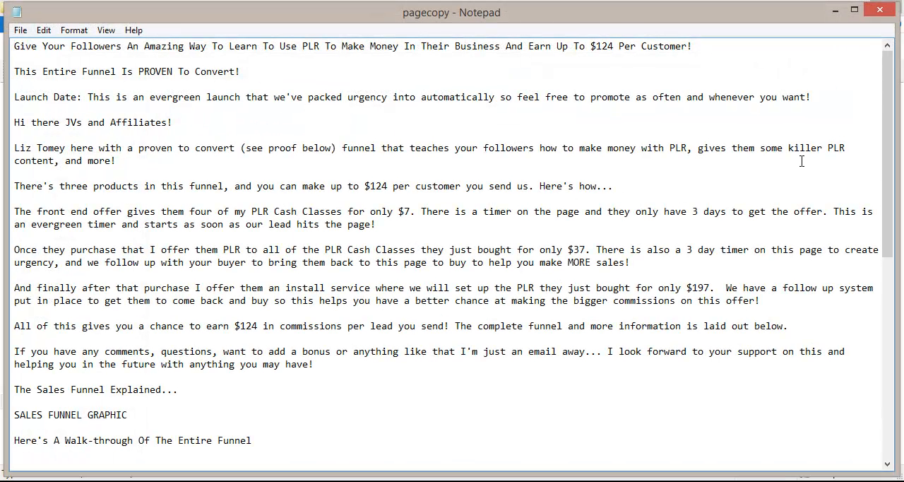
{"action": "left_click", "coordinate": [853, 10]}
{"action": "mouse_move", "coordinate": [893, 80]}
{"action": "left_mouse_down"}
{"action": "mouse_move", "coordinate": [893, 259]}
{"action": "mouse_move", "coordinate": [893, 80]}
{"action": "left_mouse_up"}
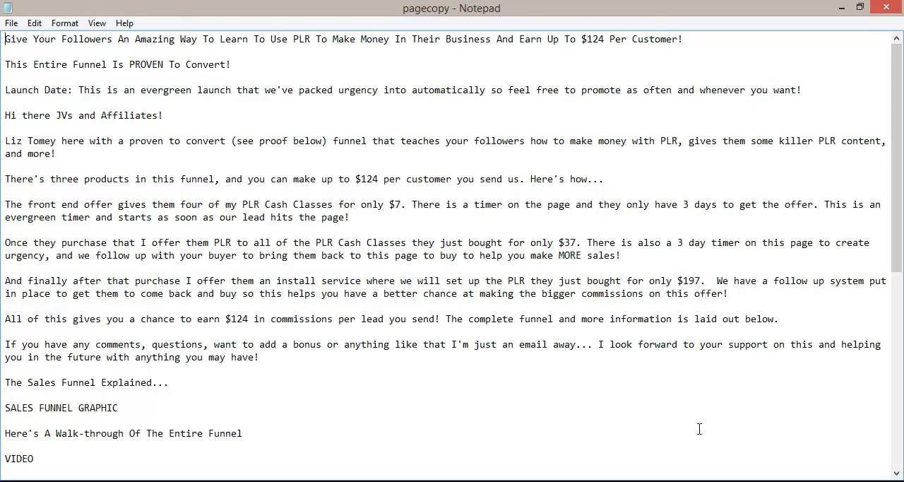
{"action": "scroll", "coordinate": [699, 429], "scroll_direction": "down", "scroll_amount": 2}
{"action": "scroll", "coordinate": [607, 438], "scroll_direction": "up", "scroll_amount": 2}
Switch back to Chrome, start creating a new OptimizePress page from the Pages list and find the ASSOCIATE Affiliate Page template.
{"action": "mouse_move", "coordinate": [547, 480]}
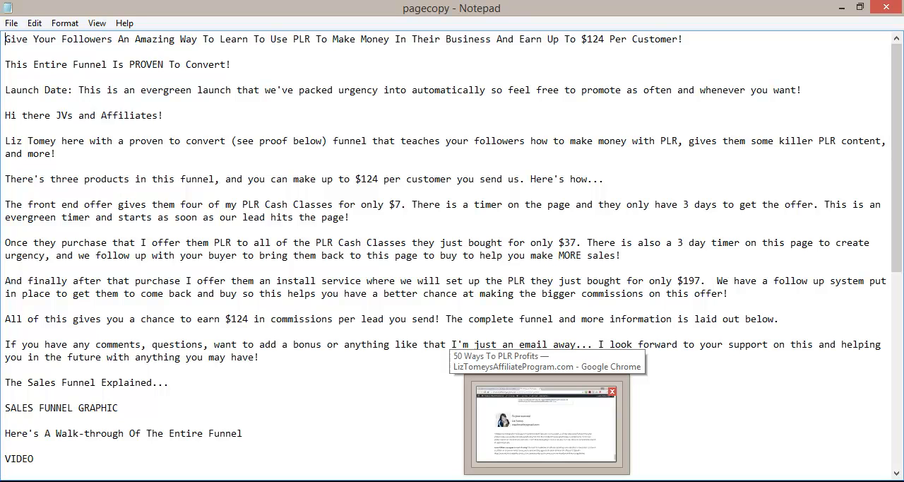
{"action": "left_click", "coordinate": [546, 481]}
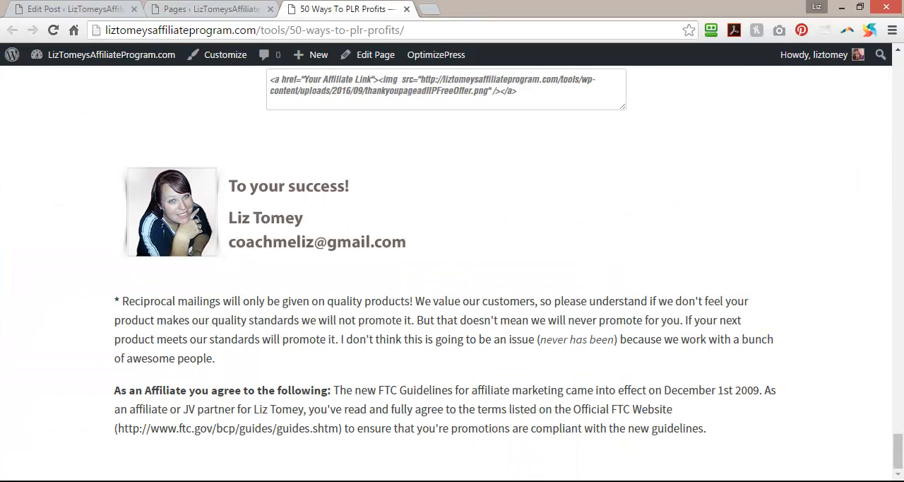
{"action": "left_click", "coordinate": [212, 7]}
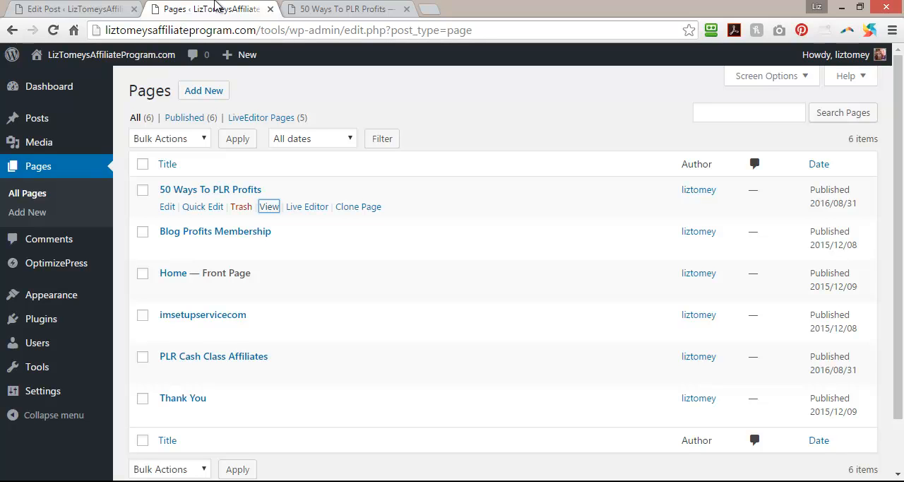
{"action": "mouse_move", "coordinate": [62, 266]}
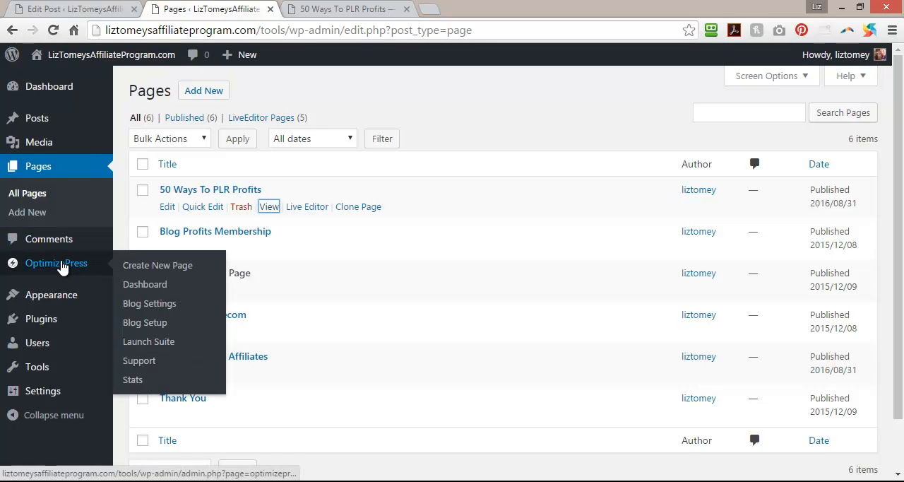
{"action": "left_click", "coordinate": [136, 265]}
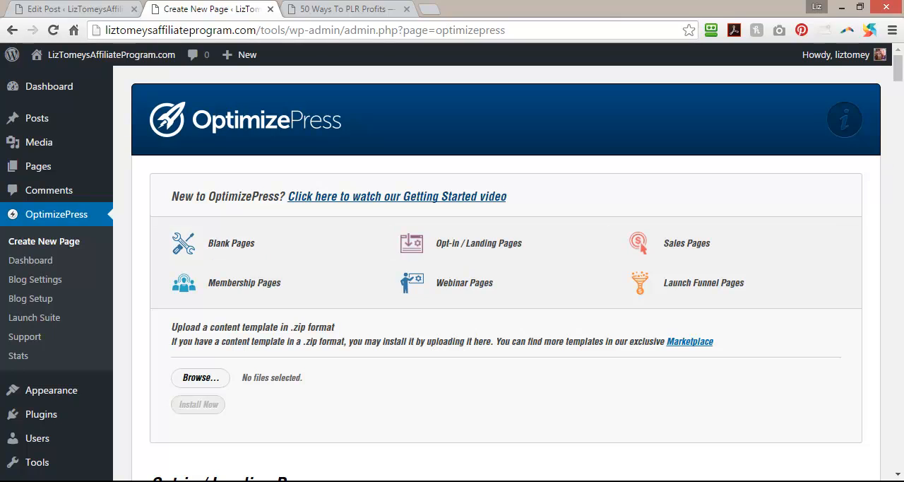
{"action": "left_click_drag", "start_coordinate": [899, 71], "coordinate": [821, 438]}
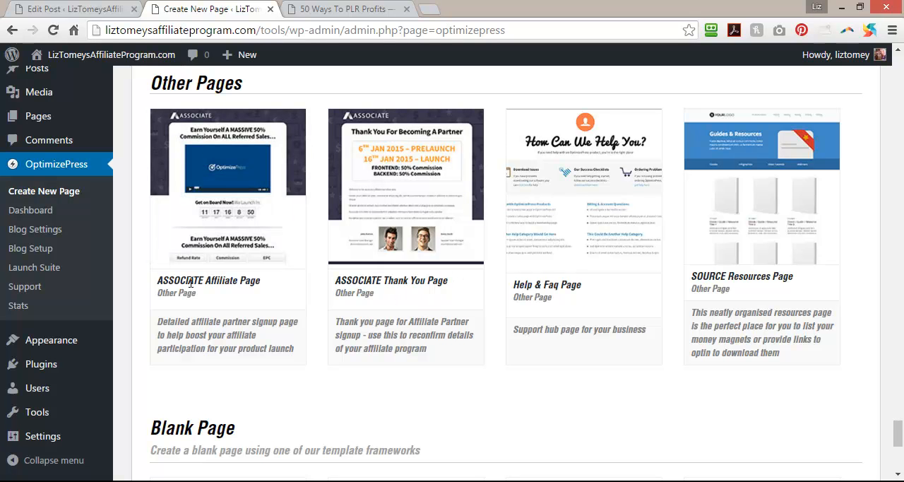
Check the design of the existing 50 Ways To PLR Profits page against the OptimizePress affiliate page template.
{"action": "left_click", "coordinate": [339, 8]}
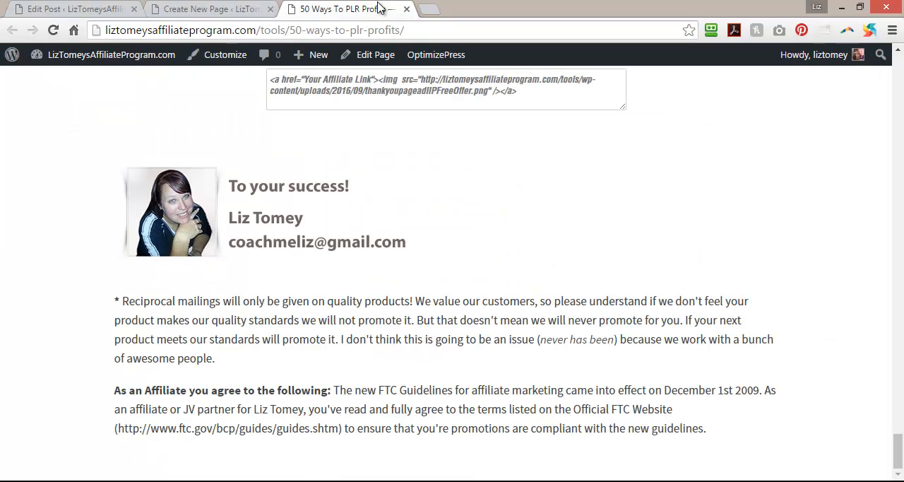
{"action": "key", "text": "Home"}
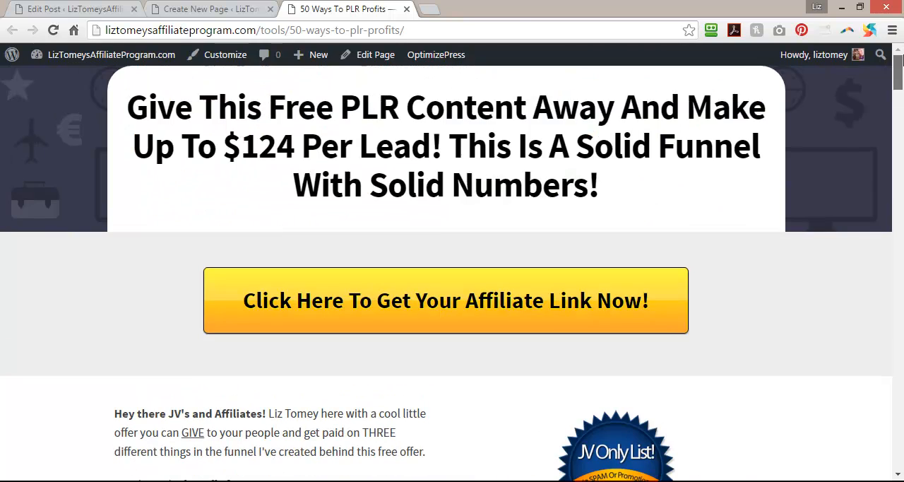
{"action": "left_click", "coordinate": [199, 8]}
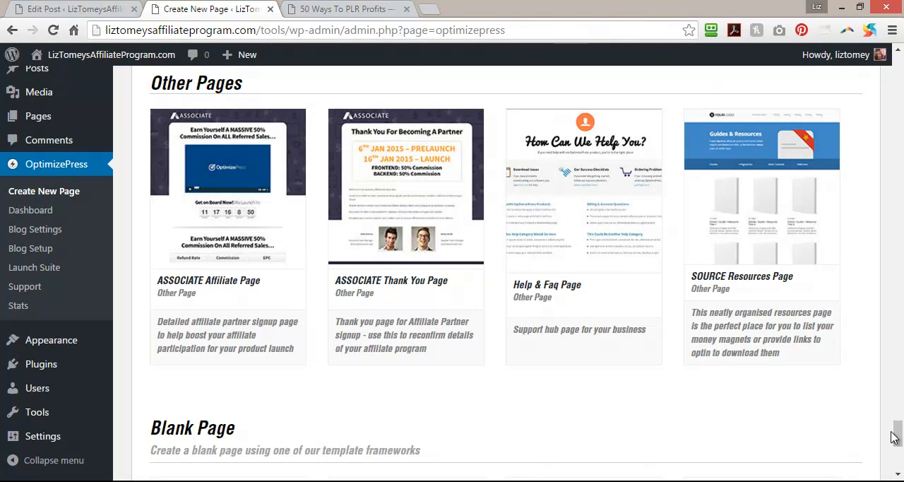
Choose the BROWSER Landing Page template under the opt-in and landing pages for the new page.
{"action": "left_click_drag", "start_coordinate": [898, 436], "coordinate": [898, 177]}
{"action": "left_click_drag", "start_coordinate": [898, 159], "coordinate": [899, 103]}
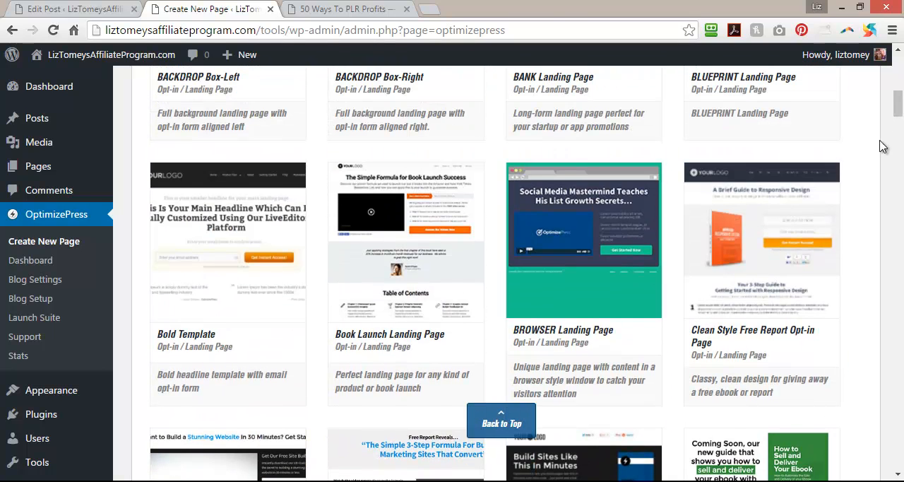
{"action": "mouse_move", "coordinate": [598, 263]}
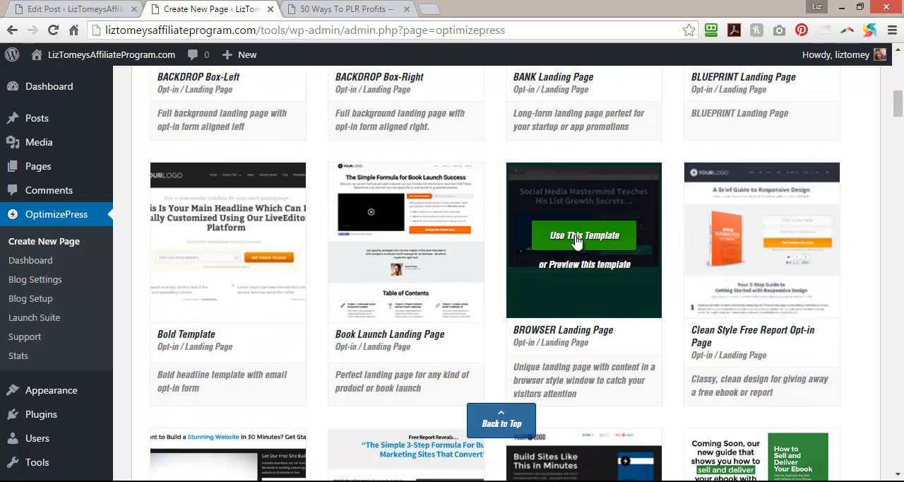
{"action": "left_click", "coordinate": [576, 240]}
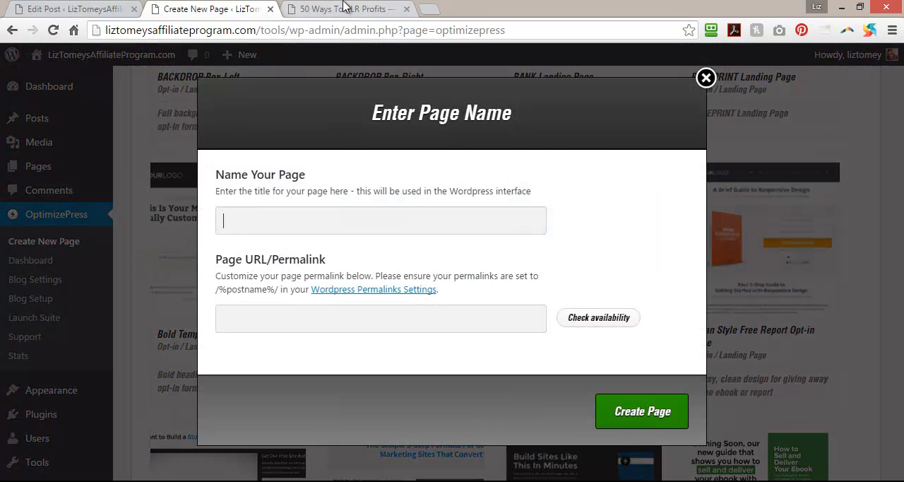
Visit the affiliate program site's home page and copy the product title "Instant Income PLR Special Offer" from its list of products to promote.
{"action": "left_click", "coordinate": [346, 8]}
{"action": "right_click", "coordinate": [45, 4]}
{"action": "left_click", "coordinate": [45, 5]}
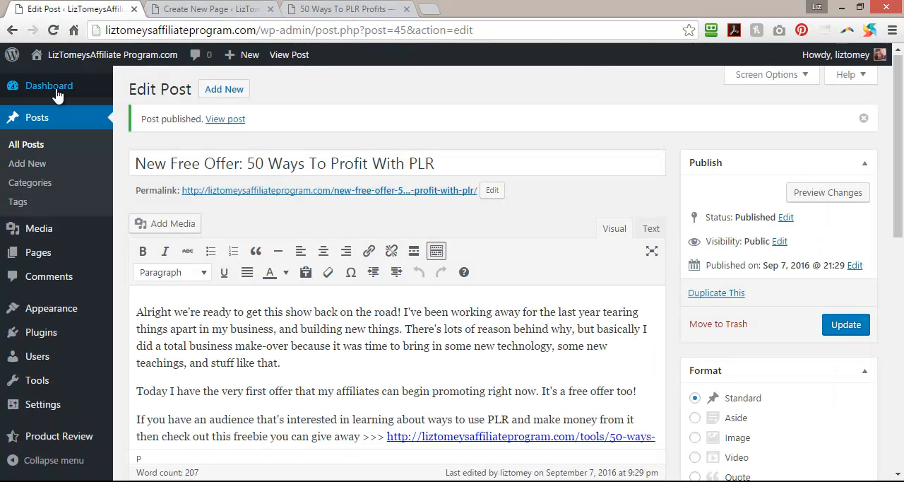
{"action": "mouse_move", "coordinate": [69, 58]}
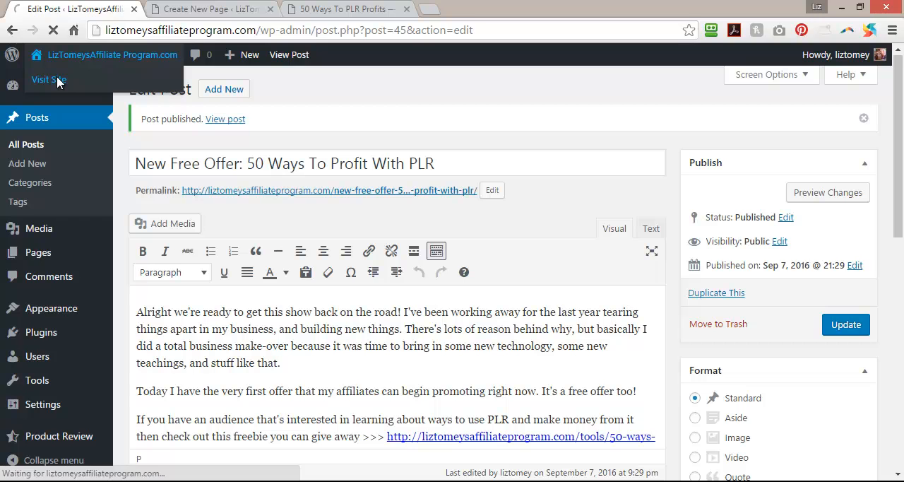
{"action": "left_click", "coordinate": [57, 80]}
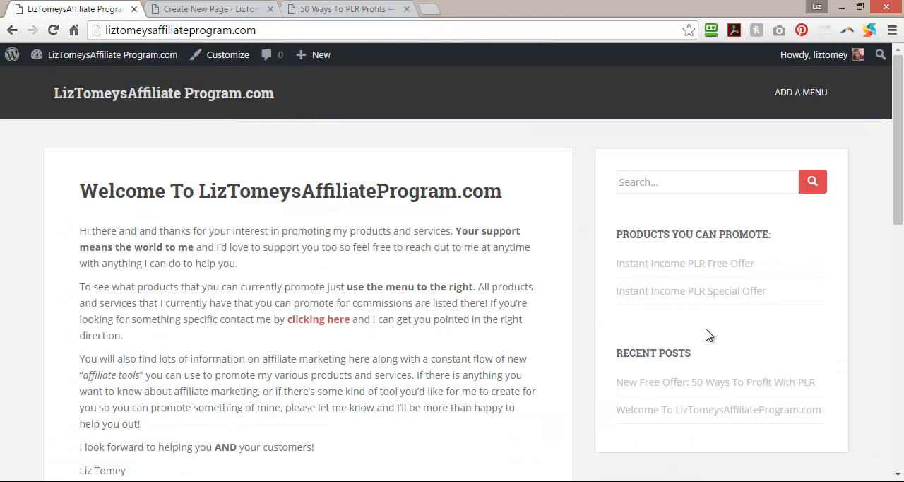
{"action": "left_click_drag", "start_coordinate": [772, 295], "coordinate": [586, 309]}
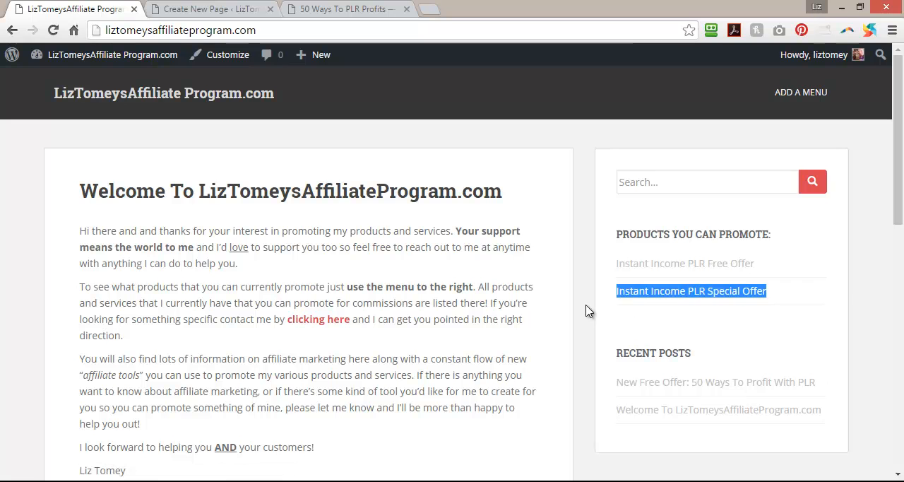
{"action": "right_click", "coordinate": [653, 297]}
{"action": "left_click", "coordinate": [673, 201]}
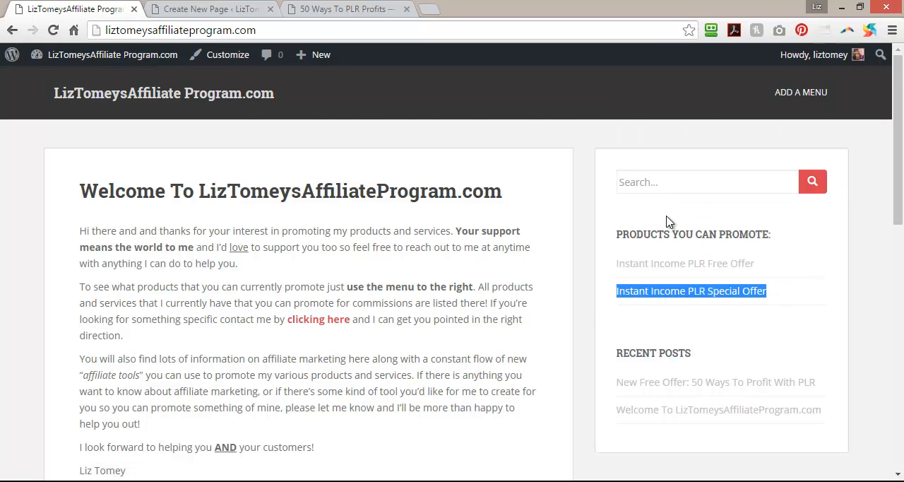
Name the new OptimizePress page "Instant Income PLR Special Offer" with the permalink instant-income-plr-special-offer and create it.
{"action": "left_click", "coordinate": [291, 4]}
{"action": "left_click", "coordinate": [236, 6]}
{"action": "right_click", "coordinate": [274, 224]}
{"action": "left_click", "coordinate": [338, 317]}
{"action": "left_click", "coordinate": [312, 322]}
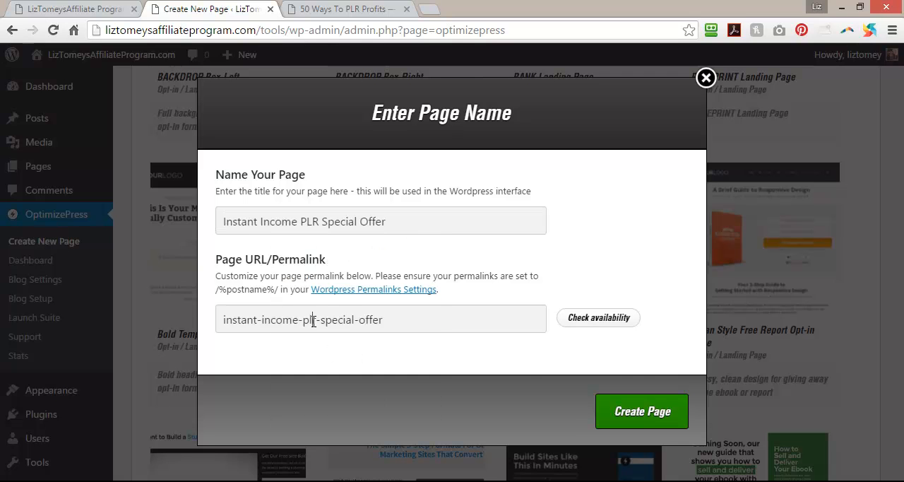
{"action": "left_click", "coordinate": [637, 417]}
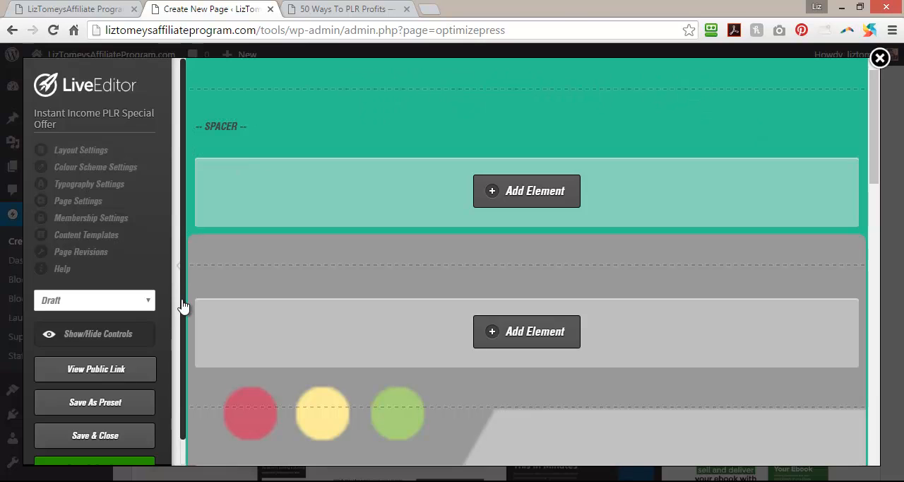
Collapse the LiveEditor settings sidebar and look through the whole landing page template from its spacer to its footer.
{"action": "left_click", "coordinate": [178, 272]}
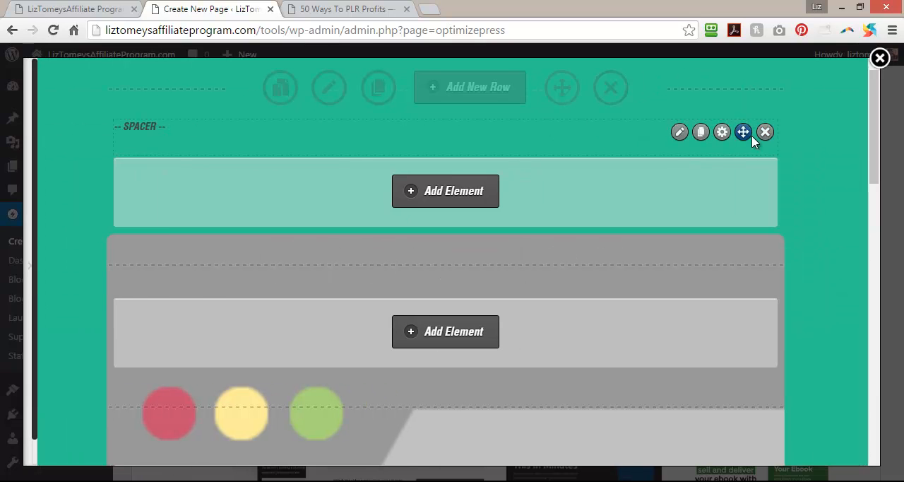
{"action": "scroll", "coordinate": [857, 212], "scroll_direction": "down", "scroll_amount": 5}
{"action": "scroll", "coordinate": [860, 244], "scroll_direction": "down", "scroll_amount": 8}
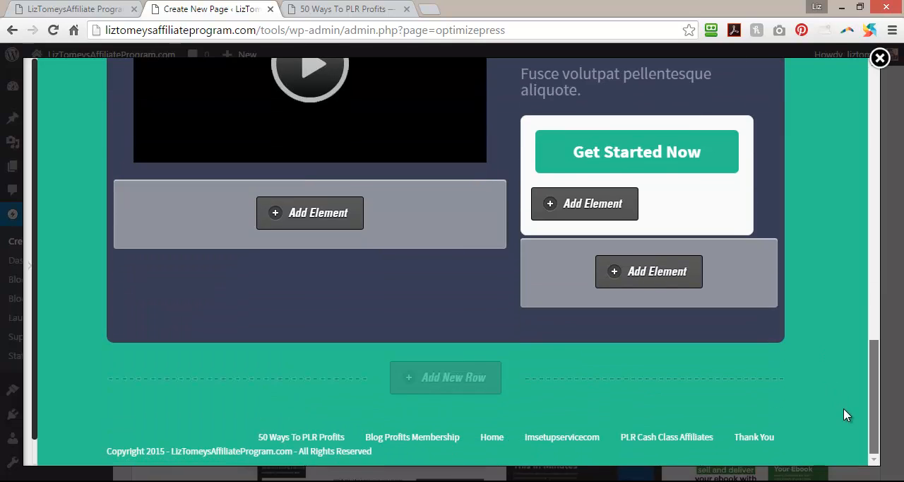
{"action": "scroll", "coordinate": [847, 415], "scroll_direction": "up", "scroll_amount": 4}
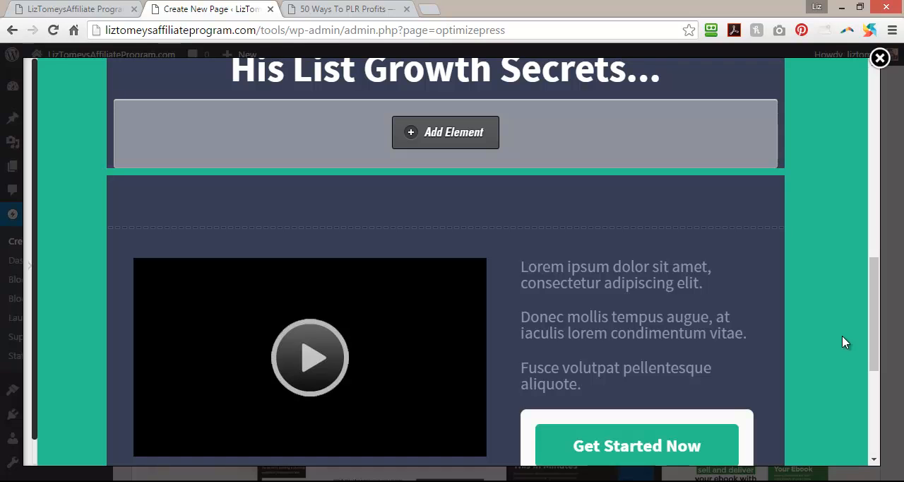
{"action": "scroll", "coordinate": [794, 333], "scroll_direction": "up", "scroll_amount": 5}
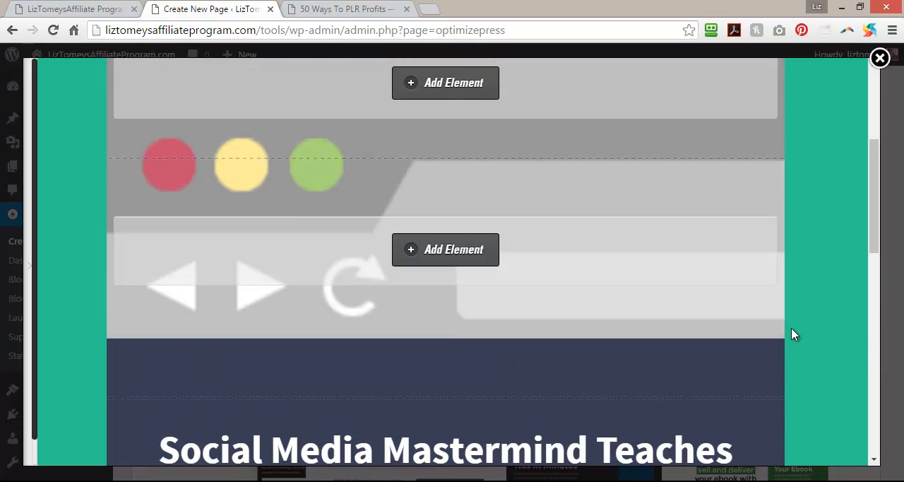
{"action": "scroll", "coordinate": [794, 333], "scroll_direction": "up", "scroll_amount": 4}
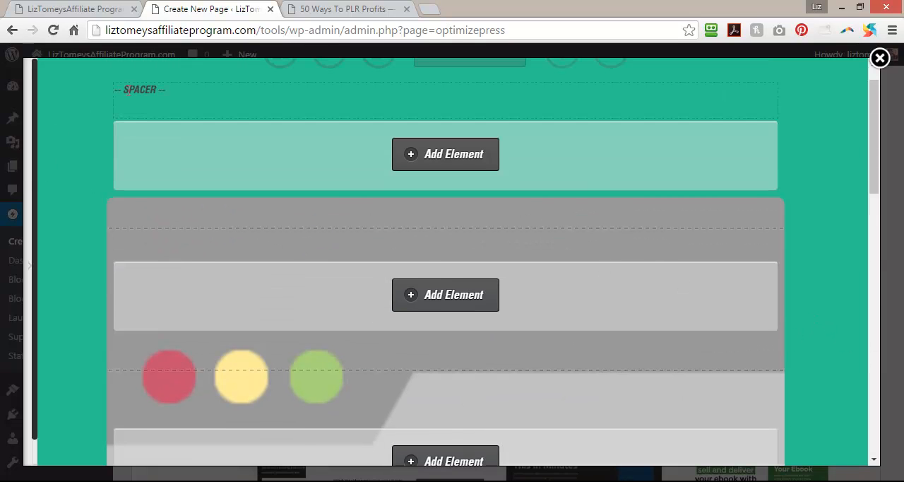
{"action": "scroll", "coordinate": [759, 149], "scroll_direction": "up", "scroll_amount": 1}
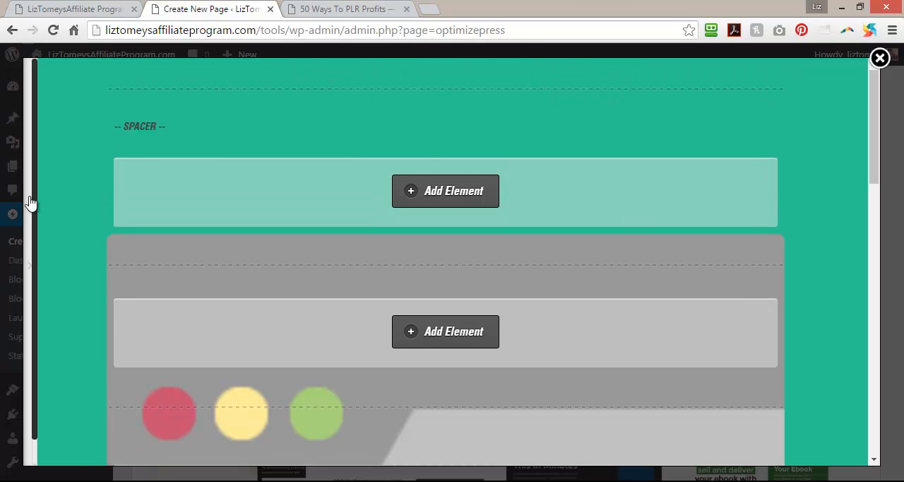
Set the new page's status to Publish and save it while staying in the LiveEditor.
{"action": "left_click", "coordinate": [32, 267]}
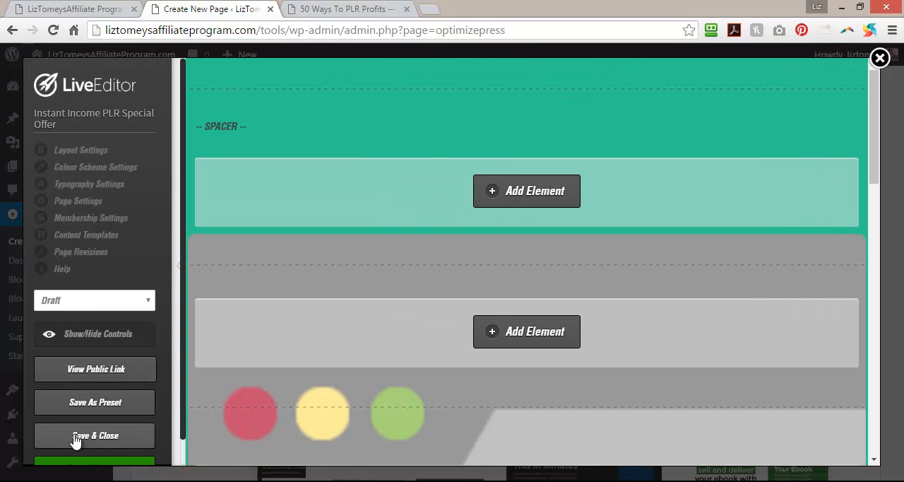
{"action": "left_click", "coordinate": [127, 303]}
{"action": "left_click", "coordinate": [89, 329]}
{"action": "scroll", "coordinate": [97, 442], "scroll_direction": "down", "scroll_amount": 1}
{"action": "left_click", "coordinate": [94, 441]}
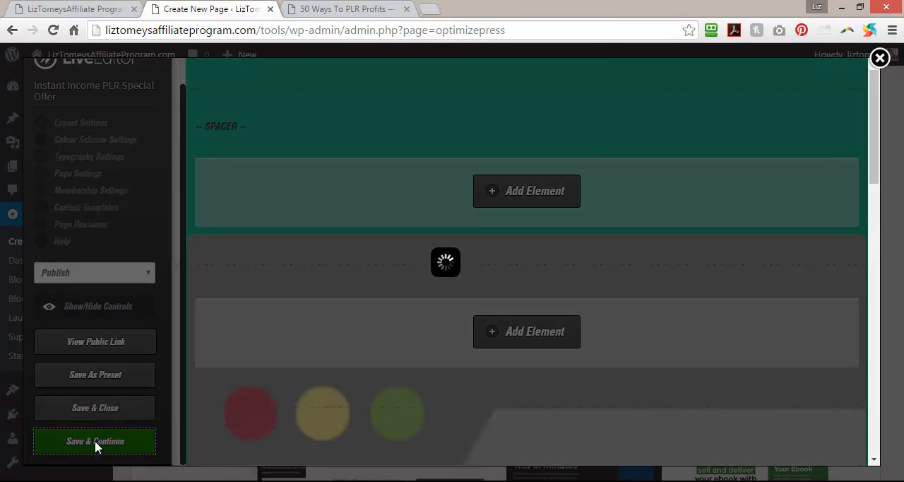
{"action": "left_click", "coordinate": [554, 117]}
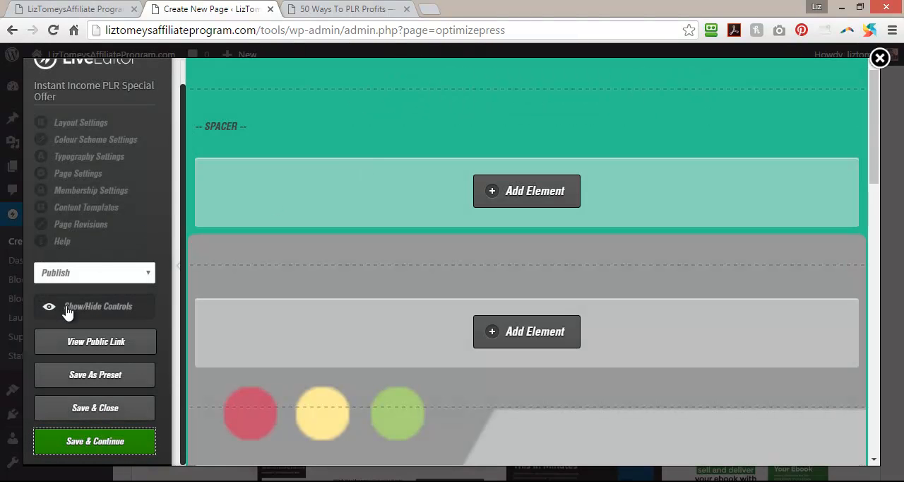
Open the page's public link in a new tab, close the 50 Ways To PLR Profits tab and review the published layout and footer links.
{"action": "right_click", "coordinate": [84, 342]}
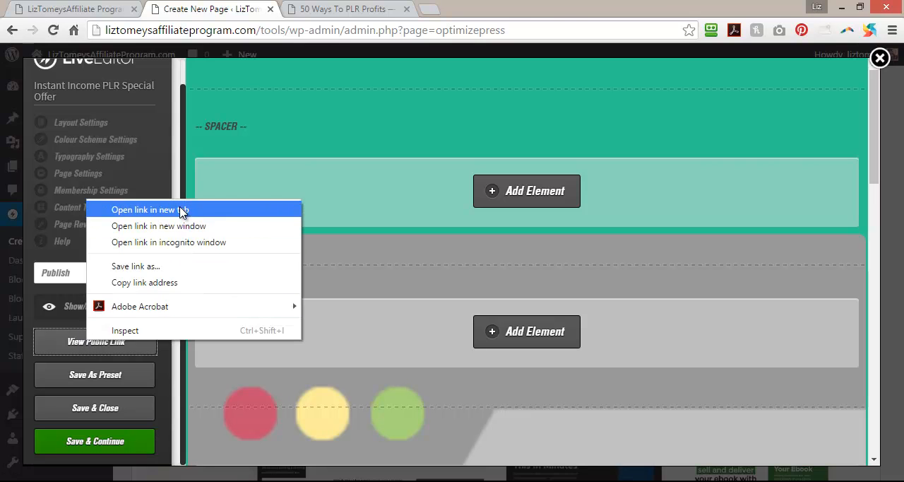
{"action": "left_click", "coordinate": [180, 209]}
{"action": "left_click", "coordinate": [460, 9]}
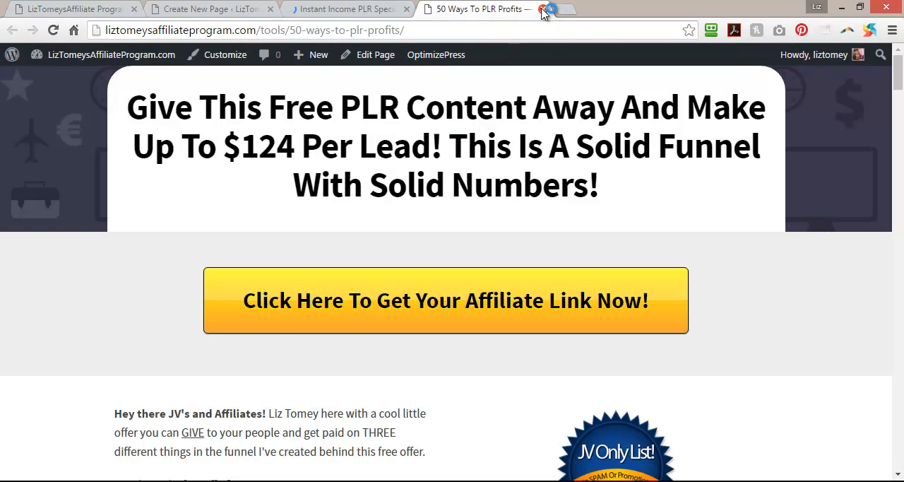
{"action": "left_click", "coordinate": [542, 8]}
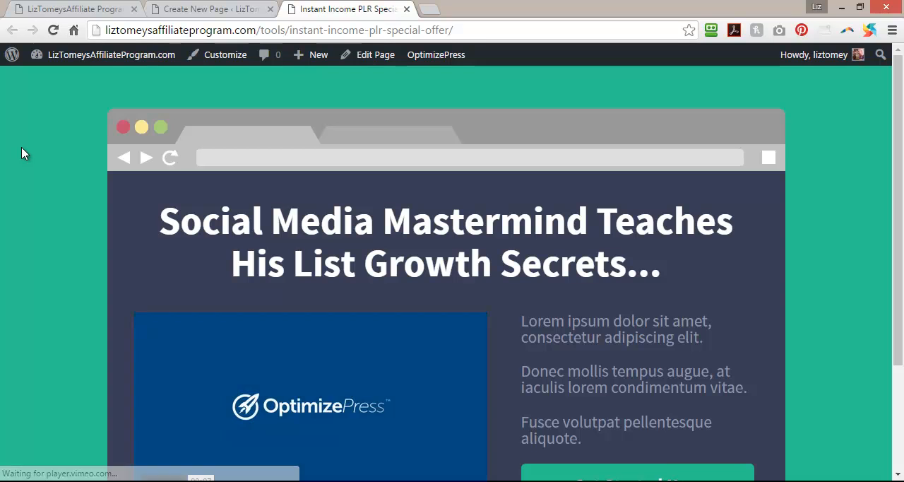
{"action": "scroll", "coordinate": [21, 153], "scroll_direction": "down", "scroll_amount": 2}
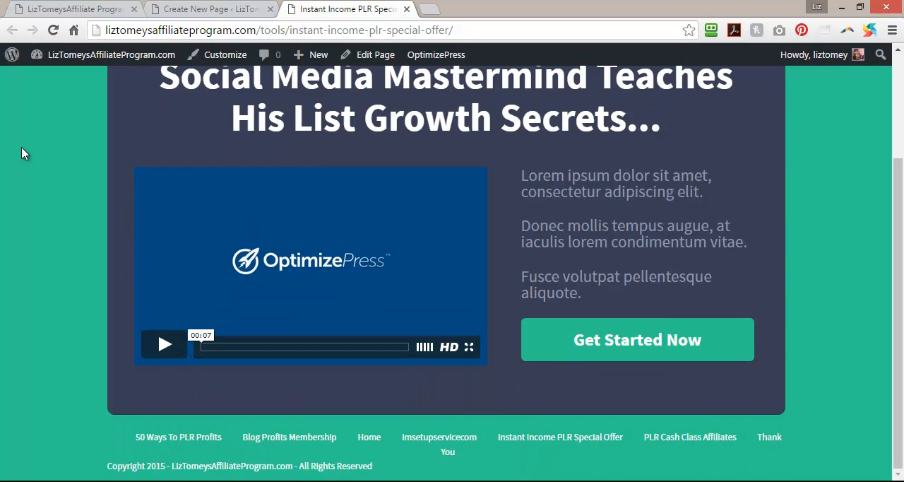
{"action": "scroll", "coordinate": [21, 153], "scroll_direction": "up", "scroll_amount": 2}
{"action": "scroll", "coordinate": [21, 153], "scroll_direction": "down", "scroll_amount": 2}
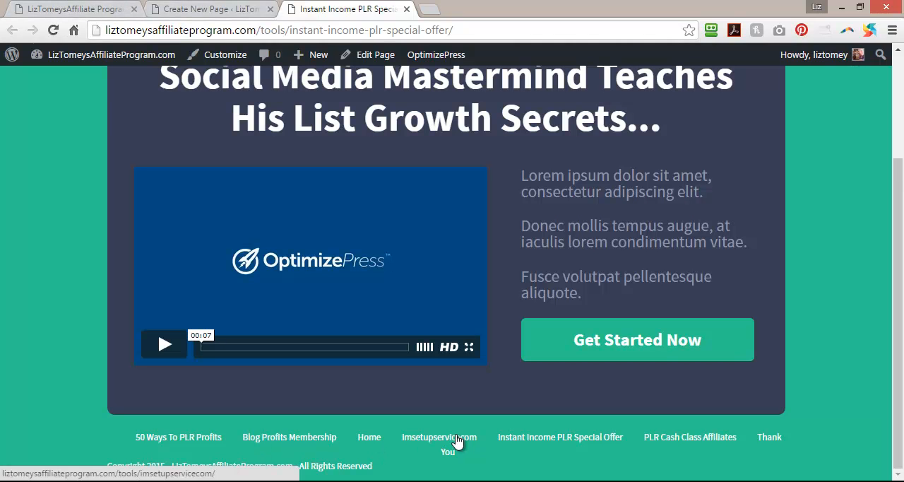
Return to the LiveEditor and examine the page's footer and the options in its Page Settings.
{"action": "left_click", "coordinate": [185, 8]}
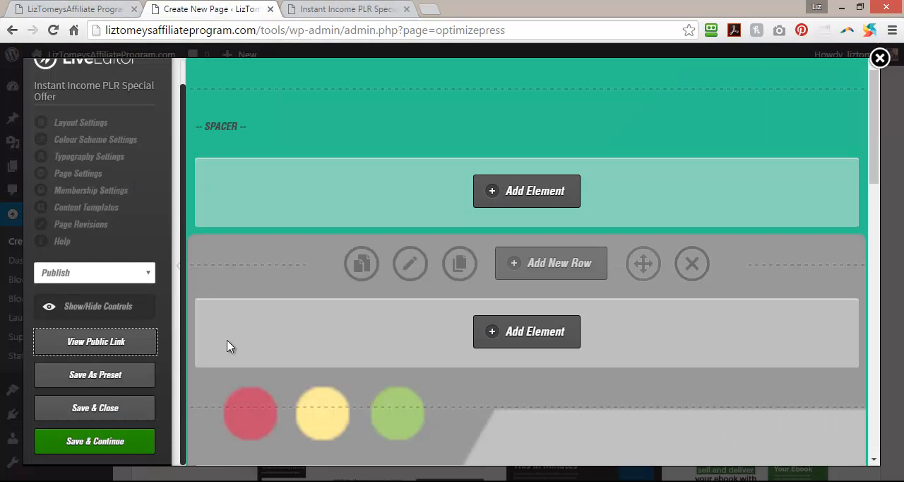
{"action": "scroll", "coordinate": [231, 366], "scroll_direction": "down", "scroll_amount": 3}
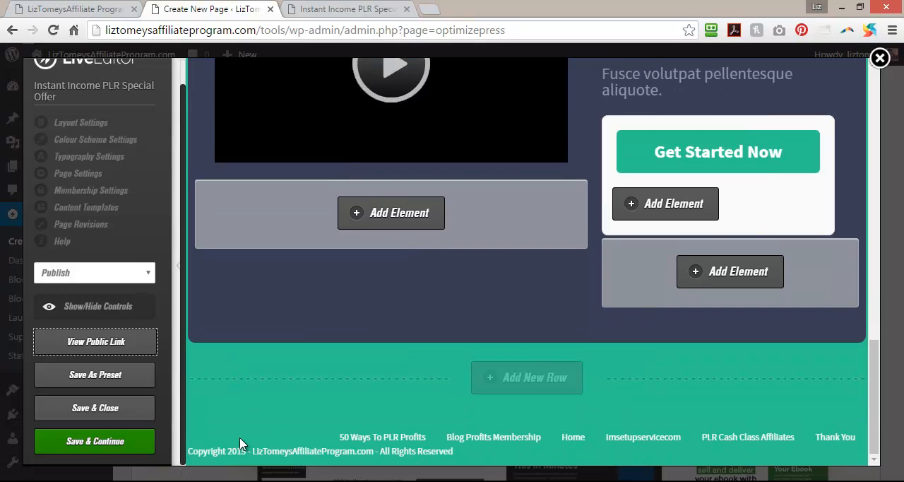
{"action": "left_click", "coordinate": [67, 177]}
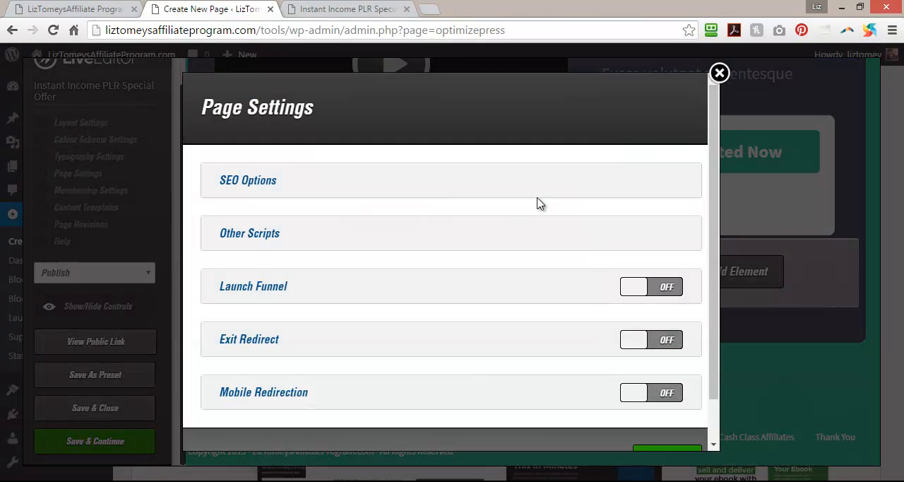
{"action": "scroll", "coordinate": [488, 295], "scroll_direction": "down", "scroll_amount": 1}
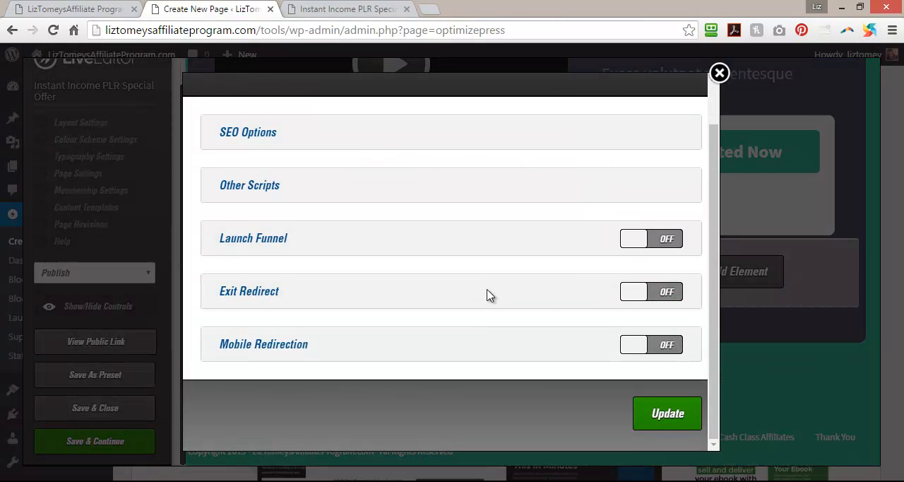
{"action": "scroll", "coordinate": [472, 298], "scroll_direction": "up", "scroll_amount": 1}
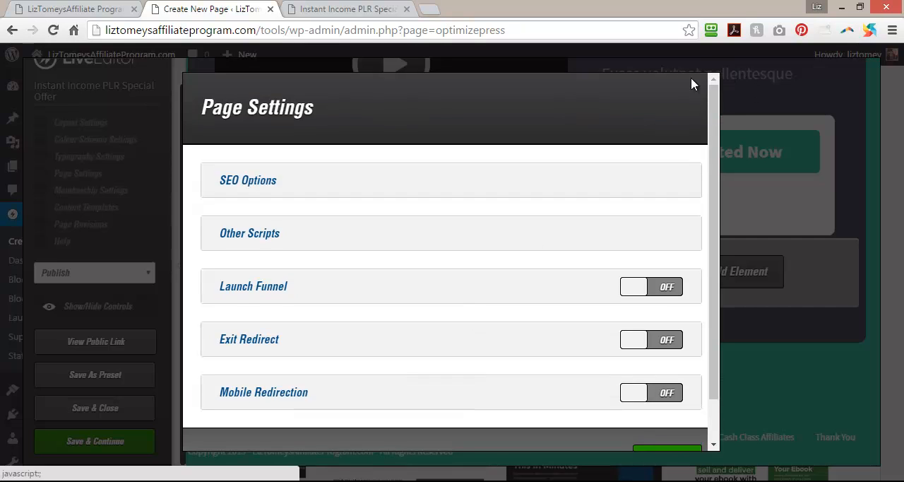
{"action": "left_click", "coordinate": [719, 73]}
Turn off the Footer Area in the page's Layout Settings, update the page and check its lower end.
{"action": "scroll", "coordinate": [108, 219], "scroll_direction": "up", "scroll_amount": 1}
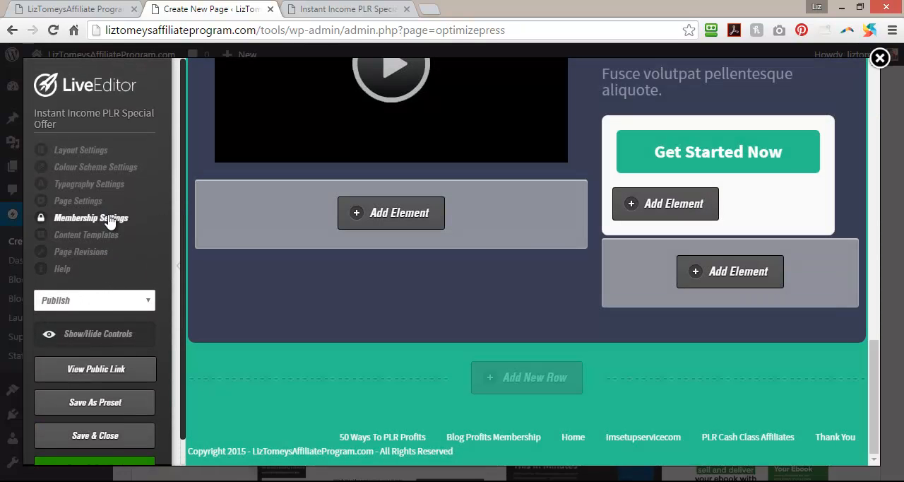
{"action": "left_click", "coordinate": [96, 152]}
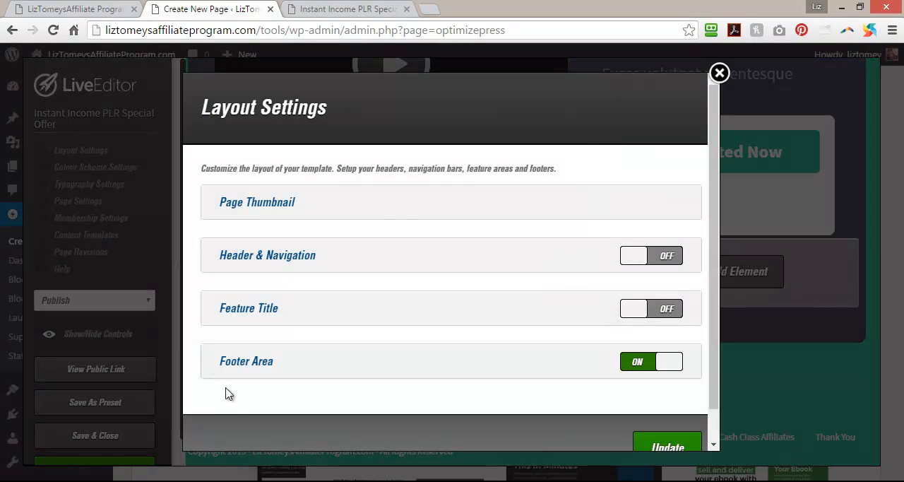
{"action": "left_click", "coordinate": [639, 362]}
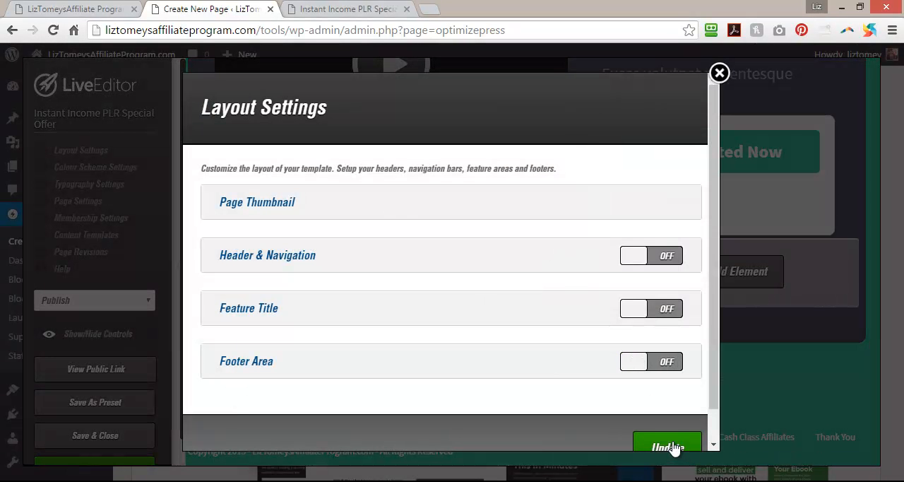
{"action": "left_click", "coordinate": [671, 445]}
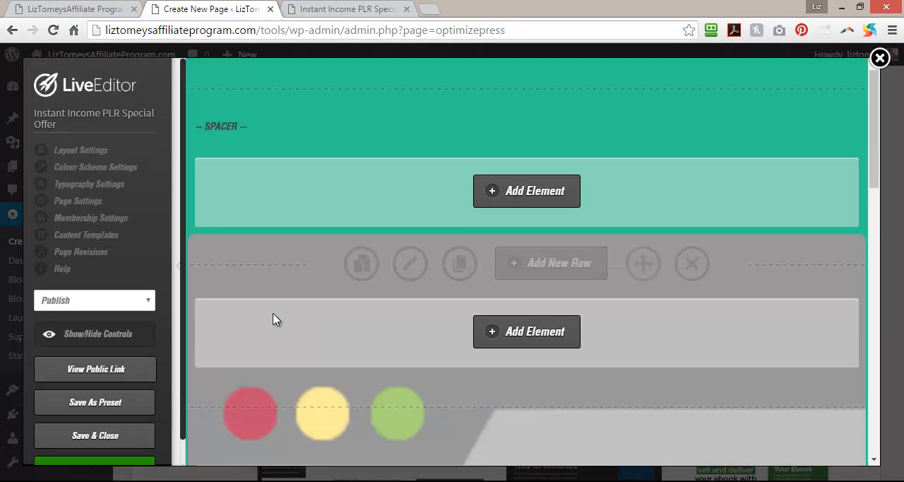
{"action": "scroll", "coordinate": [268, 343], "scroll_direction": "down", "scroll_amount": 2}
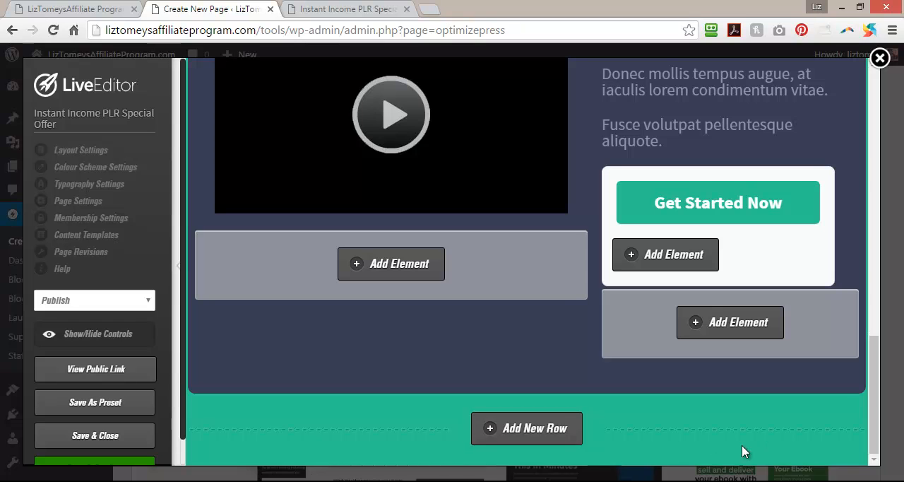
Hide the LiveEditor settings sidebar and compare the editable layout with the public Instant Income PLR Special Offer page.
{"action": "left_click", "coordinate": [173, 263]}
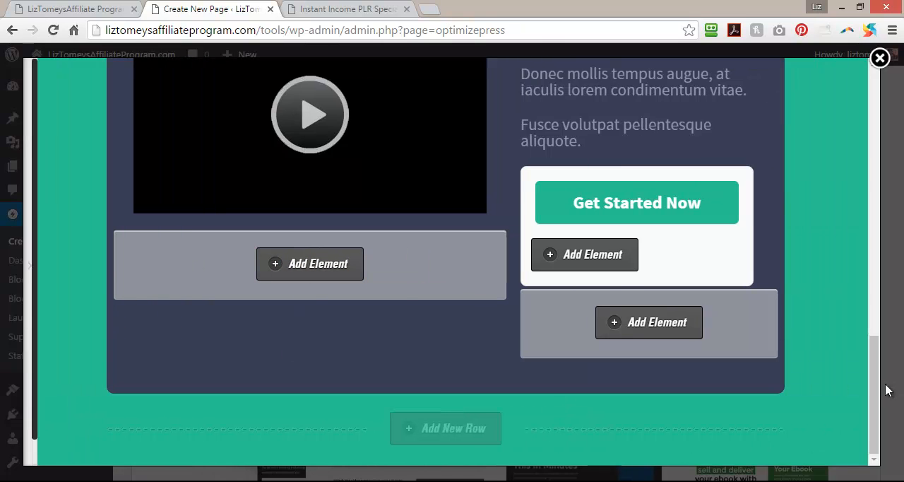
{"action": "scroll", "coordinate": [861, 233], "scroll_direction": "up", "scroll_amount": 7}
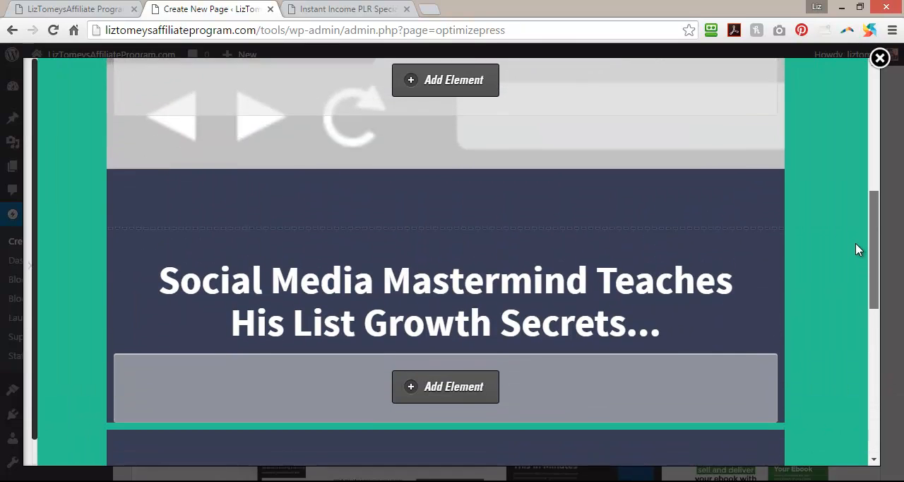
{"action": "left_click", "coordinate": [363, 9]}
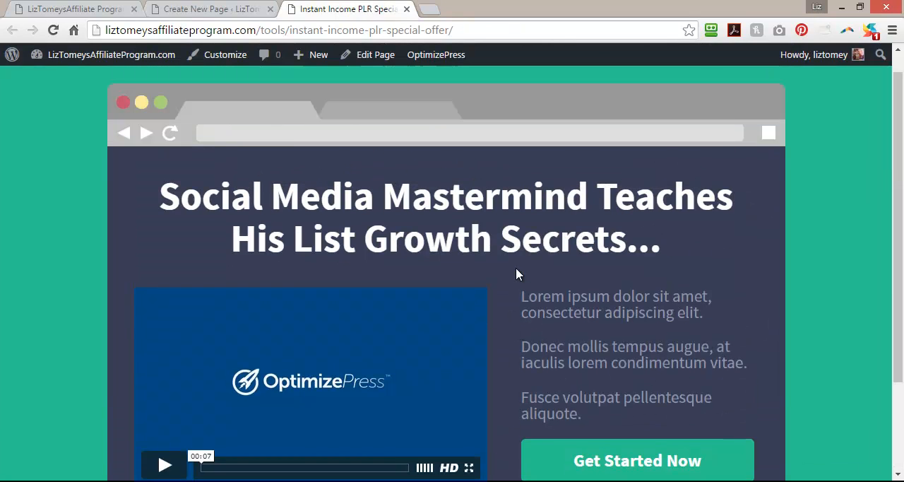
{"action": "scroll", "coordinate": [516, 273], "scroll_direction": "up", "scroll_amount": 1}
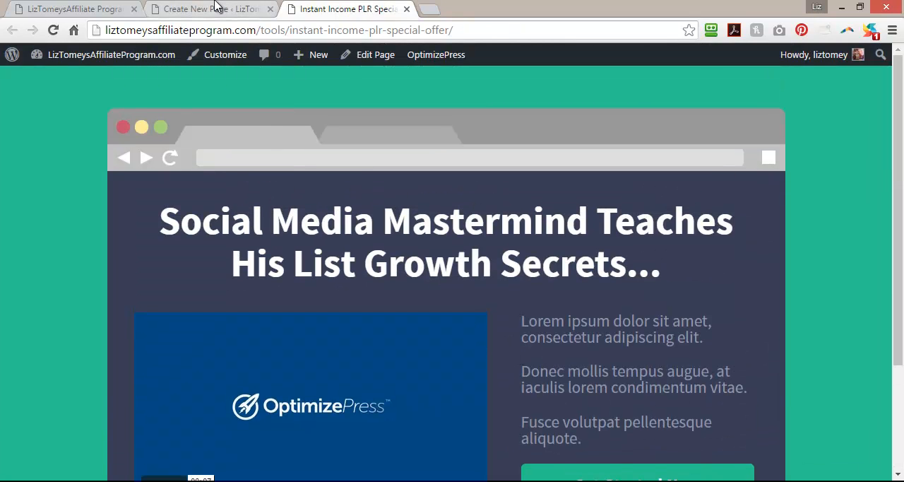
Copy the headline "Give Your Followers An Amazing Way To Learn To Use PLR..." from the pagecopy Notepad file and return to the LiveEditor.
{"action": "key", "text": "alt+Tab"}
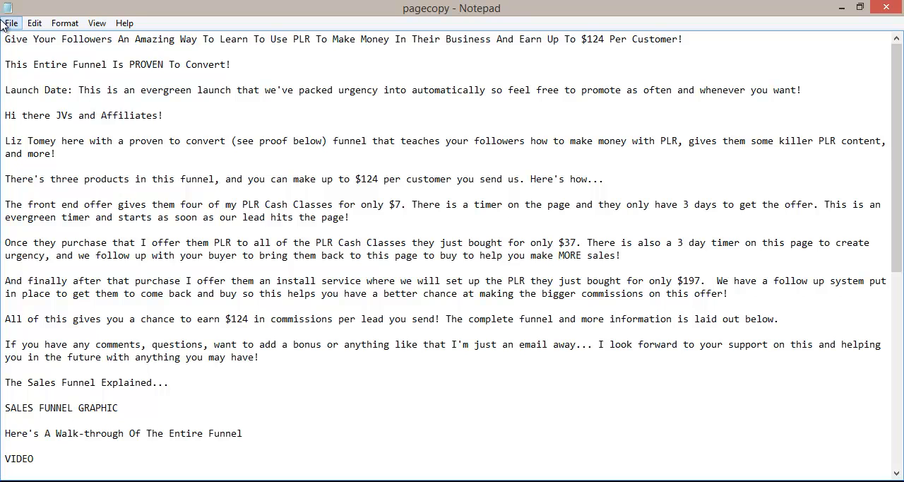
{"action": "left_click_drag", "start_coordinate": [5, 39], "coordinate": [687, 41]}
{"action": "right_click", "coordinate": [698, 42]}
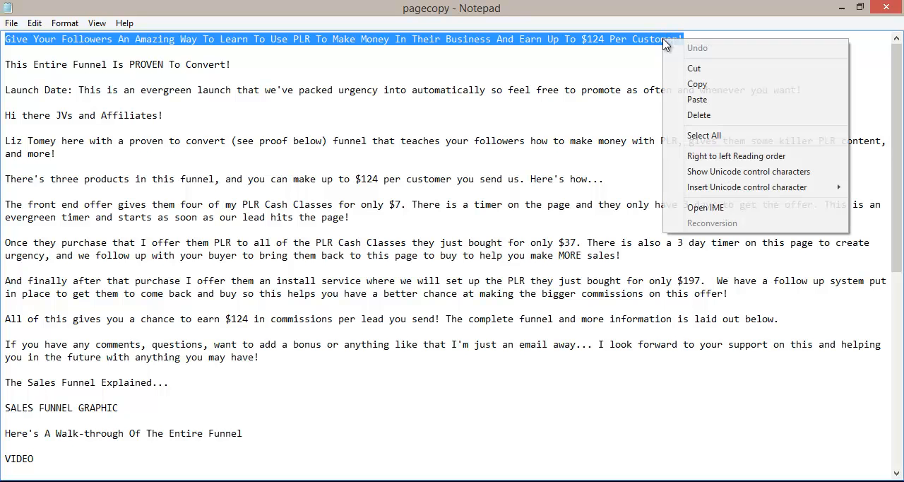
{"action": "left_click", "coordinate": [730, 88]}
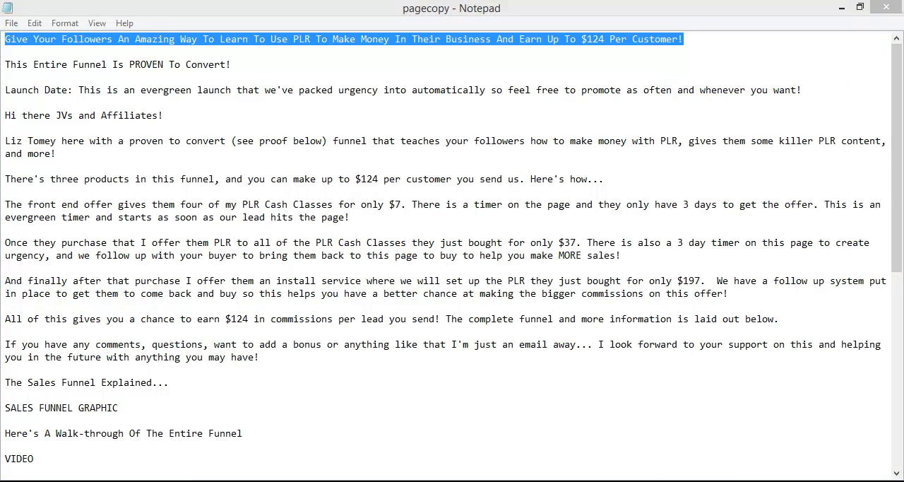
{"action": "key", "text": "alt+Tab"}
{"action": "left_click", "coordinate": [209, 8]}
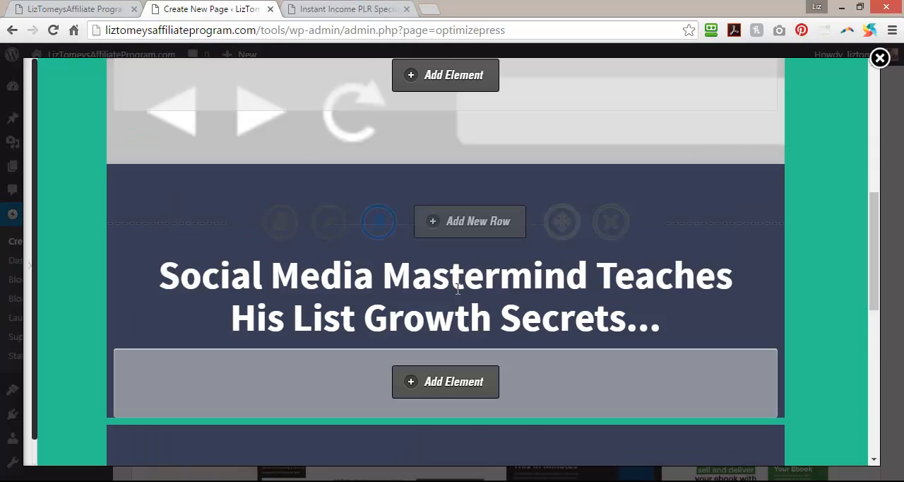
Replace the "Social Media Mastermind Teaches His List Growth Secrets..." headline text with the copied headline and insert it.
{"action": "left_click", "coordinate": [678, 266]}
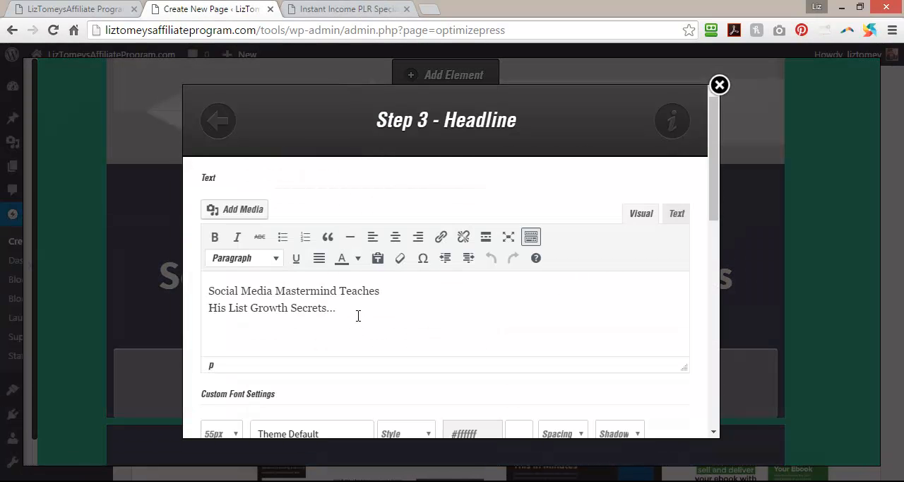
{"action": "left_click_drag", "start_coordinate": [356, 312], "coordinate": [155, 276]}
{"action": "key", "text": "BackSpace"}
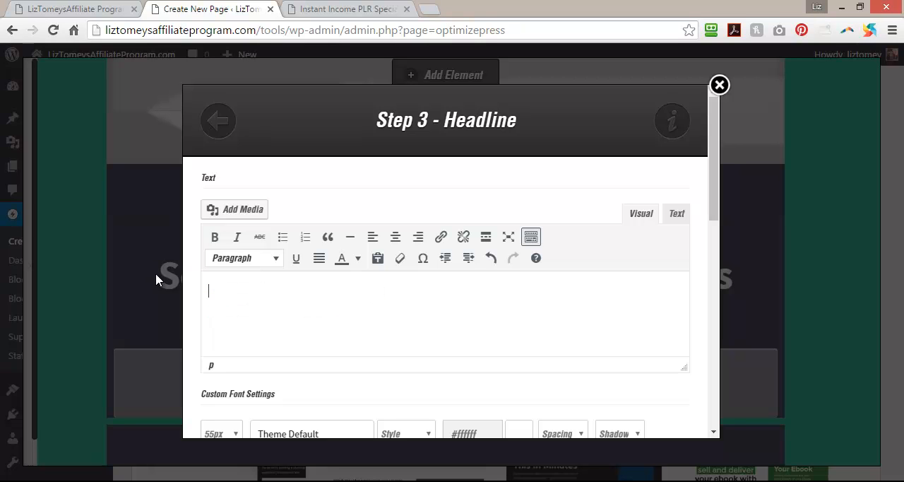
{"action": "key", "text": "ctrl+v"}
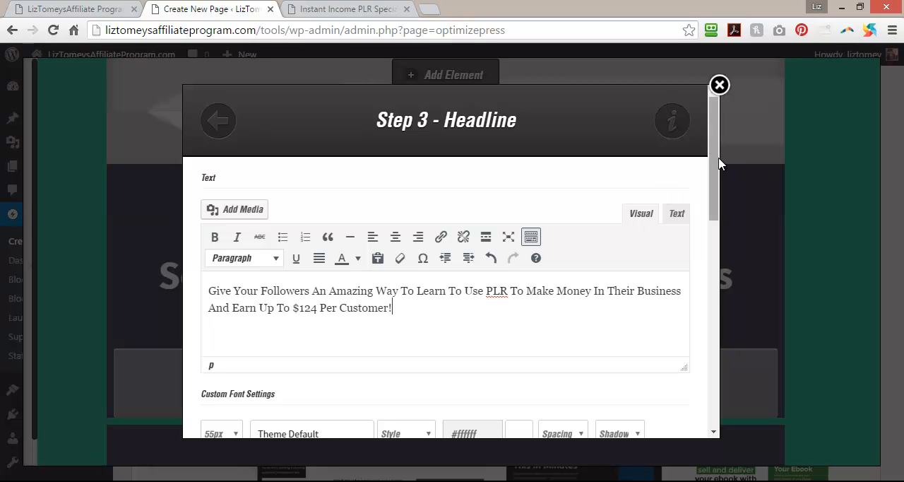
{"action": "left_click_drag", "start_coordinate": [712, 159], "coordinate": [708, 386]}
{"action": "left_click", "coordinate": [661, 403]}
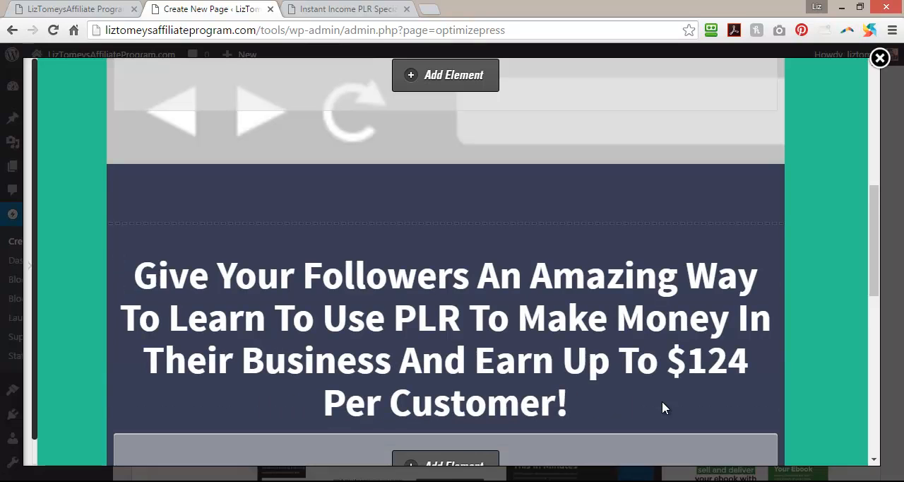
Show the LiveEditor sidebar, save the page while continuing to edit, and reload the public page to check the new headline.
{"action": "left_click", "coordinate": [32, 272]}
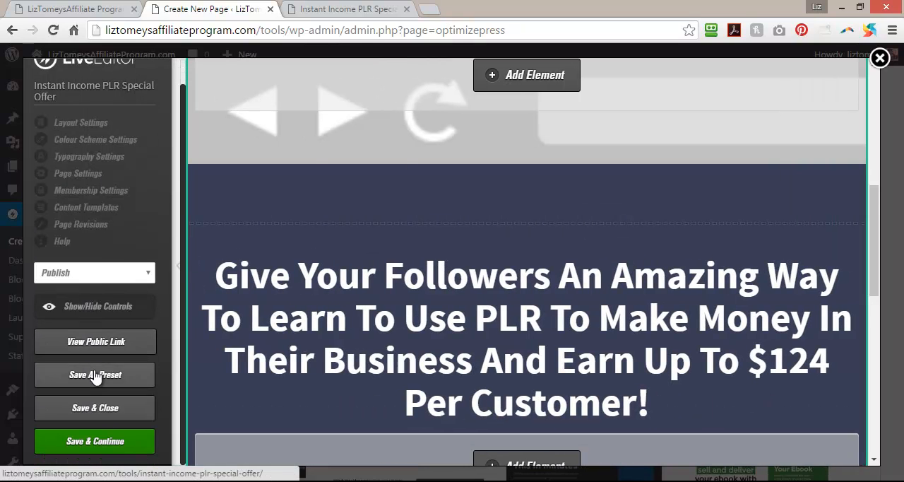
{"action": "left_click", "coordinate": [83, 442]}
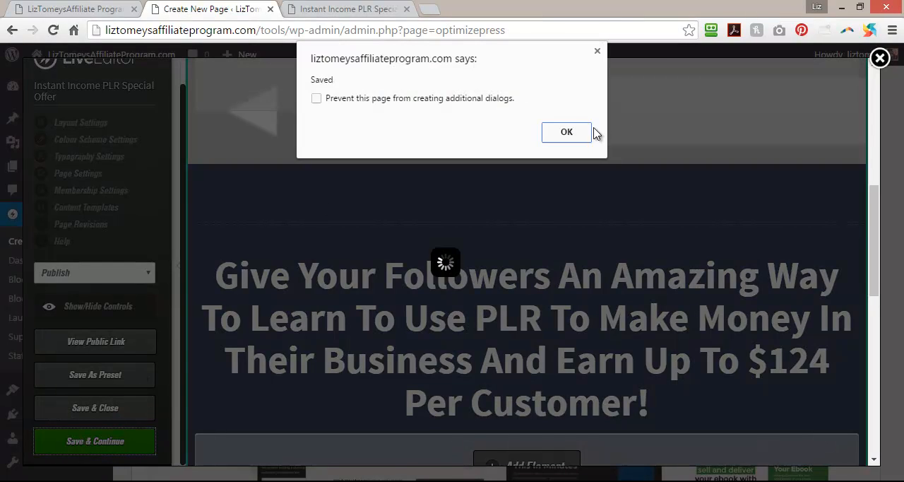
{"action": "left_click", "coordinate": [577, 134]}
{"action": "left_click", "coordinate": [328, 8]}
{"action": "left_click", "coordinate": [53, 33]}
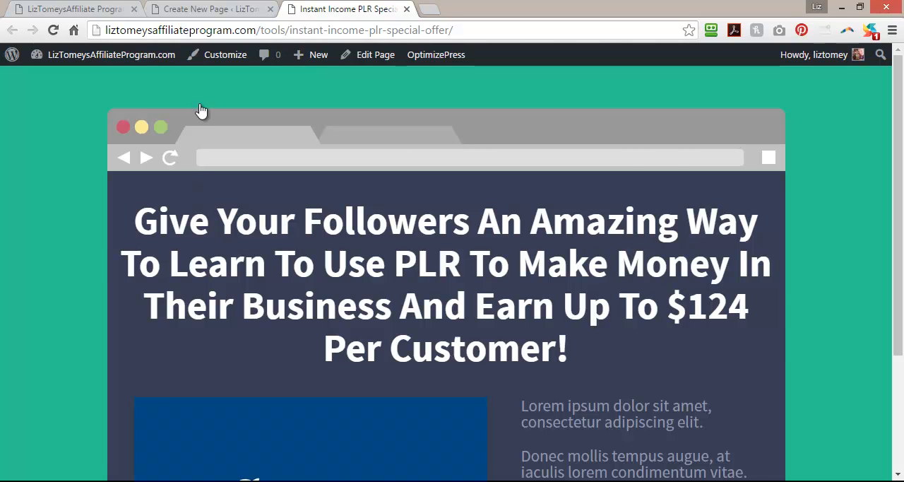
Set the main headline's font size to 45px in the LiveEditor and apply the change.
{"action": "left_click", "coordinate": [249, 8]}
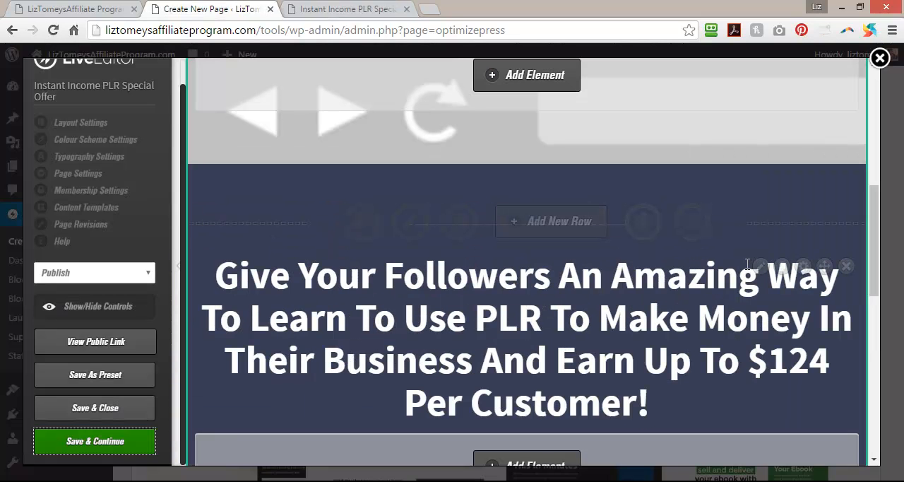
{"action": "left_click", "coordinate": [760, 267]}
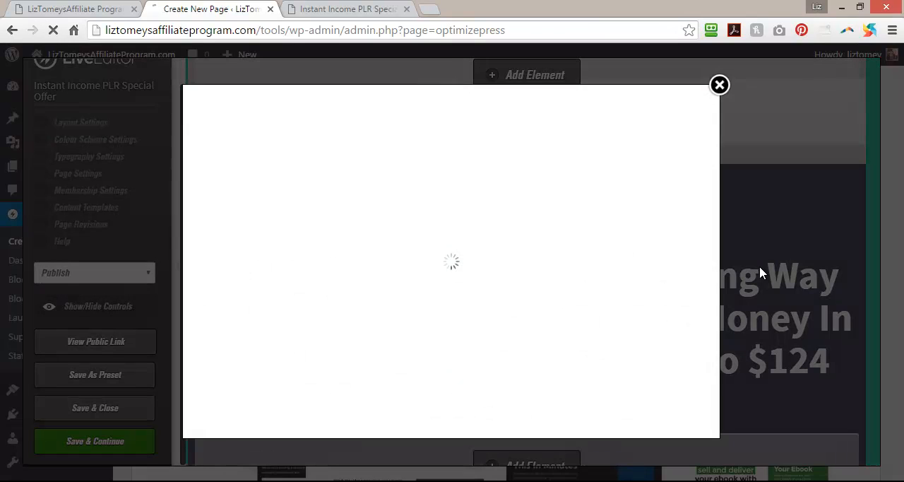
{"action": "scroll", "coordinate": [608, 299], "scroll_direction": "down", "scroll_amount": 5}
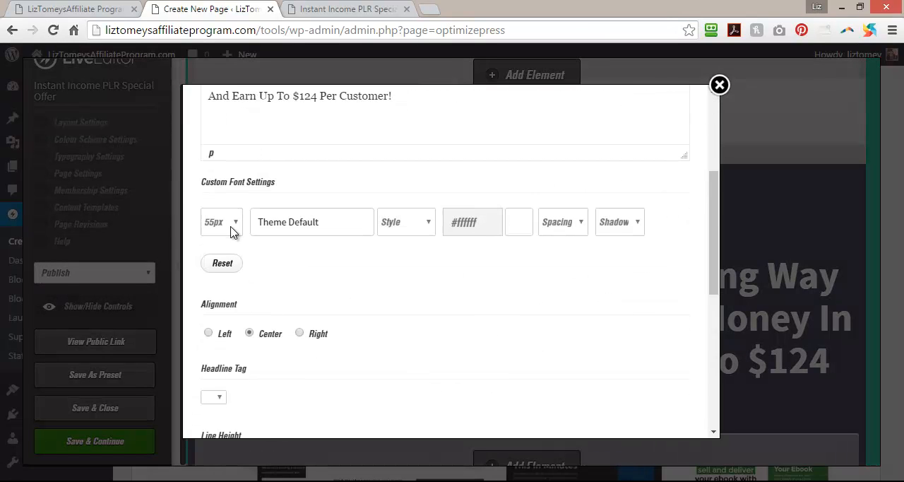
{"action": "left_click", "coordinate": [233, 229]}
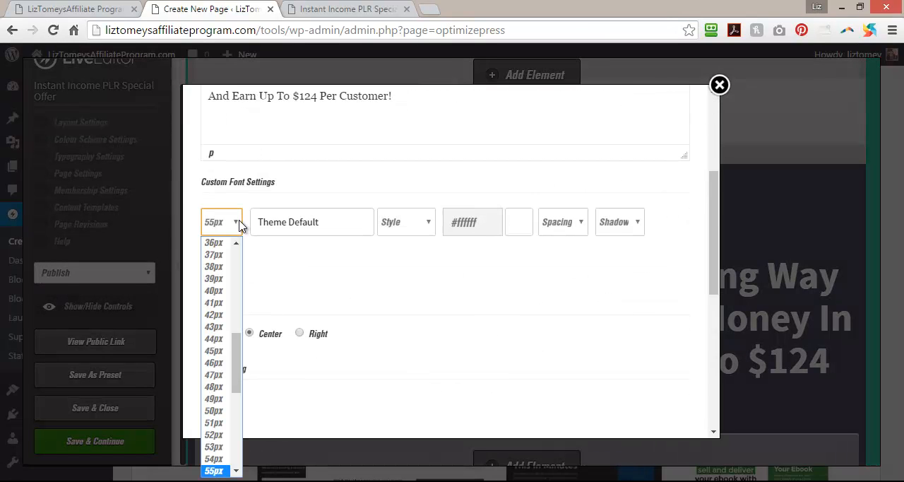
{"action": "left_click", "coordinate": [223, 351]}
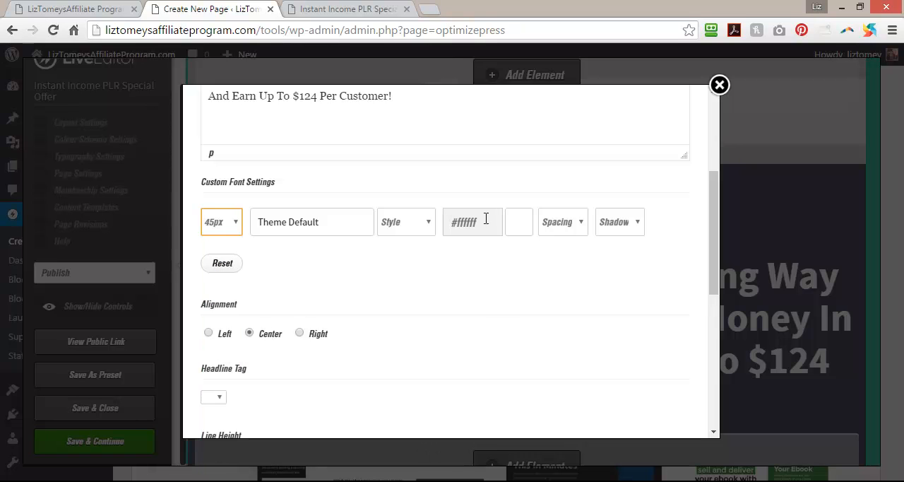
{"action": "left_click_drag", "start_coordinate": [710, 262], "coordinate": [723, 432]}
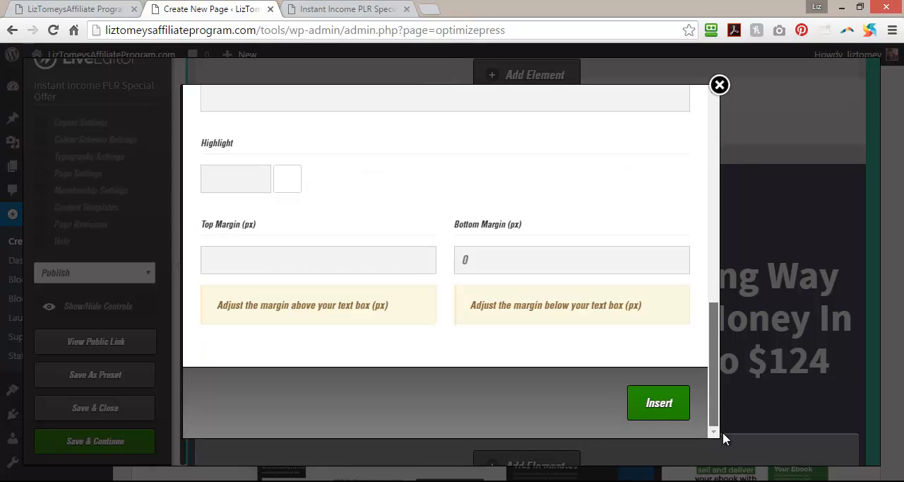
{"action": "left_click", "coordinate": [667, 404]}
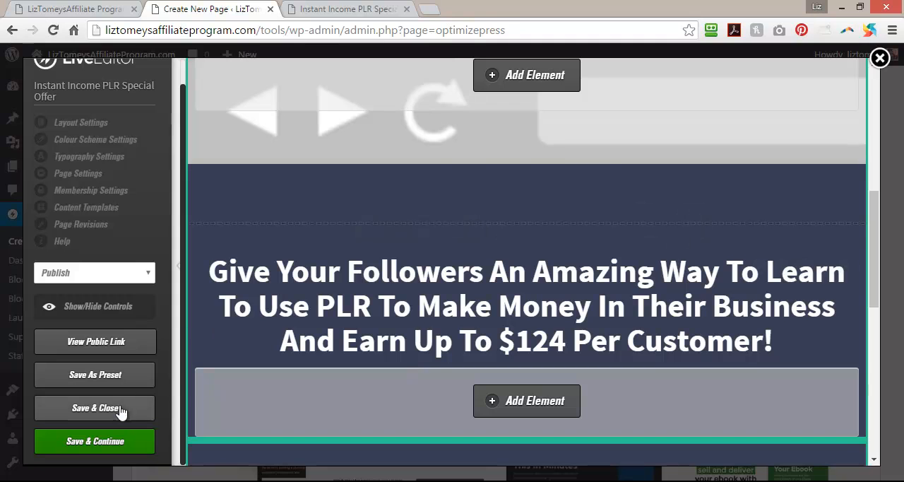
Save the page with the resized headline, keep the editor open and reload the public page to review it.
{"action": "left_click", "coordinate": [75, 441]}
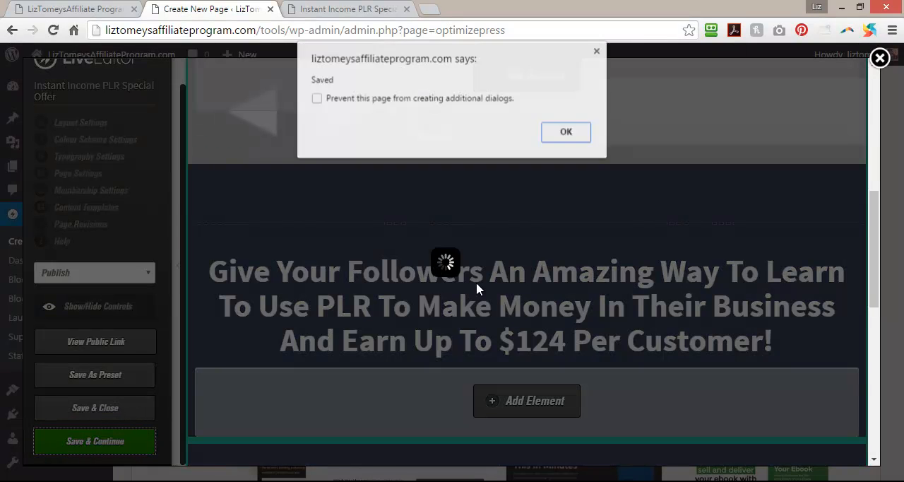
{"action": "left_click", "coordinate": [567, 134]}
{"action": "left_click", "coordinate": [357, 8]}
{"action": "left_click", "coordinate": [53, 30]}
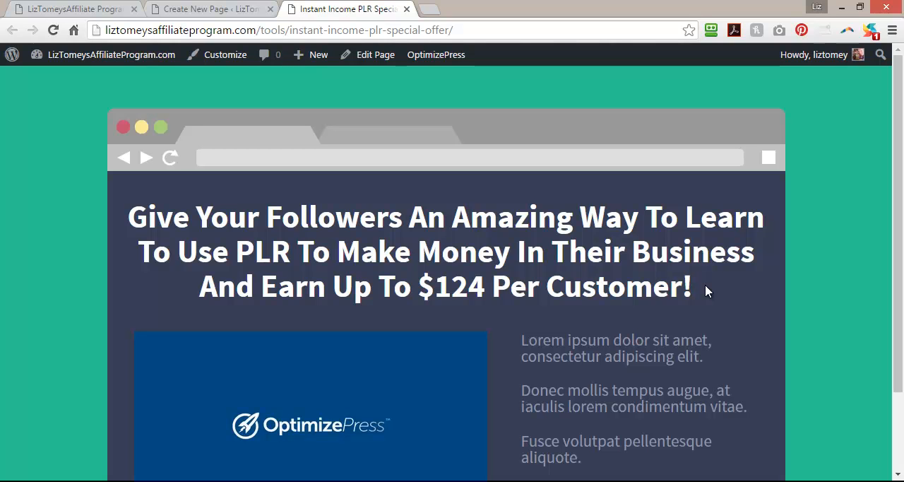
Copy the line "This Entire Funnel Is PROVEN To Convert!" from the pagecopy Notepad file and return to the LiveEditor.
{"action": "left_click", "coordinate": [696, 481]}
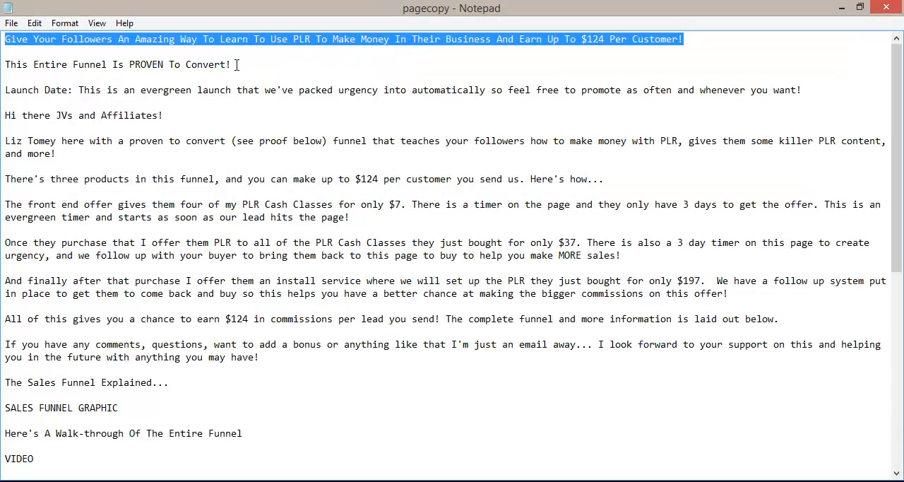
{"action": "left_click_drag", "start_coordinate": [236, 64], "coordinate": [76, 52]}
{"action": "right_click", "coordinate": [16, 66]}
{"action": "left_click", "coordinate": [42, 112]}
{"action": "left_click", "coordinate": [535, 481]}
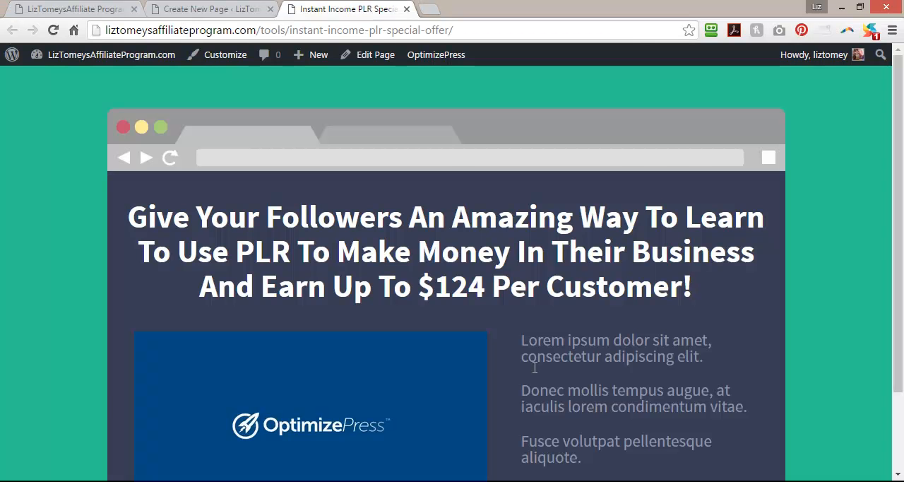
{"action": "left_click", "coordinate": [239, 7]}
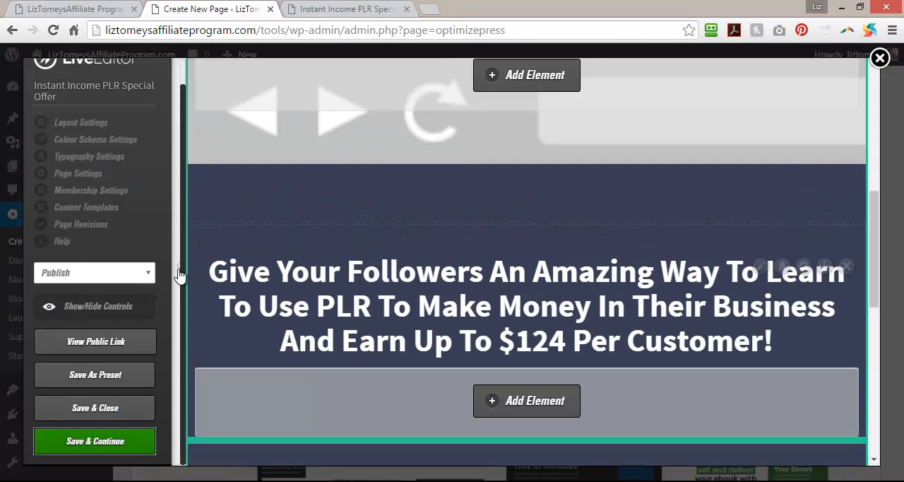
{"action": "scroll", "coordinate": [322, 233], "scroll_direction": "down", "scroll_amount": 4}
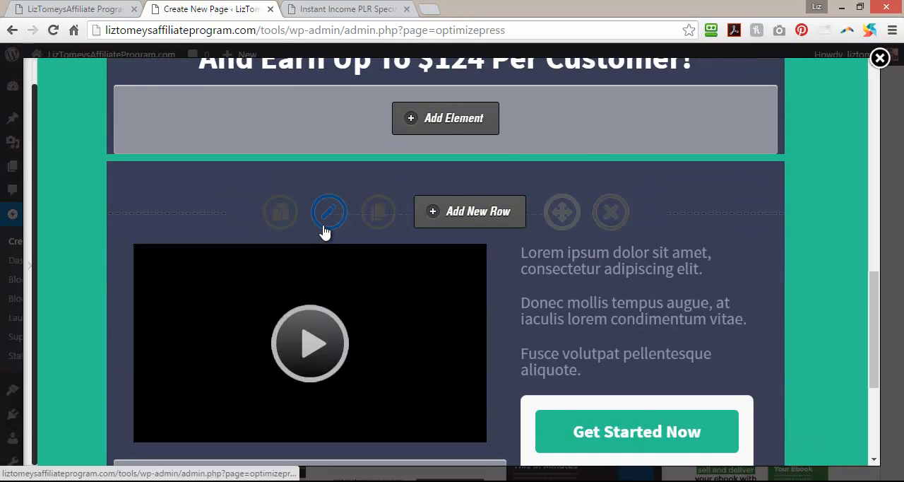
{"action": "scroll", "coordinate": [322, 231], "scroll_direction": "up", "scroll_amount": 1}
{"action": "left_click", "coordinate": [430, 196]}
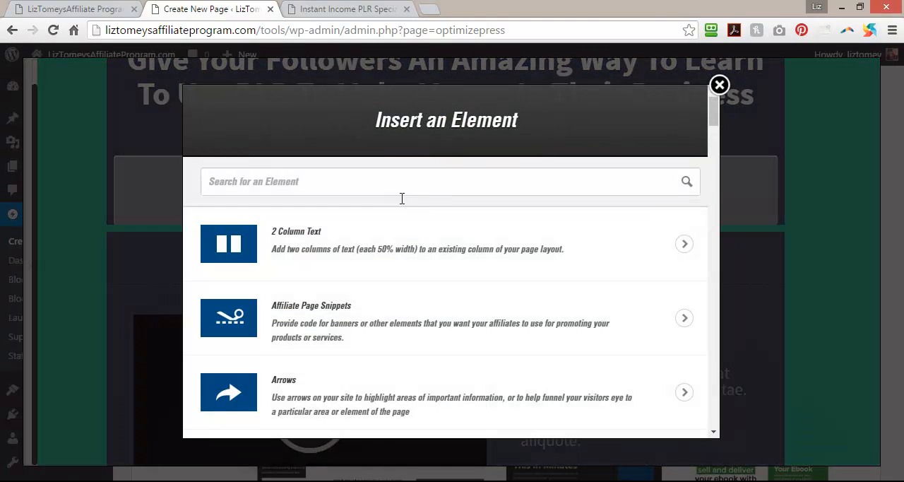
{"action": "type", "text": "headline"}
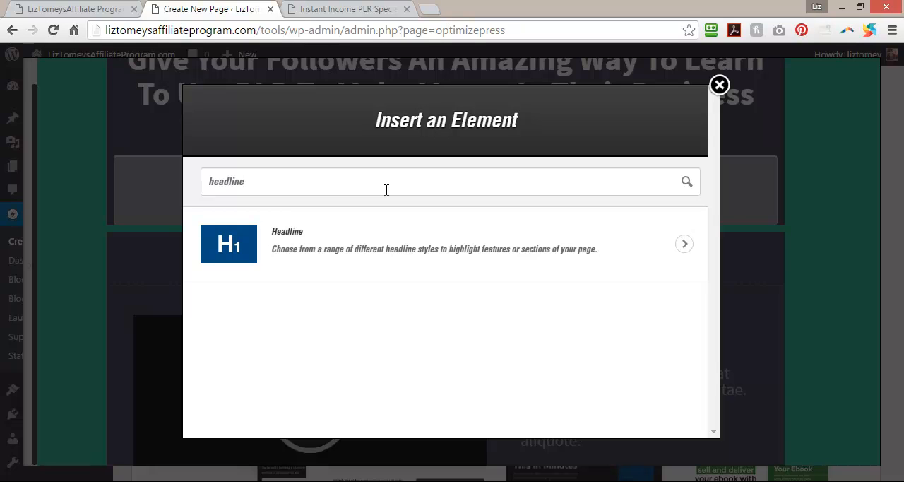
{"action": "left_click", "coordinate": [366, 236]}
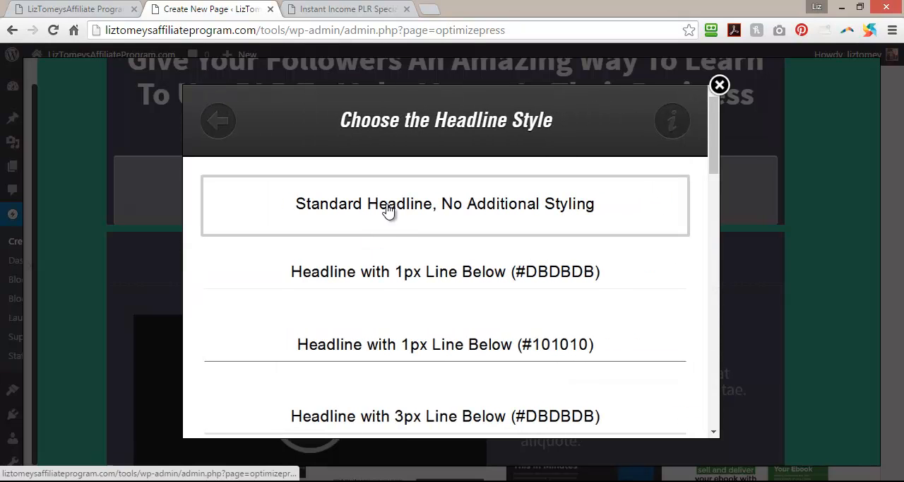
{"action": "left_click", "coordinate": [718, 89]}
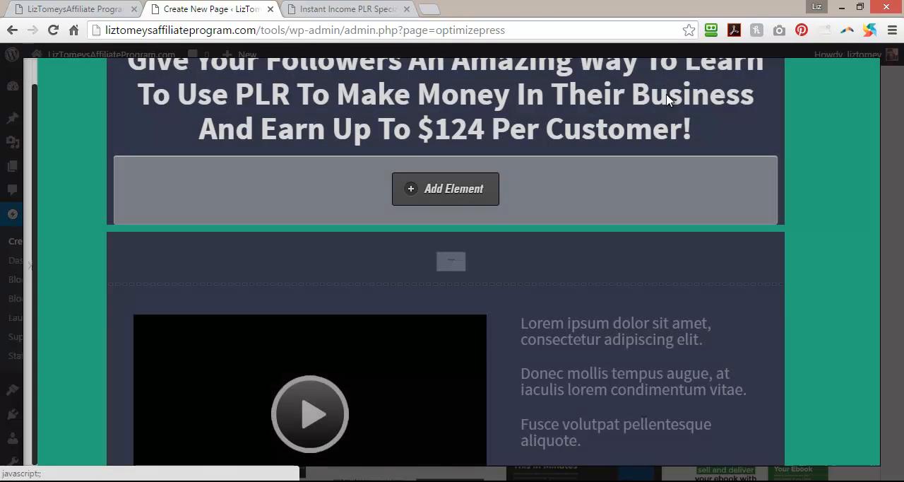
Duplicate the main headline and replace the copy's text with "This Entire Funnel Is PROVEN To Convert!".
{"action": "scroll", "coordinate": [526, 210], "scroll_direction": "up", "scroll_amount": 2}
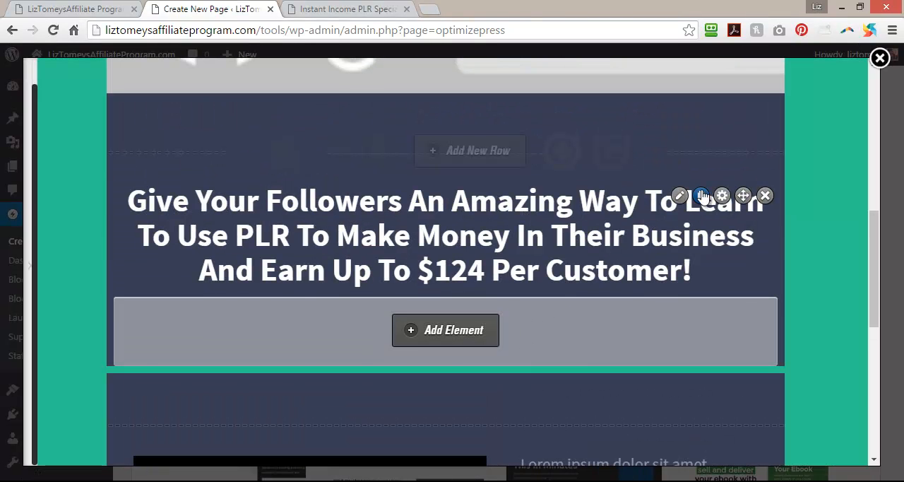
{"action": "left_click", "coordinate": [701, 197]}
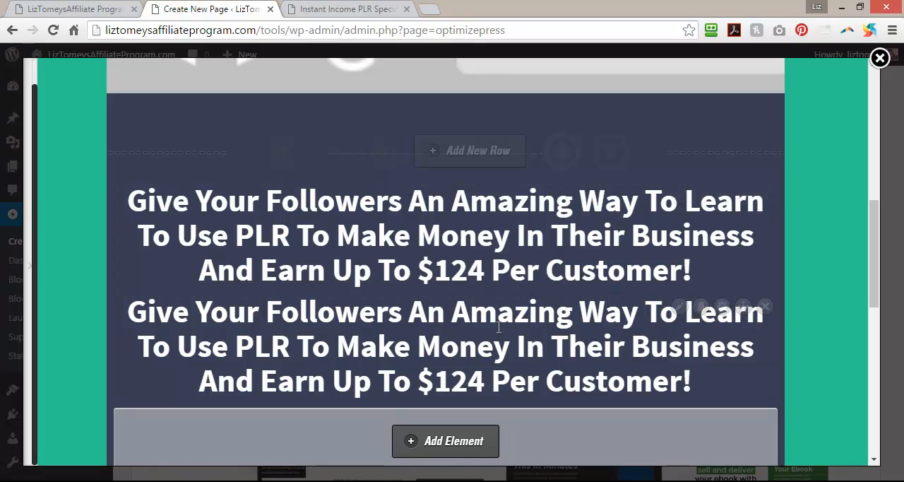
{"action": "left_click", "coordinate": [680, 308]}
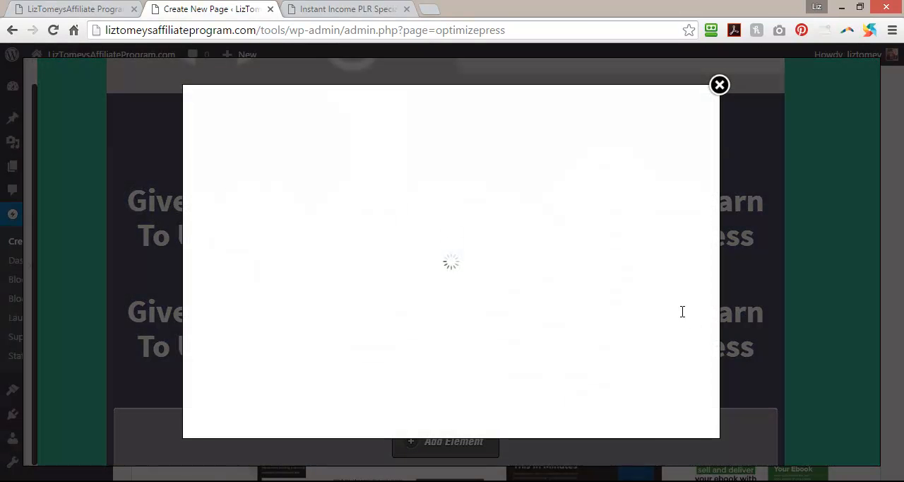
{"action": "left_click_drag", "start_coordinate": [399, 307], "coordinate": [156, 295]}
{"action": "right_click", "coordinate": [236, 308]}
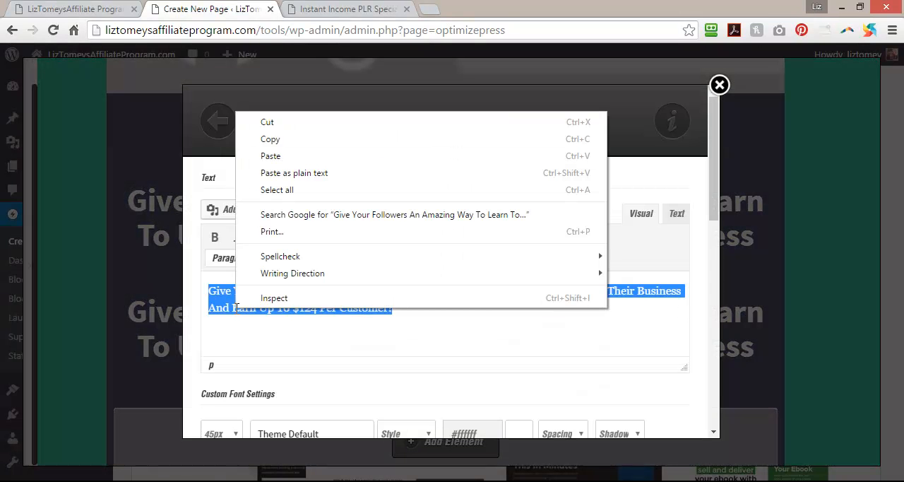
{"action": "left_click", "coordinate": [315, 157]}
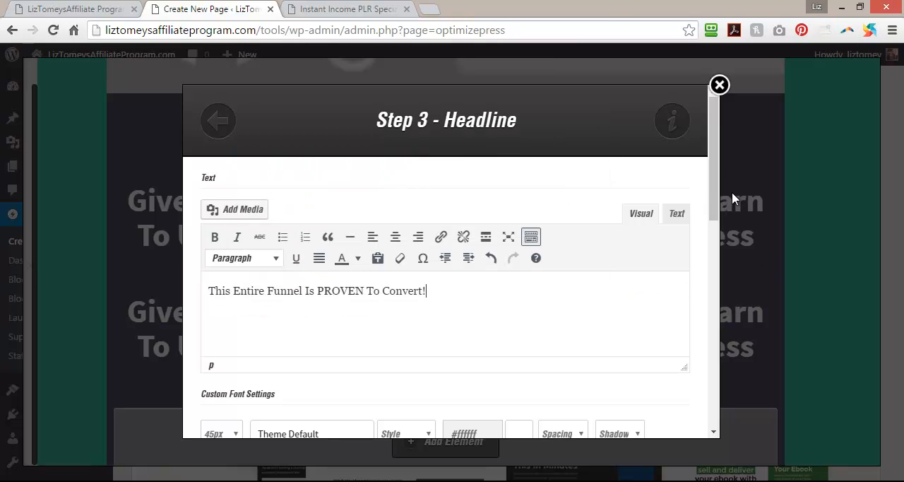
Underline the word "PROVEN" in the duplicated headline, set its font size to 30px and apply the change.
{"action": "left_click_drag", "start_coordinate": [319, 294], "coordinate": [358, 297]}
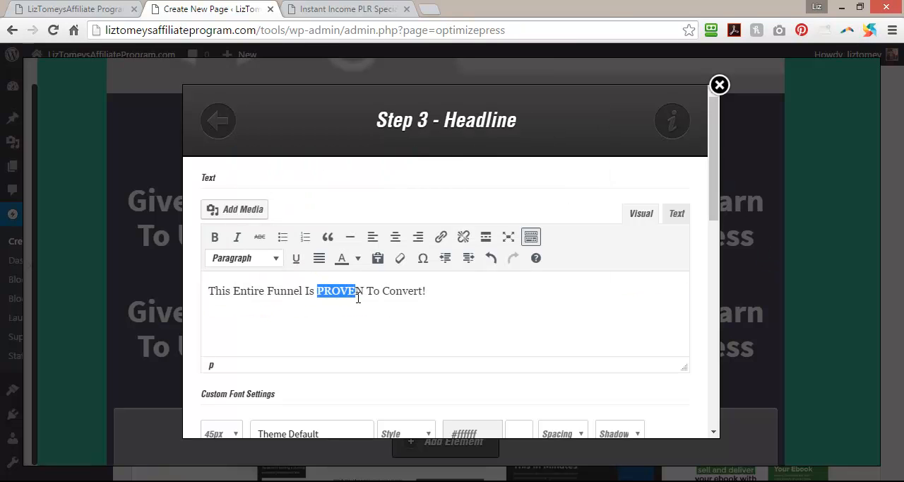
{"action": "left_click", "coordinate": [296, 258]}
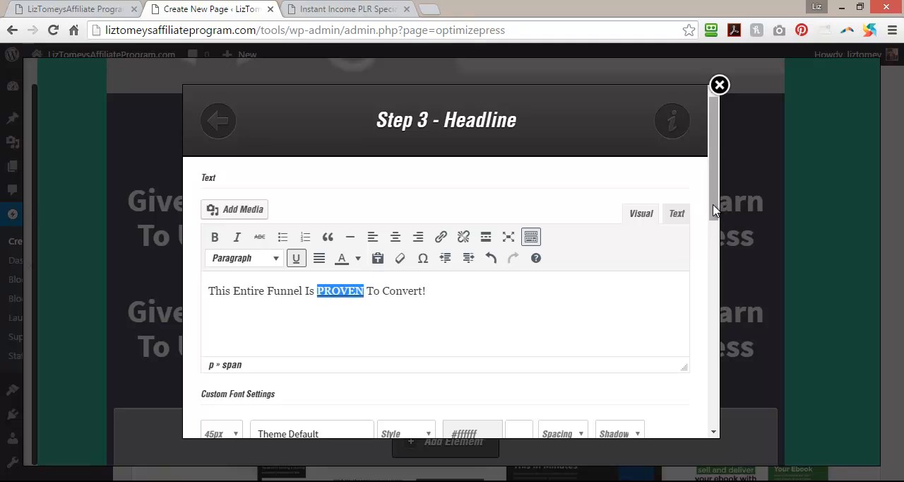
{"action": "left_click_drag", "start_coordinate": [714, 211], "coordinate": [711, 285]}
{"action": "left_click", "coordinate": [236, 212]}
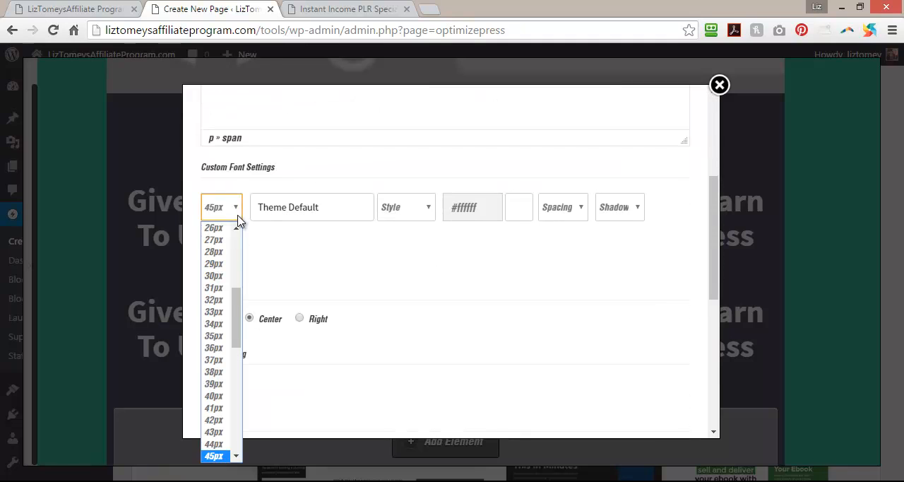
{"action": "scroll", "coordinate": [236, 296], "scroll_direction": "up", "scroll_amount": 2}
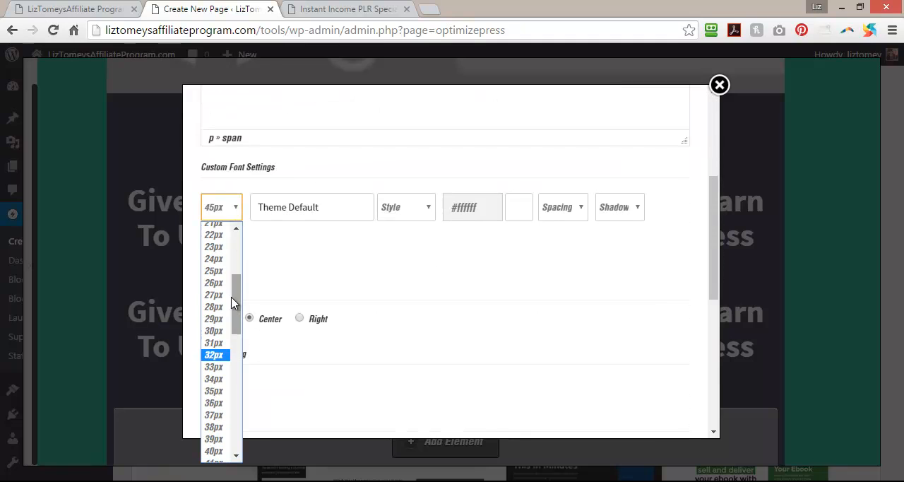
{"action": "left_click", "coordinate": [216, 331]}
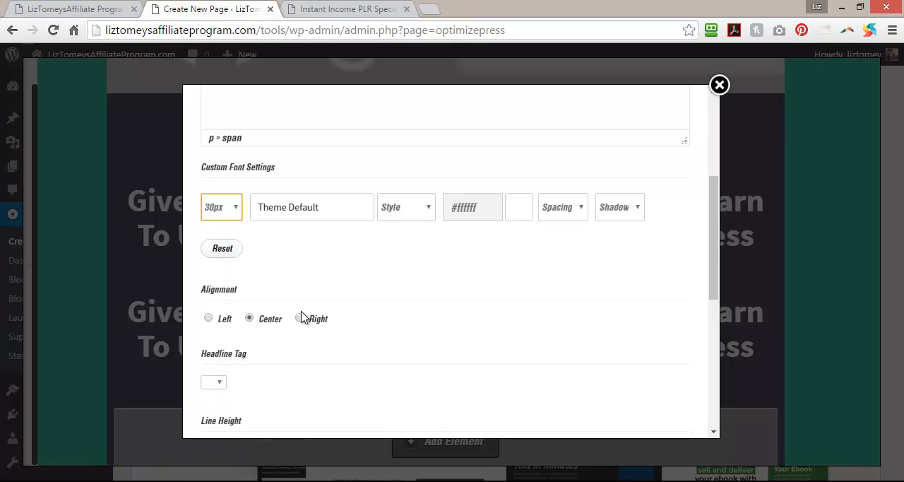
{"action": "left_click_drag", "start_coordinate": [714, 247], "coordinate": [715, 374]}
{"action": "left_click", "coordinate": [677, 420]}
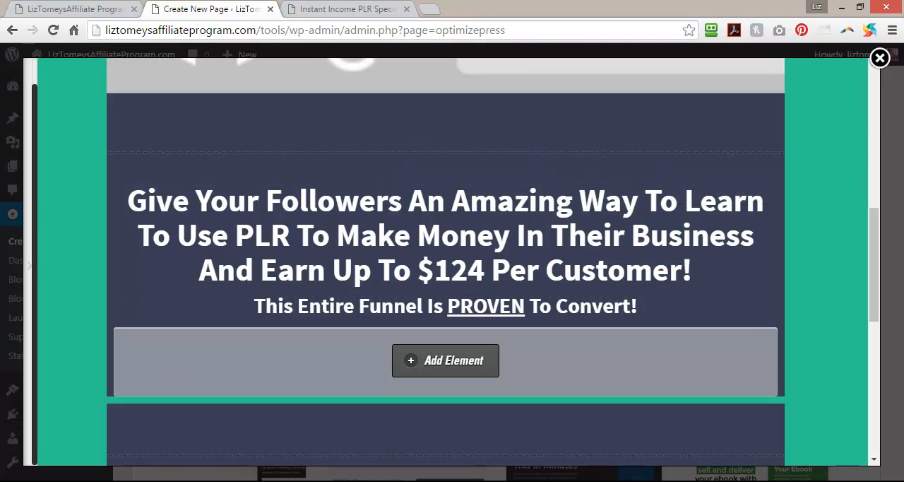
Switch to the pagecopy Notepad file and copy the full "Launch Date:" line about the evergreen launch.
{"action": "key", "text": "alt+Tab"}
{"action": "left_click_drag", "start_coordinate": [4, 94], "coordinate": [802, 85]}
{"action": "right_click", "coordinate": [780, 90]}
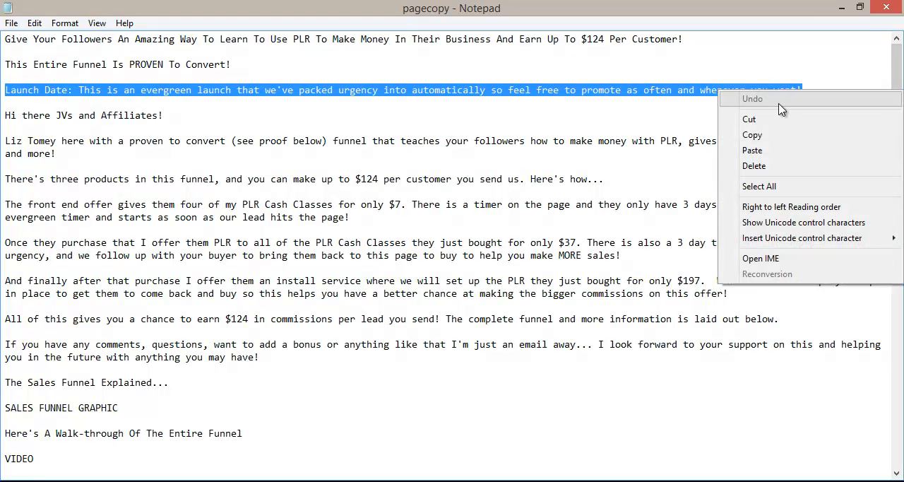
{"action": "left_click", "coordinate": [750, 135]}
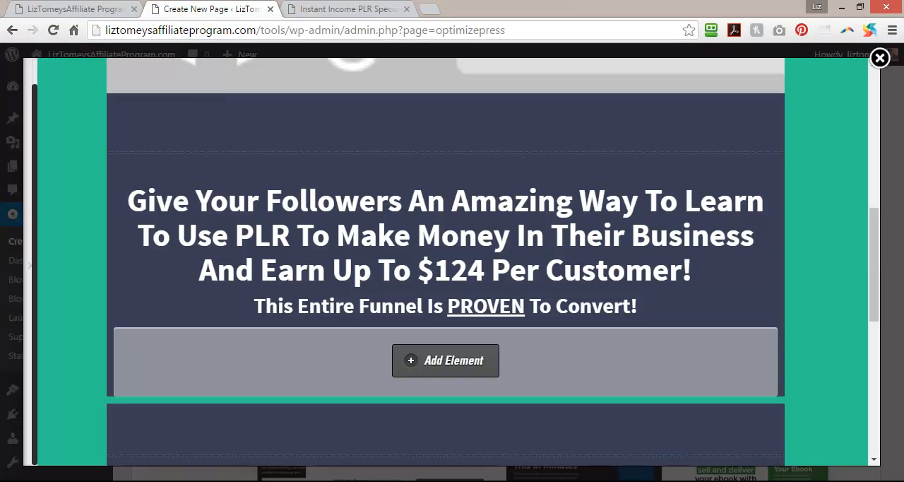
{"action": "scroll", "coordinate": [313, 359], "scroll_direction": "down", "scroll_amount": 4}
{"action": "scroll", "coordinate": [313, 359], "scroll_direction": "up", "scroll_amount": 2}
{"action": "scroll", "coordinate": [313, 359], "scroll_direction": "up", "scroll_amount": 1}
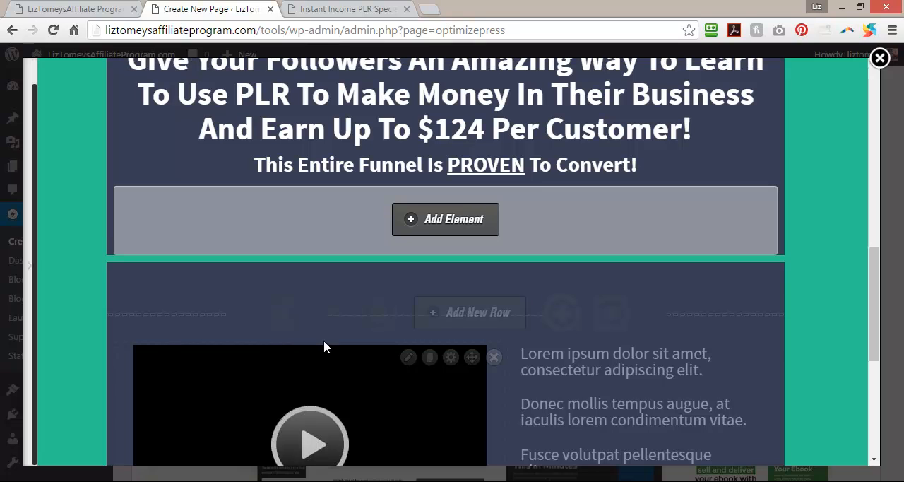
{"action": "left_click", "coordinate": [452, 220]}
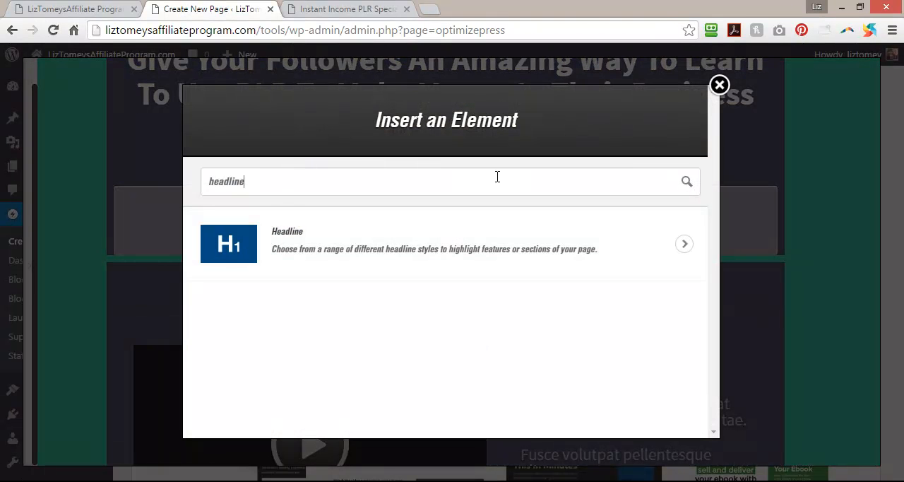
{"action": "left_click", "coordinate": [719, 85]}
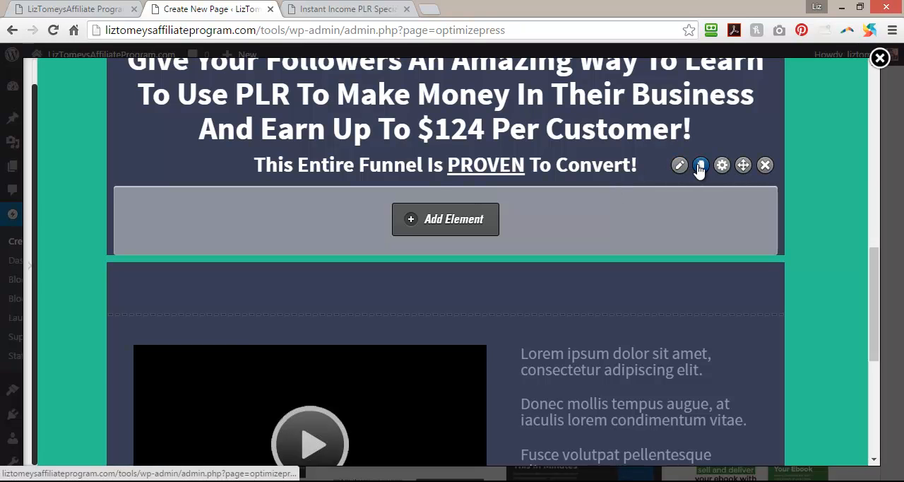
Duplicate the "This Entire Funnel Is PROVEN To Convert!" headline and replace the copy's text with the copied Launch Date line.
{"action": "left_click", "coordinate": [700, 167]}
{"action": "left_click", "coordinate": [676, 197]}
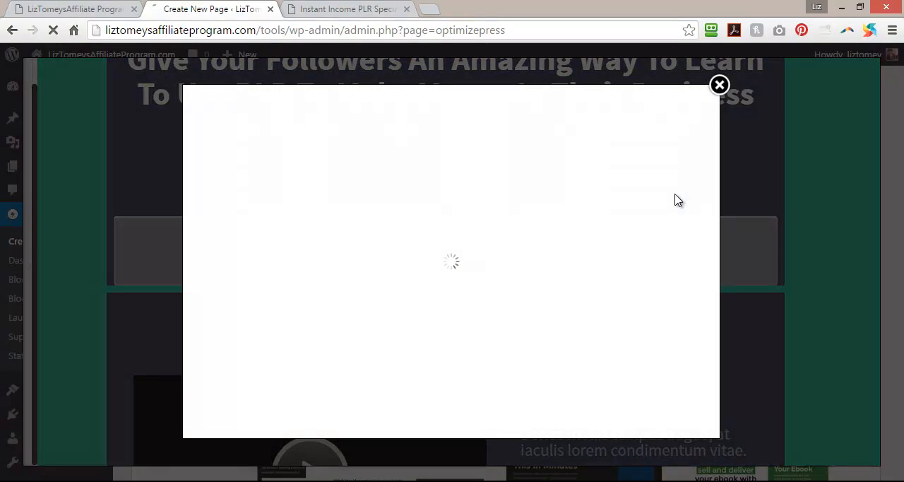
{"action": "mouse_move", "coordinate": [428, 290]}
{"action": "left_mouse_down"}
{"action": "mouse_move", "coordinate": [193, 308]}
{"action": "mouse_move", "coordinate": [273, 292]}
{"action": "left_mouse_up"}
{"action": "key", "text": "ctrl+v"}
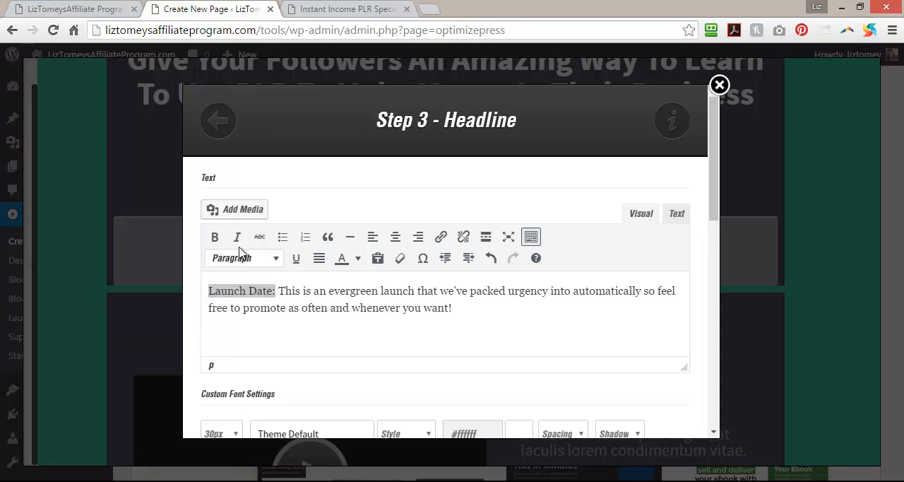
Italicize "Launch Date:" in the new headline, set the headline's font size to 24px and apply the change.
{"action": "left_click", "coordinate": [237, 237]}
{"action": "left_click_drag", "start_coordinate": [714, 182], "coordinate": [711, 256]}
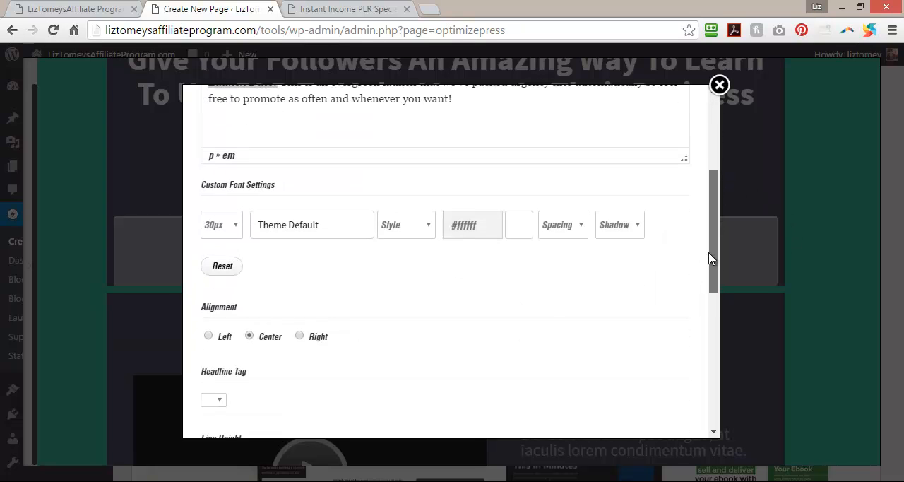
{"action": "left_click", "coordinate": [236, 224]}
{"action": "left_click_drag", "start_coordinate": [238, 276], "coordinate": [243, 311]}
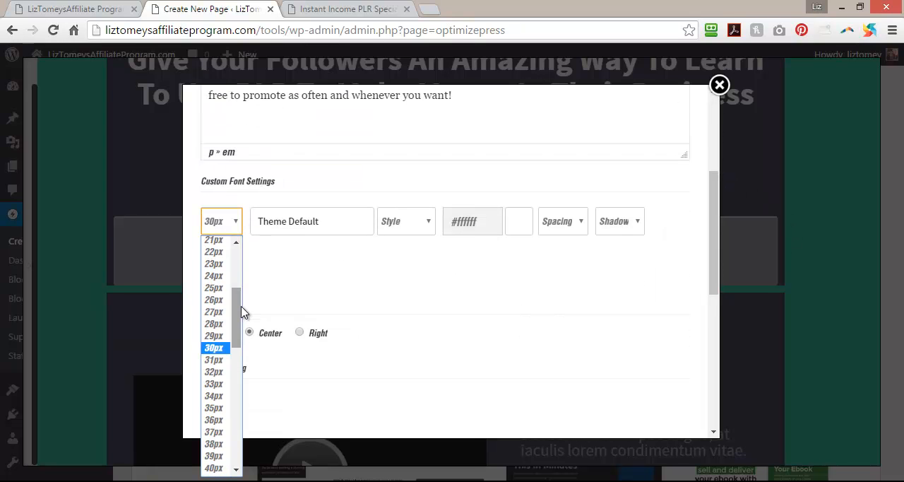
{"action": "left_click", "coordinate": [222, 275]}
{"action": "left_click_drag", "start_coordinate": [711, 271], "coordinate": [710, 411]}
{"action": "left_click", "coordinate": [654, 407]}
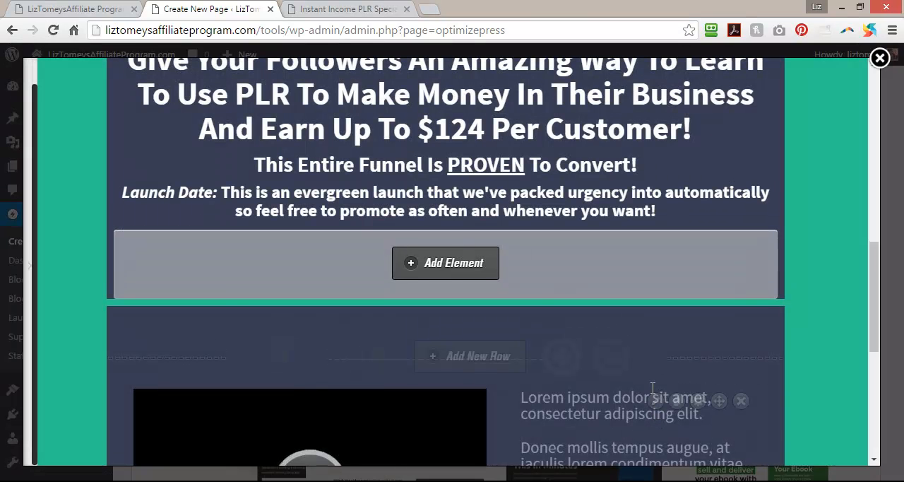
Change the Launch Date headline's font color to the yellow-orange #ffbd05 and apply the change.
{"action": "scroll", "coordinate": [652, 389], "scroll_direction": "up", "scroll_amount": 2}
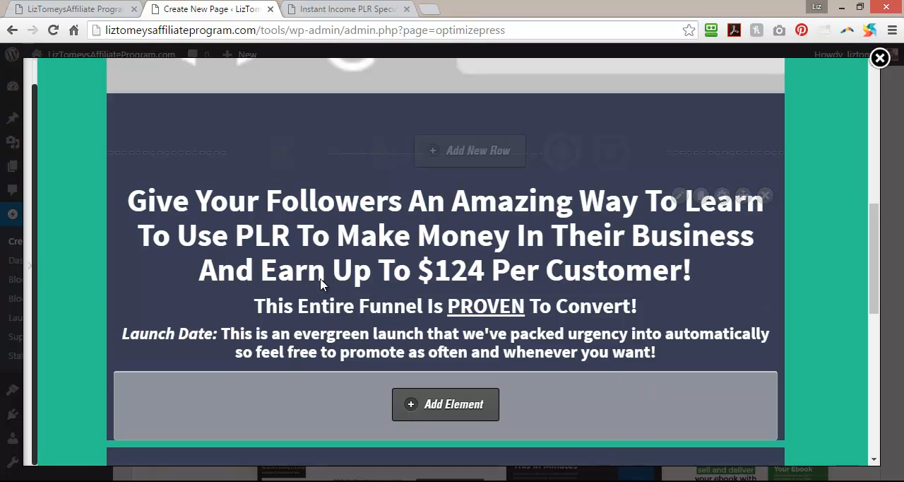
{"action": "mouse_move", "coordinate": [676, 317]}
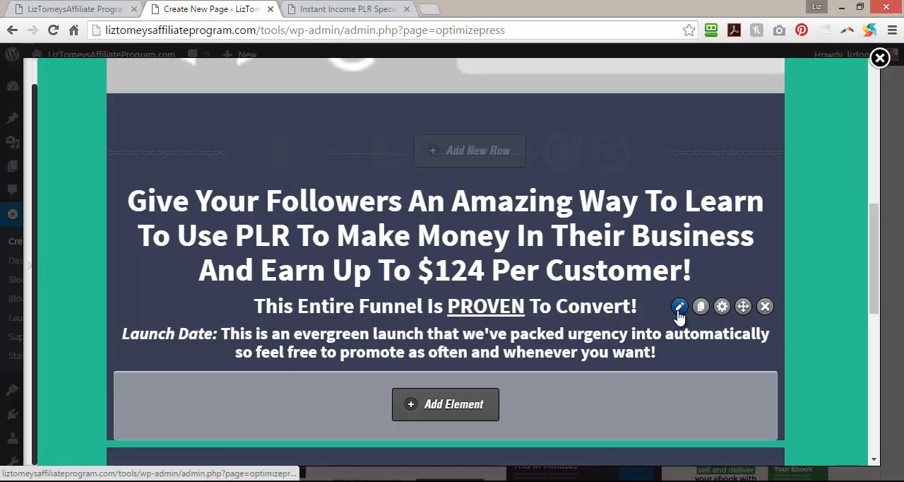
{"action": "left_click", "coordinate": [681, 336]}
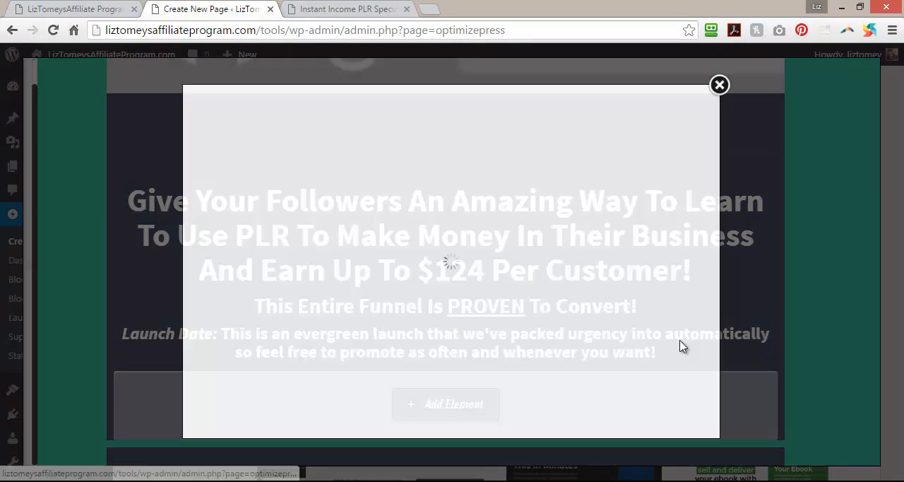
{"action": "left_click_drag", "start_coordinate": [471, 304], "coordinate": [181, 293]}
{"action": "left_click_drag", "start_coordinate": [713, 196], "coordinate": [713, 270]}
{"action": "left_click", "coordinate": [492, 218]}
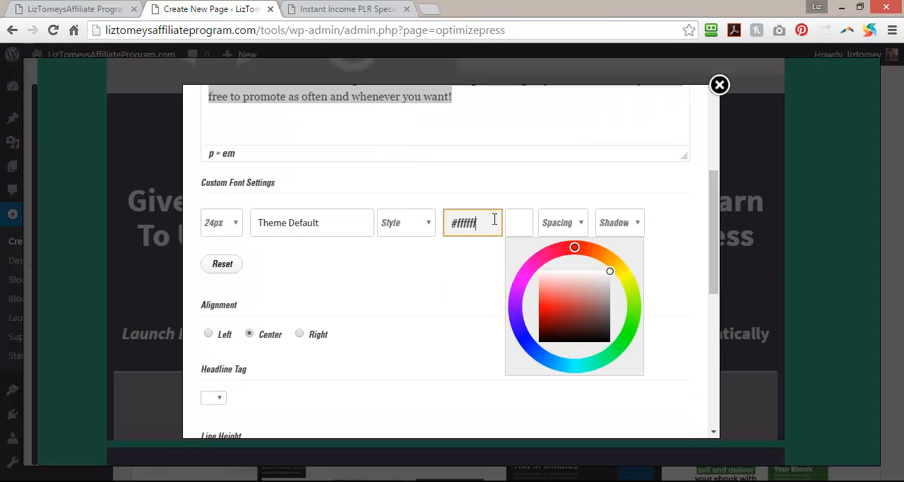
{"action": "left_click_drag", "start_coordinate": [607, 267], "coordinate": [616, 262]}
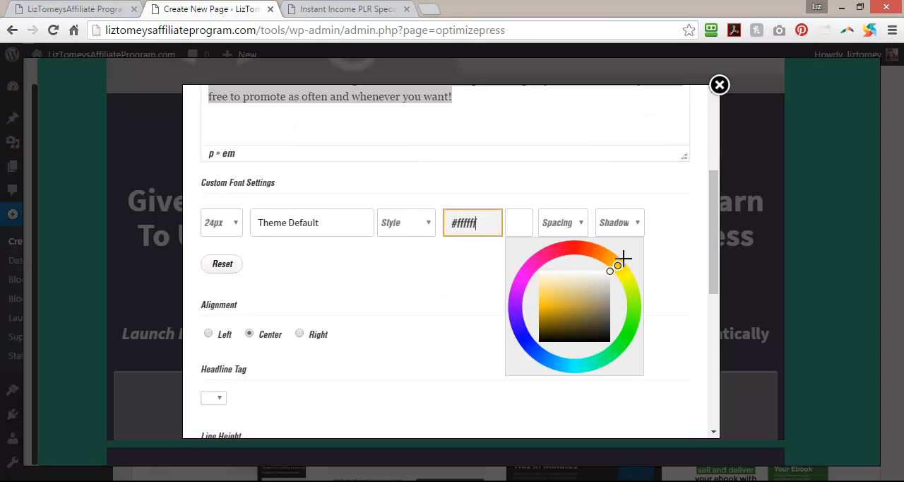
{"action": "left_click_drag", "start_coordinate": [633, 268], "coordinate": [627, 254]}
{"action": "left_click_drag", "start_coordinate": [556, 305], "coordinate": [530, 305]}
{"action": "left_click", "coordinate": [657, 293]}
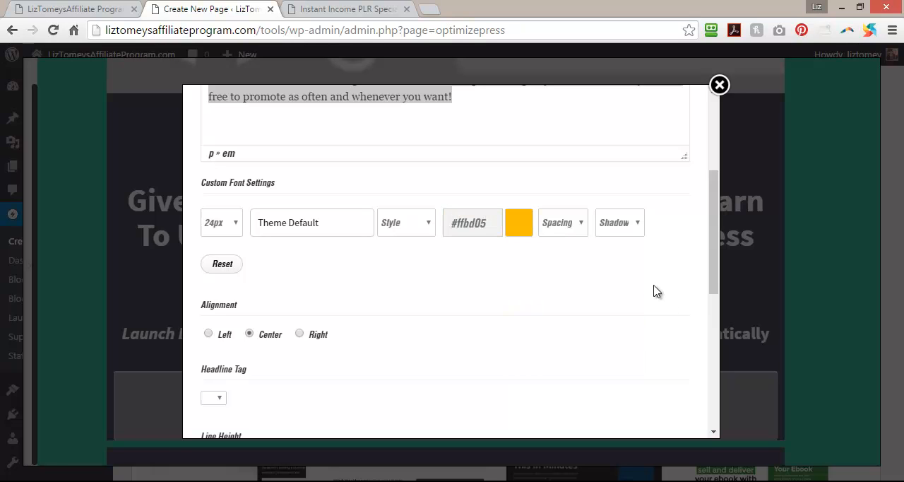
{"action": "left_click_drag", "start_coordinate": [716, 264], "coordinate": [712, 423]}
{"action": "left_click", "coordinate": [658, 402]}
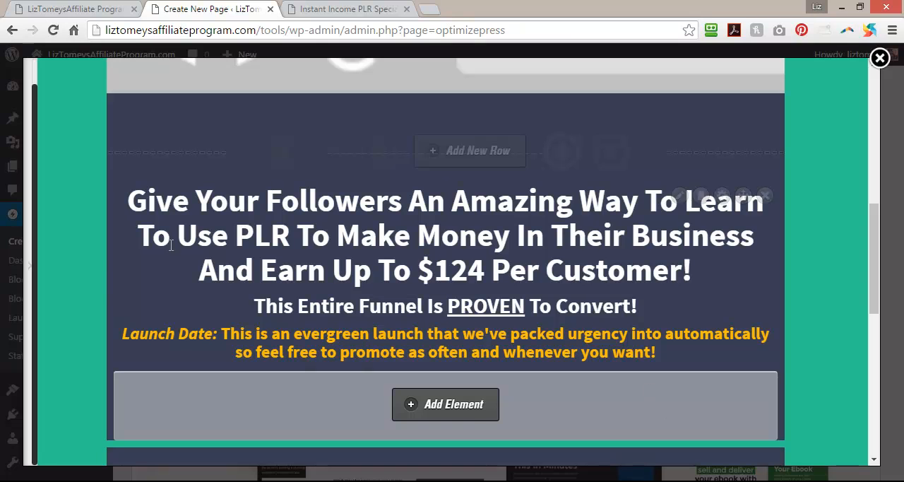
Save the page with the new subheadlines, keep the editor open and reload the public page to review them.
{"action": "left_click", "coordinate": [30, 267]}
{"action": "left_click", "coordinate": [88, 441]}
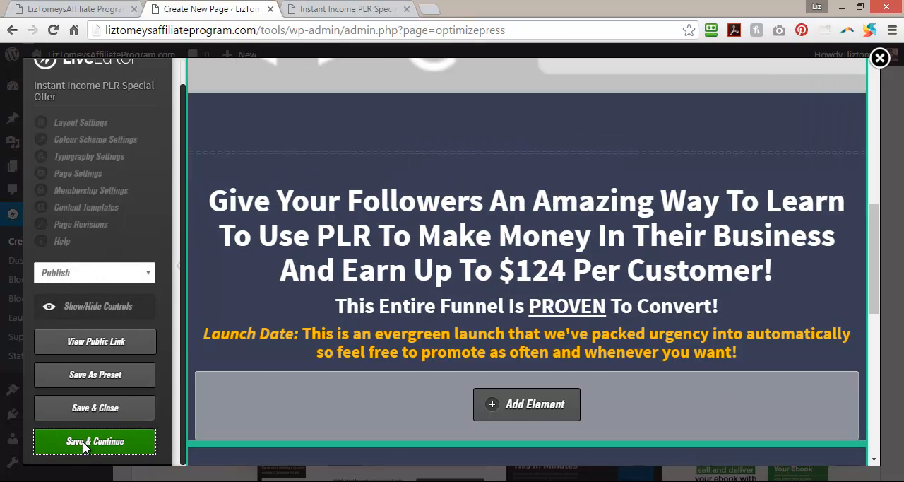
{"action": "left_click", "coordinate": [568, 135]}
{"action": "left_click", "coordinate": [346, 9]}
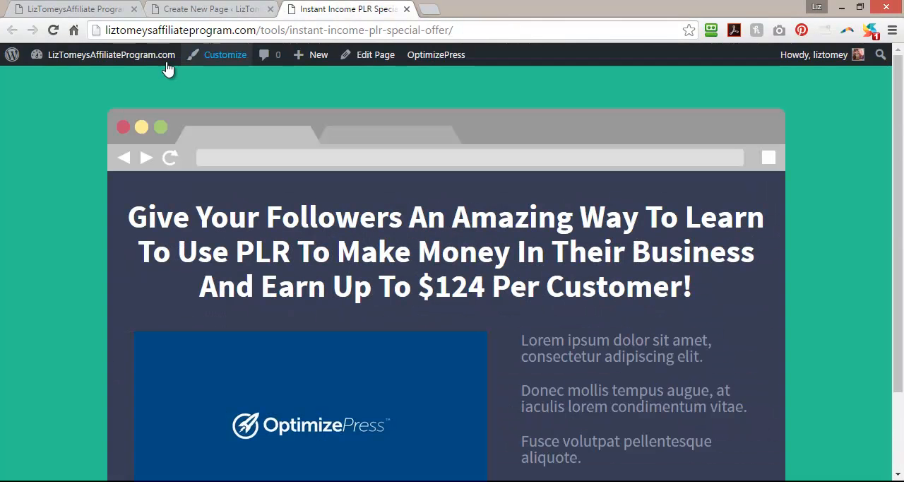
{"action": "left_click", "coordinate": [53, 29]}
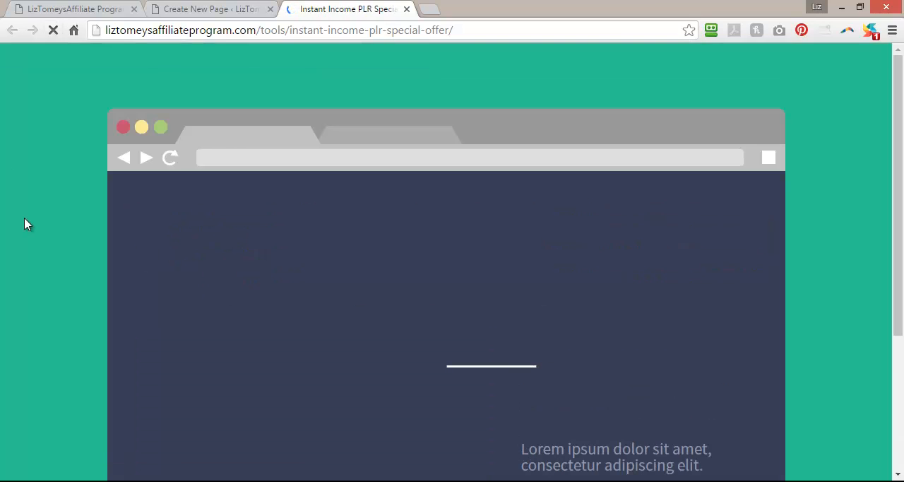
{"action": "scroll", "coordinate": [34, 252], "scroll_direction": "down", "scroll_amount": 2}
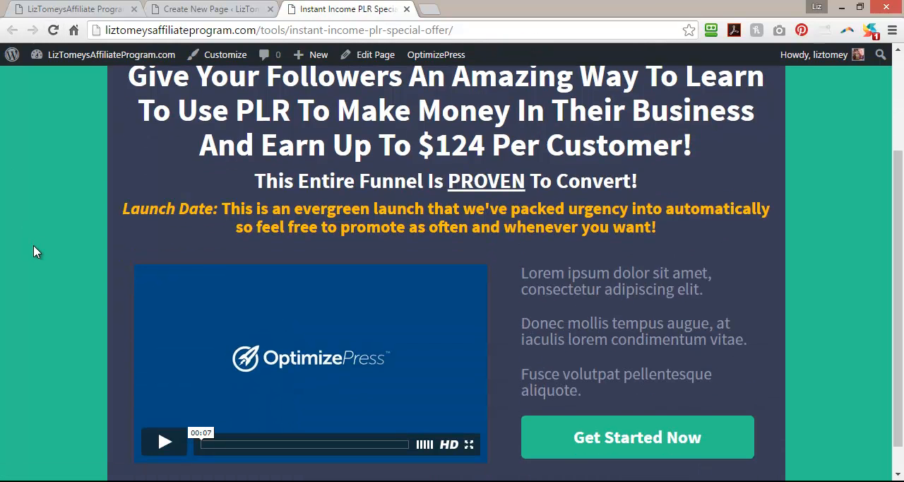
Back in the LiveEditor, add a 20px Vertical Spacing element between the "PROVEN To Convert!" and Launch Date headlines and save the page.
{"action": "left_click", "coordinate": [169, 15]}
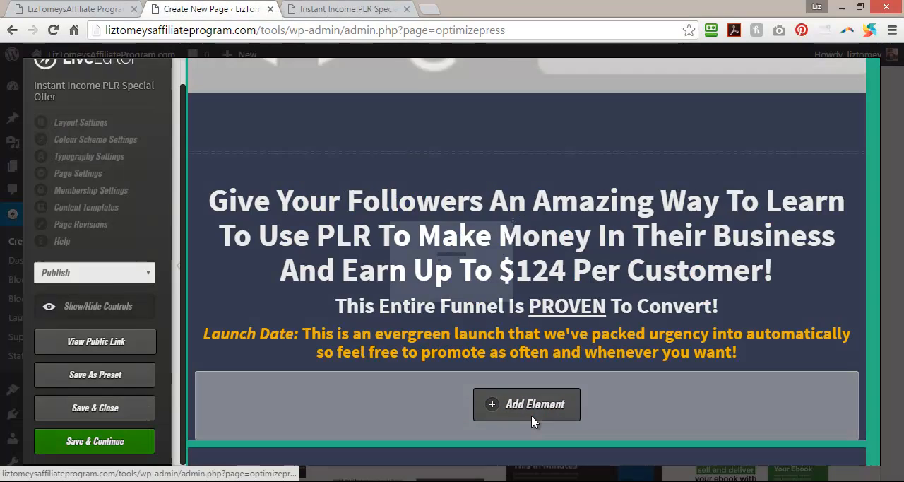
{"action": "left_click", "coordinate": [533, 420]}
{"action": "double_click", "coordinate": [213, 187]}
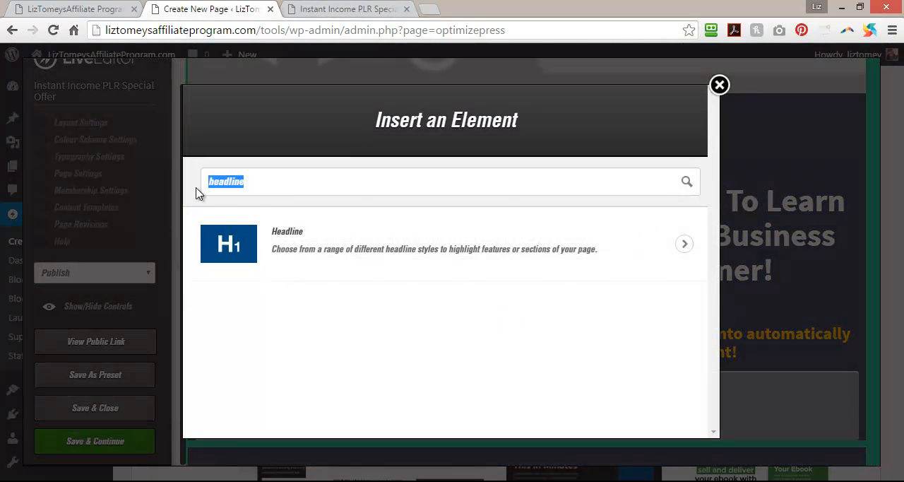
{"action": "type", "text": "space"}
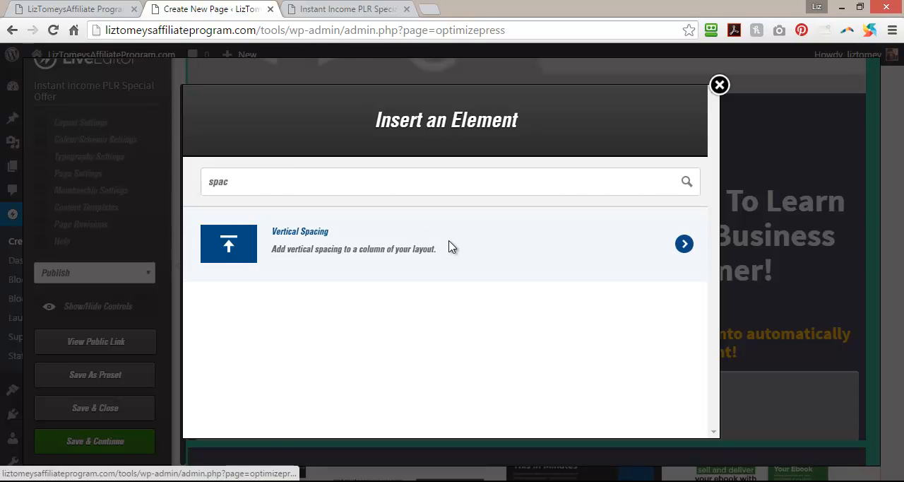
{"action": "left_click", "coordinate": [448, 246]}
{"action": "left_click", "coordinate": [342, 217]}
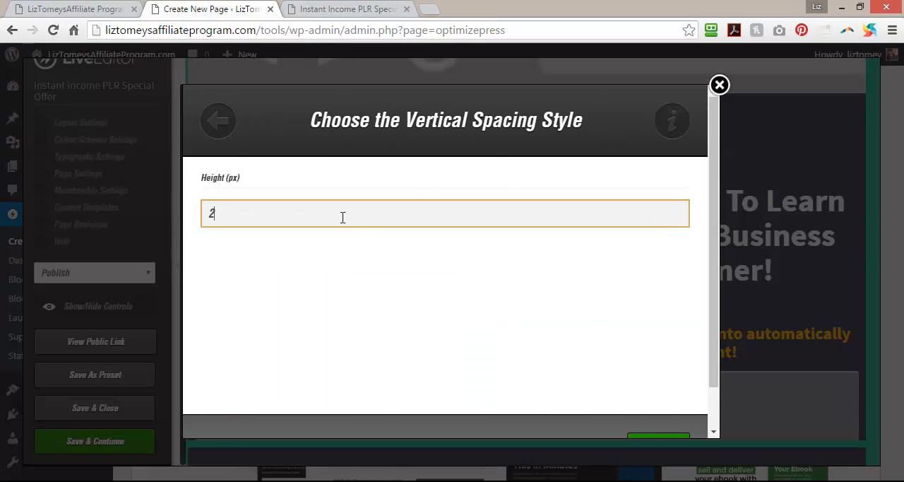
{"action": "type", "text": "20"}
{"action": "scroll", "coordinate": [732, 226], "scroll_direction": "down", "scroll_amount": 2}
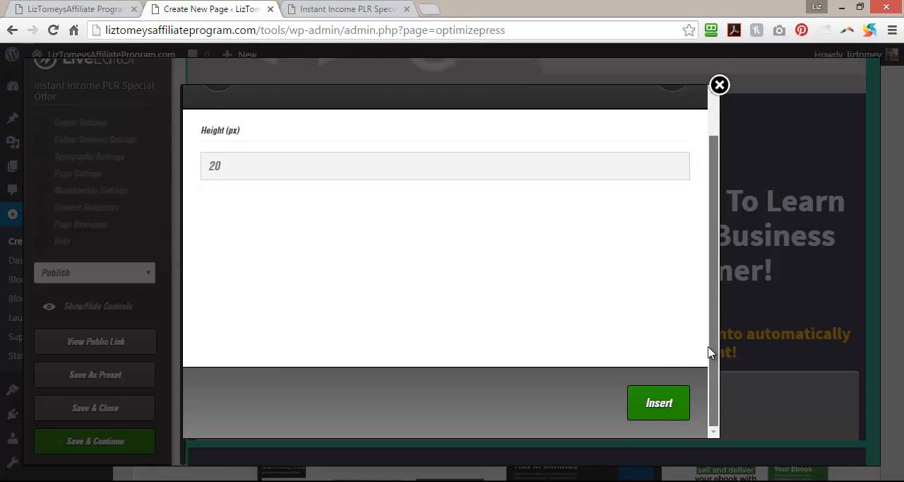
{"action": "left_click", "coordinate": [655, 404]}
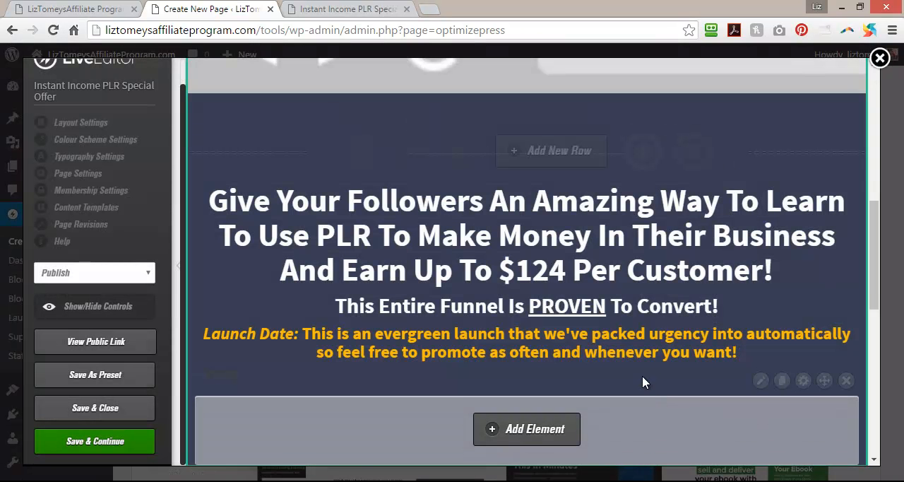
{"action": "left_click_drag", "start_coordinate": [824, 381], "coordinate": [816, 347]}
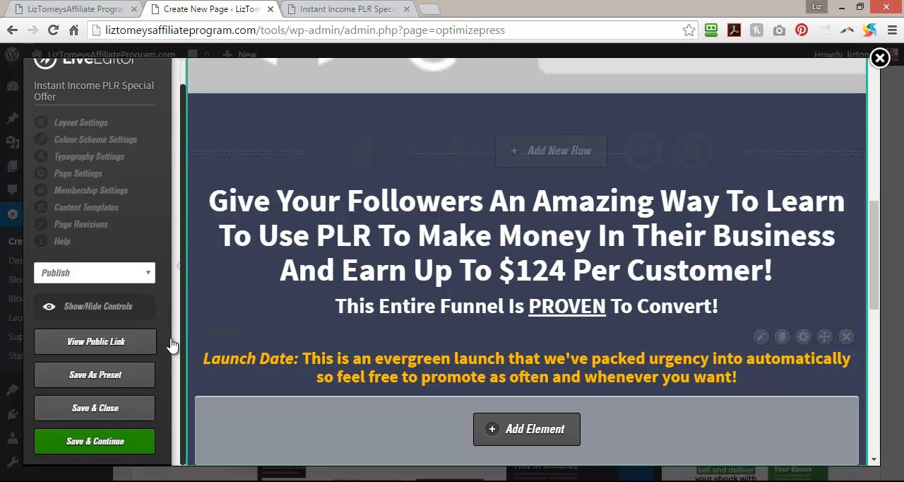
{"action": "left_click", "coordinate": [89, 442]}
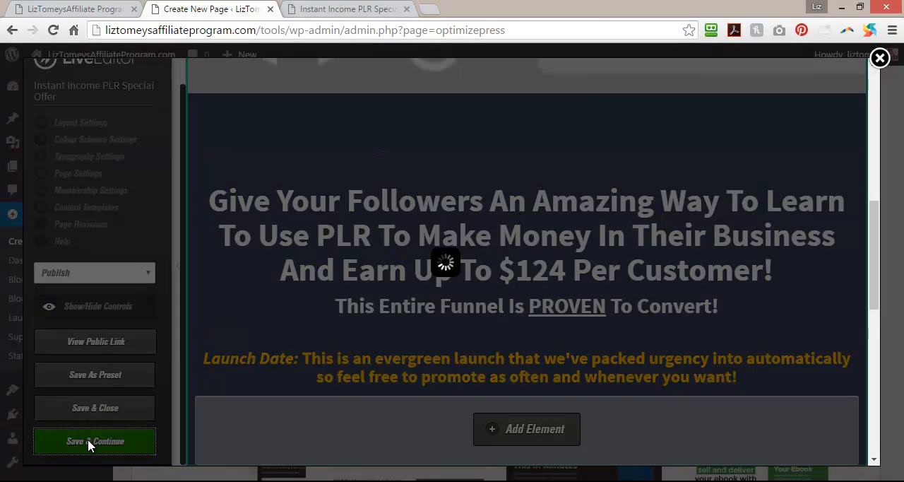
Reload the public page to check the spacing above the Launch Date headline and return to the LiveEditor with its sidebar collapsed.
{"action": "left_click", "coordinate": [571, 134]}
{"action": "left_click", "coordinate": [346, 9]}
{"action": "left_click", "coordinate": [53, 30]}
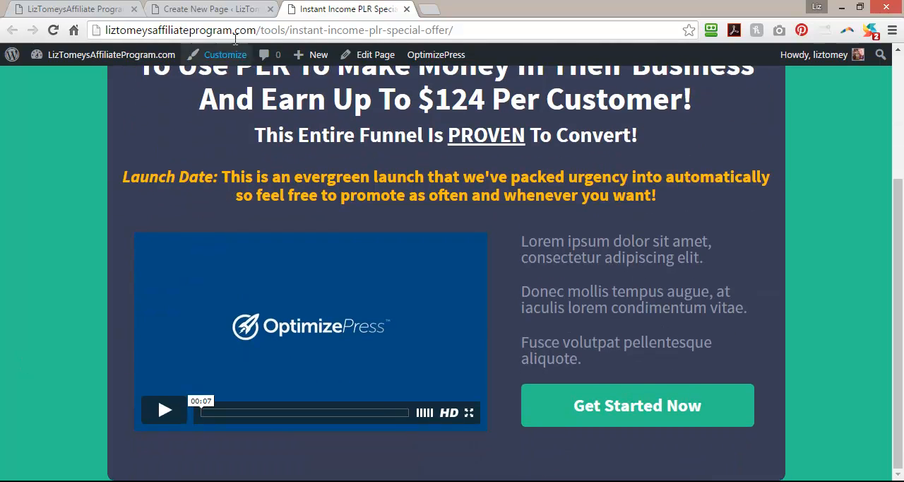
{"action": "left_click", "coordinate": [194, 9]}
{"action": "left_click", "coordinate": [178, 268]}
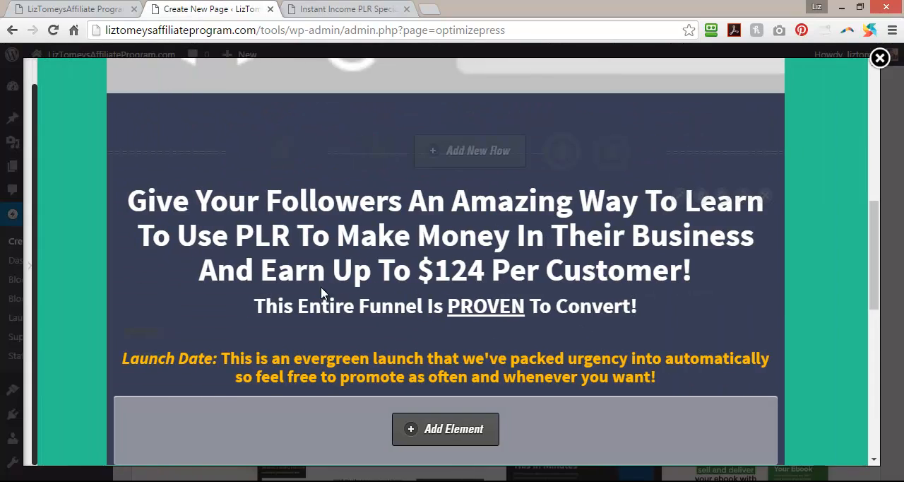
Copy the affiliate letter from the pagecopy Notepad file, from "Hi there JVs and Affiliates!" through "anything you may have!", and return to the LiveEditor.
{"action": "key", "text": "alt+Tab"}
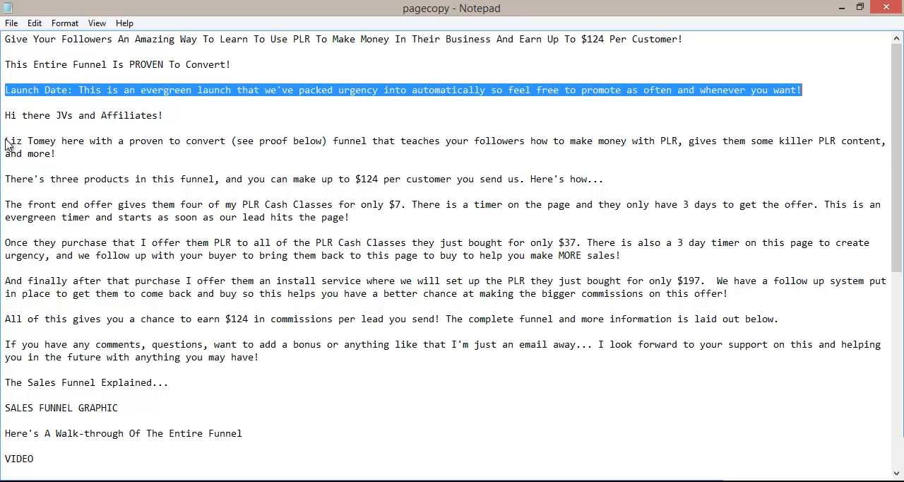
{"action": "left_click_drag", "start_coordinate": [6, 116], "coordinate": [269, 356]}
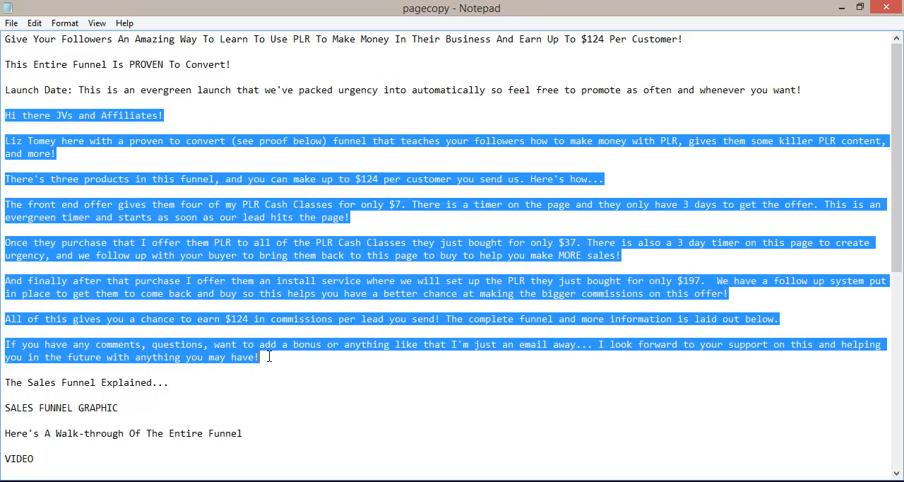
{"action": "right_click", "coordinate": [159, 229]}
{"action": "left_click", "coordinate": [221, 277]}
{"action": "key", "text": "alt+Tab"}
Delete the video element from the wide column of the two-column row below the headlines.
{"action": "scroll", "coordinate": [268, 322], "scroll_direction": "down", "scroll_amount": 7}
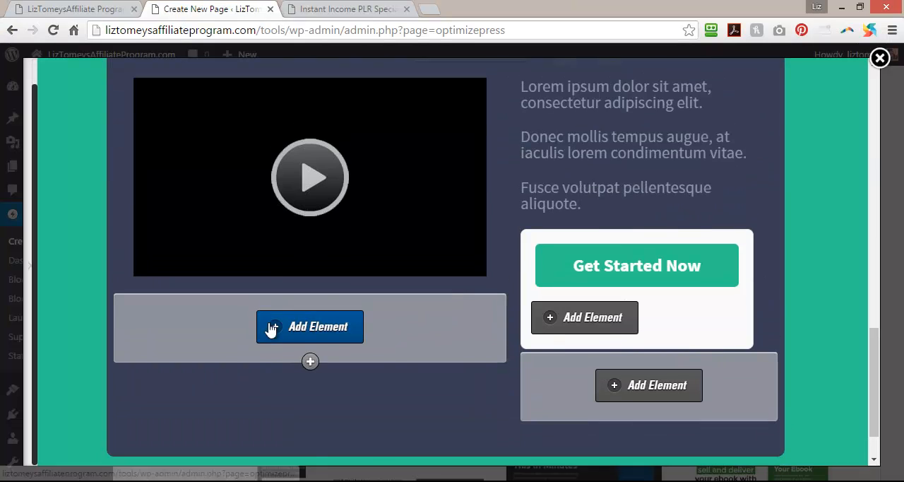
{"action": "scroll", "coordinate": [287, 323], "scroll_direction": "up", "scroll_amount": 3}
{"action": "scroll", "coordinate": [288, 323], "scroll_direction": "down", "scroll_amount": 2}
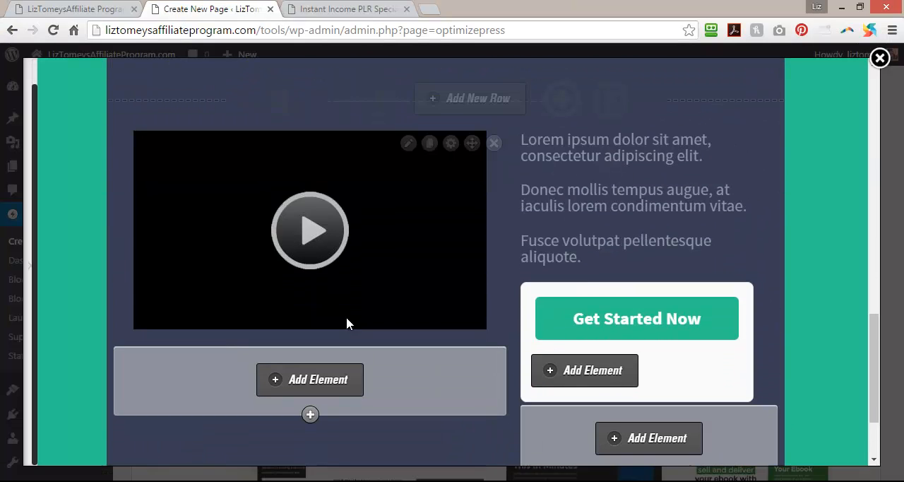
{"action": "left_click", "coordinate": [493, 143]}
{"action": "left_click", "coordinate": [509, 133]}
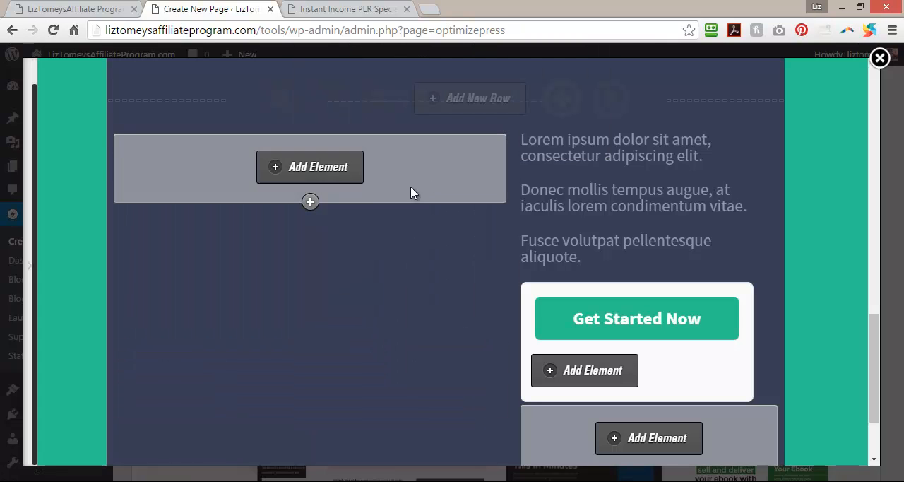
Start a Text Block element in the emptied wide column and paste the copied affiliate letter into its content.
{"action": "left_click", "coordinate": [298, 168]}
{"action": "left_click_drag", "start_coordinate": [310, 177], "coordinate": [160, 175]}
{"action": "type", "text": "text"}
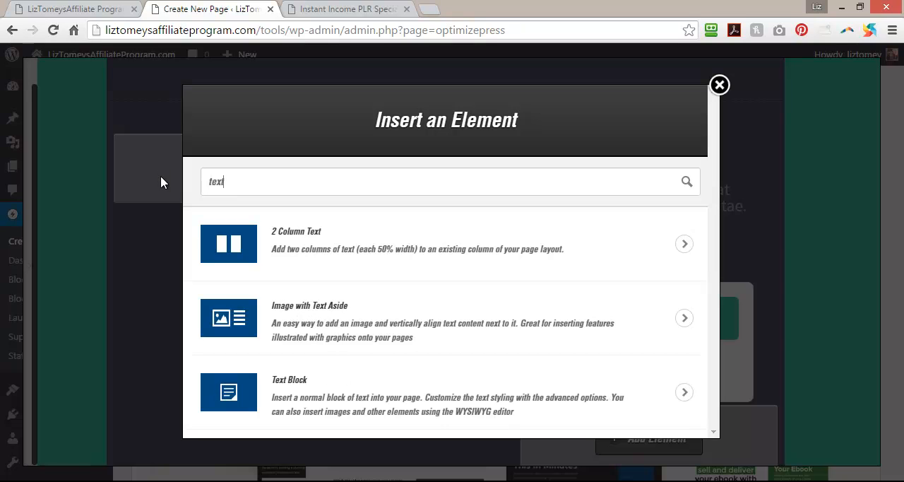
{"action": "left_click", "coordinate": [298, 394]}
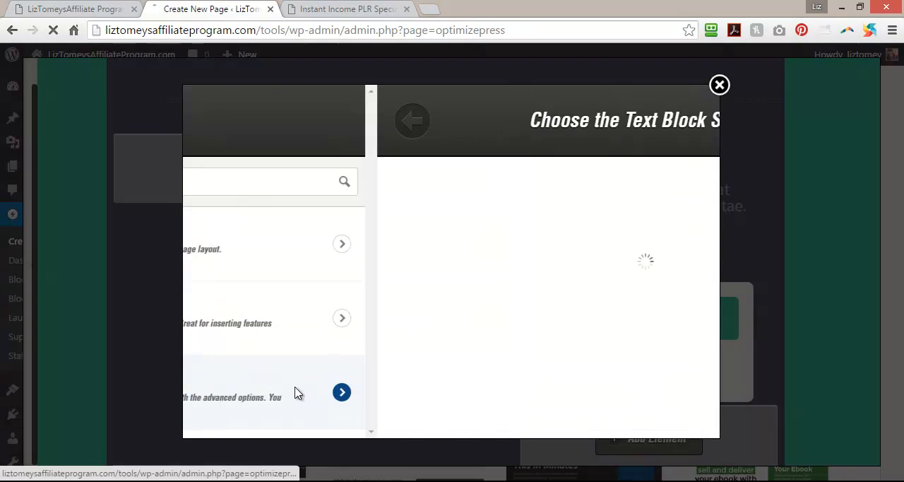
{"action": "left_click", "coordinate": [472, 281]}
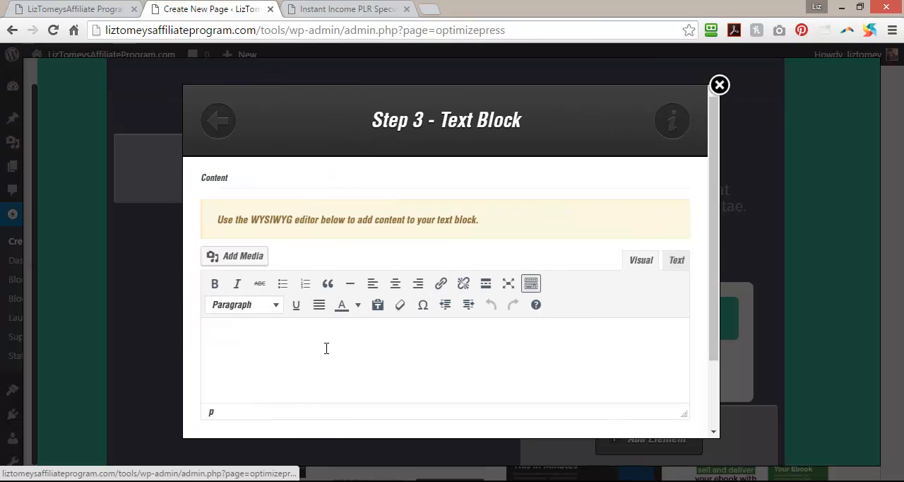
{"action": "left_click", "coordinate": [299, 337]}
{"action": "key", "text": "ctrl+v"}
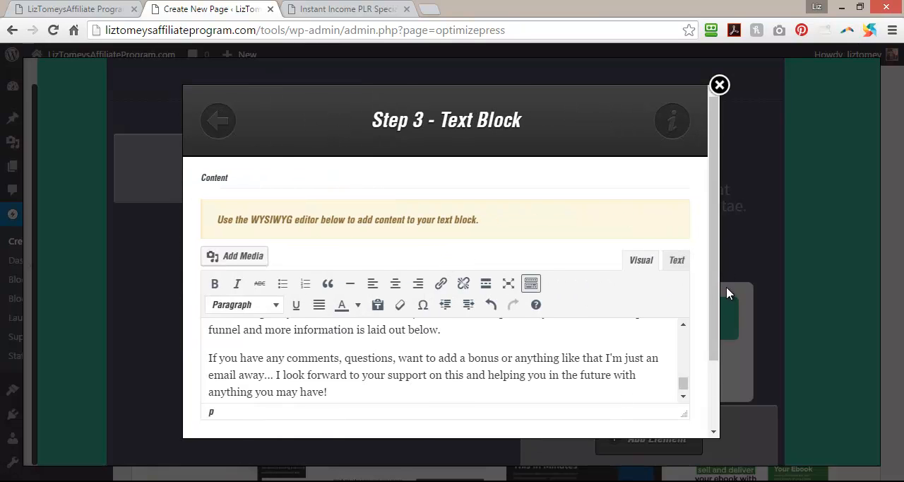
Enlarge the text block's editing area and make the greeting "Hi there JVs and Affiliates!" bold.
{"action": "left_click_drag", "start_coordinate": [710, 238], "coordinate": [704, 361]}
{"action": "left_click_drag", "start_coordinate": [684, 329], "coordinate": [691, 424]}
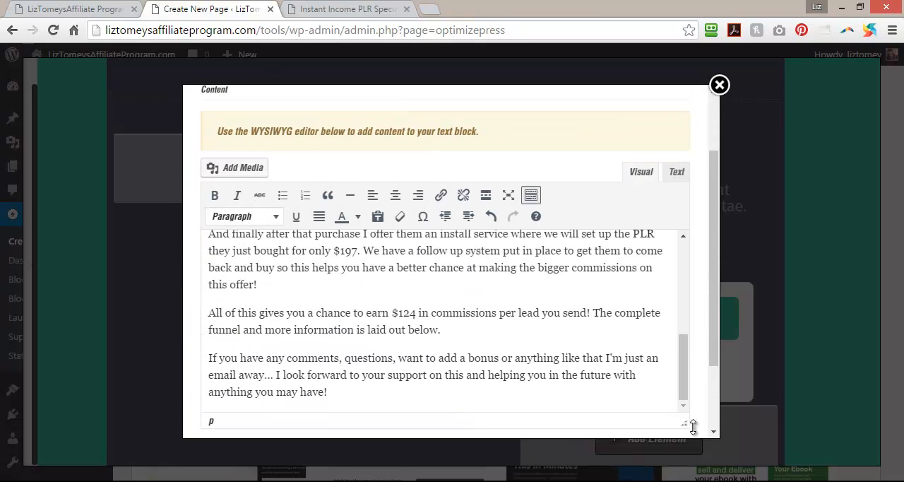
{"action": "left_click_drag", "start_coordinate": [682, 379], "coordinate": [688, 269]}
{"action": "left_click_drag", "start_coordinate": [346, 250], "coordinate": [198, 254]}
{"action": "left_click", "coordinate": [214, 195]}
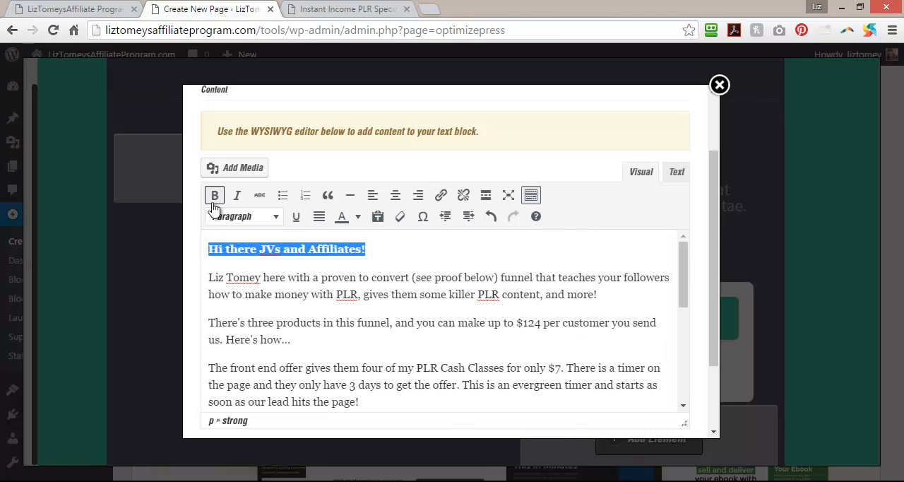
Italicize the phrases "see proof below" and "Here's how..." in the affiliate letter.
{"action": "left_click_drag", "start_coordinate": [417, 278], "coordinate": [494, 278]}
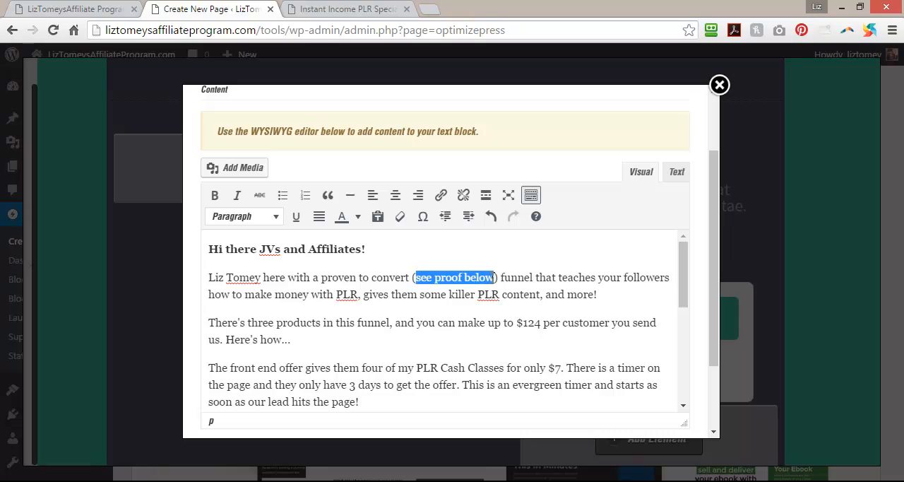
{"action": "left_click", "coordinate": [237, 195]}
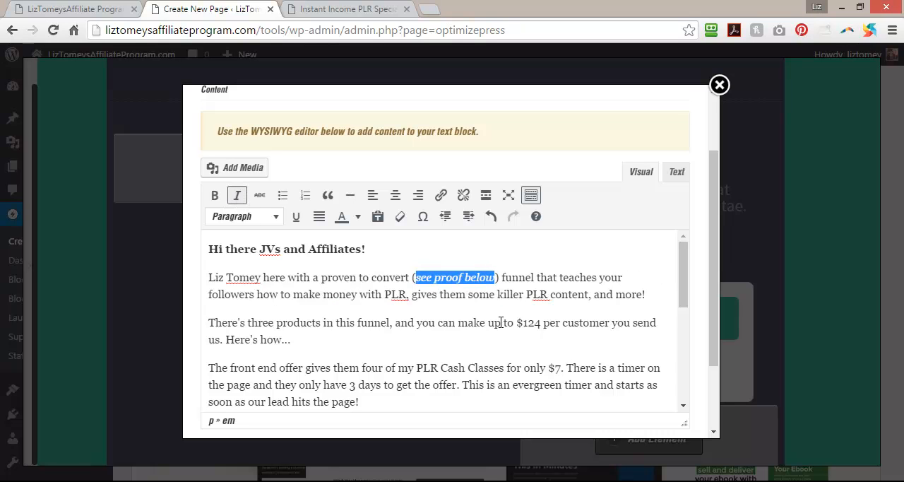
{"action": "left_click_drag", "start_coordinate": [294, 339], "coordinate": [240, 346]}
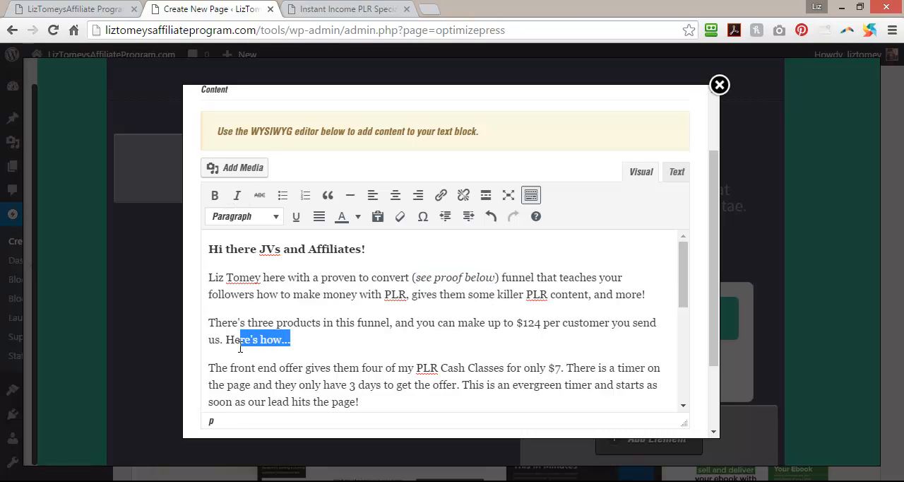
{"action": "left_click", "coordinate": [237, 194]}
Underline the word "MORE" in the paragraph about the $37 offer and insert the text block into the page.
{"action": "scroll", "coordinate": [473, 307], "scroll_direction": "down", "scroll_amount": 4}
{"action": "scroll", "coordinate": [473, 307], "scroll_direction": "up", "scroll_amount": 2}
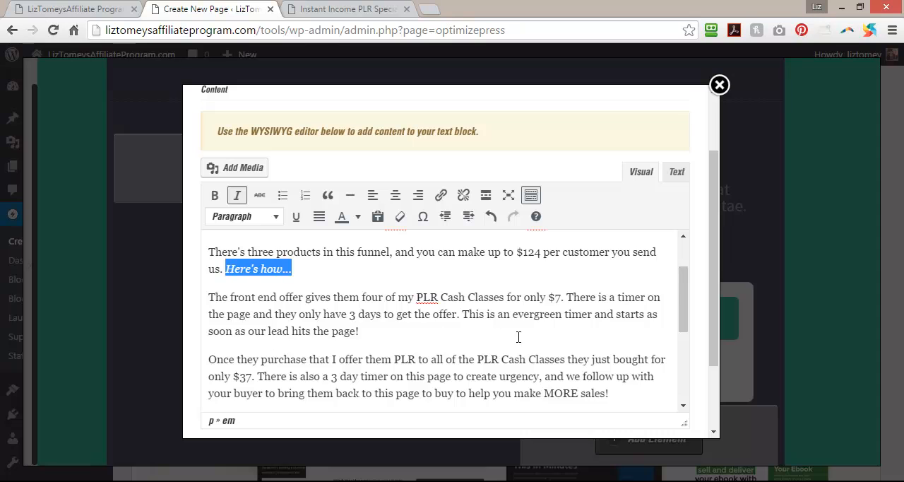
{"action": "scroll", "coordinate": [518, 336], "scroll_direction": "down", "scroll_amount": 1}
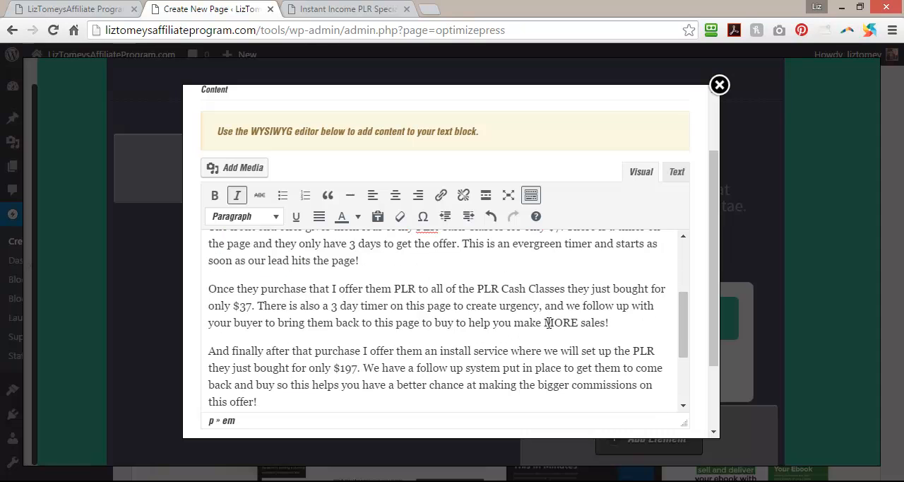
{"action": "left_click_drag", "start_coordinate": [545, 323], "coordinate": [573, 322]}
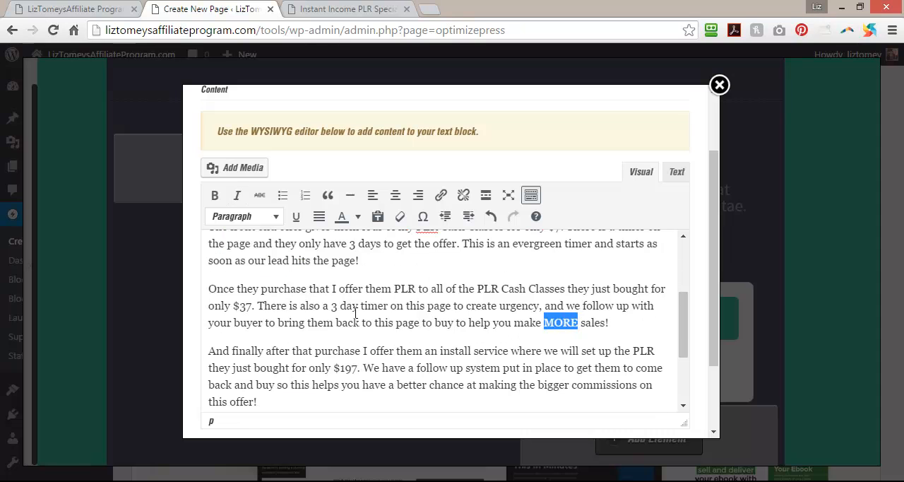
{"action": "left_click", "coordinate": [296, 216]}
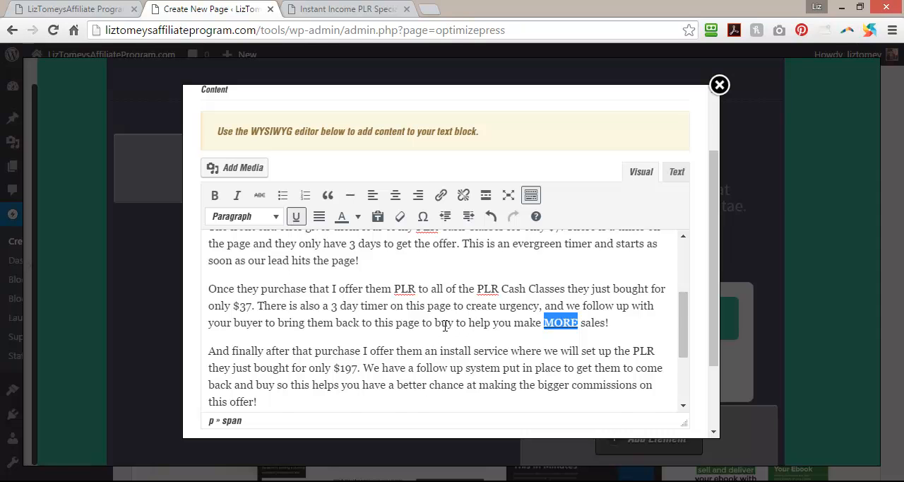
{"action": "scroll", "coordinate": [445, 325], "scroll_direction": "down", "scroll_amount": 1}
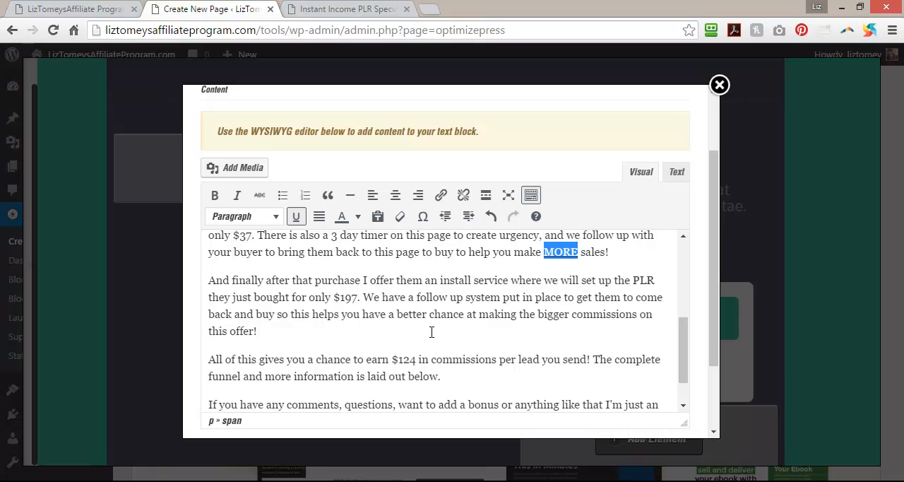
{"action": "scroll", "coordinate": [431, 331], "scroll_direction": "down", "scroll_amount": 1}
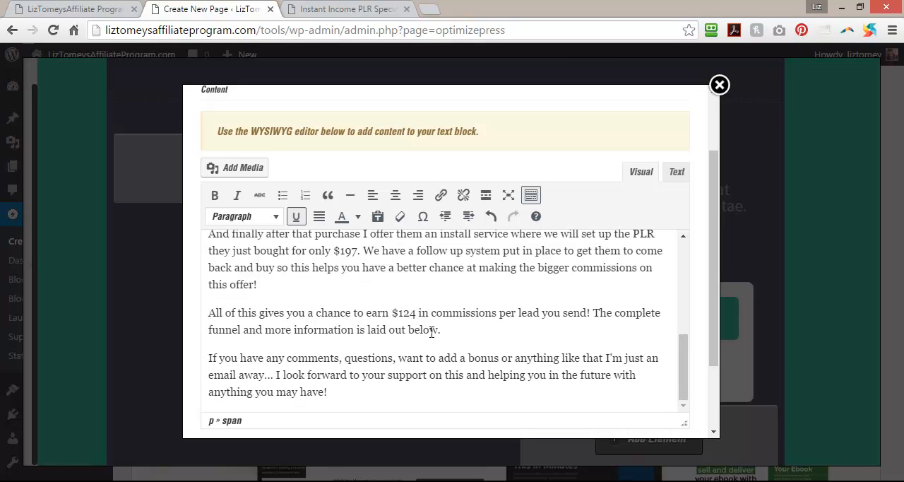
{"action": "scroll", "coordinate": [381, 339], "scroll_direction": "down", "scroll_amount": 2}
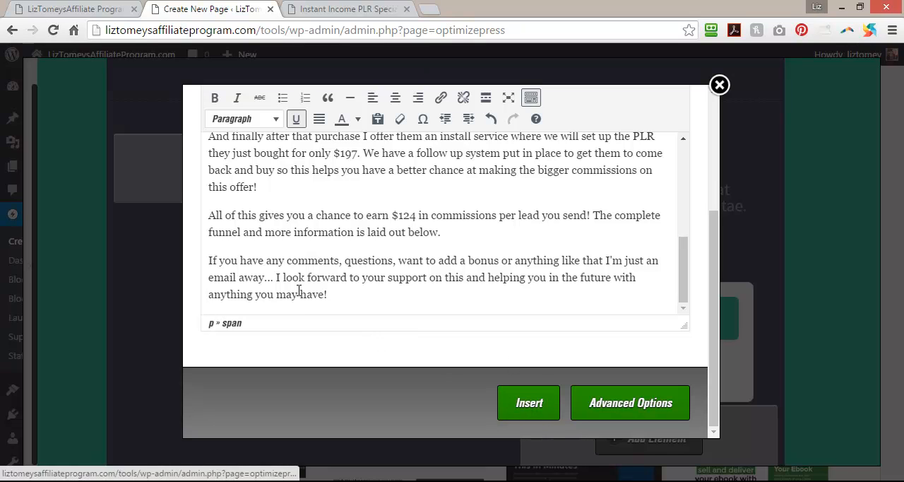
{"action": "left_click", "coordinate": [522, 400]}
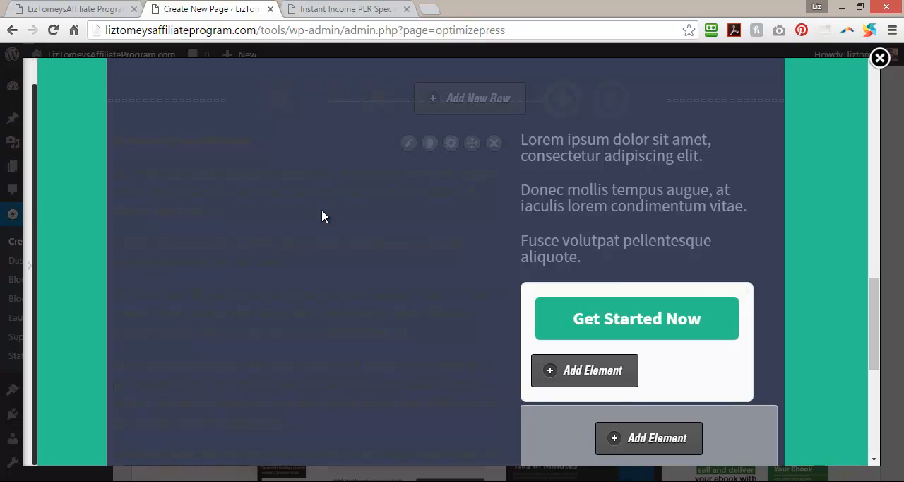
Reopen the inserted text block, change the font color of all its text to white and apply the change.
{"action": "left_click", "coordinate": [409, 144]}
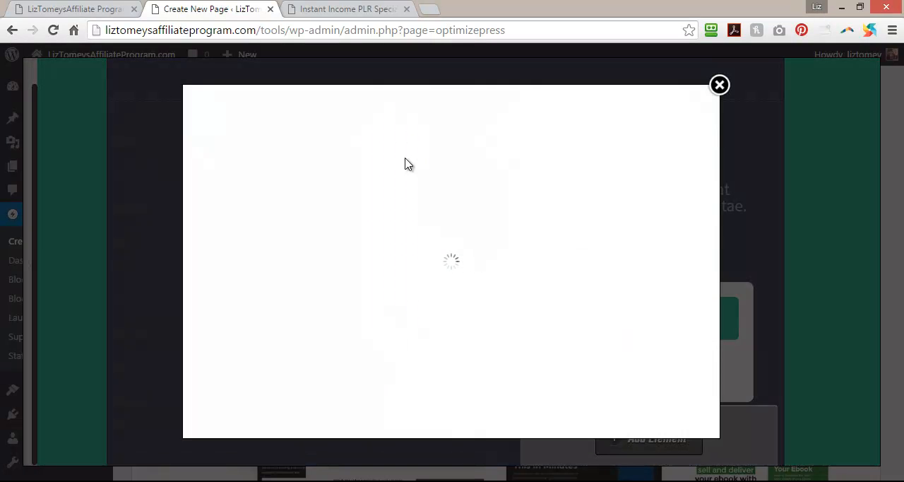
{"action": "left_click_drag", "start_coordinate": [210, 332], "coordinate": [452, 354]}
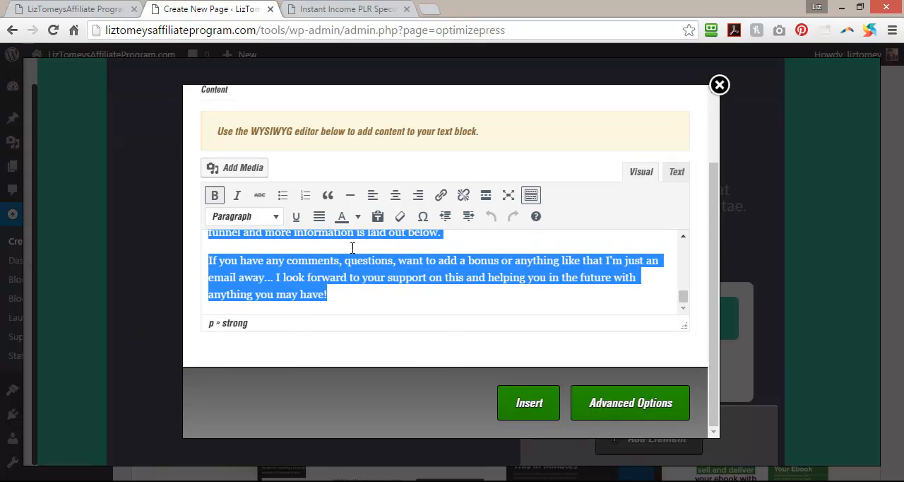
{"action": "left_click", "coordinate": [358, 216]}
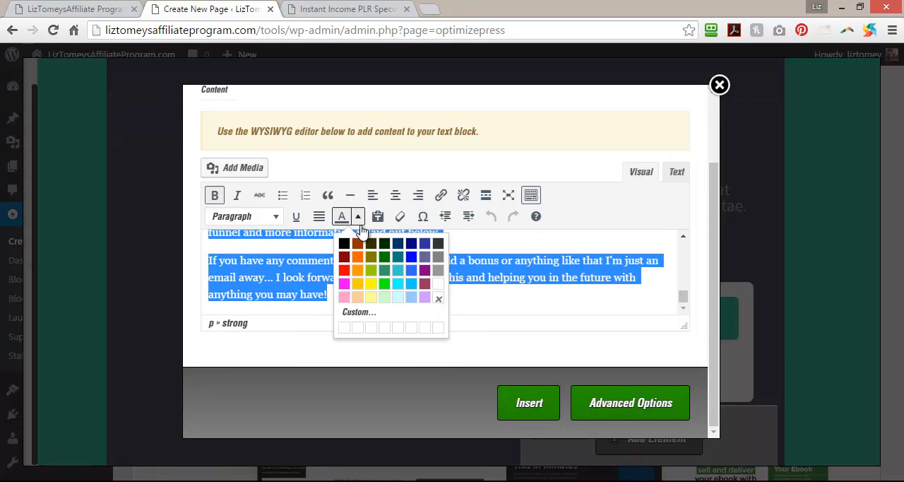
{"action": "left_click", "coordinate": [438, 290]}
{"action": "left_click", "coordinate": [523, 402]}
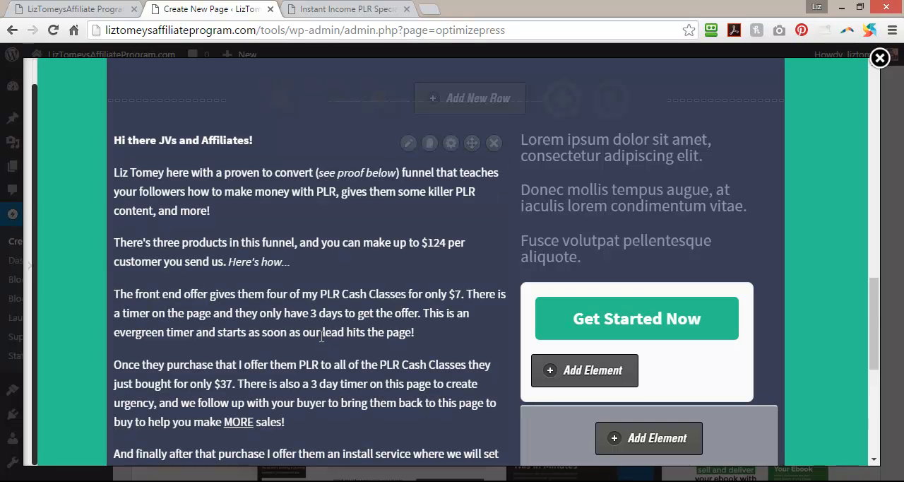
Delete the Lorem ipsum placeholder text above the Get Started Now button in the narrow column.
{"action": "scroll", "coordinate": [321, 336], "scroll_direction": "down", "scroll_amount": 4}
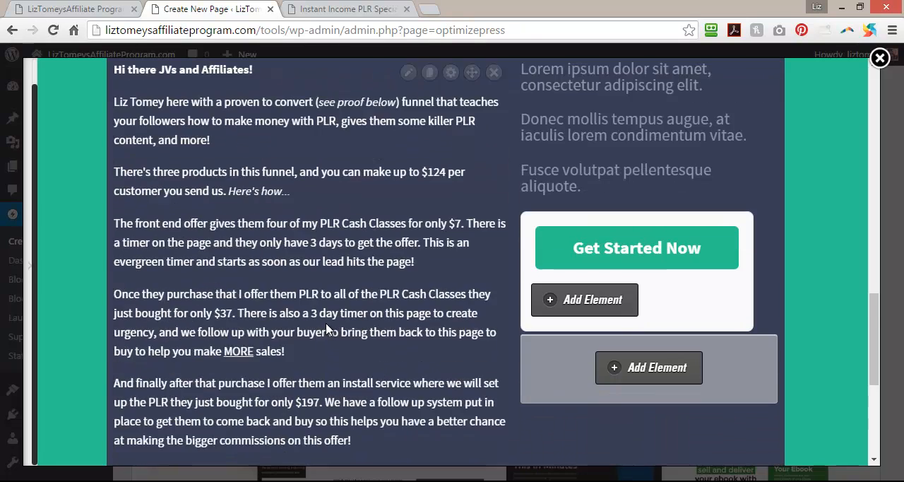
{"action": "scroll", "coordinate": [327, 323], "scroll_direction": "up", "scroll_amount": 3}
{"action": "scroll", "coordinate": [327, 329], "scroll_direction": "up", "scroll_amount": 2}
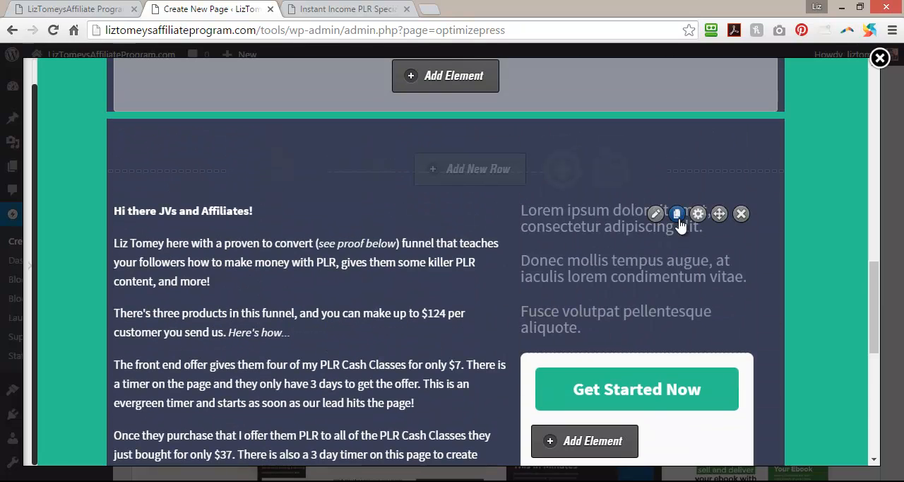
{"action": "left_click", "coordinate": [740, 216]}
{"action": "left_click", "coordinate": [512, 132]}
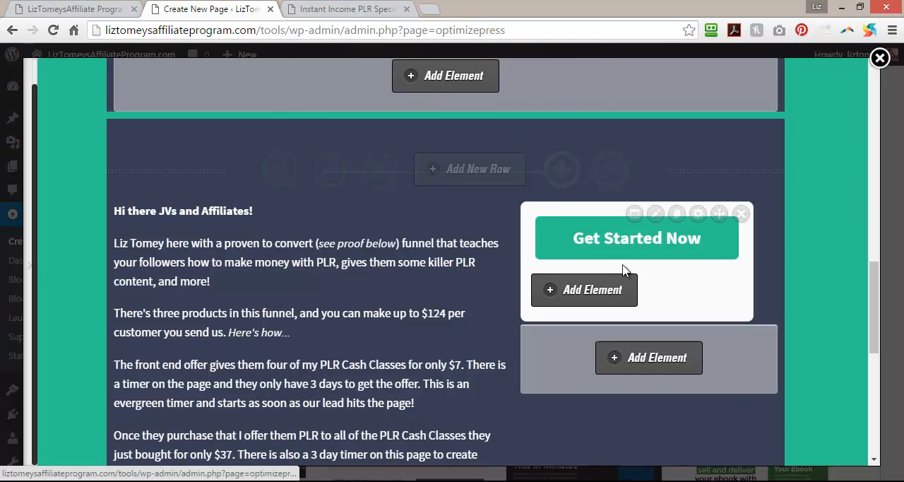
Collapse the LiveEditor sidebar again and examine the page's headline row and the two-column row below it.
{"action": "left_click", "coordinate": [650, 243]}
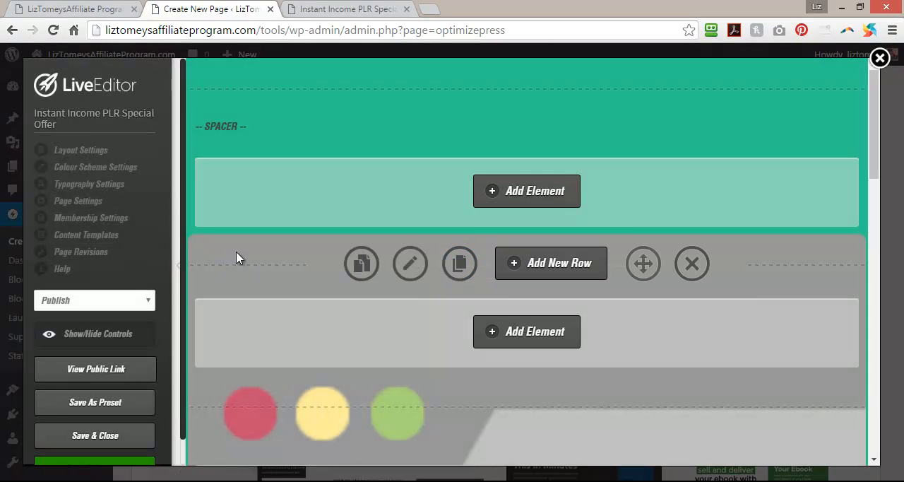
{"action": "left_click", "coordinate": [178, 274]}
{"action": "scroll", "coordinate": [580, 309], "scroll_direction": "down", "scroll_amount": 10}
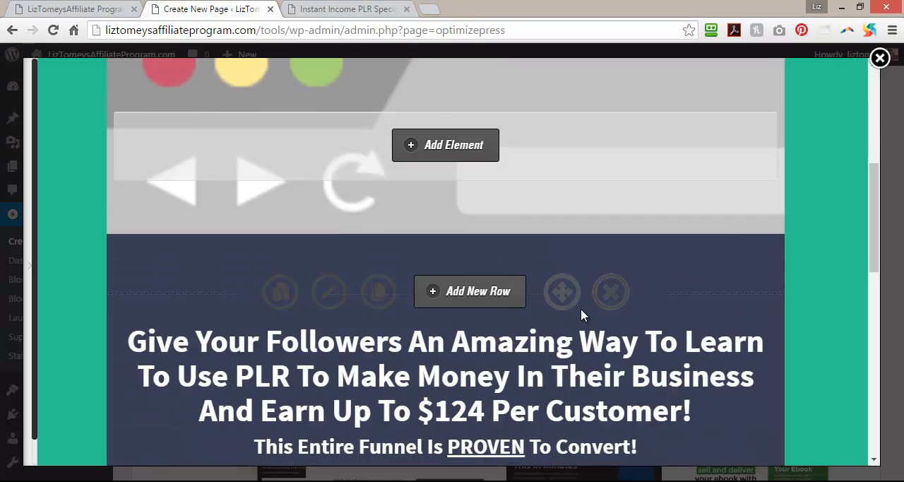
{"action": "scroll", "coordinate": [580, 308], "scroll_direction": "down", "scroll_amount": 5}
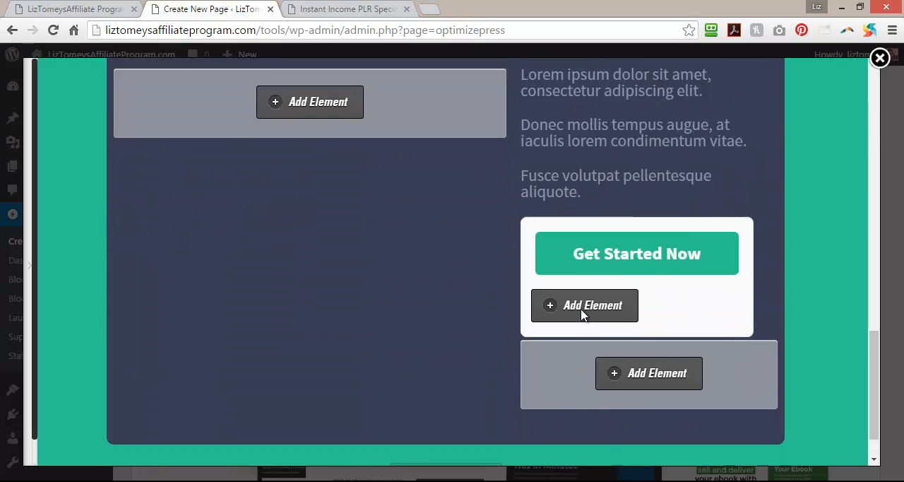
{"action": "scroll", "coordinate": [580, 308], "scroll_direction": "up", "scroll_amount": 4}
{"action": "scroll", "coordinate": [581, 309], "scroll_direction": "down", "scroll_amount": 1}
{"action": "scroll", "coordinate": [580, 308], "scroll_direction": "up", "scroll_amount": 3}
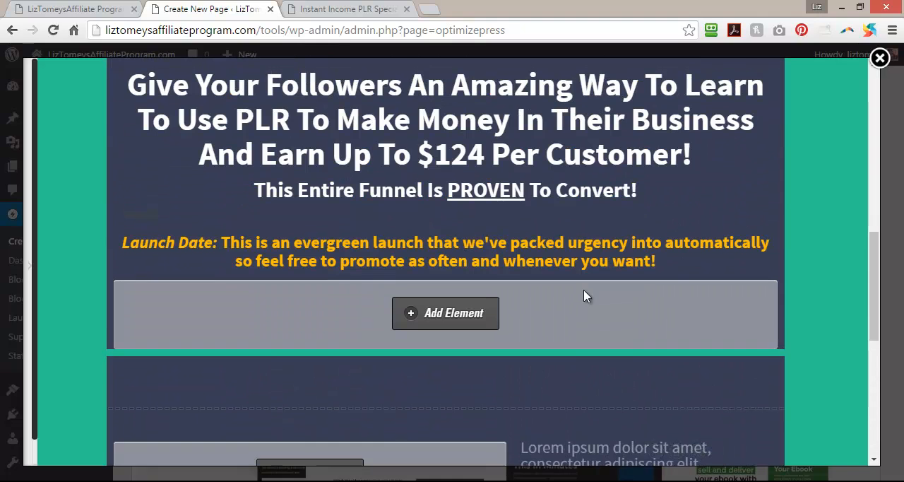
Save and close the page in LiveEditor and open the list of all WordPress pages.
{"action": "scroll", "coordinate": [308, 286], "scroll_direction": "down", "scroll_amount": 8}
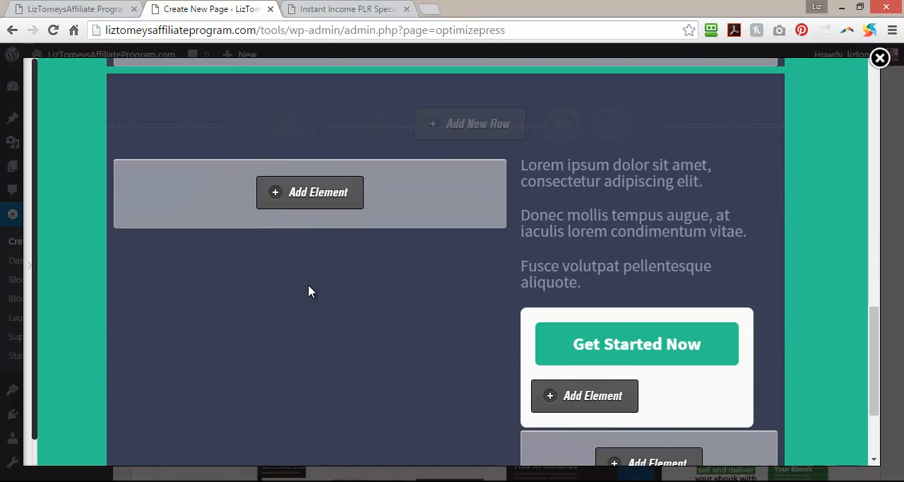
{"action": "left_click", "coordinate": [30, 268]}
{"action": "left_click", "coordinate": [94, 435]}
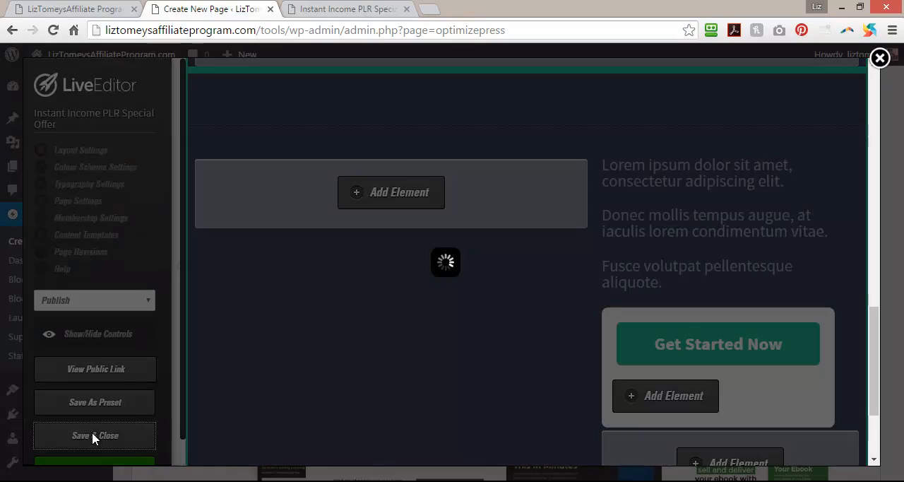
{"action": "mouse_move", "coordinate": [42, 167]}
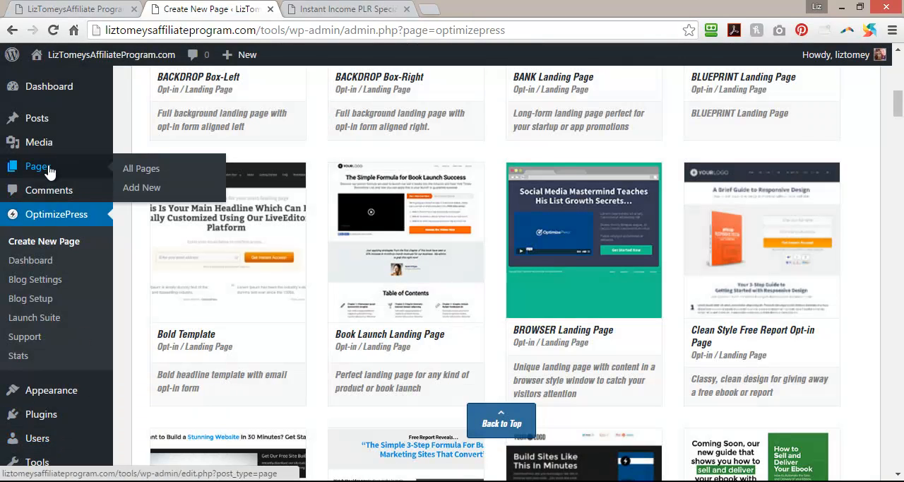
{"action": "left_click", "coordinate": [139, 165]}
Reload the published Instant Income PLR Special Offer page and check its layout and the Get Started Now pop-up.
{"action": "key", "text": "ctrl+Tab"}
{"action": "left_click", "coordinate": [53, 29]}
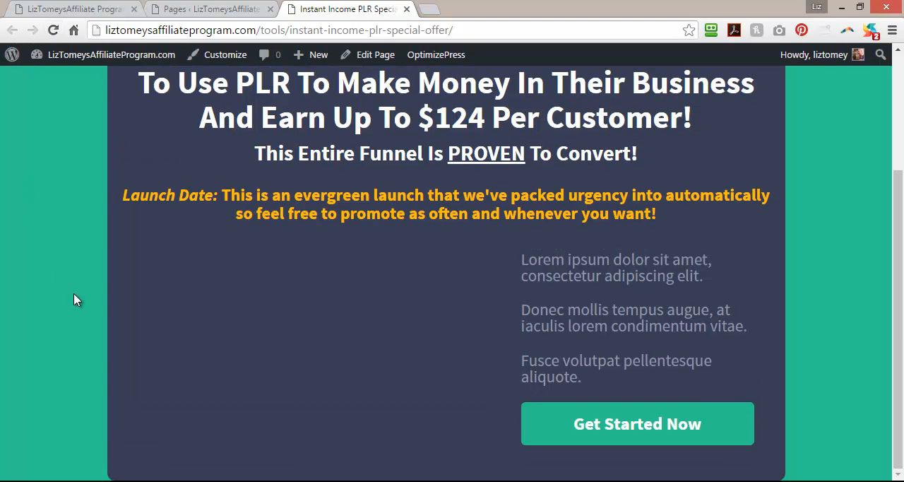
{"action": "left_click_drag", "start_coordinate": [897, 279], "coordinate": [896, 441]}
{"action": "scroll", "coordinate": [672, 175], "scroll_direction": "up", "scroll_amount": 3}
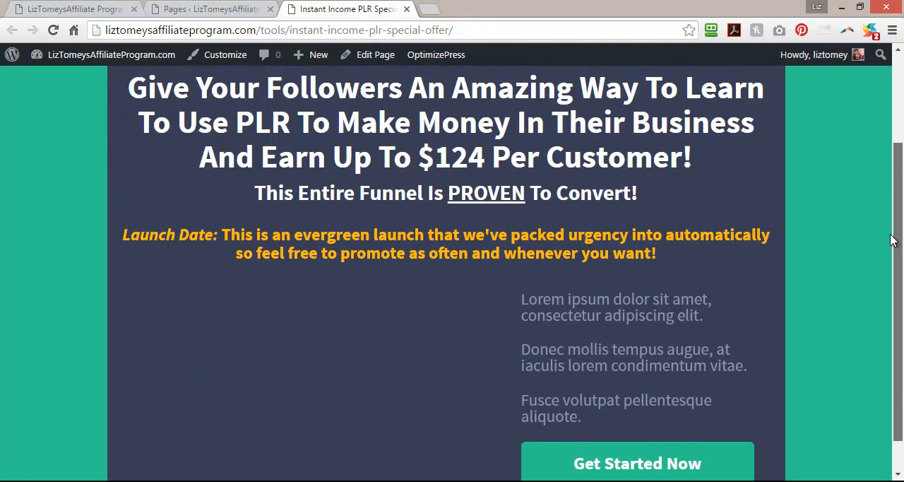
{"action": "left_click", "coordinate": [207, 6]}
{"action": "left_click", "coordinate": [353, 7]}
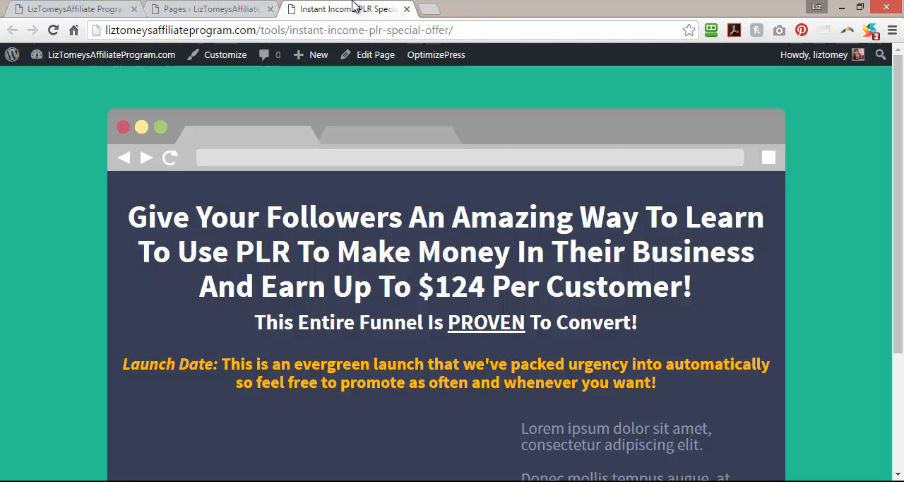
{"action": "scroll", "coordinate": [700, 313], "scroll_direction": "down", "scroll_amount": 3}
{"action": "left_click", "coordinate": [632, 424]}
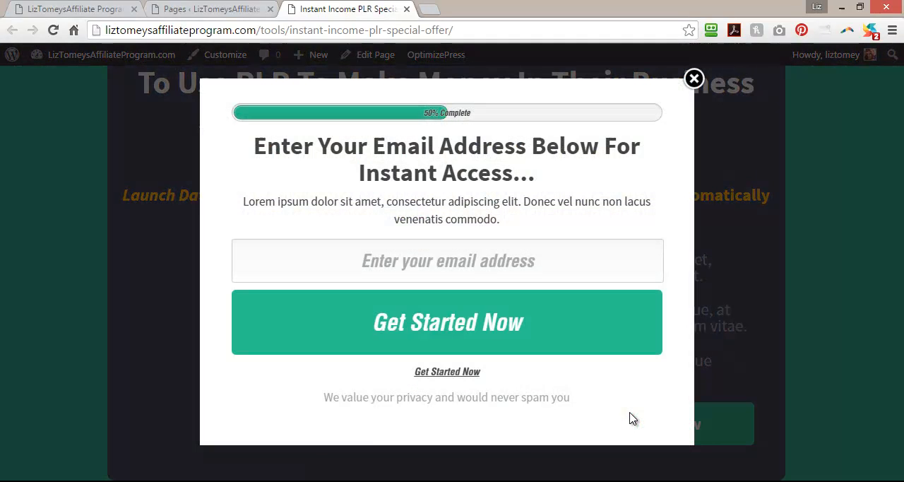
{"action": "left_click", "coordinate": [694, 82]}
Reopen the Instant Income PLR Special Offer page in LiveEditor from the pages list and collapse the editor's sidebar.
{"action": "left_click", "coordinate": [173, 10]}
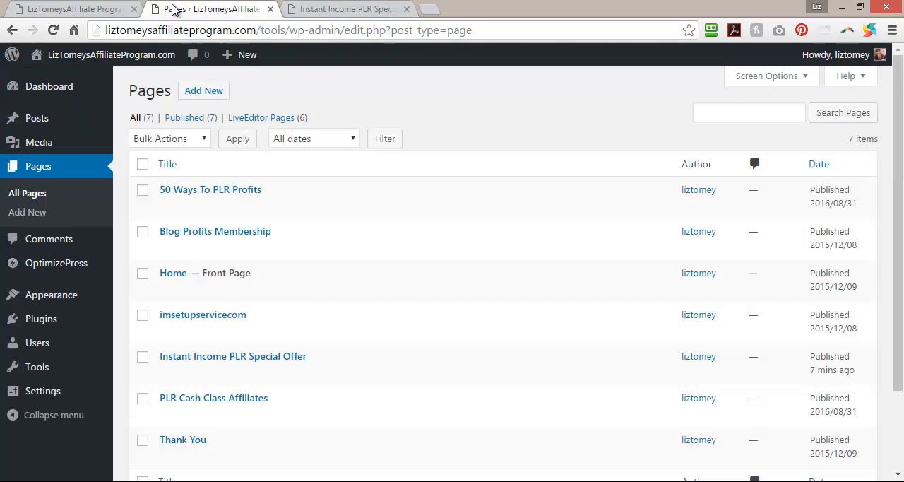
{"action": "left_click", "coordinate": [62, 7]}
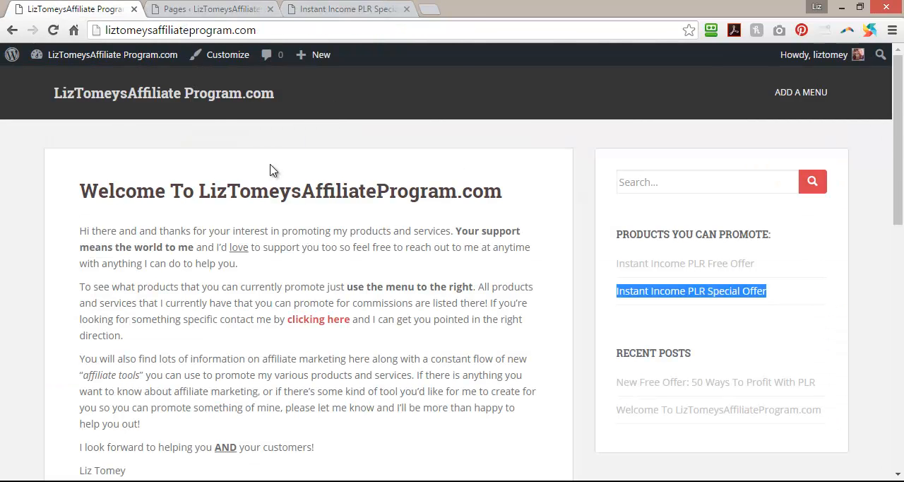
{"action": "left_click", "coordinate": [341, 9]}
{"action": "left_click", "coordinate": [221, 11]}
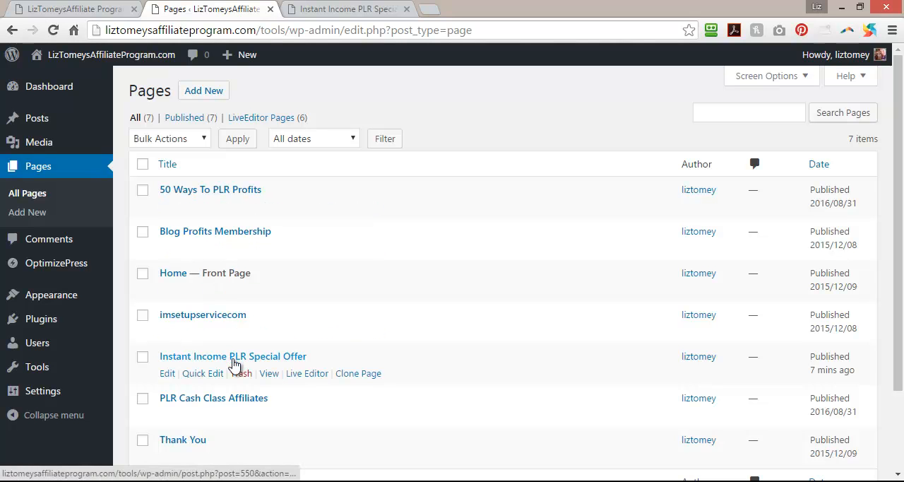
{"action": "left_click", "coordinate": [307, 374]}
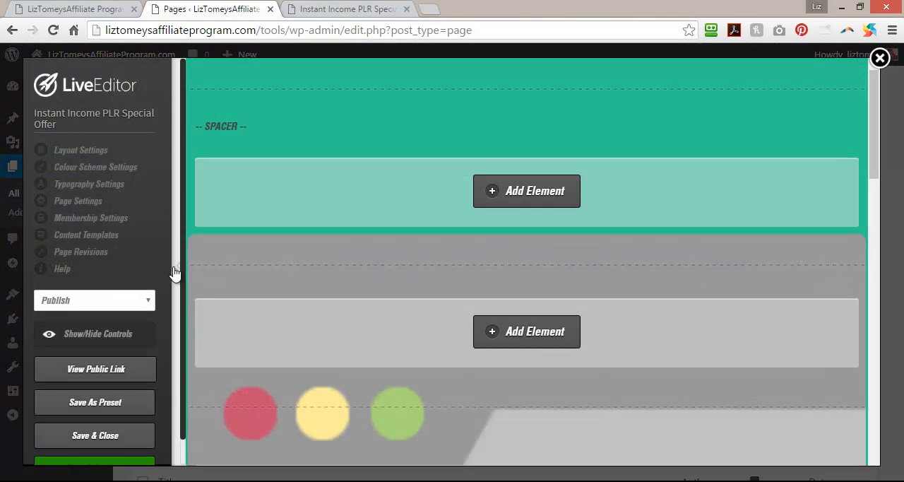
{"action": "left_click", "coordinate": [174, 273]}
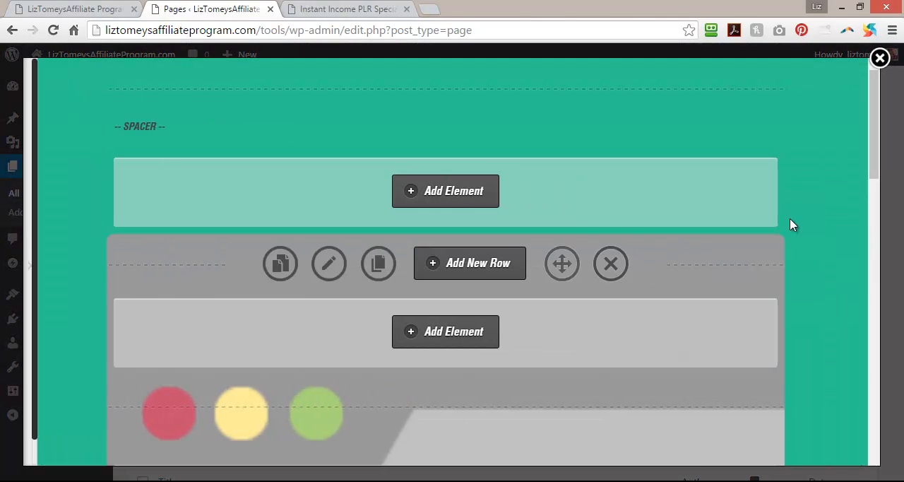
{"action": "scroll", "coordinate": [804, 255], "scroll_direction": "down", "scroll_amount": 10}
{"action": "scroll", "coordinate": [816, 265], "scroll_direction": "down", "scroll_amount": 2}
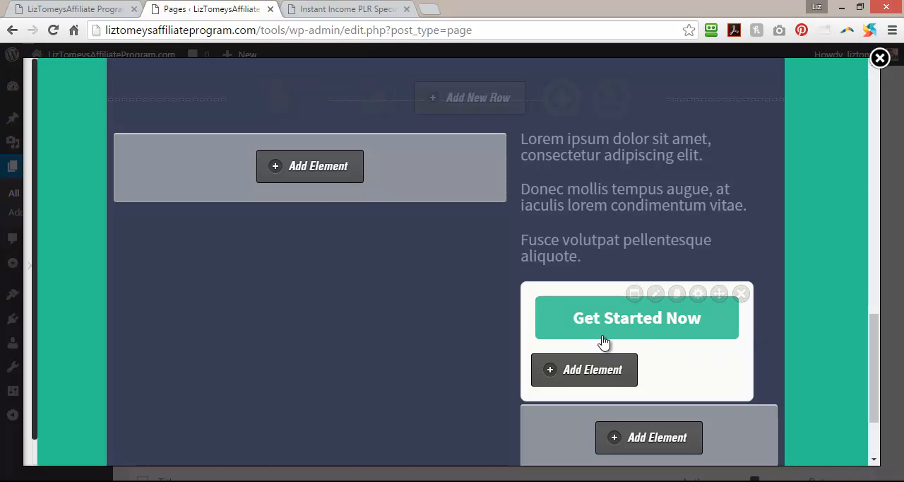
Add a Text Block element to the empty wide column beside the Lorem ipsum text and paste the prepared affiliate letter into it.
{"action": "left_click", "coordinate": [315, 168]}
{"action": "type", "text": "text"}
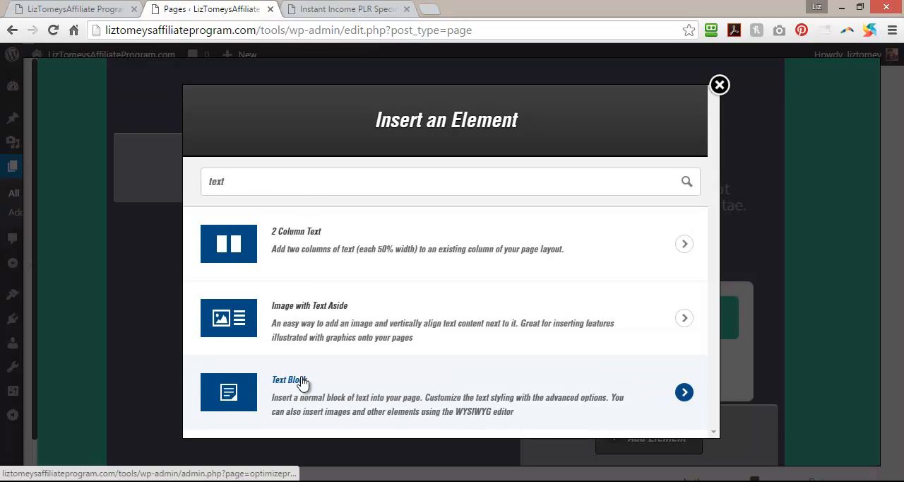
{"action": "left_click", "coordinate": [300, 385]}
{"action": "left_click", "coordinate": [270, 272]}
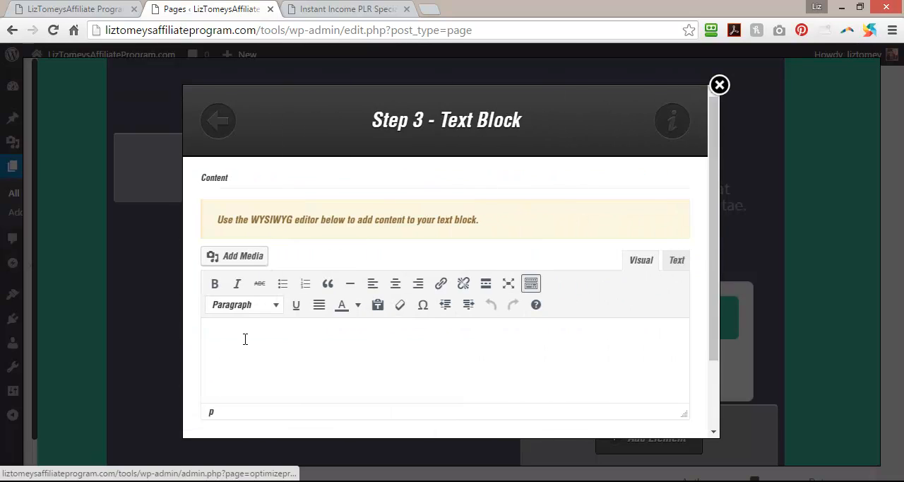
{"action": "left_click", "coordinate": [244, 341]}
{"action": "key", "text": "ctrl+v"}
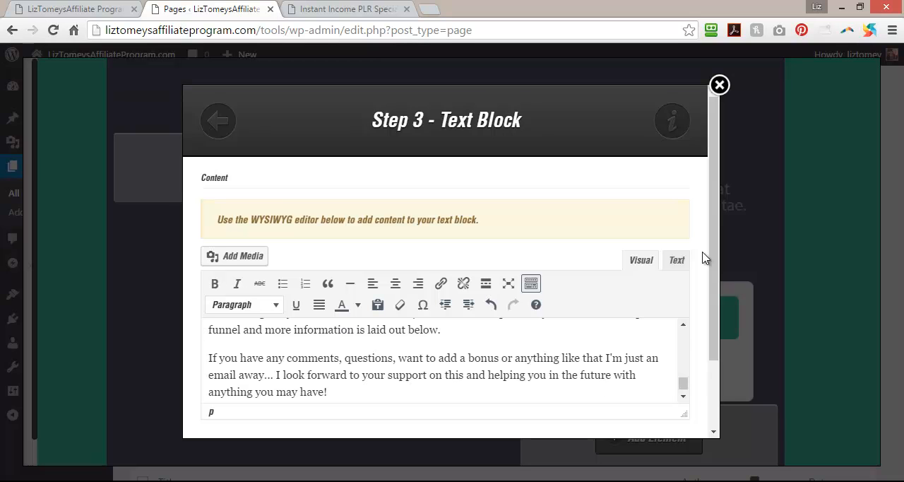
Bold the greeting "Hi there JVs and Affiliates!" and italicize "see proof below" in the first paragraph of the letter.
{"action": "scroll", "coordinate": [702, 257], "scroll_direction": "down", "scroll_amount": 2}
{"action": "left_click_drag", "start_coordinate": [685, 327], "coordinate": [684, 240]}
{"action": "left_click_drag", "start_coordinate": [207, 249], "coordinate": [355, 245]}
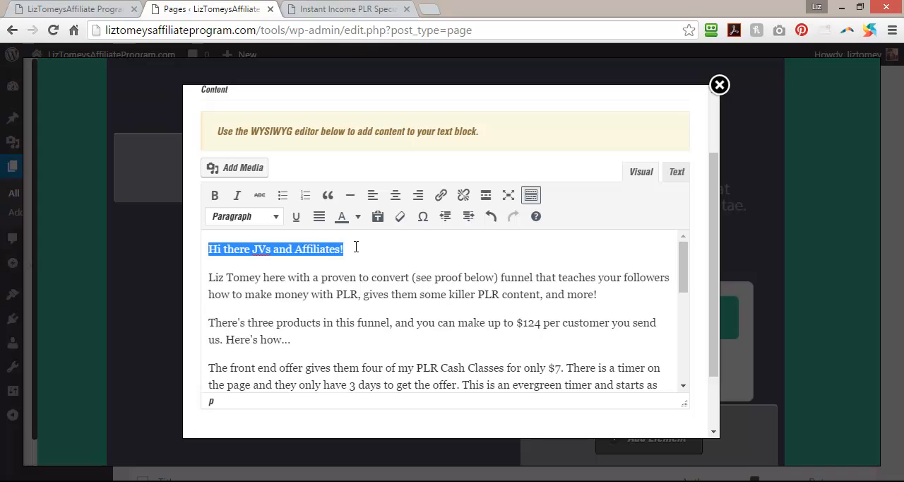
{"action": "left_click", "coordinate": [214, 194]}
{"action": "left_click_drag", "start_coordinate": [416, 277], "coordinate": [483, 275]}
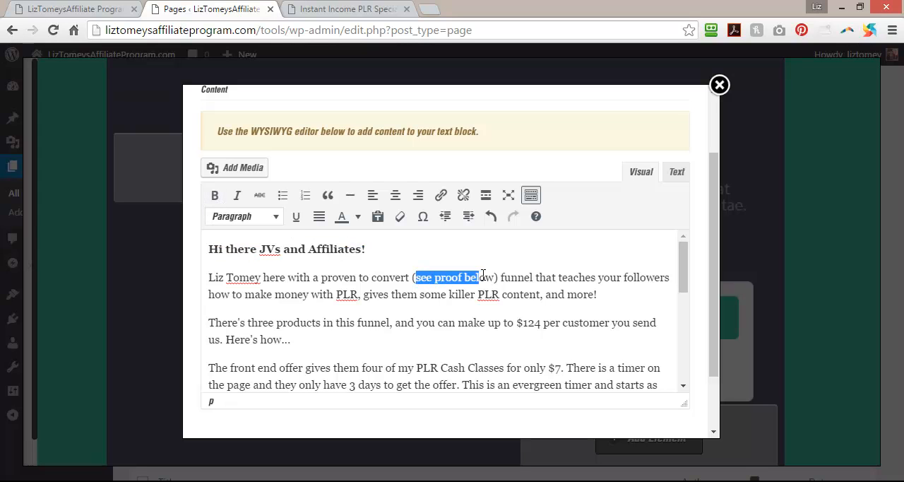
{"action": "left_click", "coordinate": [237, 195]}
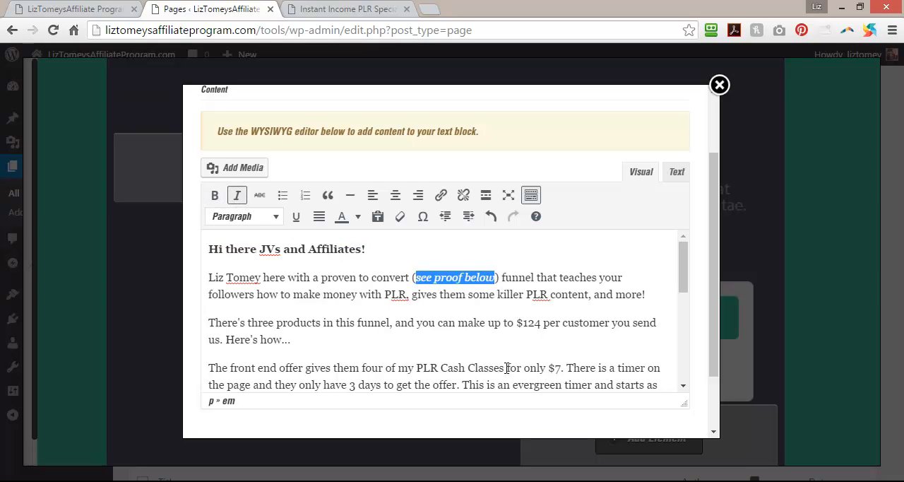
Bold "$124 per customer" and the sentence "The complete funnel and more information is laid out below." in the letter.
{"action": "left_click_drag", "start_coordinate": [517, 323], "coordinate": [617, 328]}
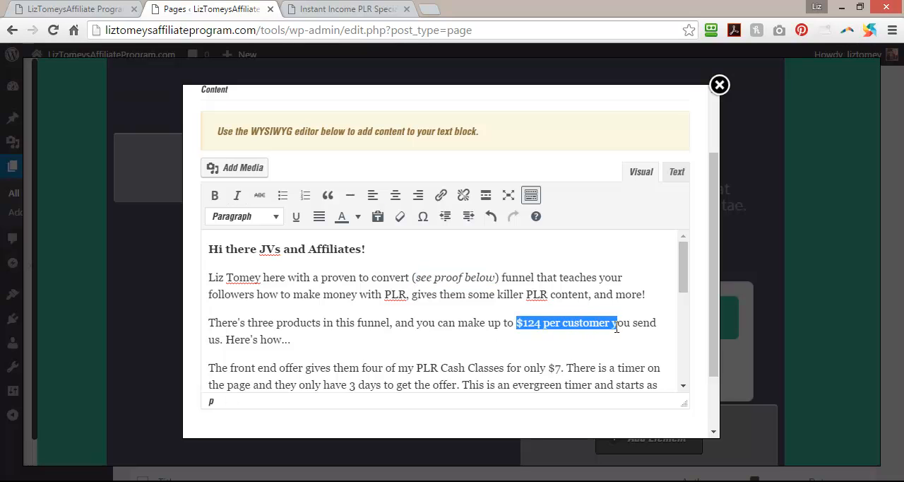
{"action": "left_click", "coordinate": [214, 194]}
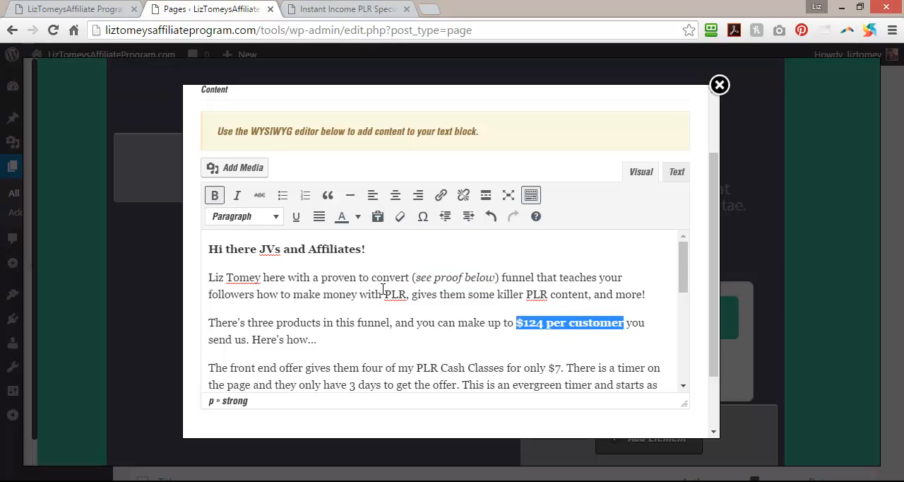
{"action": "scroll", "coordinate": [448, 357], "scroll_direction": "down", "scroll_amount": 2}
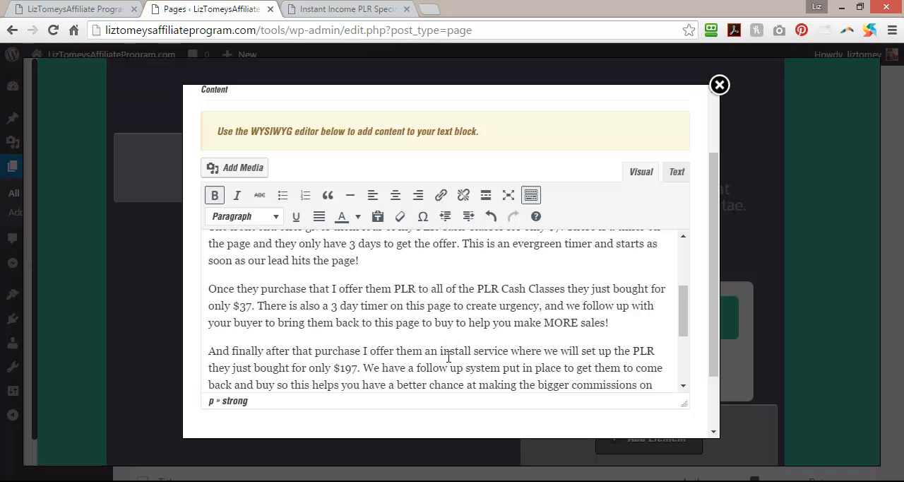
{"action": "scroll", "coordinate": [448, 357], "scroll_direction": "down", "scroll_amount": 4}
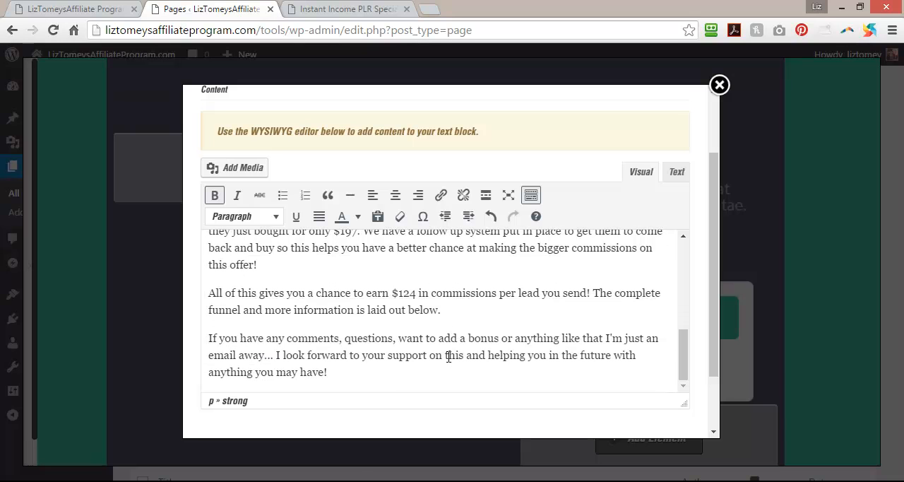
{"action": "left_click_drag", "start_coordinate": [593, 296], "coordinate": [442, 310]}
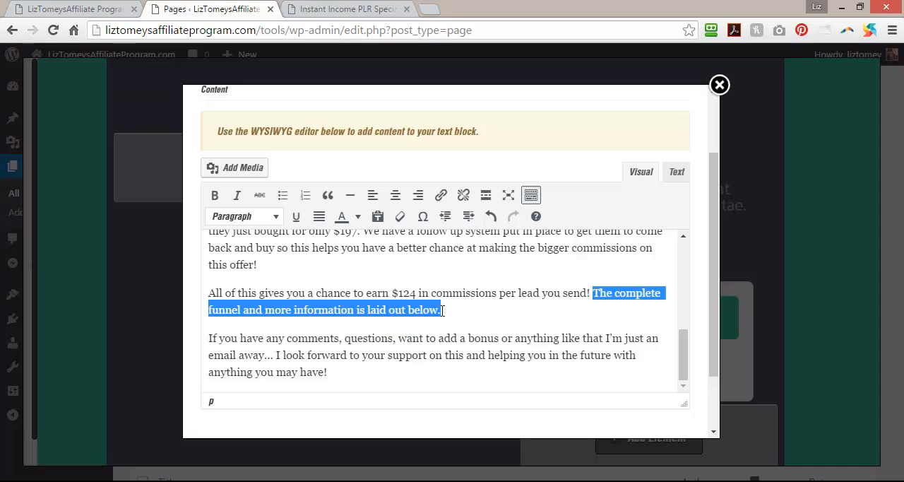
{"action": "left_click", "coordinate": [214, 195]}
{"action": "scroll", "coordinate": [364, 357], "scroll_direction": "down", "scroll_amount": 2}
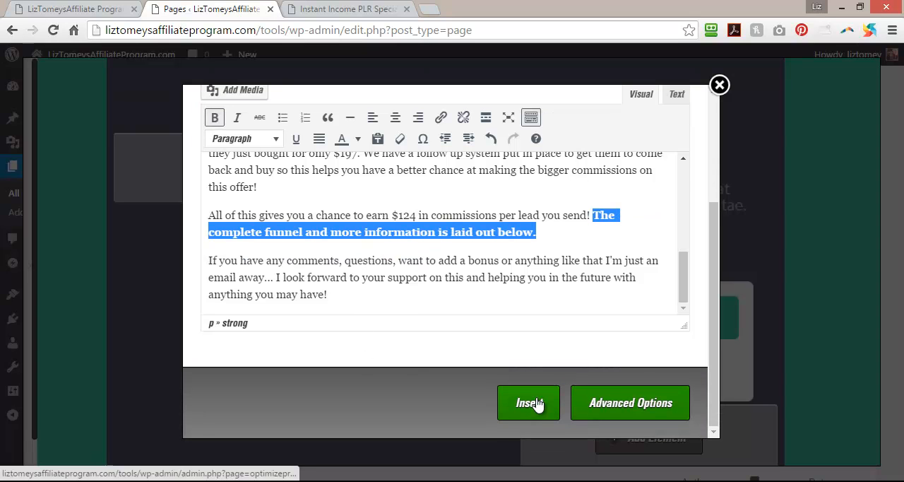
Change the font color of the whole letter to white and insert the text block into the page.
{"action": "left_click_drag", "start_coordinate": [338, 299], "coordinate": [171, 136]}
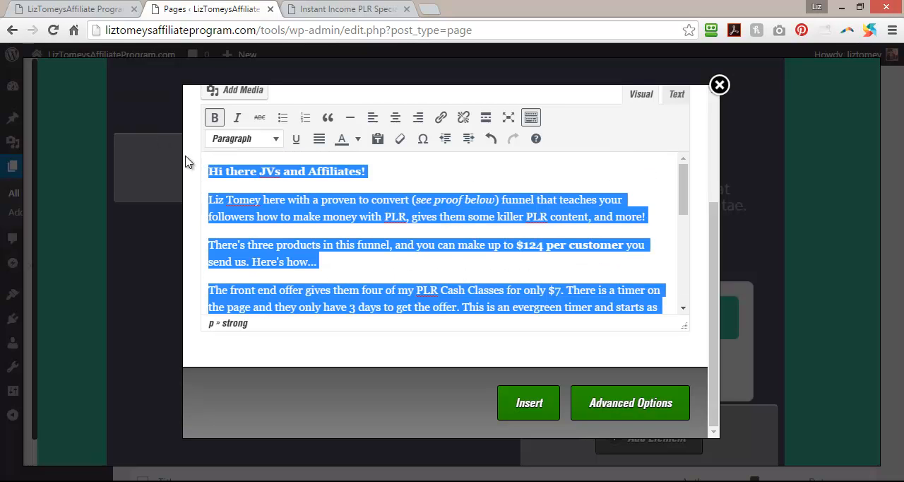
{"action": "left_click", "coordinate": [358, 139]}
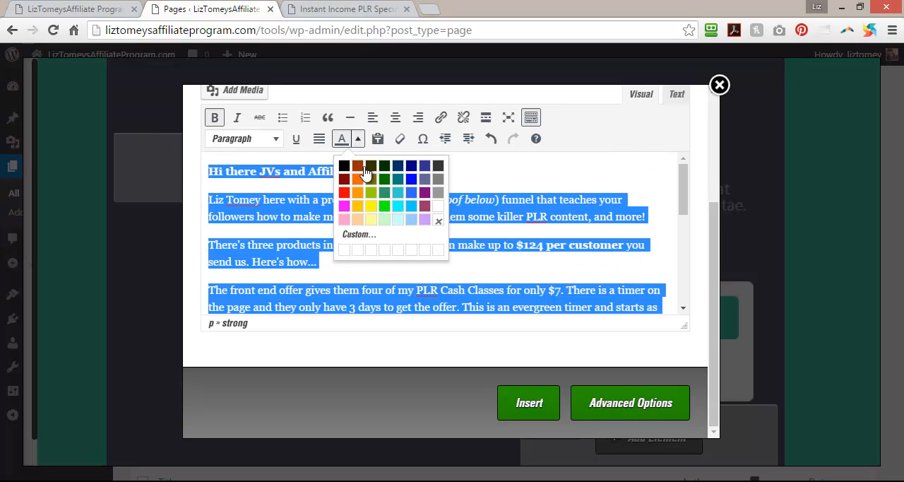
{"action": "left_click", "coordinate": [441, 218]}
{"action": "left_click", "coordinate": [519, 402]}
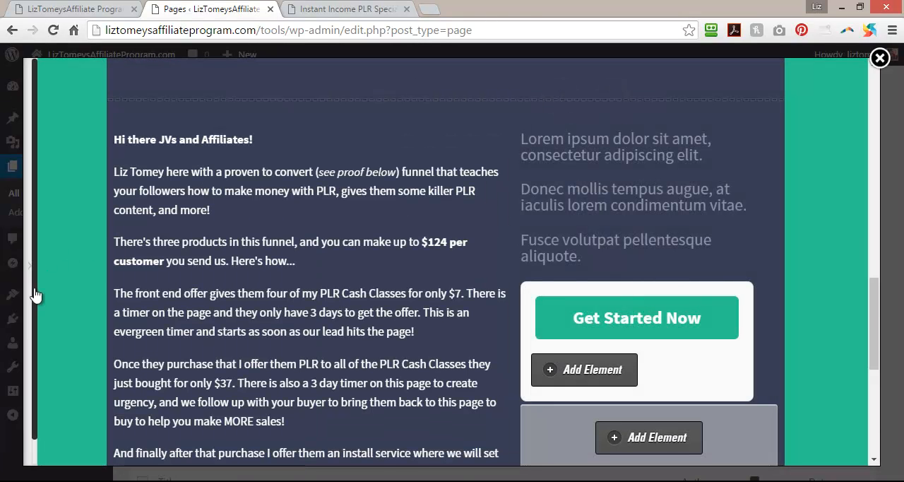
Save the page with Save & Continue so that LiveEditor stays open, and dismiss the save message.
{"action": "left_click", "coordinate": [25, 264]}
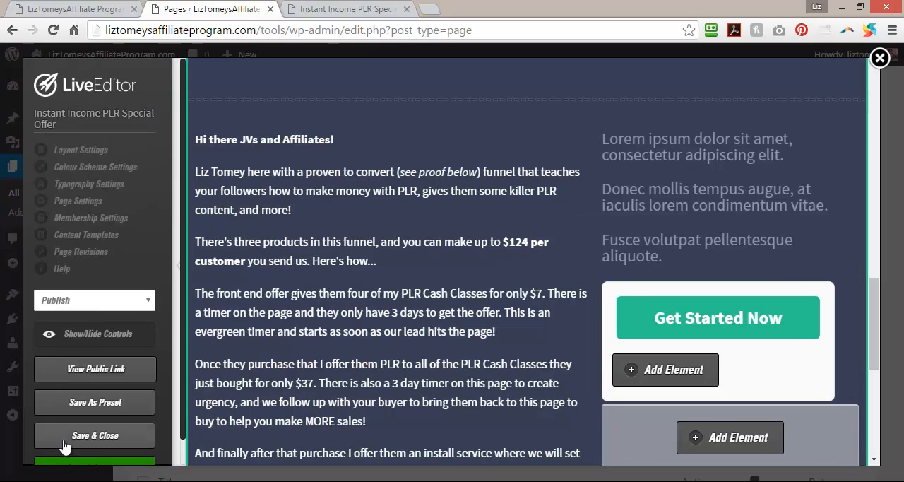
{"action": "left_click", "coordinate": [91, 442]}
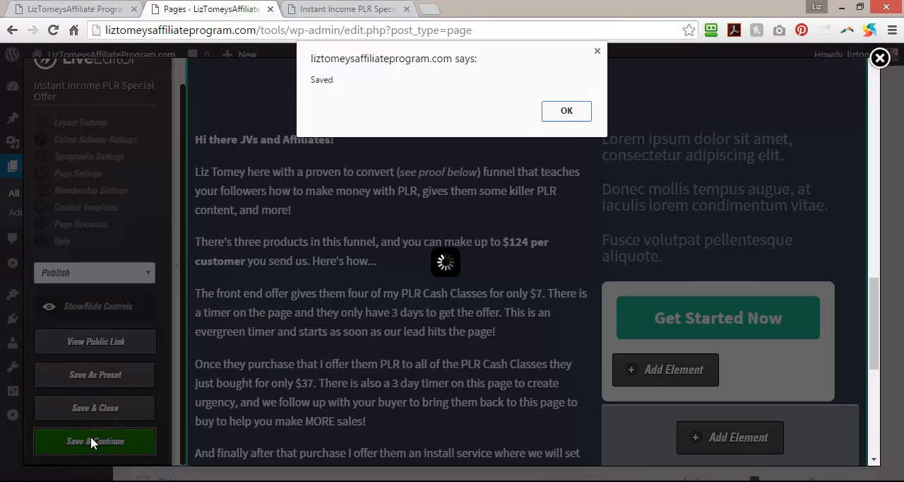
{"action": "left_click", "coordinate": [566, 110]}
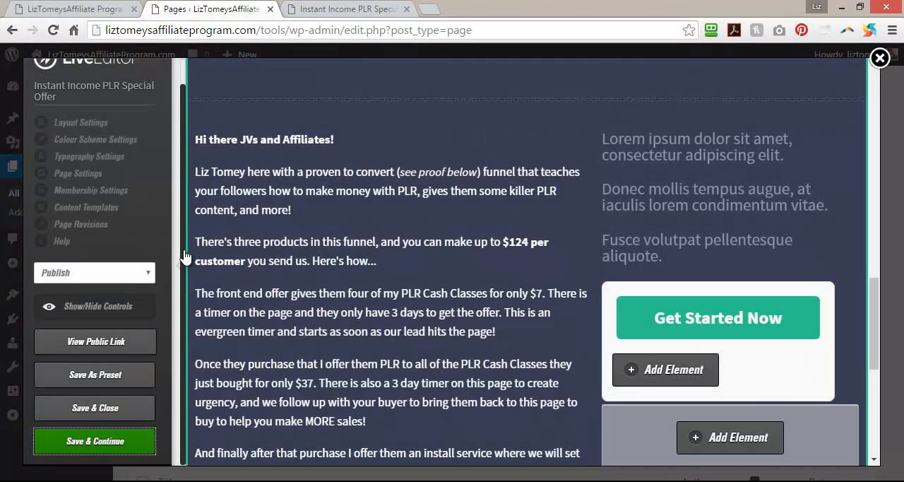
Open the Instant Income PLR Free Offer page from the affiliate site, examine its launch updates sign-up section, and return to LiveEditor.
{"action": "left_click", "coordinate": [400, 7]}
{"action": "left_click", "coordinate": [48, 8]}
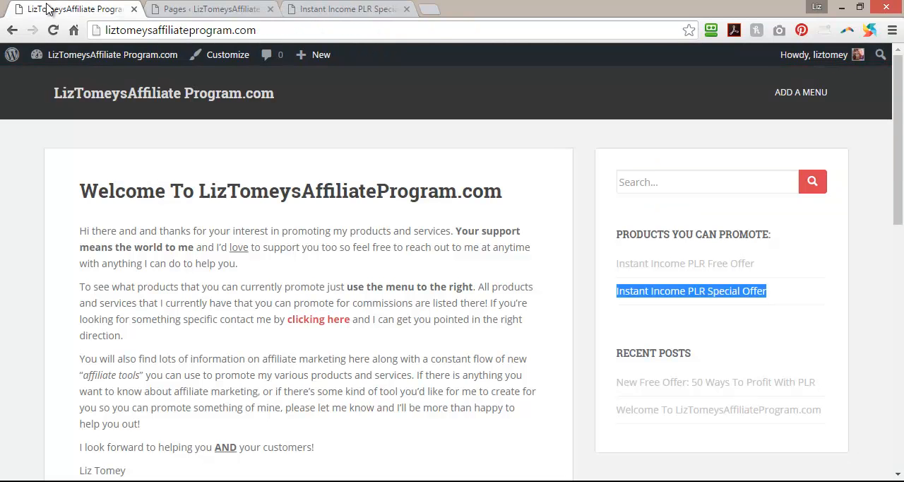
{"action": "left_click", "coordinate": [711, 264]}
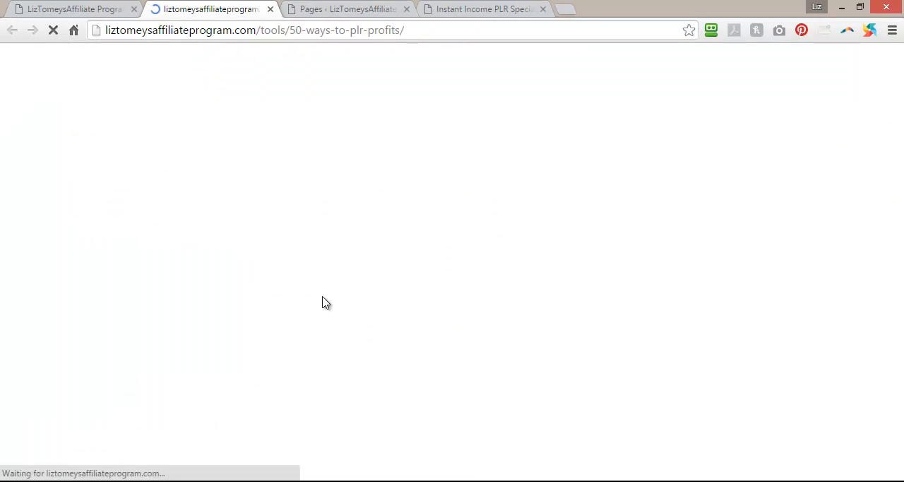
{"action": "scroll", "coordinate": [317, 299], "scroll_direction": "down", "scroll_amount": 5}
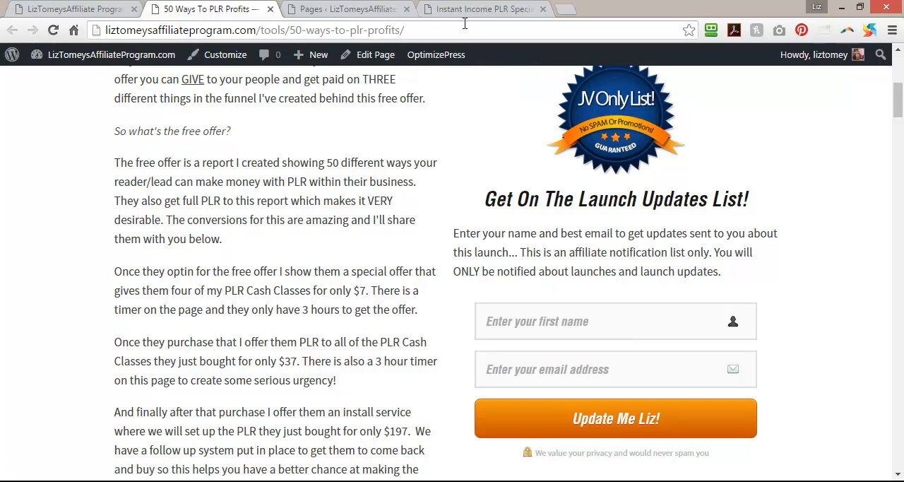
{"action": "left_click", "coordinate": [361, 8]}
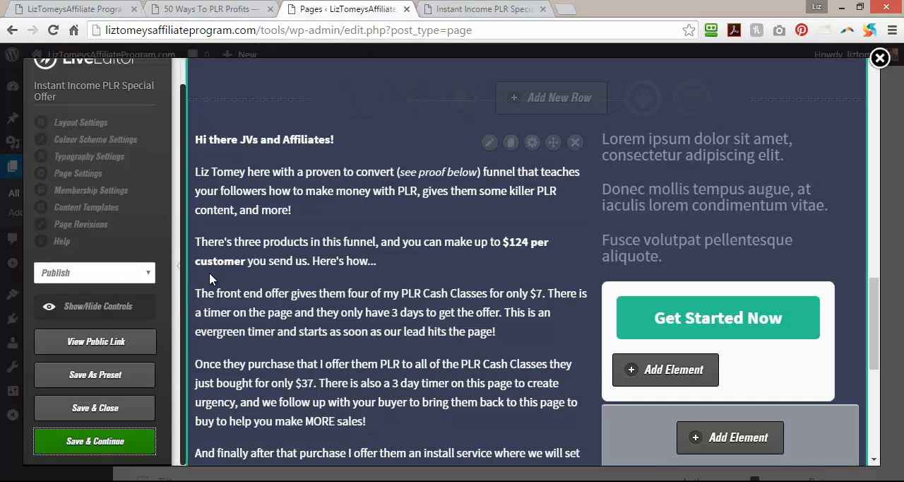
Collapse the LiveEditor settings sidebar and delete the lorem ipsum text element above the Get Started Now box.
{"action": "left_click", "coordinate": [180, 272]}
{"action": "scroll", "coordinate": [810, 309], "scroll_direction": "up", "scroll_amount": 2}
{"action": "mouse_move", "coordinate": [671, 289]}
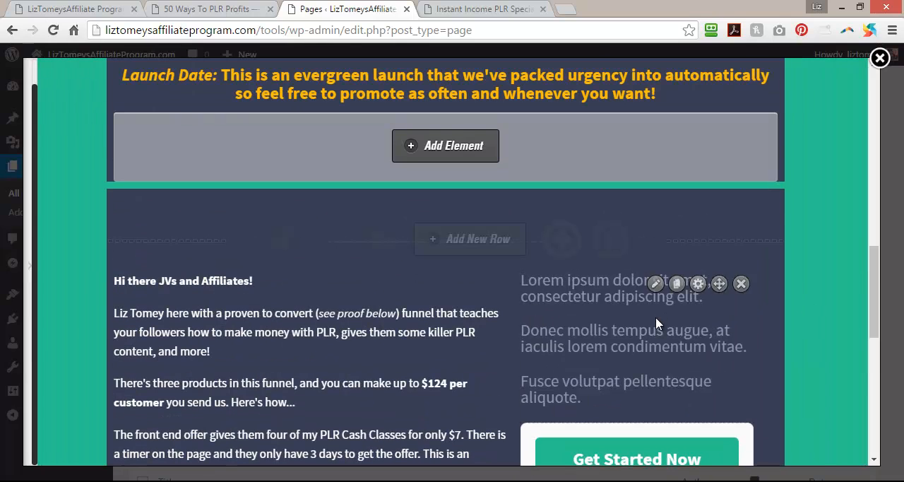
{"action": "left_click", "coordinate": [741, 283]}
{"action": "left_click", "coordinate": [511, 139]}
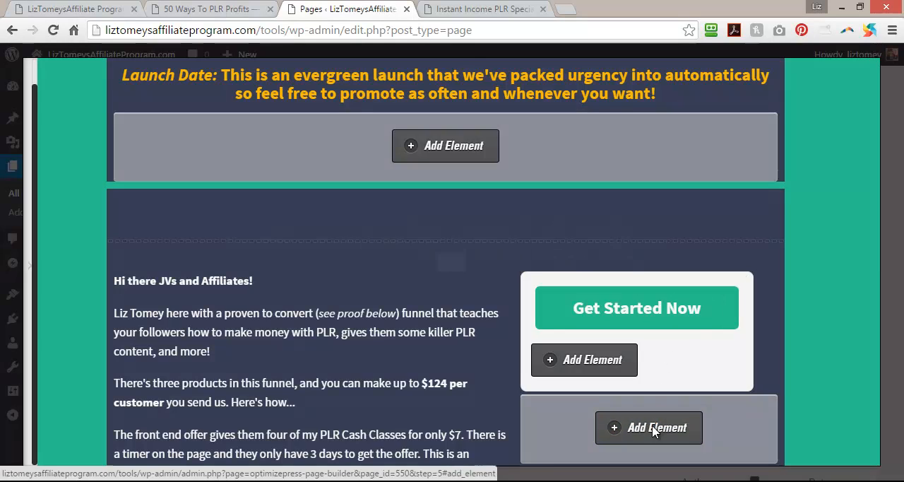
Add an Images element in the first style with a plain caption below the Get Started Now box.
{"action": "left_click", "coordinate": [654, 431]}
{"action": "left_click_drag", "start_coordinate": [246, 185], "coordinate": [190, 180]}
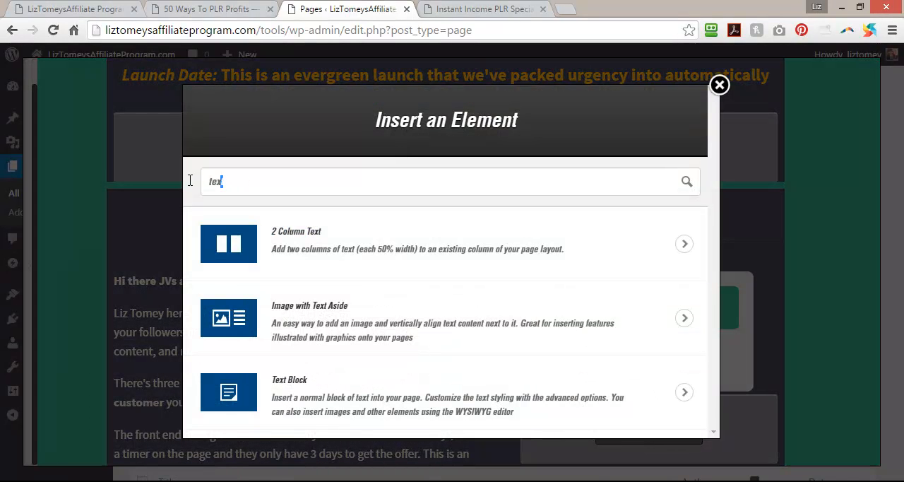
{"action": "type", "text": "image"}
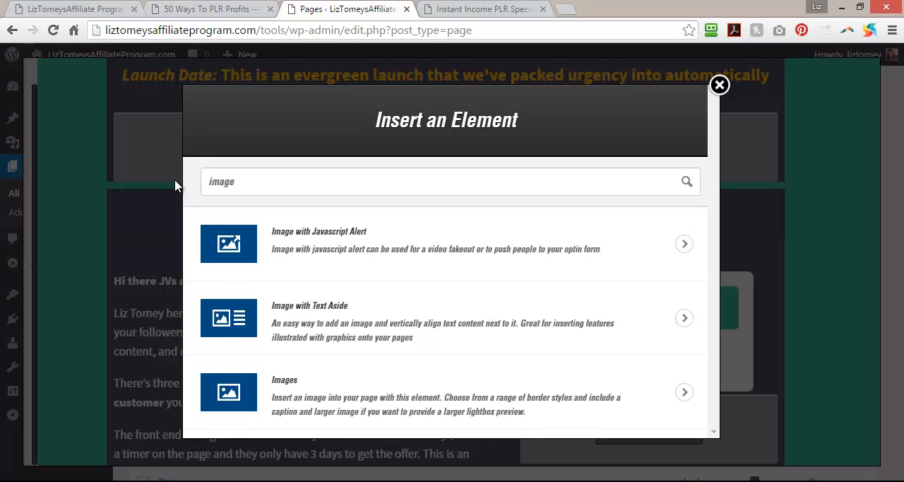
{"action": "left_click", "coordinate": [329, 402]}
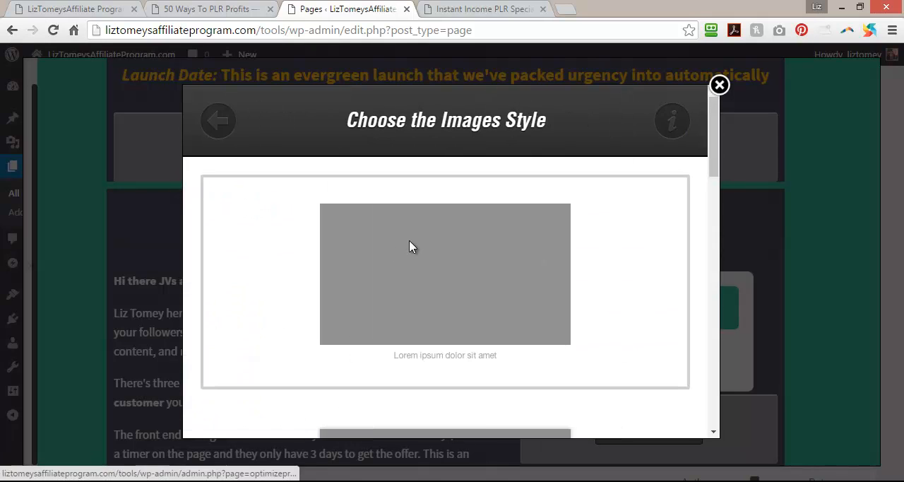
{"action": "left_click", "coordinate": [411, 246]}
Browse the image files in the media library for the JV Only List badge.
{"action": "left_click", "coordinate": [232, 208]}
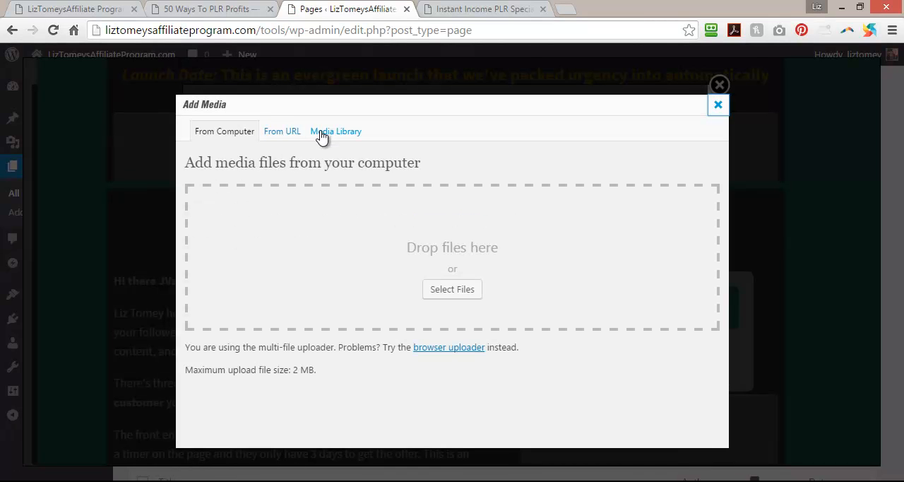
{"action": "left_click", "coordinate": [321, 134]}
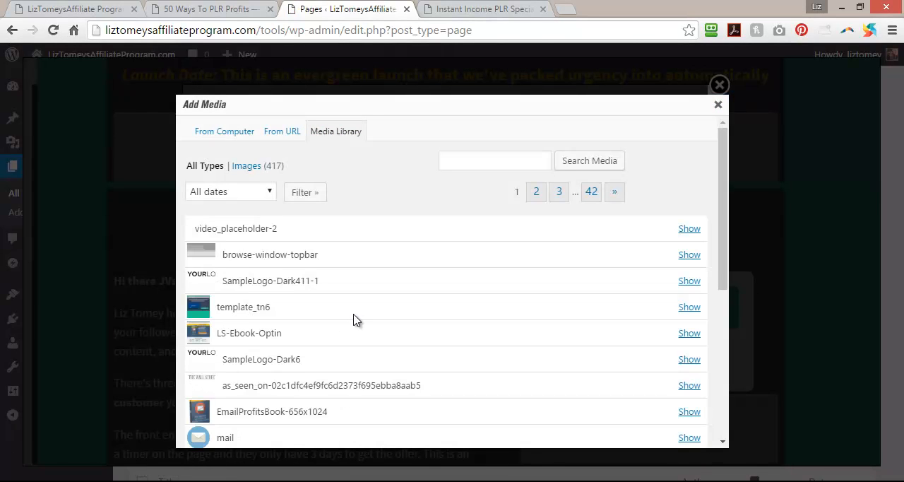
{"action": "scroll", "coordinate": [335, 298], "scroll_direction": "down", "scroll_amount": 5}
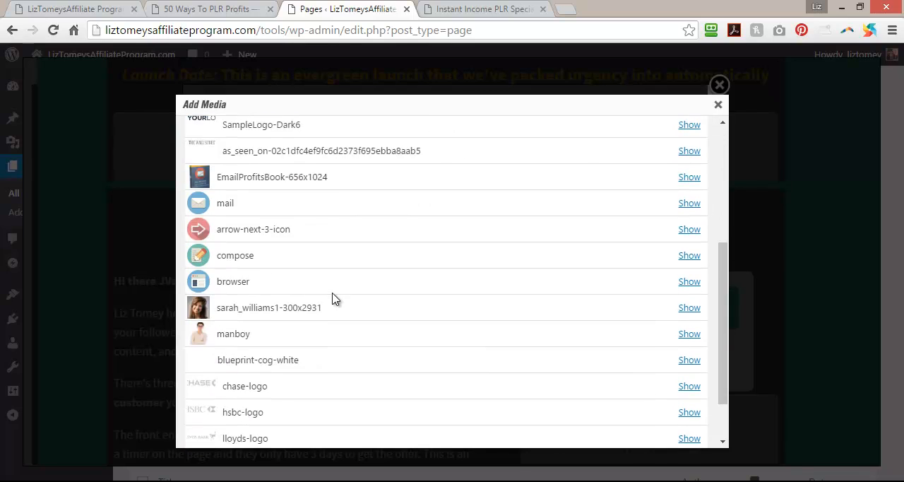
{"action": "scroll", "coordinate": [335, 298], "scroll_direction": "up", "scroll_amount": 5}
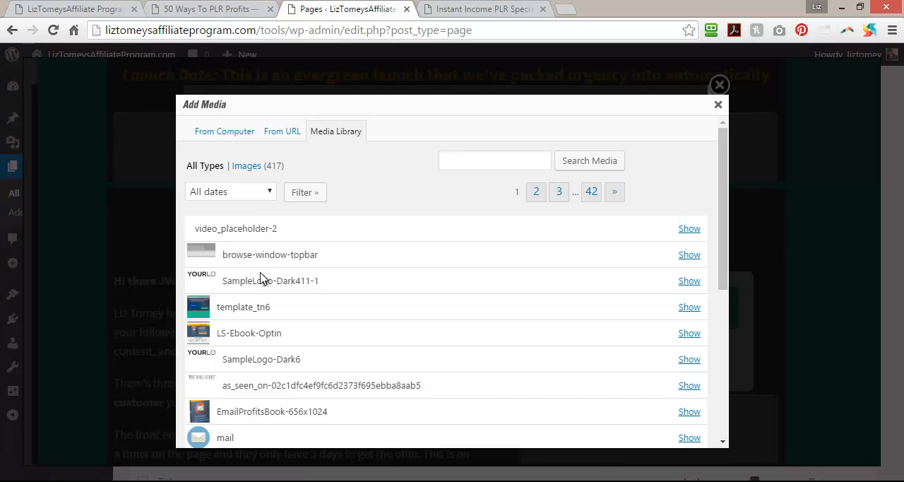
{"action": "left_click", "coordinate": [254, 169]}
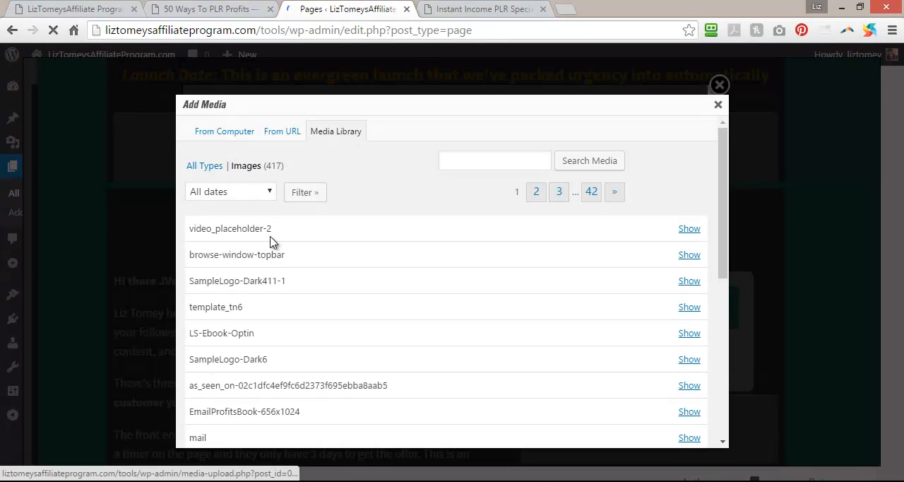
{"action": "scroll", "coordinate": [318, 242], "scroll_direction": "down", "scroll_amount": 3}
{"action": "scroll", "coordinate": [233, 302], "scroll_direction": "down", "scroll_amount": 5}
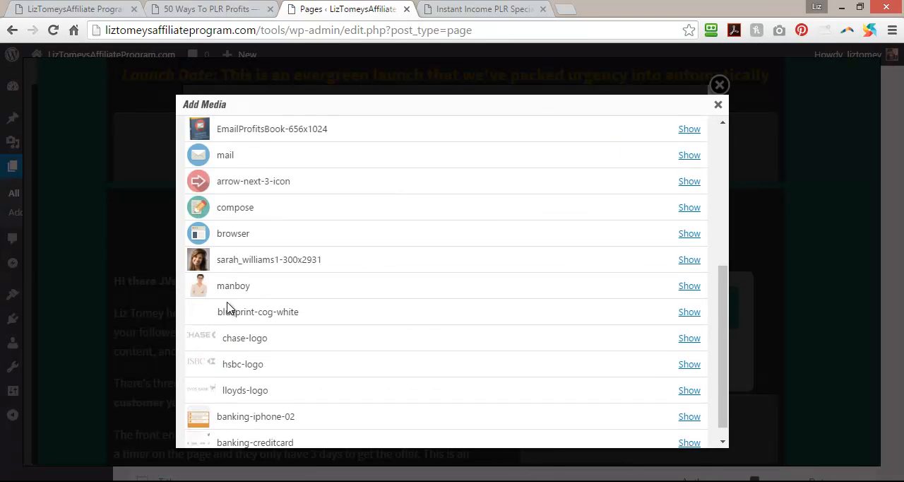
{"action": "scroll", "coordinate": [226, 310], "scroll_direction": "up", "scroll_amount": 5}
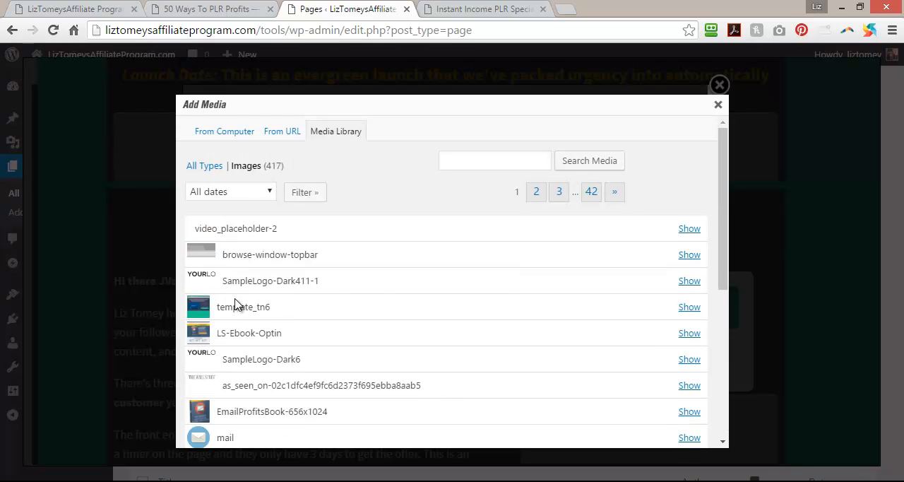
Look up the file name of the JV Only List badge on the 50 Ways To PLR Profits page and return to LiveEditor.
{"action": "left_click", "coordinate": [487, 9]}
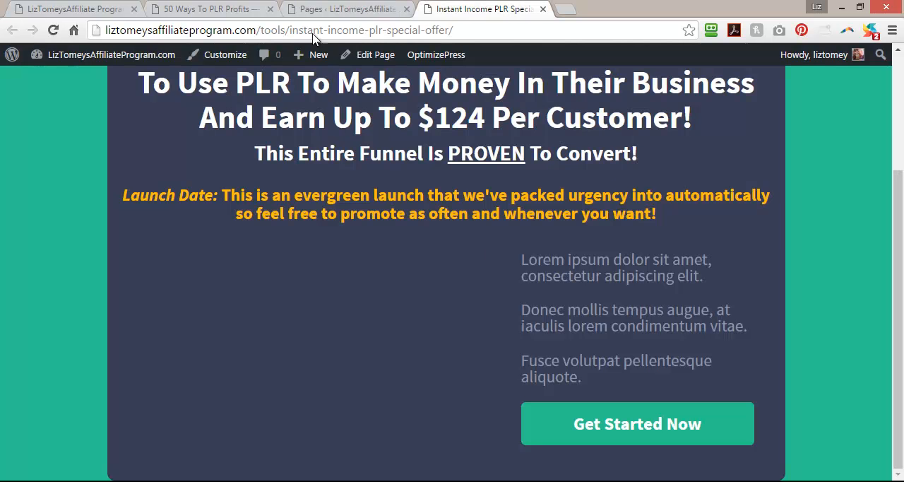
{"action": "left_click", "coordinate": [216, 9]}
{"action": "right_click", "coordinate": [609, 111]}
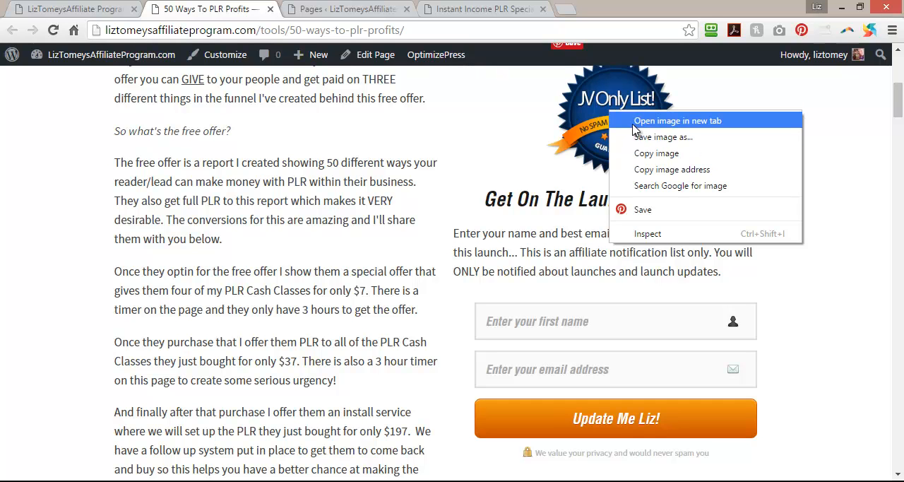
{"action": "left_click", "coordinate": [635, 123]}
{"action": "left_click", "coordinate": [335, 8]}
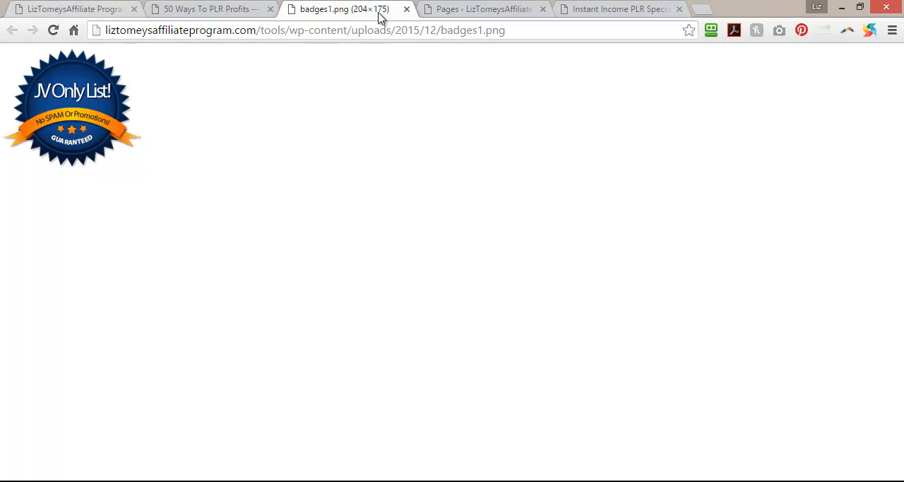
{"action": "left_click", "coordinate": [406, 9]}
{"action": "left_click", "coordinate": [86, 7]}
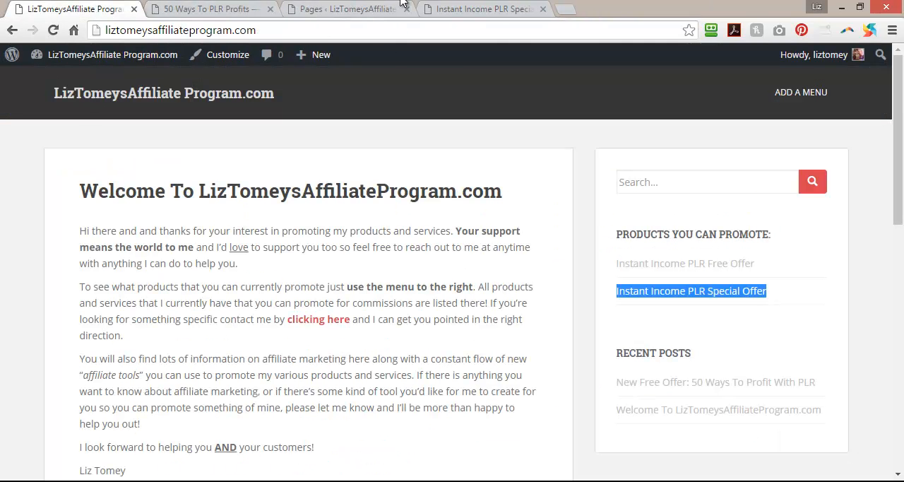
{"action": "left_click", "coordinate": [475, 9]}
{"action": "left_click", "coordinate": [360, 10]}
Search the media library for "badge" and choose badges1.png at full size with center alignment for the image element.
{"action": "left_click", "coordinate": [449, 160]}
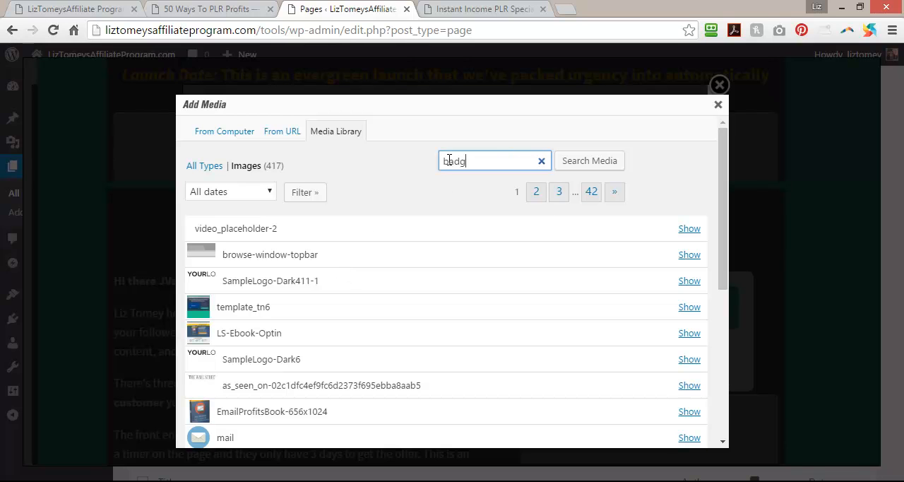
{"action": "left_click", "coordinate": [595, 164]}
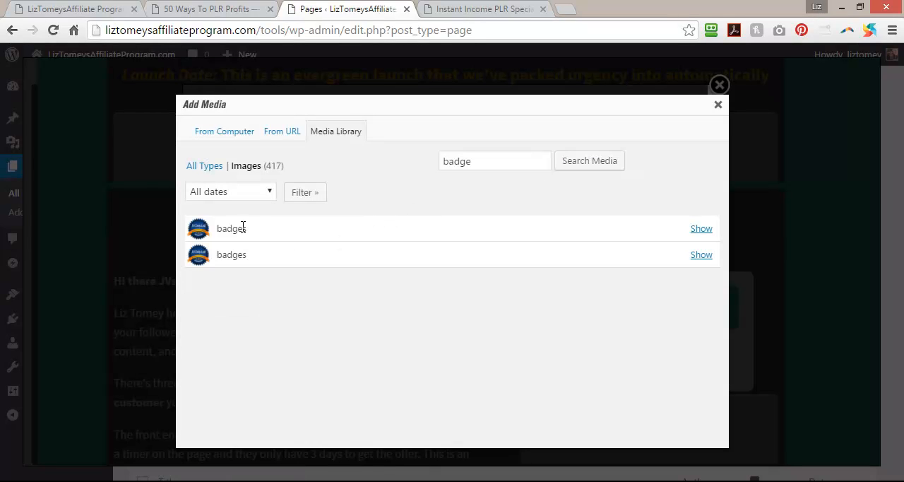
{"action": "left_click", "coordinate": [703, 229]}
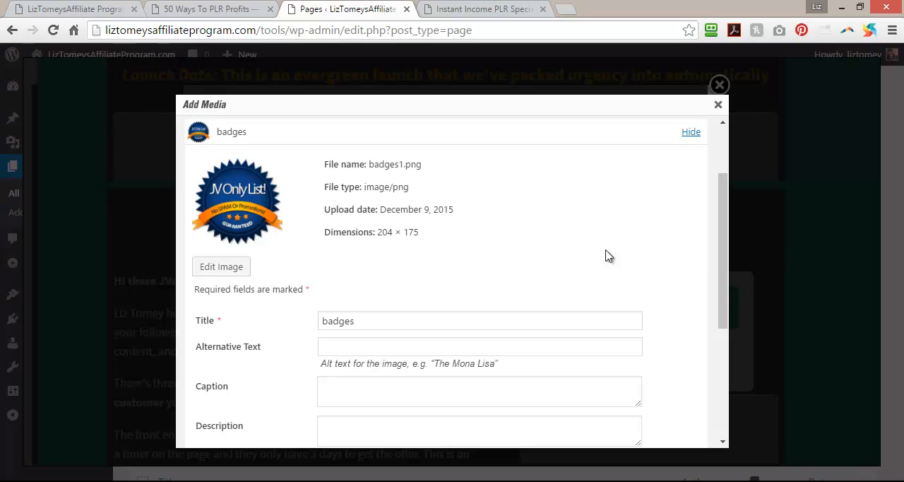
{"action": "scroll", "coordinate": [305, 293], "scroll_direction": "down", "scroll_amount": 5}
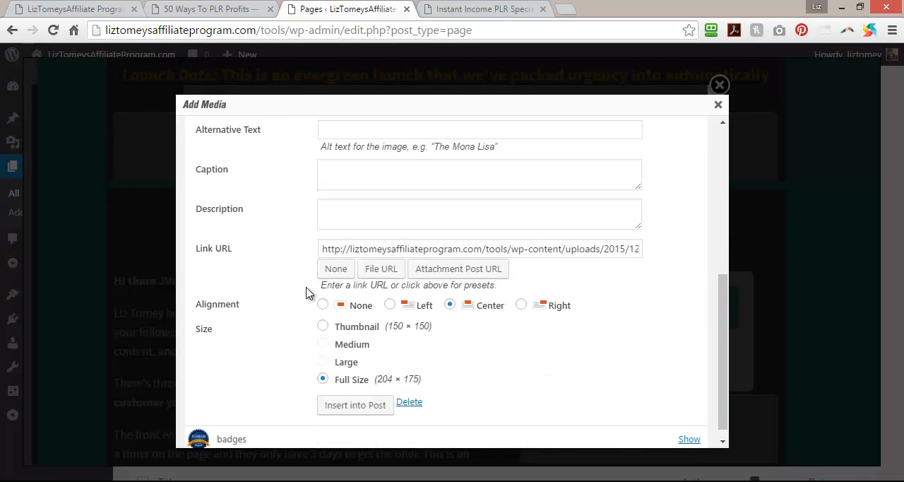
{"action": "left_click", "coordinate": [348, 396]}
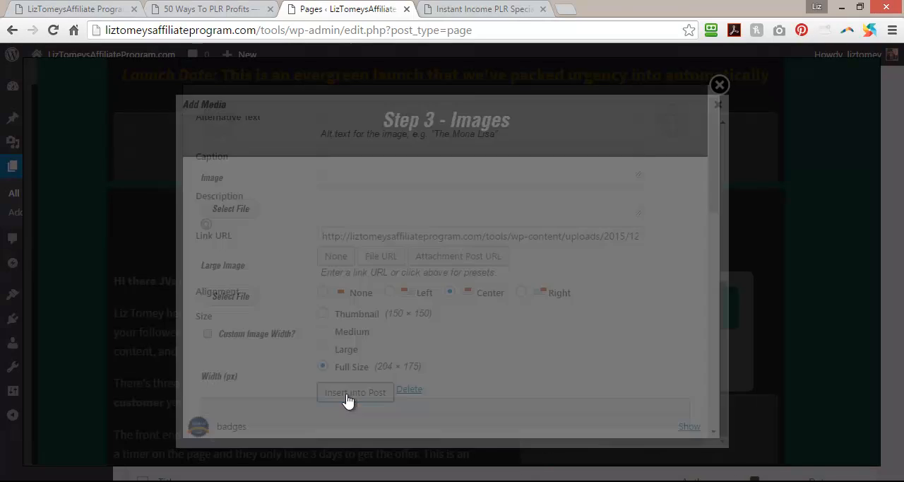
Insert the badge image into the page and move it above the Get Started Now box.
{"action": "left_click_drag", "start_coordinate": [712, 156], "coordinate": [720, 410]}
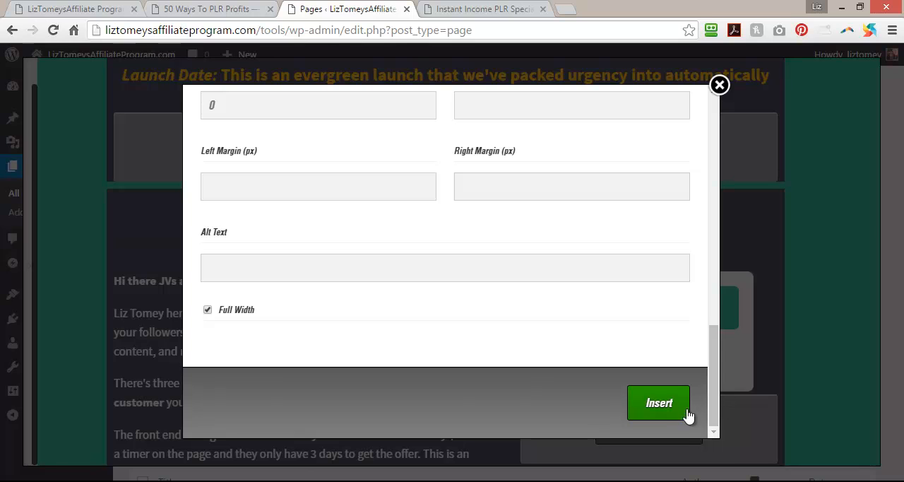
{"action": "left_click", "coordinate": [659, 411]}
{"action": "scroll", "coordinate": [659, 404], "scroll_direction": "down", "scroll_amount": 2}
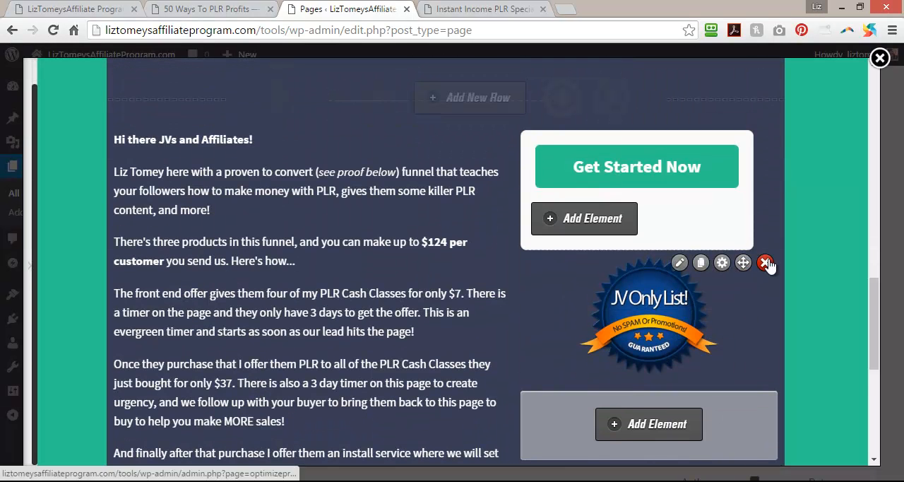
{"action": "left_click_drag", "start_coordinate": [743, 262], "coordinate": [743, 142]}
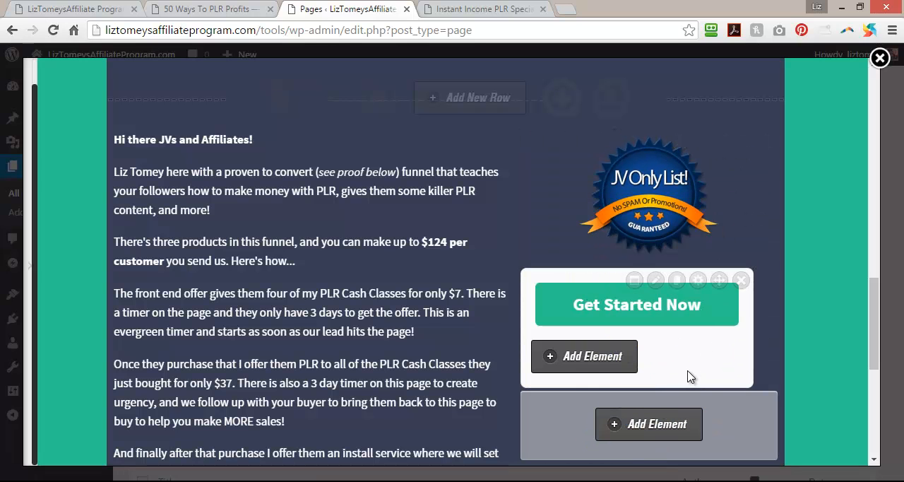
Examine the popup content and the advanced element settings of the Get Started Now box.
{"action": "left_click", "coordinate": [655, 280]}
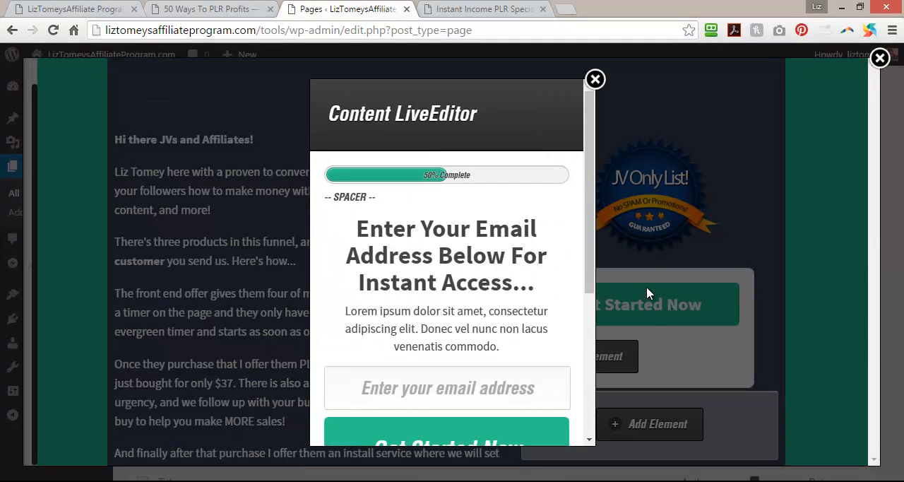
{"action": "left_click_drag", "start_coordinate": [587, 198], "coordinate": [584, 127]}
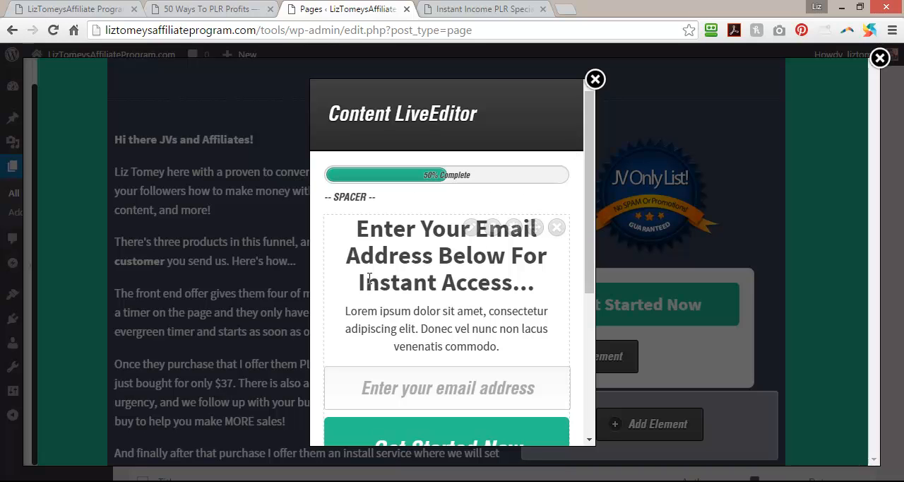
{"action": "left_click_drag", "start_coordinate": [584, 194], "coordinate": [584, 135]}
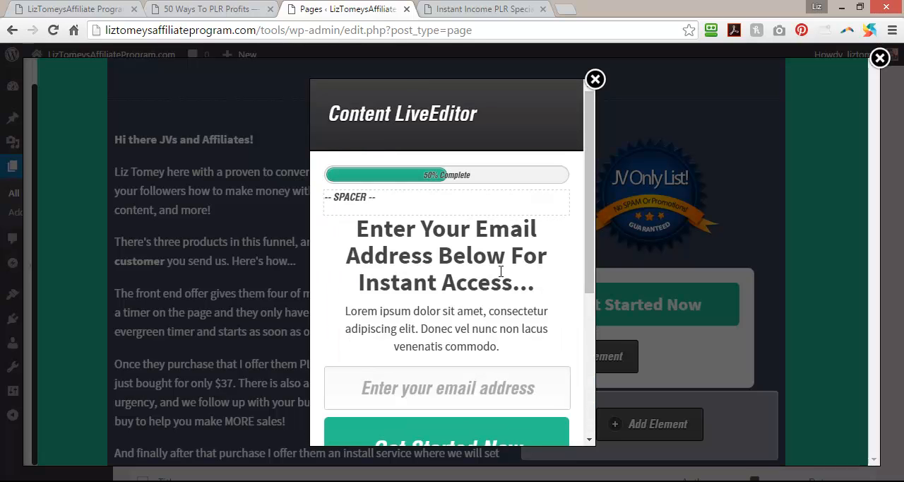
{"action": "left_click", "coordinate": [595, 79]}
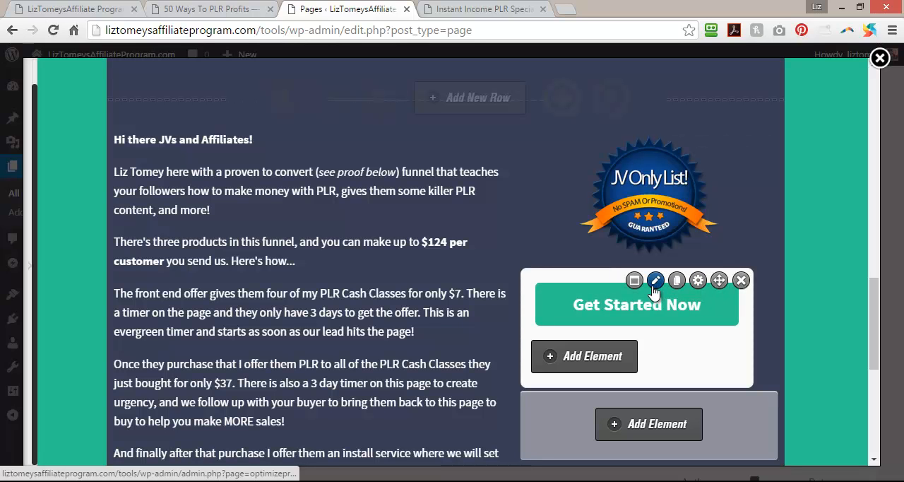
{"action": "left_click", "coordinate": [698, 281]}
{"action": "scroll", "coordinate": [695, 204], "scroll_direction": "down", "scroll_amount": 3}
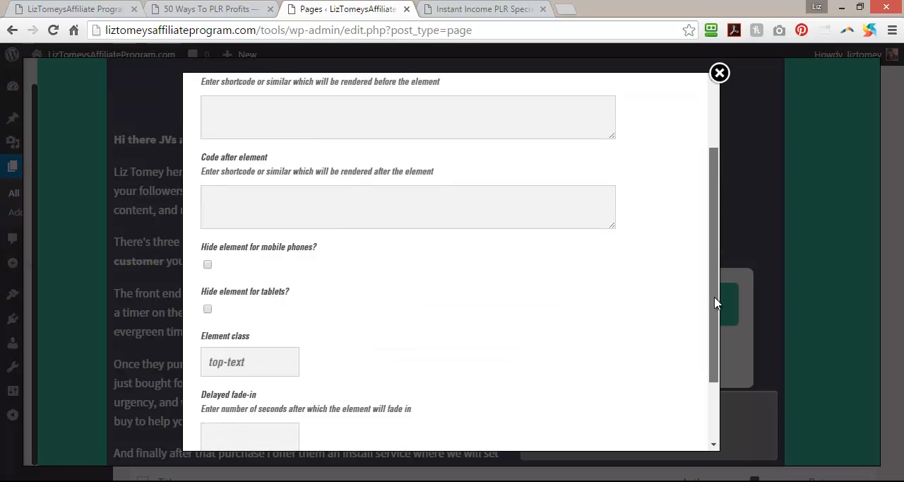
{"action": "scroll", "coordinate": [696, 204], "scroll_direction": "up", "scroll_amount": 3}
{"action": "left_click", "coordinate": [719, 74]}
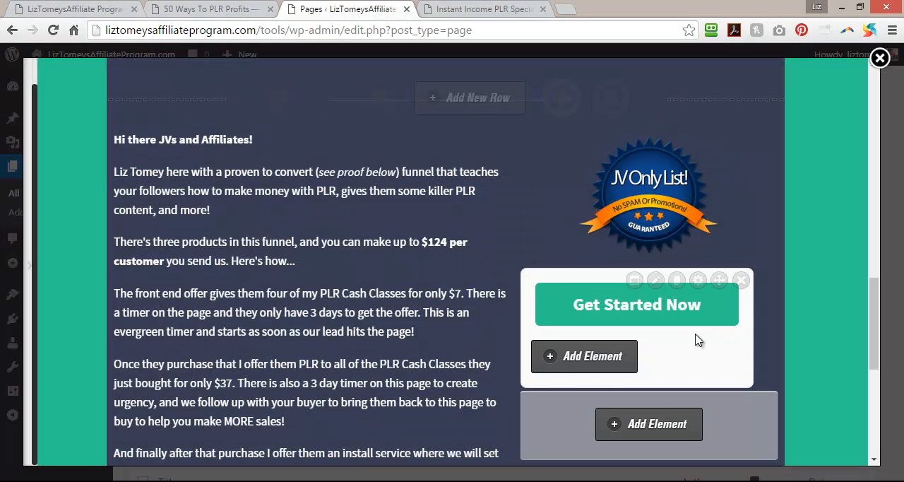
{"action": "left_click", "coordinate": [600, 357]}
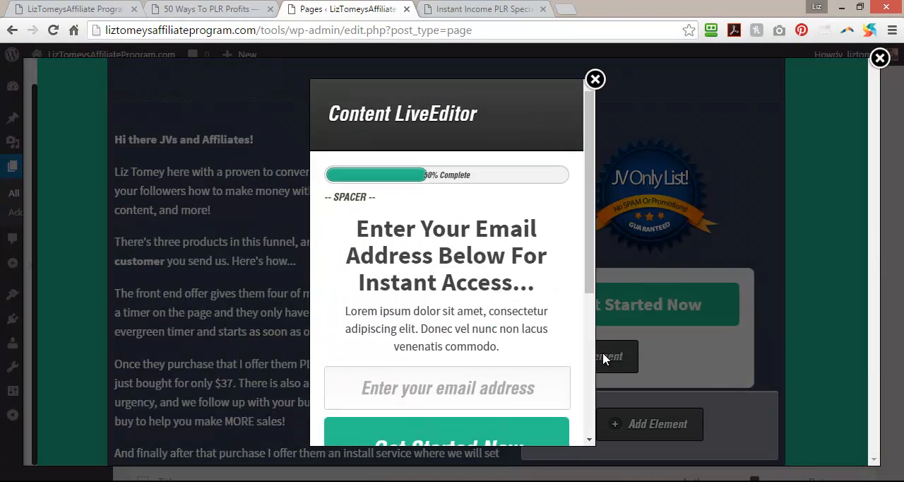
{"action": "left_click_drag", "start_coordinate": [592, 209], "coordinate": [599, 128]}
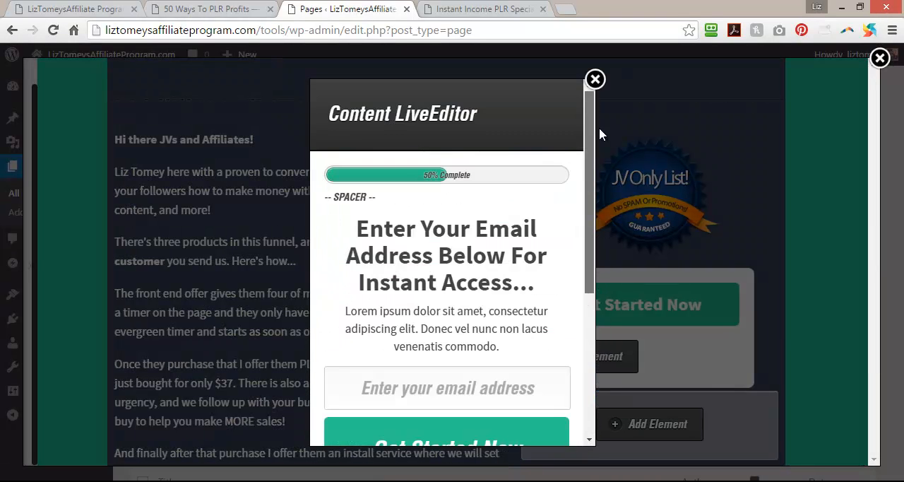
{"action": "left_click", "coordinate": [595, 80]}
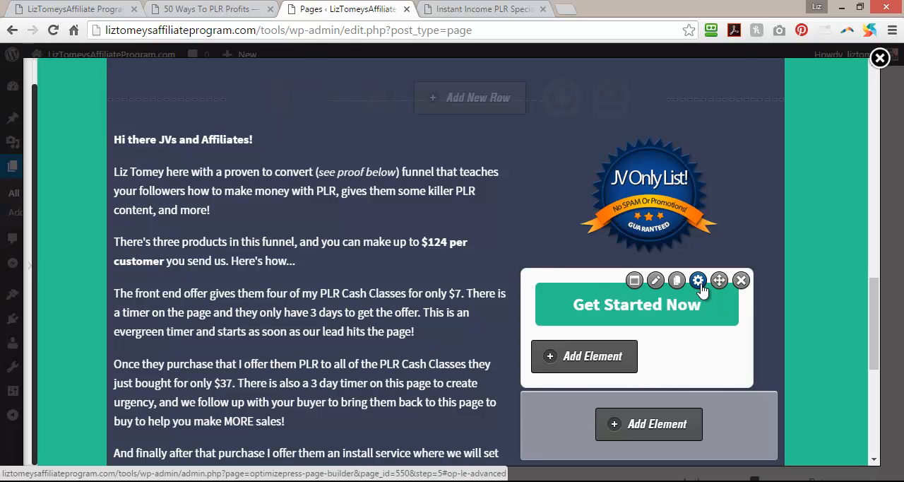
{"action": "left_click", "coordinate": [655, 283]}
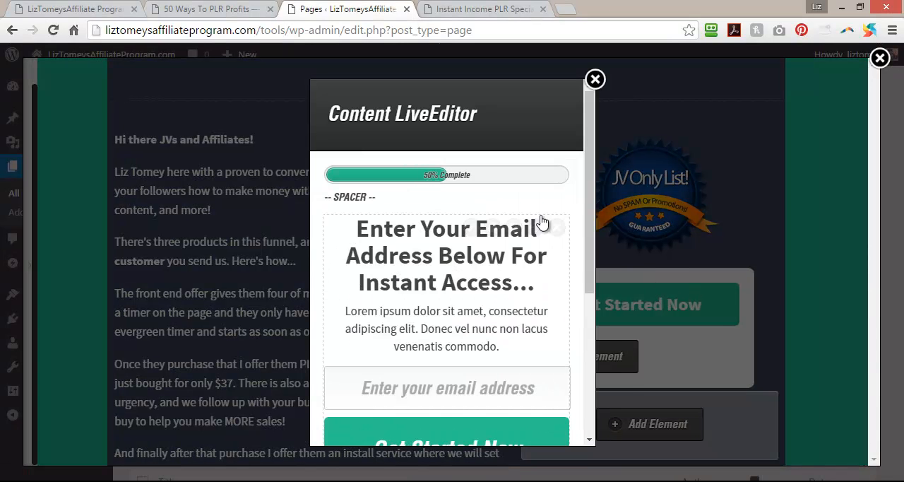
{"action": "mouse_move", "coordinate": [590, 127]}
{"action": "left_mouse_down"}
{"action": "mouse_move", "coordinate": [595, 274]}
{"action": "mouse_move", "coordinate": [576, 119]}
{"action": "left_mouse_up"}
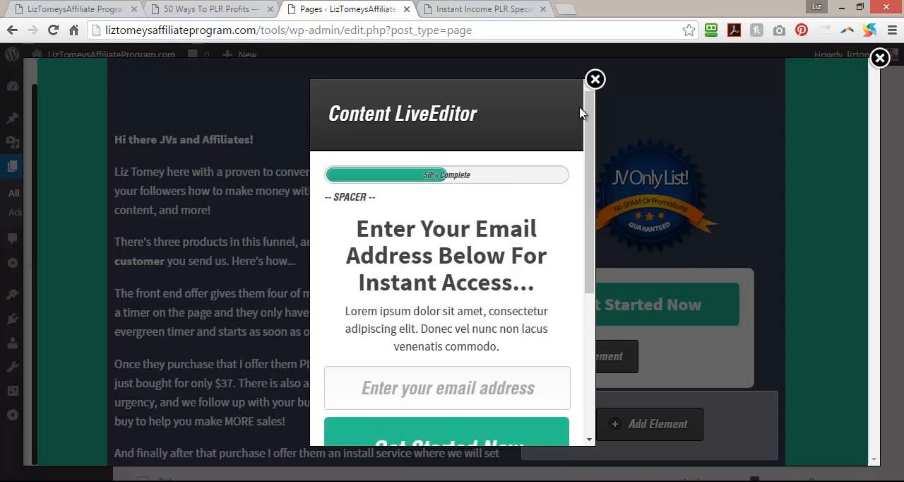
{"action": "left_click", "coordinate": [595, 79]}
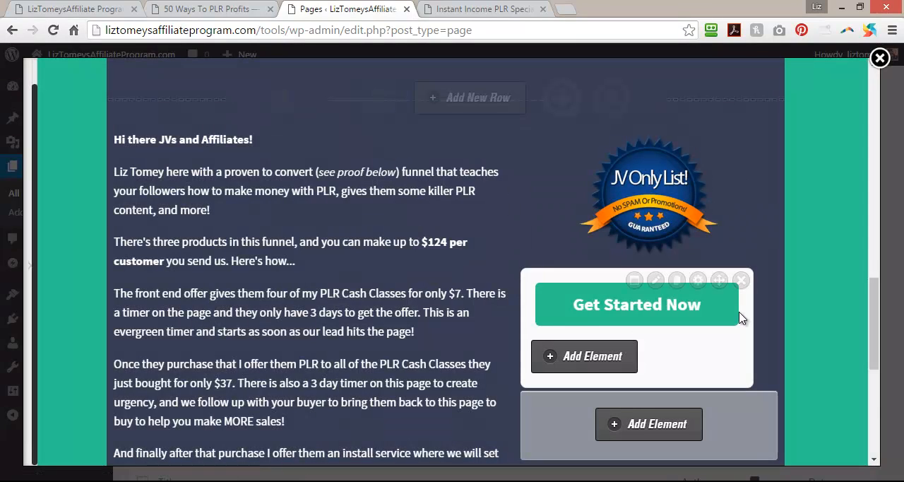
Delete the Get Started Now box below the JV Only List badge.
{"action": "scroll", "coordinate": [740, 317], "scroll_direction": "down", "scroll_amount": 8}
{"action": "scroll", "coordinate": [739, 318], "scroll_direction": "up", "scroll_amount": 9}
{"action": "scroll", "coordinate": [739, 318], "scroll_direction": "down", "scroll_amount": 2}
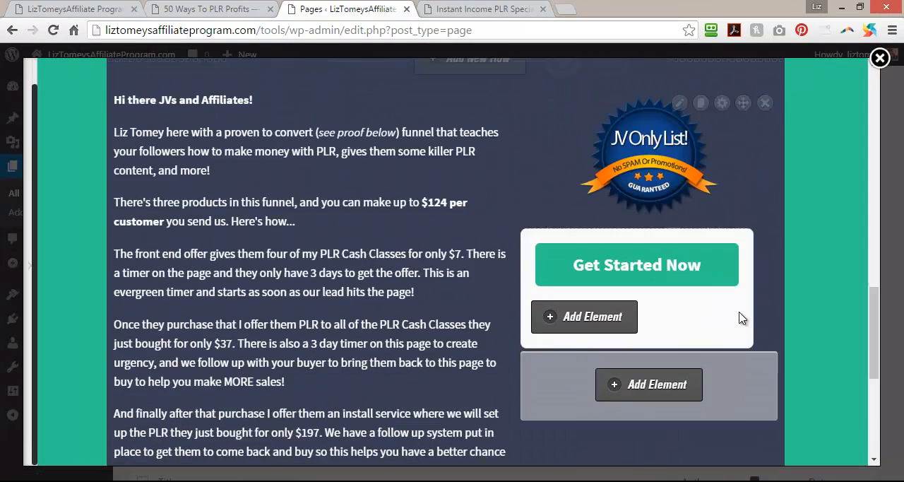
{"action": "scroll", "coordinate": [739, 318], "scroll_direction": "down", "scroll_amount": 2}
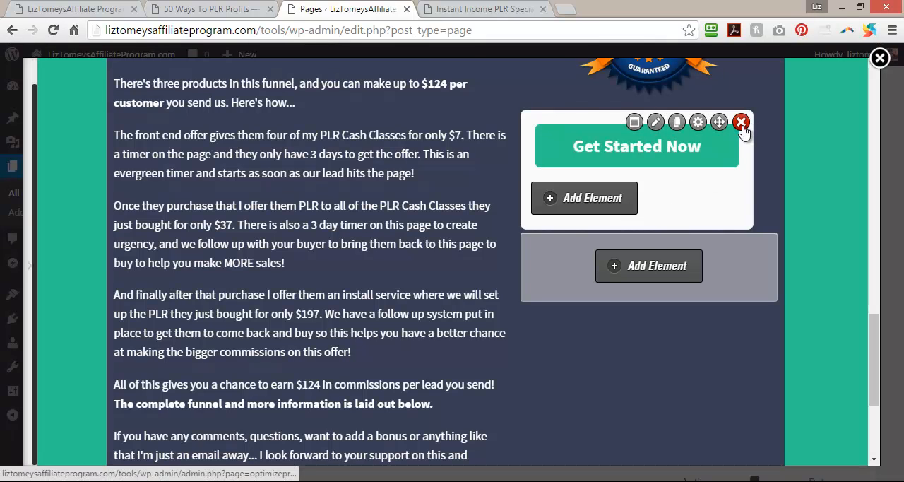
{"action": "left_click", "coordinate": [742, 126]}
{"action": "left_click", "coordinate": [508, 131]}
Start a new element below the badge, search the elements for "optin" and choose the Optin Box.
{"action": "scroll", "coordinate": [717, 235], "scroll_direction": "up", "scroll_amount": 2}
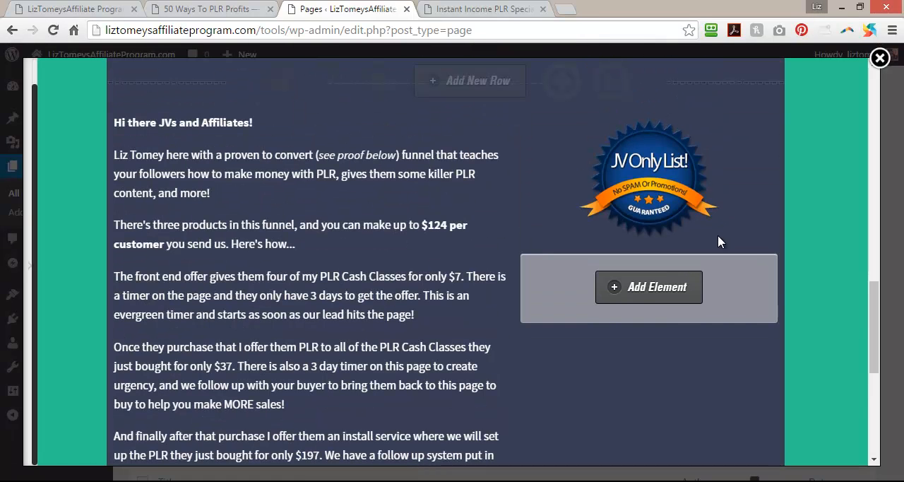
{"action": "left_click", "coordinate": [640, 287]}
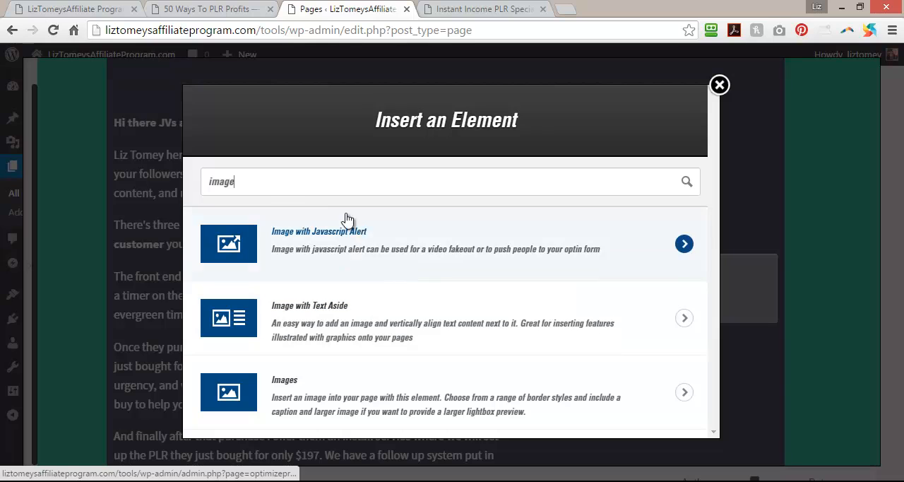
{"action": "double_click", "coordinate": [220, 184]}
{"action": "type", "text": "optin"}
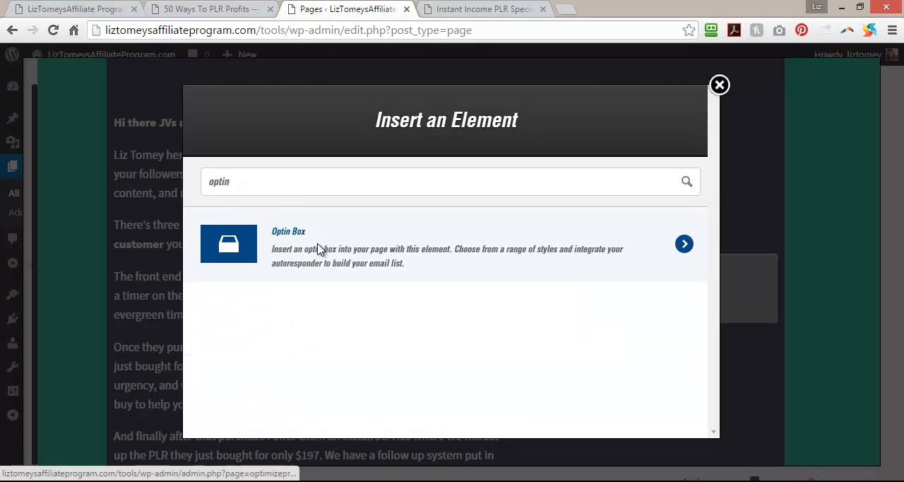
{"action": "left_click", "coordinate": [319, 250]}
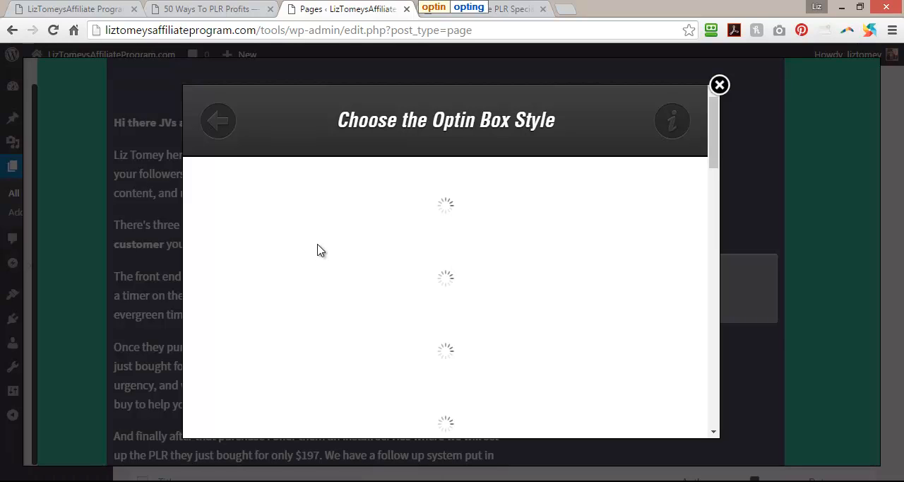
Compare the opt-in box styles and choose the narrow one with stacked first name and email fields above an orange Get Instant Access! button.
{"action": "scroll", "coordinate": [275, 258], "scroll_direction": "down", "scroll_amount": 5}
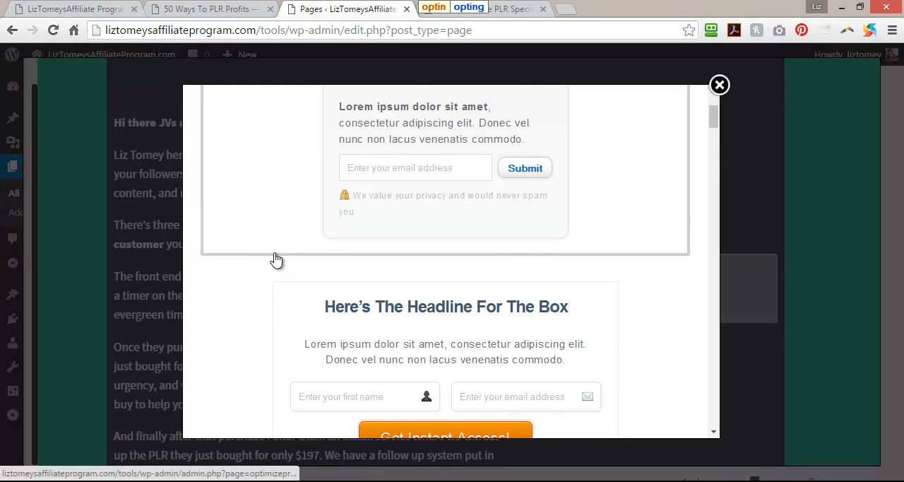
{"action": "scroll", "coordinate": [275, 260], "scroll_direction": "down", "scroll_amount": 8}
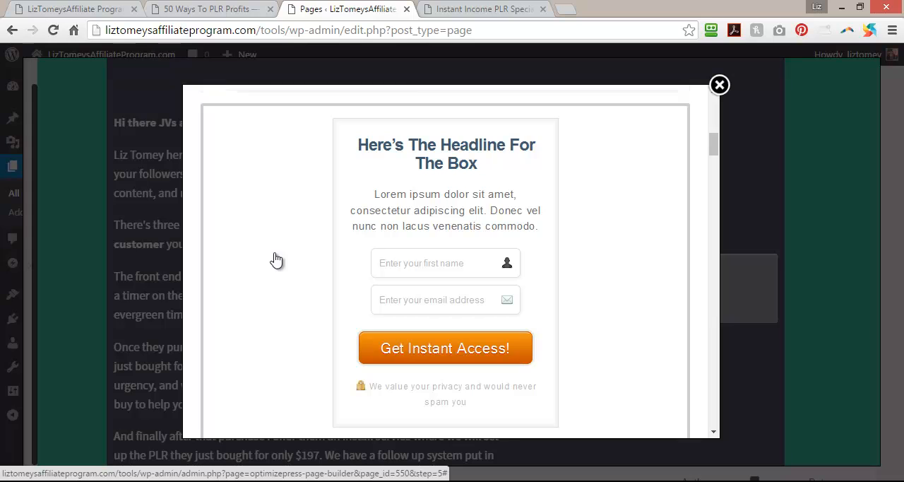
{"action": "scroll", "coordinate": [275, 260], "scroll_direction": "down", "scroll_amount": 10}
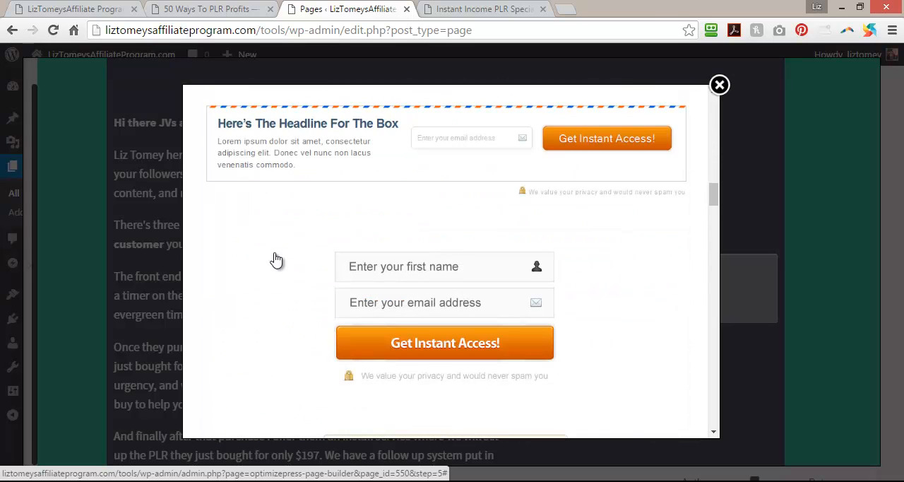
{"action": "scroll", "coordinate": [275, 260], "scroll_direction": "down", "scroll_amount": 10}
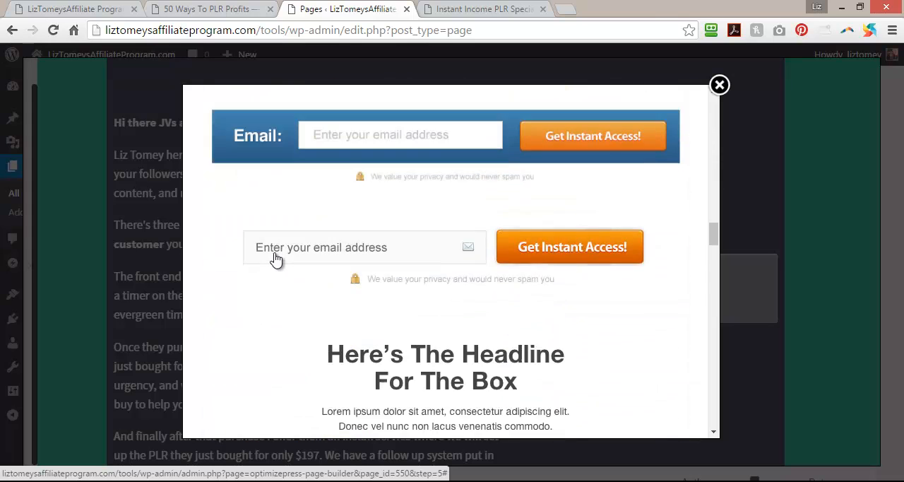
{"action": "scroll", "coordinate": [275, 260], "scroll_direction": "down", "scroll_amount": 10}
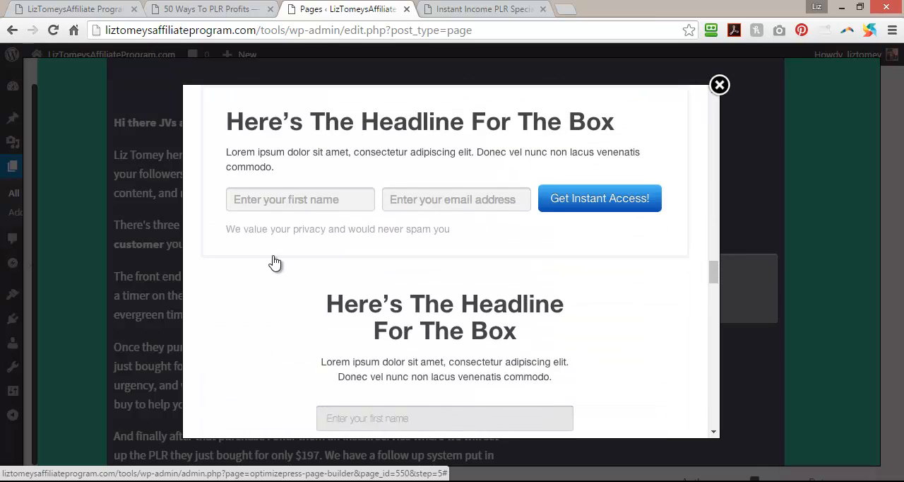
{"action": "scroll", "coordinate": [274, 263], "scroll_direction": "down", "scroll_amount": 10}
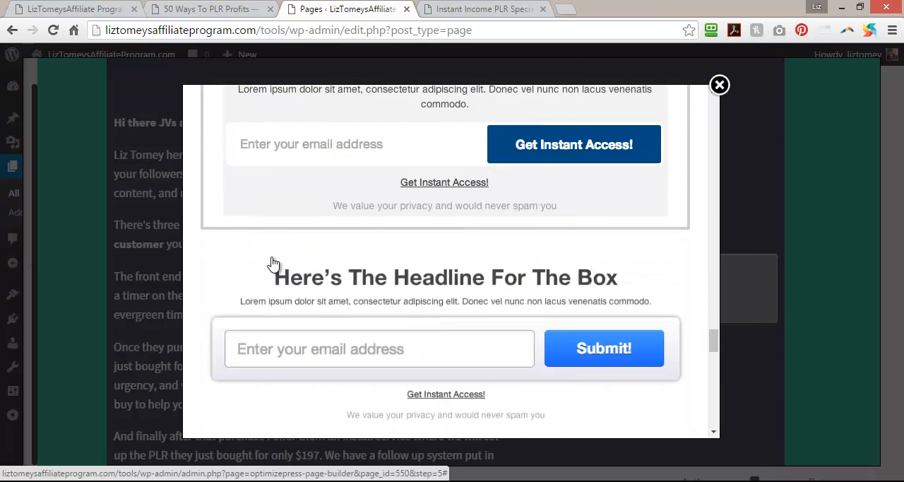
{"action": "scroll", "coordinate": [274, 265], "scroll_direction": "down", "scroll_amount": 8}
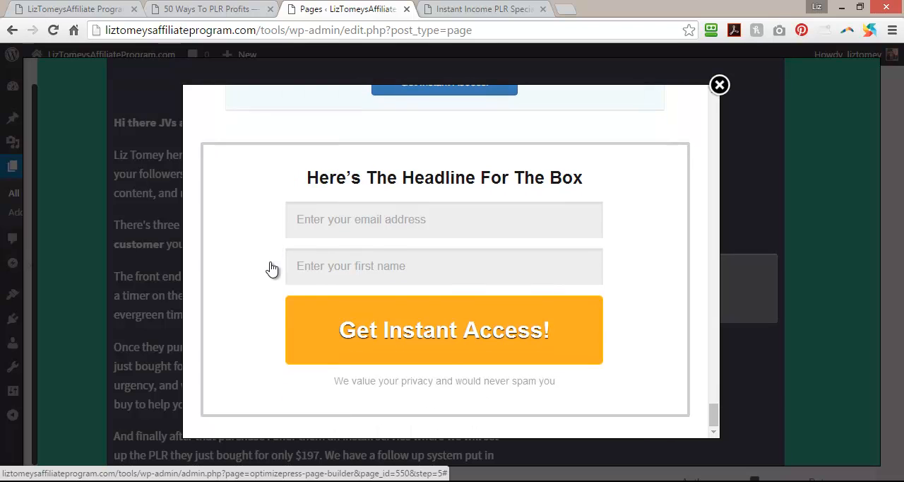
{"action": "left_click_drag", "start_coordinate": [714, 420], "coordinate": [715, 92]}
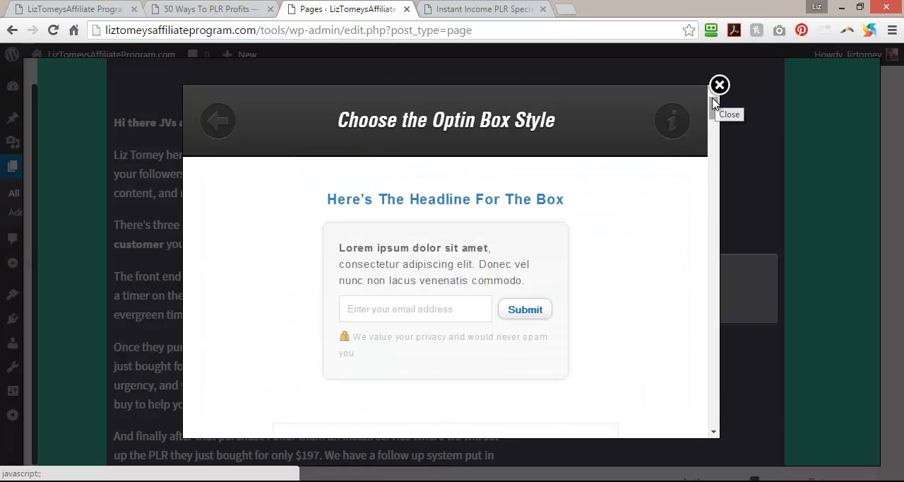
{"action": "scroll", "coordinate": [633, 257], "scroll_direction": "down", "scroll_amount": 6}
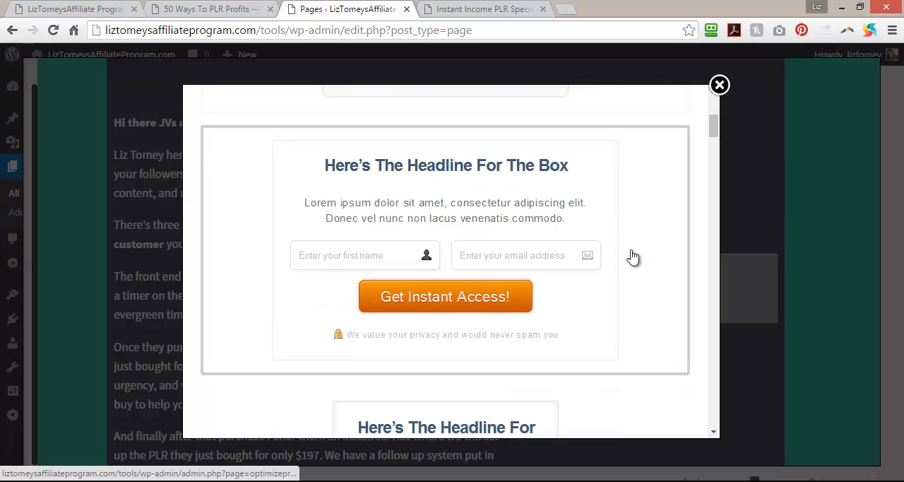
{"action": "scroll", "coordinate": [633, 257], "scroll_direction": "down", "scroll_amount": 2}
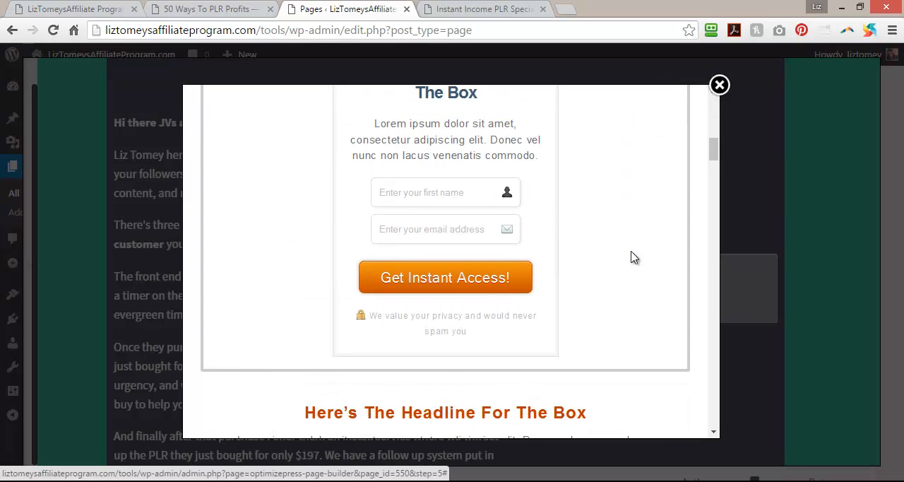
{"action": "left_click", "coordinate": [631, 258]}
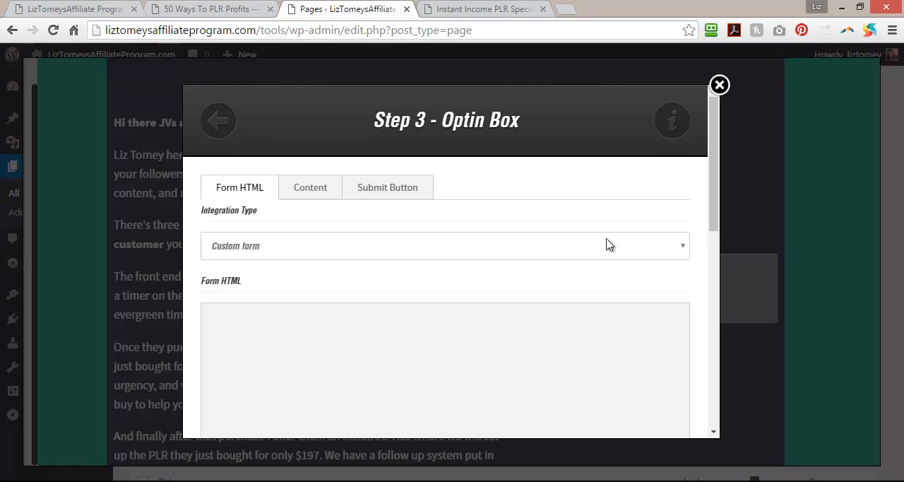
Set the opt-in box's integration type to AWeber and review its list, name and email field settings.
{"action": "left_click", "coordinate": [683, 247]}
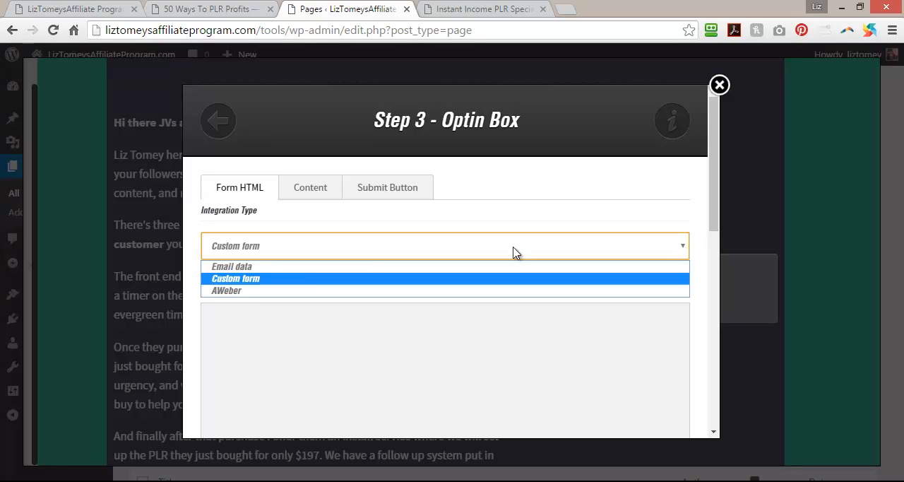
{"action": "left_click", "coordinate": [238, 291]}
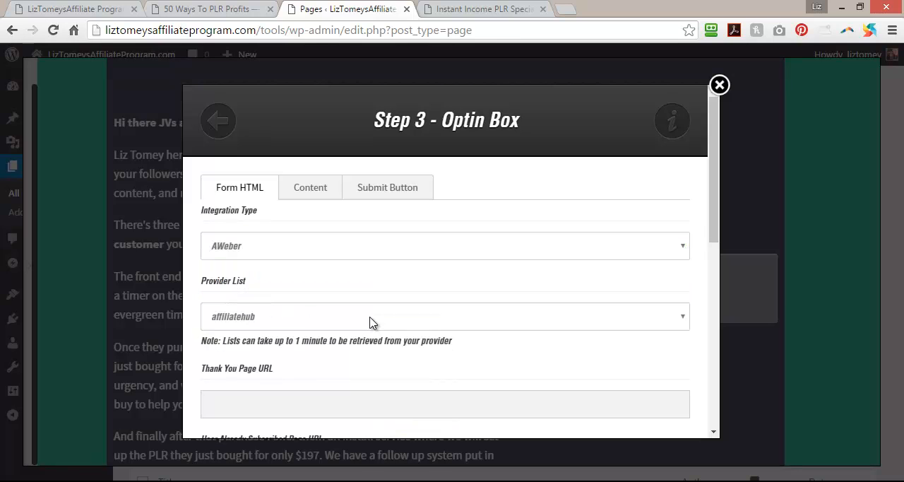
{"action": "scroll", "coordinate": [373, 322], "scroll_direction": "down", "scroll_amount": 3}
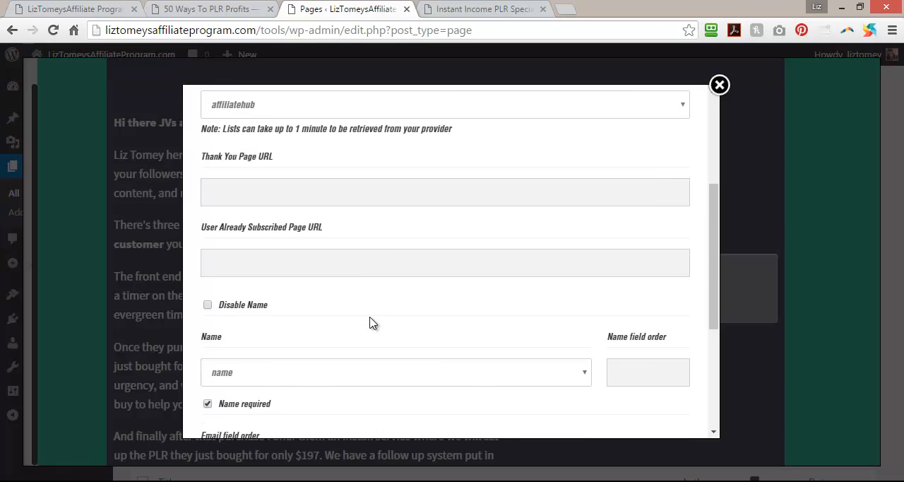
{"action": "scroll", "coordinate": [373, 323], "scroll_direction": "down", "scroll_amount": 2}
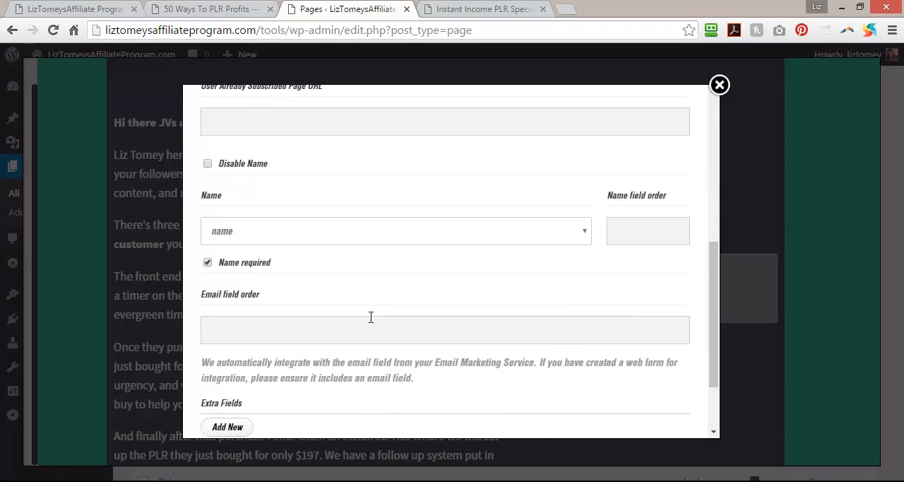
{"action": "scroll", "coordinate": [370, 317], "scroll_direction": "down", "scroll_amount": 2}
{"action": "scroll", "coordinate": [370, 323], "scroll_direction": "up", "scroll_amount": 2}
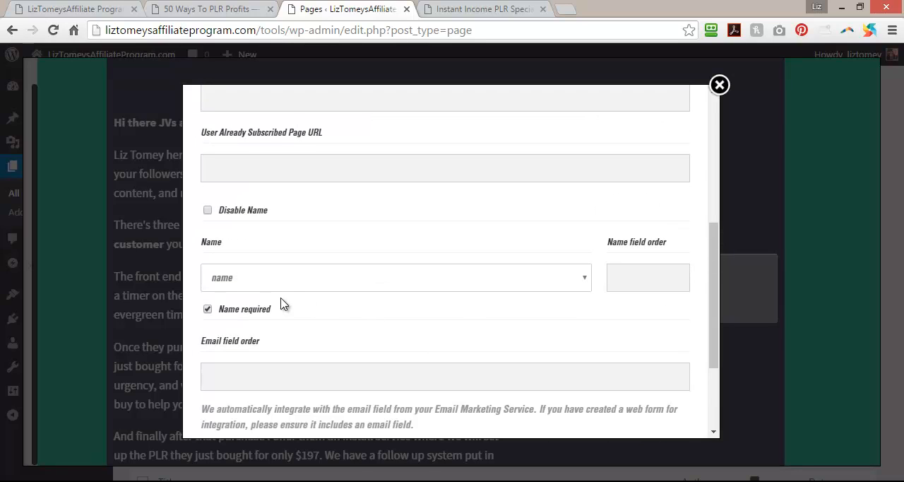
{"action": "scroll", "coordinate": [333, 274], "scroll_direction": "down", "scroll_amount": 2}
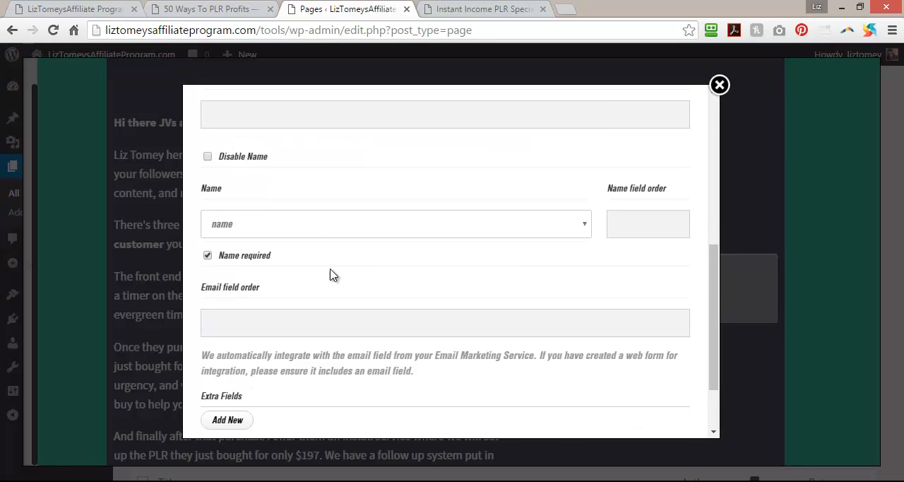
Insert the AWeber-connected opt-in box below the JV Only List badge.
{"action": "scroll", "coordinate": [332, 274], "scroll_direction": "up", "scroll_amount": 2}
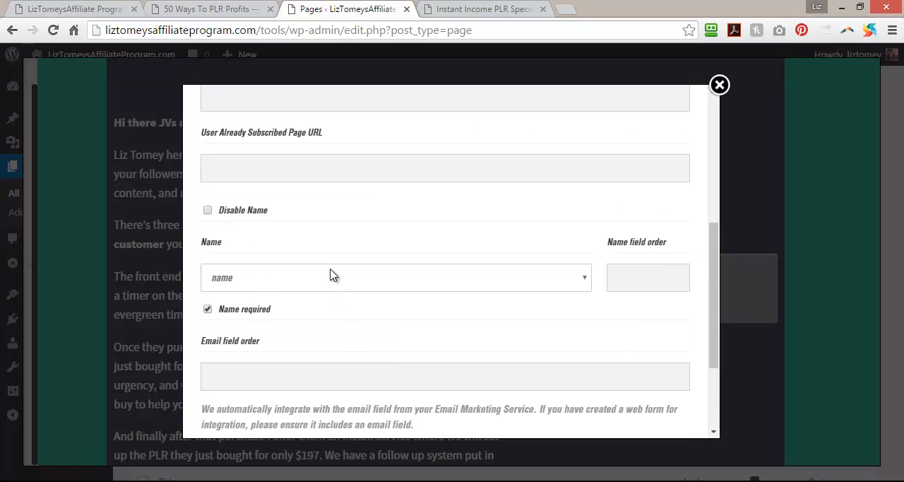
{"action": "scroll", "coordinate": [332, 274], "scroll_direction": "down", "scroll_amount": 2}
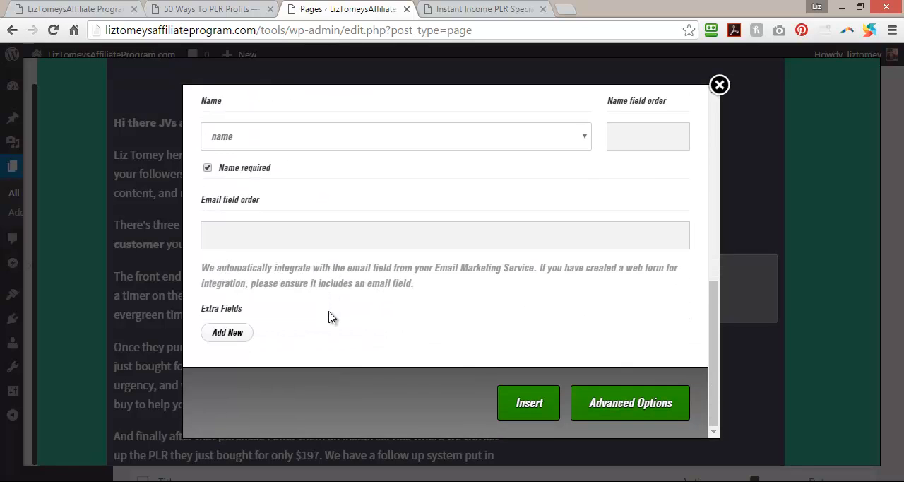
{"action": "left_click", "coordinate": [523, 408]}
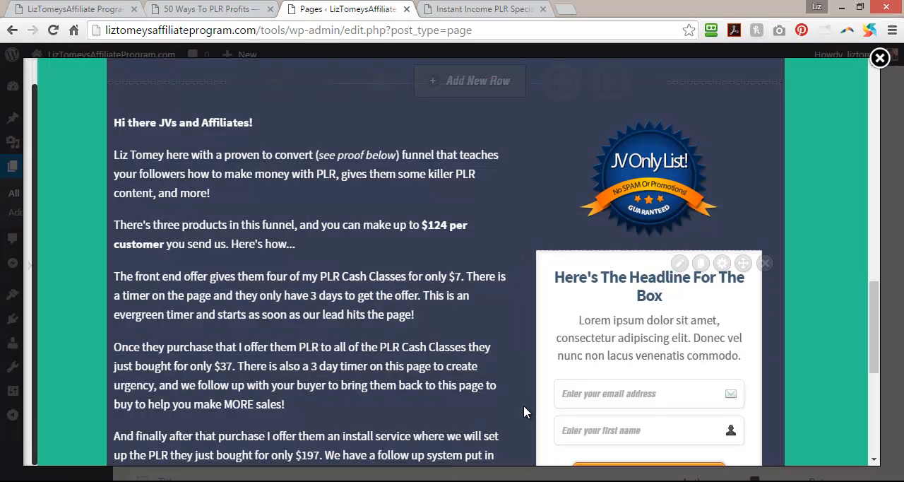
Edit the opt-in box's content, replacing its header with "Get On The Launch Updates List!" copied from the 50 Ways To PLR Profits page.
{"action": "scroll", "coordinate": [696, 380], "scroll_direction": "down", "scroll_amount": 2}
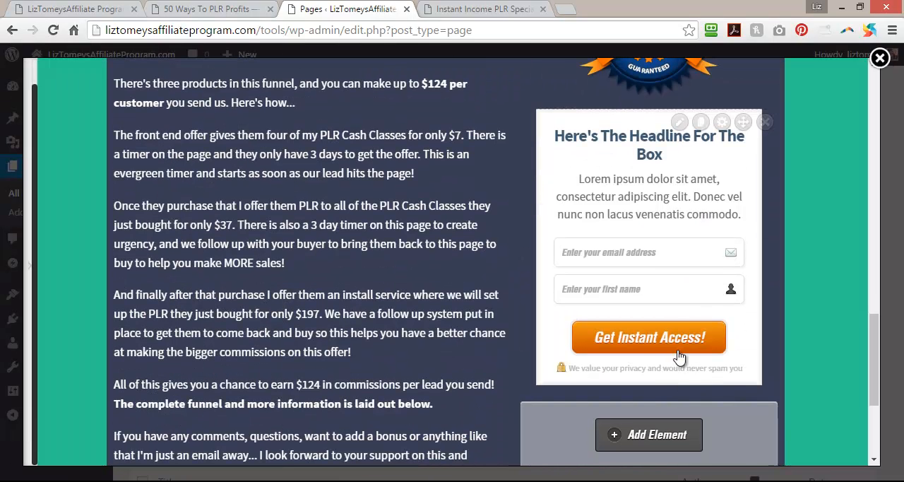
{"action": "left_click", "coordinate": [679, 122]}
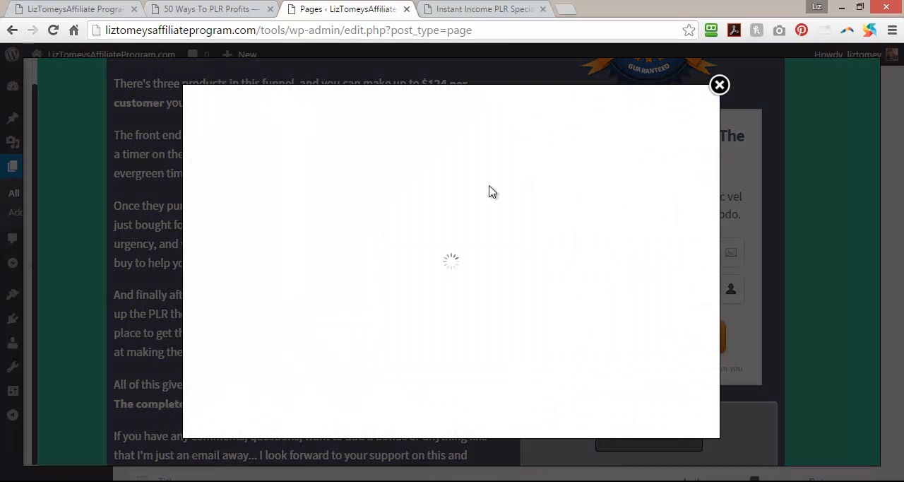
{"action": "left_click", "coordinate": [310, 189]}
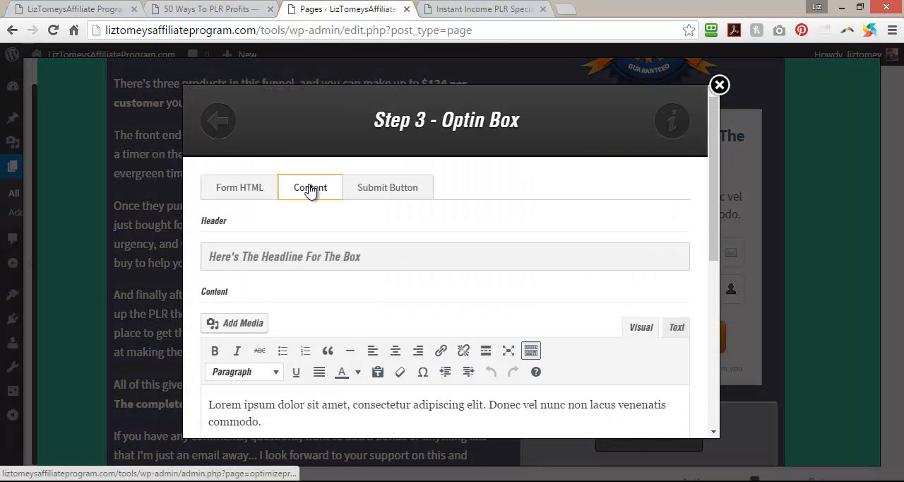
{"action": "left_click", "coordinate": [486, 9]}
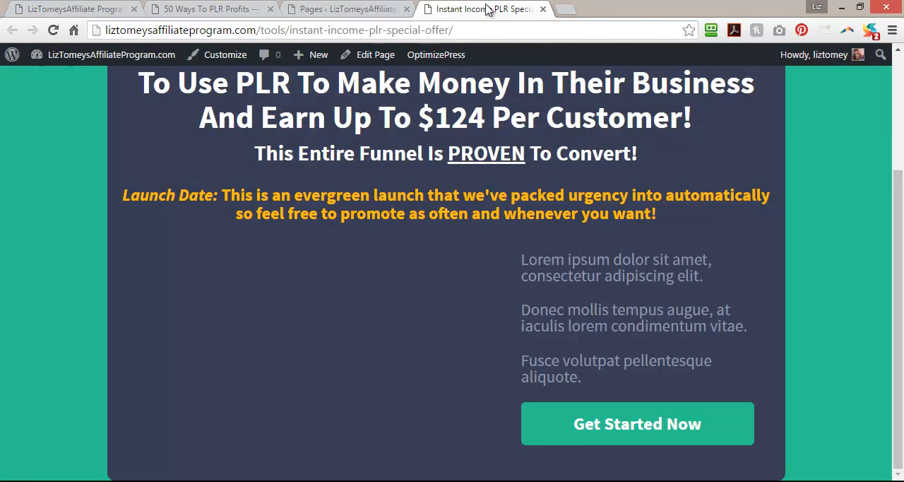
{"action": "left_click", "coordinate": [275, 6]}
{"action": "left_click_drag", "start_coordinate": [489, 200], "coordinate": [752, 201]}
{"action": "key", "text": "ctrl+c"}
{"action": "right_click", "coordinate": [754, 202]}
{"action": "left_click", "coordinate": [636, 207]}
{"action": "left_click", "coordinate": [469, 9]}
{"action": "left_click", "coordinate": [338, 9]}
{"action": "left_click_drag", "start_coordinate": [387, 256], "coordinate": [200, 272]}
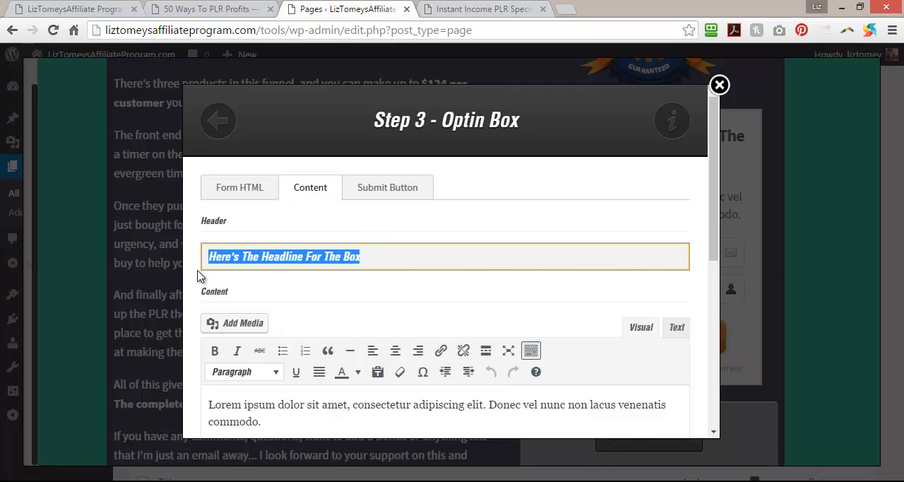
{"action": "key", "text": "ctrl+v"}
Replace the opt-in box's lorem ipsum content with the "Enter your name and best email..." paragraph copied from the 50 Ways To PLR Profits page.
{"action": "left_click", "coordinate": [212, 9]}
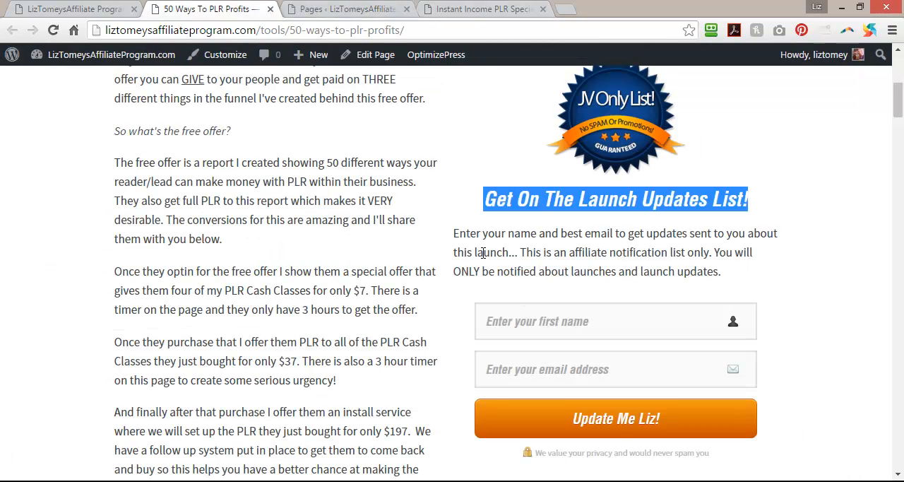
{"action": "left_click_drag", "start_coordinate": [454, 238], "coordinate": [727, 274]}
{"action": "right_click", "coordinate": [565, 252]}
{"action": "left_click", "coordinate": [677, 266]}
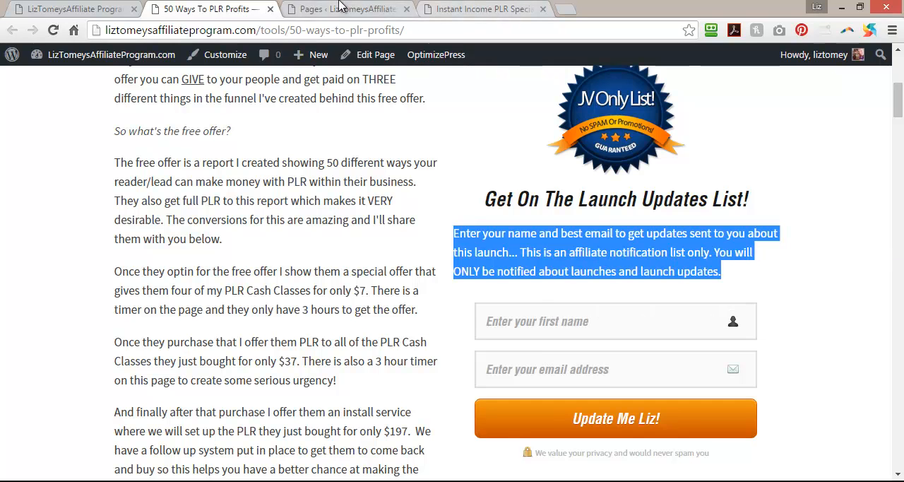
{"action": "left_click", "coordinate": [343, 9]}
{"action": "scroll", "coordinate": [308, 287], "scroll_direction": "down", "scroll_amount": 5}
{"action": "scroll", "coordinate": [286, 243], "scroll_direction": "up", "scroll_amount": 3}
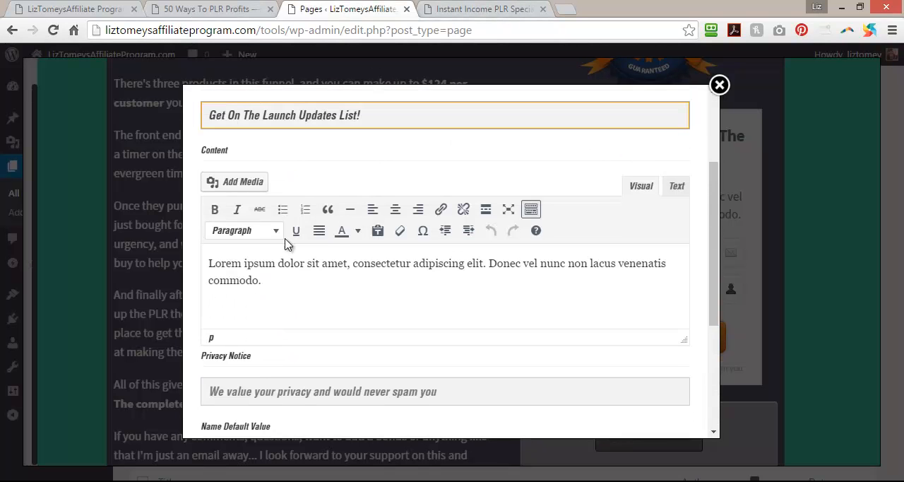
{"action": "left_click_drag", "start_coordinate": [266, 287], "coordinate": [198, 260]}
{"action": "key", "text": "ctrl+v"}
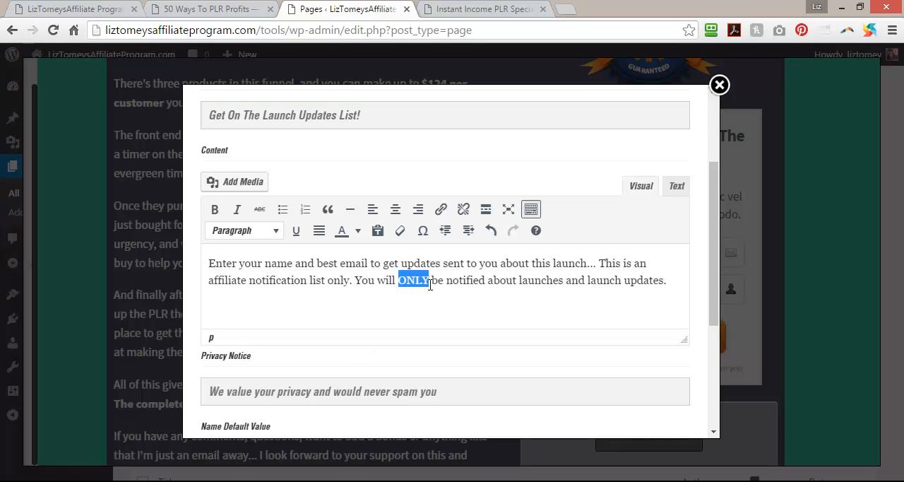
Make "ONLY" bold and underlined in the opt-in content, and bold the sentence "This is an affiliate notification list only.".
{"action": "left_click", "coordinate": [214, 209]}
{"action": "left_click", "coordinate": [297, 233]}
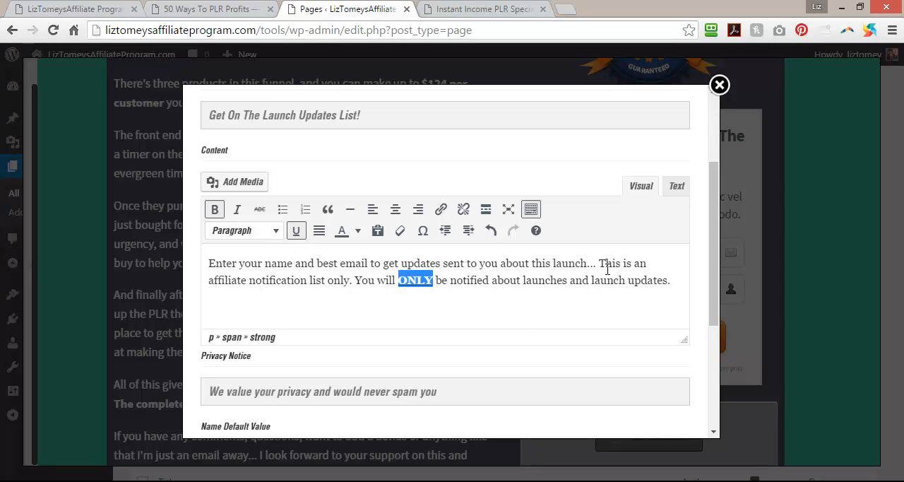
{"action": "left_click_drag", "start_coordinate": [602, 266], "coordinate": [338, 286]}
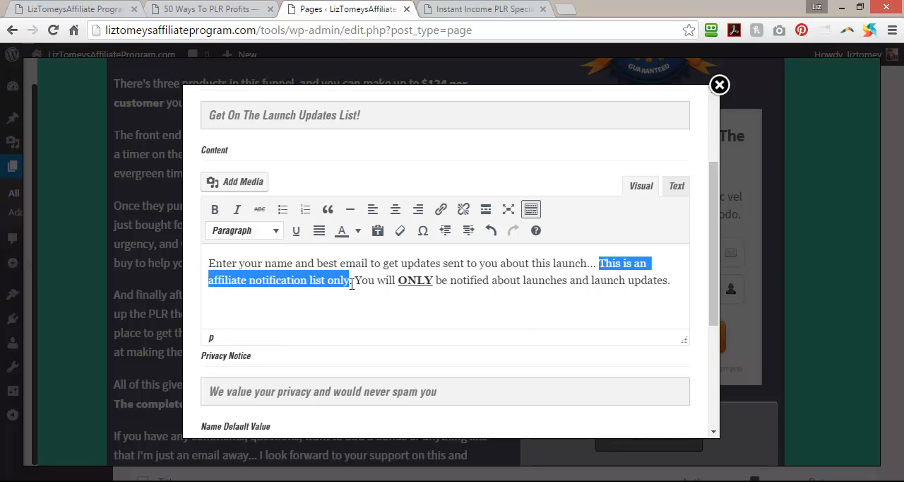
{"action": "left_click", "coordinate": [214, 209]}
Change the privacy notice to "We value your privacy and would never spam you!" and apply the opt-in box changes to the page.
{"action": "left_click_drag", "start_coordinate": [714, 250], "coordinate": [701, 365]}
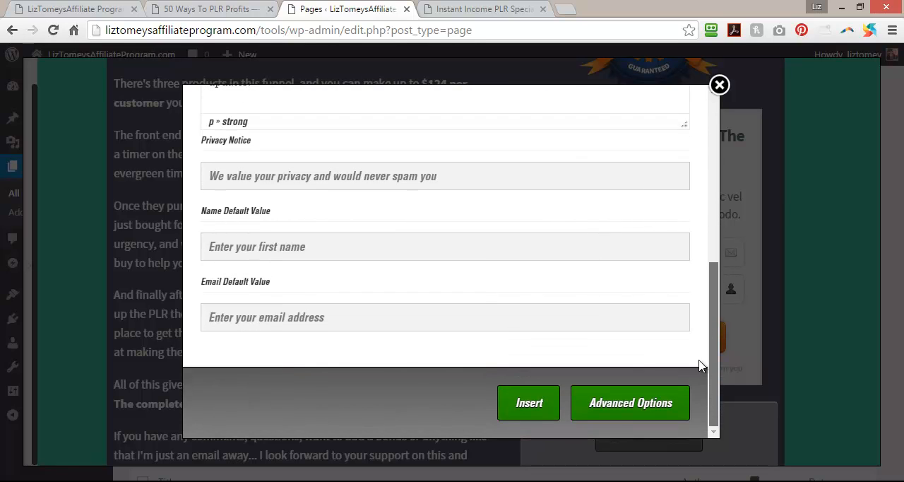
{"action": "left_click_drag", "start_coordinate": [443, 178], "coordinate": [456, 194]}
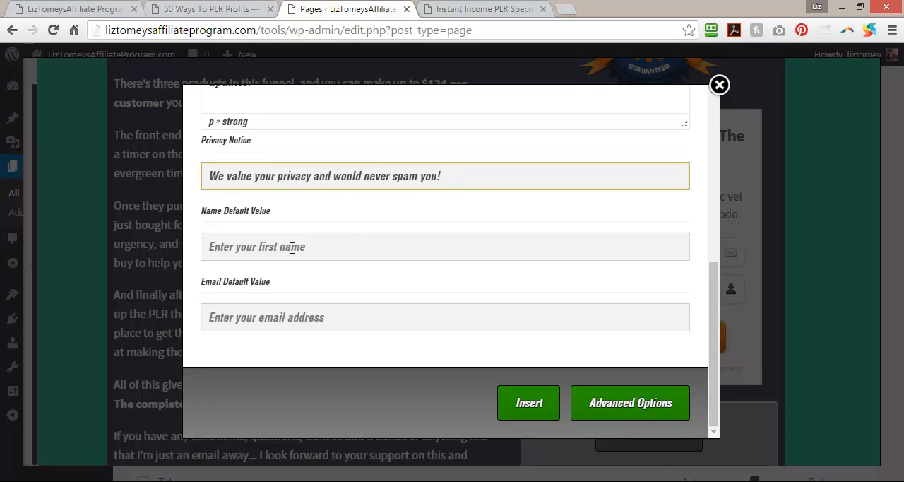
{"action": "left_click", "coordinate": [529, 400]}
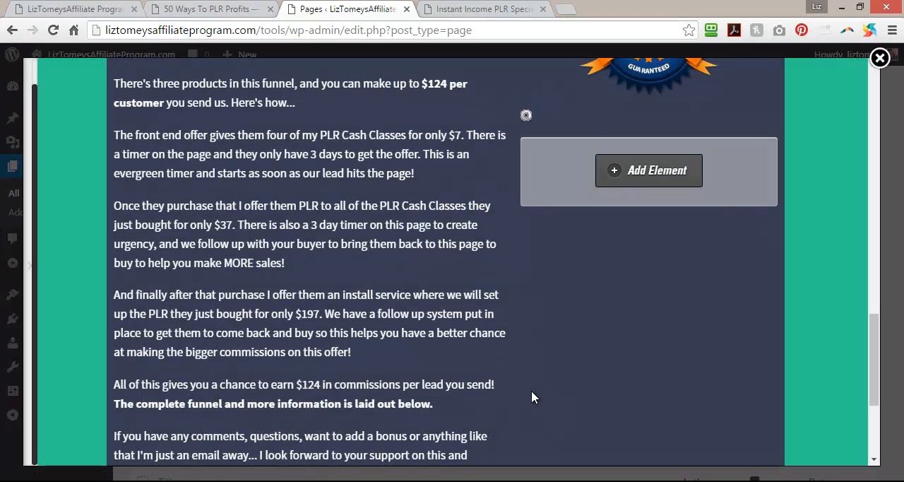
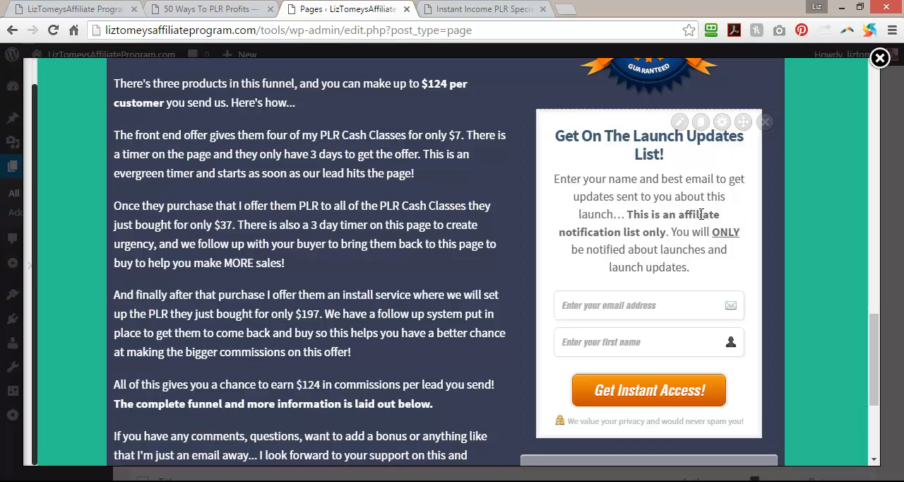
Examine the opt-in box's form integration settings, content fields and help video.
{"action": "left_click", "coordinate": [678, 124]}
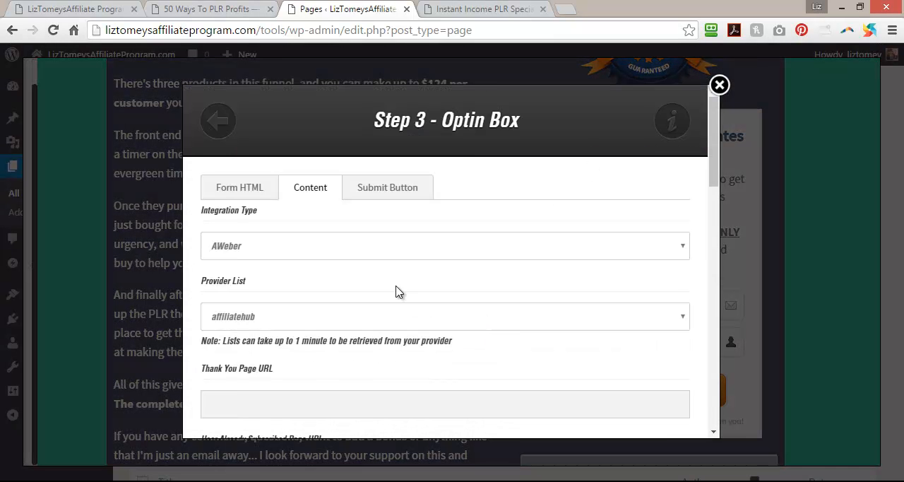
{"action": "scroll", "coordinate": [322, 240], "scroll_direction": "down", "scroll_amount": 4}
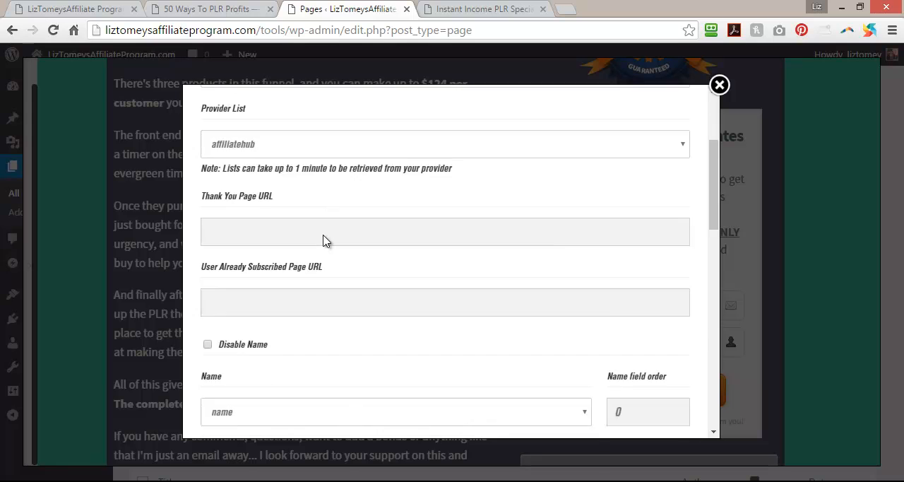
{"action": "scroll", "coordinate": [323, 241], "scroll_direction": "up", "scroll_amount": 5}
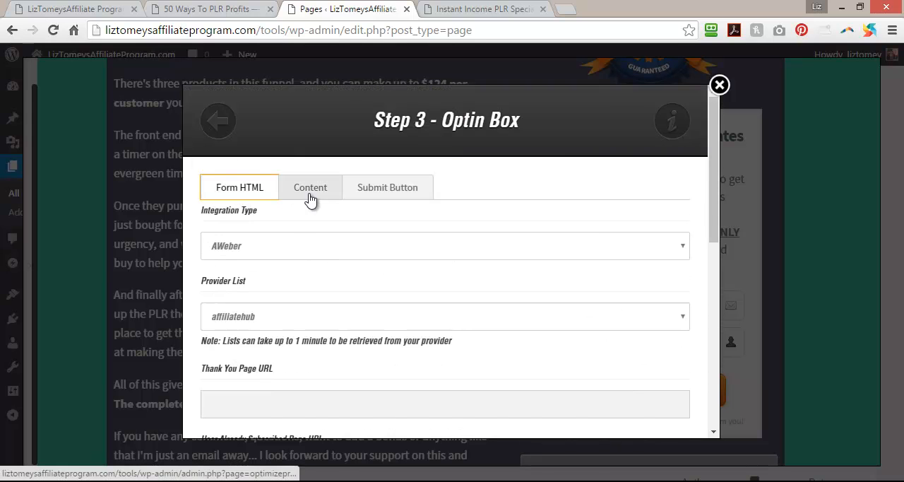
{"action": "left_click", "coordinate": [311, 197]}
{"action": "scroll", "coordinate": [357, 234], "scroll_direction": "down", "scroll_amount": 2}
{"action": "scroll", "coordinate": [357, 234], "scroll_direction": "down", "scroll_amount": 5}
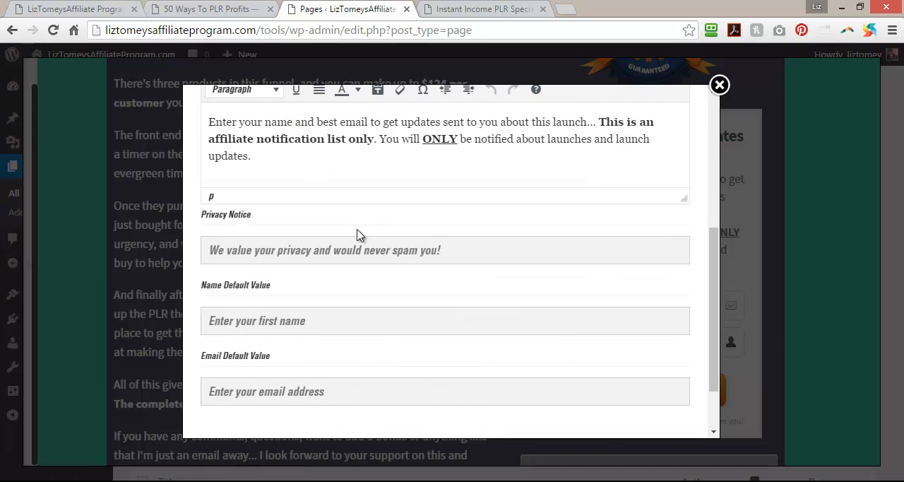
{"action": "scroll", "coordinate": [357, 237], "scroll_direction": "up", "scroll_amount": 7}
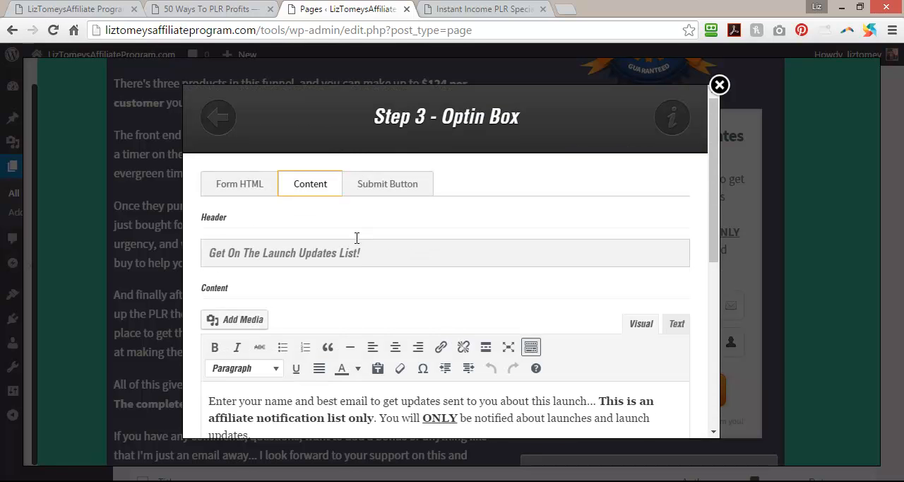
{"action": "left_click_drag", "start_coordinate": [399, 249], "coordinate": [180, 253]}
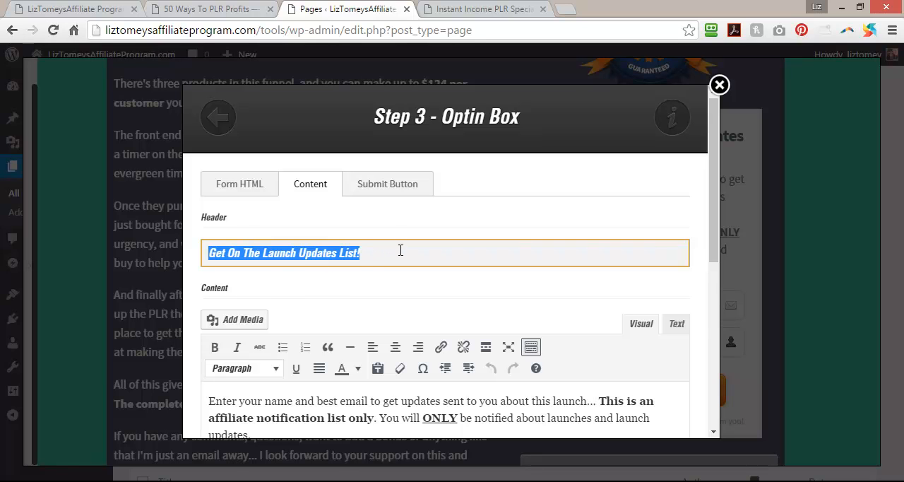
{"action": "scroll", "coordinate": [400, 249], "scroll_direction": "down", "scroll_amount": 2}
{"action": "scroll", "coordinate": [400, 250], "scroll_direction": "up", "scroll_amount": 2}
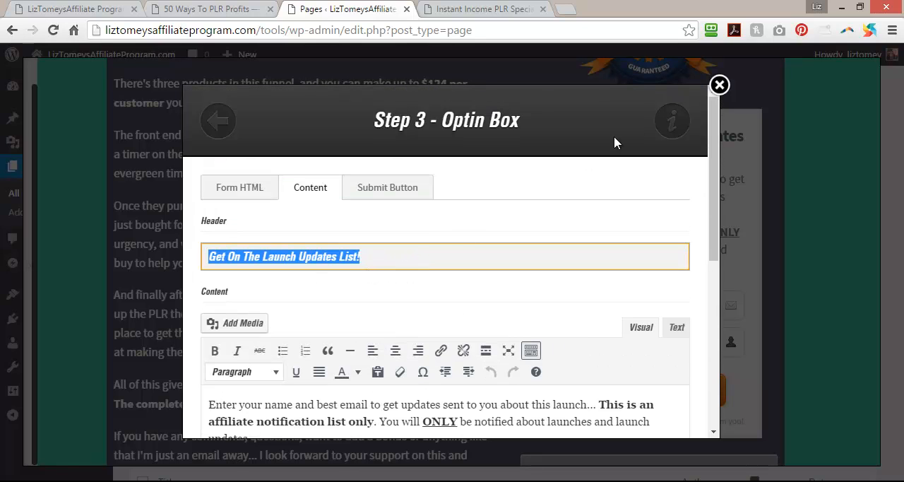
{"action": "left_click", "coordinate": [679, 125]}
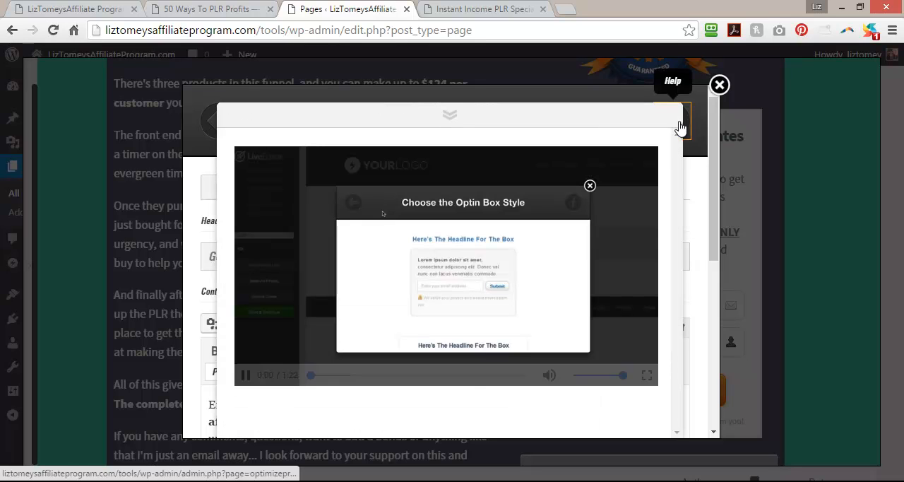
{"action": "left_click", "coordinate": [450, 115]}
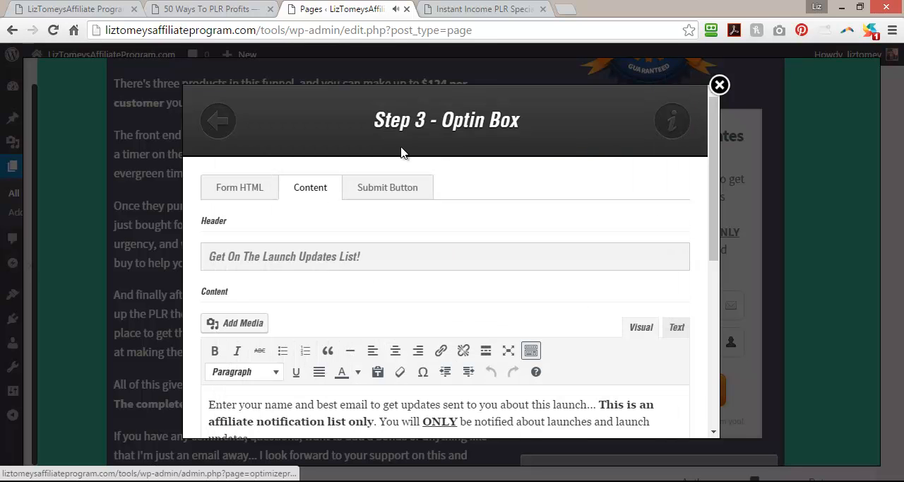
Change the opt-in submit button text to "Update Me" followed by the site owner's first name and an exclamation mark, and apply it.
{"action": "left_click", "coordinate": [378, 195]}
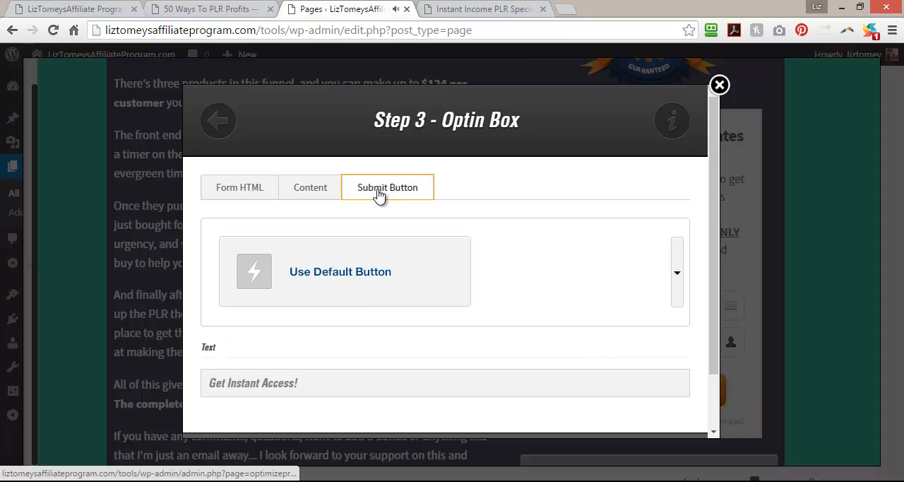
{"action": "left_click_drag", "start_coordinate": [711, 173], "coordinate": [709, 277]}
{"action": "triple_click", "coordinate": [329, 315]}
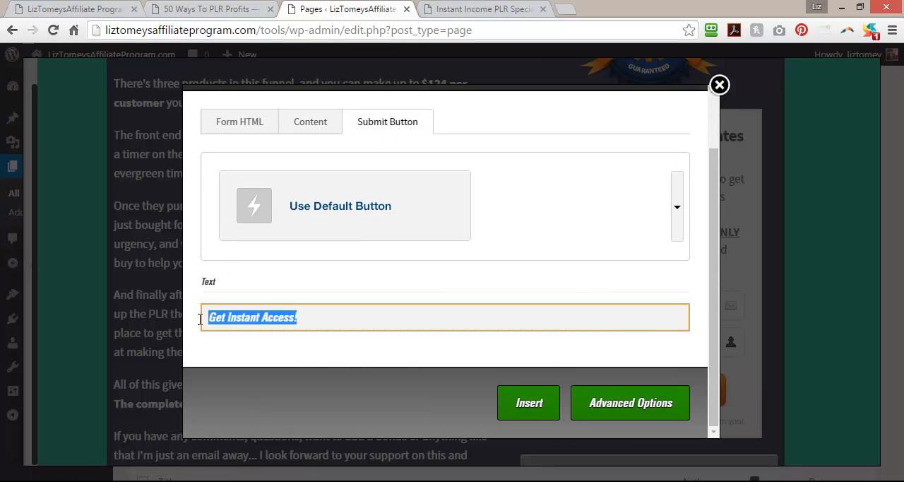
{"action": "left_click", "coordinate": [478, 8]}
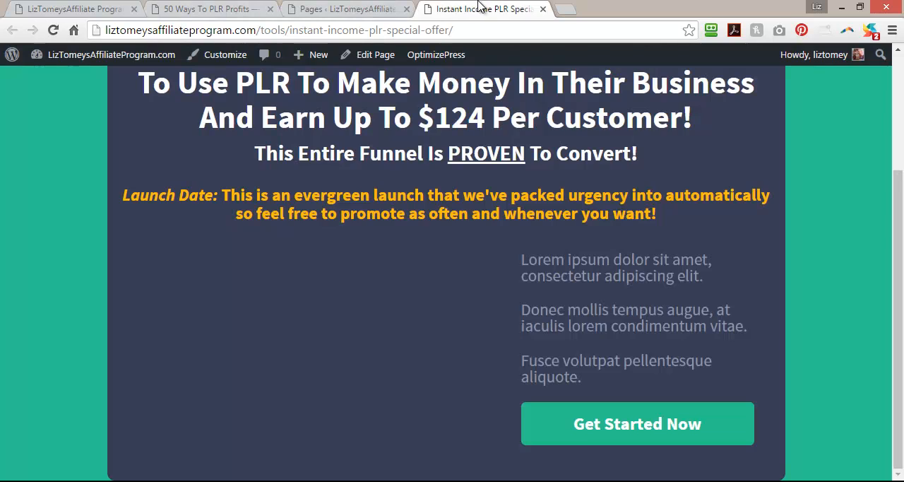
{"action": "left_click", "coordinate": [222, 9]}
{"action": "left_click", "coordinate": [336, 7]}
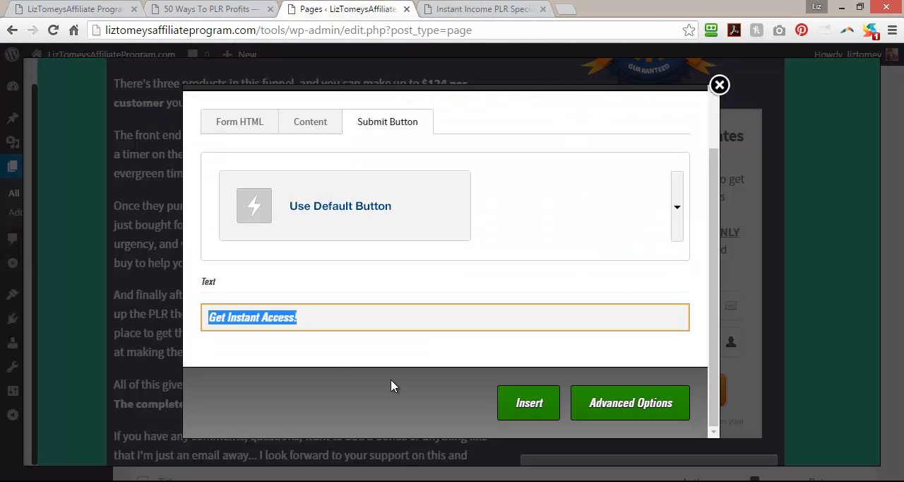
{"action": "type", "text": "Update Me Liz!"}
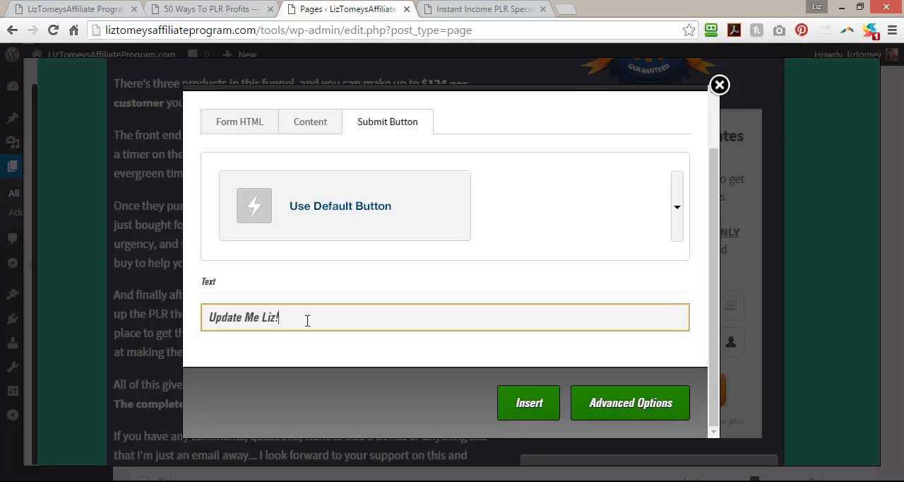
{"action": "left_click", "coordinate": [542, 403]}
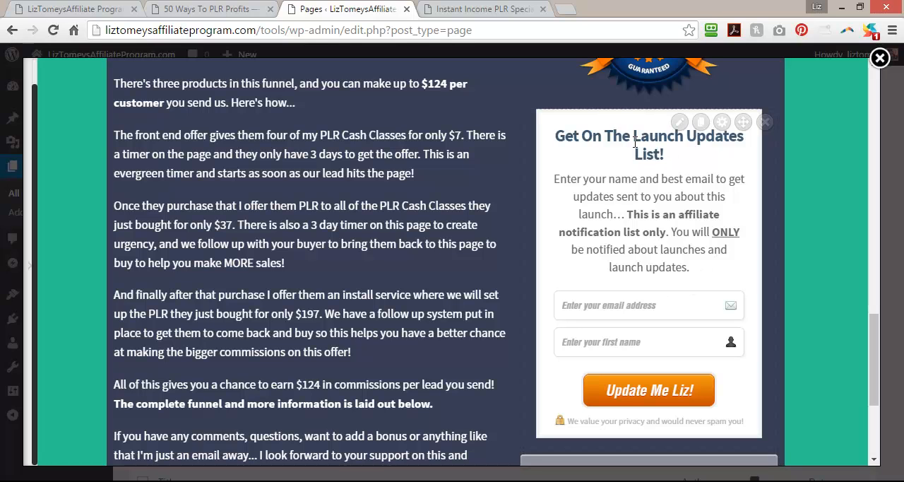
Examine the opt-in box's advanced element settings and how the box sits beside the sales copy.
{"action": "left_click", "coordinate": [722, 122]}
{"action": "scroll", "coordinate": [699, 212], "scroll_direction": "down", "scroll_amount": 2}
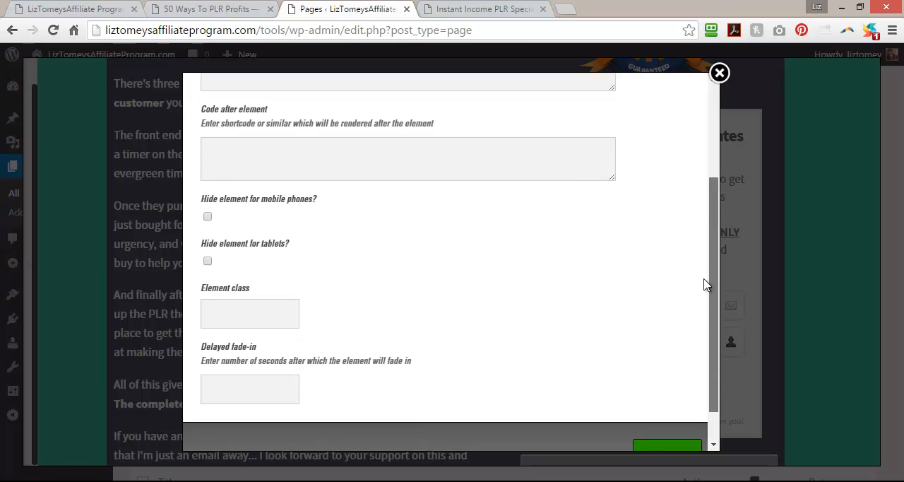
{"action": "scroll", "coordinate": [706, 182], "scroll_direction": "up", "scroll_amount": 2}
{"action": "left_click", "coordinate": [719, 73]}
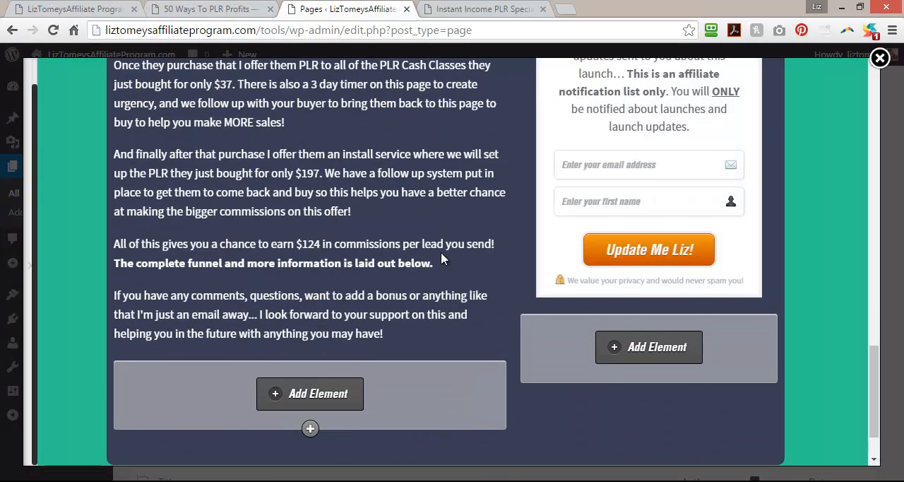
{"action": "scroll", "coordinate": [439, 275], "scroll_direction": "up", "scroll_amount": 4}
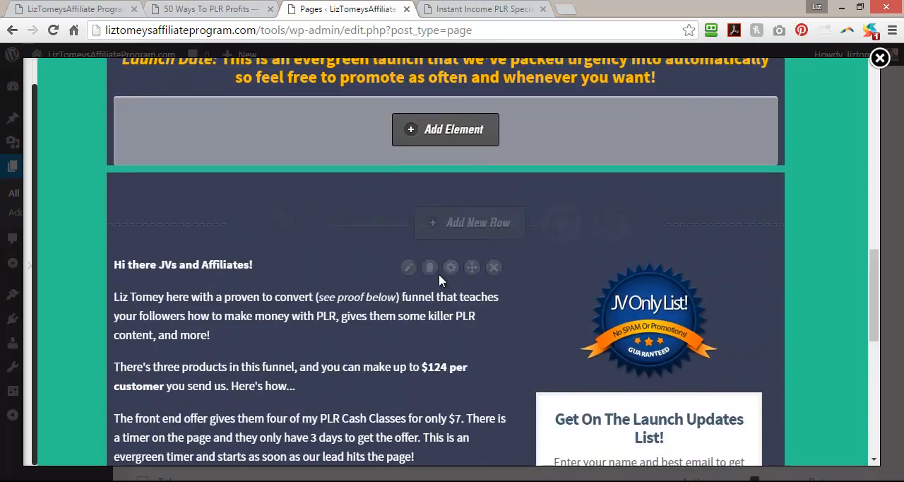
{"action": "scroll", "coordinate": [477, 274], "scroll_direction": "down", "scroll_amount": 3}
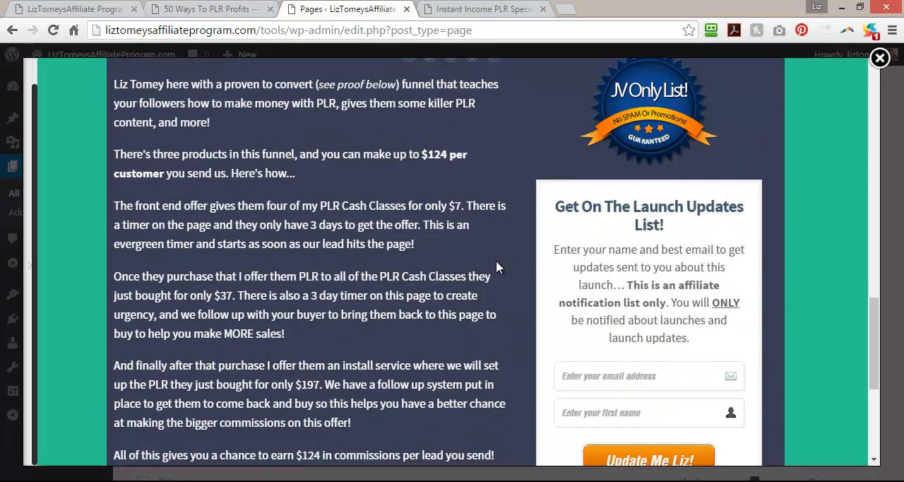
{"action": "scroll", "coordinate": [494, 261], "scroll_direction": "up", "scroll_amount": 2}
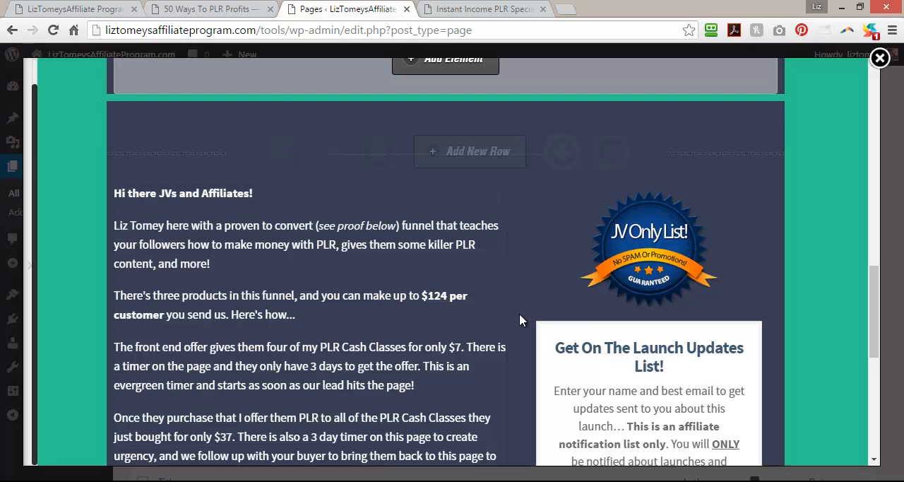
{"action": "scroll", "coordinate": [688, 312], "scroll_direction": "down", "scroll_amount": 3}
Set the opt-in form's email field order to 1 so the name field comes first, and apply the change to the page.
{"action": "left_click", "coordinate": [678, 123]}
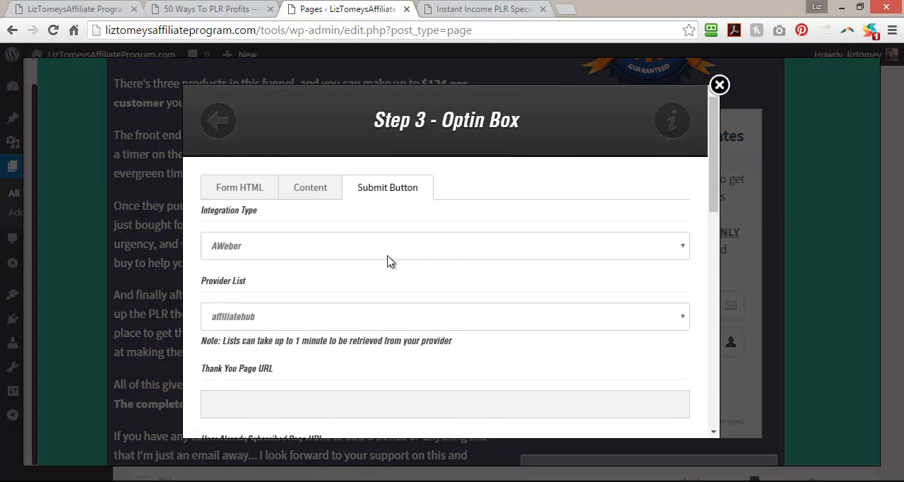
{"action": "left_click", "coordinate": [316, 190]}
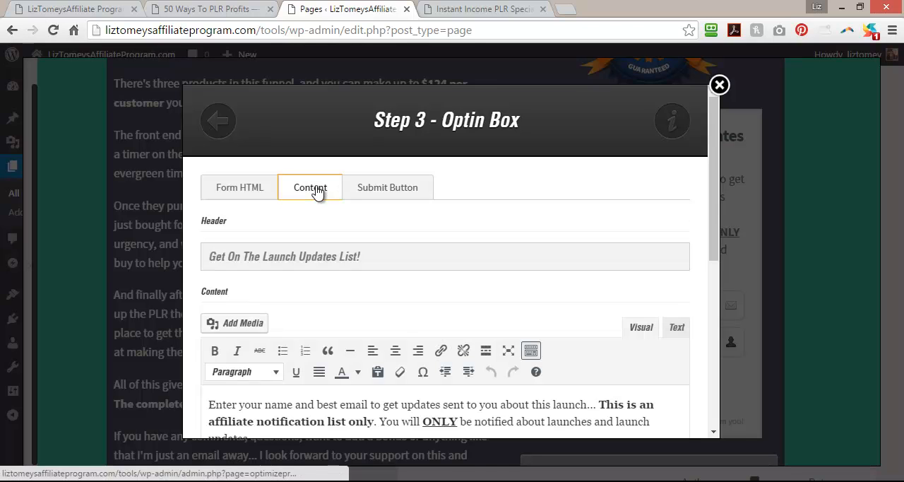
{"action": "scroll", "coordinate": [518, 210], "scroll_direction": "down", "scroll_amount": 3}
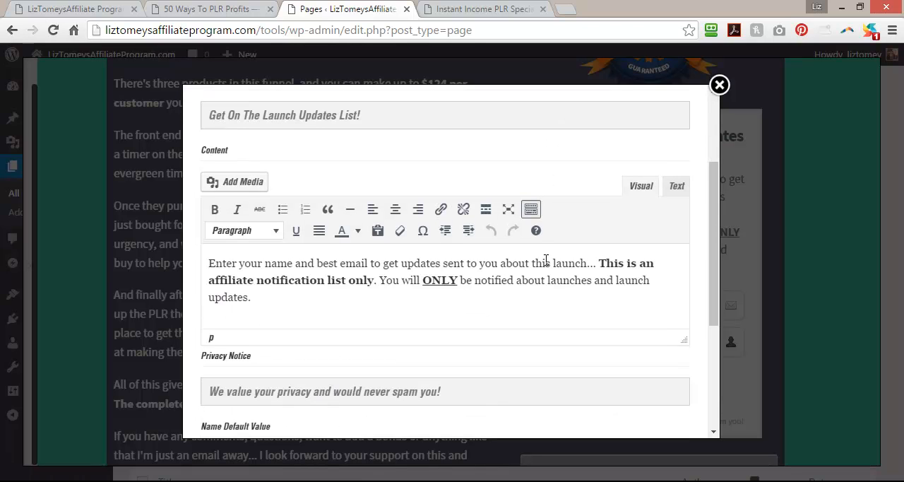
{"action": "scroll", "coordinate": [545, 260], "scroll_direction": "up", "scroll_amount": 2}
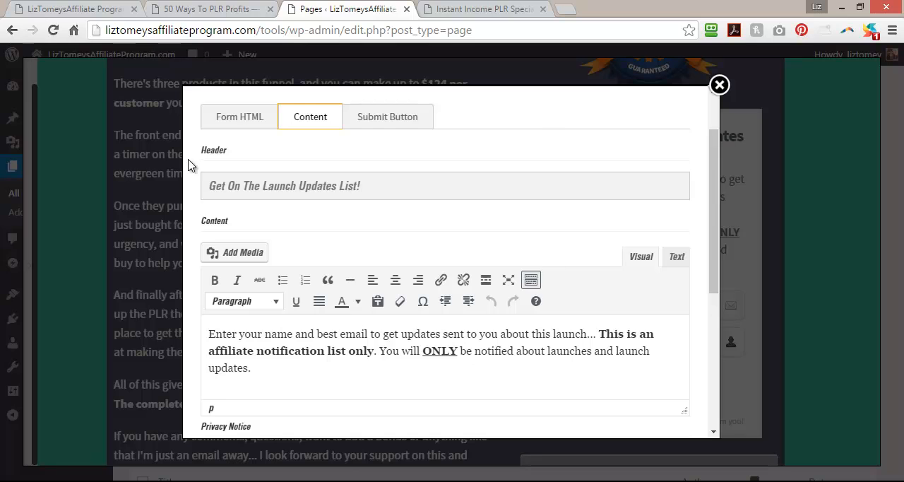
{"action": "scroll", "coordinate": [302, 221], "scroll_direction": "down", "scroll_amount": 5}
{"action": "scroll", "coordinate": [299, 223], "scroll_direction": "up", "scroll_amount": 5}
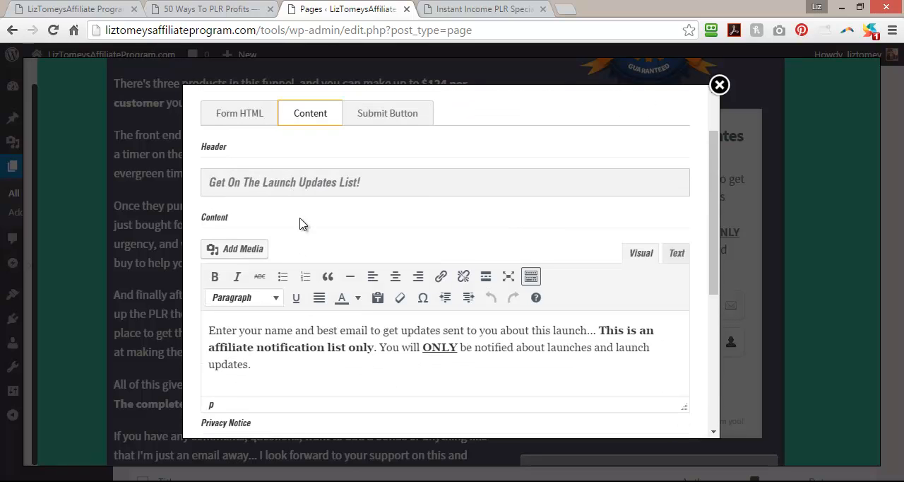
{"action": "left_click", "coordinate": [283, 111]}
{"action": "scroll", "coordinate": [457, 241], "scroll_direction": "down", "scroll_amount": 4}
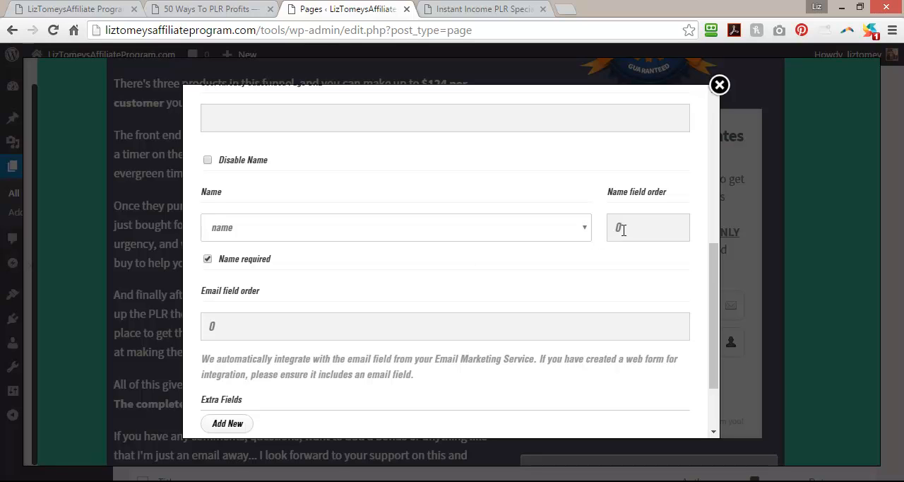
{"action": "left_click", "coordinate": [221, 330]}
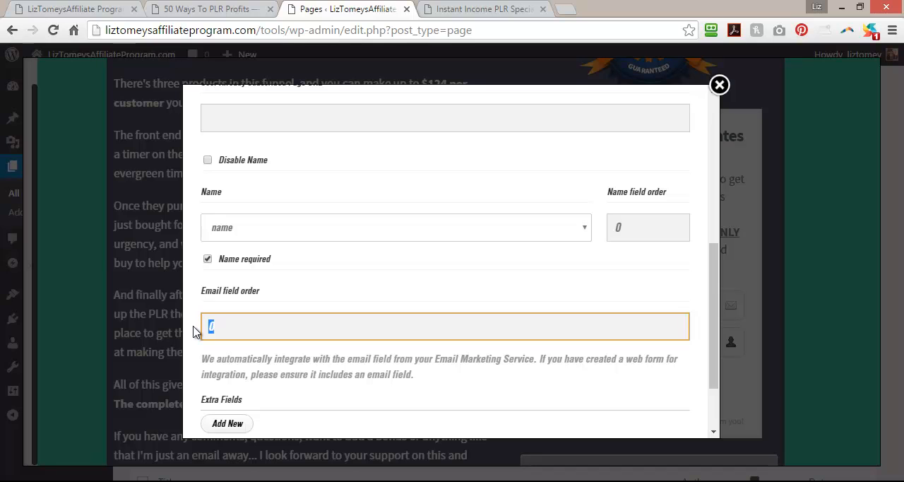
{"action": "left_click_drag", "start_coordinate": [714, 284], "coordinate": [709, 353]}
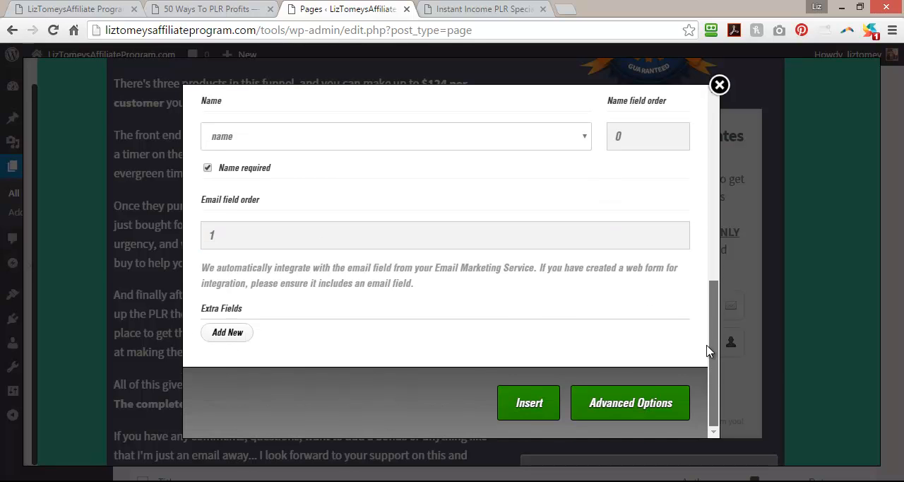
{"action": "left_click", "coordinate": [530, 404]}
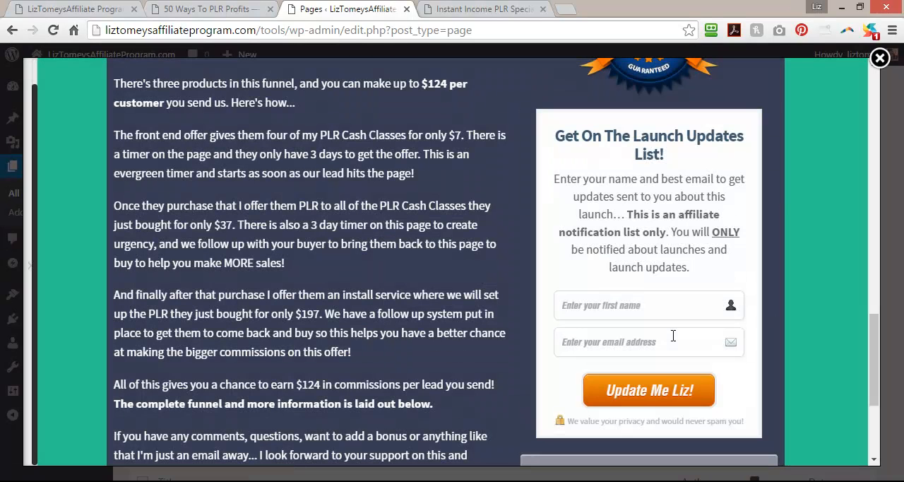
{"action": "left_click", "coordinate": [584, 305]}
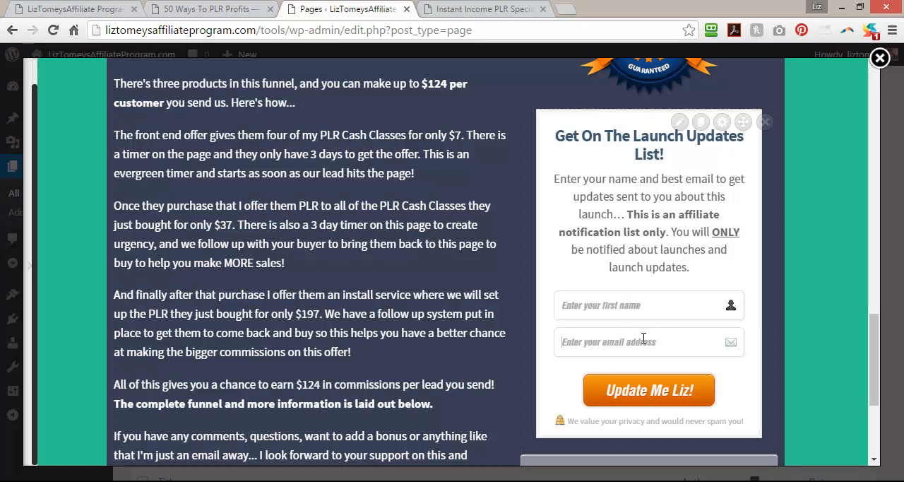
Save the page while staying in the editor, and reload the live Instant Income PLR Special Offer page.
{"action": "scroll", "coordinate": [834, 235], "scroll_direction": "down", "scroll_amount": 3}
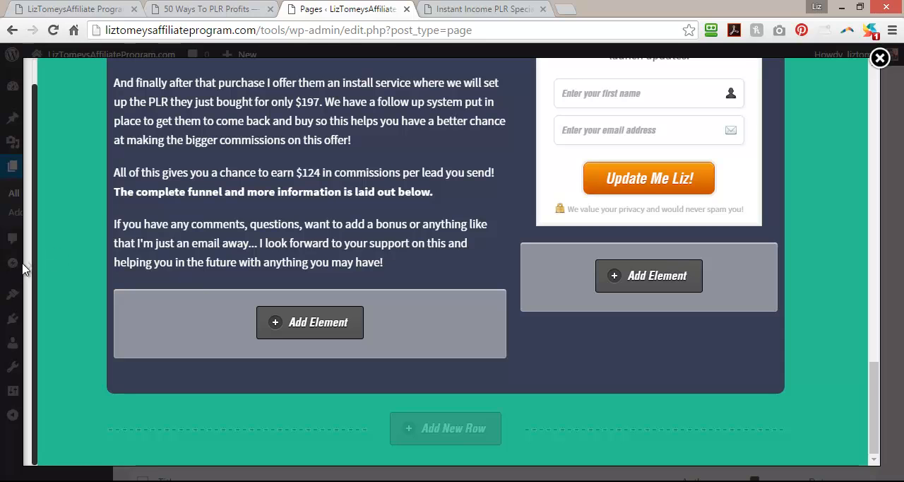
{"action": "mouse_move", "coordinate": [31, 275]}
{"action": "left_click", "coordinate": [91, 438]}
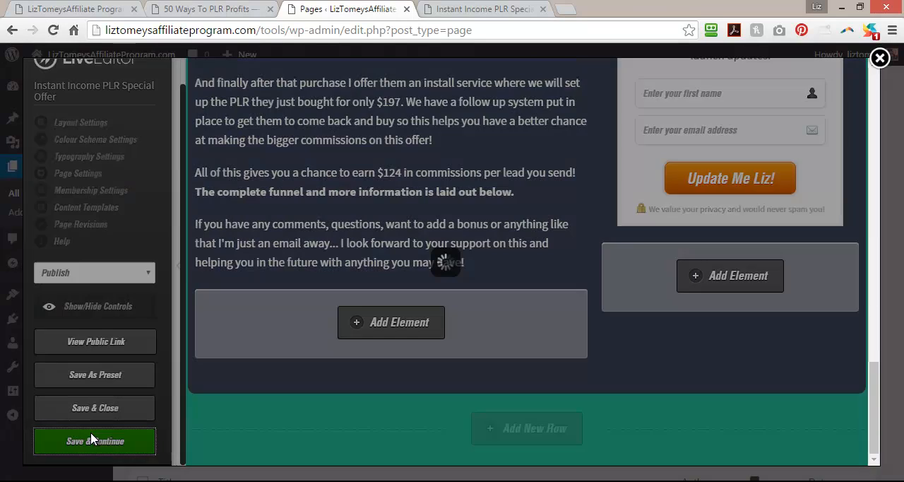
{"action": "left_click", "coordinate": [580, 137]}
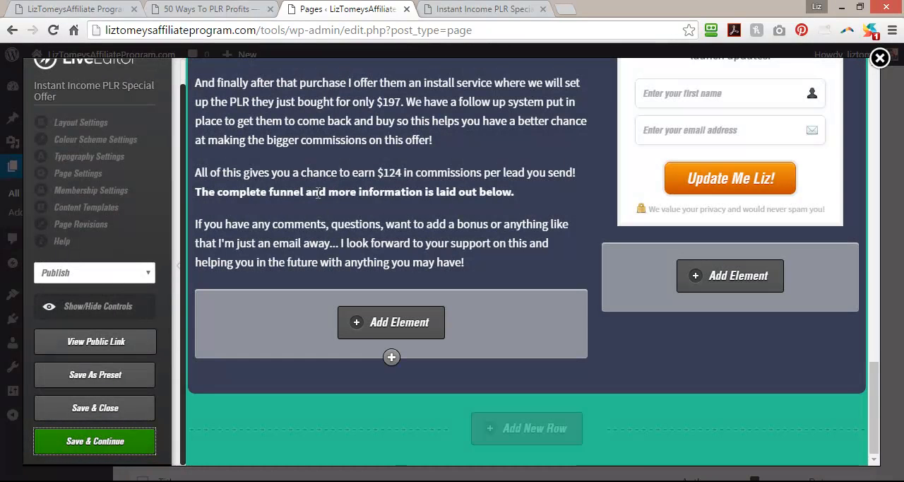
{"action": "left_click", "coordinate": [487, 10]}
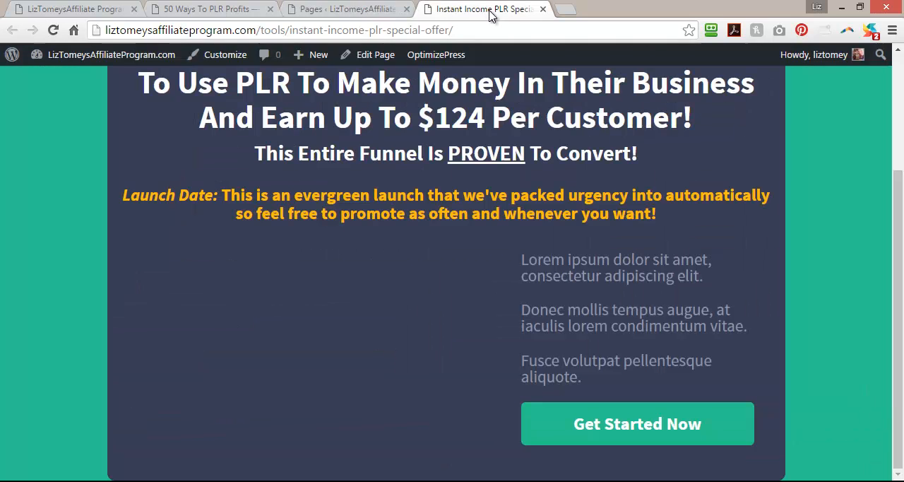
{"action": "left_click", "coordinate": [53, 29]}
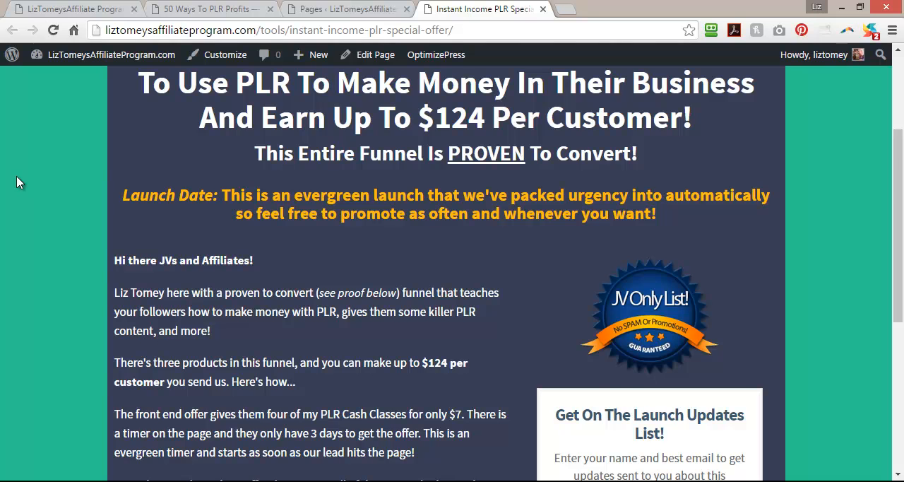
Examine the live page's sales copy, JV badge and opt-in box from the headline down to the page end.
{"action": "scroll", "coordinate": [19, 182], "scroll_direction": "down", "scroll_amount": 2}
{"action": "scroll", "coordinate": [19, 182], "scroll_direction": "up", "scroll_amount": 1}
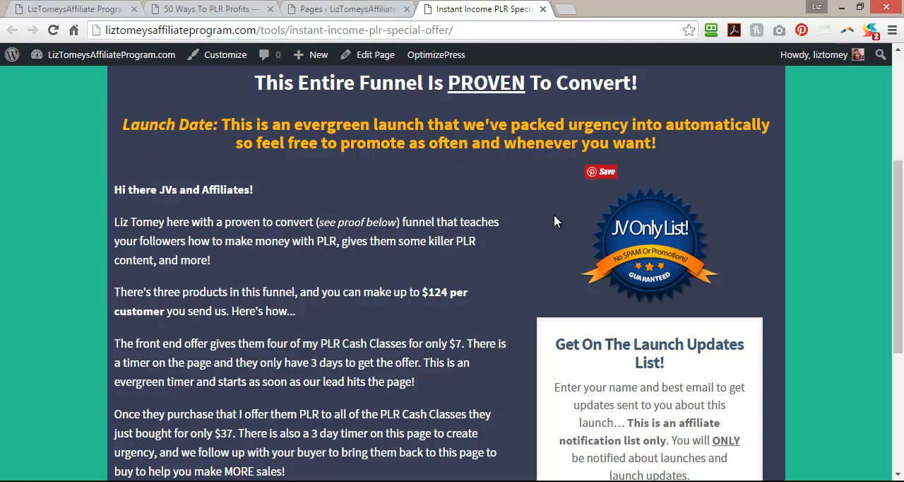
{"action": "scroll", "coordinate": [341, 246], "scroll_direction": "down", "scroll_amount": 4}
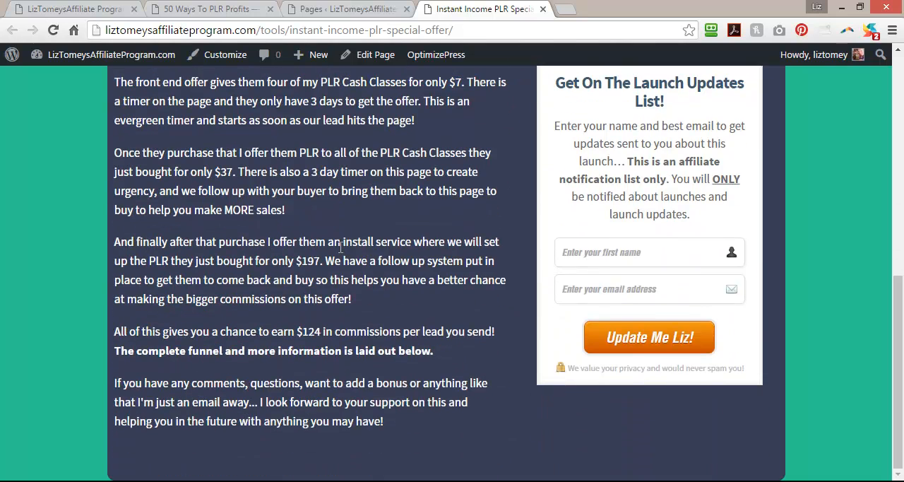
{"action": "scroll", "coordinate": [341, 246], "scroll_direction": "up", "scroll_amount": 10}
In the page editor, mark the row holding the sales copy and opt-in box as full width and update its options.
{"action": "left_click", "coordinate": [350, 8]}
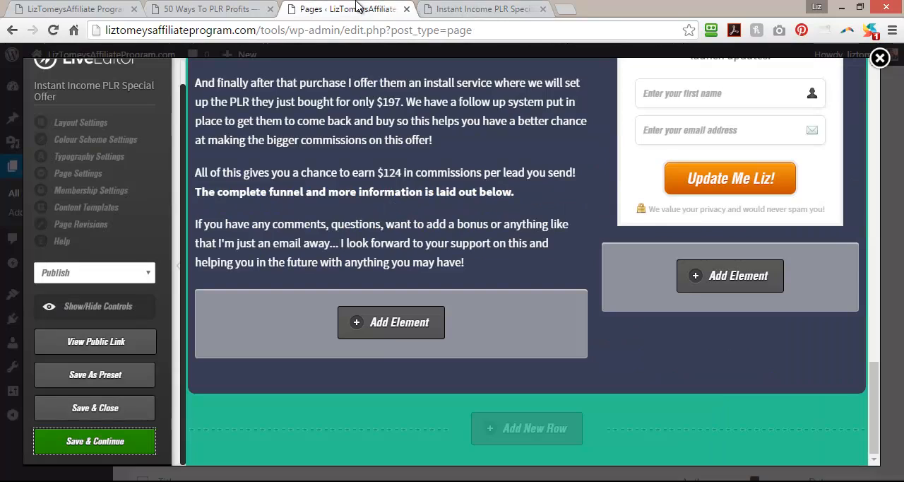
{"action": "scroll", "coordinate": [481, 267], "scroll_direction": "up", "scroll_amount": 5}
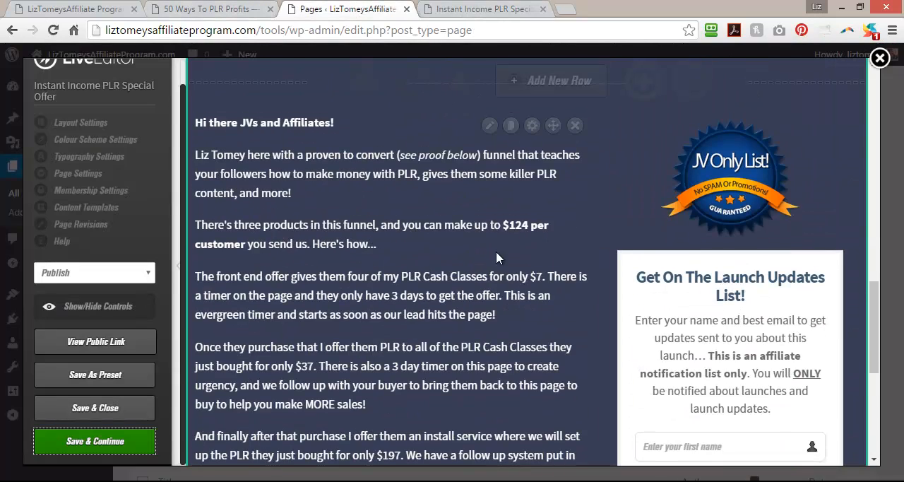
{"action": "scroll", "coordinate": [495, 250], "scroll_direction": "up", "scroll_amount": 3}
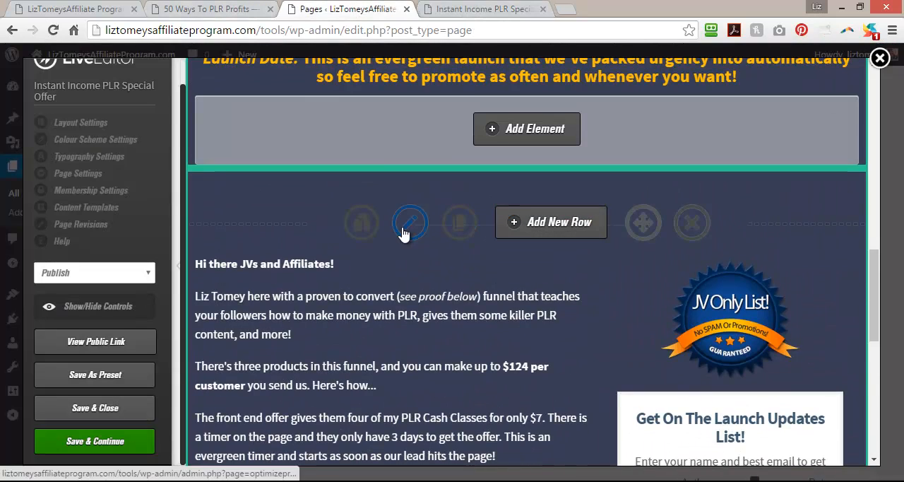
{"action": "left_click", "coordinate": [402, 226]}
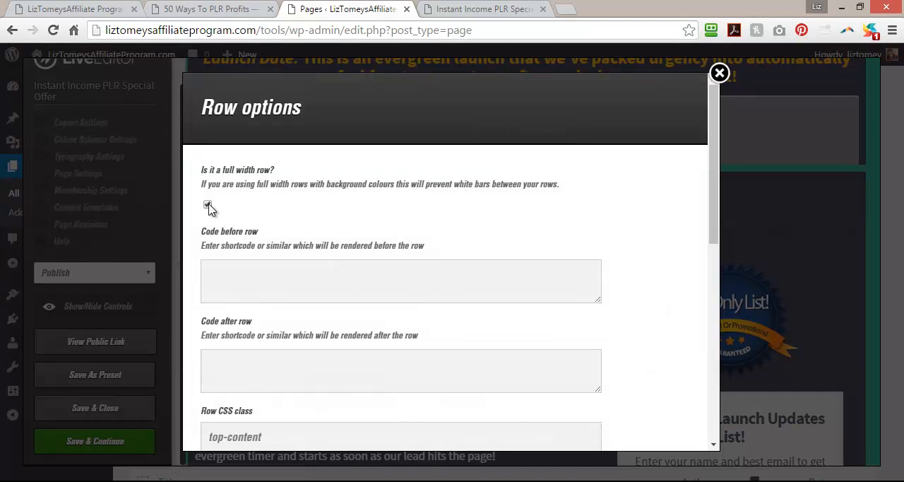
{"action": "left_click_drag", "start_coordinate": [712, 174], "coordinate": [710, 385]}
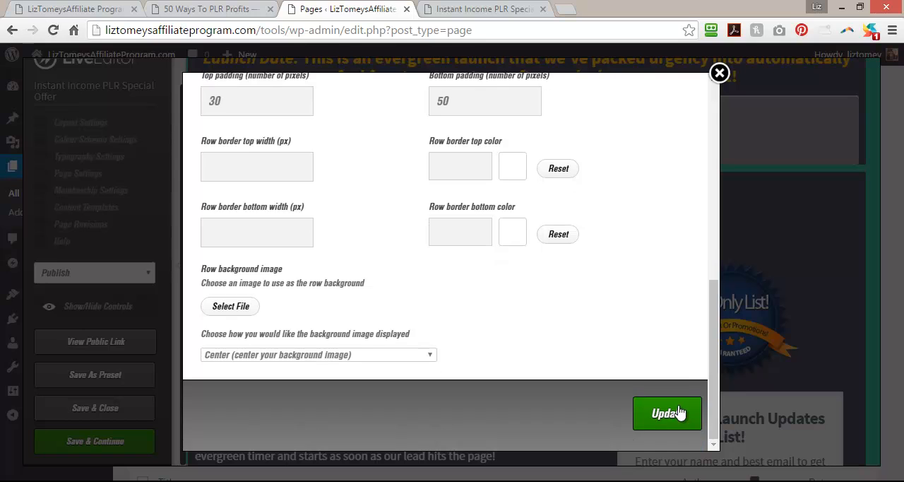
{"action": "left_click", "coordinate": [667, 413]}
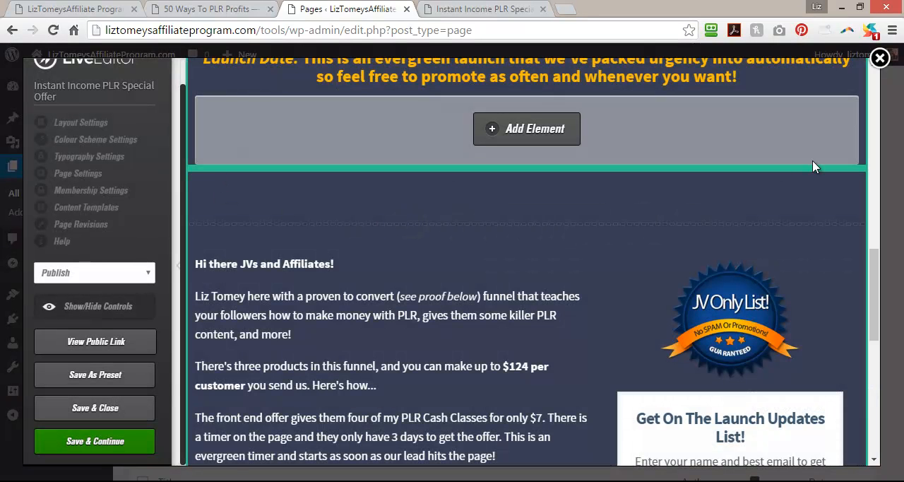
Save the page while staying in the editor, and reload the live page to check how the sales-copy row sits.
{"action": "scroll", "coordinate": [811, 167], "scroll_direction": "up", "scroll_amount": 2}
{"action": "left_click", "coordinate": [94, 444]}
{"action": "left_click", "coordinate": [568, 127]}
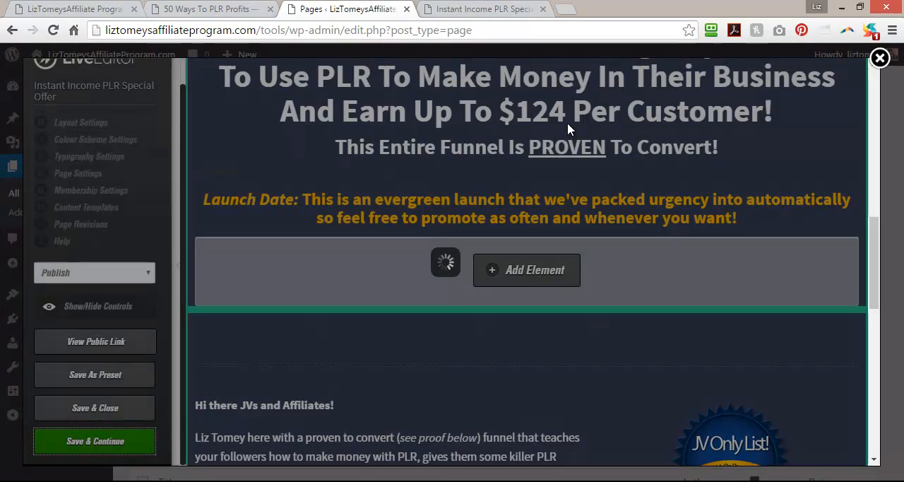
{"action": "left_click", "coordinate": [484, 10]}
{"action": "left_click", "coordinate": [53, 30]}
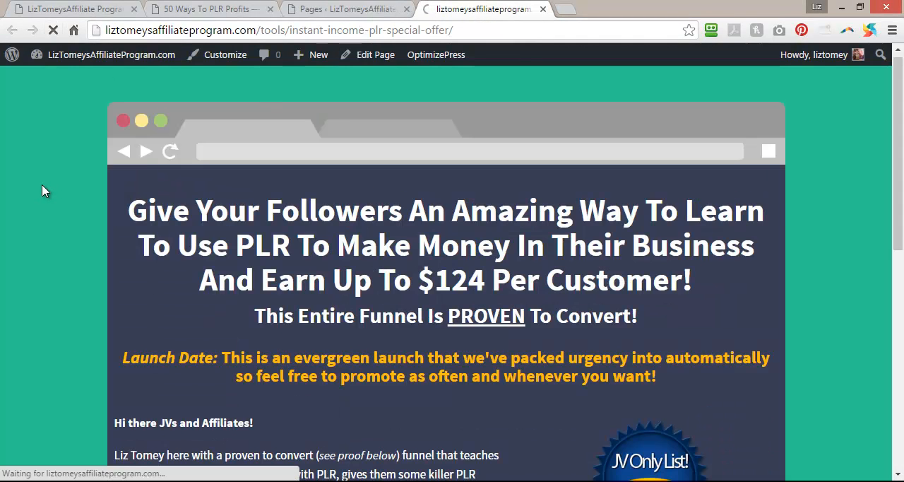
{"action": "scroll", "coordinate": [42, 192], "scroll_direction": "down", "scroll_amount": 4}
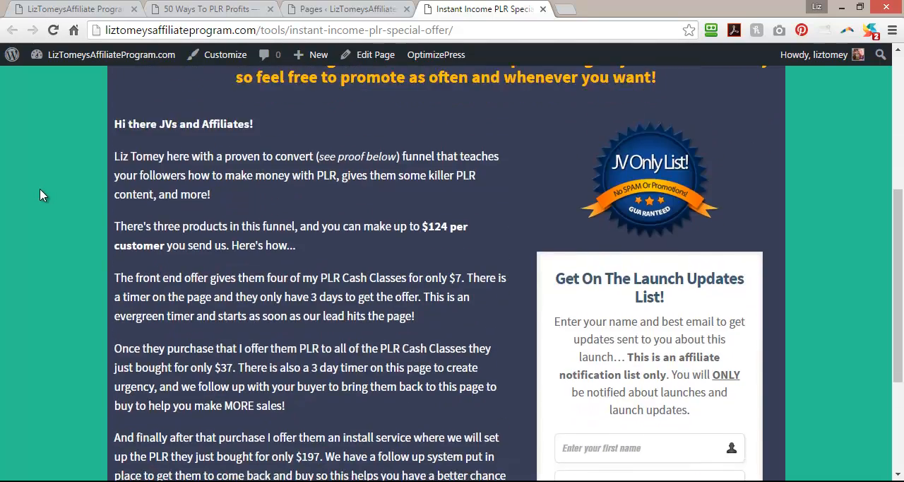
{"action": "scroll", "coordinate": [40, 195], "scroll_direction": "down", "scroll_amount": 3}
{"action": "scroll", "coordinate": [42, 198], "scroll_direction": "up", "scroll_amount": 7}
Save the page once more, reload its live version, and review the spacing between the headline and sales copy.
{"action": "left_click", "coordinate": [318, 7]}
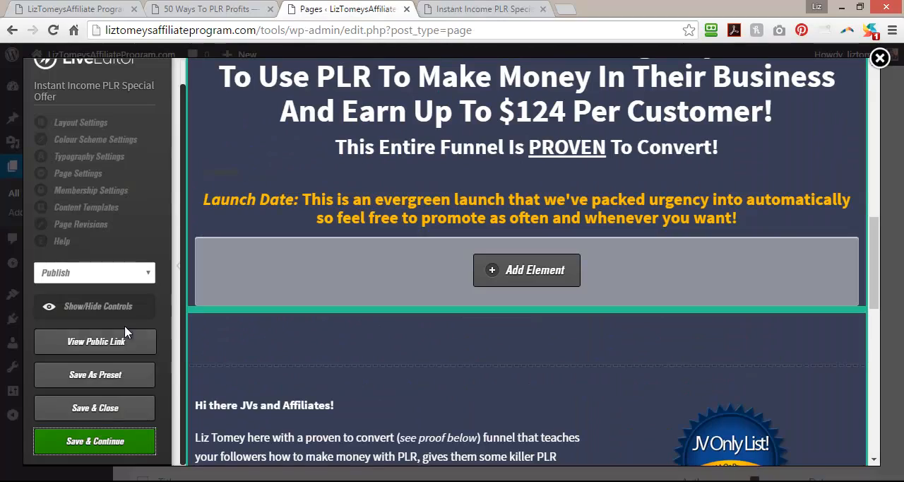
{"action": "left_click", "coordinate": [99, 449]}
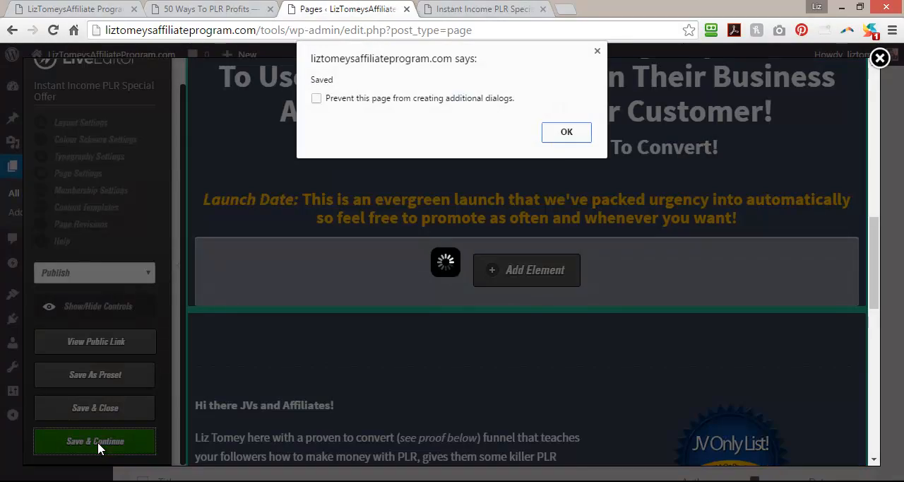
{"action": "left_click", "coordinate": [543, 132]}
{"action": "left_click", "coordinate": [468, 7]}
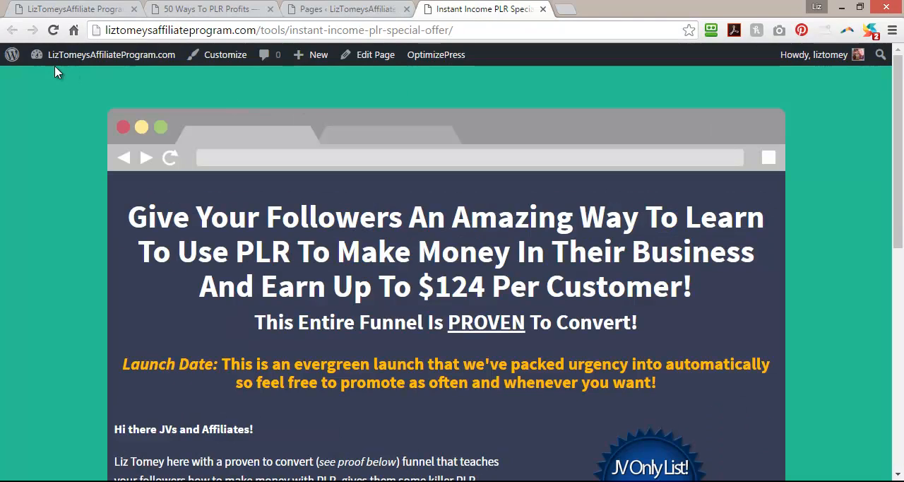
{"action": "left_click", "coordinate": [53, 31]}
{"action": "scroll", "coordinate": [21, 210], "scroll_direction": "down", "scroll_amount": 1}
{"action": "scroll", "coordinate": [22, 211], "scroll_direction": "down", "scroll_amount": 2}
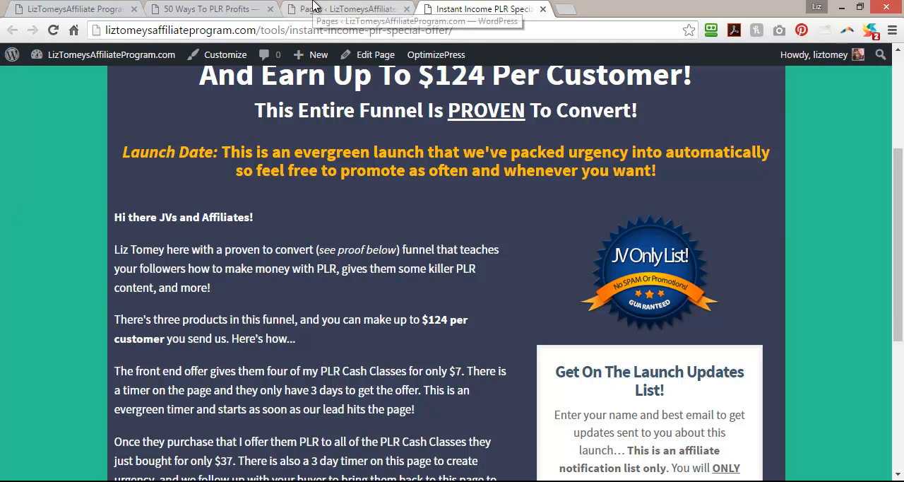
{"action": "scroll", "coordinate": [355, 357], "scroll_direction": "up", "scroll_amount": 2}
{"action": "scroll", "coordinate": [355, 357], "scroll_direction": "up", "scroll_amount": 2}
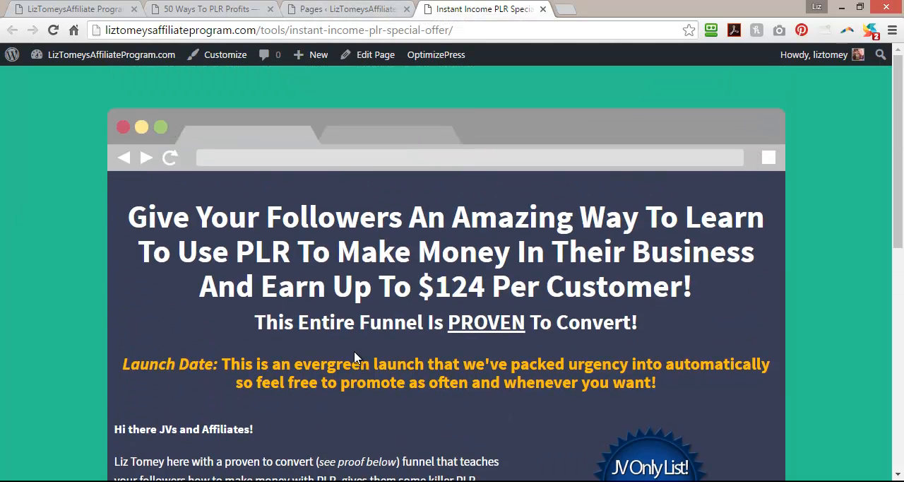
{"action": "scroll", "coordinate": [354, 353], "scroll_direction": "down", "scroll_amount": 2}
Check the headline row's full-width option in the page editor and close its row options without changes.
{"action": "left_click", "coordinate": [315, 7]}
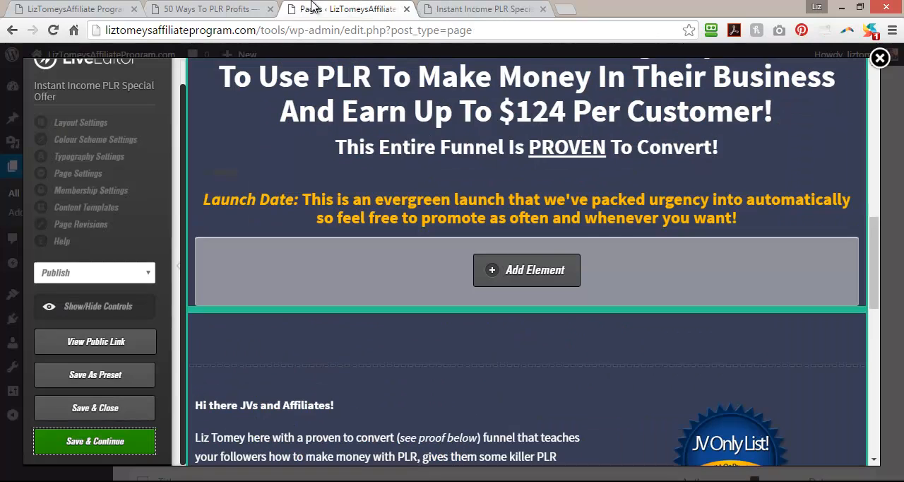
{"action": "scroll", "coordinate": [249, 342], "scroll_direction": "down", "scroll_amount": 2}
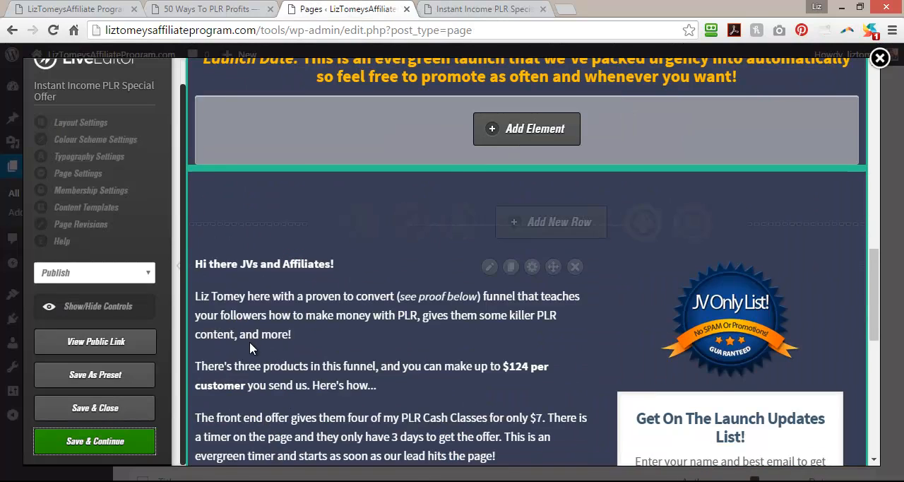
{"action": "scroll", "coordinate": [249, 342], "scroll_direction": "up", "scroll_amount": 3}
{"action": "scroll", "coordinate": [250, 341], "scroll_direction": "up", "scroll_amount": 3}
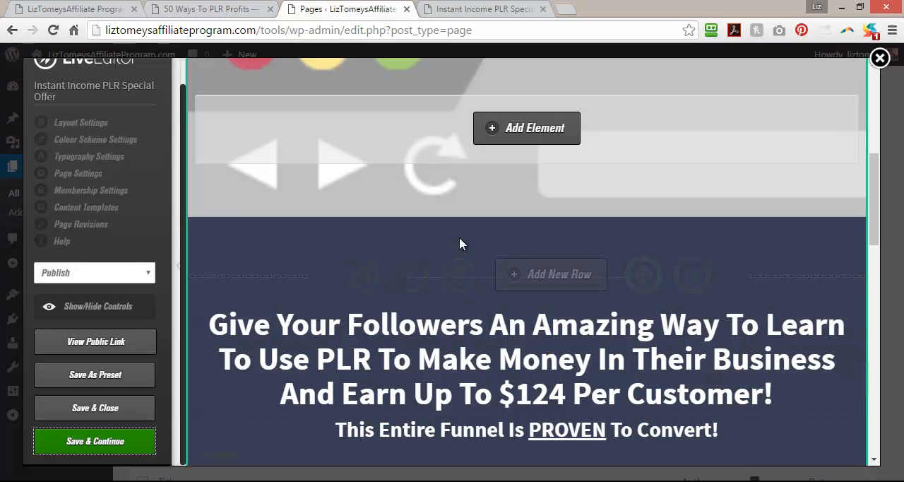
{"action": "left_click", "coordinate": [406, 280]}
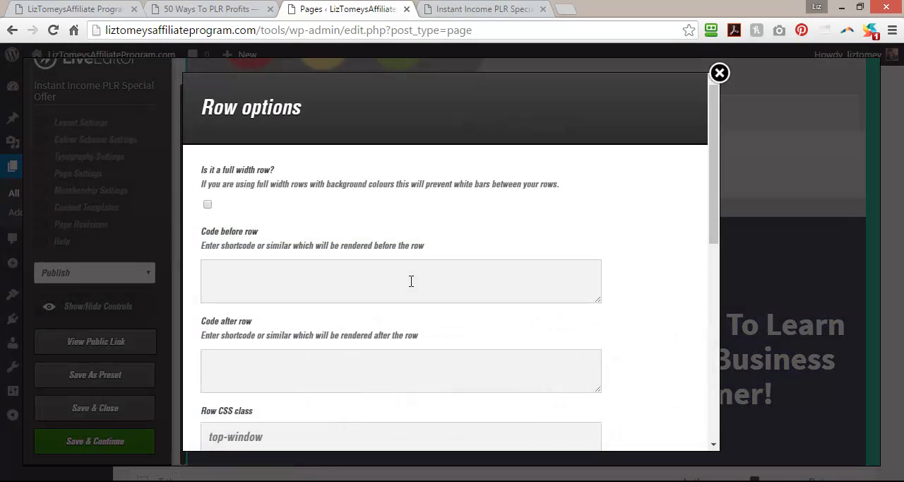
{"action": "left_click", "coordinate": [719, 73]}
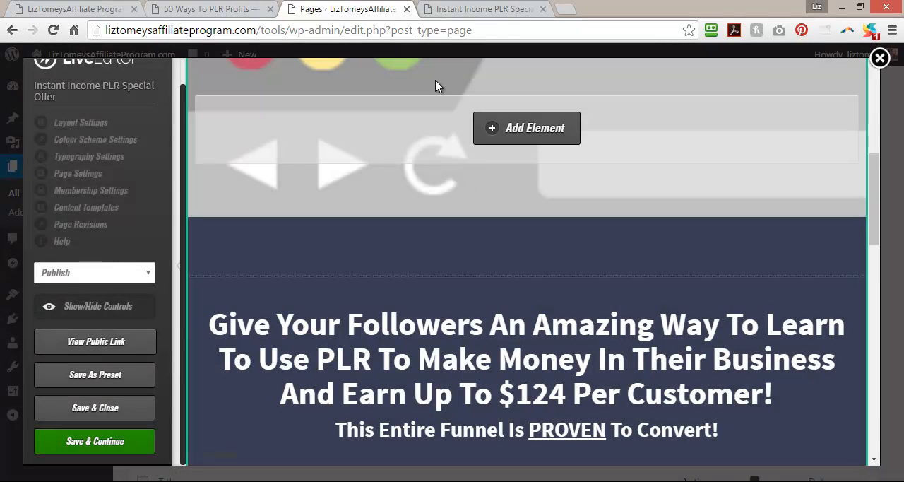
Examine the live page's layout from the headline through the sales copy to the opt-in box and closing paragraph.
{"action": "left_click", "coordinate": [484, 9]}
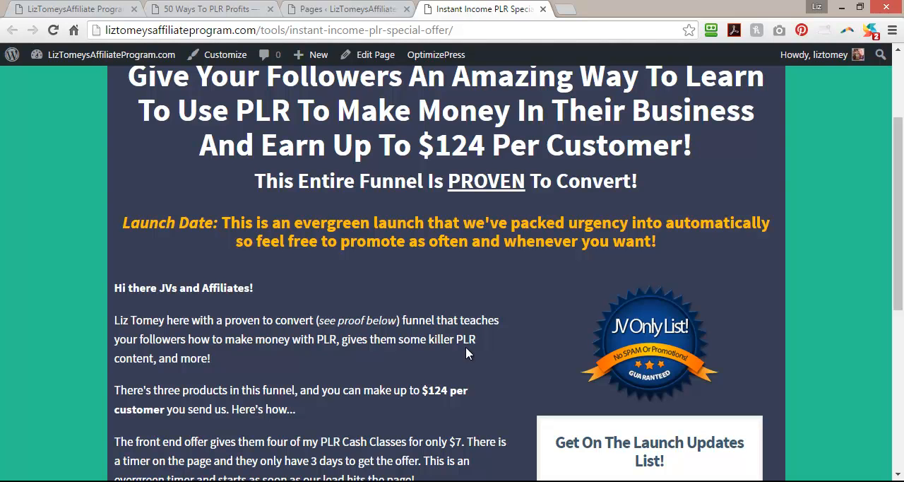
{"action": "scroll", "coordinate": [465, 346], "scroll_direction": "down", "scroll_amount": 2}
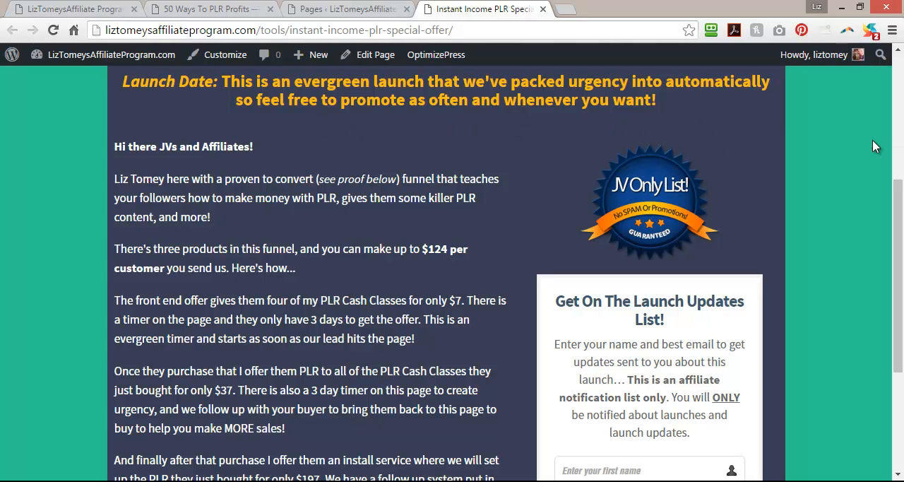
{"action": "scroll", "coordinate": [62, 322], "scroll_direction": "up", "scroll_amount": 4}
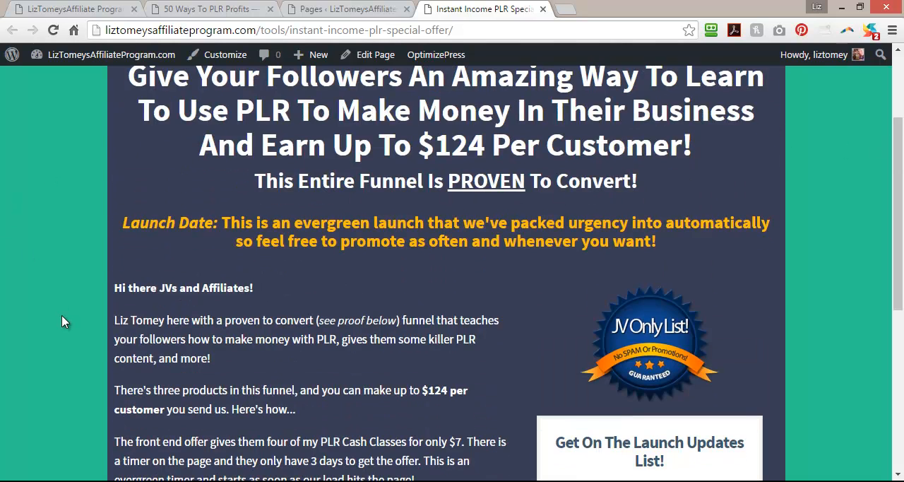
{"action": "scroll", "coordinate": [62, 322], "scroll_direction": "down", "scroll_amount": 3}
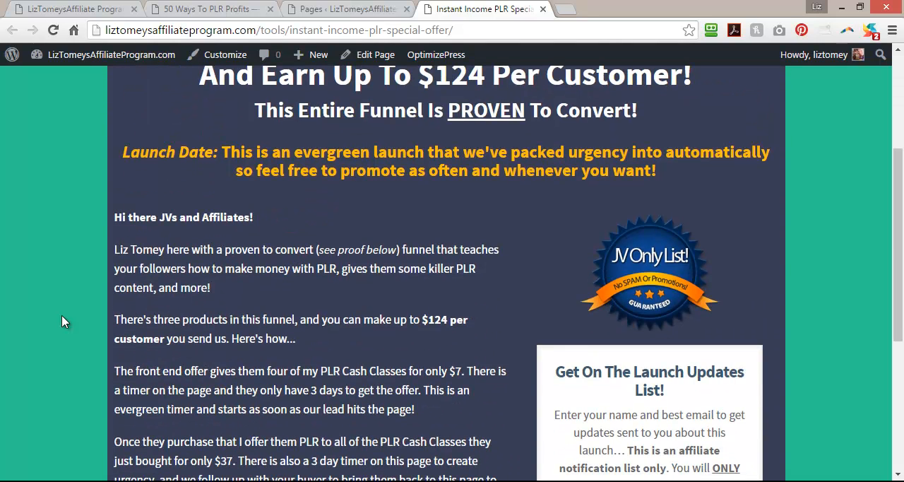
{"action": "scroll", "coordinate": [62, 321], "scroll_direction": "up", "scroll_amount": 1}
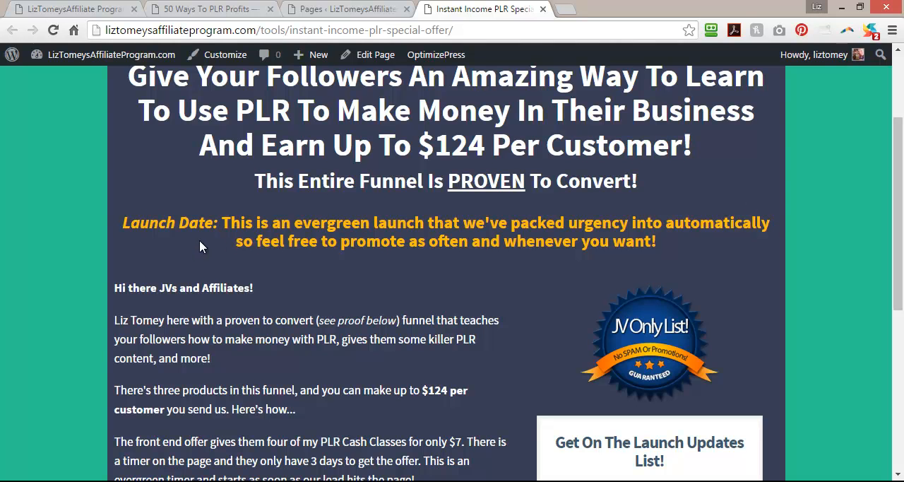
{"action": "scroll", "coordinate": [193, 249], "scroll_direction": "up", "scroll_amount": 2}
{"action": "scroll", "coordinate": [192, 252], "scroll_direction": "down", "scroll_amount": 5}
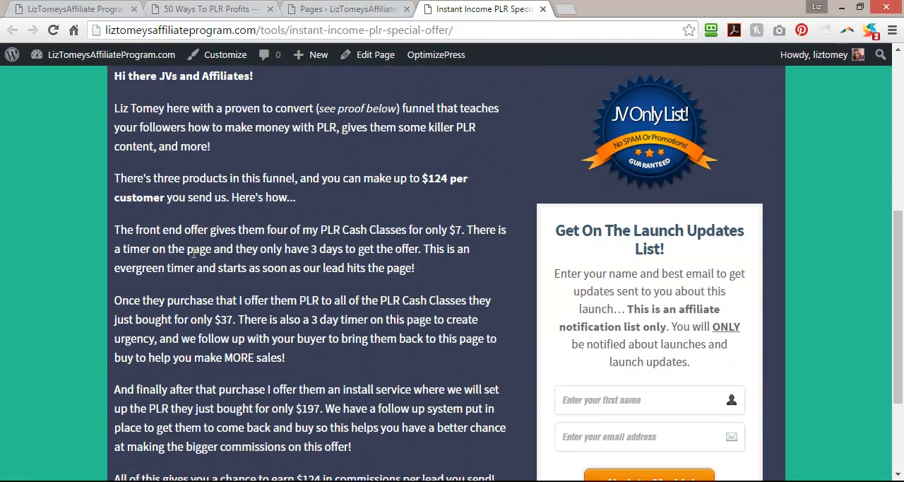
{"action": "scroll", "coordinate": [193, 255], "scroll_direction": "down", "scroll_amount": 2}
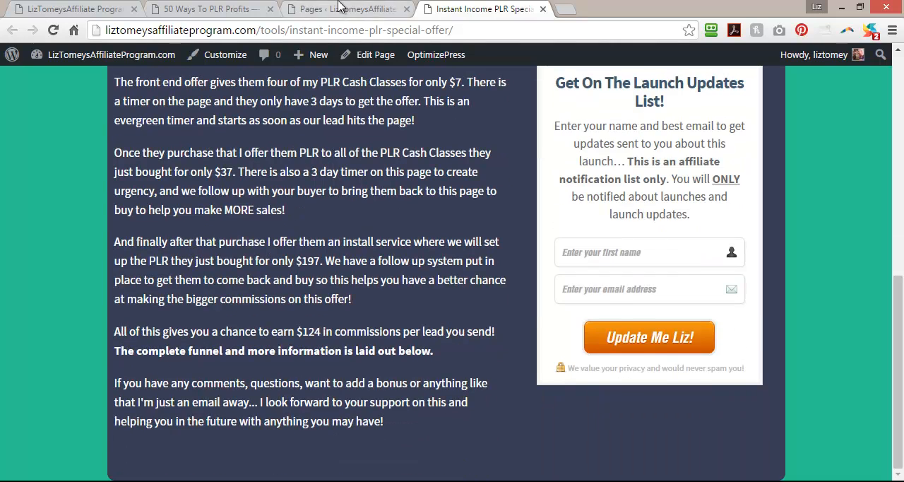
Collapse the page editor's settings sidebar and bring up the layout choices for a new row below the sales-copy row.
{"action": "left_click", "coordinate": [340, 8]}
{"action": "left_click", "coordinate": [178, 265]}
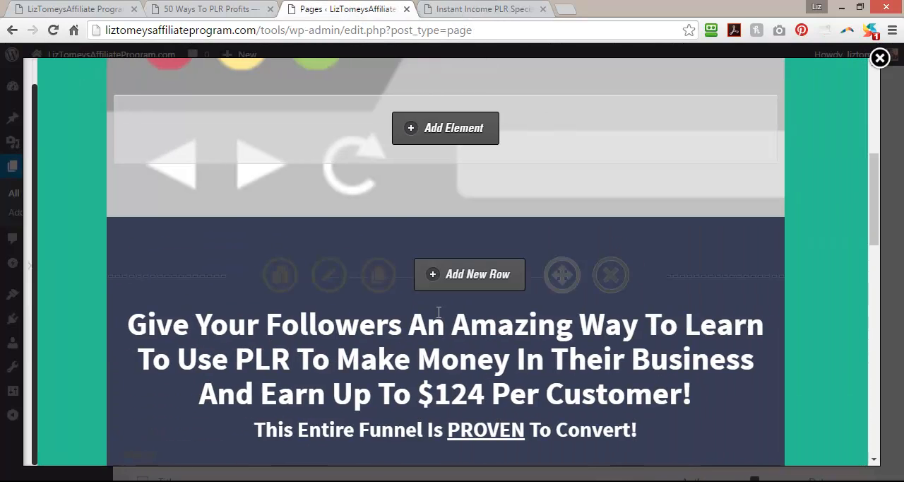
{"action": "scroll", "coordinate": [535, 358], "scroll_direction": "down", "scroll_amount": 10}
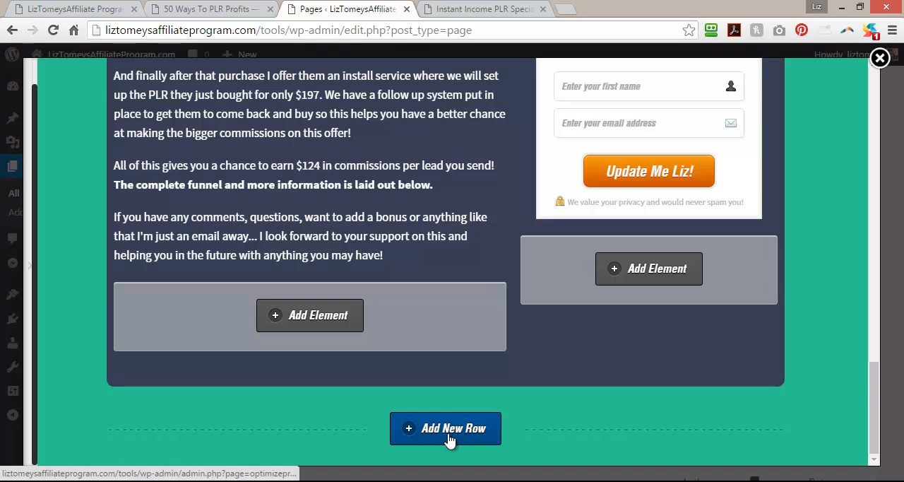
{"action": "left_click", "coordinate": [449, 439]}
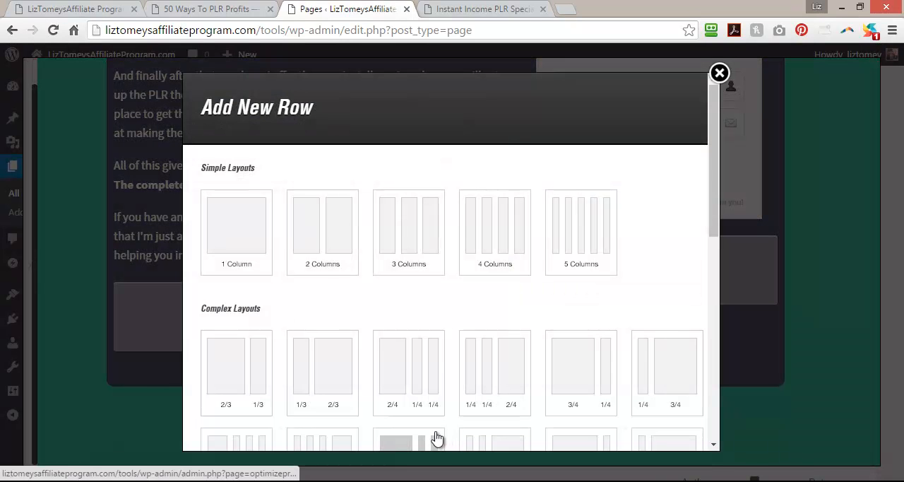
Switch to the pagecopy file in Notepad and highlight "The Sales Funnel Explained..." and then the "SALES FUNNEL GRAPHIC" line, and leave the file.
{"action": "left_click", "coordinate": [627, 480]}
{"action": "scroll", "coordinate": [257, 305], "scroll_direction": "down", "scroll_amount": 3}
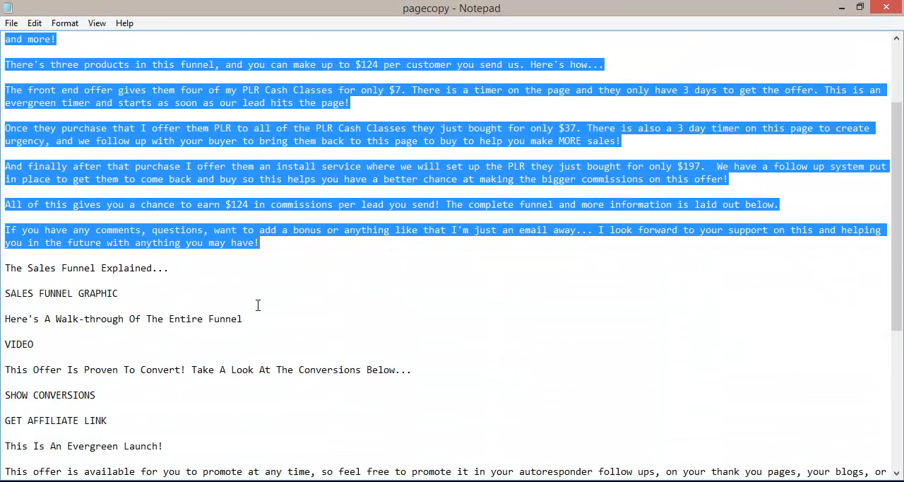
{"action": "left_click_drag", "start_coordinate": [7, 269], "coordinate": [187, 264]}
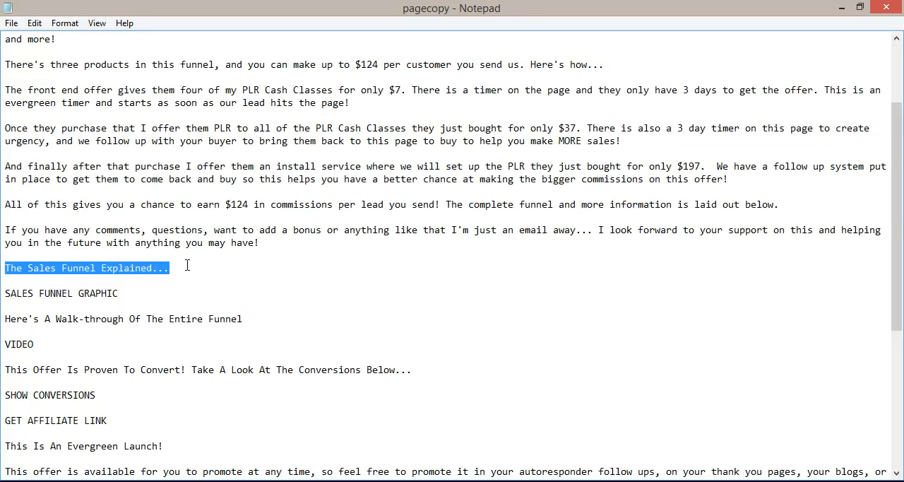
{"action": "left_click_drag", "start_coordinate": [123, 293], "coordinate": [2, 297]}
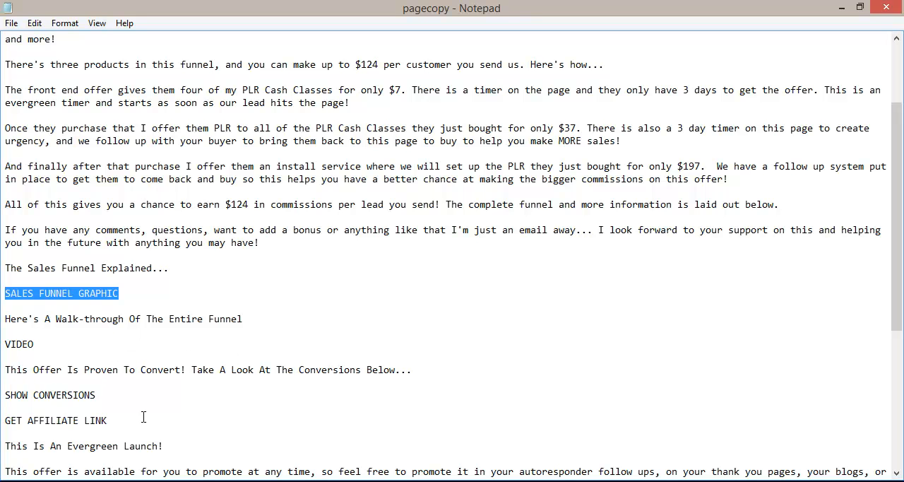
{"action": "key", "text": "alt+Tab"}
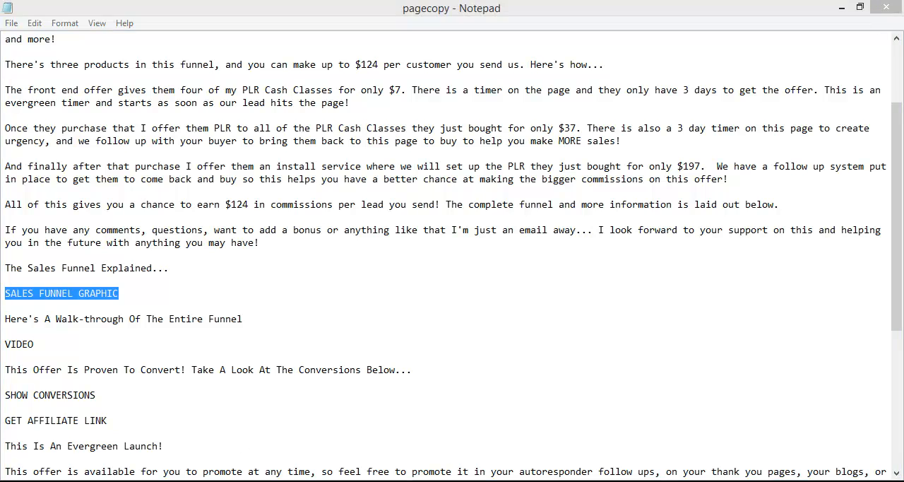
Dismiss the open layout choices and insert a single-column row between the headline row and the sales-copy row.
{"action": "left_click", "coordinate": [719, 72]}
{"action": "scroll", "coordinate": [429, 363], "scroll_direction": "up", "scroll_amount": 10}
{"action": "scroll", "coordinate": [419, 387], "scroll_direction": "down", "scroll_amount": 2}
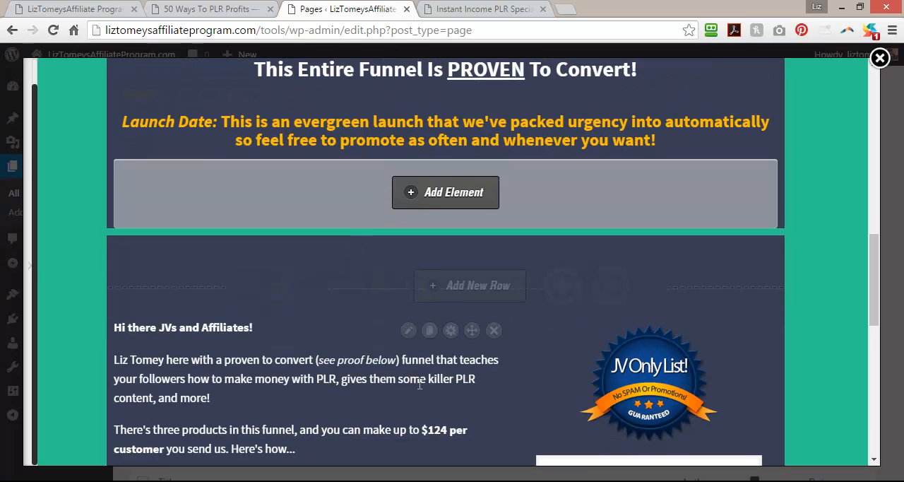
{"action": "left_click", "coordinate": [472, 286]}
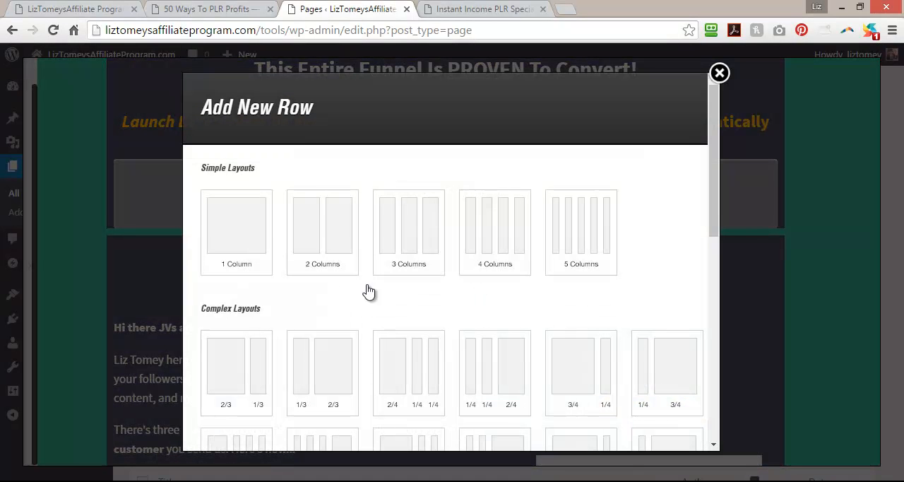
{"action": "left_click_drag", "start_coordinate": [713, 206], "coordinate": [714, 428]}
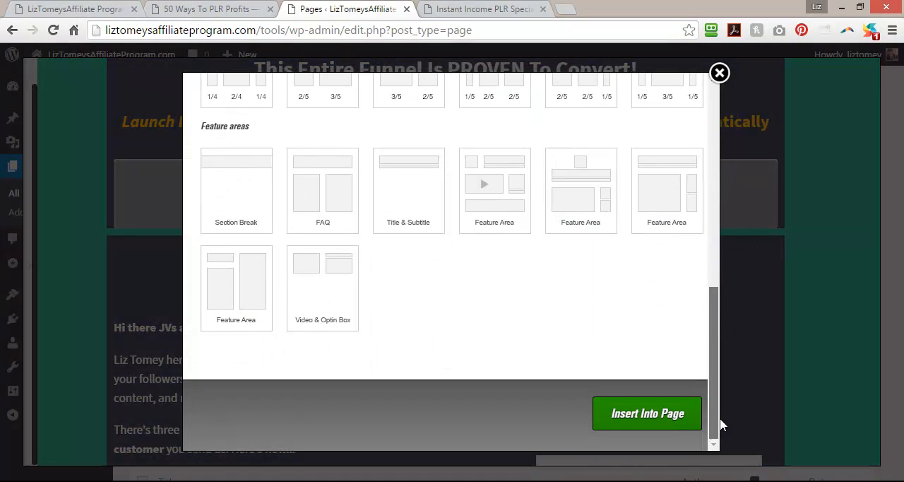
{"action": "left_click", "coordinate": [666, 428]}
{"action": "mouse_move", "coordinate": [466, 284]}
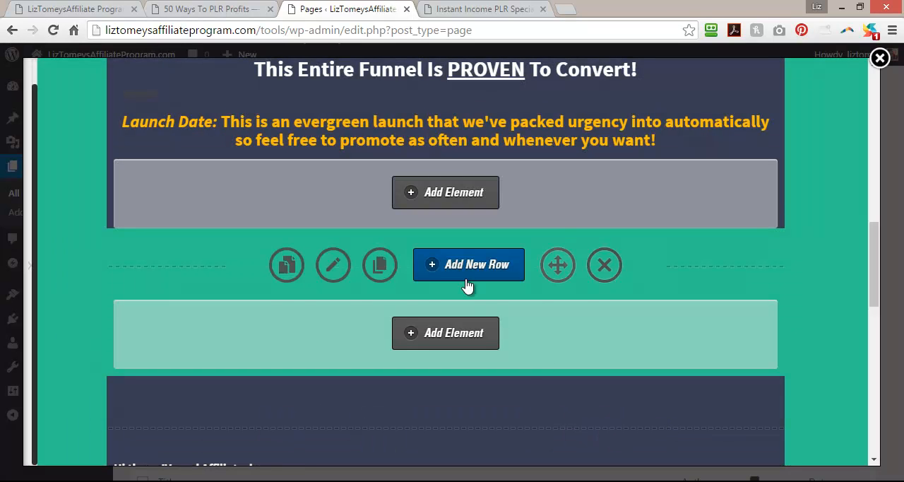
Expand the page editor's settings sidebar and save the page, keeping the editor open.
{"action": "scroll", "coordinate": [363, 318], "scroll_direction": "down", "scroll_amount": 2}
{"action": "scroll", "coordinate": [363, 319], "scroll_direction": "up", "scroll_amount": 2}
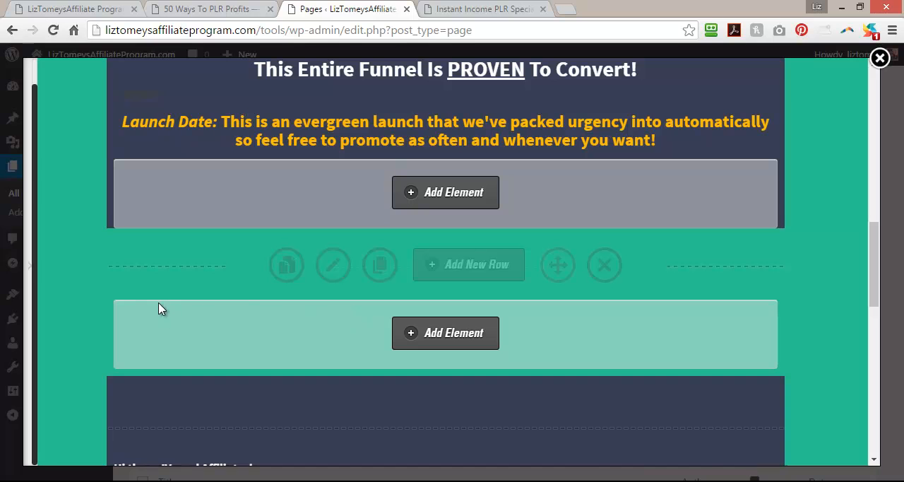
{"action": "scroll", "coordinate": [157, 307], "scroll_direction": "down", "scroll_amount": 2}
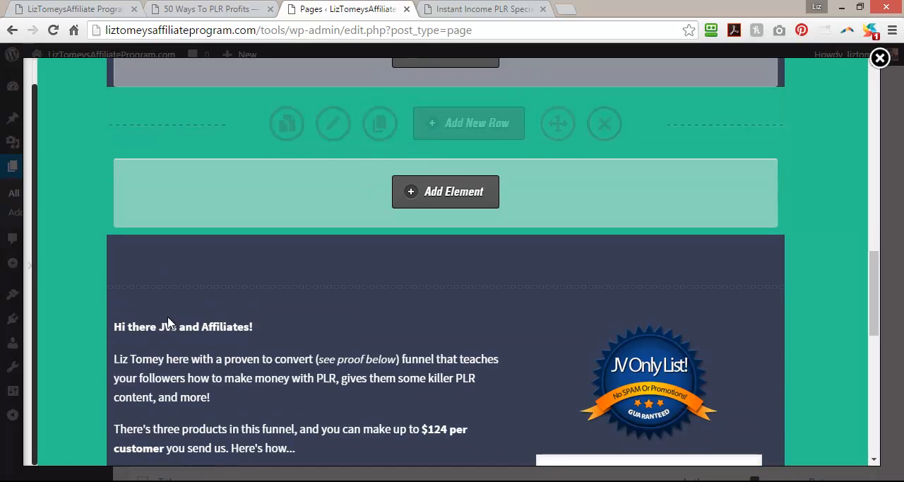
{"action": "left_click", "coordinate": [27, 268]}
{"action": "left_click", "coordinate": [85, 445]}
{"action": "left_click", "coordinate": [566, 134]}
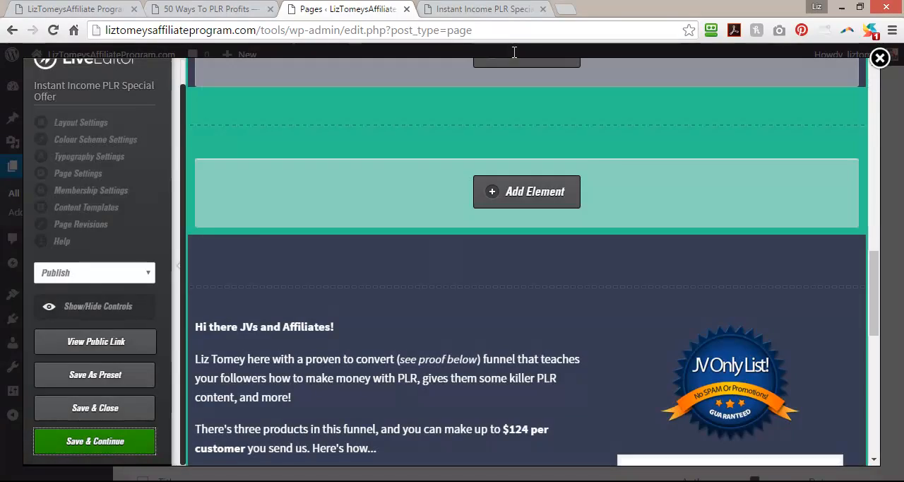
Reload the live Instant Income PLR Special Offer page and examine the area between the headline and the sales copy.
{"action": "key", "text": "ctrl+Tab"}
{"action": "left_click", "coordinate": [52, 30]}
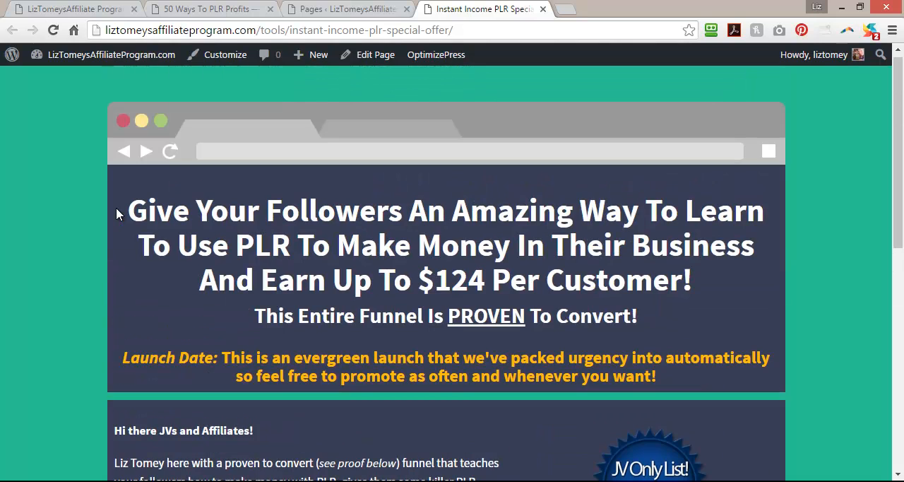
{"action": "scroll", "coordinate": [117, 214], "scroll_direction": "down", "scroll_amount": 1}
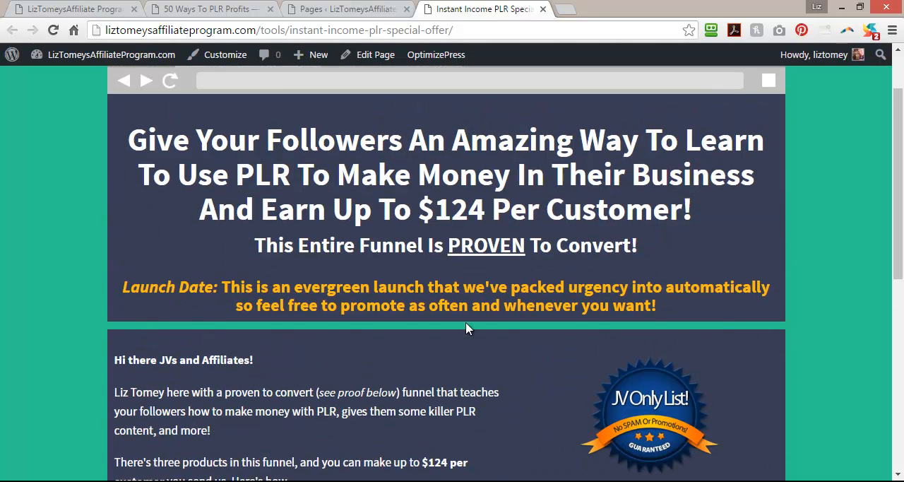
{"action": "scroll", "coordinate": [831, 300], "scroll_direction": "down", "scroll_amount": 3}
{"action": "scroll", "coordinate": [829, 302], "scroll_direction": "up", "scroll_amount": 2}
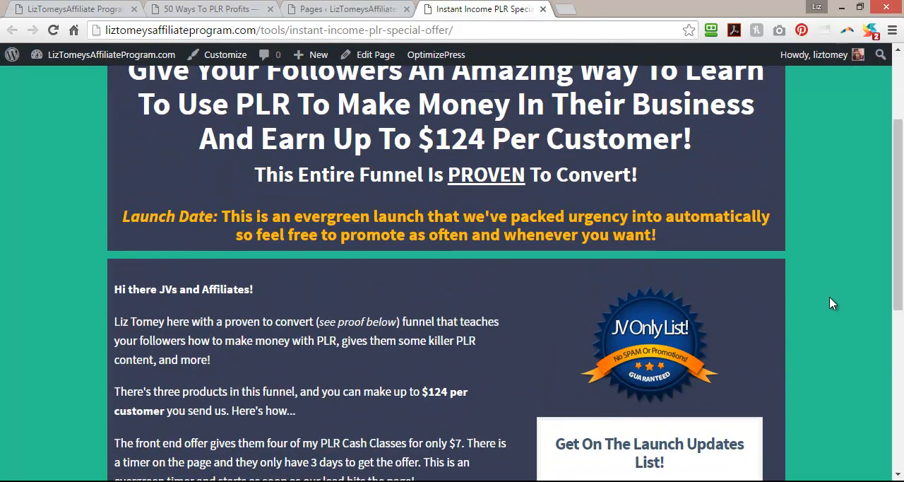
Return to the page editor, search the elements for "button" and choose the Button element for the new empty row.
{"action": "left_click", "coordinate": [365, 7]}
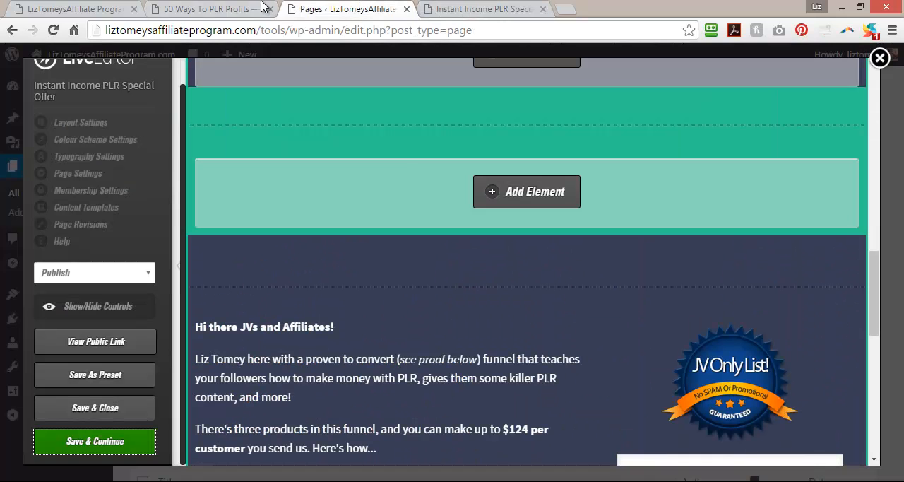
{"action": "left_click", "coordinate": [550, 200]}
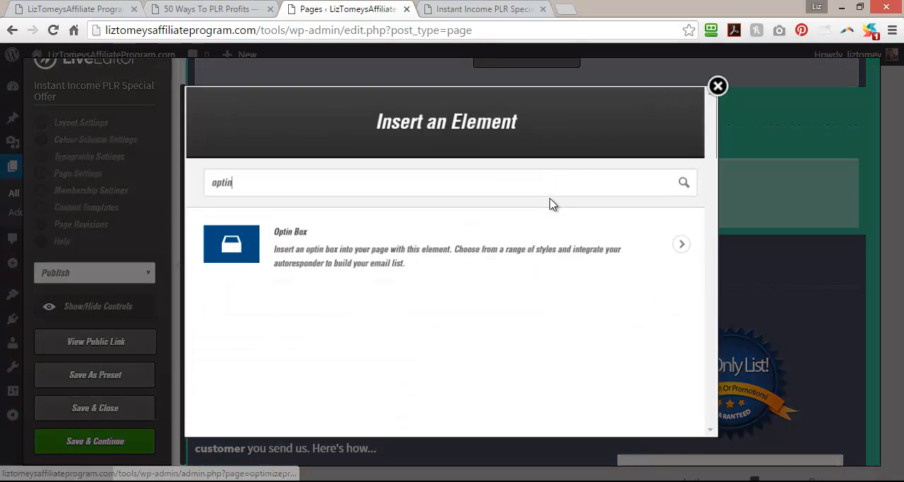
{"action": "left_click_drag", "start_coordinate": [261, 182], "coordinate": [179, 187]}
{"action": "type", "text": "button"}
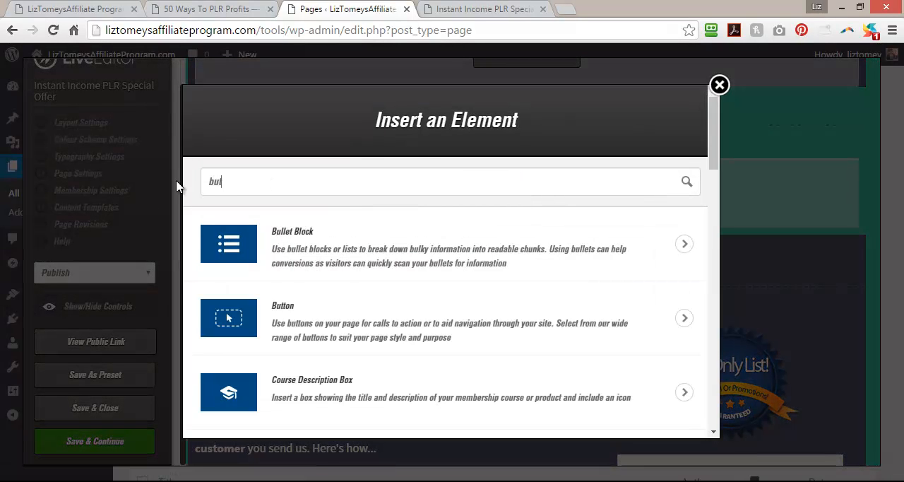
{"action": "left_click", "coordinate": [382, 254]}
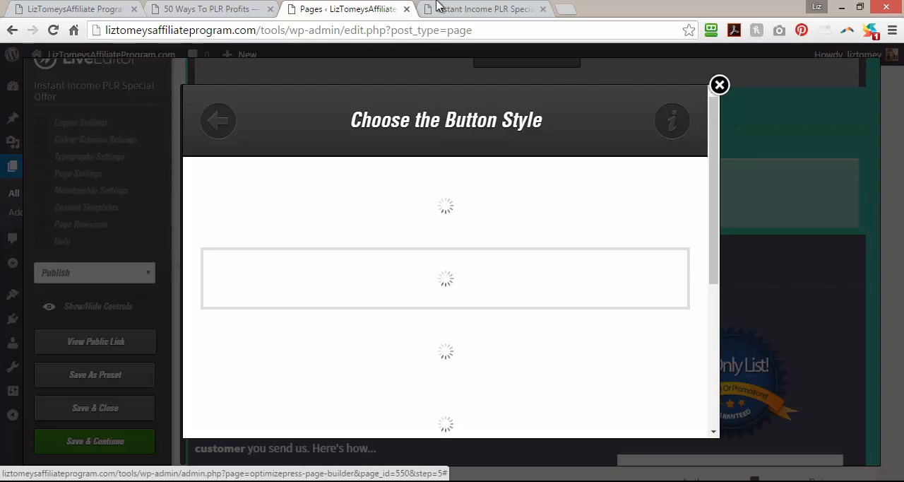
Check the affiliate-link button on the 50 Ways To PLR Profits page and choose the first, yellow button style in the page editor.
{"action": "left_click", "coordinate": [204, 9]}
{"action": "scroll", "coordinate": [331, 268], "scroll_direction": "down", "scroll_amount": 20}
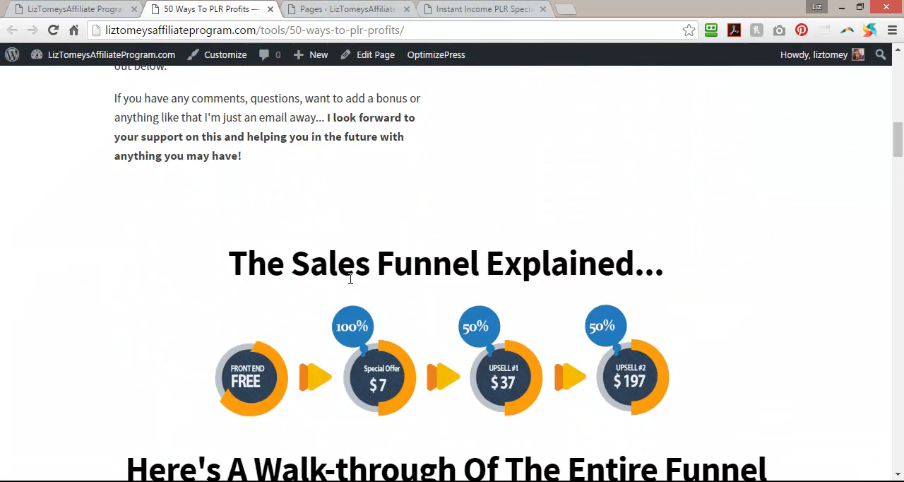
{"action": "scroll", "coordinate": [351, 285], "scroll_direction": "up", "scroll_amount": 3}
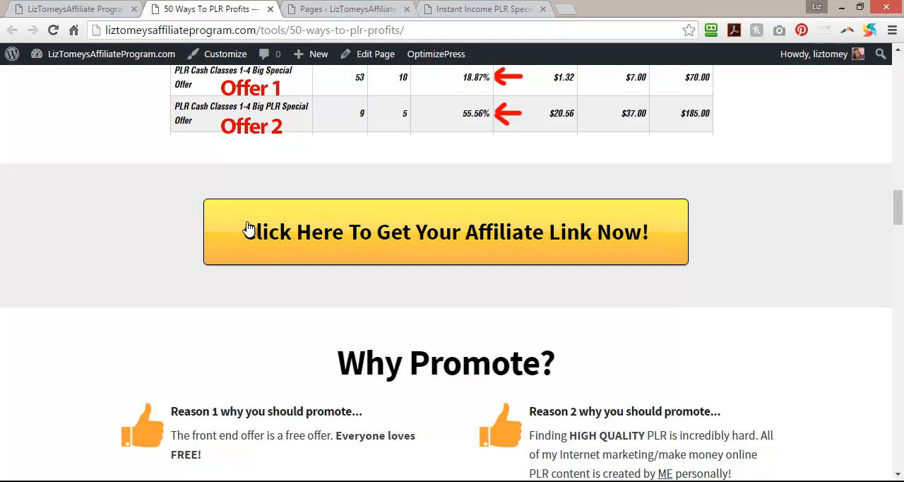
{"action": "left_click", "coordinate": [505, 9]}
{"action": "left_click", "coordinate": [333, 10]}
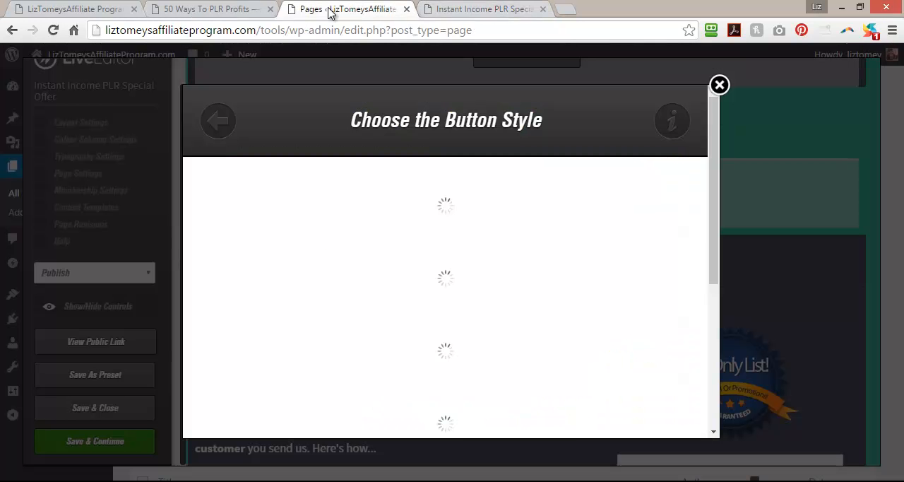
{"action": "left_click", "coordinate": [464, 224]}
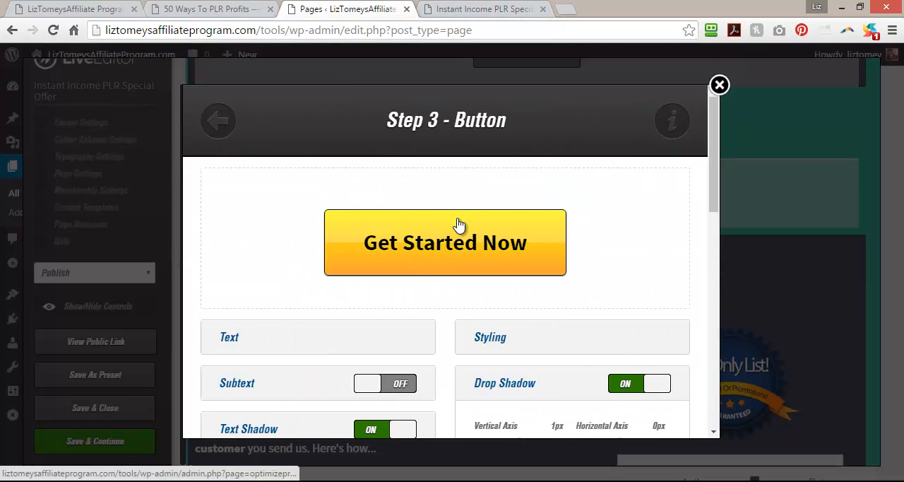
Set the button's text to "Click Here To Get Your Affiliate Link Now!".
{"action": "left_click", "coordinate": [233, 339]}
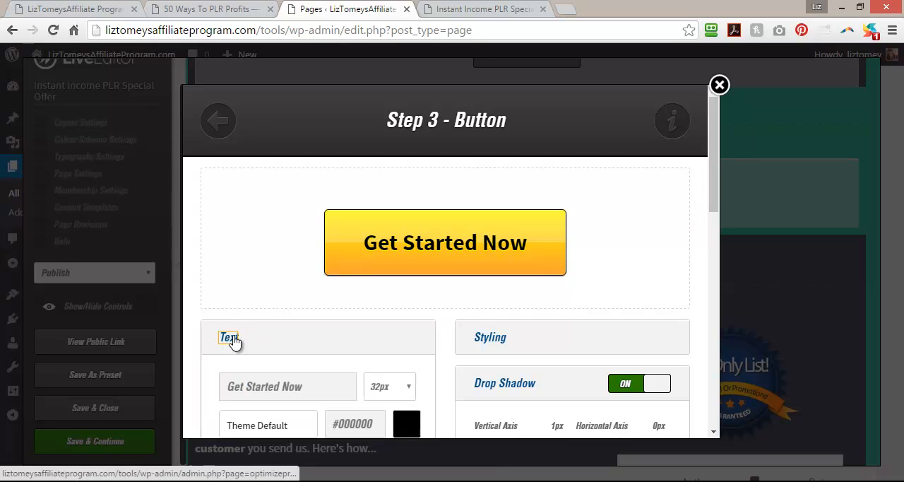
{"action": "scroll", "coordinate": [346, 347], "scroll_direction": "down", "scroll_amount": 2}
{"action": "left_click_drag", "start_coordinate": [320, 252], "coordinate": [219, 263]}
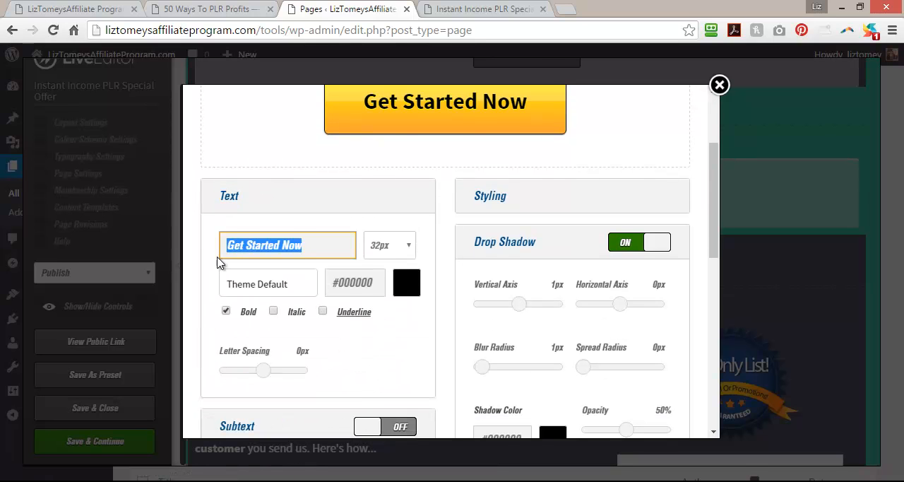
{"action": "type", "text": "Click Here "}
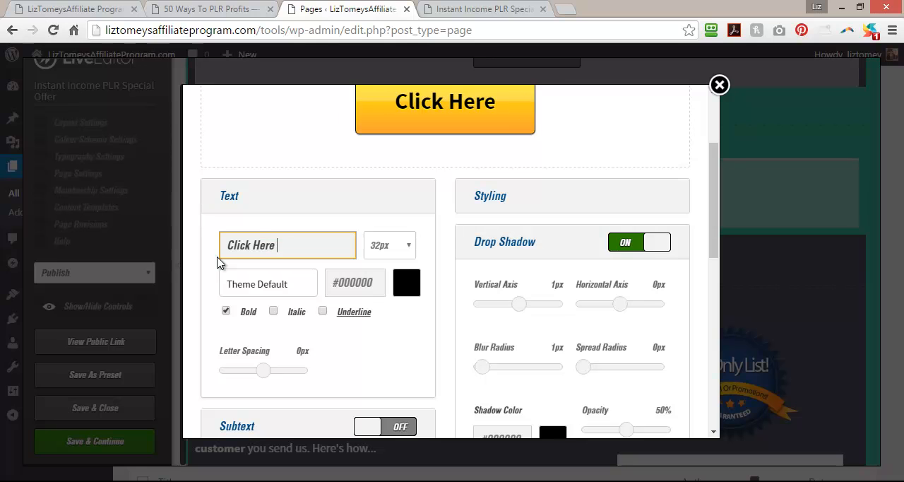
{"action": "type", "text": "To Get Your Aff"}
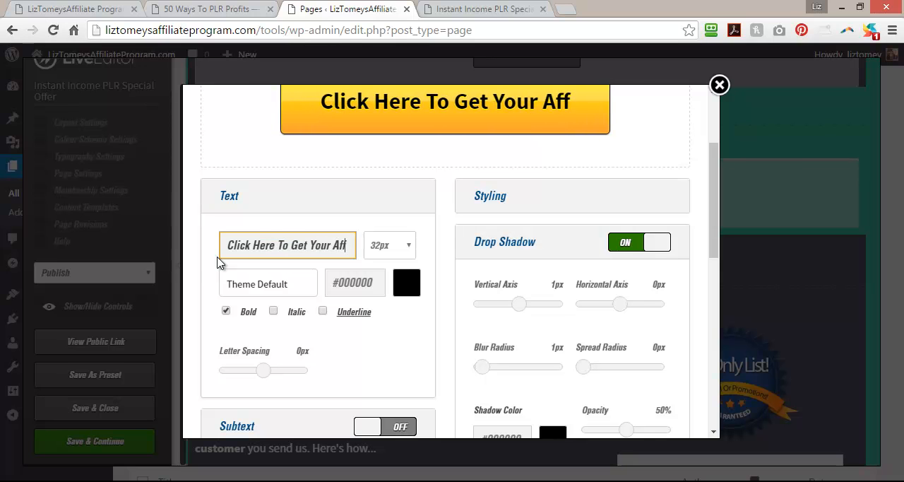
{"action": "type", "text": "iliate Link n"}
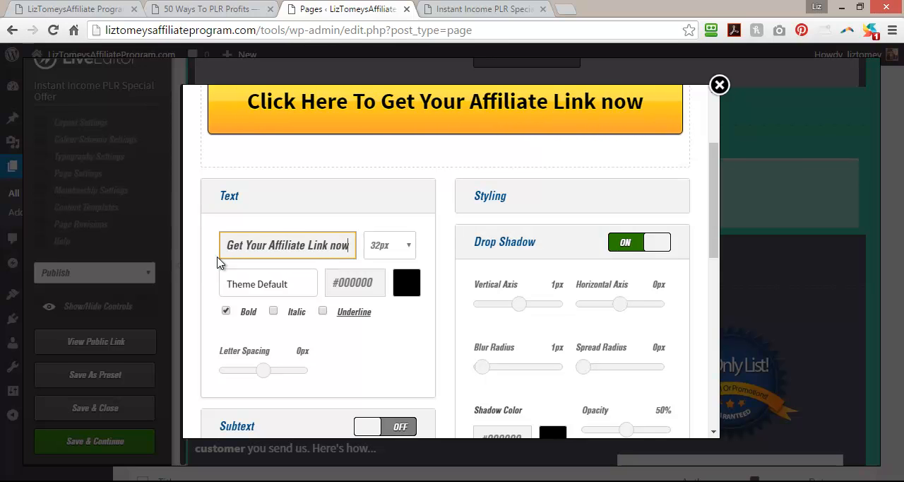
{"action": "key", "text": "BackSpace"}
{"action": "type", "text": "Now!"}
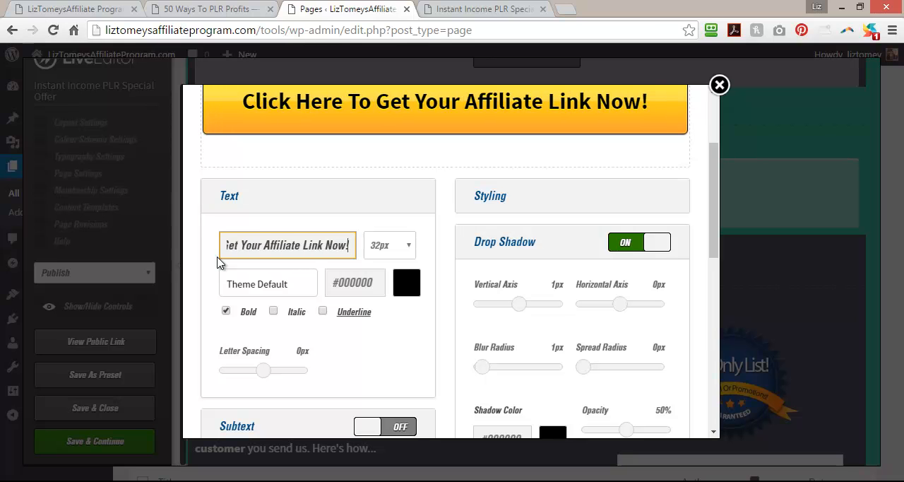
Open jvzoo.com in a new browser tab and go to the Seller's Dashboard.
{"action": "left_click", "coordinate": [565, 7]}
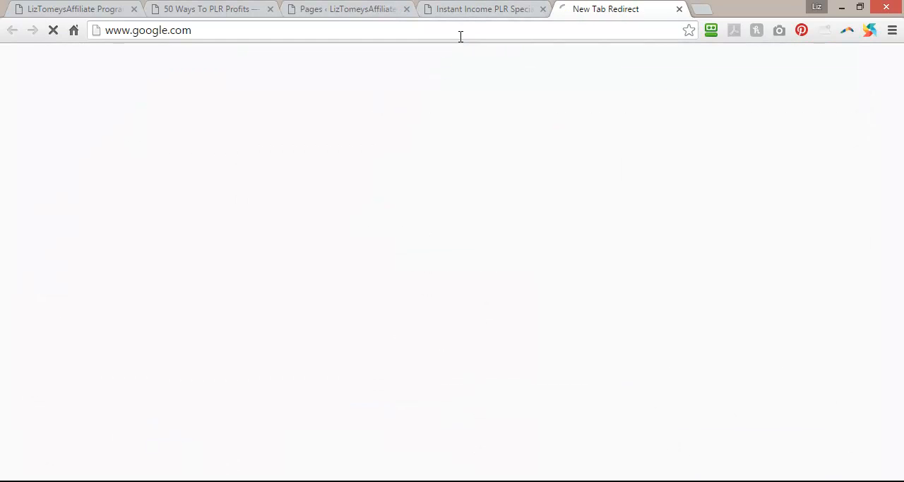
{"action": "type", "text": "jvzoo"}
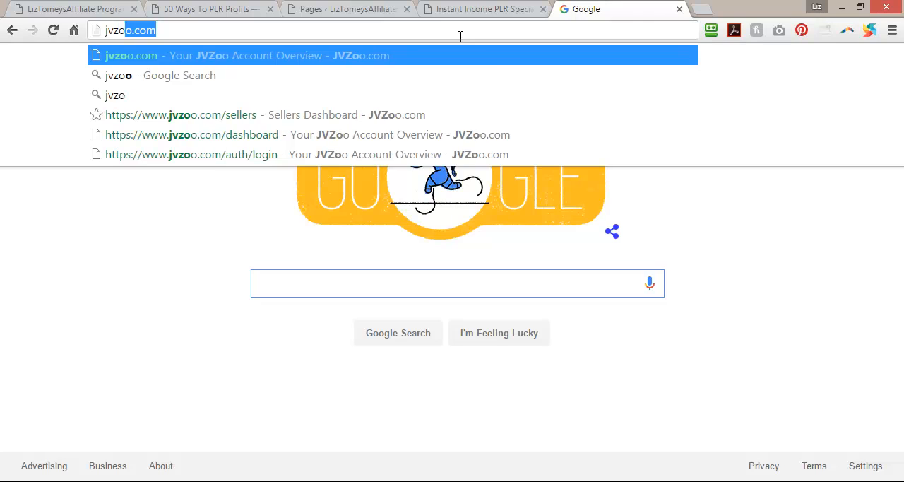
{"action": "key", "text": "Return"}
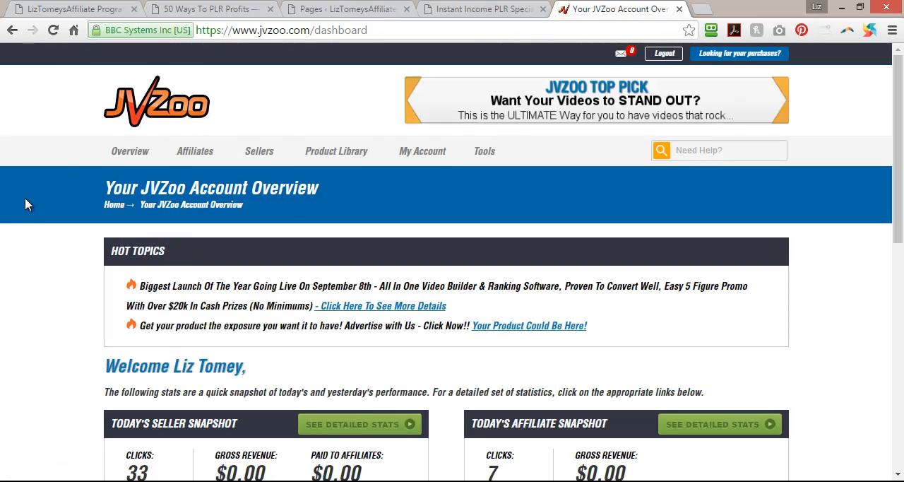
{"action": "mouse_move", "coordinate": [258, 150]}
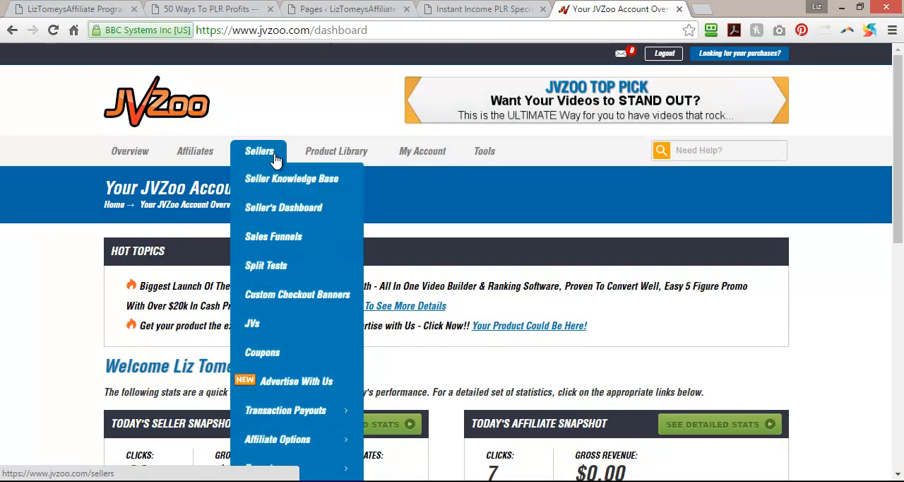
{"action": "left_click", "coordinate": [270, 210]}
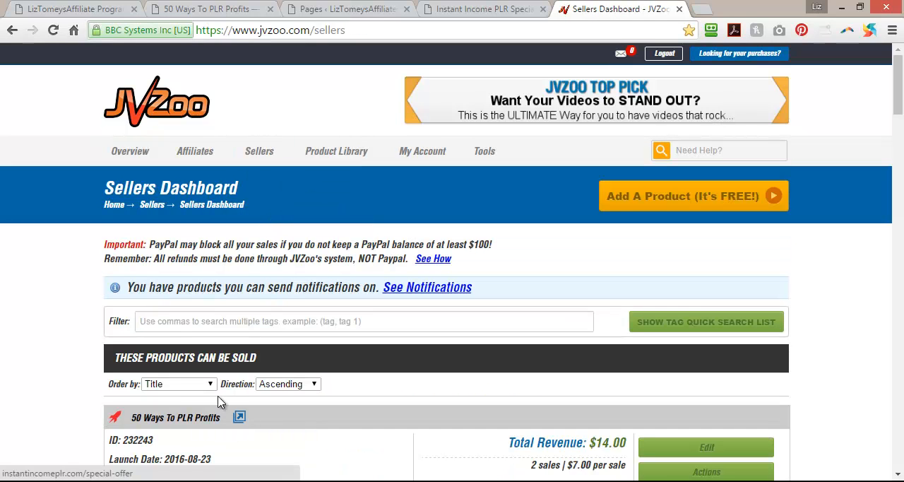
Try listing the sellable products in descending order and restore the ascending direction.
{"action": "left_click", "coordinate": [281, 385]}
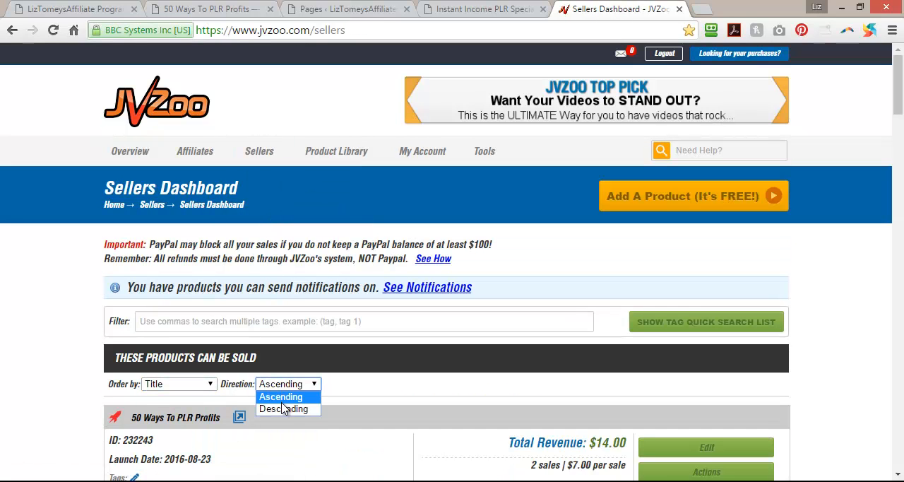
{"action": "left_click", "coordinate": [283, 408]}
{"action": "left_click", "coordinate": [290, 388]}
{"action": "left_click", "coordinate": [294, 399]}
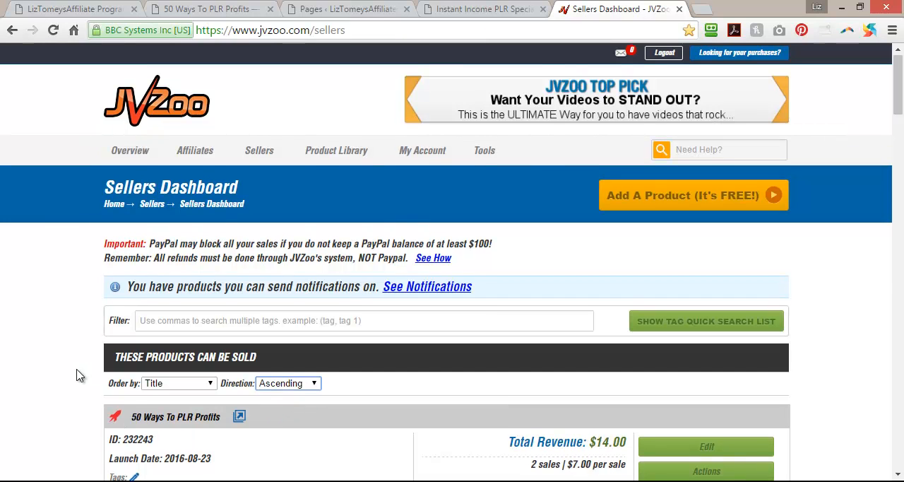
Order the sellable products by launch date in descending direction.
{"action": "scroll", "coordinate": [79, 375], "scroll_direction": "down", "scroll_amount": 3}
{"action": "scroll", "coordinate": [79, 365], "scroll_direction": "down", "scroll_amount": 2}
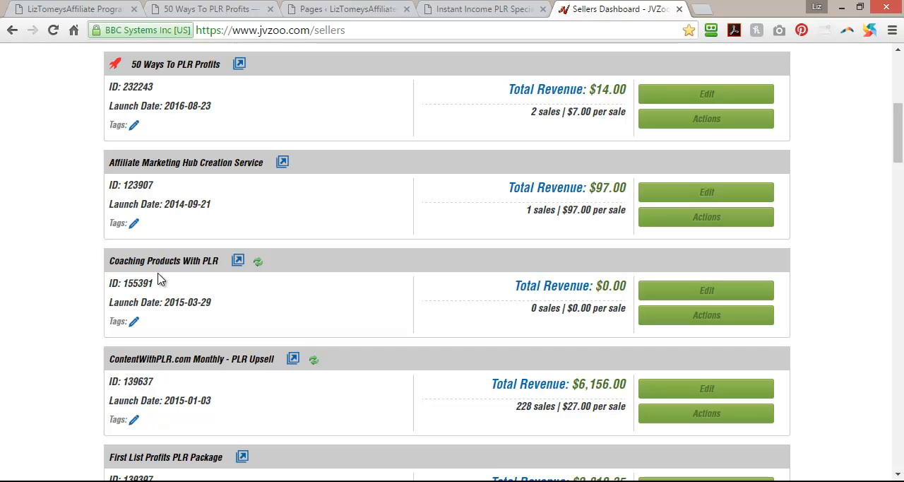
{"action": "scroll", "coordinate": [12, 324], "scroll_direction": "down", "scroll_amount": 1}
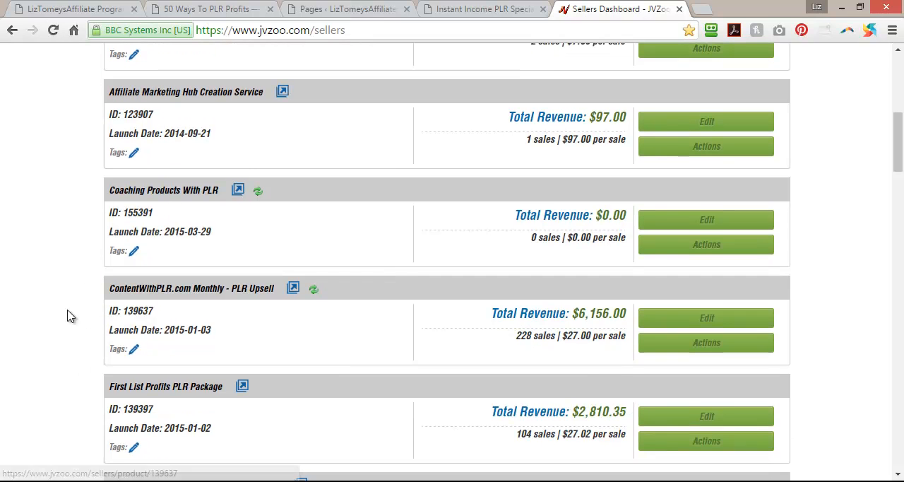
{"action": "scroll", "coordinate": [39, 360], "scroll_direction": "down", "scroll_amount": 2}
{"action": "scroll", "coordinate": [55, 308], "scroll_direction": "up", "scroll_amount": 3}
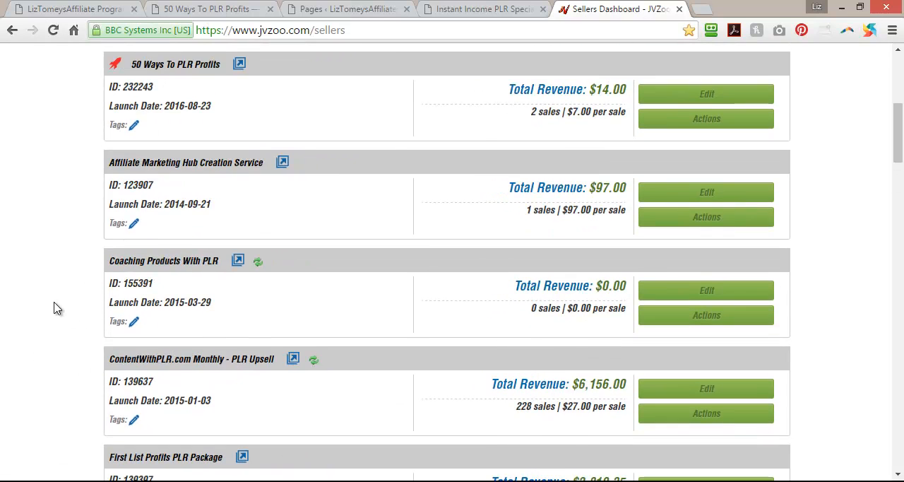
{"action": "scroll", "coordinate": [56, 308], "scroll_direction": "up", "scroll_amount": 2}
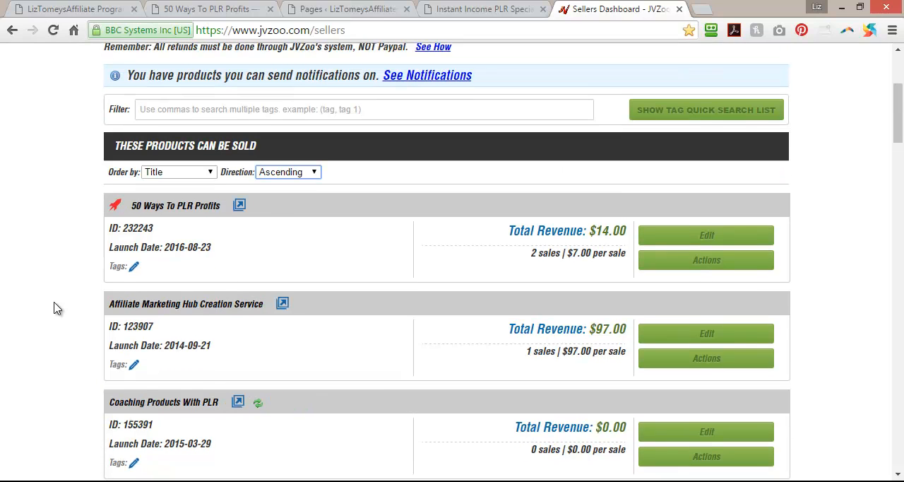
{"action": "left_click", "coordinate": [195, 174]}
{"action": "left_click", "coordinate": [185, 206]}
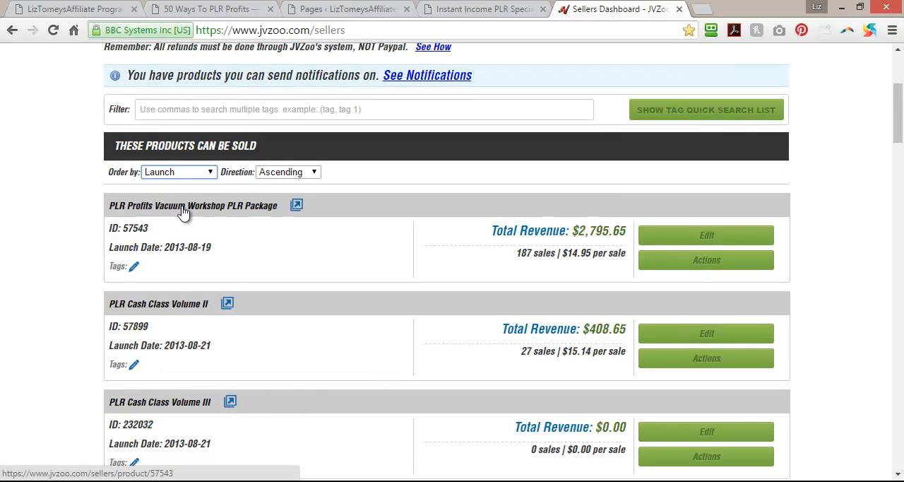
{"action": "left_click", "coordinate": [288, 173]}
{"action": "left_click", "coordinate": [264, 192]}
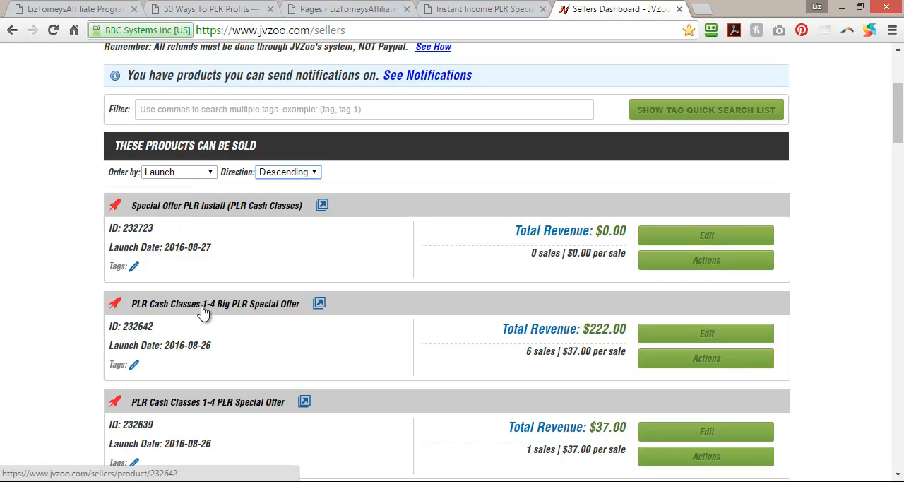
Check the sales pages of the PLR Cash Classes 1-4 Big PLR Special Offer and PLR Cash Classes 1-4 Big Special Offer products.
{"action": "left_click", "coordinate": [318, 303]}
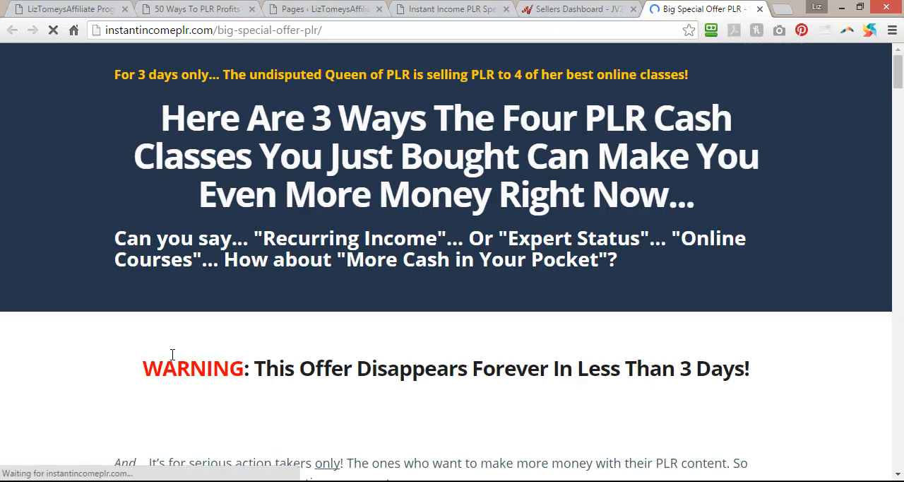
{"action": "left_click", "coordinate": [759, 8]}
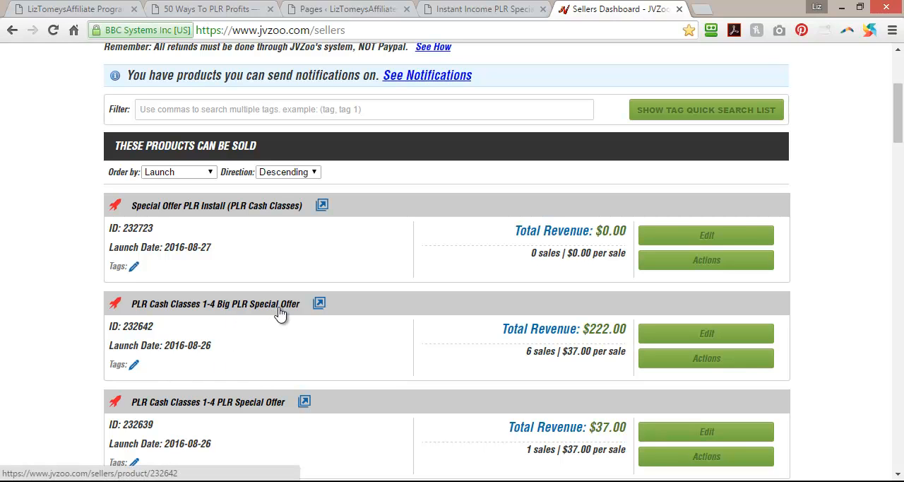
{"action": "scroll", "coordinate": [244, 324], "scroll_direction": "down", "scroll_amount": 3}
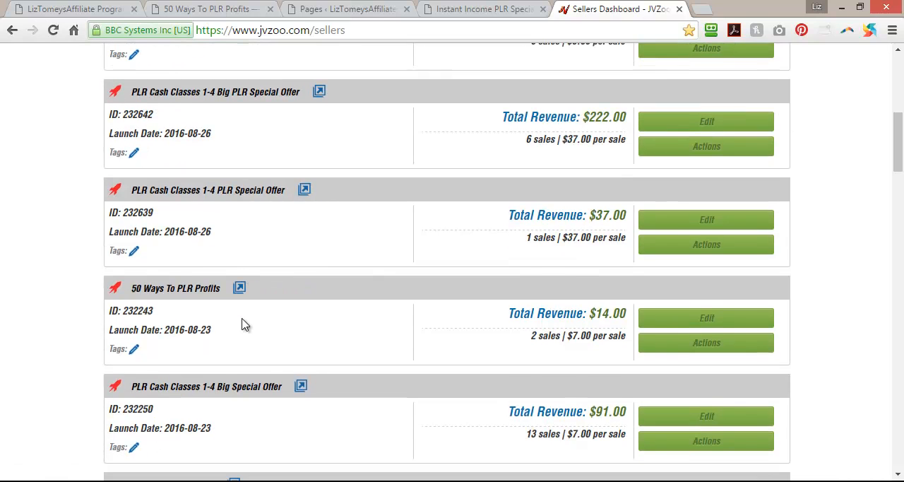
{"action": "scroll", "coordinate": [243, 324], "scroll_direction": "down", "scroll_amount": 2}
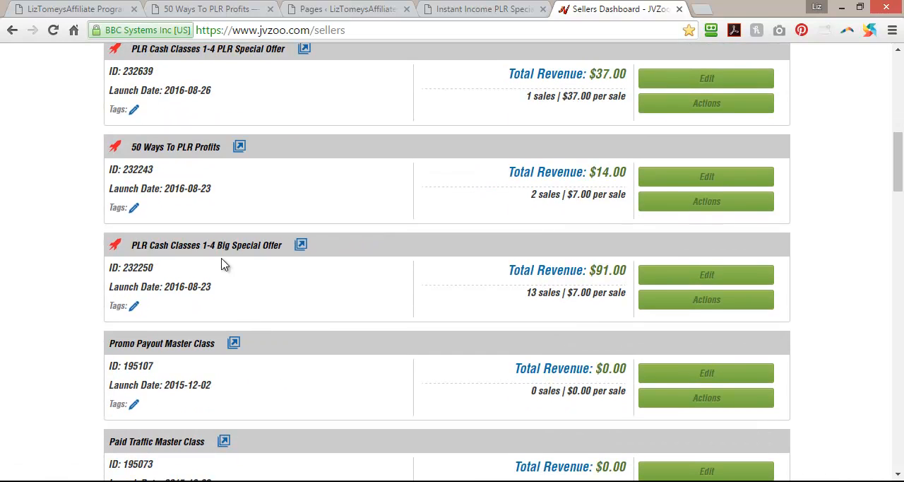
{"action": "left_click", "coordinate": [300, 245]}
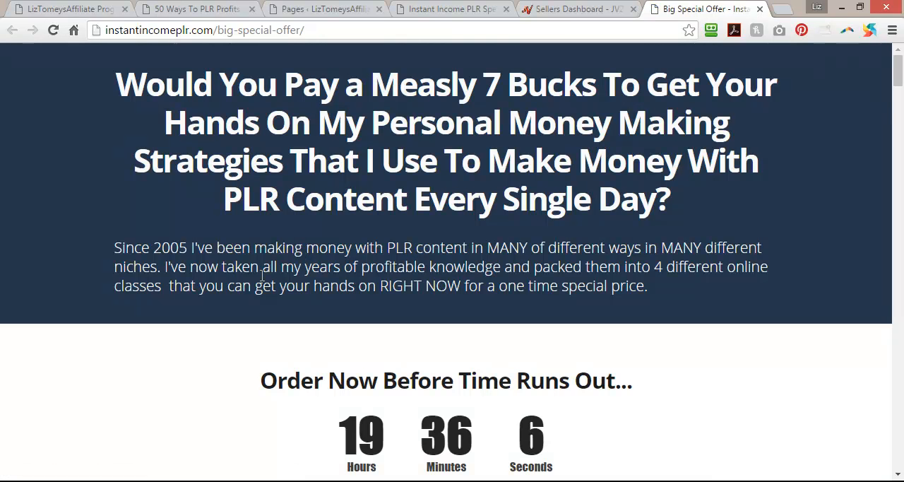
{"action": "left_click", "coordinate": [759, 9]}
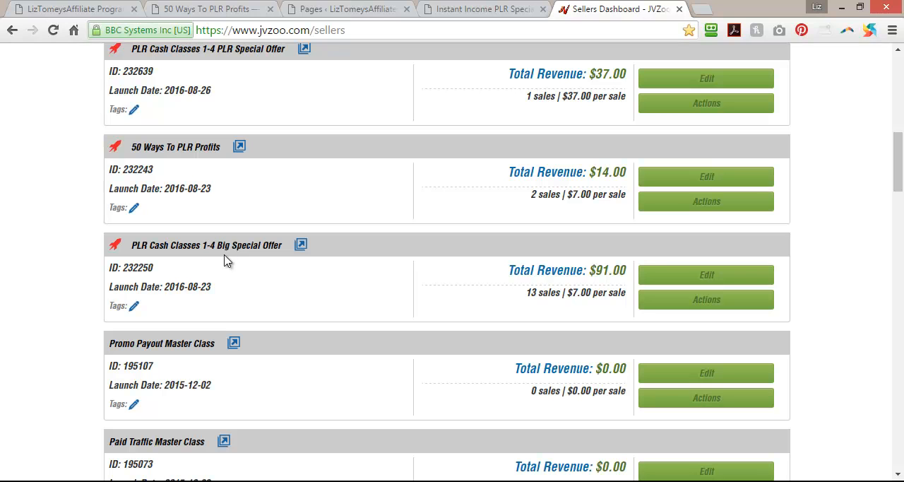
Open the affiliate details page of PLR Cash Classes 1-4 Big Special Offer and copy its web address.
{"action": "left_click", "coordinate": [707, 300]}
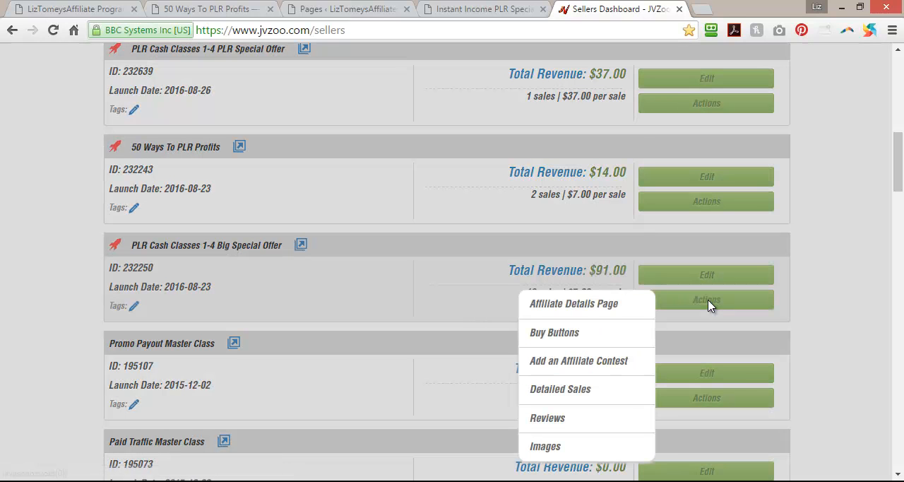
{"action": "left_click", "coordinate": [589, 310]}
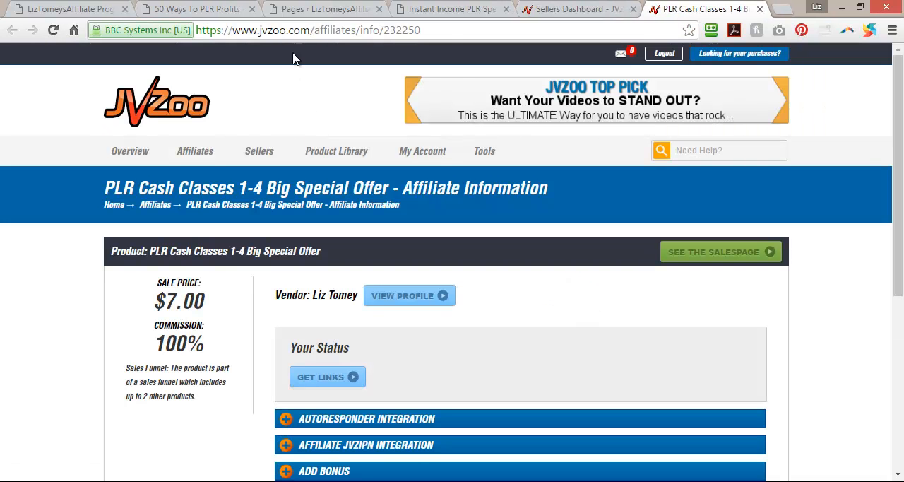
{"action": "left_click", "coordinate": [302, 30]}
{"action": "right_click", "coordinate": [302, 30]}
{"action": "left_click", "coordinate": [327, 84]}
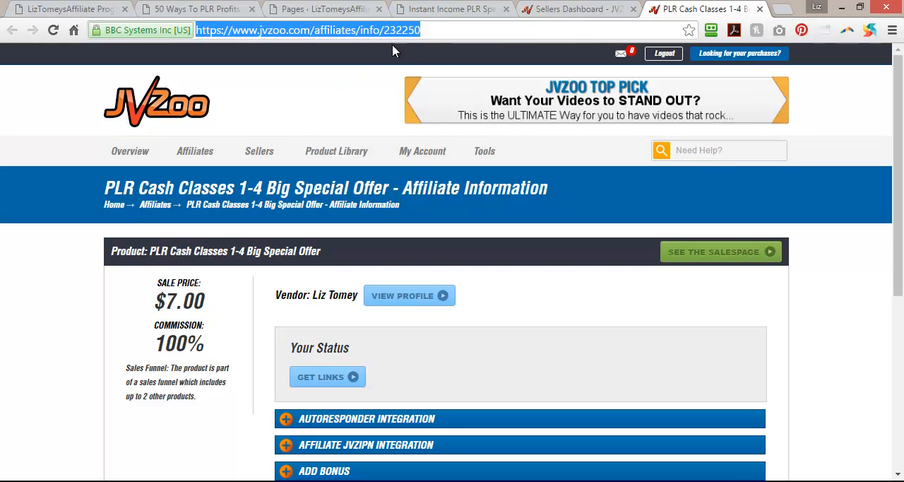
{"action": "left_click", "coordinate": [319, 8]}
{"action": "scroll", "coordinate": [452, 364], "scroll_direction": "down", "scroll_amount": 8}
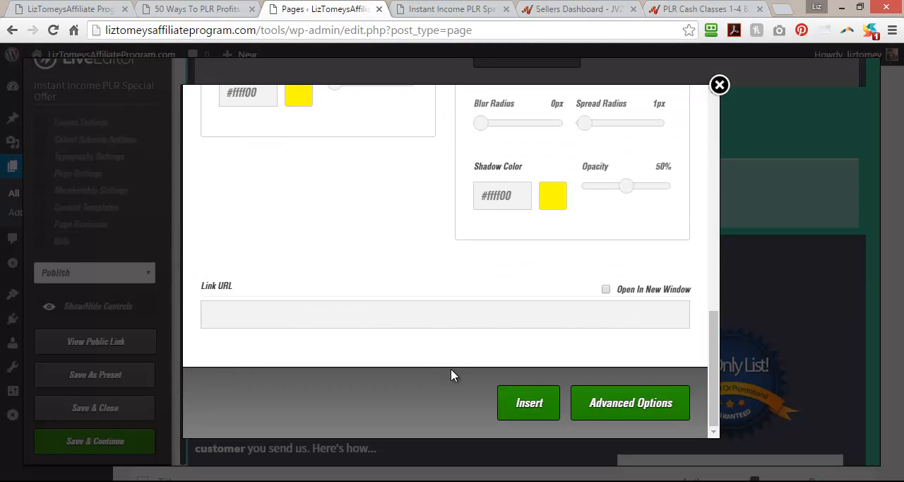
{"action": "right_click", "coordinate": [372, 317]}
{"action": "left_click", "coordinate": [373, 204]}
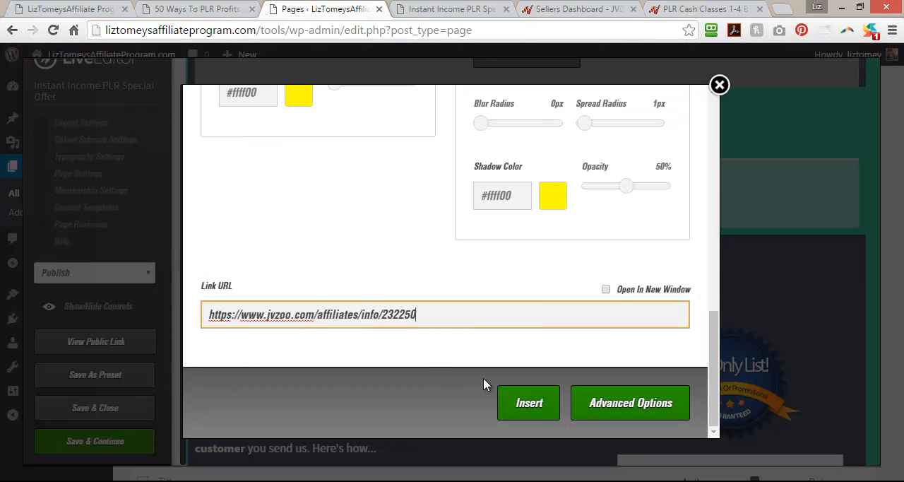
{"action": "left_click", "coordinate": [606, 289]}
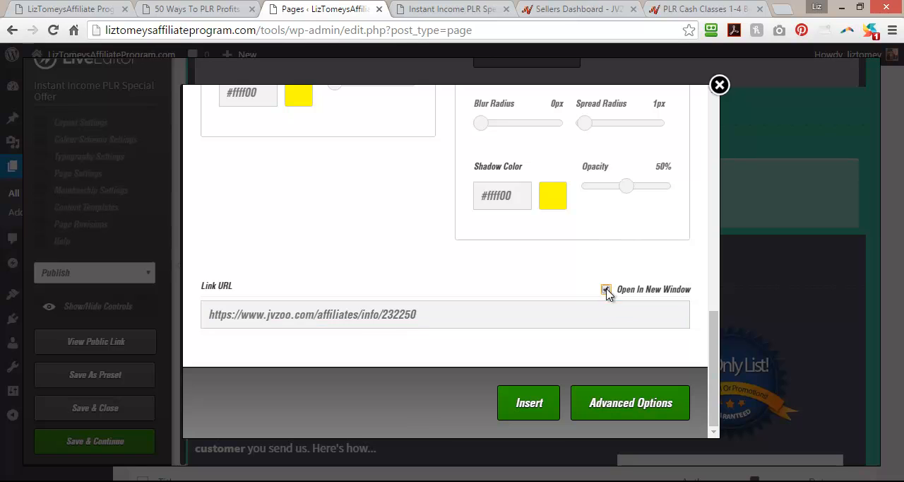
{"action": "left_click", "coordinate": [525, 404]}
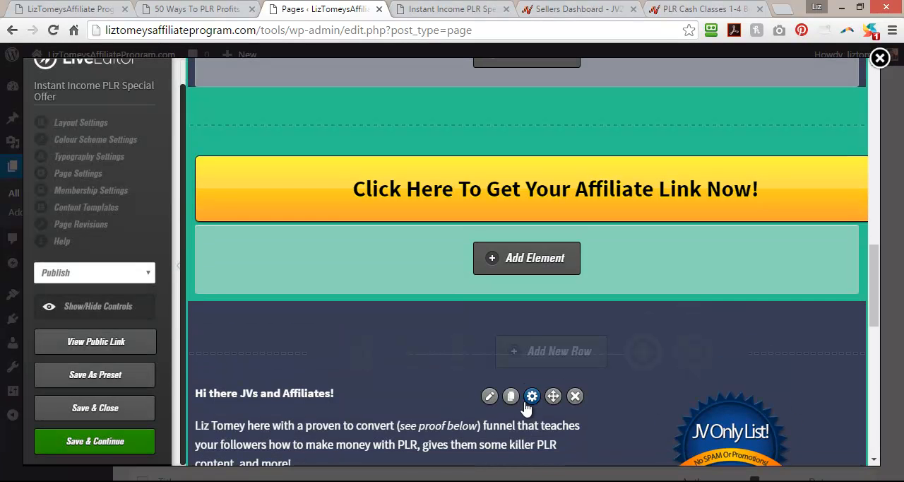
Save the page and reload the live Instant Income PLR Special Offer page to check the new button.
{"action": "scroll", "coordinate": [527, 409], "scroll_direction": "up", "scroll_amount": 2}
{"action": "left_click", "coordinate": [109, 439]}
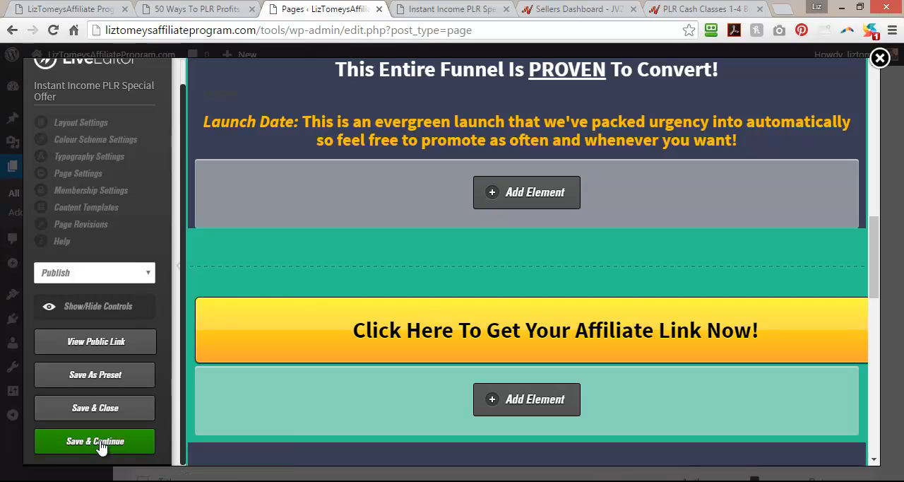
{"action": "left_click", "coordinate": [561, 127]}
{"action": "left_click", "coordinate": [450, 9]}
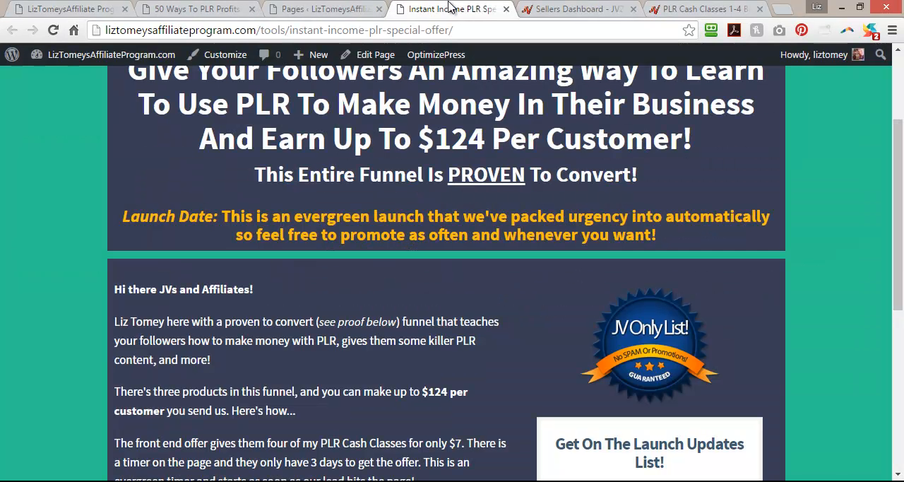
{"action": "left_click", "coordinate": [53, 30]}
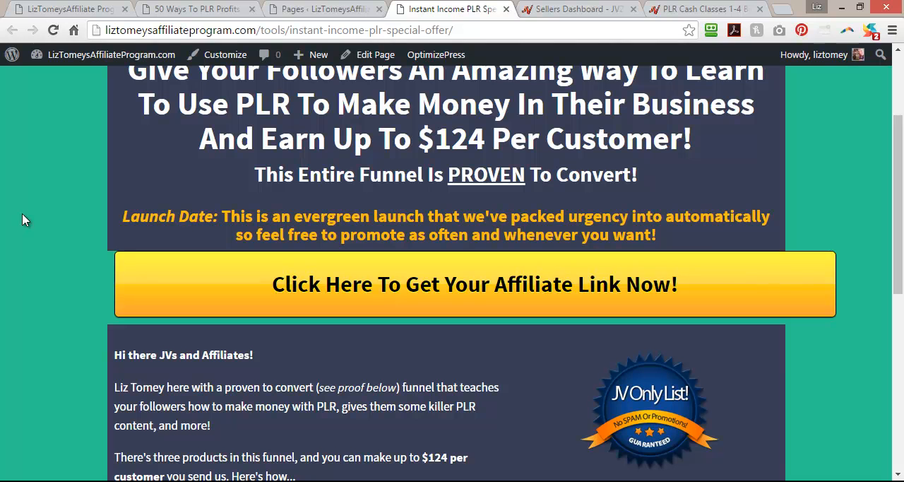
Return to the page editor, collapse its settings sidebar, and reopen the affiliate-link button's settings for review.
{"action": "left_click", "coordinate": [312, 8]}
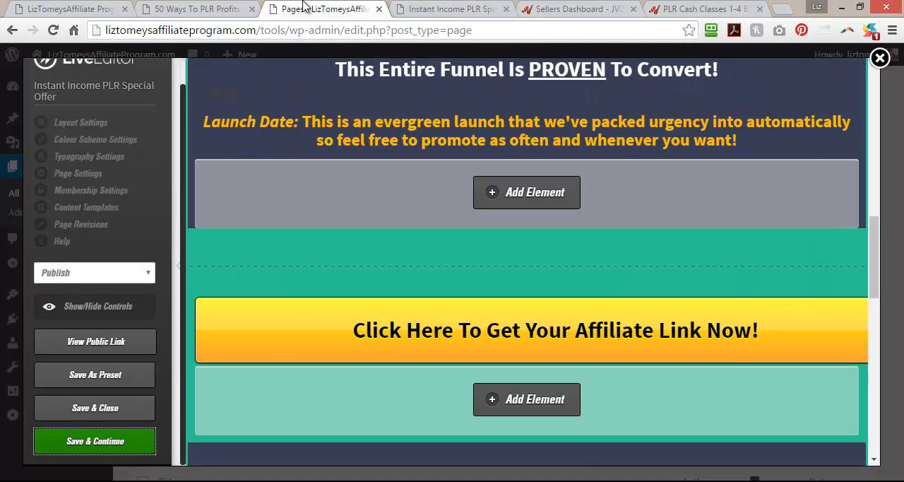
{"action": "left_click", "coordinate": [177, 266]}
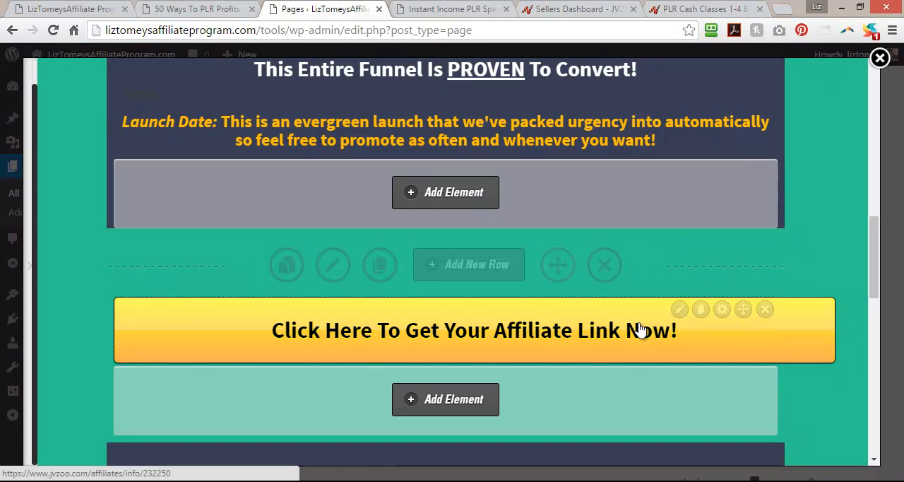
{"action": "left_click", "coordinate": [682, 309]}
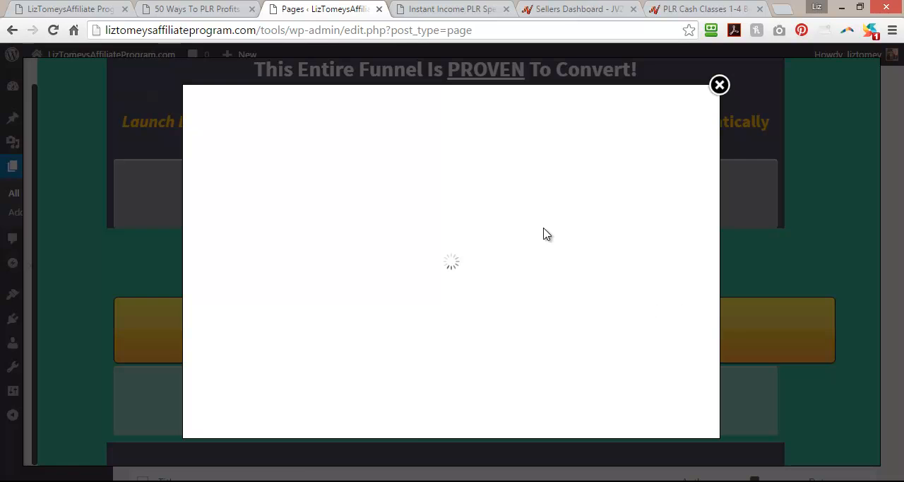
{"action": "scroll", "coordinate": [365, 276], "scroll_direction": "down", "scroll_amount": 2}
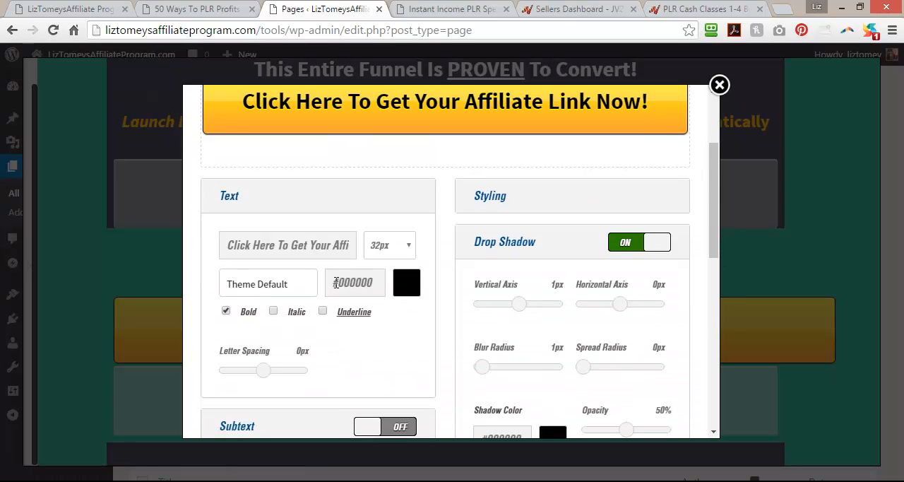
{"action": "scroll", "coordinate": [335, 283], "scroll_direction": "down", "scroll_amount": 4}
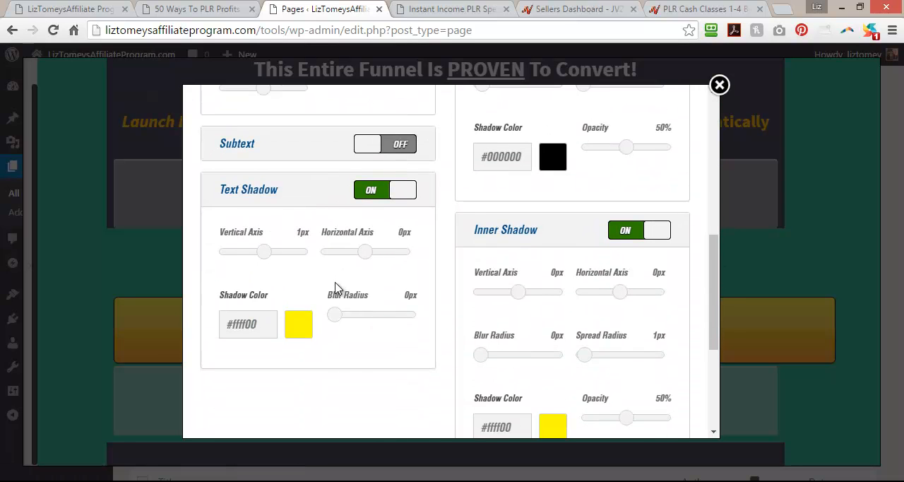
{"action": "scroll", "coordinate": [335, 286], "scroll_direction": "down", "scroll_amount": 3}
{"action": "scroll", "coordinate": [335, 286], "scroll_direction": "up", "scroll_amount": 7}
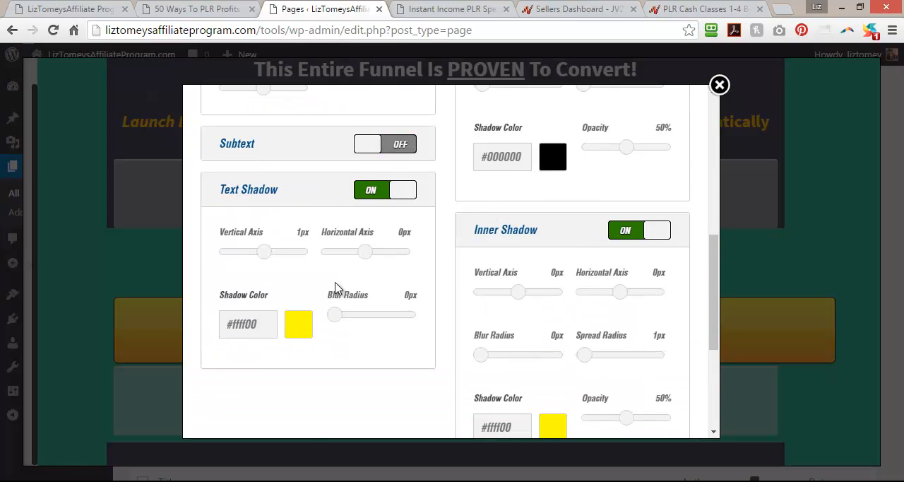
{"action": "scroll", "coordinate": [335, 288], "scroll_direction": "up", "scroll_amount": 3}
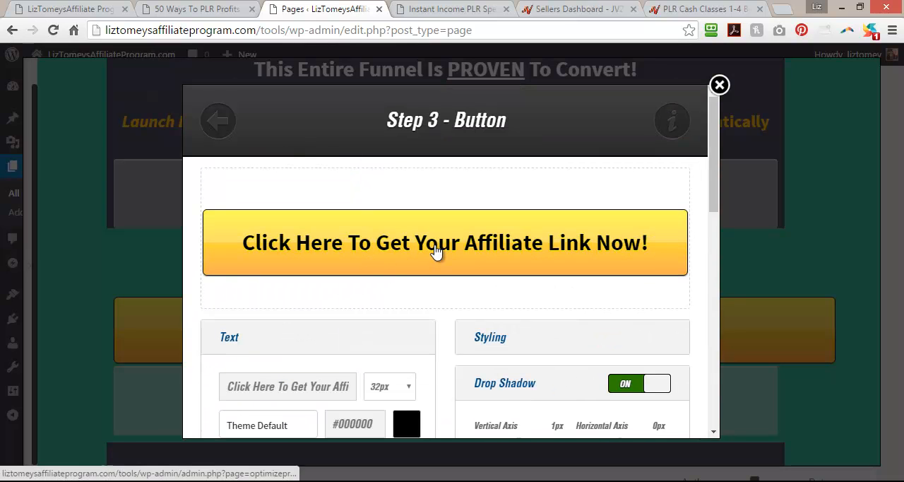
Remove the word "Now" from the button's text so it reads "Click Here To Get Your Affiliate Link !".
{"action": "scroll", "coordinate": [423, 247], "scroll_direction": "down", "scroll_amount": 3}
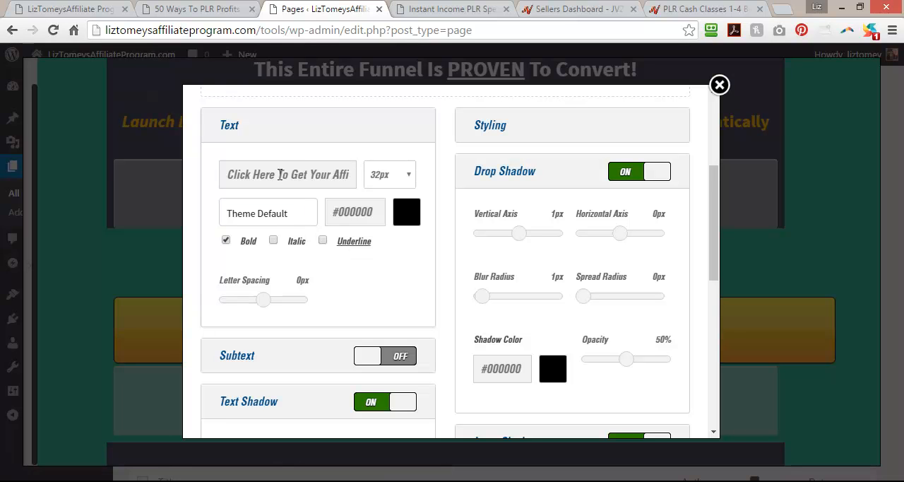
{"action": "left_click_drag", "start_coordinate": [279, 174], "coordinate": [417, 170]}
{"action": "left_click", "coordinate": [333, 176]}
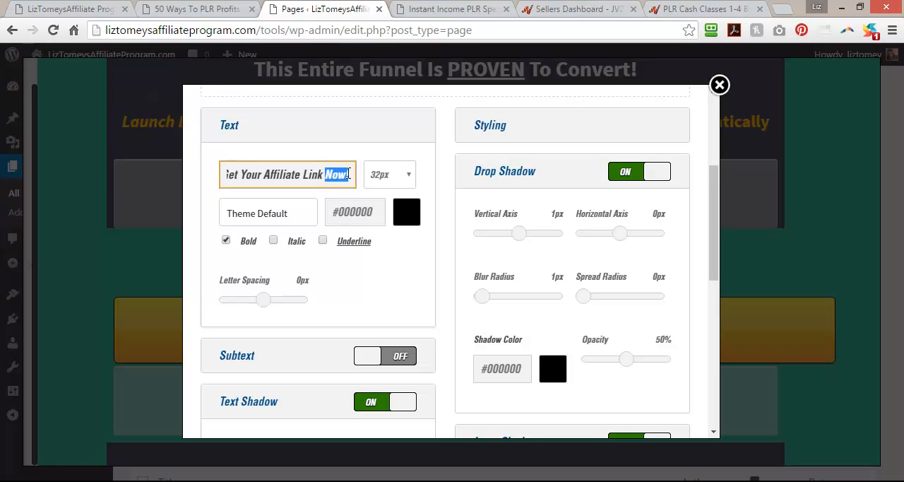
{"action": "key", "text": "BackSpace"}
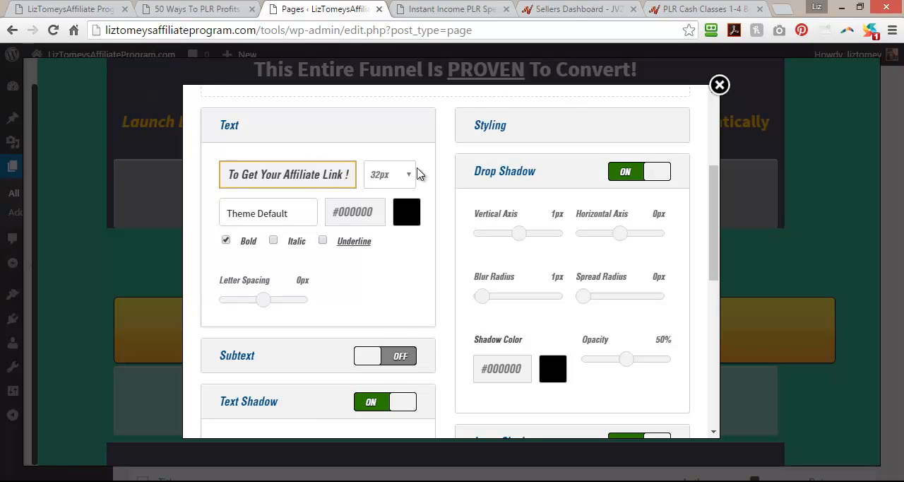
Set the button's text size to 24px and apply the updated button to the page.
{"action": "left_click", "coordinate": [408, 176]}
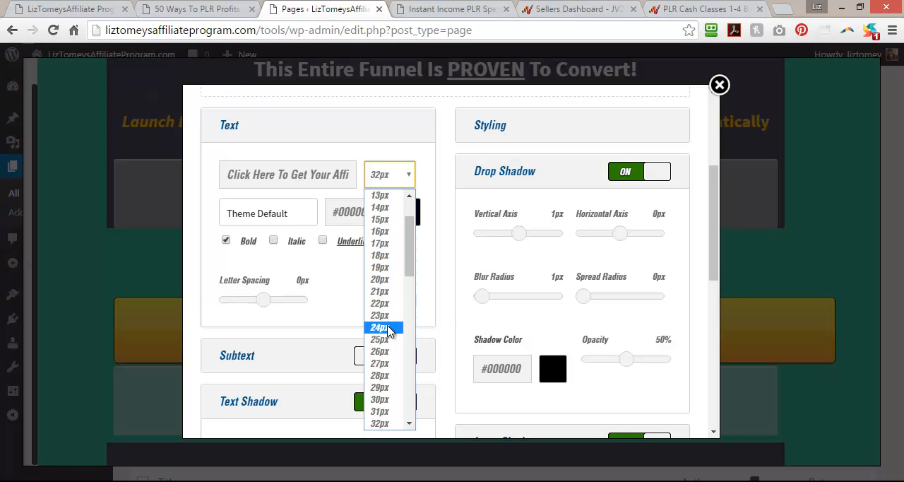
{"action": "left_click", "coordinate": [386, 326]}
{"action": "left_click_drag", "start_coordinate": [713, 197], "coordinate": [694, 354]}
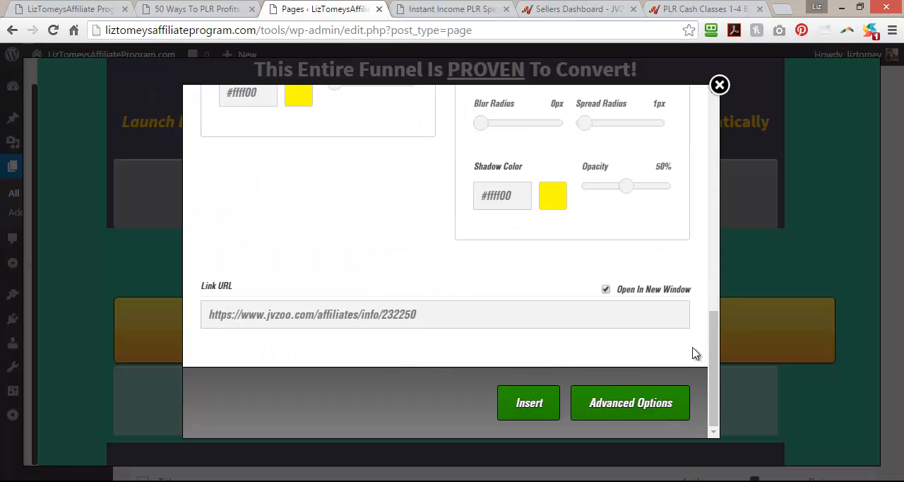
{"action": "left_click", "coordinate": [535, 399]}
{"action": "mouse_move", "coordinate": [576, 326]}
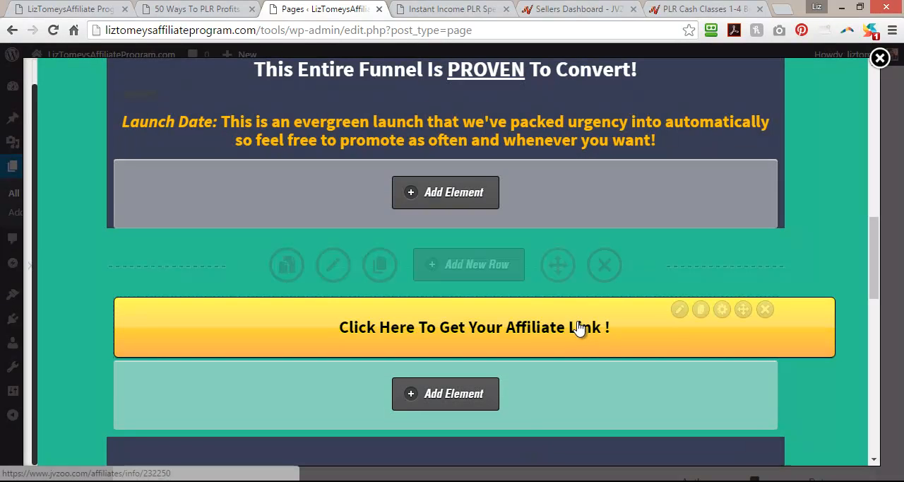
Review the affiliate-link button's advanced element options and close them.
{"action": "left_click", "coordinate": [722, 310]}
{"action": "scroll", "coordinate": [673, 306], "scroll_direction": "down", "scroll_amount": 3}
{"action": "scroll", "coordinate": [673, 307], "scroll_direction": "up", "scroll_amount": 3}
{"action": "left_click", "coordinate": [718, 73]}
Delete the "Click Here To Get Your Affiliate Link !" button from its row below the launch date text.
{"action": "mouse_move", "coordinate": [797, 323]}
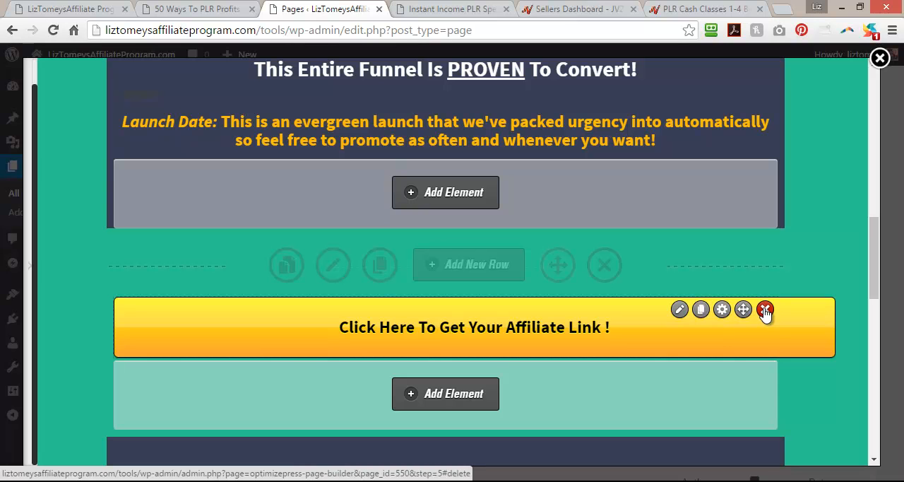
{"action": "left_click", "coordinate": [764, 309]}
{"action": "left_click", "coordinate": [517, 138]}
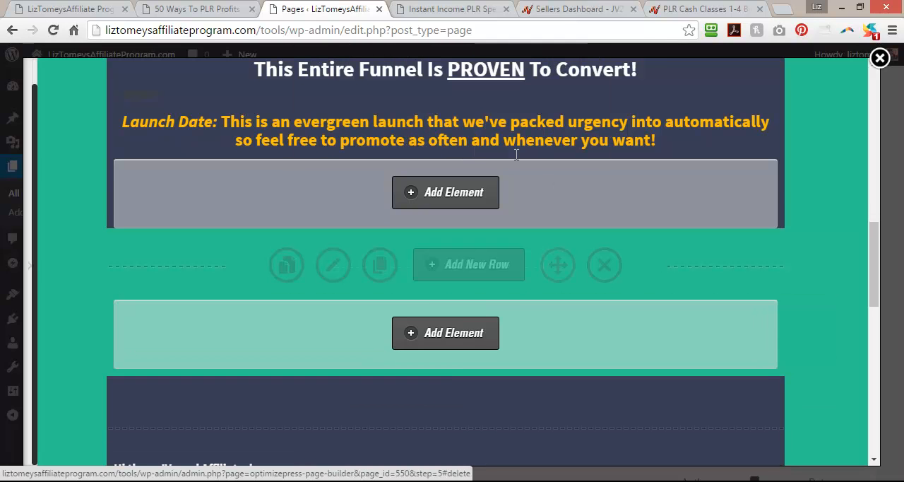
{"action": "left_click", "coordinate": [450, 269]}
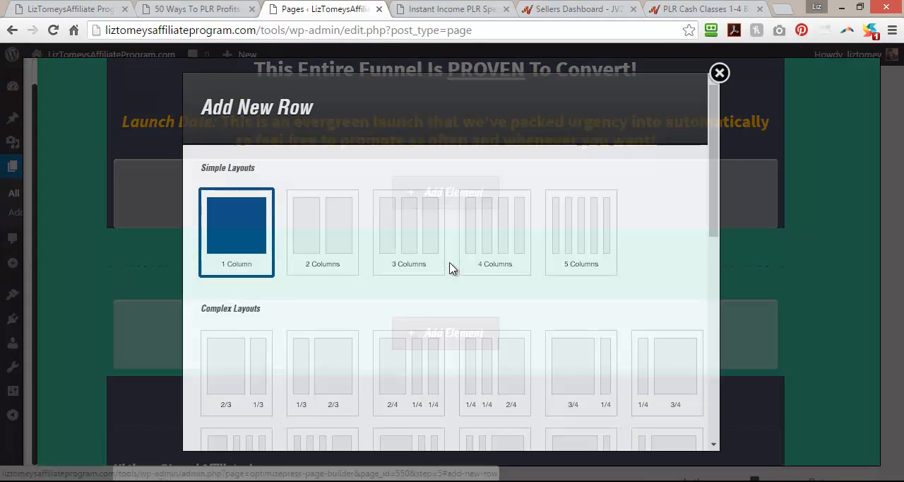
{"action": "left_click", "coordinate": [696, 90]}
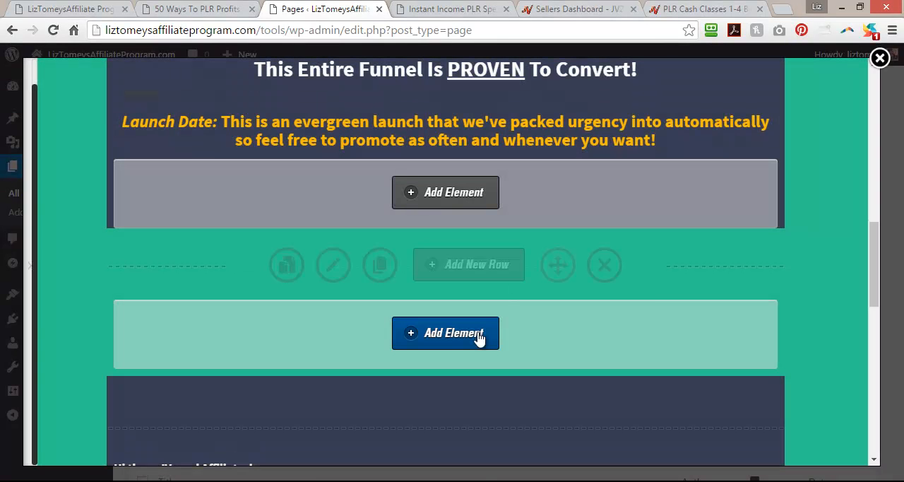
Start a new button element in the "Reserve Your Spot" orange style and look through its preset texts for an affiliate-link wording.
{"action": "left_click", "coordinate": [454, 342]}
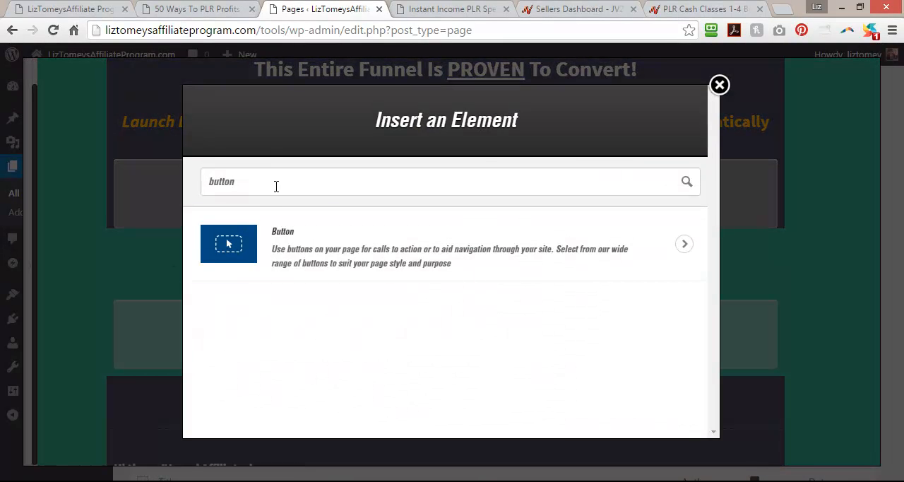
{"action": "left_click", "coordinate": [294, 233]}
{"action": "scroll", "coordinate": [267, 255], "scroll_direction": "down", "scroll_amount": 6}
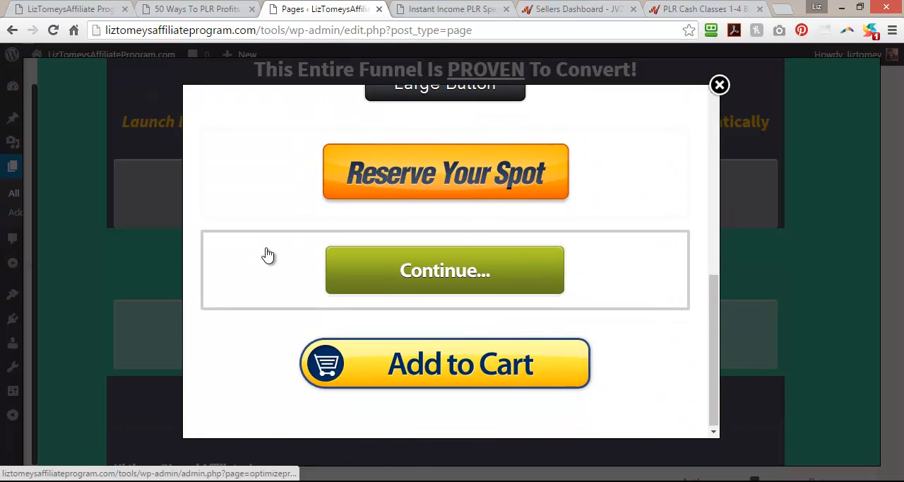
{"action": "scroll", "coordinate": [268, 254], "scroll_direction": "up", "scroll_amount": 2}
{"action": "left_click", "coordinate": [504, 243]}
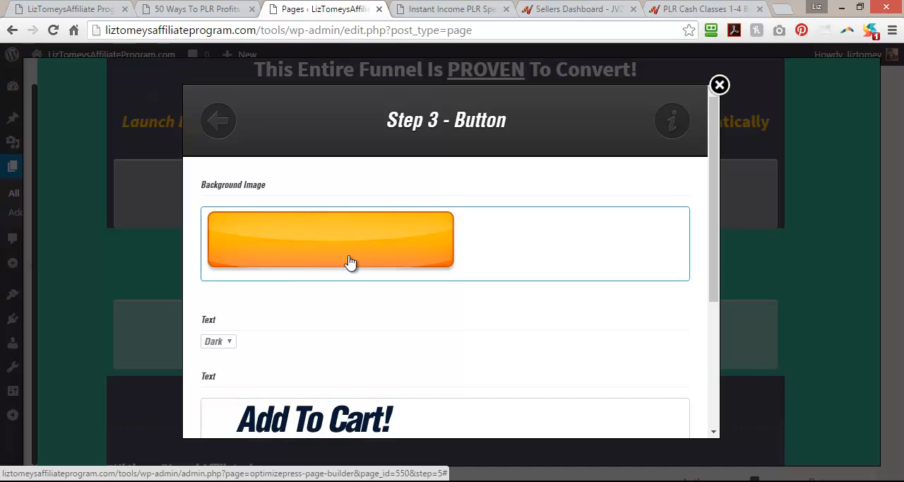
{"action": "scroll", "coordinate": [308, 274], "scroll_direction": "down", "scroll_amount": 3}
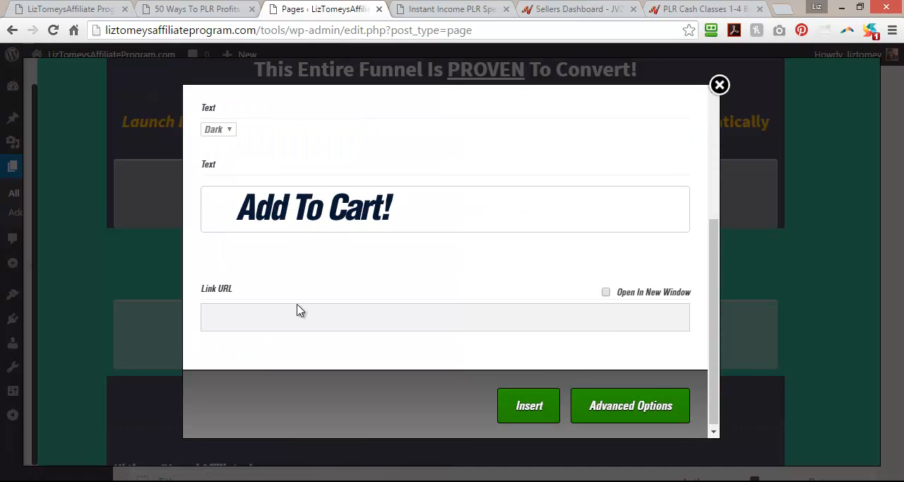
{"action": "scroll", "coordinate": [297, 311], "scroll_direction": "up", "scroll_amount": 3}
{"action": "left_click", "coordinate": [356, 353]}
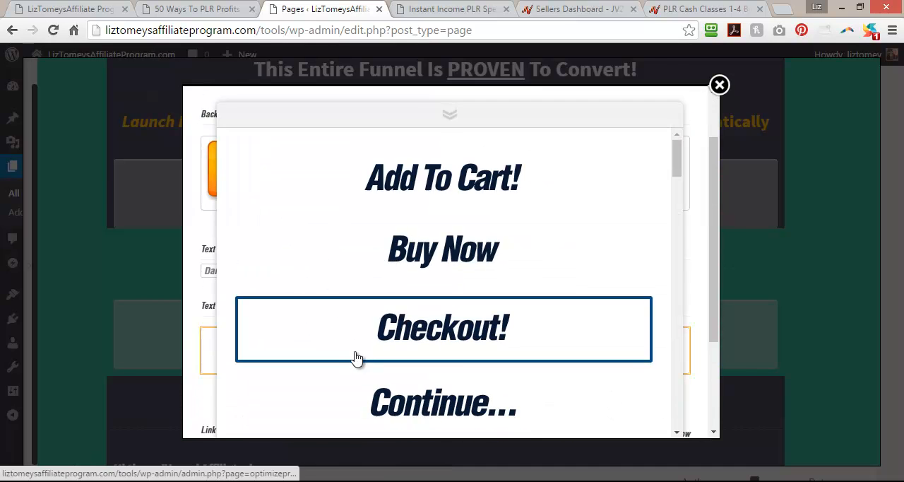
{"action": "left_click_drag", "start_coordinate": [680, 150], "coordinate": [688, 130]}
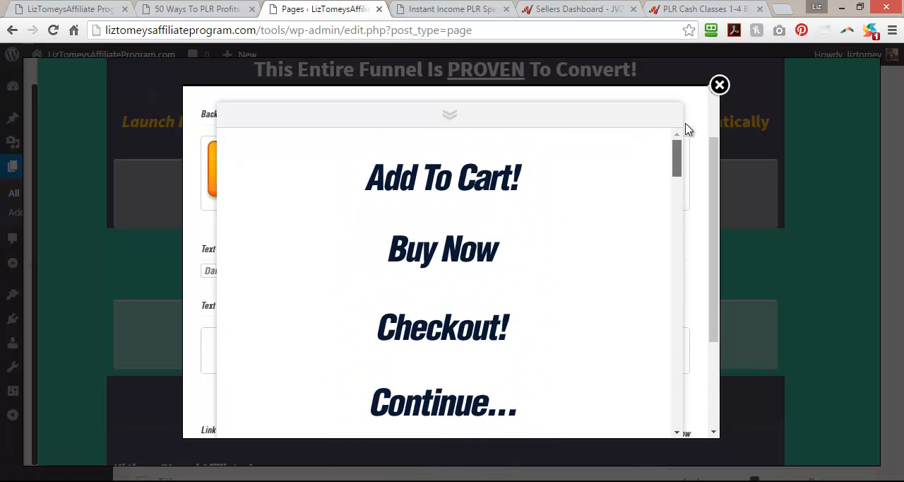
{"action": "scroll", "coordinate": [645, 205], "scroll_direction": "down", "scroll_amount": 8}
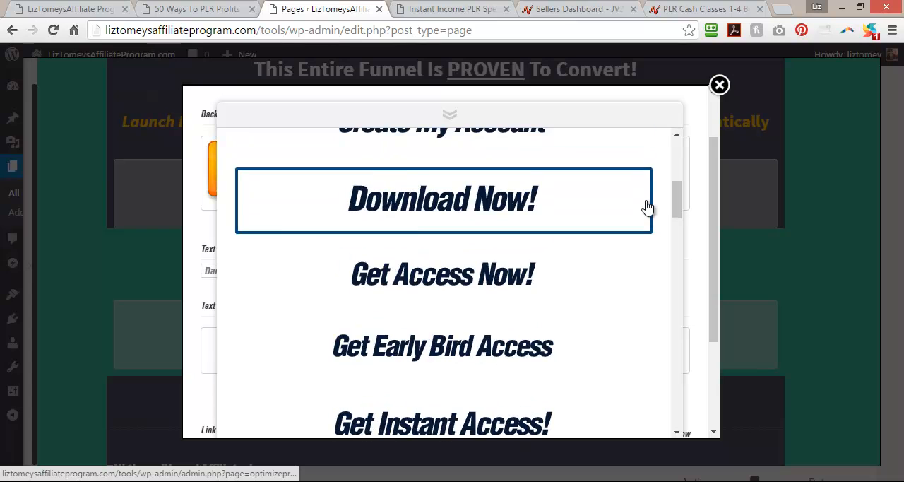
{"action": "scroll", "coordinate": [644, 209], "scroll_direction": "down", "scroll_amount": 5}
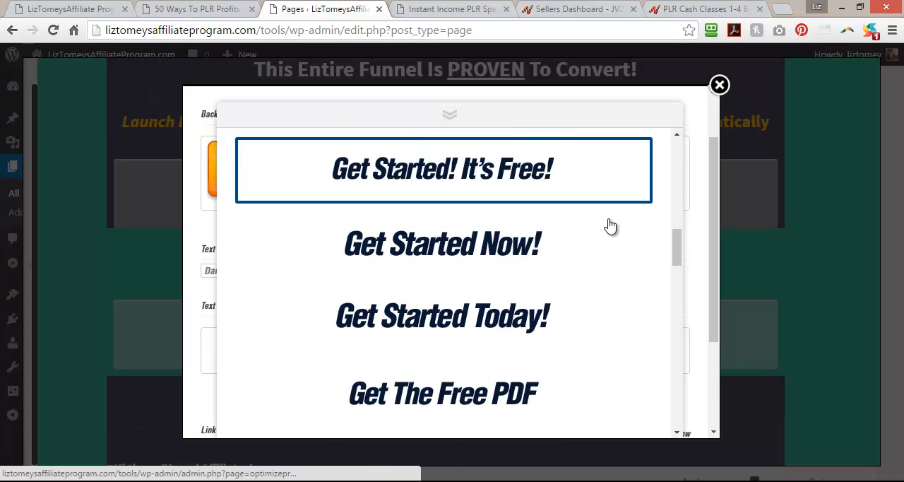
{"action": "scroll", "coordinate": [610, 226], "scroll_direction": "down", "scroll_amount": 5}
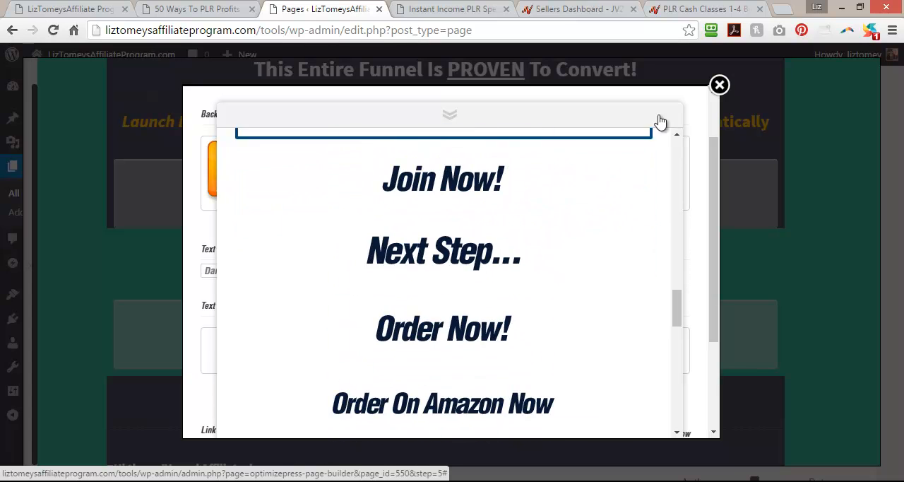
{"action": "left_click", "coordinate": [700, 128]}
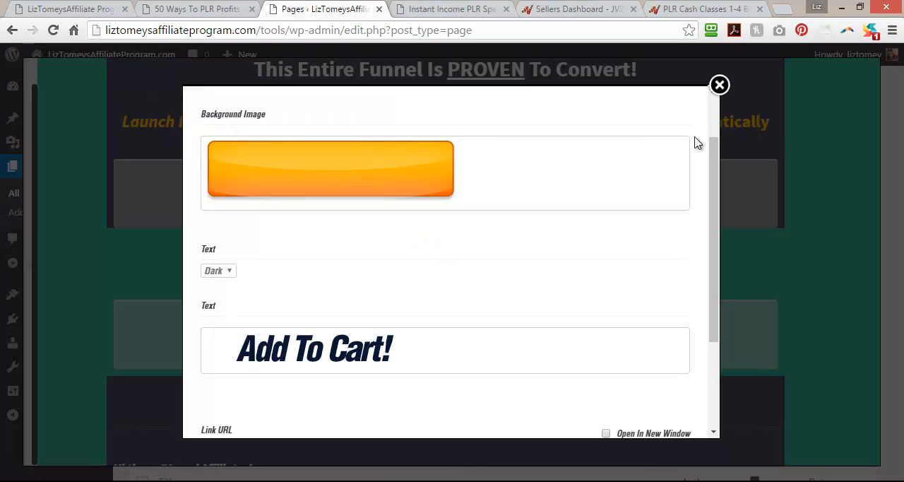
{"action": "left_click_drag", "start_coordinate": [713, 269], "coordinate": [703, 361]}
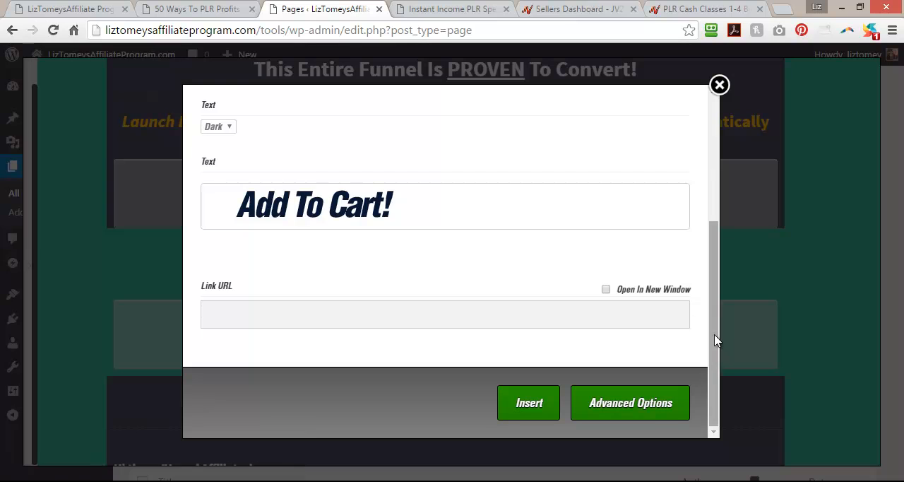
{"action": "left_click_drag", "start_coordinate": [715, 341], "coordinate": [708, 181]}
Switch the new button to a style with a background colour option, look through its preset texts, and abandon the insertion.
{"action": "left_click", "coordinate": [218, 127]}
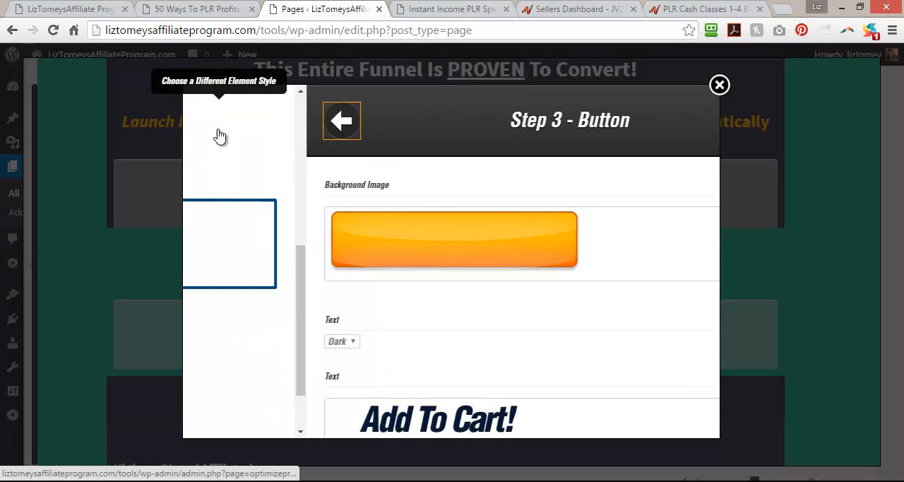
{"action": "scroll", "coordinate": [272, 301], "scroll_direction": "down", "scroll_amount": 3}
{"action": "left_click", "coordinate": [417, 263]}
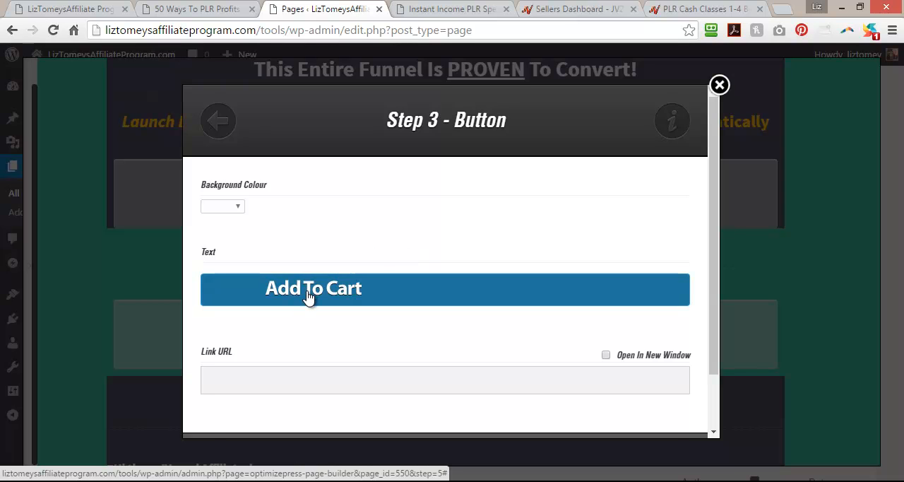
{"action": "left_click", "coordinate": [307, 297]}
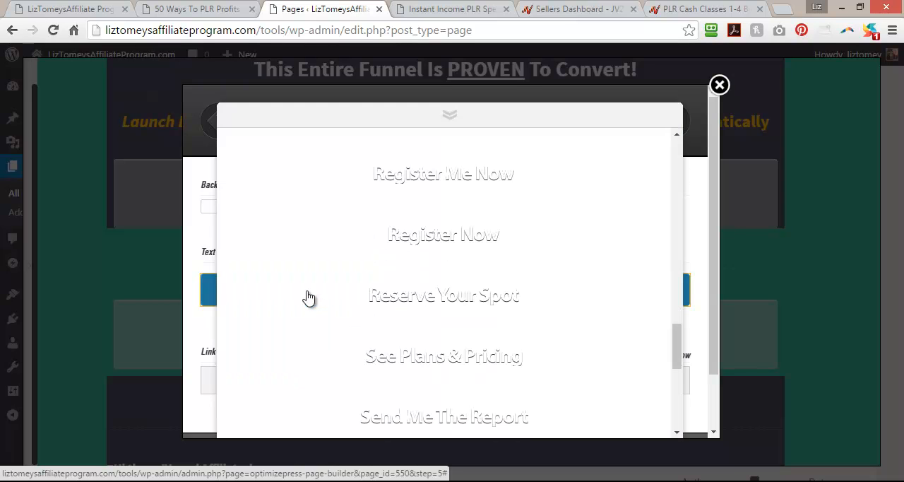
{"action": "left_click", "coordinate": [719, 84]}
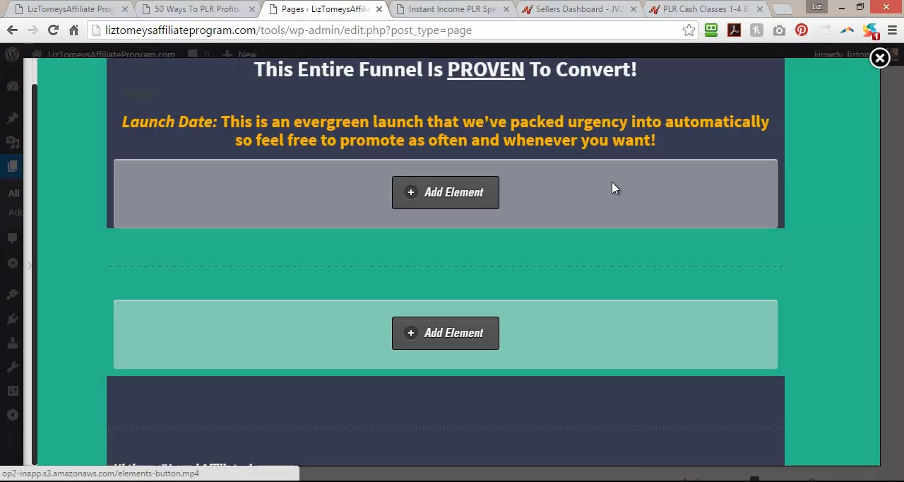
Insert a default yellow "Get Started Now" button from the button designer style into the empty row below the launch date text.
{"action": "left_click", "coordinate": [449, 335]}
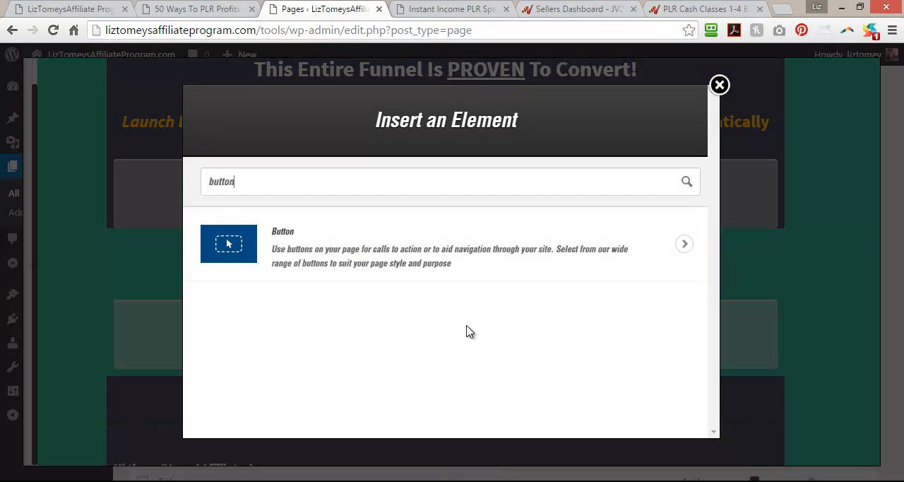
{"action": "left_click", "coordinate": [302, 256]}
{"action": "left_click", "coordinate": [424, 221]}
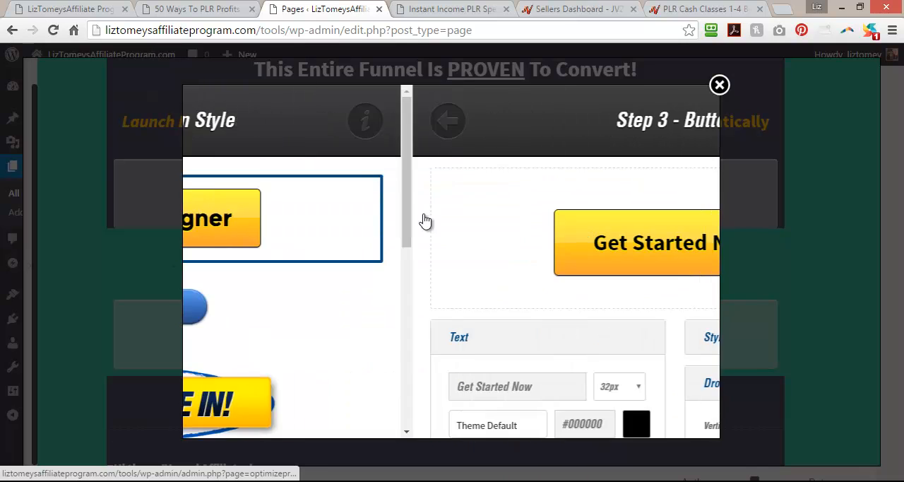
{"action": "scroll", "coordinate": [294, 242], "scroll_direction": "down", "scroll_amount": 2}
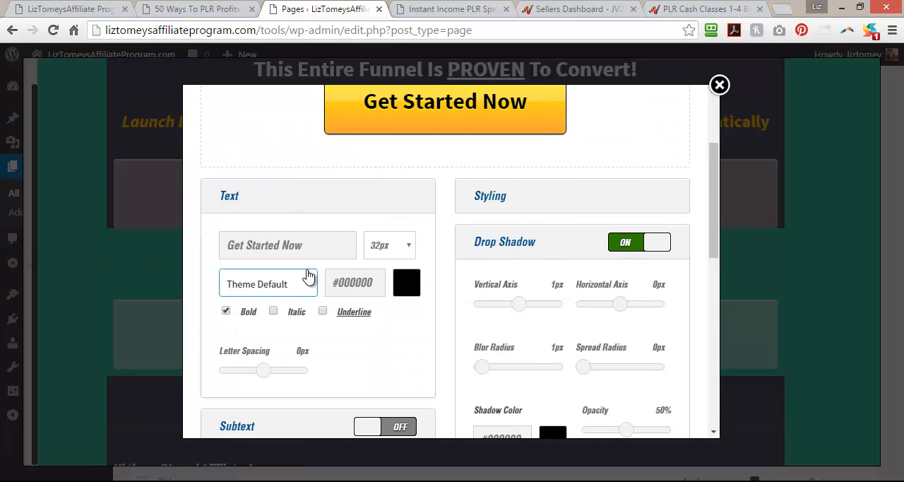
{"action": "scroll", "coordinate": [309, 276], "scroll_direction": "down", "scroll_amount": 7}
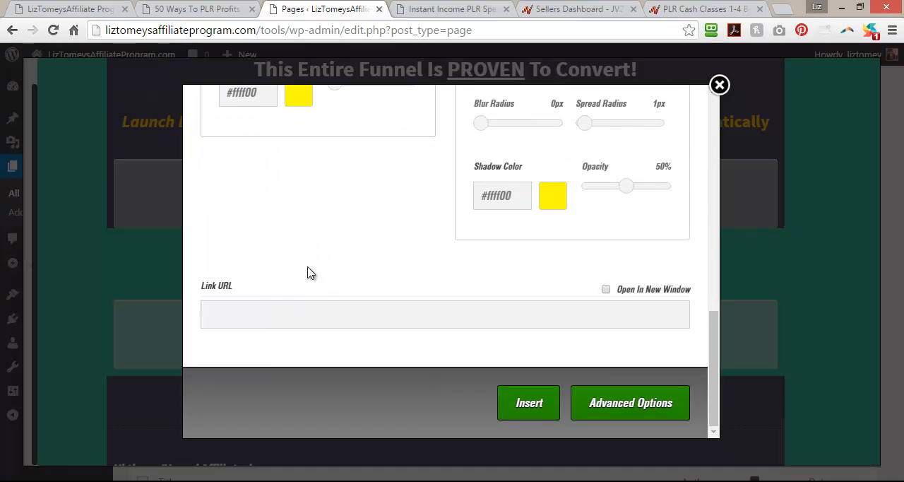
{"action": "left_click", "coordinate": [528, 404]}
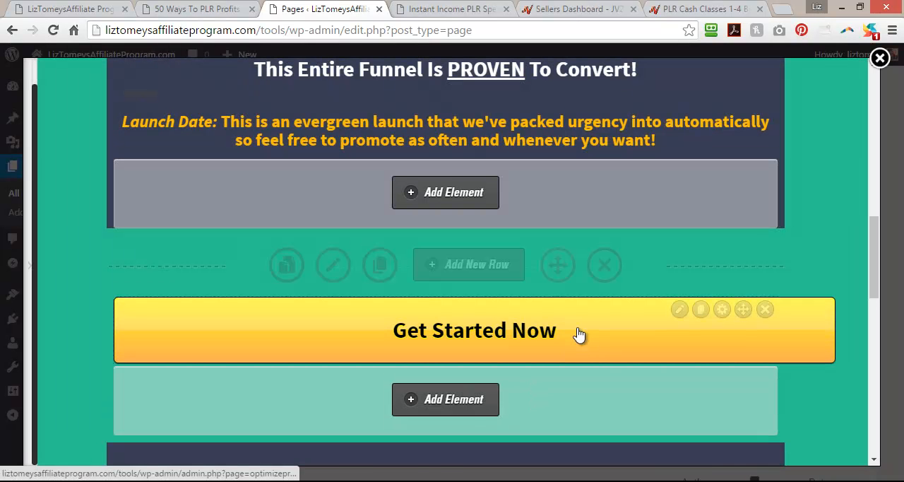
Review the advanced element options of the "Get Started Now" button and close them.
{"action": "left_click", "coordinate": [721, 310]}
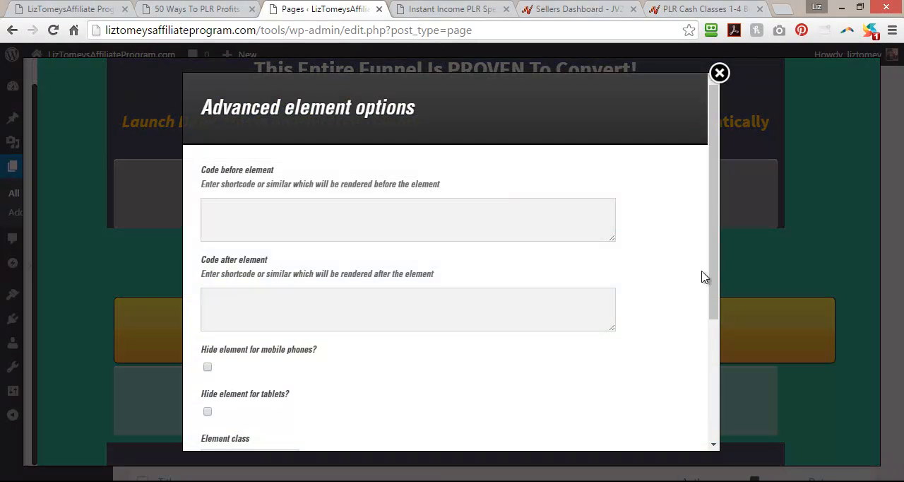
{"action": "scroll", "coordinate": [663, 268], "scroll_direction": "down", "scroll_amount": 5}
{"action": "scroll", "coordinate": [664, 268], "scroll_direction": "up", "scroll_amount": 5}
{"action": "left_click", "coordinate": [718, 72]}
Restyle the "Get Started Now" button with the red "DON'T WAIT!" preset from the button designer and update the element.
{"action": "left_click", "coordinate": [678, 309]}
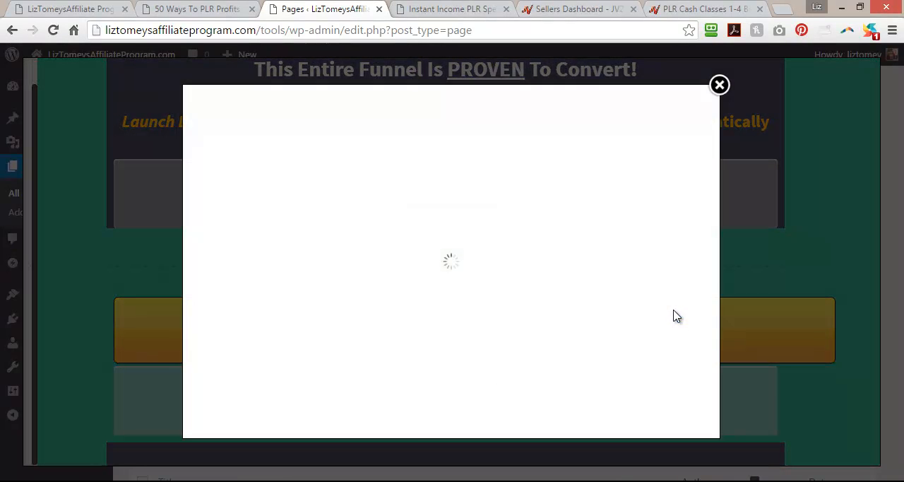
{"action": "scroll", "coordinate": [591, 204], "scroll_direction": "down", "scroll_amount": 2}
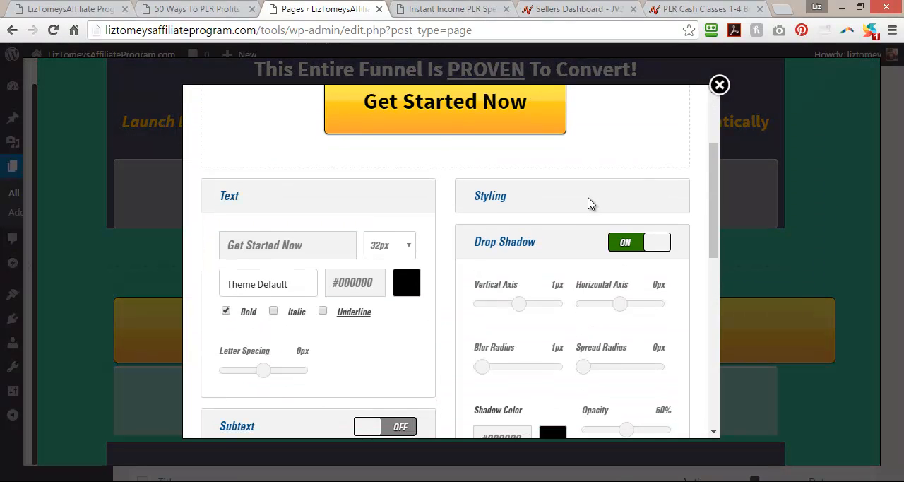
{"action": "scroll", "coordinate": [591, 204], "scroll_direction": "up", "scroll_amount": 1}
{"action": "left_click", "coordinate": [530, 185]}
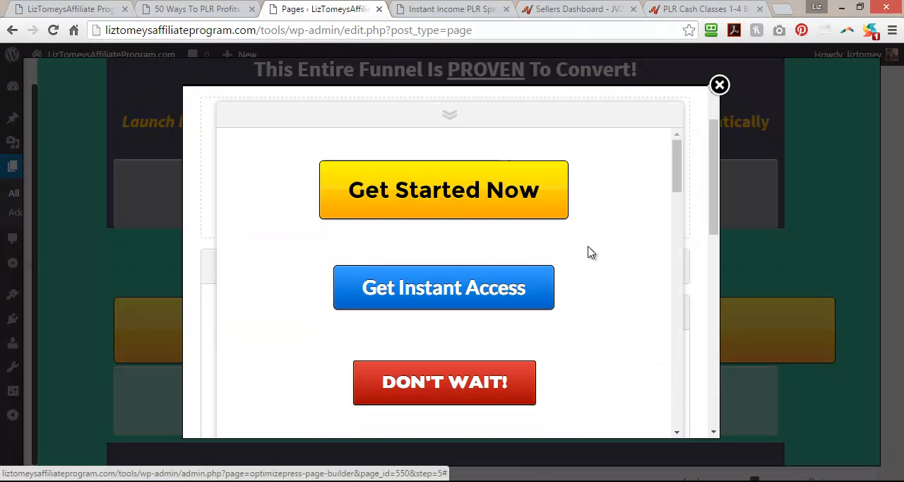
{"action": "scroll", "coordinate": [587, 252], "scroll_direction": "down", "scroll_amount": 5}
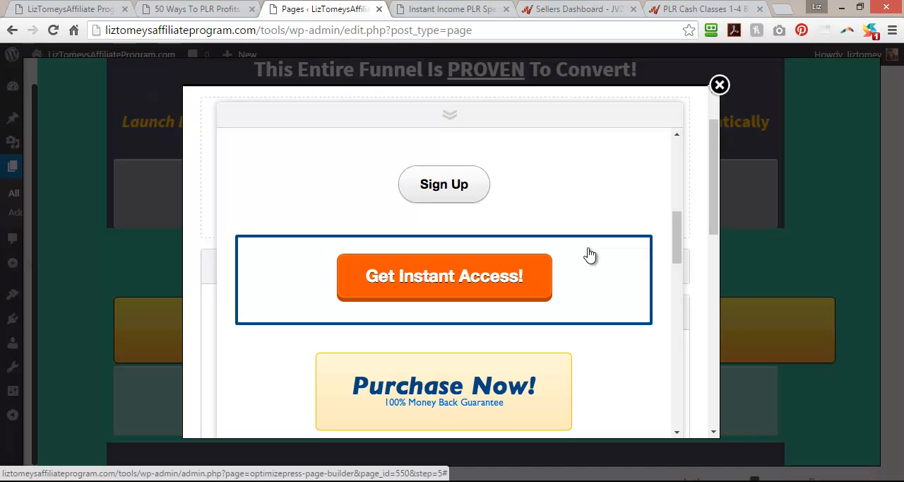
{"action": "scroll", "coordinate": [589, 254], "scroll_direction": "down", "scroll_amount": 6}
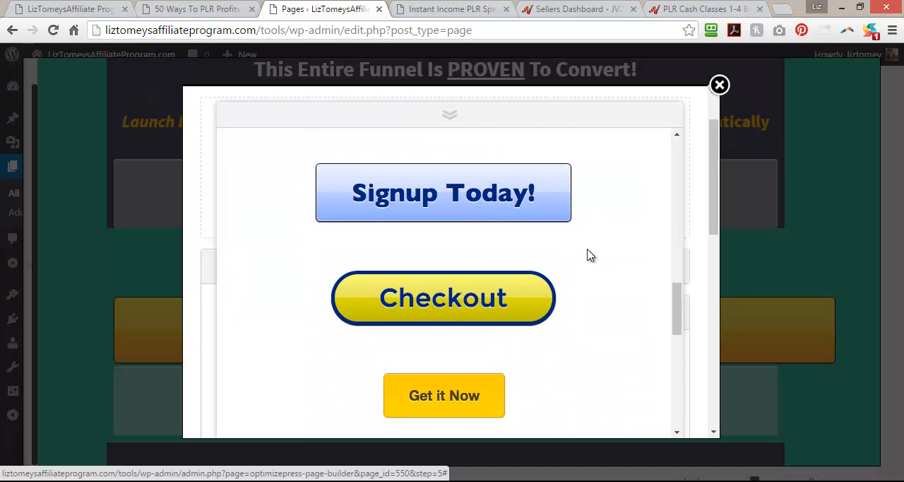
{"action": "scroll", "coordinate": [589, 256], "scroll_direction": "down", "scroll_amount": 7}
{"action": "scroll", "coordinate": [590, 256], "scroll_direction": "up", "scroll_amount": 6}
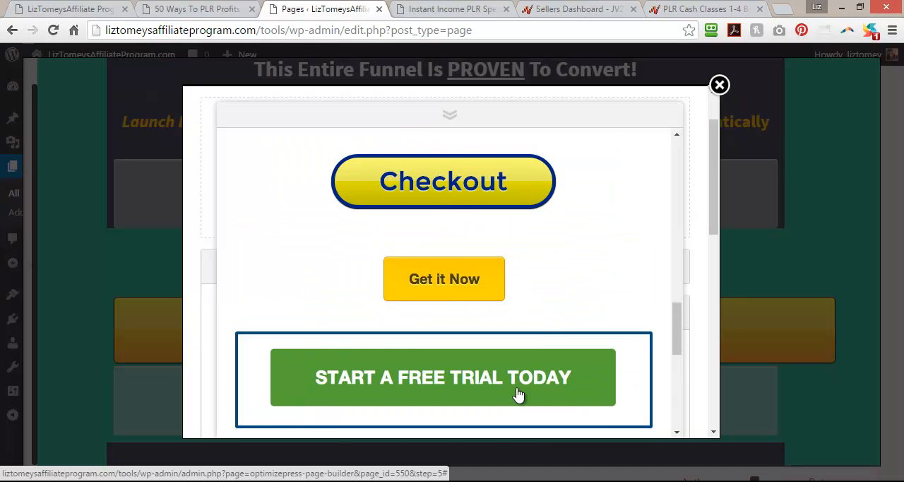
{"action": "scroll", "coordinate": [514, 400], "scroll_direction": "up", "scroll_amount": 10}
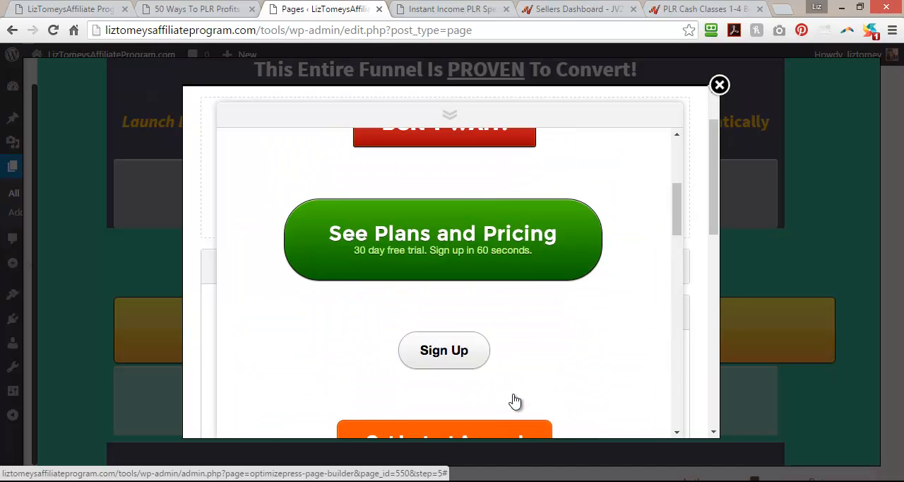
{"action": "scroll", "coordinate": [515, 401], "scroll_direction": "up", "scroll_amount": 3}
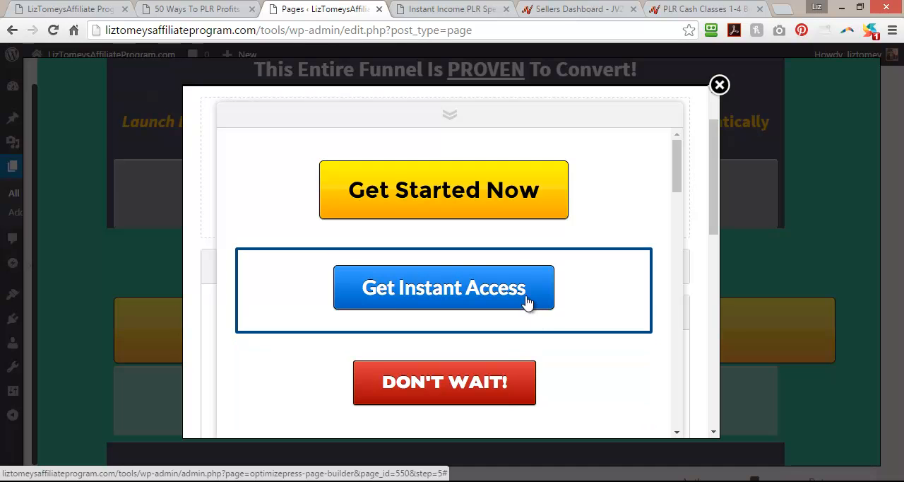
{"action": "scroll", "coordinate": [526, 301], "scroll_direction": "down", "scroll_amount": 1}
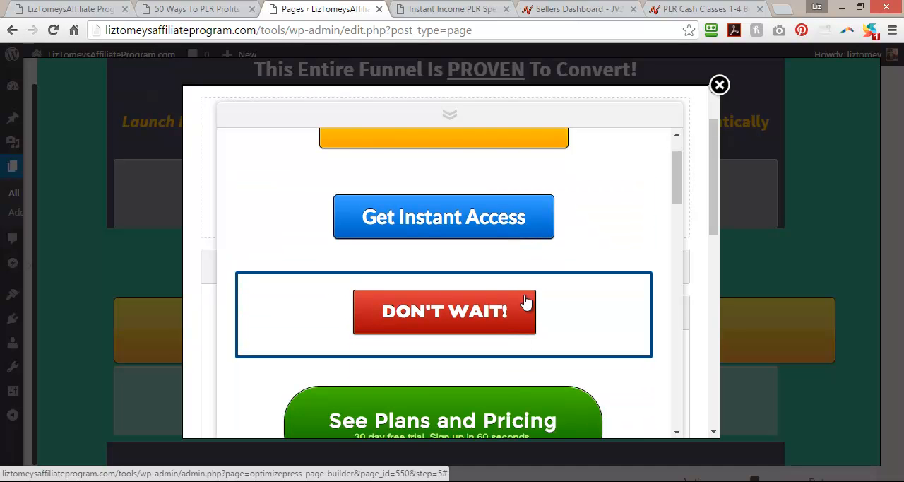
{"action": "scroll", "coordinate": [523, 307], "scroll_direction": "down", "scroll_amount": 2}
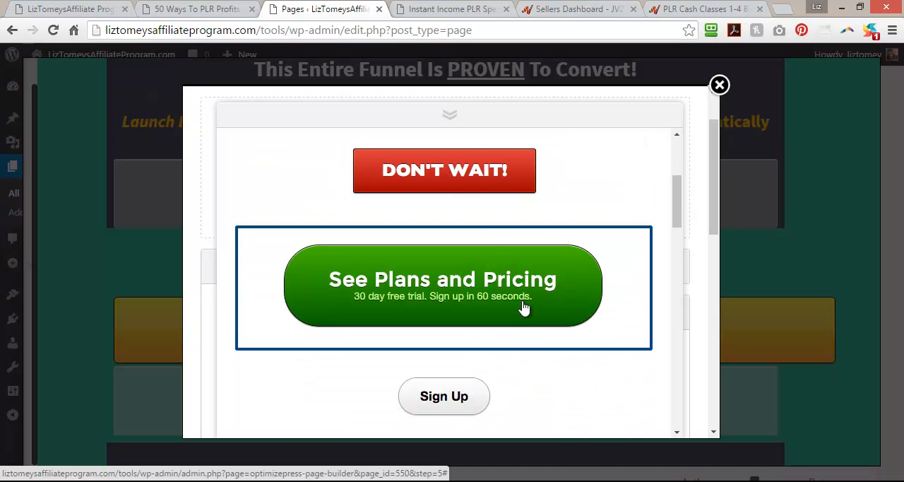
{"action": "left_click", "coordinate": [457, 185]}
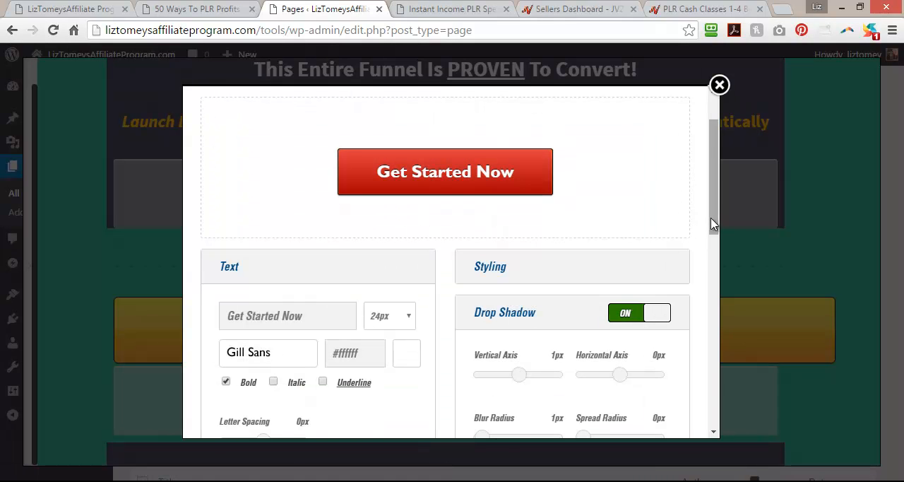
{"action": "left_click_drag", "start_coordinate": [711, 223], "coordinate": [710, 417]}
{"action": "left_click", "coordinate": [539, 415]}
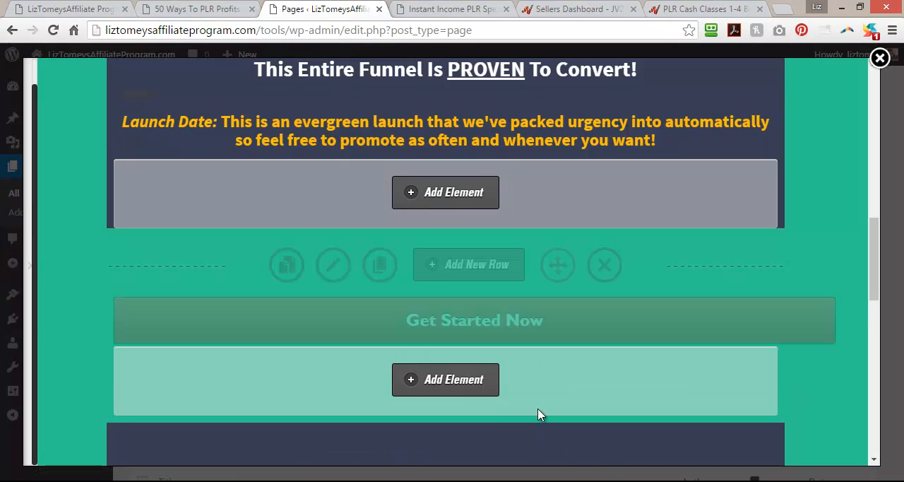
Change the "Get Started Now" button to the blue "Get Instant Access" preset and update the element.
{"action": "mouse_move", "coordinate": [534, 327]}
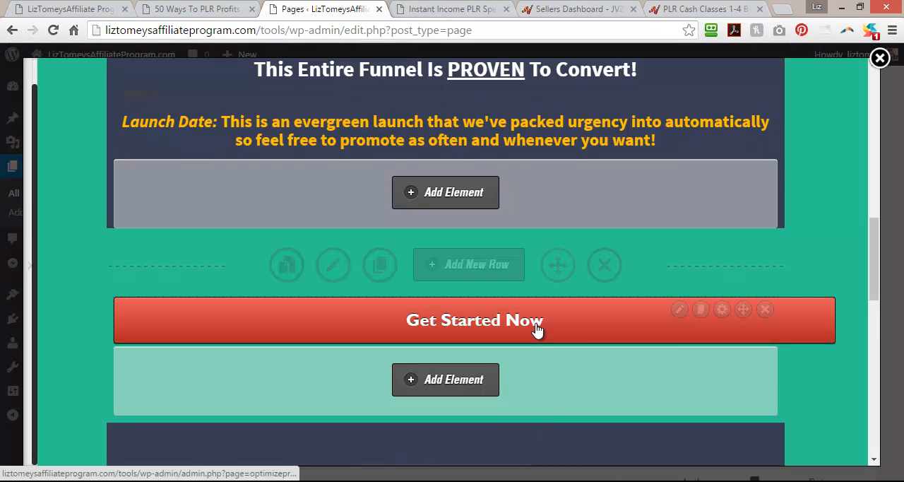
{"action": "left_click", "coordinate": [679, 310]}
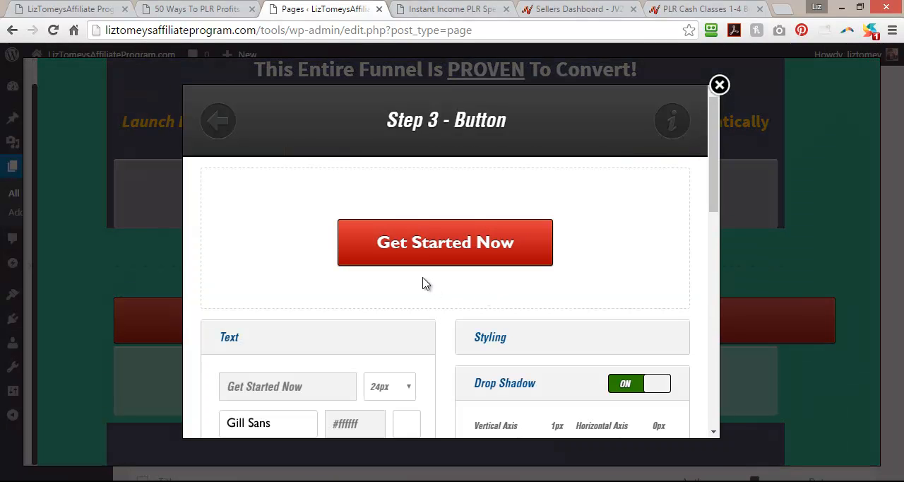
{"action": "left_click", "coordinate": [498, 245]}
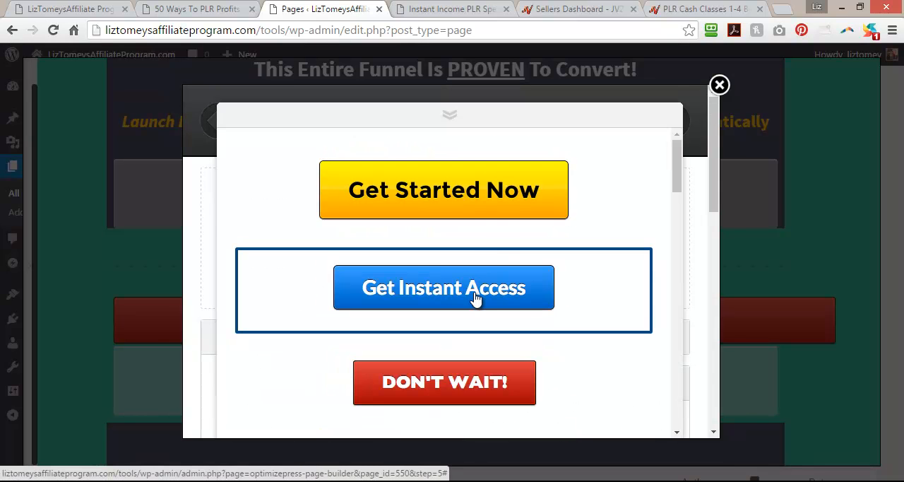
{"action": "left_click", "coordinate": [474, 298]}
{"action": "left_click_drag", "start_coordinate": [715, 202], "coordinate": [714, 423]}
{"action": "left_click", "coordinate": [528, 405]}
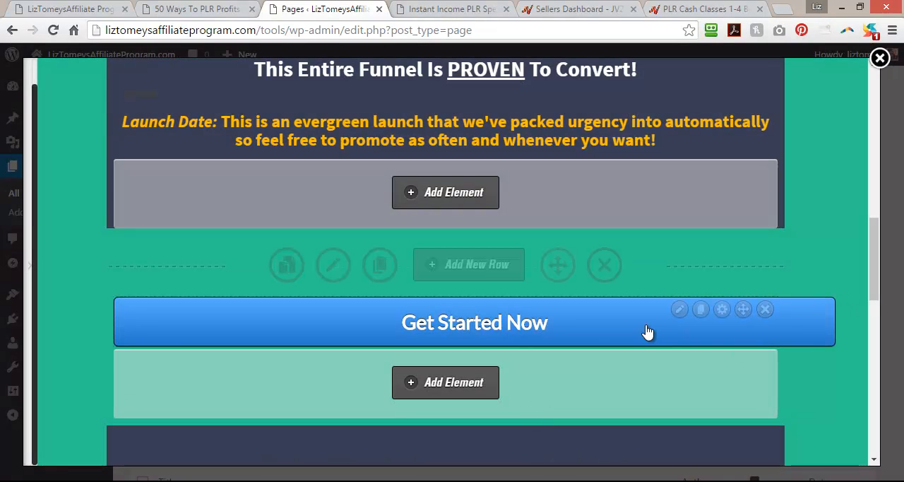
Remove the "Get Started Now" button from the row below the launch date text.
{"action": "left_click", "coordinate": [766, 311]}
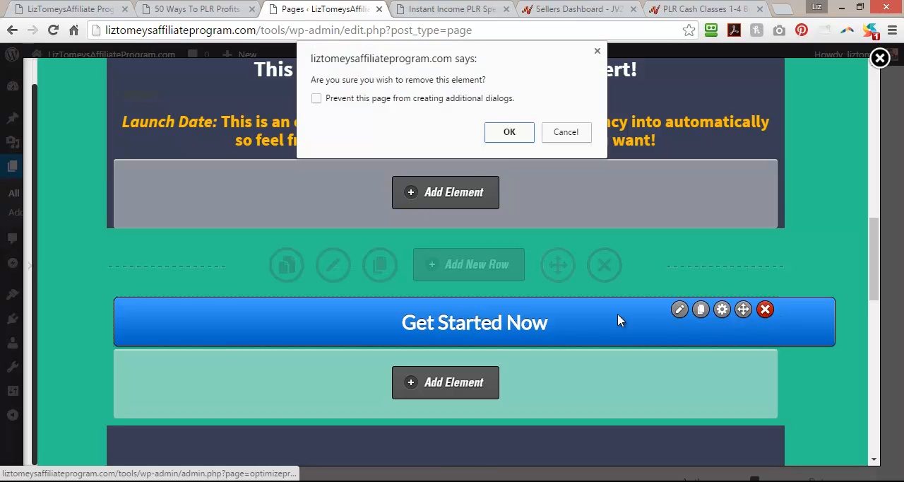
{"action": "left_click", "coordinate": [504, 133]}
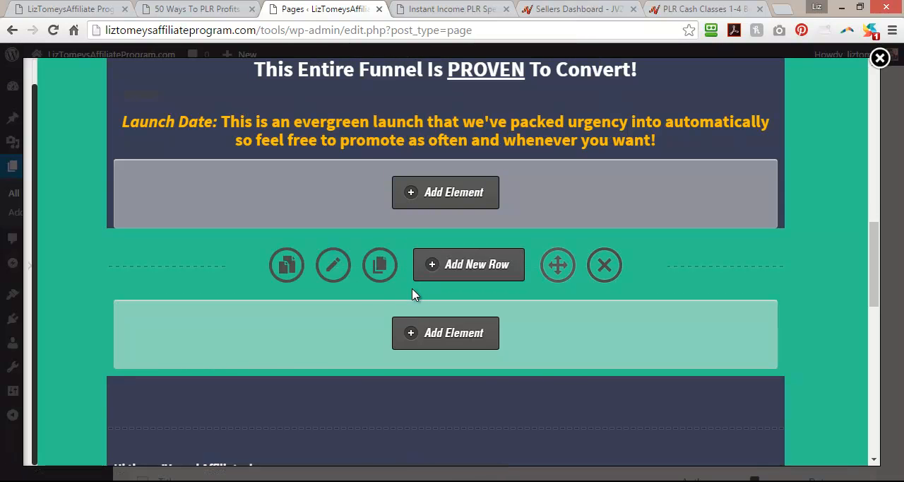
Review the row options of the empty row below the launch date text and close them.
{"action": "left_click", "coordinate": [333, 267]}
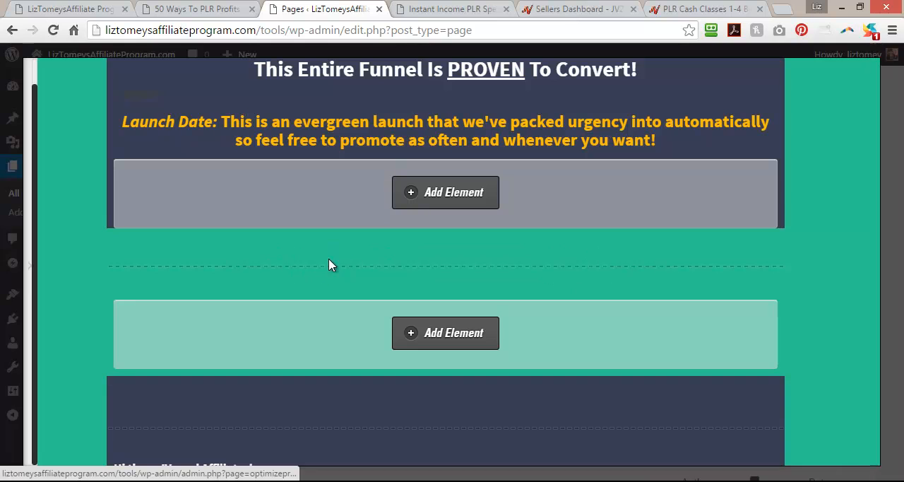
{"action": "scroll", "coordinate": [708, 198], "scroll_direction": "down", "scroll_amount": 6}
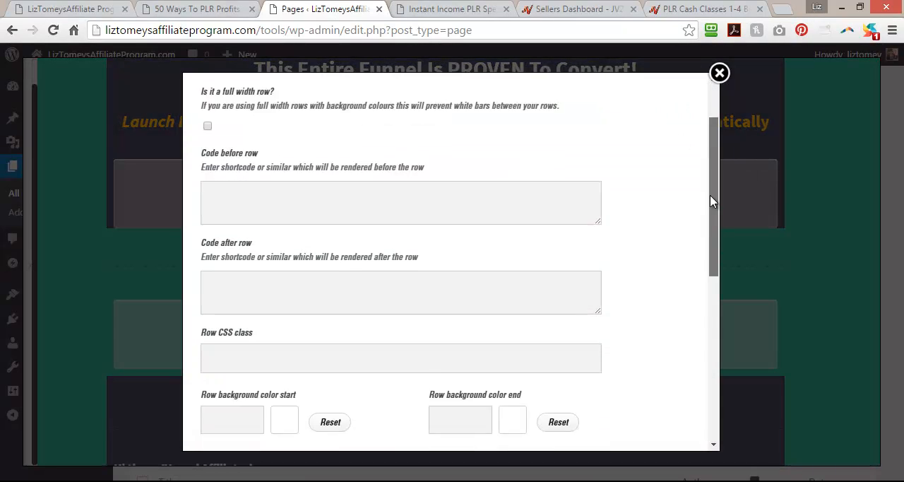
{"action": "scroll", "coordinate": [699, 269], "scroll_direction": "up", "scroll_amount": 6}
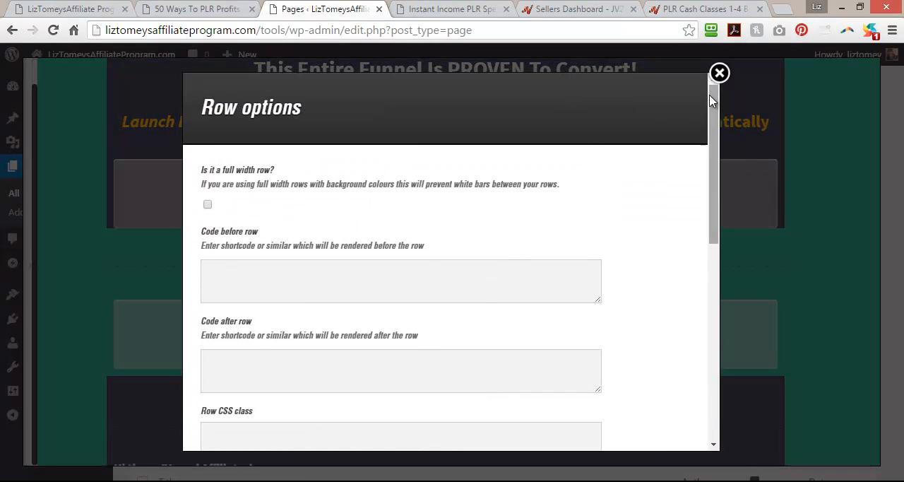
{"action": "left_click", "coordinate": [718, 74]}
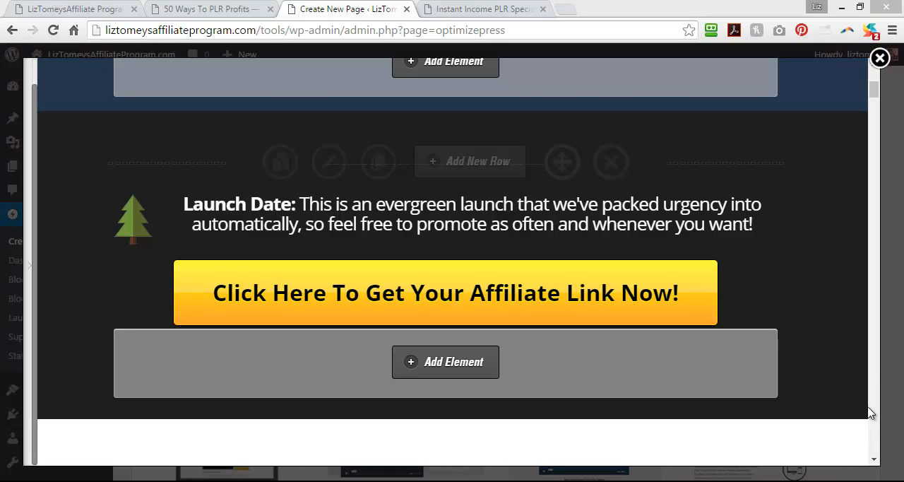
Reload the published Instant Income PLR Special Offer page and review its headline, affiliate-link buttons, body copy and launch date rows.
{"action": "left_click_drag", "start_coordinate": [875, 93], "coordinate": [878, 78]}
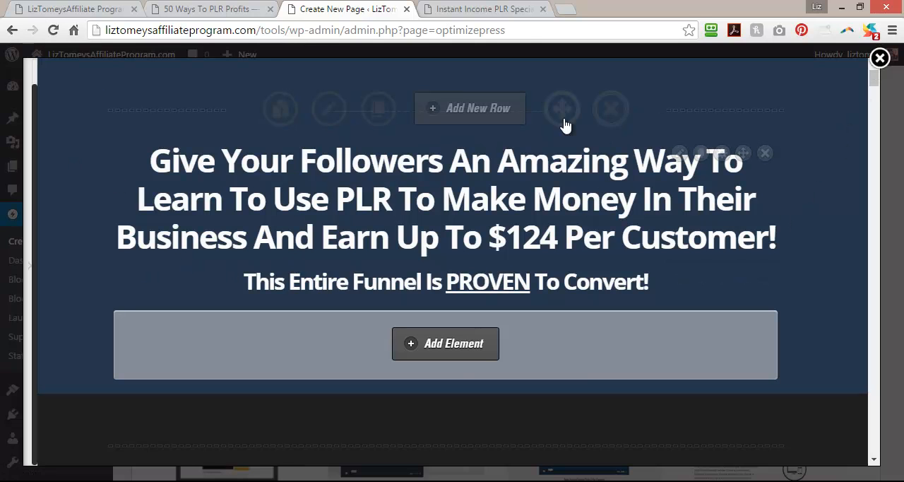
{"action": "left_click", "coordinate": [462, 7]}
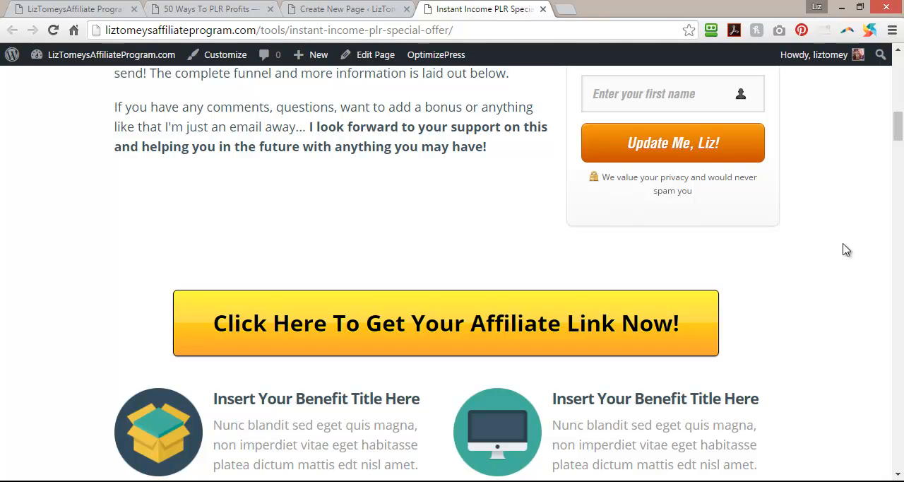
{"action": "left_click", "coordinate": [53, 29]}
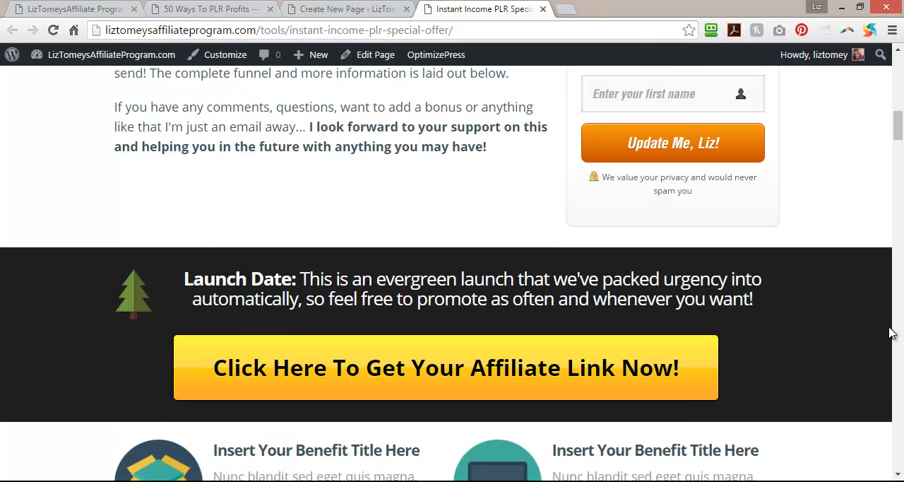
{"action": "left_click_drag", "start_coordinate": [897, 127], "coordinate": [898, 74]}
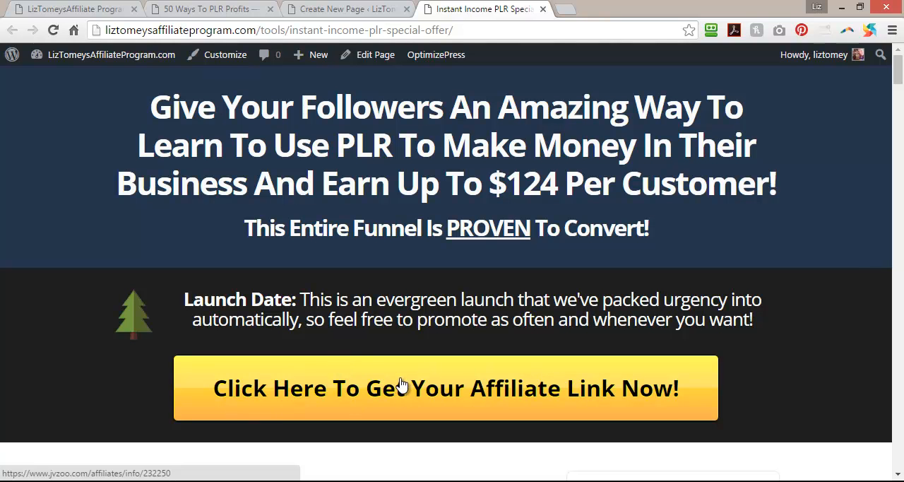
{"action": "scroll", "coordinate": [571, 395], "scroll_direction": "down", "scroll_amount": 2}
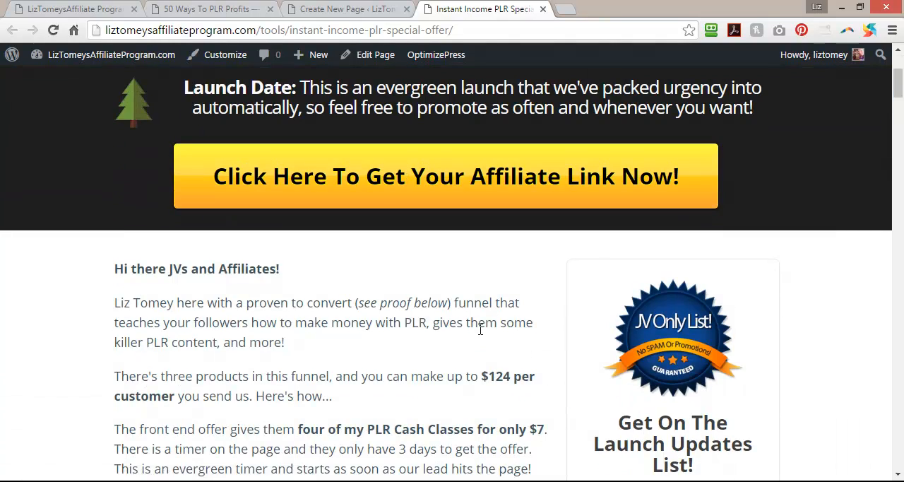
{"action": "scroll", "coordinate": [528, 323], "scroll_direction": "down", "scroll_amount": 3}
{"action": "scroll", "coordinate": [423, 286], "scroll_direction": "down", "scroll_amount": 4}
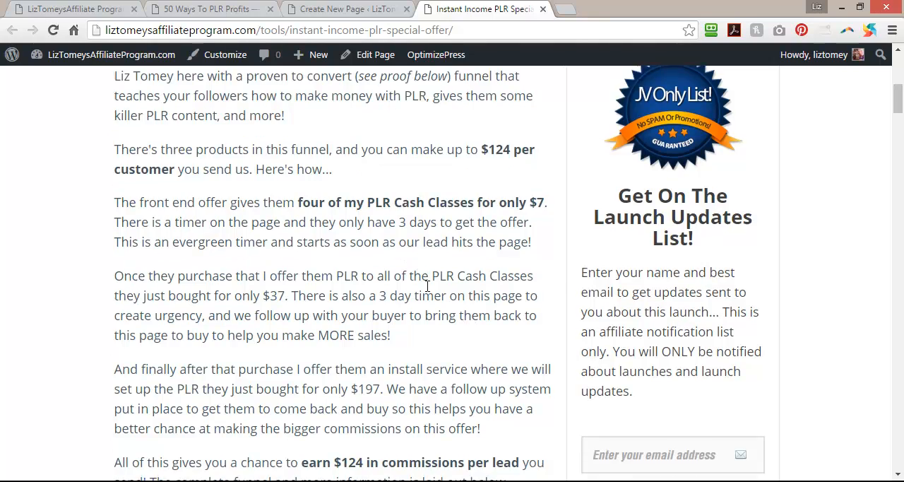
{"action": "scroll", "coordinate": [745, 260], "scroll_direction": "up", "scroll_amount": 5}
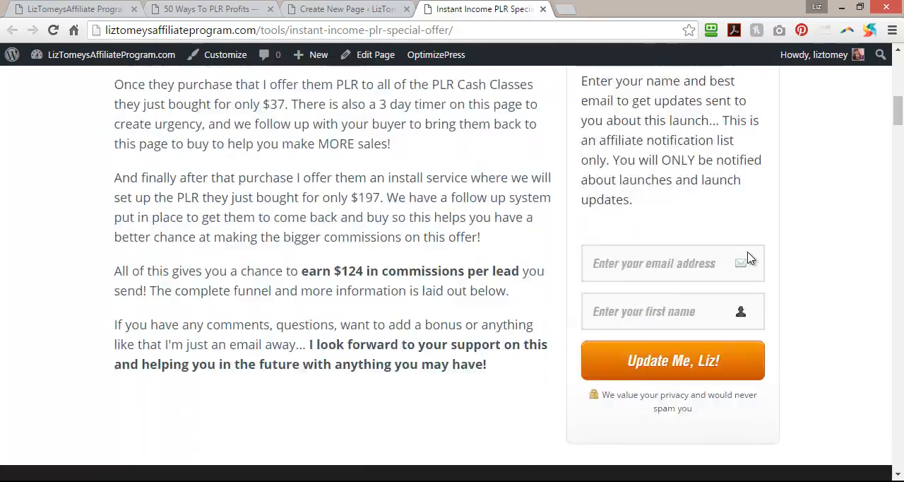
{"action": "scroll", "coordinate": [736, 280], "scroll_direction": "down", "scroll_amount": 6}
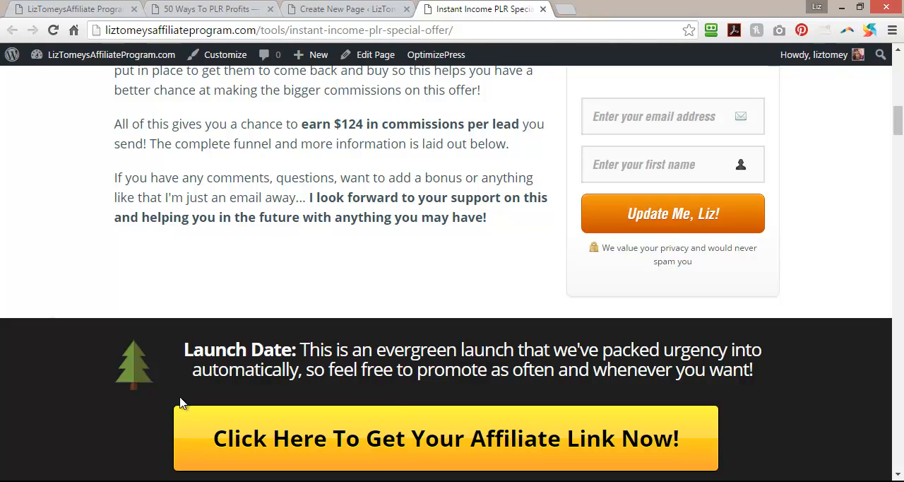
Copy the line "The Sales Funnel Explained..." from the pagecopy file in Notepad.
{"action": "left_click", "coordinate": [432, 481]}
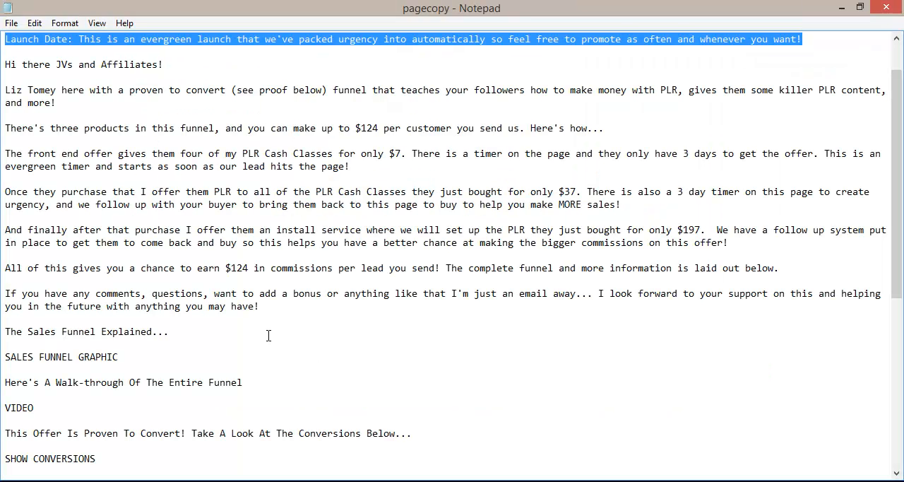
{"action": "left_click_drag", "start_coordinate": [8, 333], "coordinate": [214, 332]}
{"action": "right_click", "coordinate": [136, 327]}
{"action": "left_click", "coordinate": [168, 176]}
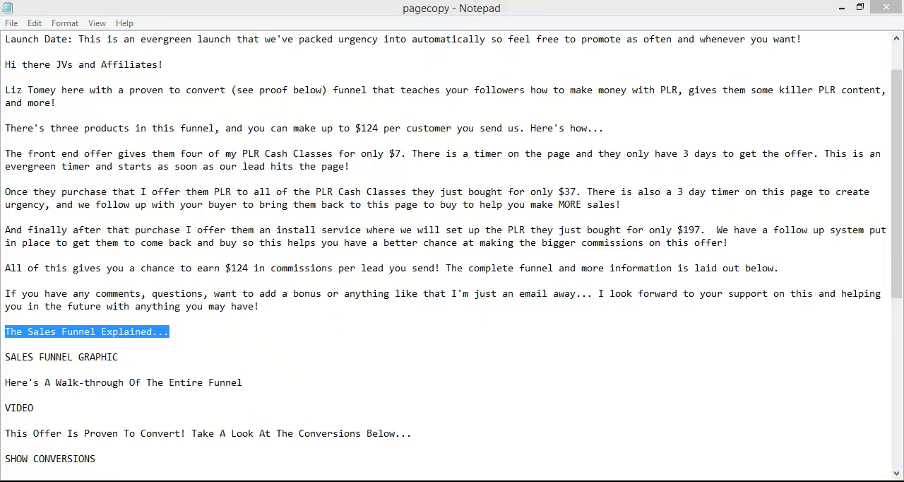
Return to the page editor in the browser and remove the affiliate-link button from the second launch date row, beneath the body copy.
{"action": "left_click", "coordinate": [458, 481]}
{"action": "left_click", "coordinate": [323, 8]}
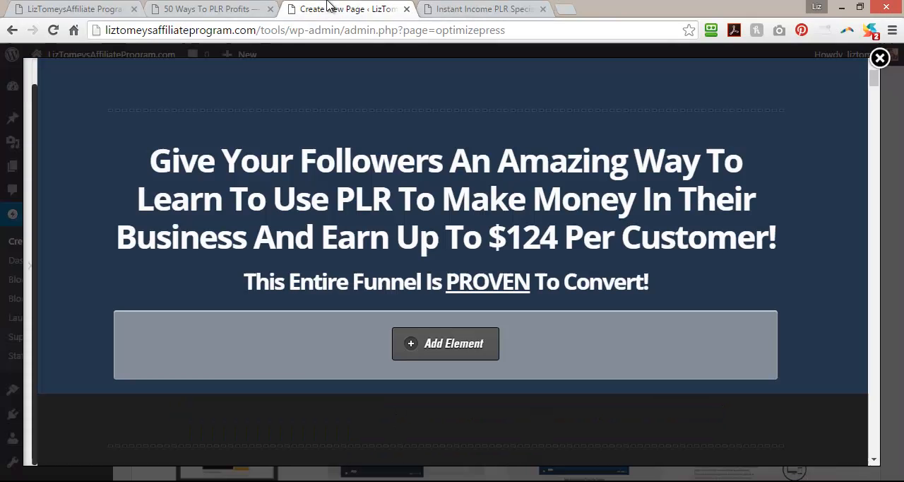
{"action": "scroll", "coordinate": [414, 244], "scroll_direction": "down", "scroll_amount": 5}
{"action": "scroll", "coordinate": [281, 144], "scroll_direction": "up", "scroll_amount": 2}
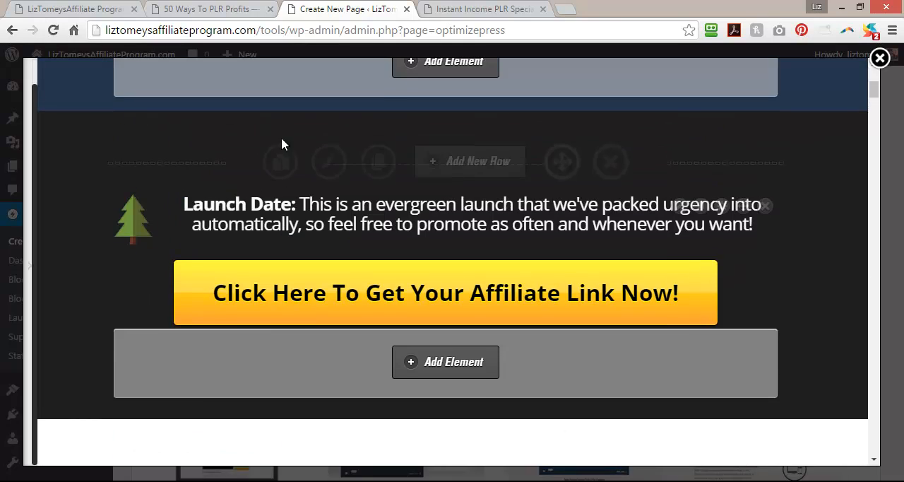
{"action": "scroll", "coordinate": [581, 306], "scroll_direction": "up", "scroll_amount": 10}
{"action": "scroll", "coordinate": [528, 294], "scroll_direction": "down", "scroll_amount": 12}
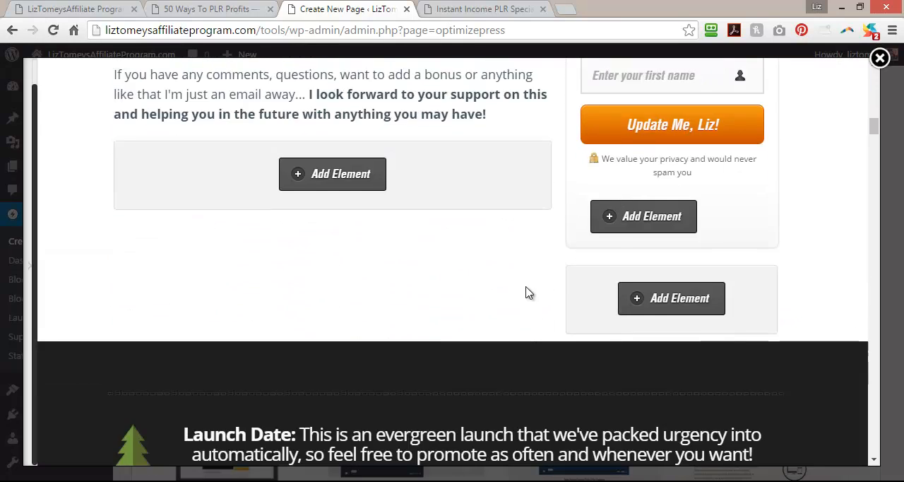
{"action": "scroll", "coordinate": [640, 212], "scroll_direction": "up", "scroll_amount": 2}
{"action": "left_click", "coordinate": [764, 290]}
{"action": "left_click", "coordinate": [507, 134]}
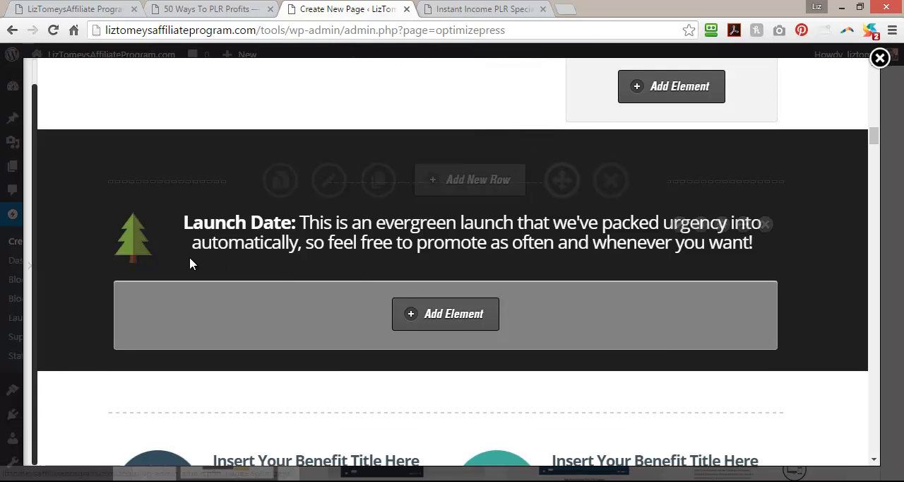
Replace the tree image and launch date text in the second launch date headline with "The Sales Funnel Explained...".
{"action": "left_click", "coordinate": [678, 226]}
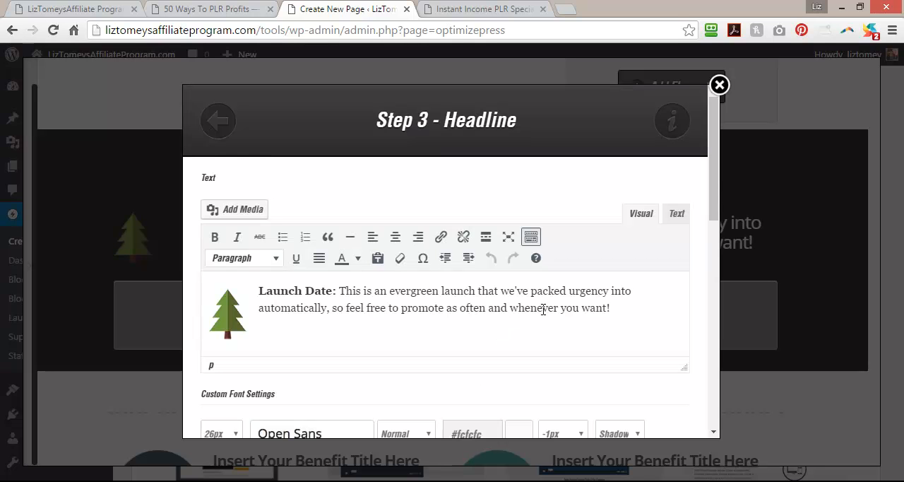
{"action": "left_click", "coordinate": [238, 323]}
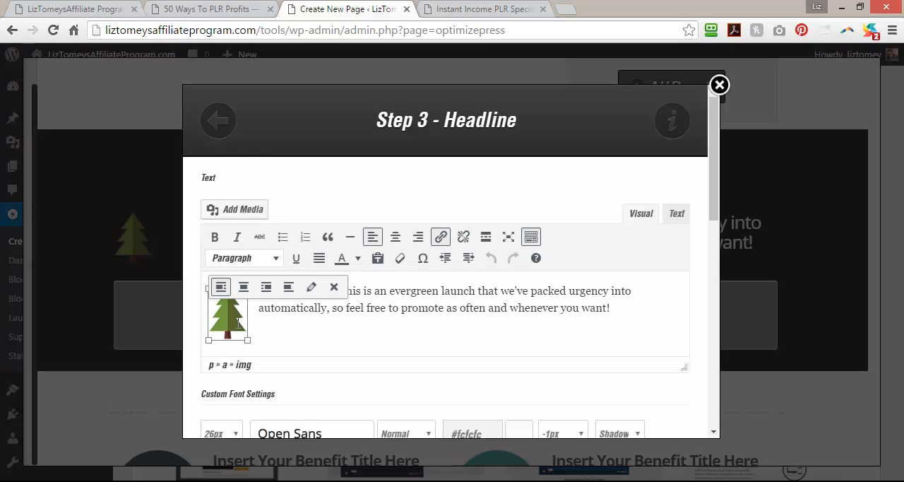
{"action": "key", "text": "Delete"}
{"action": "key", "text": "ctrl+a"}
{"action": "key", "text": "Delete"}
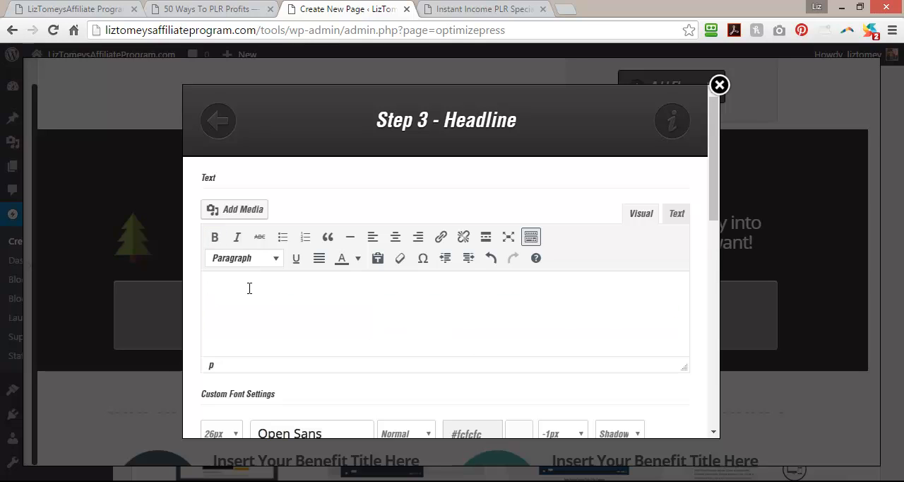
{"action": "key", "text": "ctrl+v"}
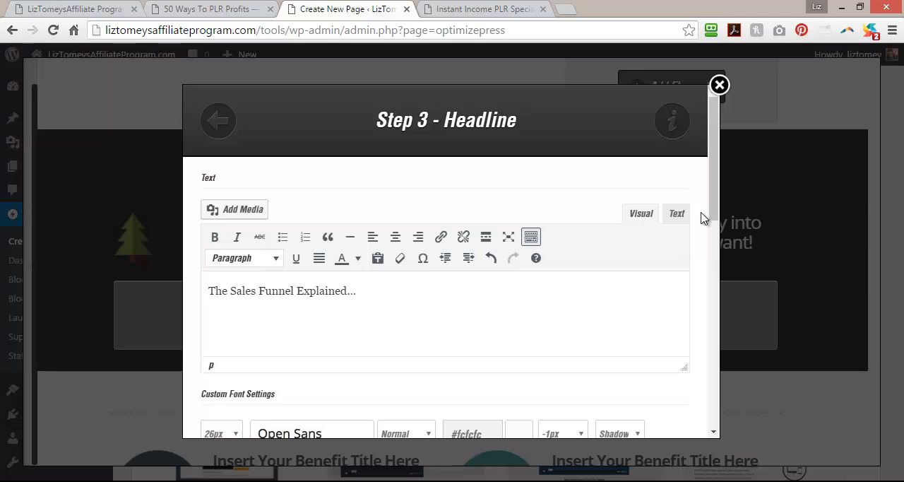
Set the font size of the "The Sales Funnel Explained..." headline to 36px and update the element.
{"action": "left_click_drag", "start_coordinate": [711, 208], "coordinate": [704, 257]}
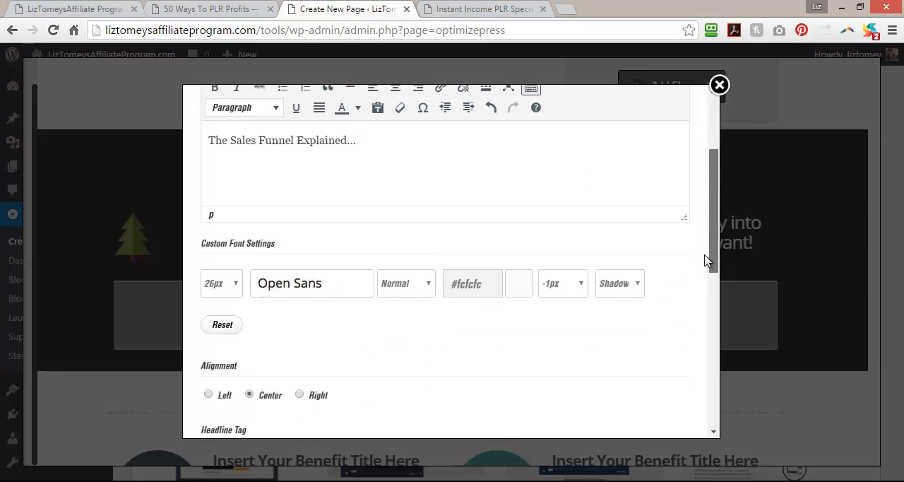
{"action": "left_click", "coordinate": [237, 296]}
{"action": "scroll", "coordinate": [238, 261], "scroll_direction": "down", "scroll_amount": 5}
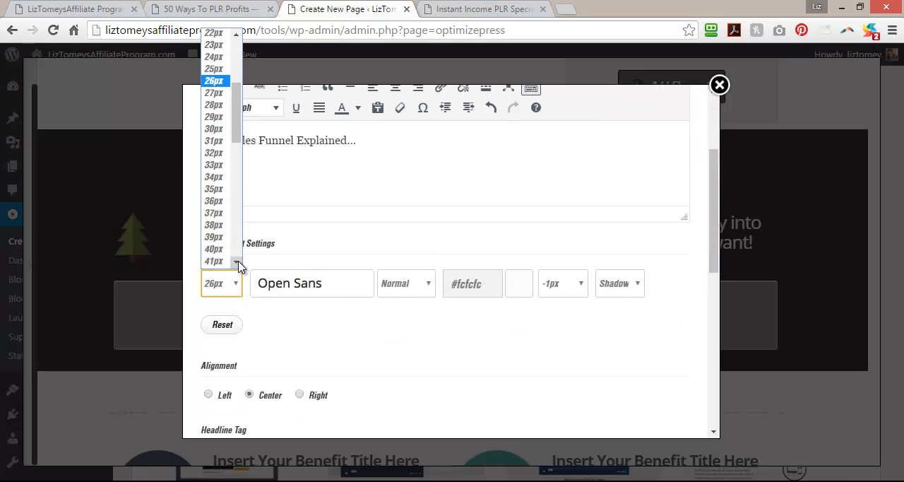
{"action": "left_click", "coordinate": [219, 200]}
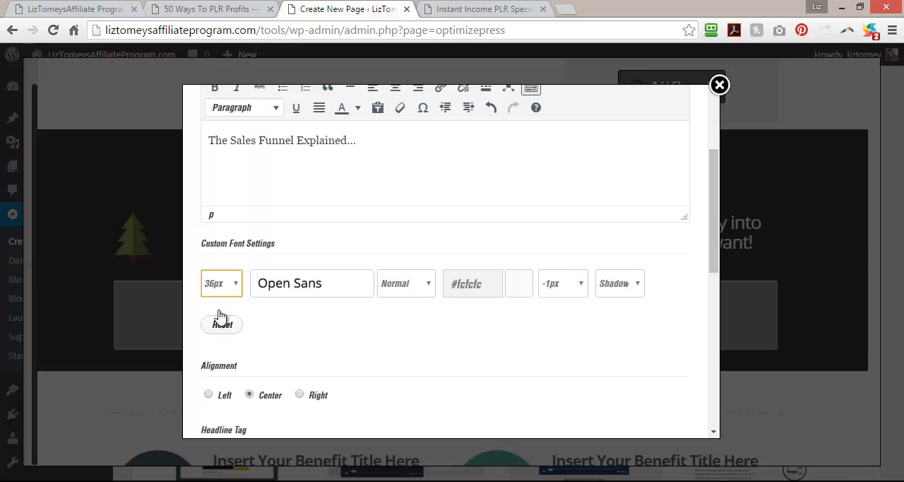
{"action": "left_click_drag", "start_coordinate": [713, 247], "coordinate": [713, 431]}
{"action": "left_click", "coordinate": [656, 408]}
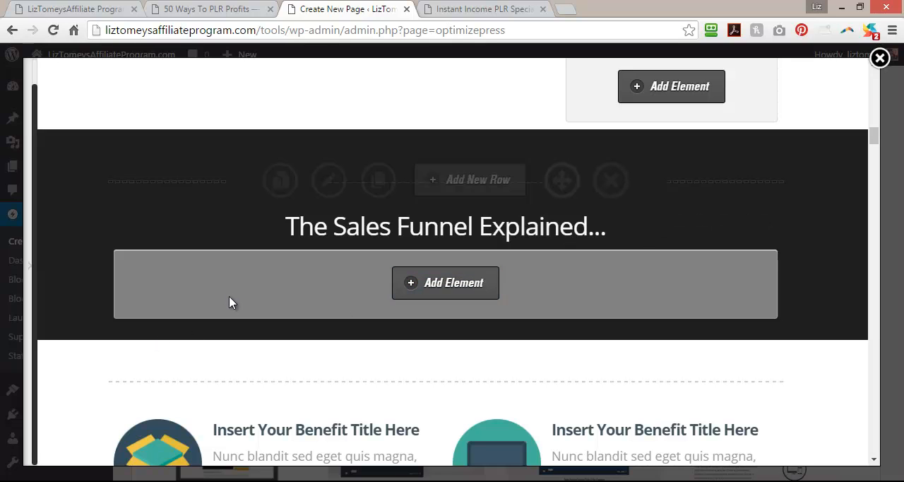
Examine the sales funnel section and its graphic on the published 50 Ways To PLR Profits page.
{"action": "left_click", "coordinate": [485, 9]}
{"action": "left_click", "coordinate": [161, 7]}
{"action": "scroll", "coordinate": [389, 282], "scroll_direction": "down", "scroll_amount": 10}
{"action": "scroll", "coordinate": [266, 311], "scroll_direction": "up", "scroll_amount": 3}
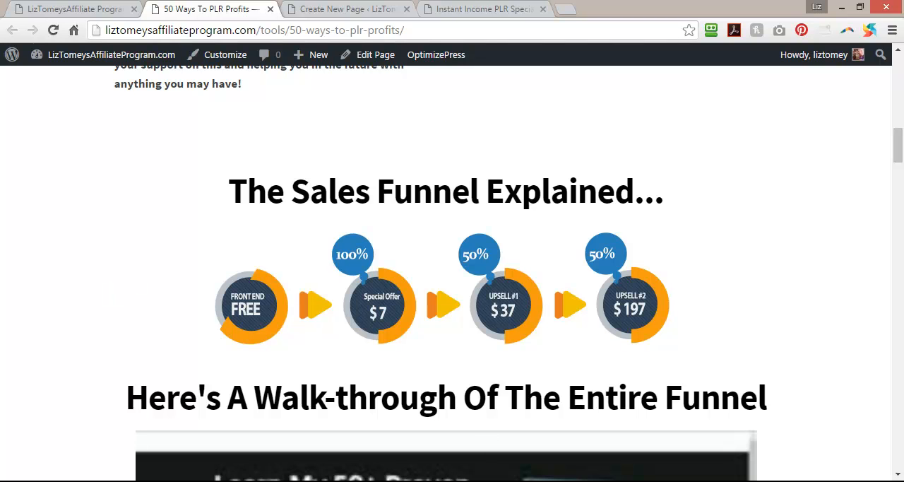
Open the salesfunnel PSD from the Instant Income PLR Free Offer folder in Photoshop.
{"action": "right_click", "coordinate": [683, 481]}
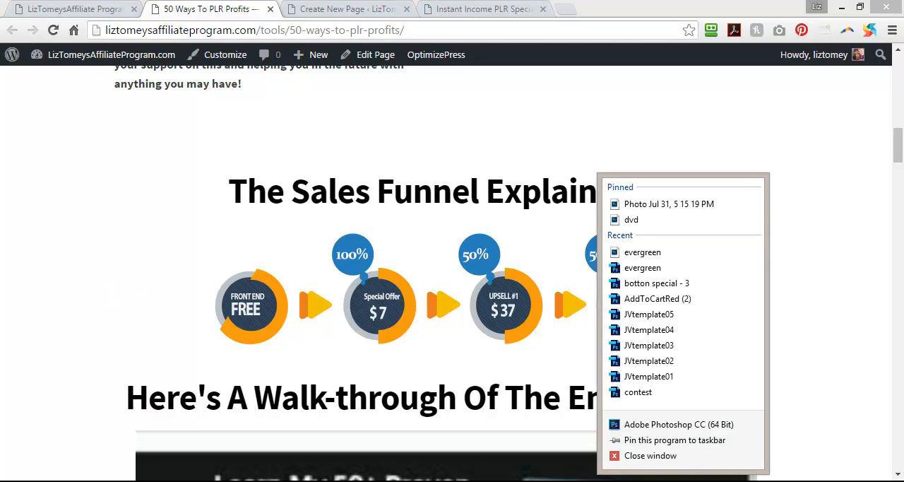
{"action": "left_click", "coordinate": [668, 458]}
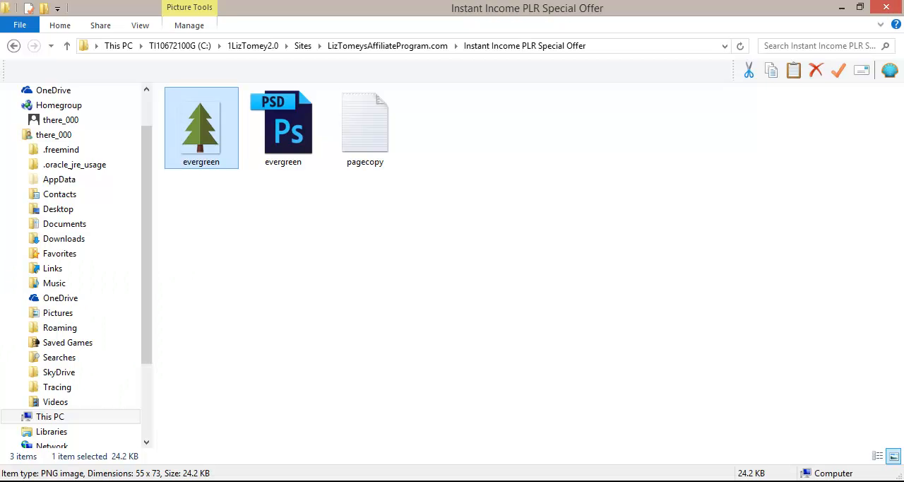
{"action": "left_click", "coordinate": [382, 51]}
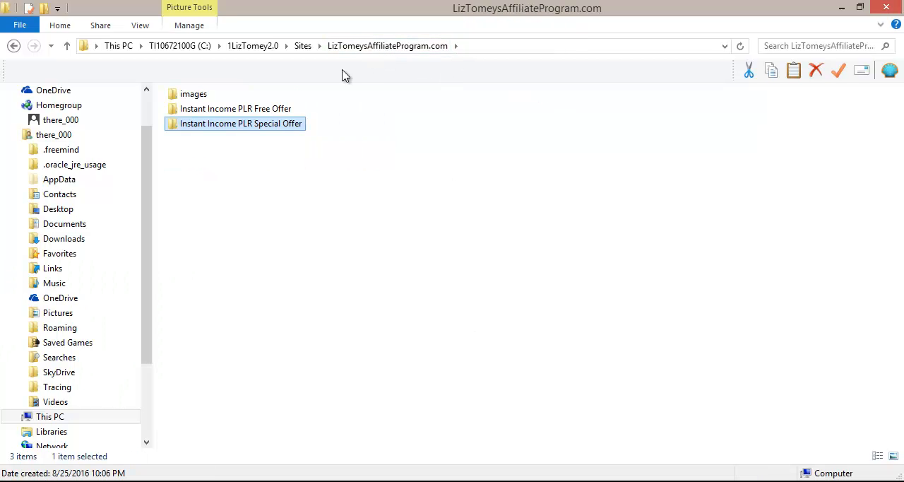
{"action": "double_click", "coordinate": [252, 115]}
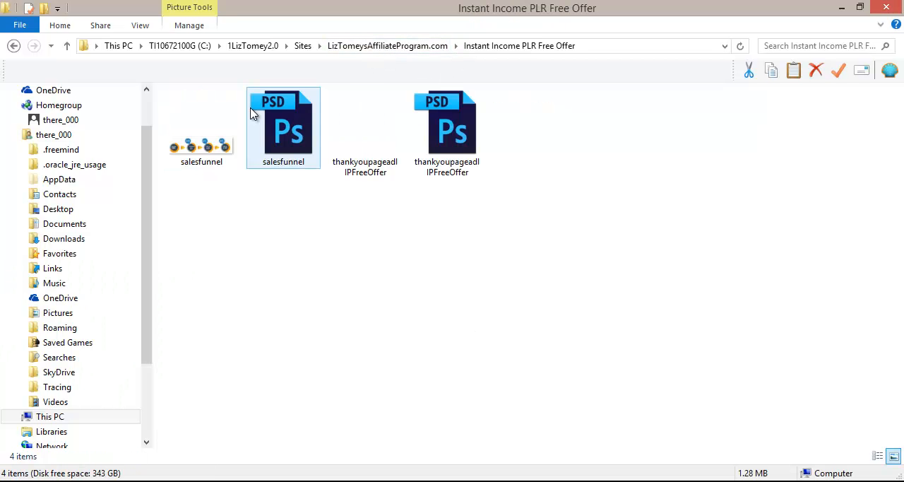
{"action": "left_click", "coordinate": [288, 145]}
{"action": "double_click", "coordinate": [288, 146]}
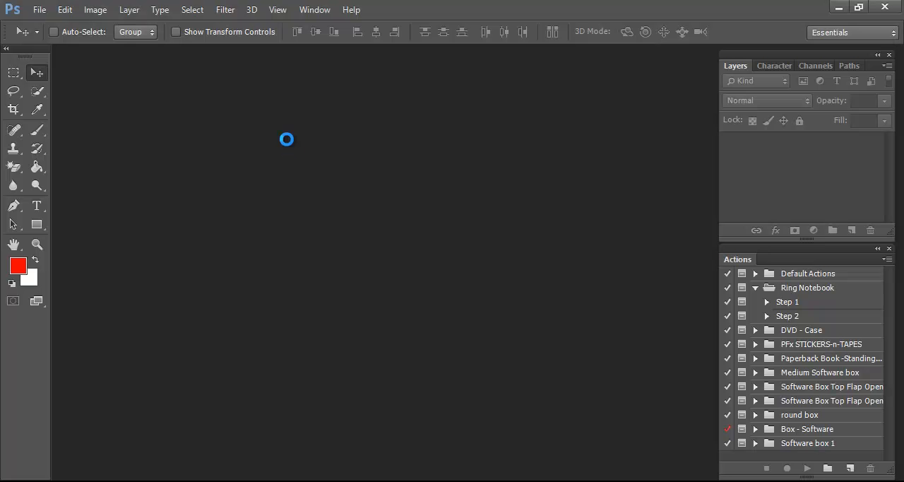
{"action": "left_click_drag", "start_coordinate": [170, 57], "coordinate": [206, 102]}
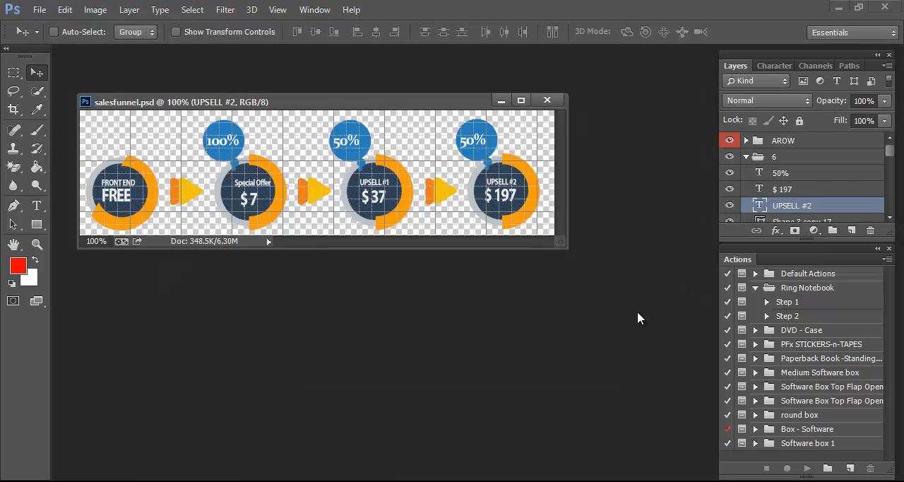
Hide layer group 1 with the free front end circle and both arrow 1 layers in the AROW group.
{"action": "left_click_drag", "start_coordinate": [890, 154], "coordinate": [890, 214]}
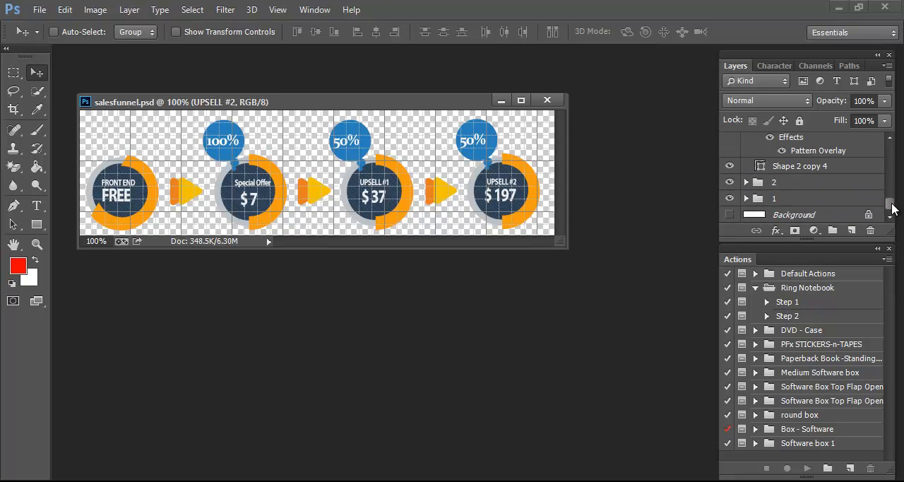
{"action": "left_click", "coordinate": [729, 198]}
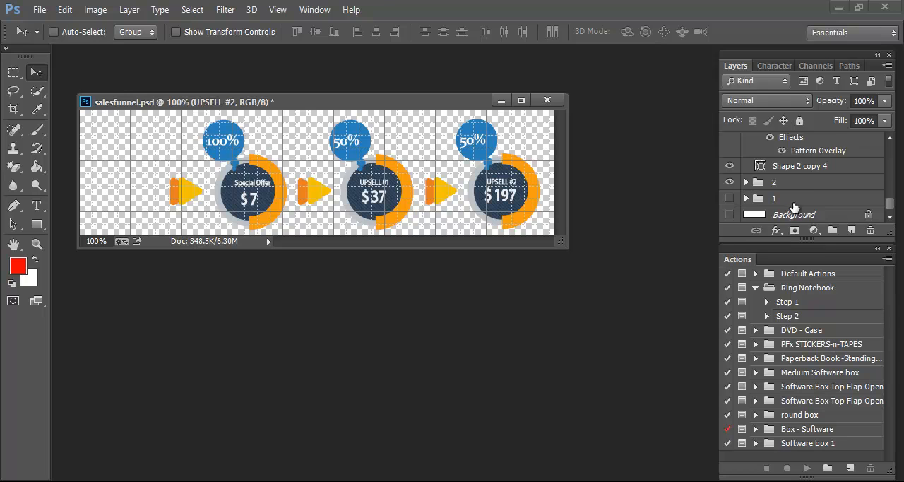
{"action": "scroll", "coordinate": [793, 207], "scroll_direction": "up", "scroll_amount": 15}
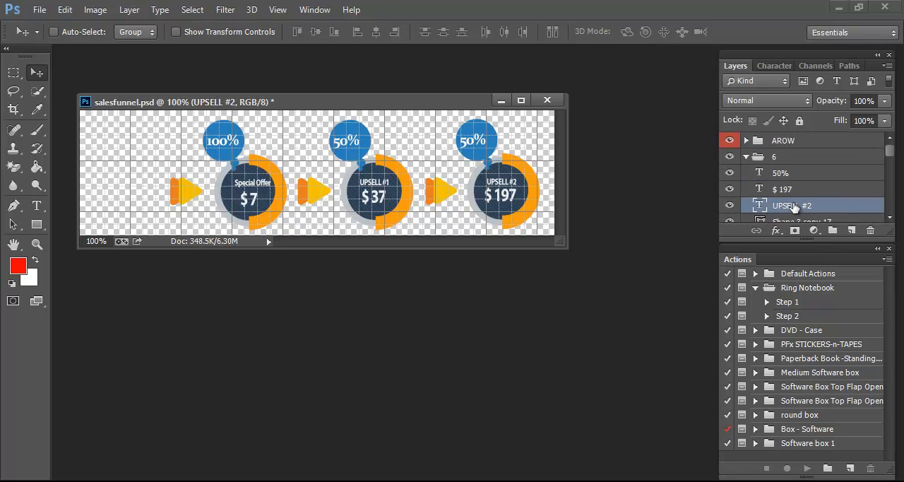
{"action": "left_click", "coordinate": [747, 140]}
{"action": "scroll", "coordinate": [764, 176], "scroll_direction": "down", "scroll_amount": 1}
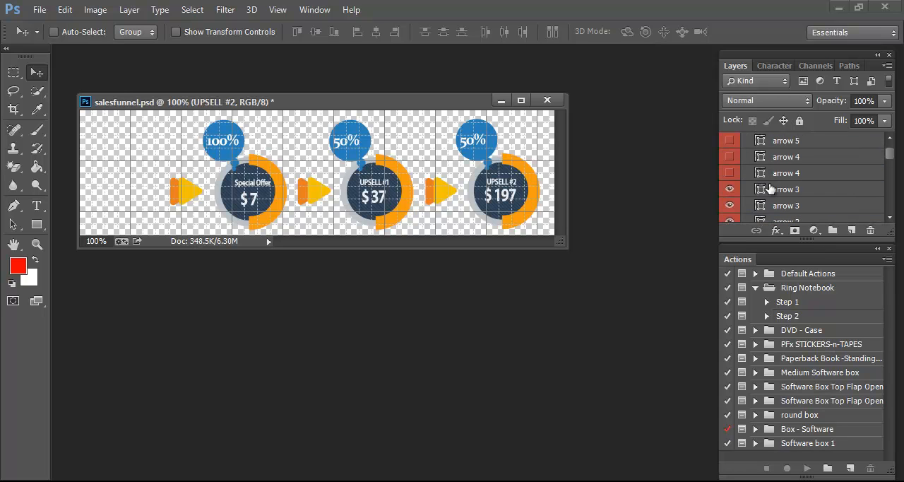
{"action": "left_click", "coordinate": [727, 190]}
{"action": "left_click", "coordinate": [728, 189]}
{"action": "scroll", "coordinate": [727, 192], "scroll_direction": "down", "scroll_amount": 2}
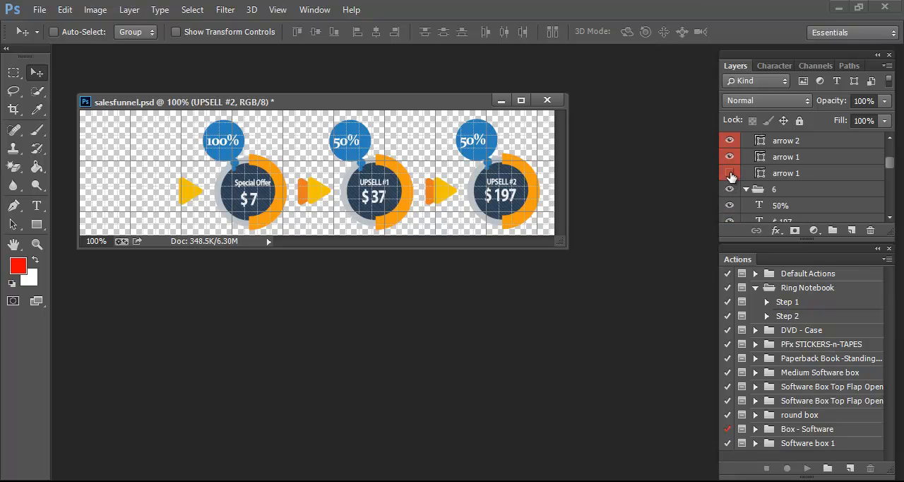
{"action": "left_click", "coordinate": [729, 161]}
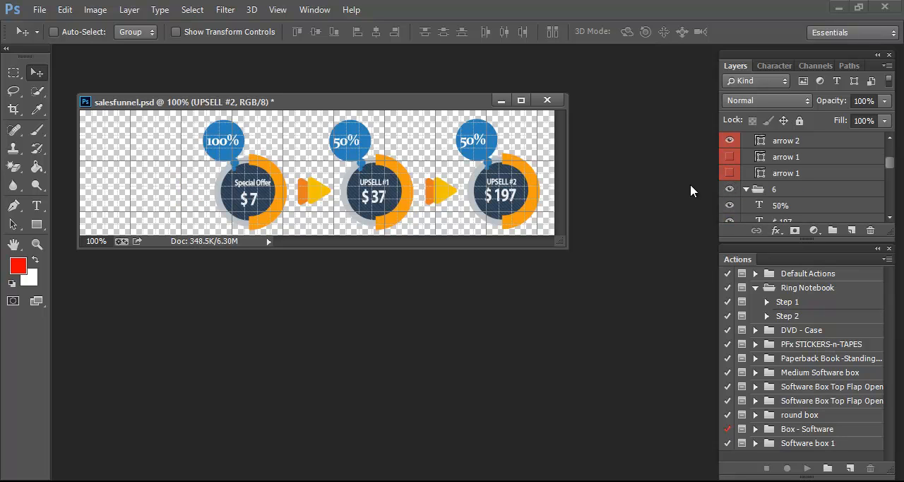
Crop away the empty area where the free front end circle and first arrow were.
{"action": "left_click", "coordinate": [13, 109]}
{"action": "left_click_drag", "start_coordinate": [83, 174], "coordinate": [142, 191]}
{"action": "key", "text": "Return"}
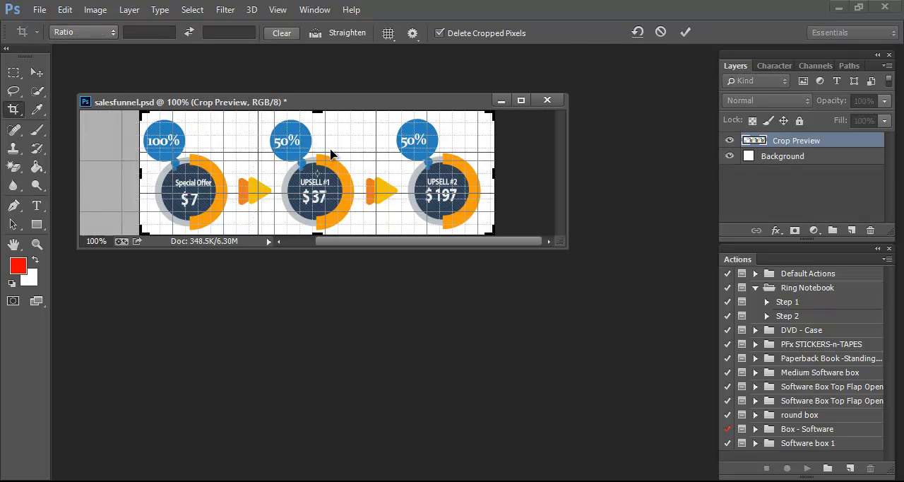
Save the cropped graphic as the PSD file salesfunnelspecialoffer in the Instant Income PLR Special Offer folder, keeping Maximize Compatibility on.
{"action": "left_click", "coordinate": [40, 10]}
{"action": "left_click", "coordinate": [81, 179]}
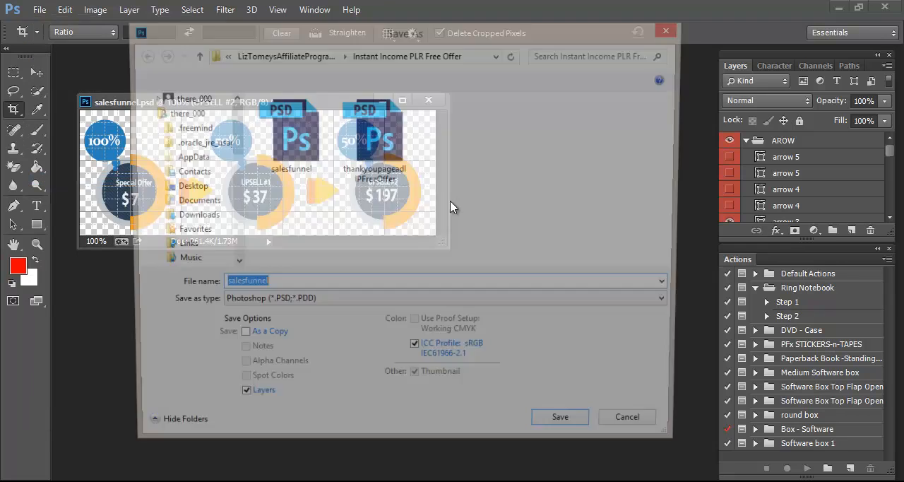
{"action": "left_click", "coordinate": [287, 56]}
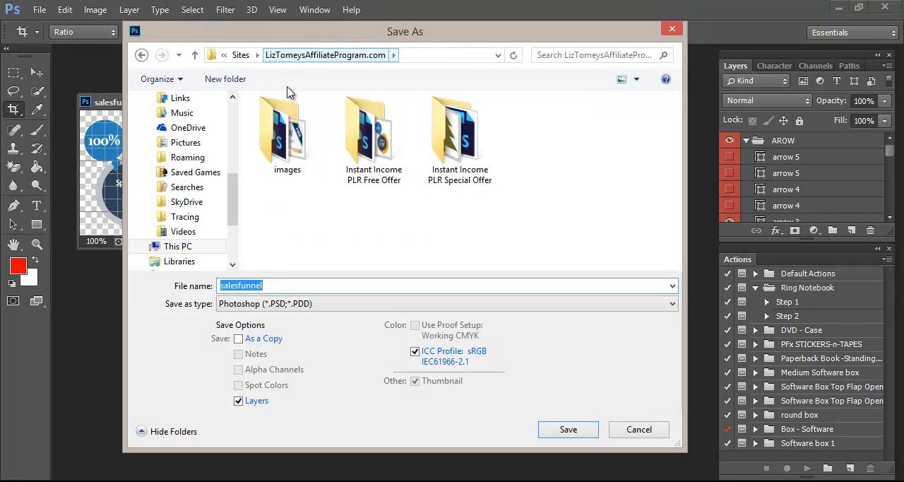
{"action": "left_click", "coordinate": [446, 185]}
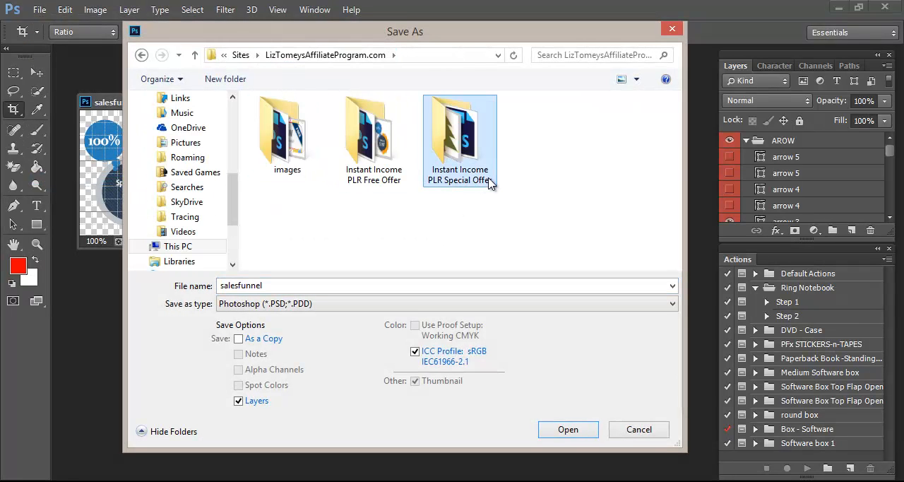
{"action": "double_click", "coordinate": [467, 185]}
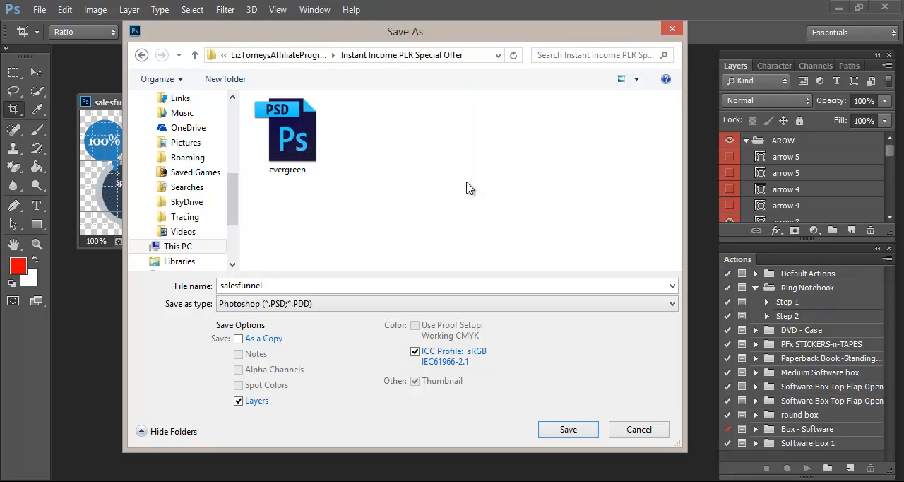
{"action": "left_click", "coordinate": [293, 285]}
{"action": "left_click", "coordinate": [300, 283]}
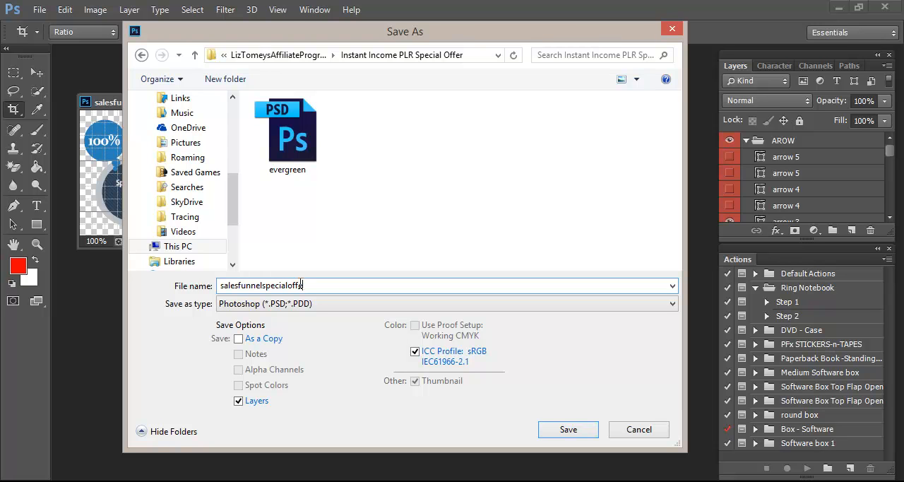
{"action": "key", "text": "Return"}
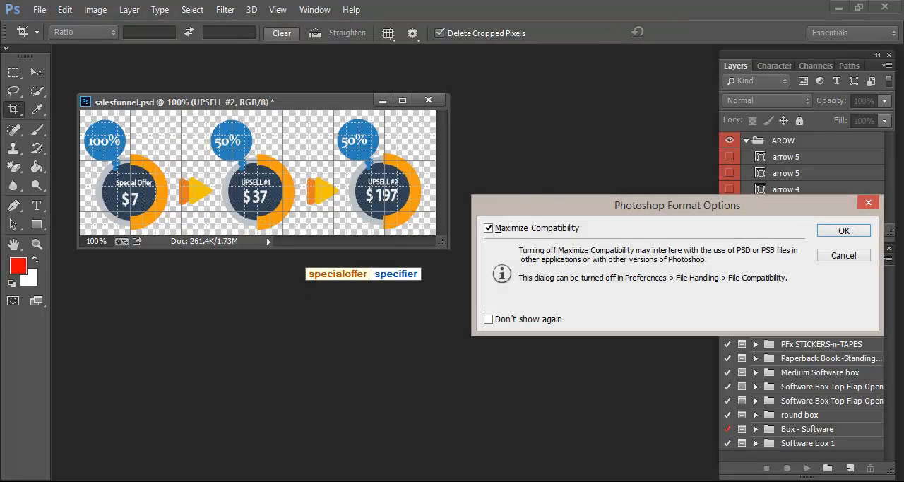
{"action": "left_click", "coordinate": [857, 235]}
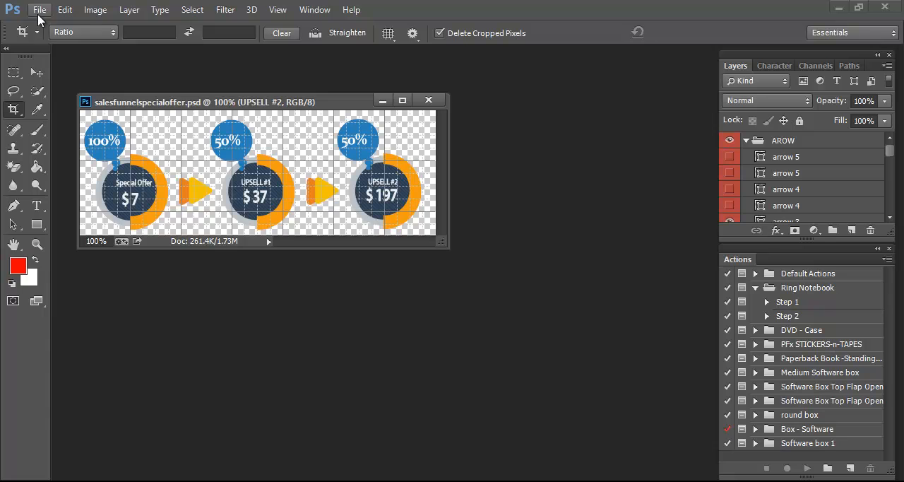
Save the cropped funnel graphic as PNG file salesfunnelspecialoffer in the Instant Income PLR Special Offer folder, with Smallest / Slow compression and no interlacing.
{"action": "left_click", "coordinate": [39, 10]}
{"action": "left_click", "coordinate": [93, 179]}
{"action": "left_click", "coordinate": [360, 303]}
{"action": "left_click", "coordinate": [254, 246]}
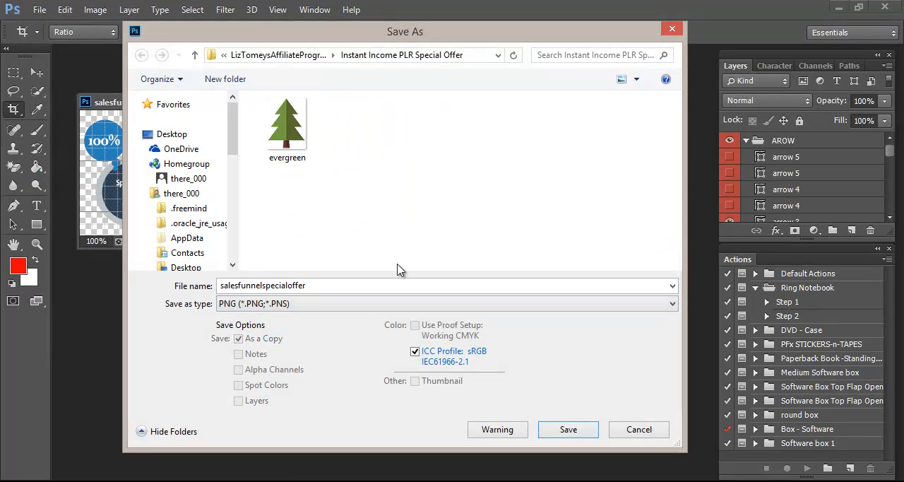
{"action": "left_click", "coordinate": [554, 427]}
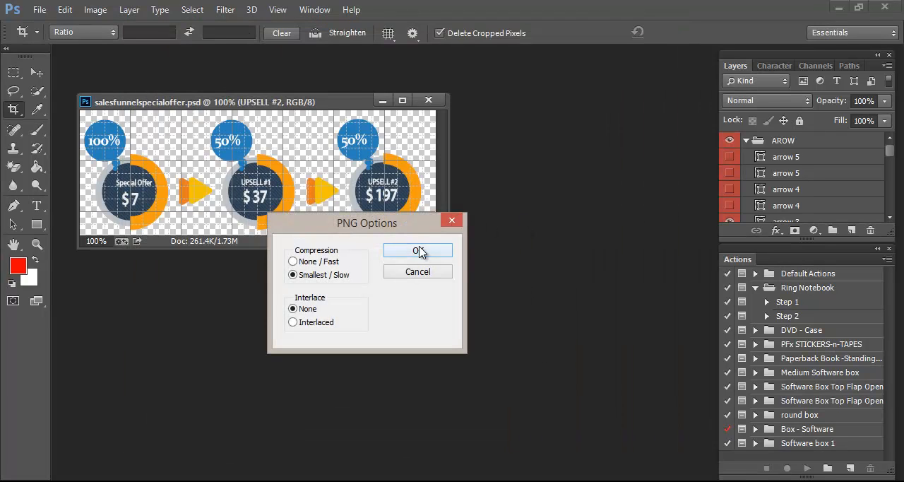
{"action": "left_click", "coordinate": [419, 252]}
Switch to the OptimizePress page editor in Chrome and delete the benefits row below the sales funnel headline section.
{"action": "left_click", "coordinate": [622, 481]}
{"action": "left_click", "coordinate": [331, 5]}
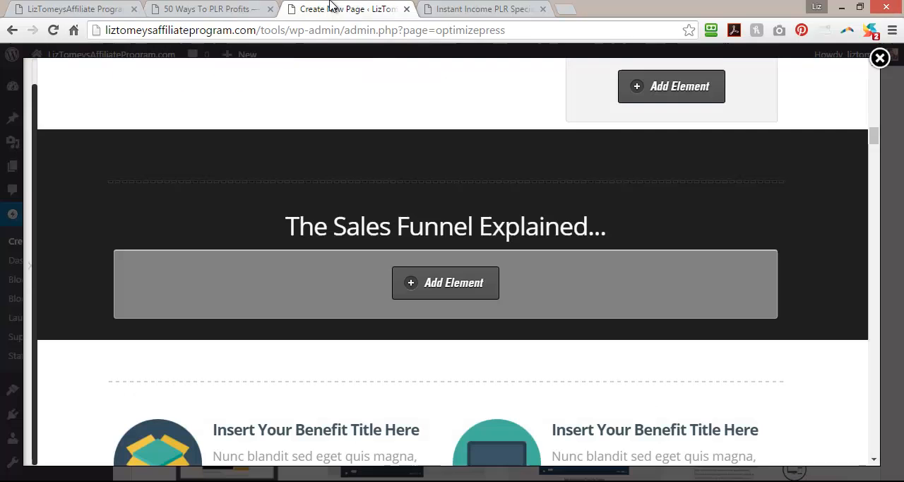
{"action": "scroll", "coordinate": [360, 269], "scroll_direction": "down", "scroll_amount": 2}
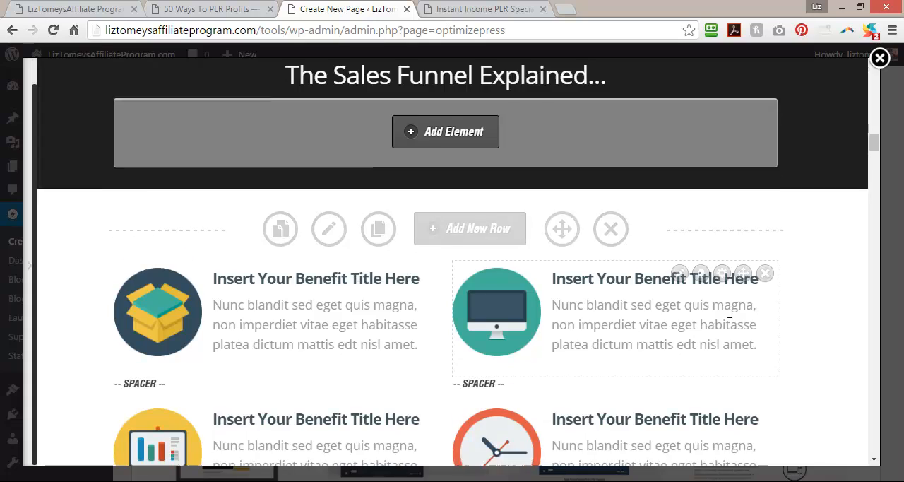
{"action": "scroll", "coordinate": [729, 311], "scroll_direction": "down", "scroll_amount": 4}
{"action": "scroll", "coordinate": [729, 312], "scroll_direction": "down", "scroll_amount": 15}
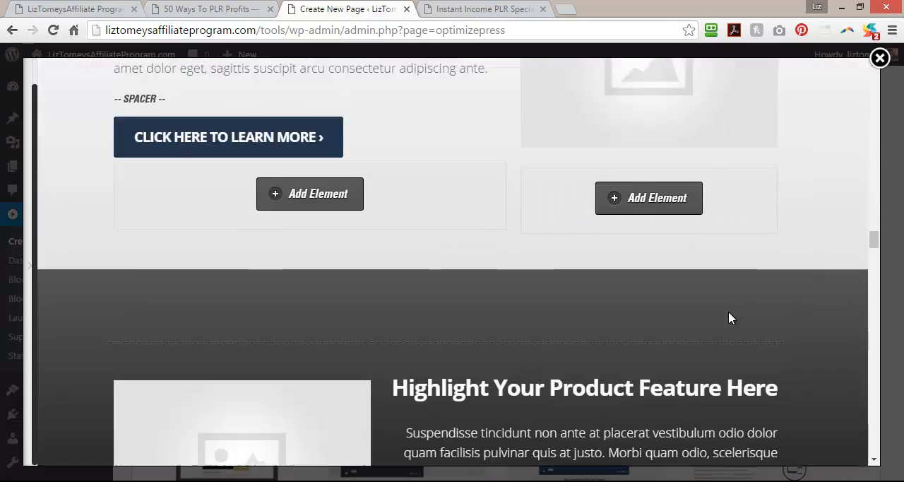
{"action": "scroll", "coordinate": [728, 320], "scroll_direction": "down", "scroll_amount": 20}
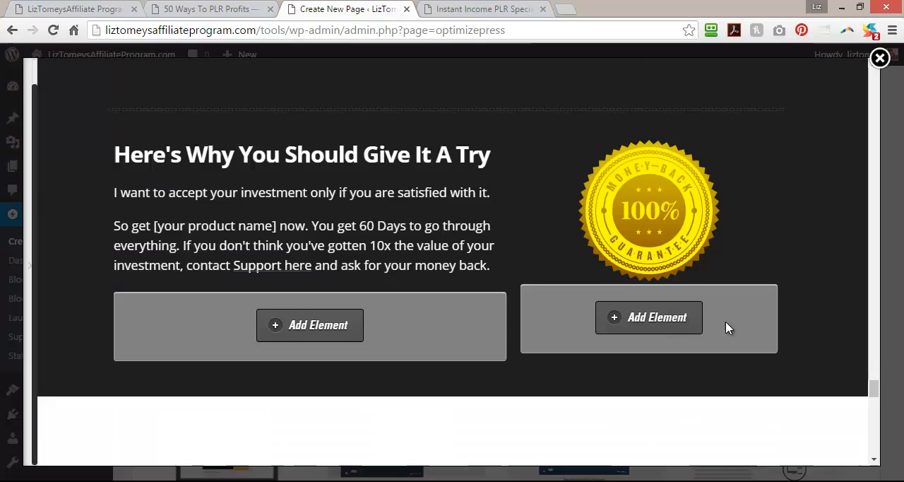
{"action": "scroll", "coordinate": [789, 434], "scroll_direction": "down", "scroll_amount": 10}
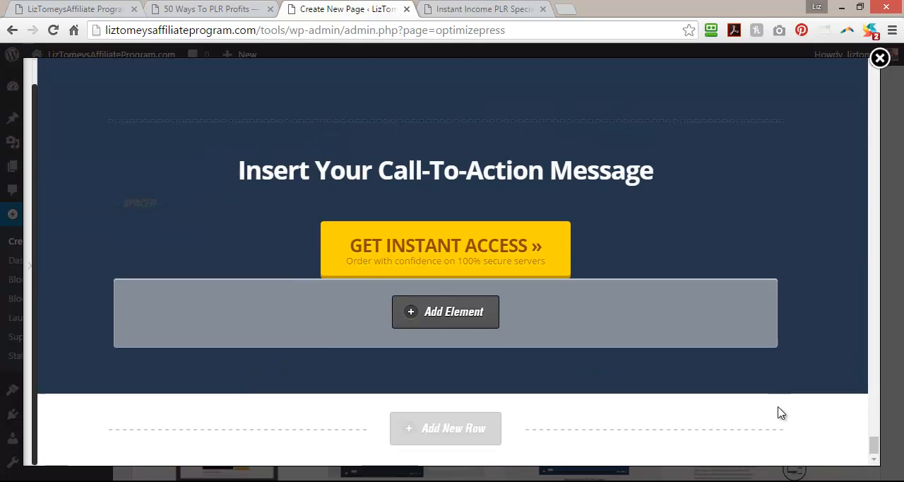
{"action": "left_click_drag", "start_coordinate": [878, 445], "coordinate": [874, 146]}
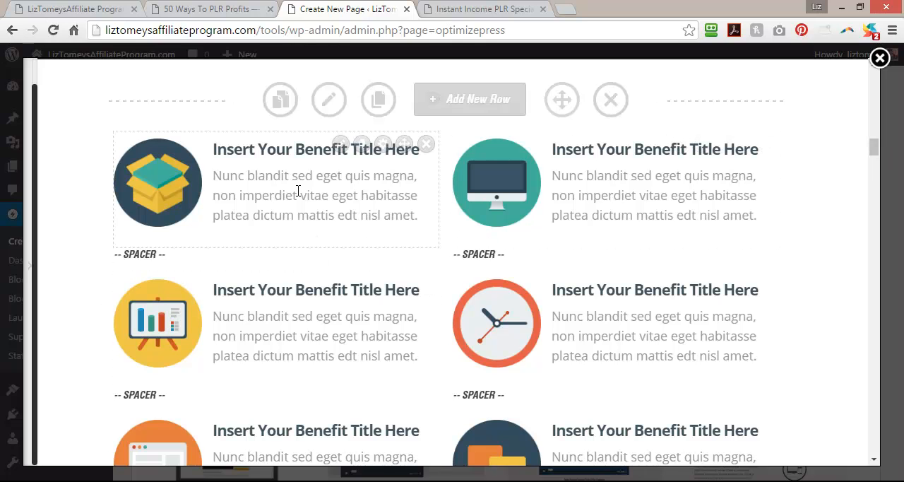
{"action": "scroll", "coordinate": [748, 356], "scroll_direction": "down", "scroll_amount": 3}
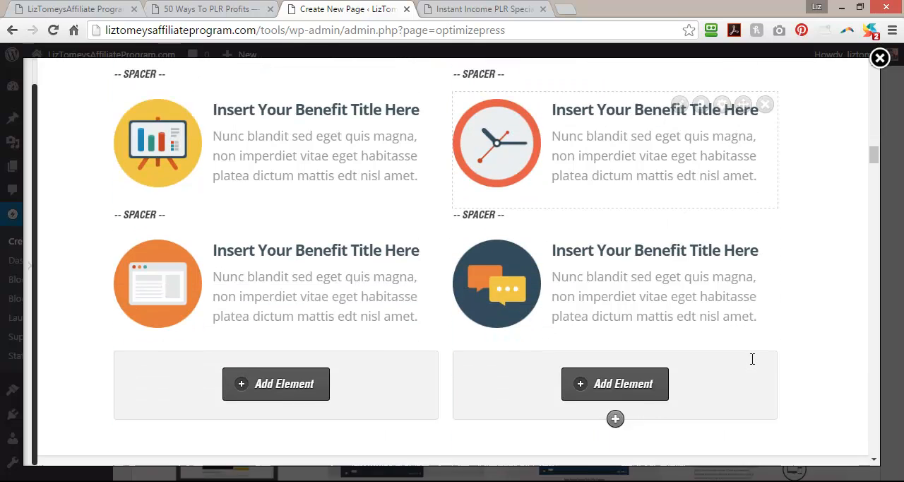
{"action": "scroll", "coordinate": [529, 290], "scroll_direction": "up", "scroll_amount": 5}
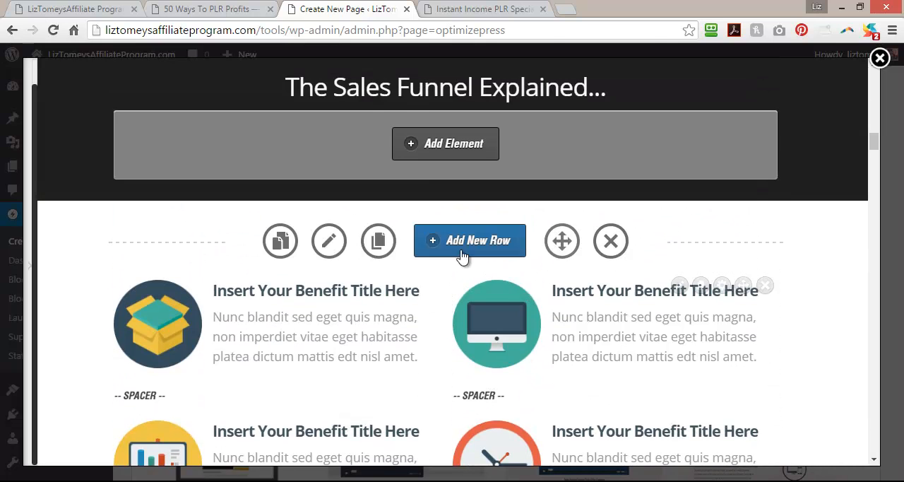
{"action": "left_click", "coordinate": [611, 244]}
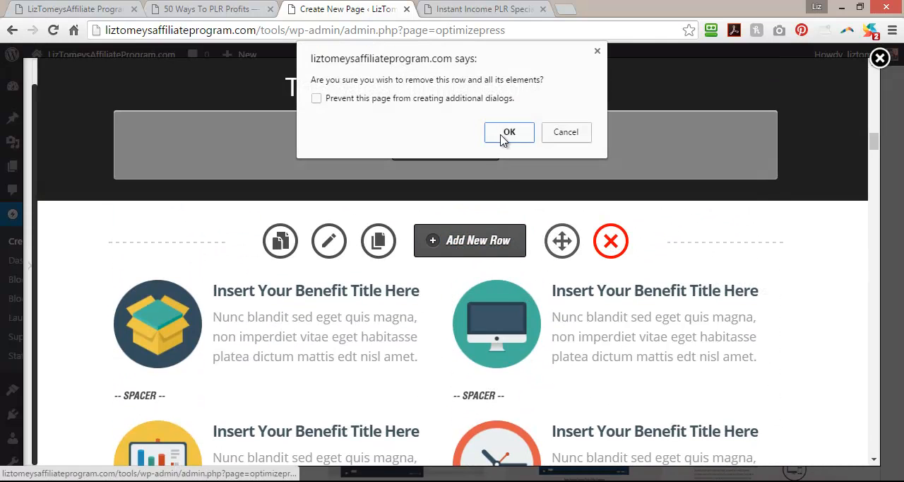
{"action": "left_click", "coordinate": [505, 133]}
Review the testimonial and laptop demo rows that follow the sales funnel headline section.
{"action": "scroll", "coordinate": [584, 303], "scroll_direction": "down", "scroll_amount": 7}
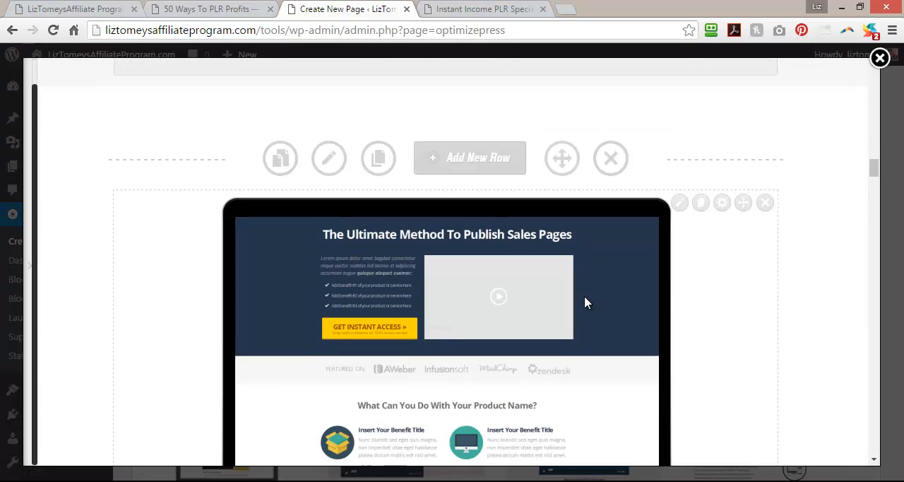
{"action": "scroll", "coordinate": [584, 295], "scroll_direction": "up", "scroll_amount": 2}
{"action": "scroll", "coordinate": [585, 299], "scroll_direction": "down", "scroll_amount": 7}
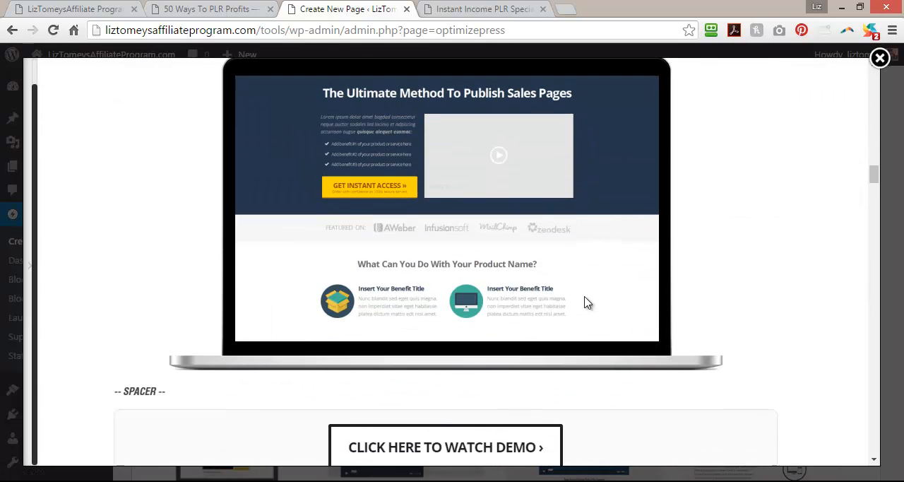
{"action": "scroll", "coordinate": [585, 301], "scroll_direction": "up", "scroll_amount": 20}
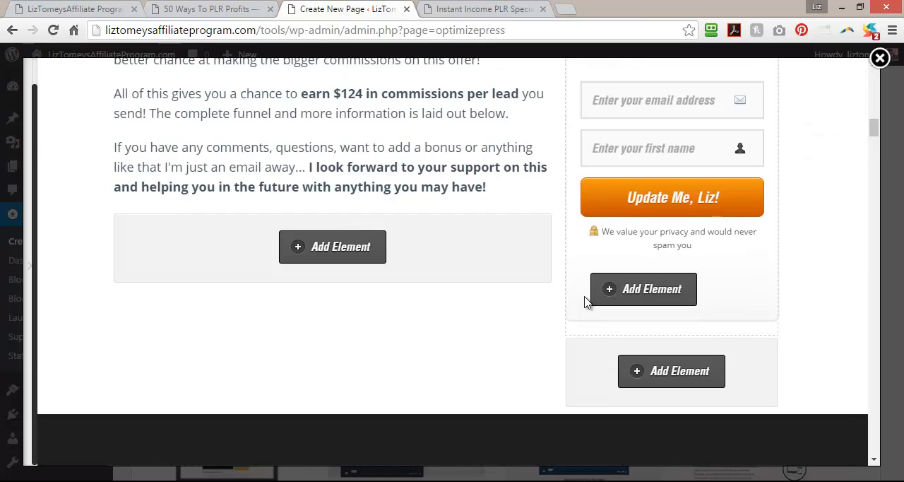
{"action": "scroll", "coordinate": [560, 311], "scroll_direction": "down", "scroll_amount": 9}
{"action": "scroll", "coordinate": [527, 318], "scroll_direction": "down", "scroll_amount": 5}
{"action": "scroll", "coordinate": [527, 318], "scroll_direction": "up", "scroll_amount": 5}
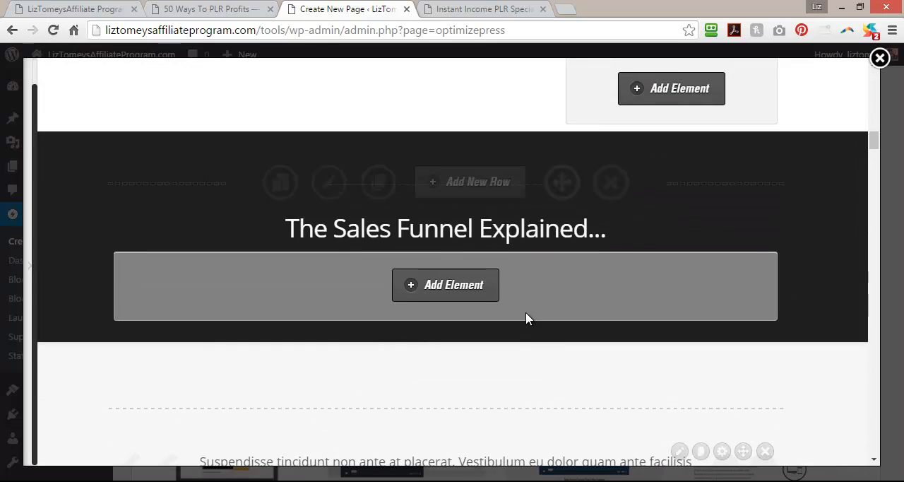
{"action": "scroll", "coordinate": [527, 318], "scroll_direction": "down", "scroll_amount": 6}
{"action": "scroll", "coordinate": [527, 318], "scroll_direction": "down", "scroll_amount": 4}
{"action": "scroll", "coordinate": [527, 318], "scroll_direction": "up", "scroll_amount": 10}
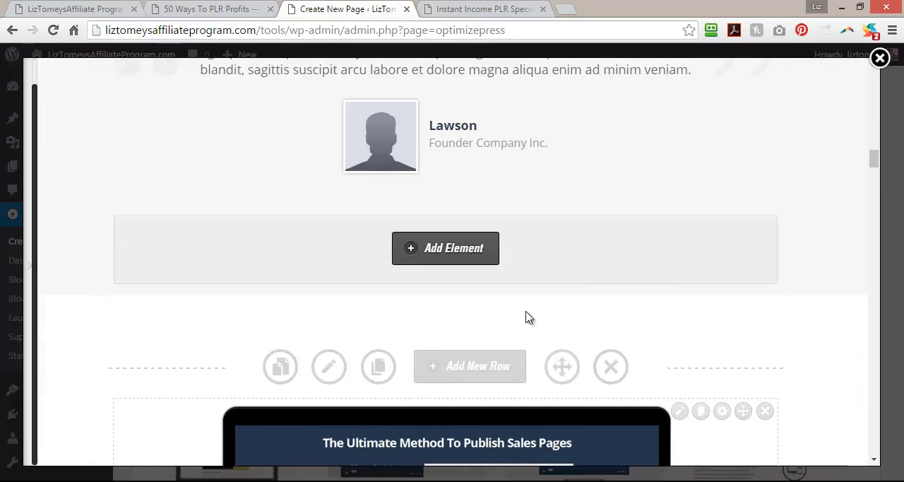
{"action": "scroll", "coordinate": [525, 311], "scroll_direction": "up", "scroll_amount": 4}
{"action": "scroll", "coordinate": [522, 319], "scroll_direction": "down", "scroll_amount": 4}
{"action": "scroll", "coordinate": [413, 362], "scroll_direction": "down", "scroll_amount": 3}
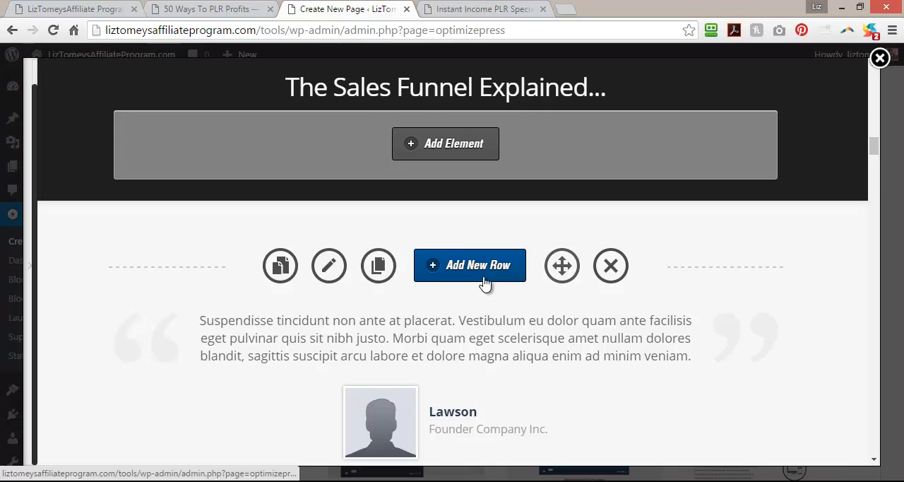
Insert a one-column row between the sales funnel headline section and the testimonial row.
{"action": "left_click", "coordinate": [484, 283]}
{"action": "left_click", "coordinate": [237, 229]}
{"action": "left_click_drag", "start_coordinate": [713, 225], "coordinate": [718, 409]}
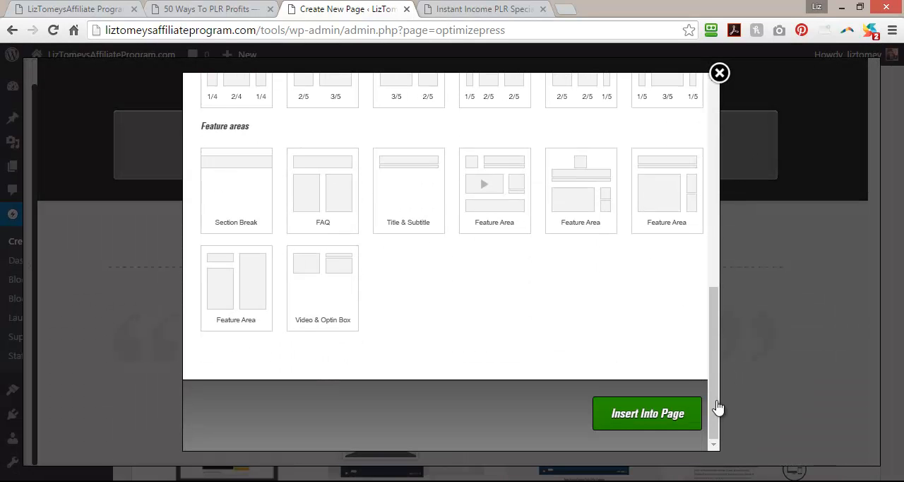
{"action": "left_click", "coordinate": [656, 418]}
{"action": "scroll", "coordinate": [537, 304], "scroll_direction": "down", "scroll_amount": 1}
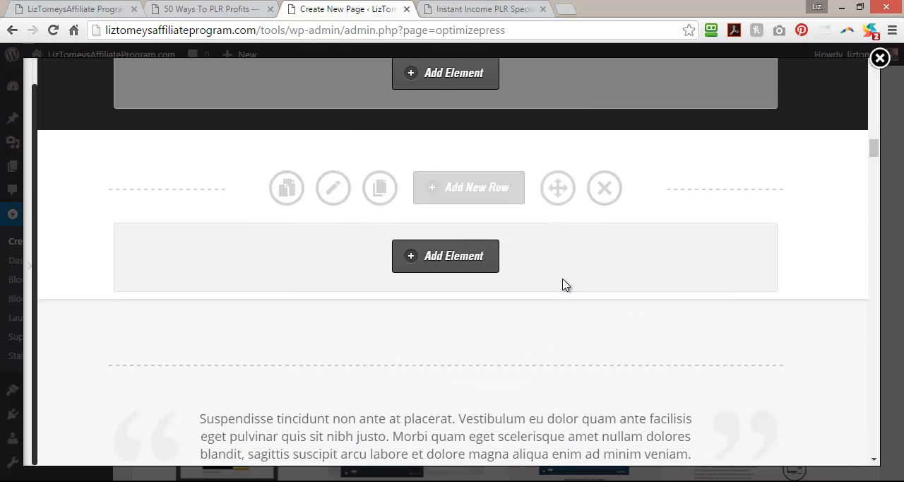
{"action": "scroll", "coordinate": [565, 277], "scroll_direction": "up", "scroll_amount": 2}
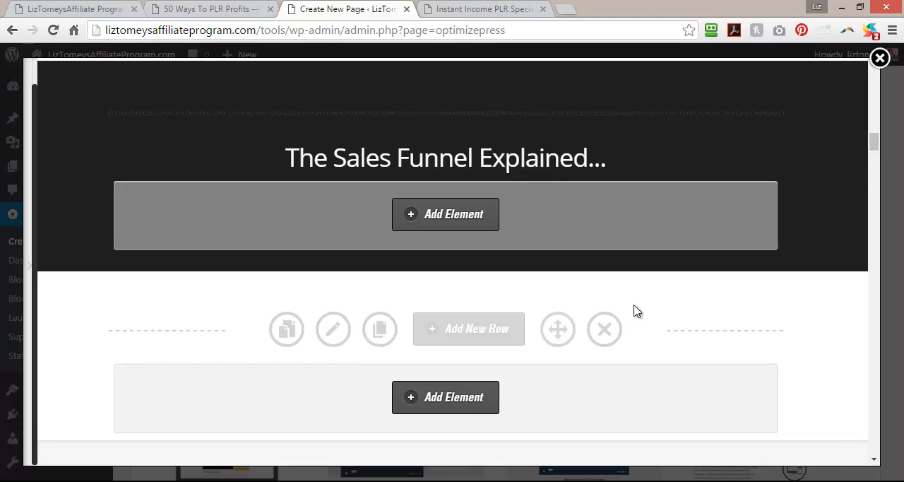
Start an Images element in the new row, finding it by searching the elements for "imag", and choose its style.
{"action": "left_click", "coordinate": [432, 400]}
{"action": "left_click_drag", "start_coordinate": [252, 185], "coordinate": [170, 183]}
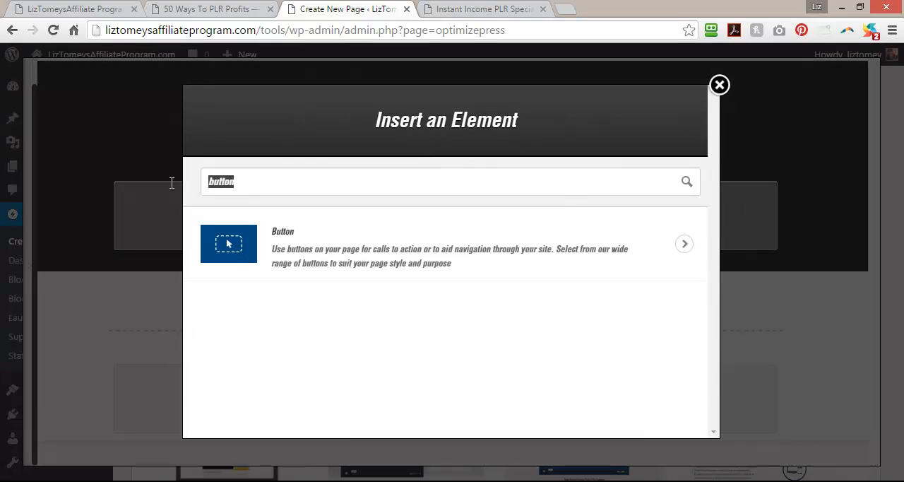
{"action": "type", "text": "graphic"}
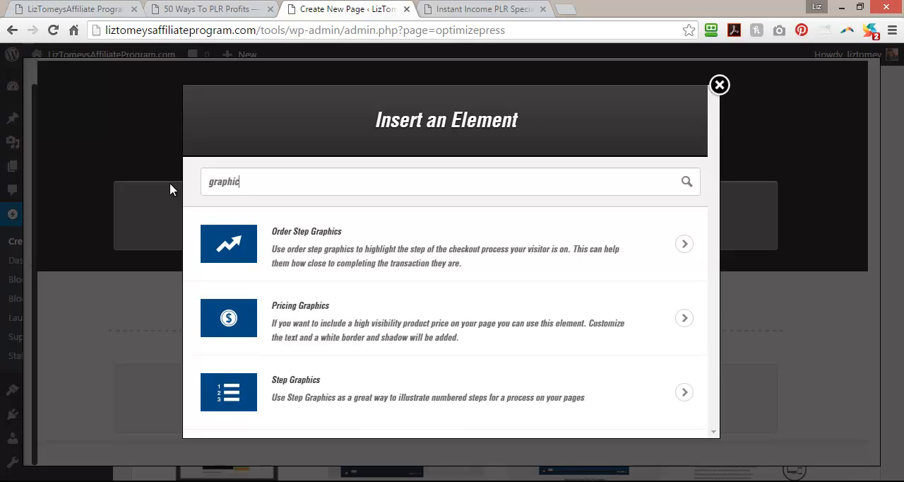
{"action": "left_click_drag", "start_coordinate": [254, 185], "coordinate": [195, 190]}
{"action": "type", "text": "imag"}
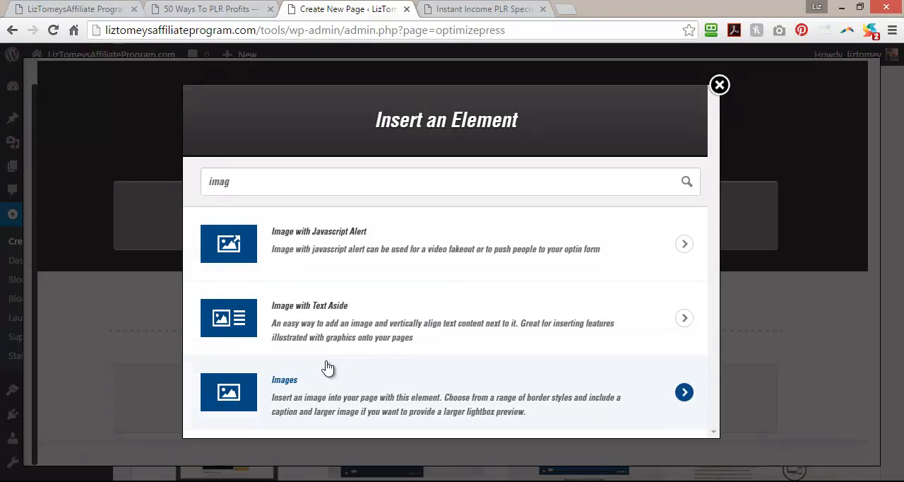
{"action": "left_click", "coordinate": [318, 397]}
{"action": "left_click", "coordinate": [463, 261]}
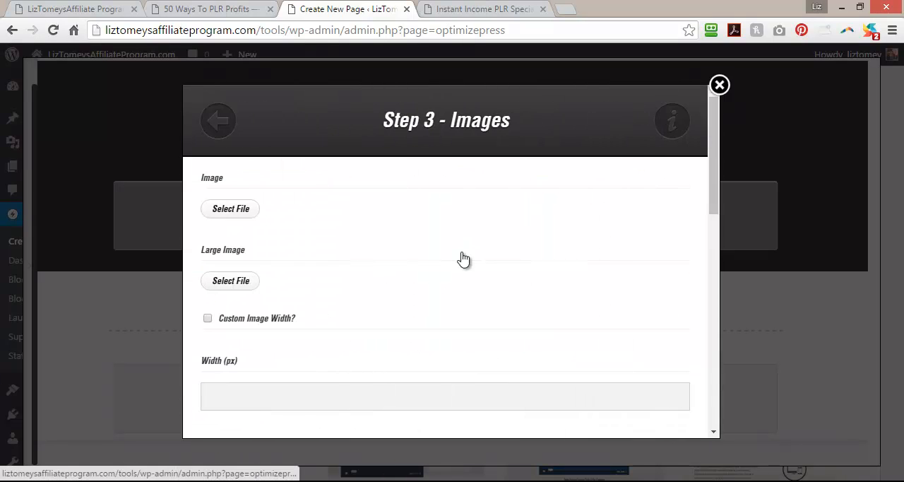
Upload salesfunnelspecialoffer.png from the Instant Income PLR Special Offer folder and set it as the element's image.
{"action": "left_click", "coordinate": [254, 211]}
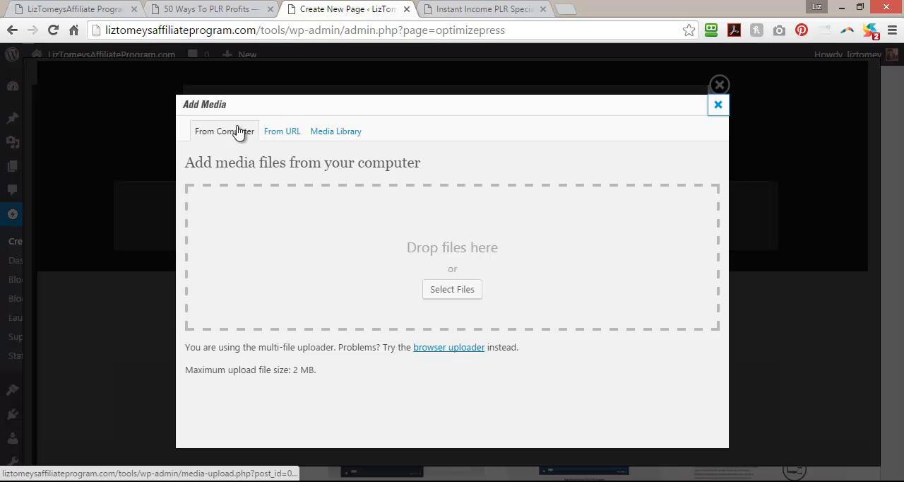
{"action": "left_click", "coordinate": [452, 290]}
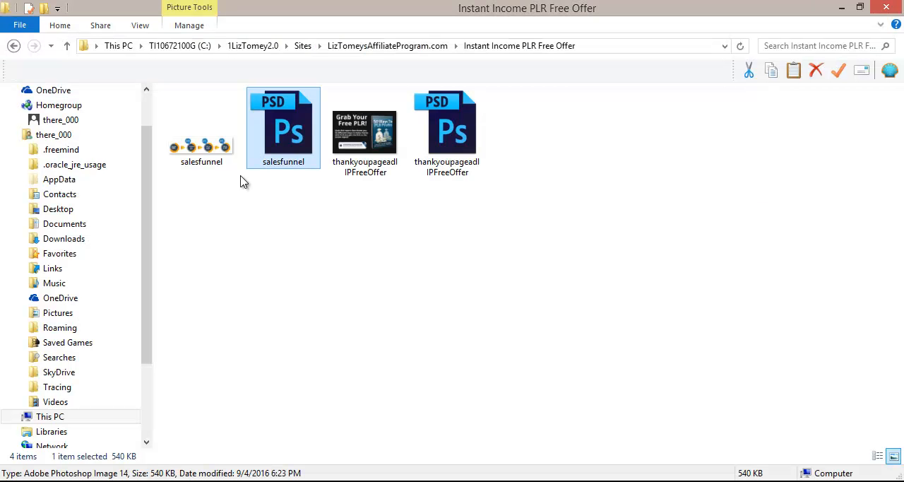
{"action": "left_click", "coordinate": [428, 46]}
{"action": "left_click", "coordinate": [262, 132]}
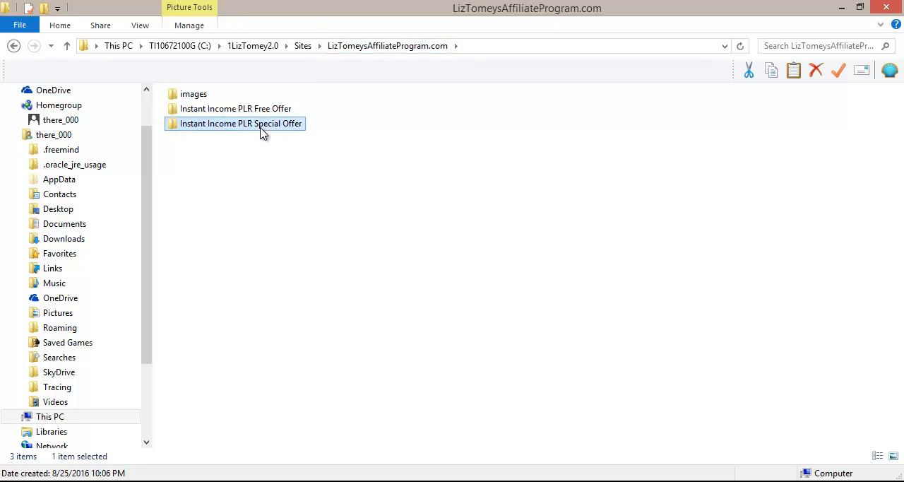
{"action": "double_click", "coordinate": [261, 131]}
{"action": "left_click_drag", "start_coordinate": [455, 173], "coordinate": [434, 226]}
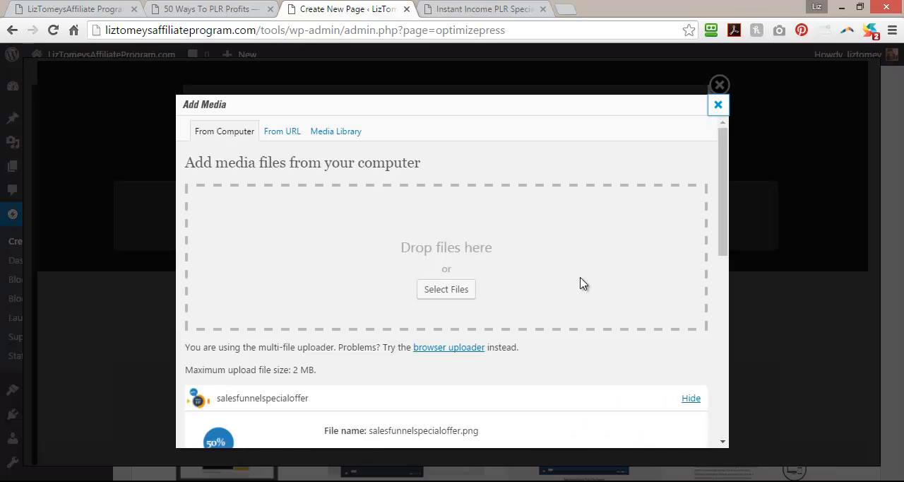
{"action": "left_click_drag", "start_coordinate": [723, 202], "coordinate": [715, 407]}
{"action": "left_click", "coordinate": [369, 421]}
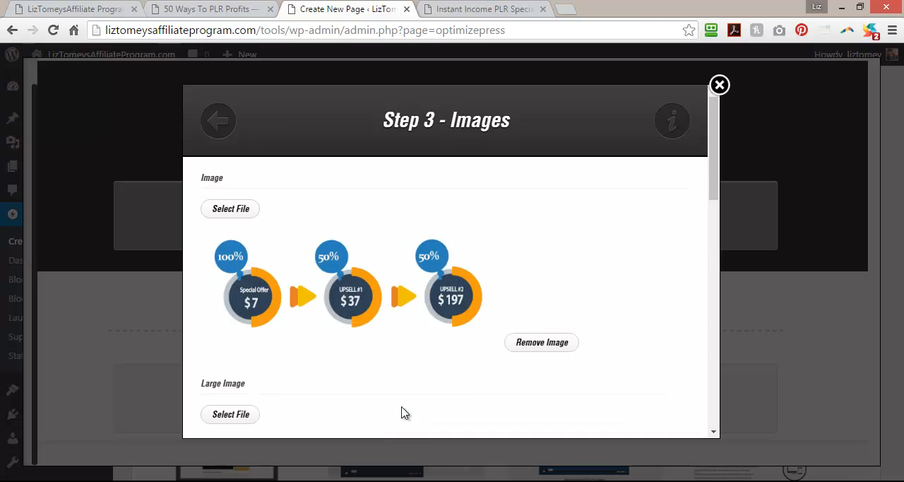
Insert the funnel image element into the row, keeping Full Width enabled, and check its placement on the page.
{"action": "left_click_drag", "start_coordinate": [714, 213], "coordinate": [714, 396]}
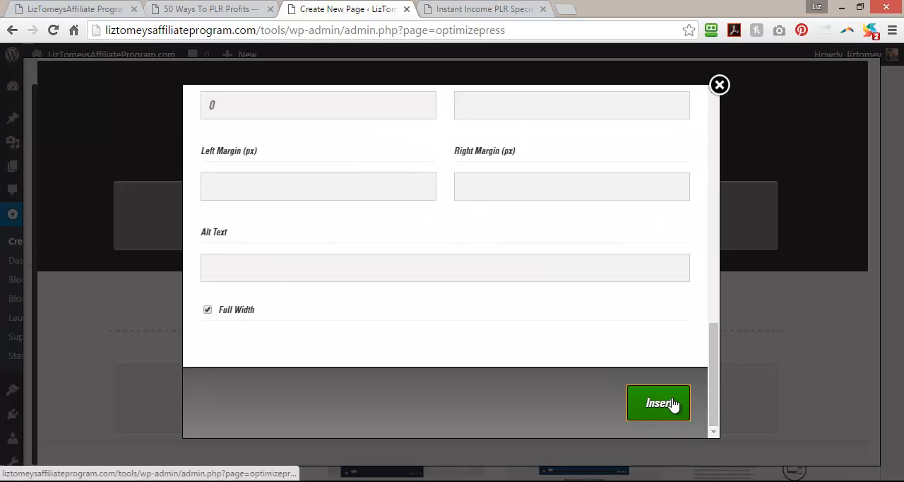
{"action": "left_click", "coordinate": [672, 404]}
{"action": "scroll", "coordinate": [671, 403], "scroll_direction": "down", "scroll_amount": 4}
{"action": "scroll", "coordinate": [671, 404], "scroll_direction": "up", "scroll_amount": 1}
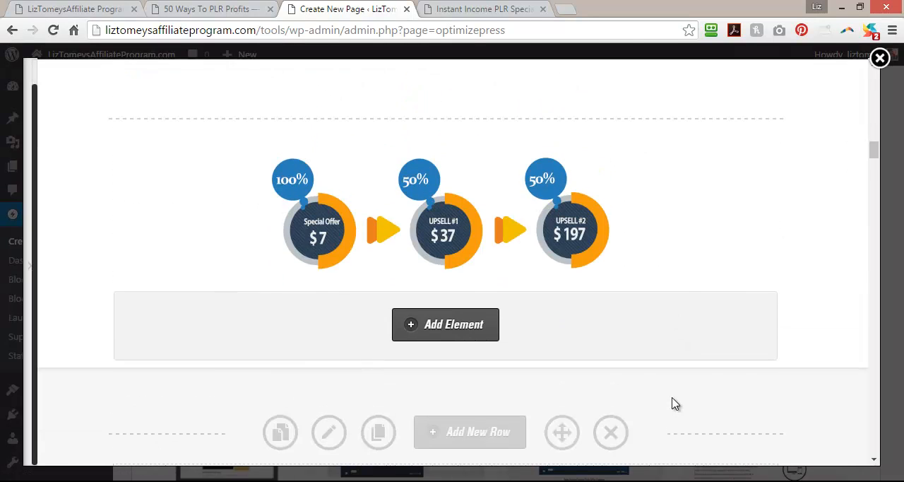
{"action": "scroll", "coordinate": [671, 404], "scroll_direction": "up", "scroll_amount": 4}
{"action": "scroll", "coordinate": [671, 404], "scroll_direction": "down", "scroll_amount": 6}
{"action": "scroll", "coordinate": [444, 187], "scroll_direction": "up", "scroll_amount": 2}
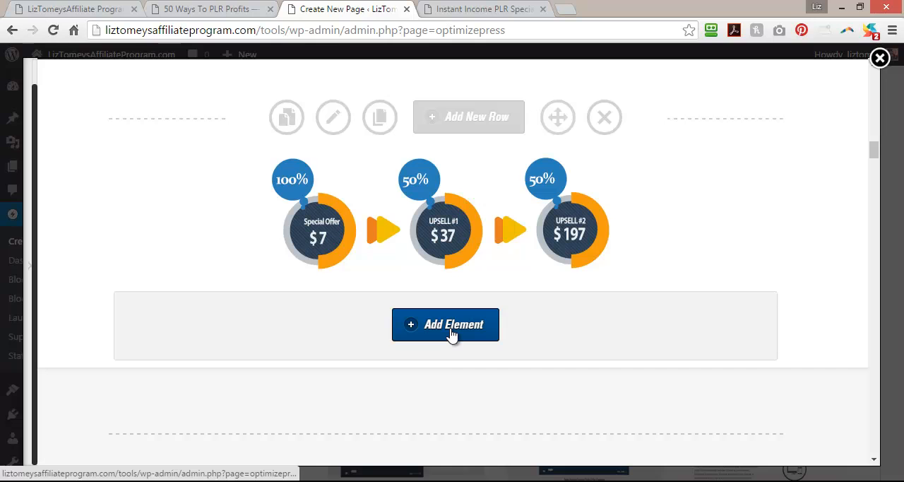
Start a Custom HTML / Shortcode element below the funnel graphic, finding it by searching the elements for "html".
{"action": "left_click", "coordinate": [450, 334]}
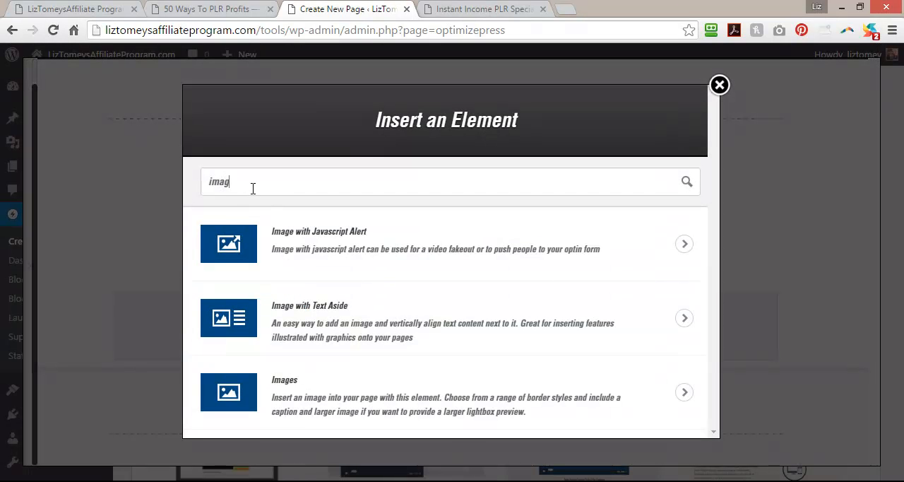
{"action": "left_click_drag", "start_coordinate": [219, 185], "coordinate": [201, 185]}
{"action": "type", "text": "html"}
{"action": "left_click", "coordinate": [295, 247]}
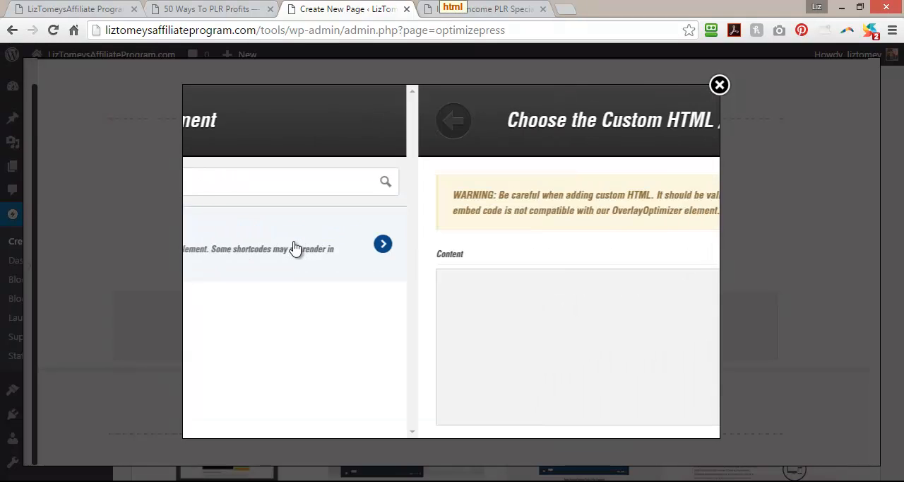
Enter <div align="center">VIDEO</div> as the custom HTML content and insert the element into the funnel row.
{"action": "left_click", "coordinate": [271, 293]}
{"action": "type", "text": "<div align=\"center\"><"}
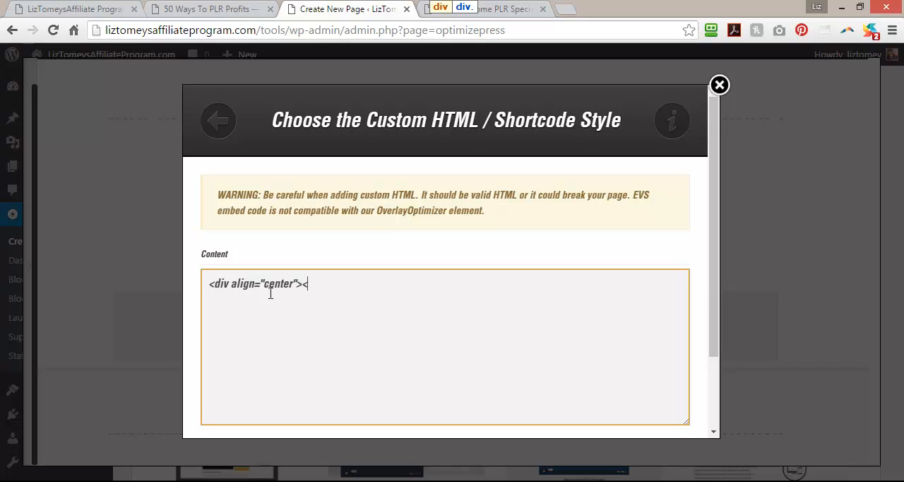
{"action": "type", "text": "/div>"}
{"action": "left_click", "coordinate": [304, 286]}
{"action": "type", "text": "VIDEO"}
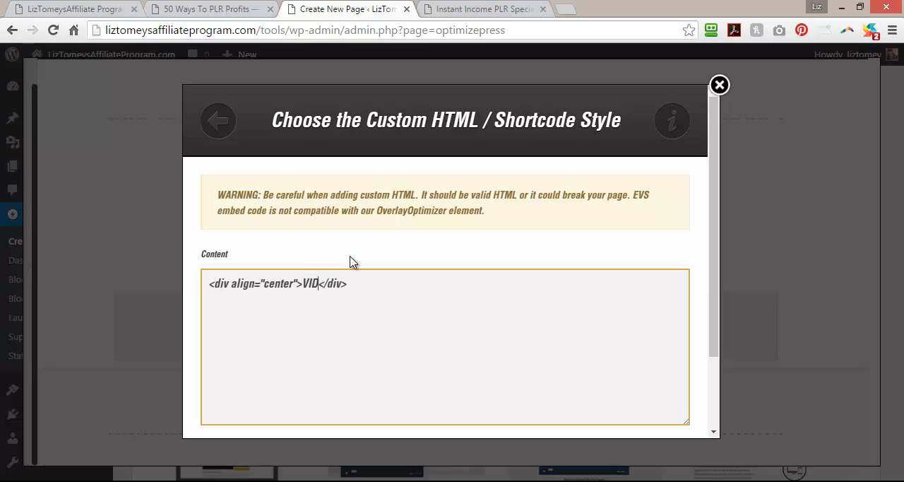
{"action": "scroll", "coordinate": [721, 386], "scroll_direction": "down", "scroll_amount": 1}
{"action": "left_click", "coordinate": [646, 396]}
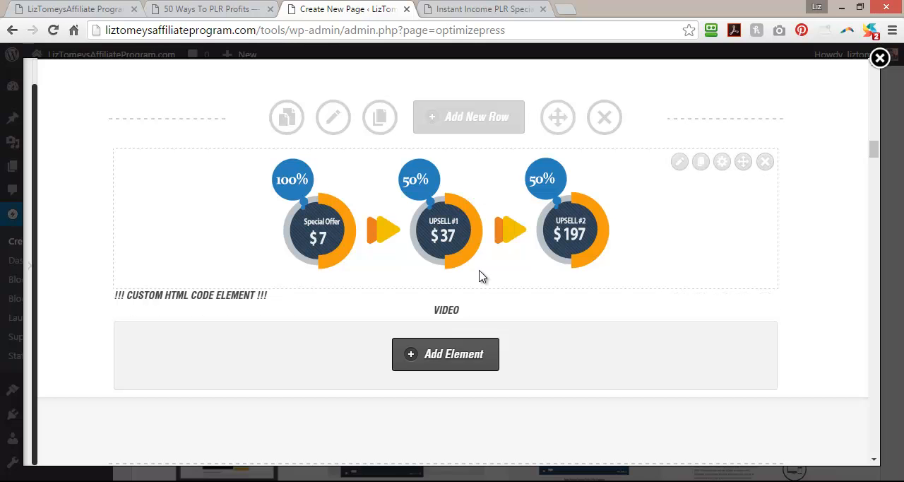
{"action": "scroll", "coordinate": [479, 276], "scroll_direction": "down", "scroll_amount": 3}
{"action": "scroll", "coordinate": [479, 277], "scroll_direction": "up", "scroll_amount": 3}
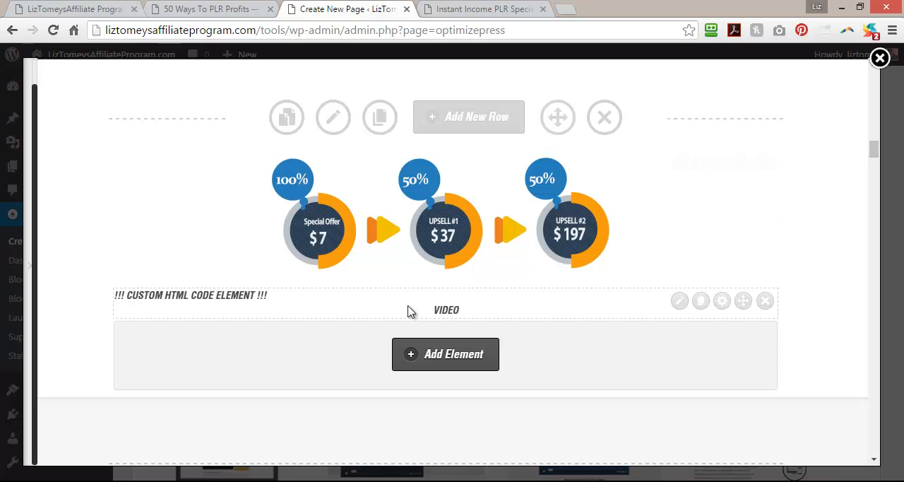
Add a Vertical Spacing element with a height of 20 px to the funnel row, searching the elements for "spac".
{"action": "left_click", "coordinate": [459, 357]}
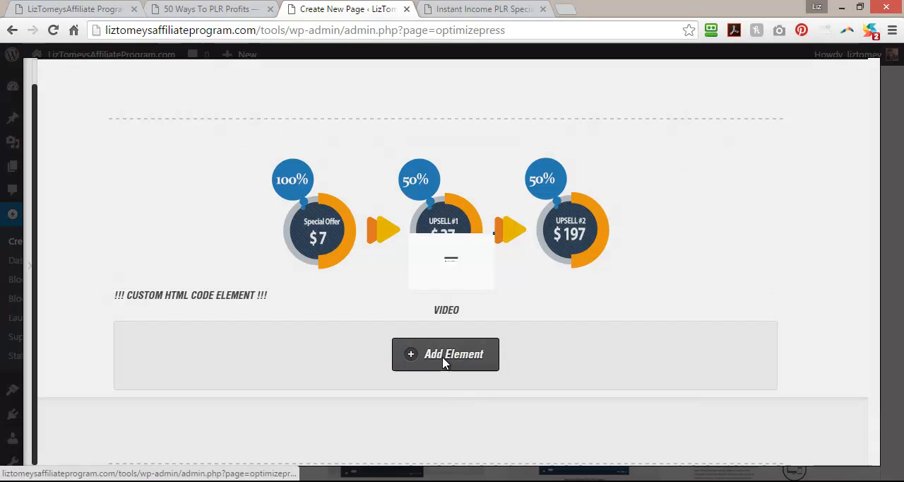
{"action": "left_click_drag", "start_coordinate": [272, 185], "coordinate": [172, 191]}
{"action": "type", "text": "space"}
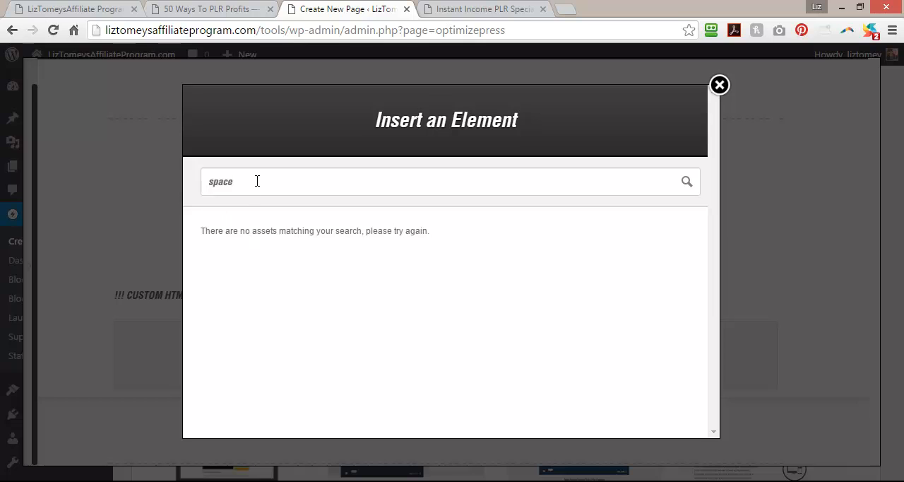
{"action": "key", "text": "BackSpace"}
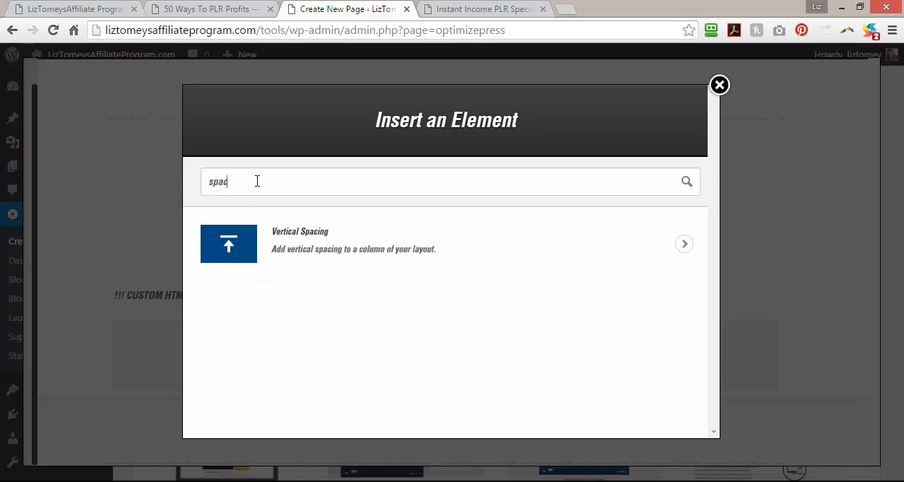
{"action": "left_click", "coordinate": [298, 257]}
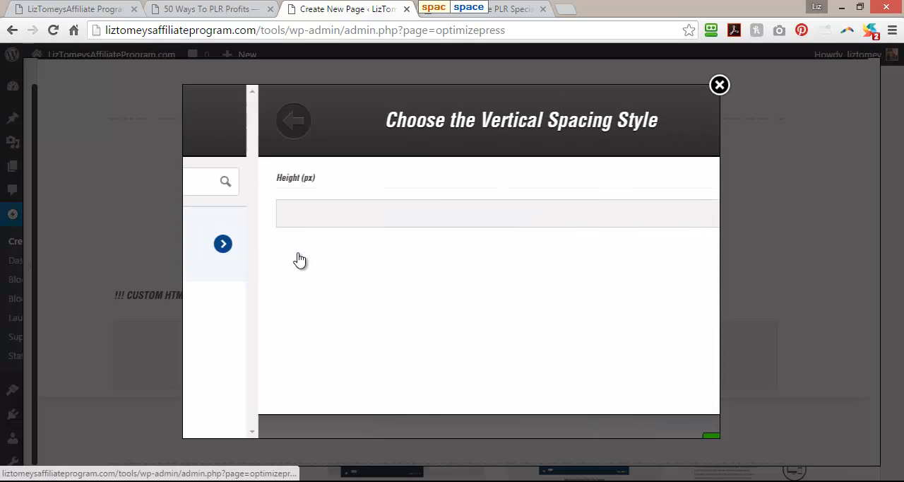
{"action": "left_click", "coordinate": [308, 217]}
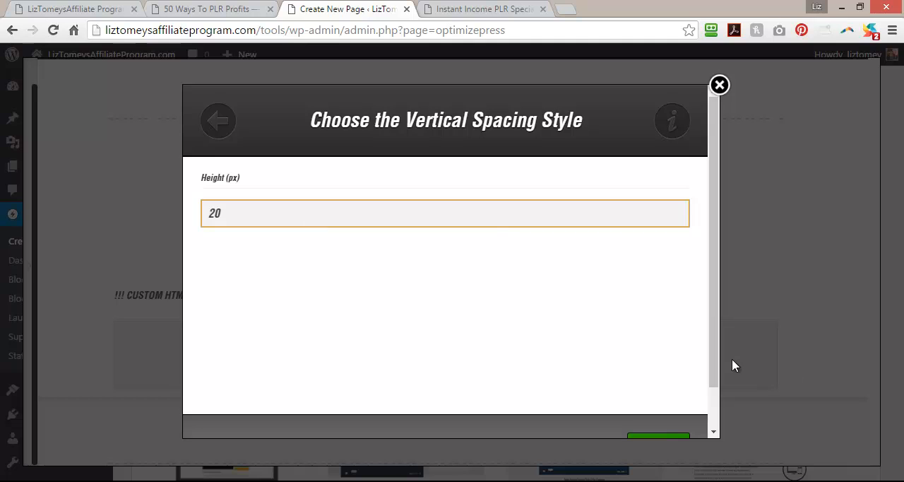
{"action": "scroll", "coordinate": [723, 381], "scroll_direction": "down", "scroll_amount": 2}
{"action": "left_click", "coordinate": [676, 414]}
Move the spacer between the funnel graphic and the VIDEO HTML element, and duplicate it there.
{"action": "mouse_move", "coordinate": [641, 336]}
{"action": "left_click_drag", "start_coordinate": [744, 341], "coordinate": [748, 311]}
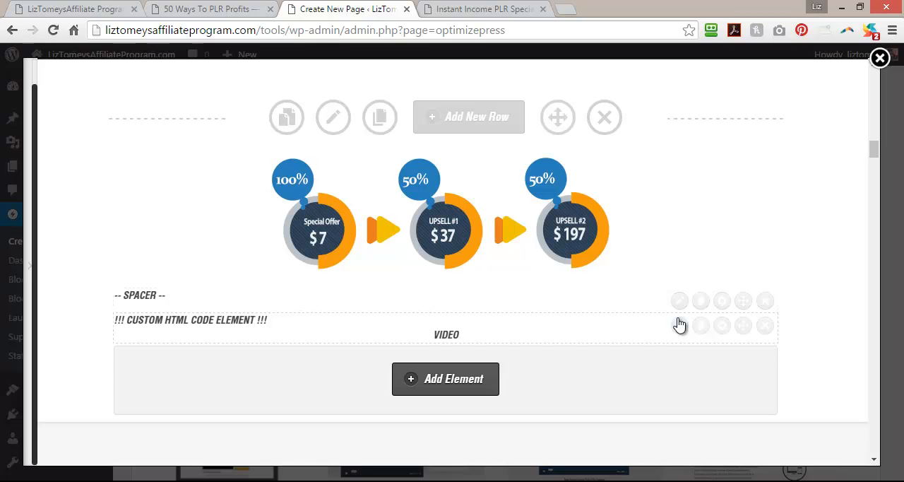
{"action": "left_click", "coordinate": [700, 302]}
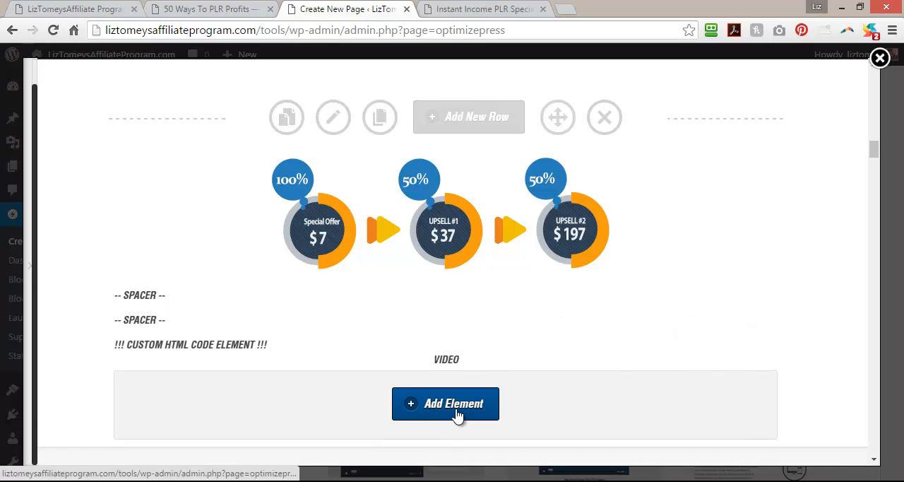
{"action": "scroll", "coordinate": [457, 415], "scroll_direction": "up", "scroll_amount": 4}
{"action": "scroll", "coordinate": [457, 415], "scroll_direction": "down", "scroll_amount": 3}
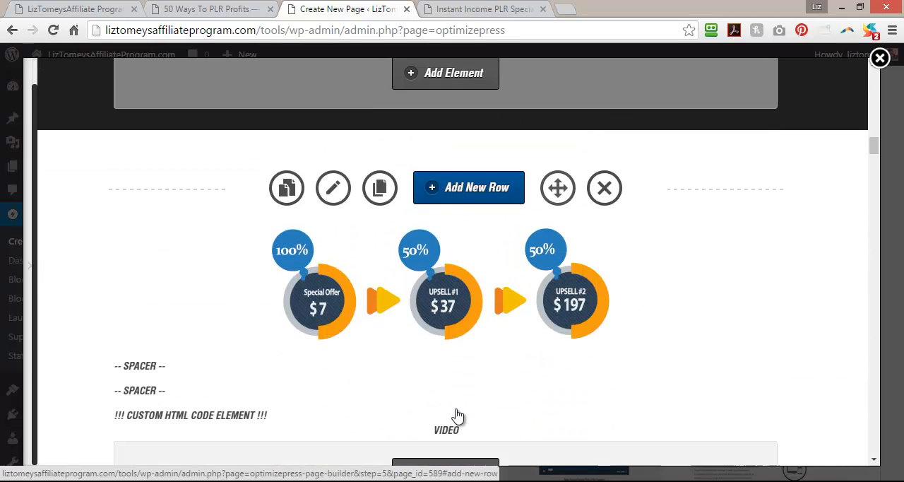
Set the font style of the "The Sales Funnel Explained..." headline to Bold and apply it to the page.
{"action": "scroll", "coordinate": [457, 415], "scroll_direction": "up", "scroll_amount": 4}
{"action": "left_click", "coordinate": [679, 298]}
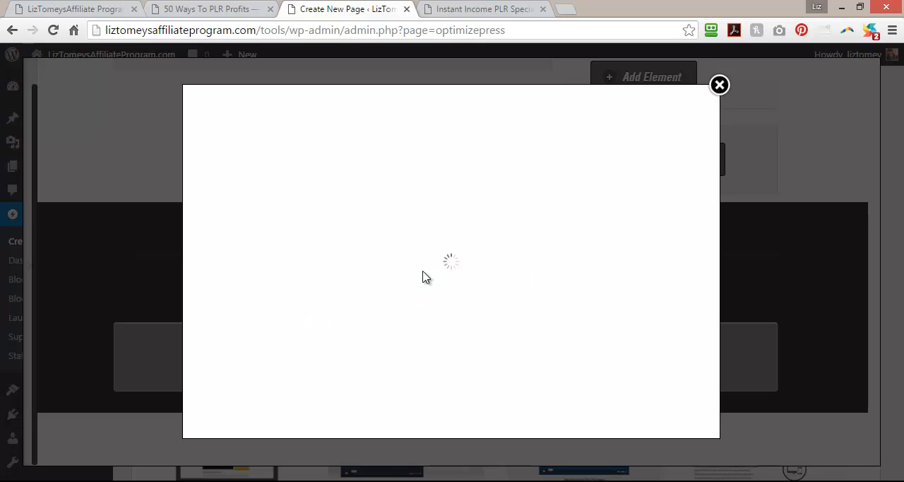
{"action": "left_click_drag", "start_coordinate": [360, 297], "coordinate": [186, 294]}
{"action": "scroll", "coordinate": [468, 349], "scroll_direction": "down", "scroll_amount": 3}
{"action": "left_click", "coordinate": [423, 230]}
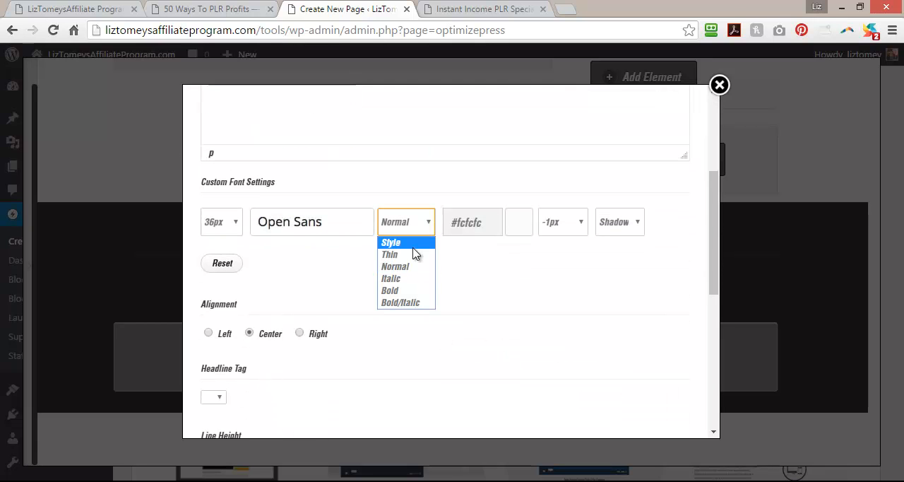
{"action": "left_click", "coordinate": [410, 291]}
{"action": "left_click_drag", "start_coordinate": [713, 247], "coordinate": [723, 395]}
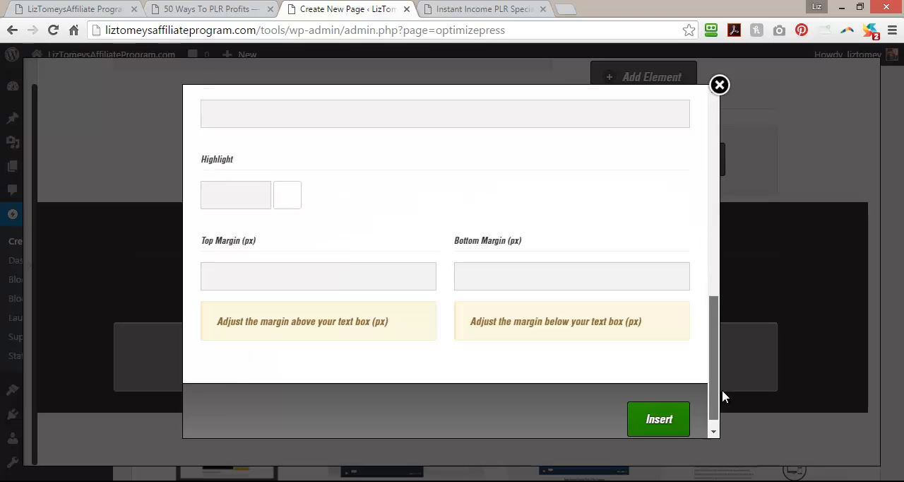
{"action": "left_click", "coordinate": [652, 414]}
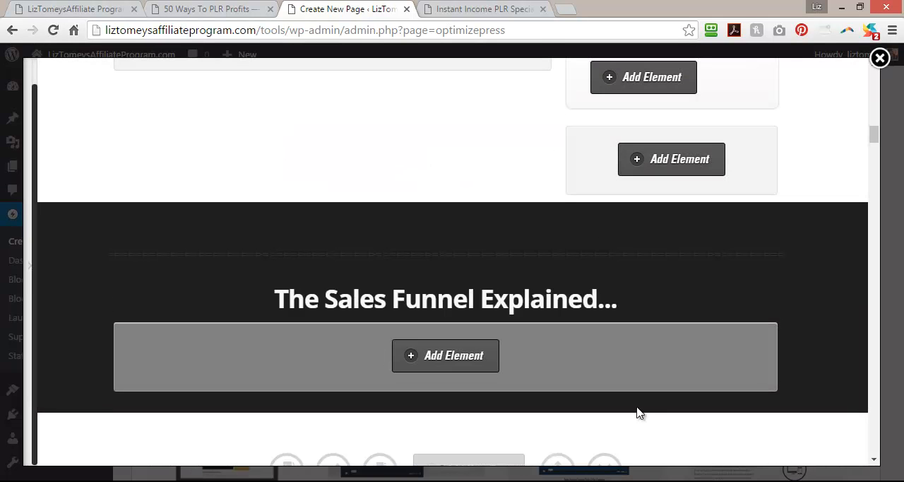
{"action": "scroll", "coordinate": [711, 332], "scroll_direction": "down", "scroll_amount": 4}
{"action": "scroll", "coordinate": [710, 332], "scroll_direction": "up", "scroll_amount": 3}
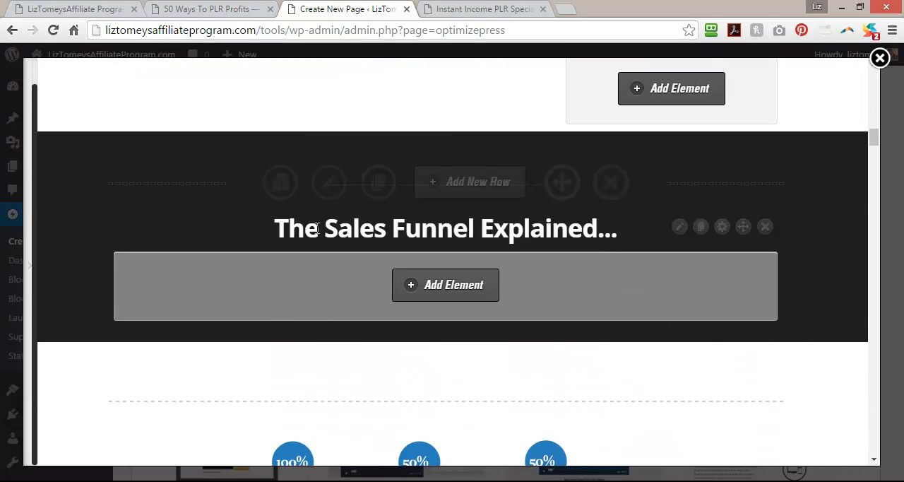
Reorder the funnel row so that one of the two spacers sits below the VIDEO HTML element.
{"action": "scroll", "coordinate": [604, 290], "scroll_direction": "down", "scroll_amount": 3}
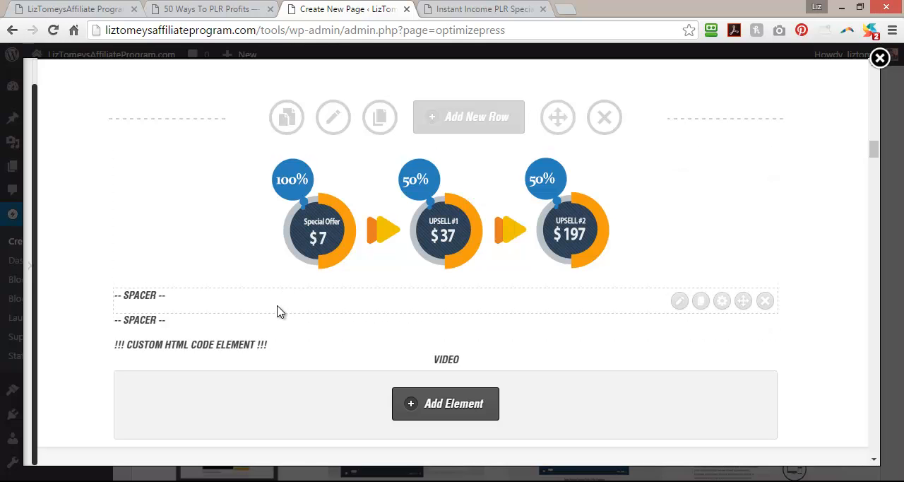
{"action": "scroll", "coordinate": [278, 311], "scroll_direction": "down", "scroll_amount": 1}
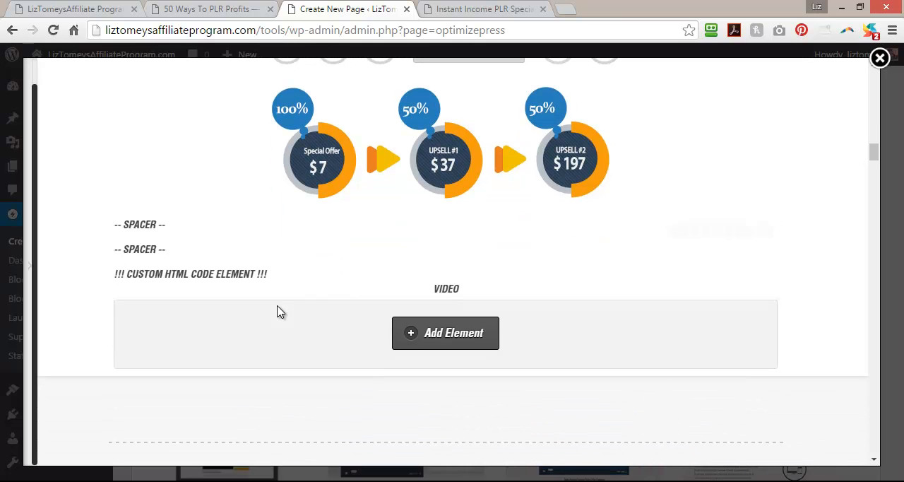
{"action": "left_click", "coordinate": [744, 289]}
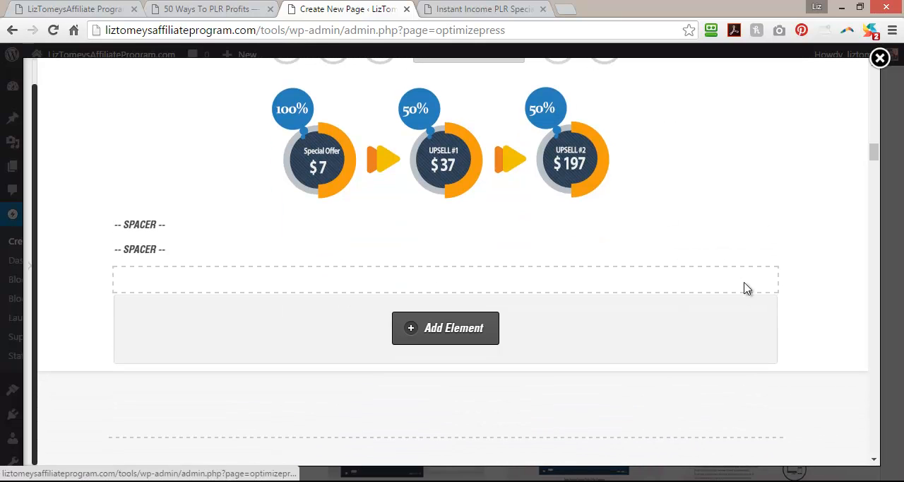
{"action": "left_click_drag", "start_coordinate": [749, 254], "coordinate": [680, 284]}
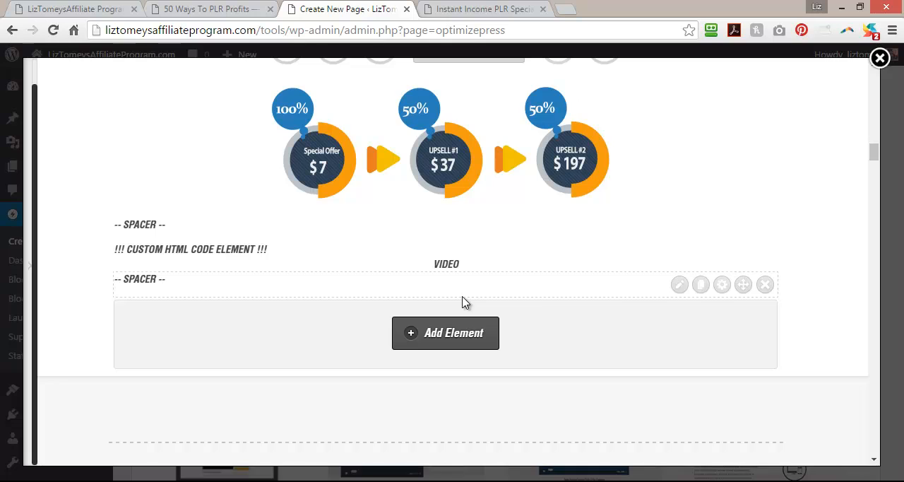
Examine the sections following the sales funnel on the 50 Ways To PLR Profits page and return to the page being edited.
{"action": "left_click", "coordinate": [219, 9]}
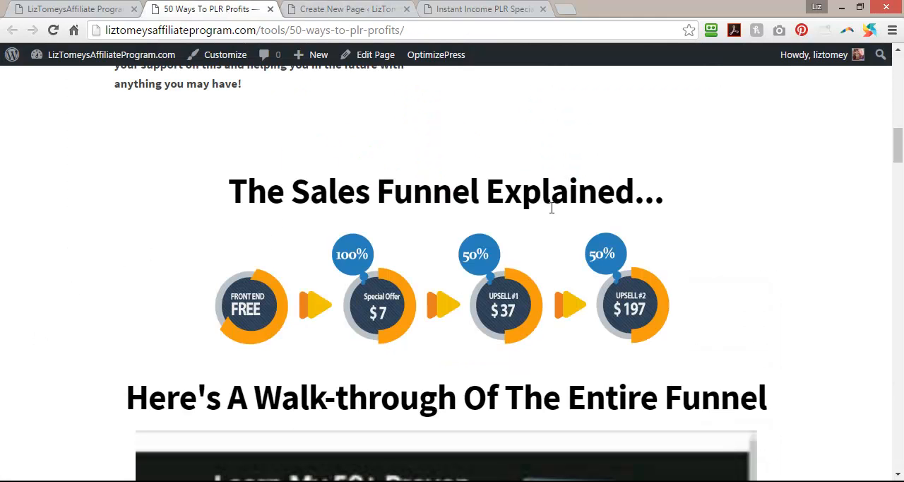
{"action": "scroll", "coordinate": [147, 283], "scroll_direction": "down", "scroll_amount": 3}
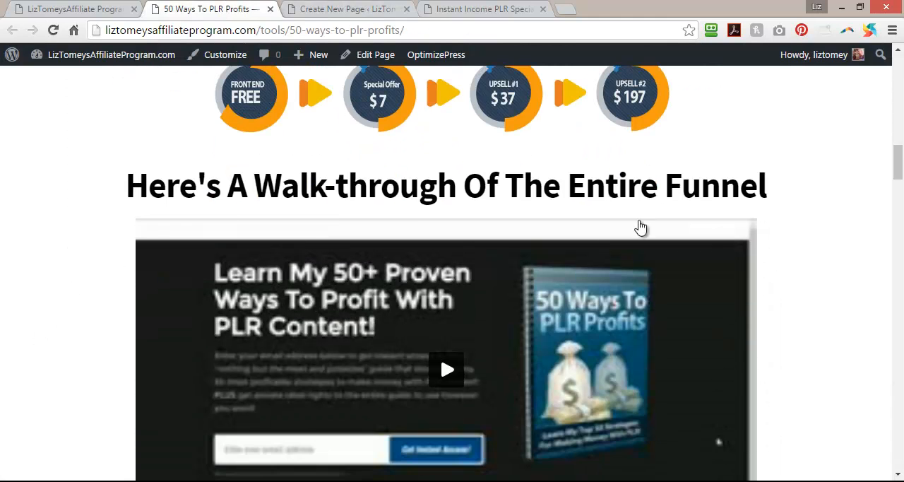
{"action": "scroll", "coordinate": [148, 295], "scroll_direction": "down", "scroll_amount": 3}
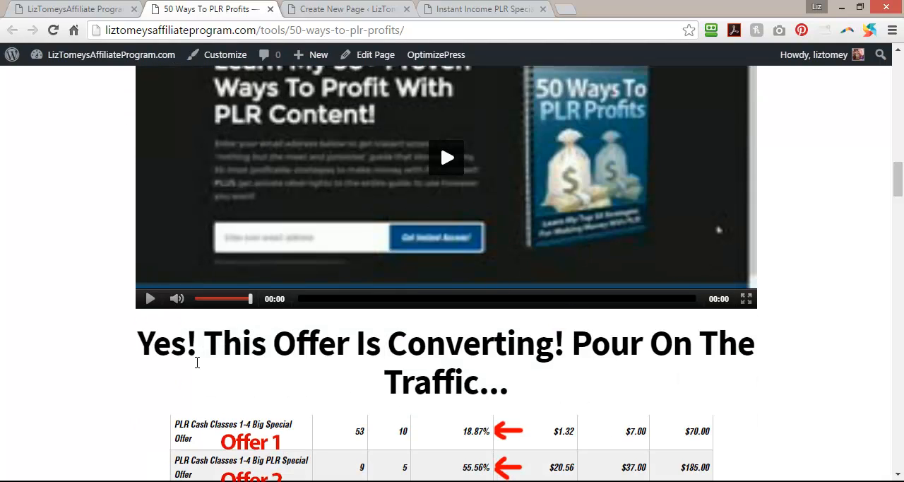
{"action": "scroll", "coordinate": [197, 363], "scroll_direction": "down", "scroll_amount": 2}
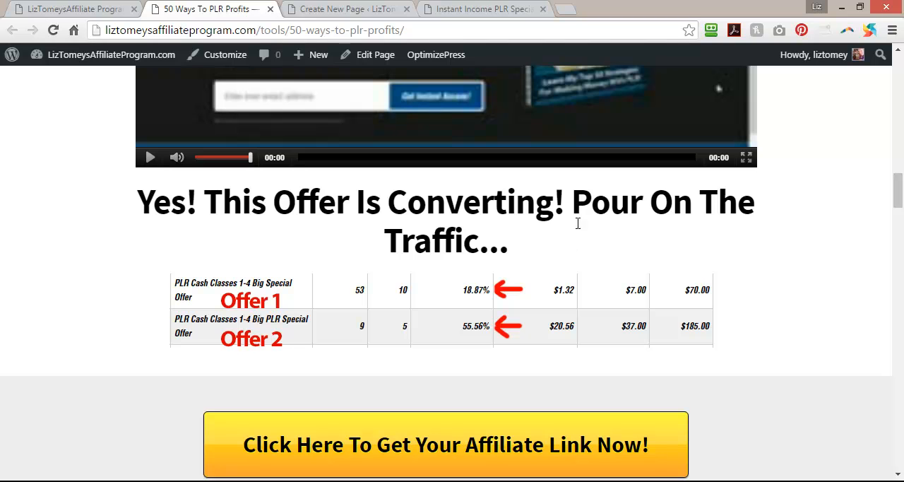
{"action": "left_click", "coordinate": [444, 8]}
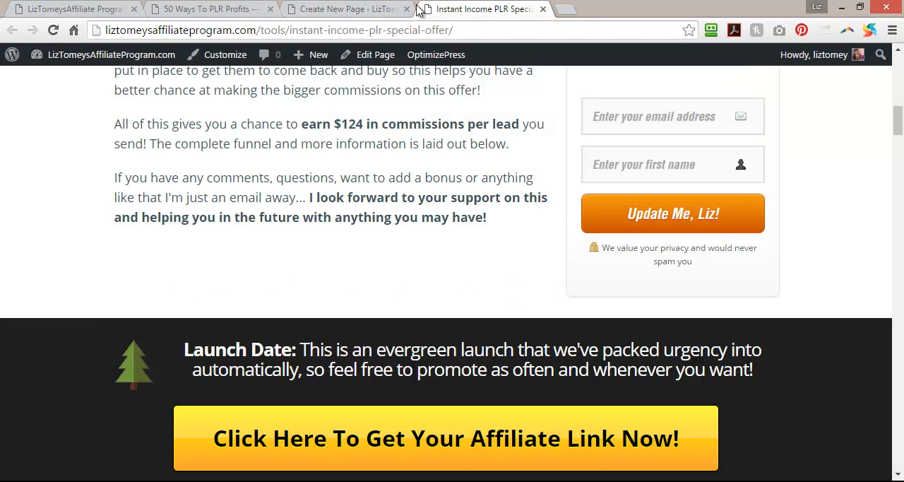
{"action": "left_click", "coordinate": [339, 6]}
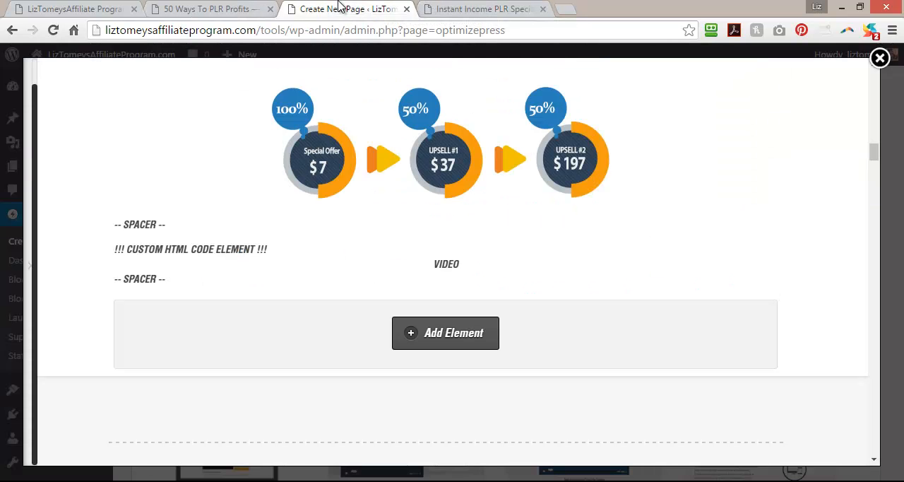
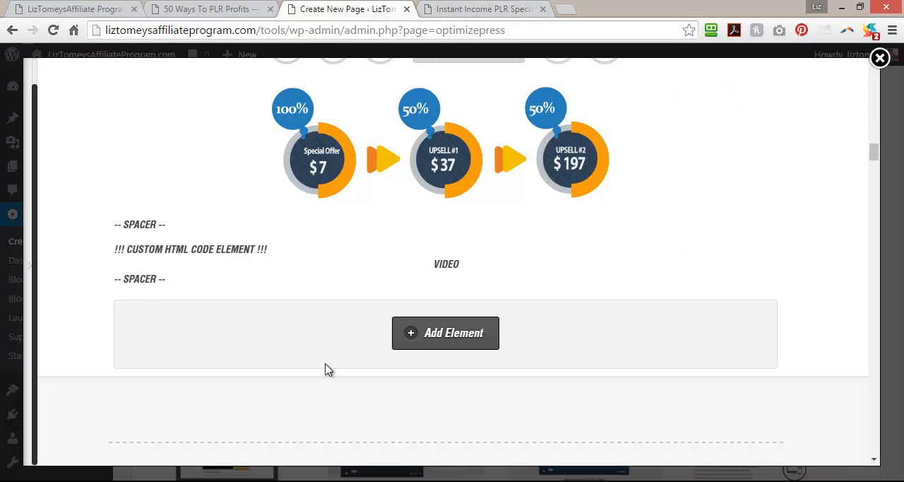
Duplicate the "The Sales Funnel Explained..." headline row and move the copy below the funnel graphic and video row.
{"action": "scroll", "coordinate": [328, 370], "scroll_direction": "up", "scroll_amount": 5}
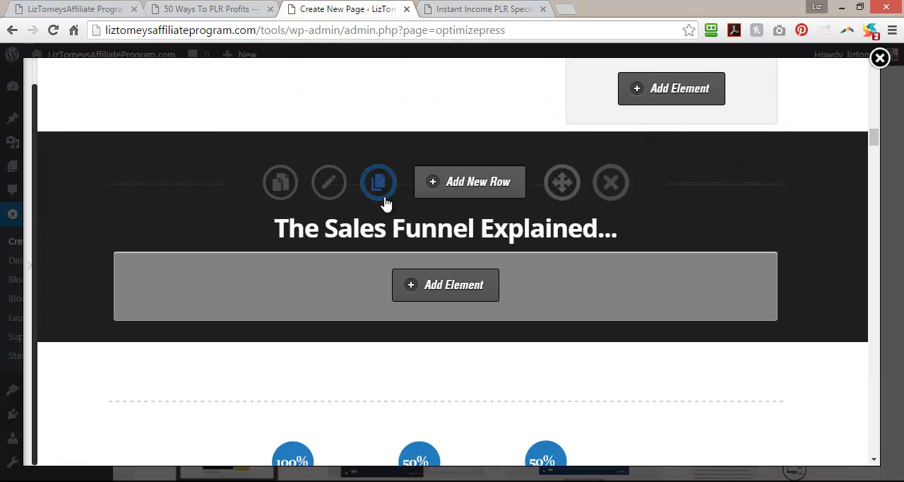
{"action": "left_click", "coordinate": [378, 185]}
{"action": "scroll", "coordinate": [558, 193], "scroll_direction": "down", "scroll_amount": 3}
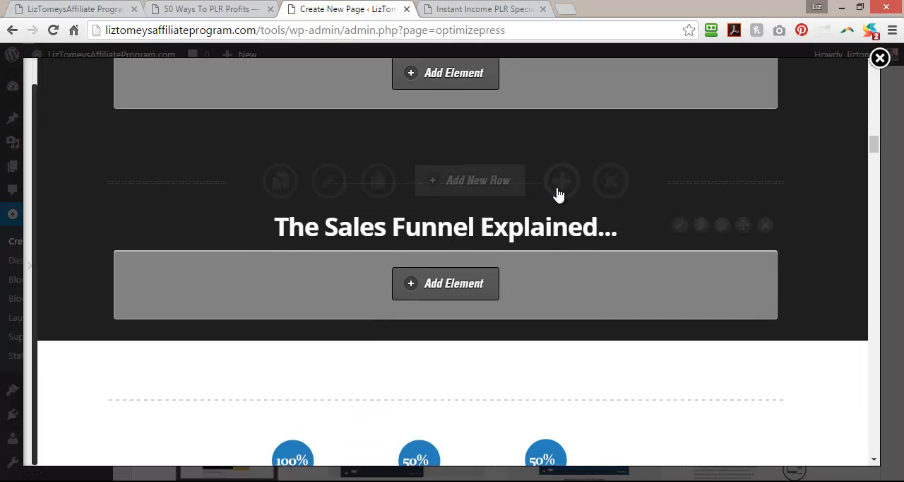
{"action": "scroll", "coordinate": [540, 390], "scroll_direction": "down", "scroll_amount": 3}
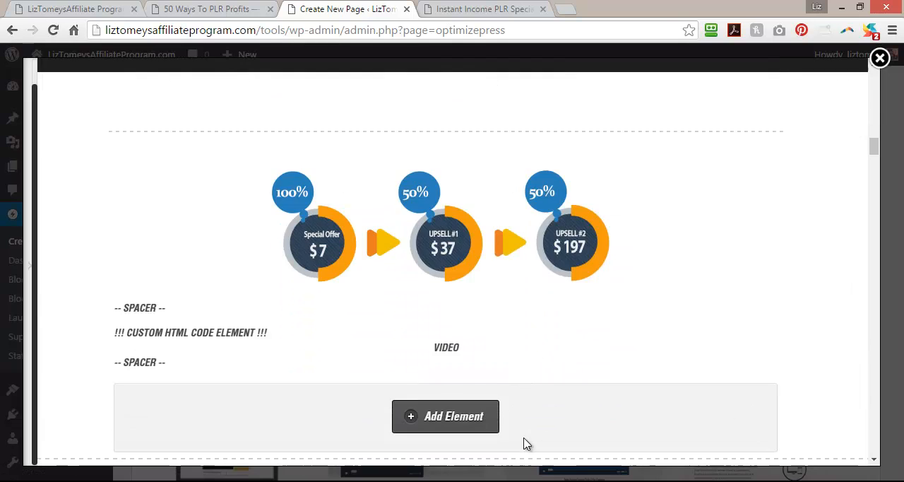
{"action": "scroll", "coordinate": [526, 410], "scroll_direction": "down", "scroll_amount": 4}
{"action": "scroll", "coordinate": [508, 297], "scroll_direction": "up", "scroll_amount": 3}
{"action": "scroll", "coordinate": [469, 364], "scroll_direction": "down", "scroll_amount": 3}
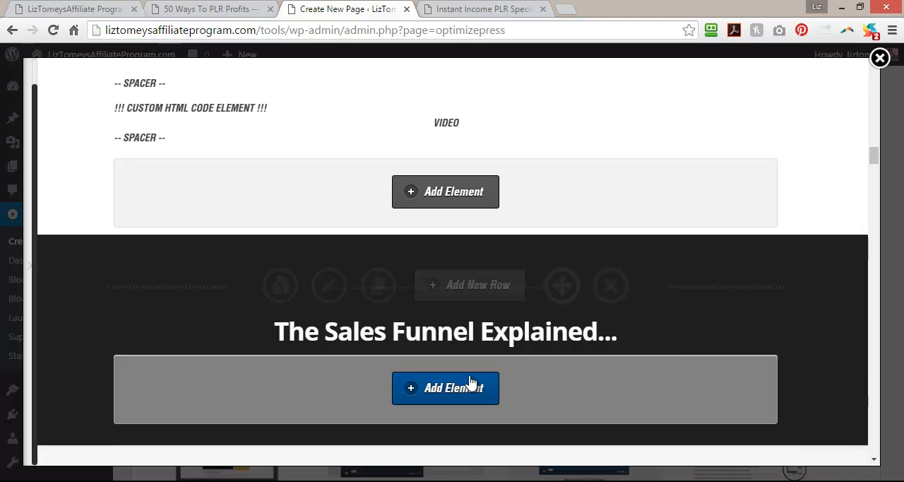
Change the duplicated headline's text to "Here's Proof That This Funnel Converts!" after checking the matching headline on the 50 Ways To PLR Profits page.
{"action": "mouse_move", "coordinate": [510, 328]}
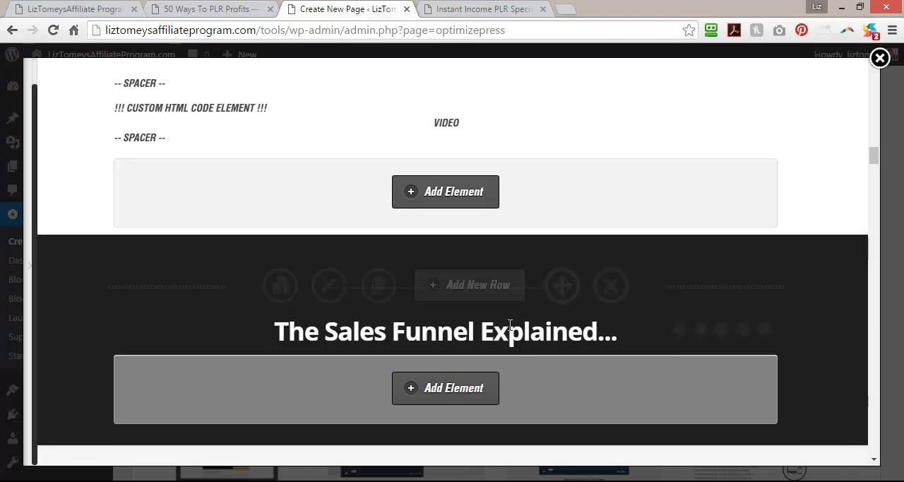
{"action": "left_click", "coordinate": [678, 330]}
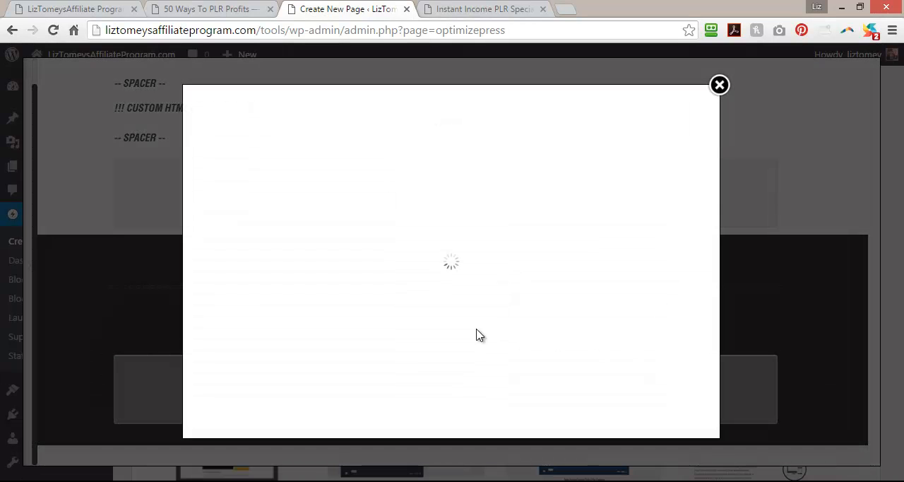
{"action": "left_click", "coordinate": [197, 9]}
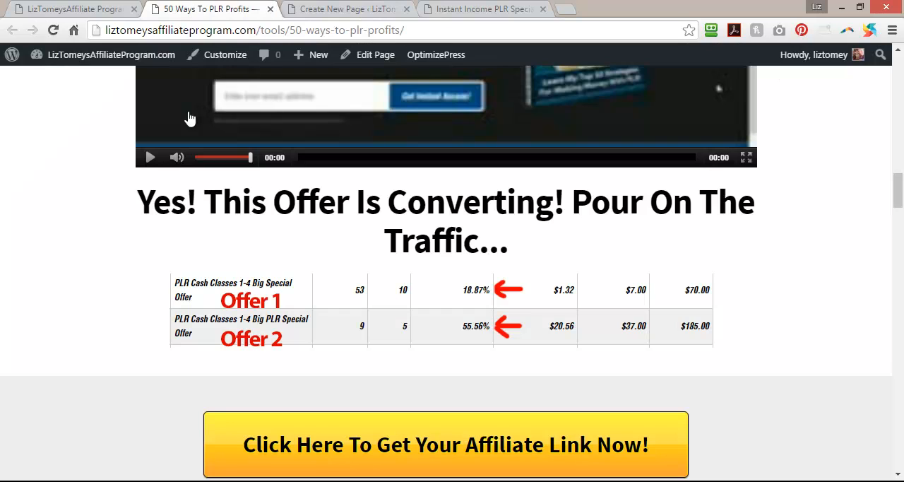
{"action": "left_click", "coordinate": [363, 9]}
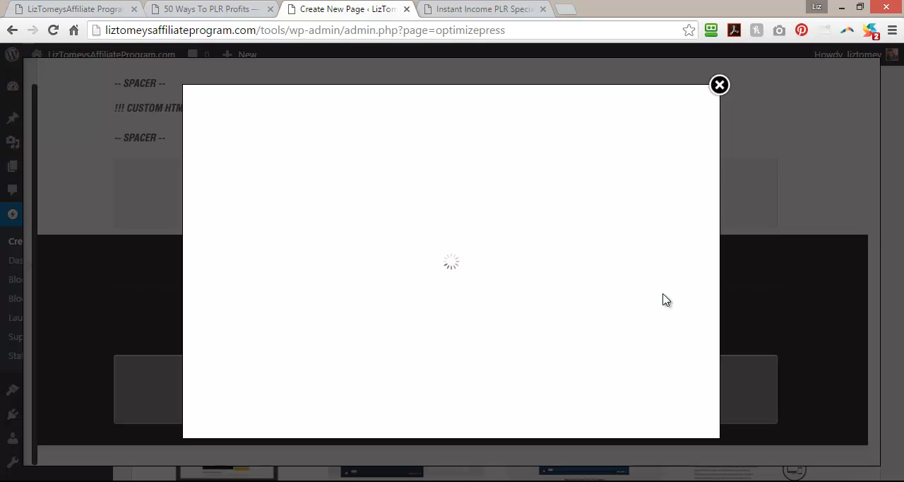
{"action": "left_click", "coordinate": [165, 5]}
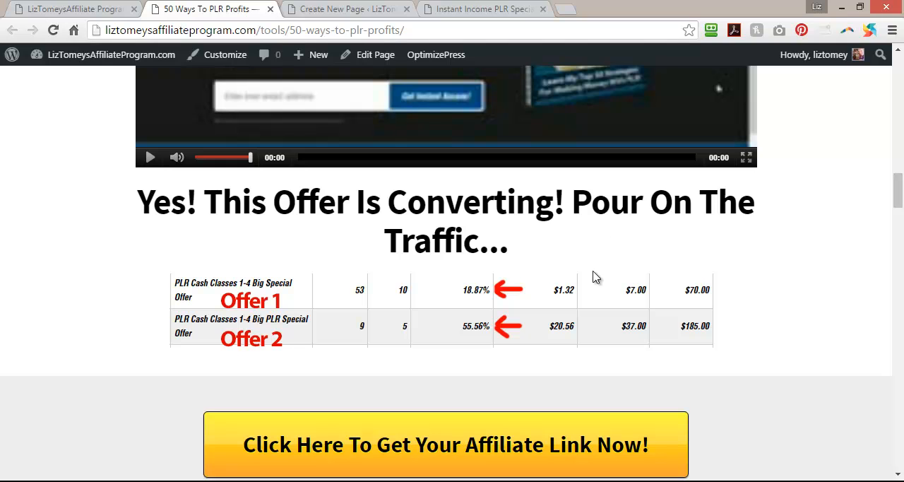
{"action": "left_click", "coordinate": [370, 7]}
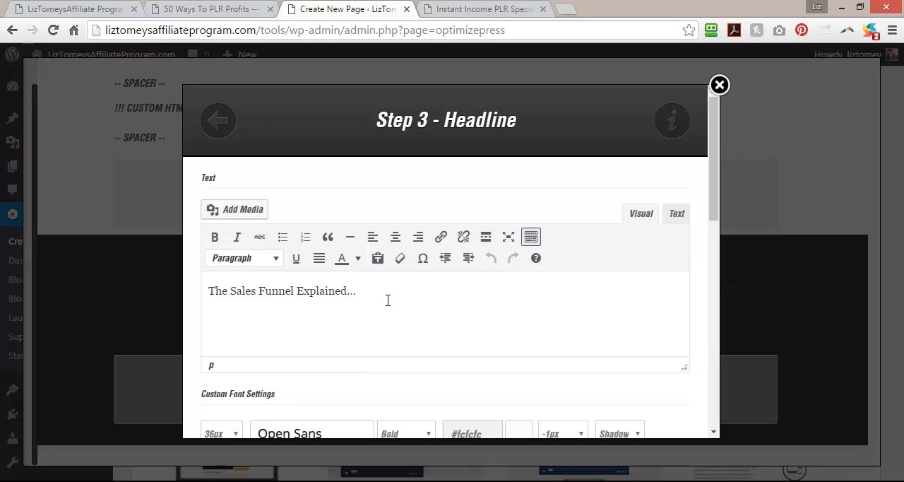
{"action": "left_click_drag", "start_coordinate": [386, 295], "coordinate": [180, 286]}
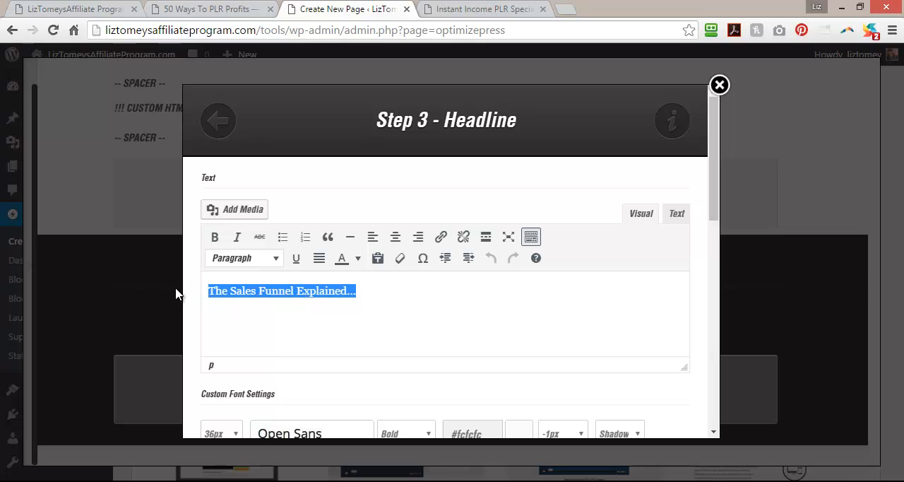
{"action": "type", "text": "Her"}
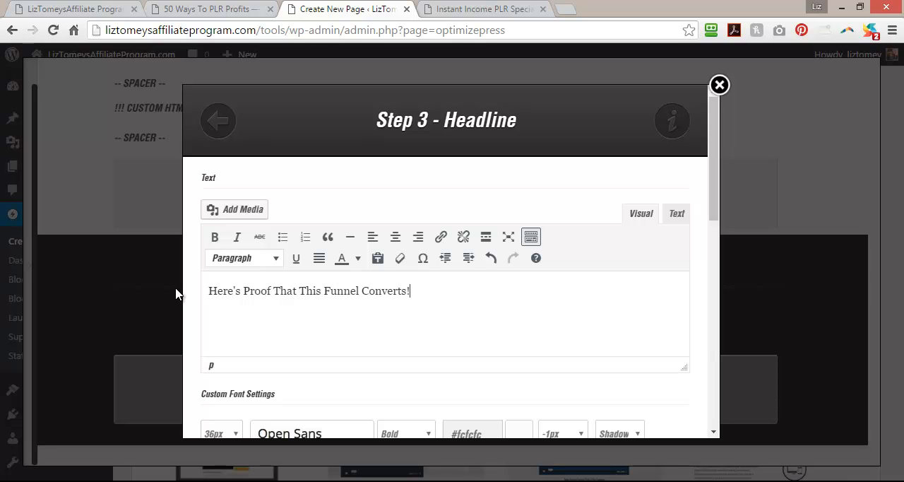
{"action": "left_click_drag", "start_coordinate": [713, 198], "coordinate": [683, 410]}
{"action": "left_click", "coordinate": [680, 406]}
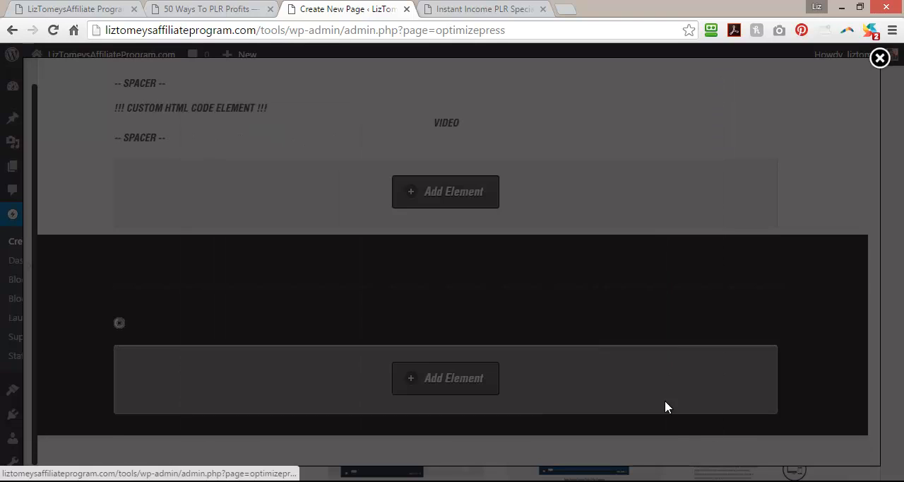
Insert a one-column row between the new proof headline row and the testimonial row.
{"action": "scroll", "coordinate": [180, 329], "scroll_direction": "down", "scroll_amount": 5}
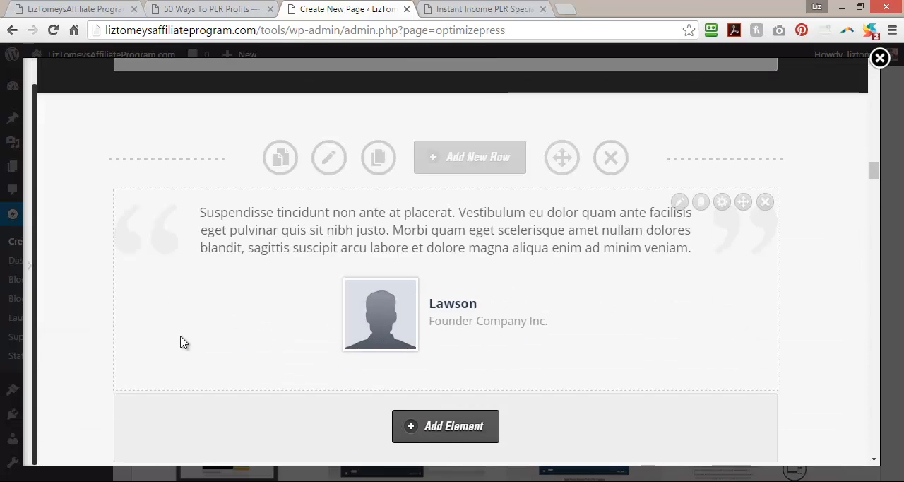
{"action": "scroll", "coordinate": [409, 127], "scroll_direction": "up", "scroll_amount": 10}
{"action": "scroll", "coordinate": [416, 361], "scroll_direction": "down", "scroll_amount": 5}
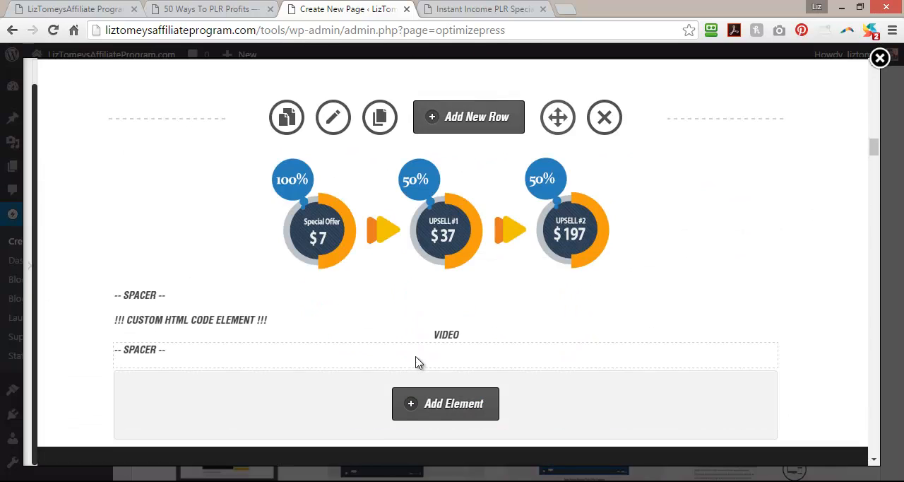
{"action": "scroll", "coordinate": [454, 396], "scroll_direction": "down", "scroll_amount": 4}
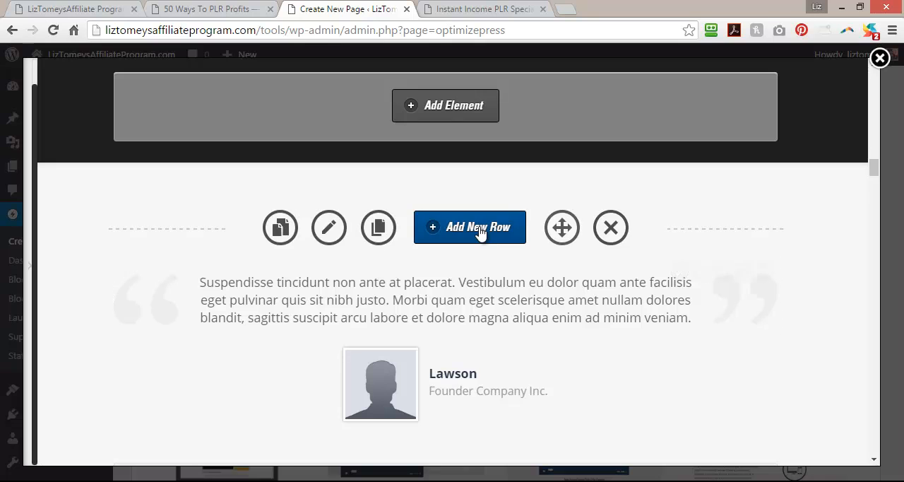
{"action": "left_click", "coordinate": [454, 233]}
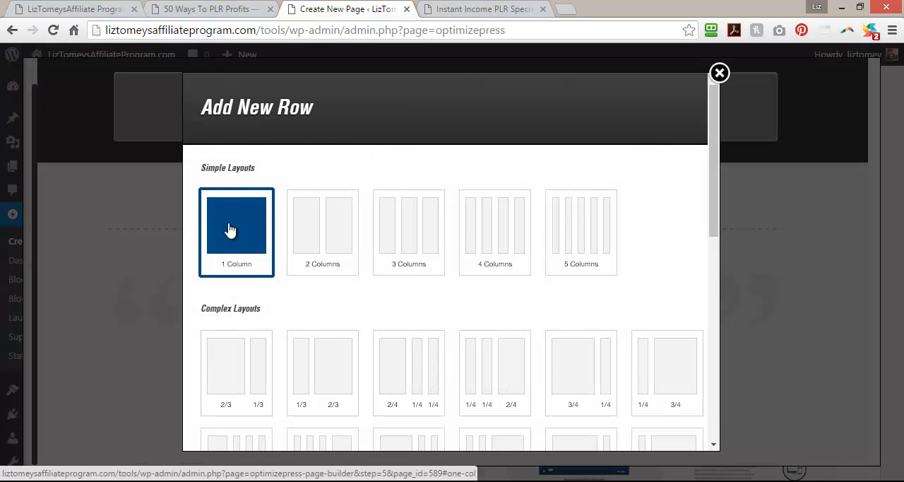
{"action": "left_click_drag", "start_coordinate": [715, 228], "coordinate": [714, 431]}
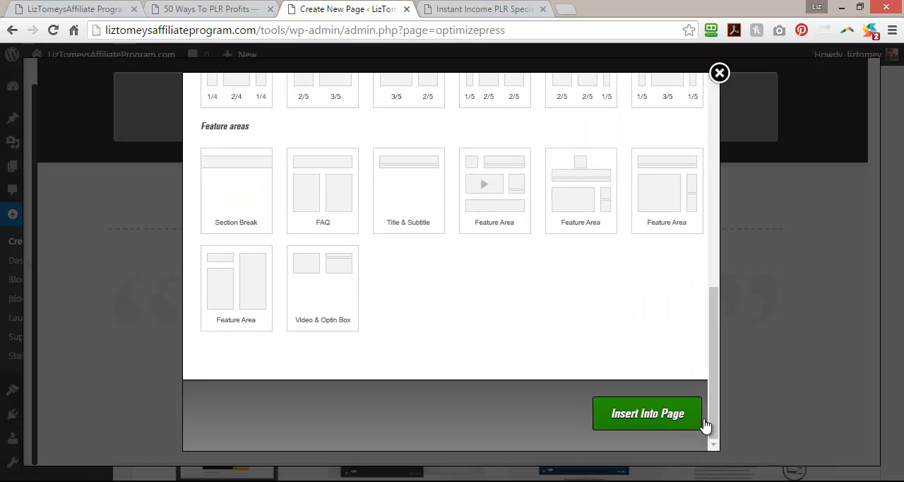
{"action": "left_click", "coordinate": [656, 415]}
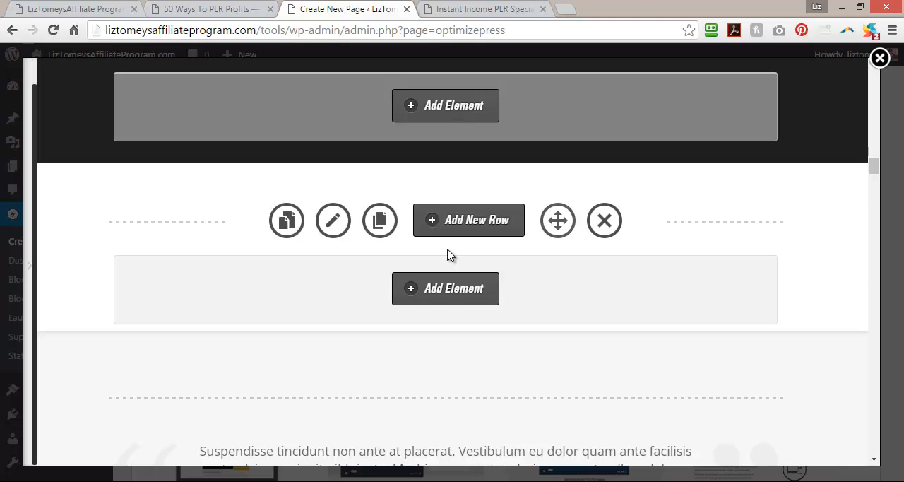
Add an Images element in the first image style to the new one-column row.
{"action": "left_click", "coordinate": [442, 295]}
{"action": "type", "text": "spac"}
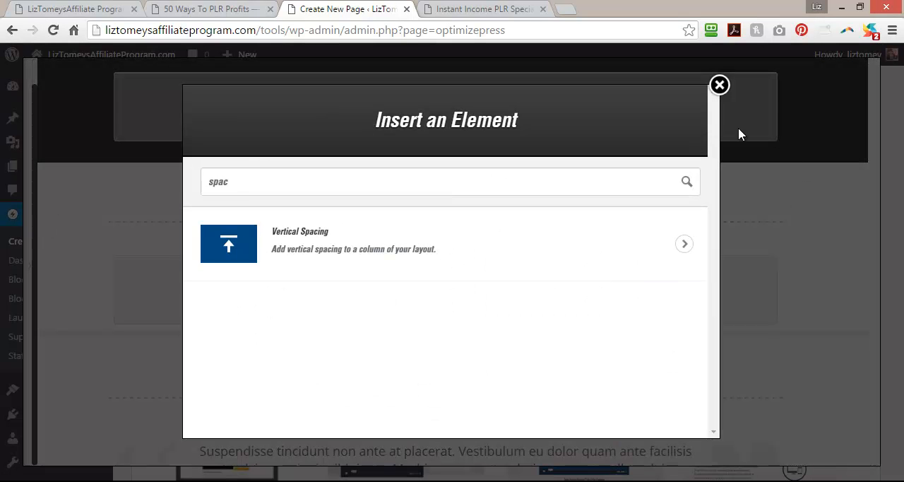
{"action": "left_click_drag", "start_coordinate": [242, 181], "coordinate": [178, 191]}
{"action": "key", "text": "BackSpace"}
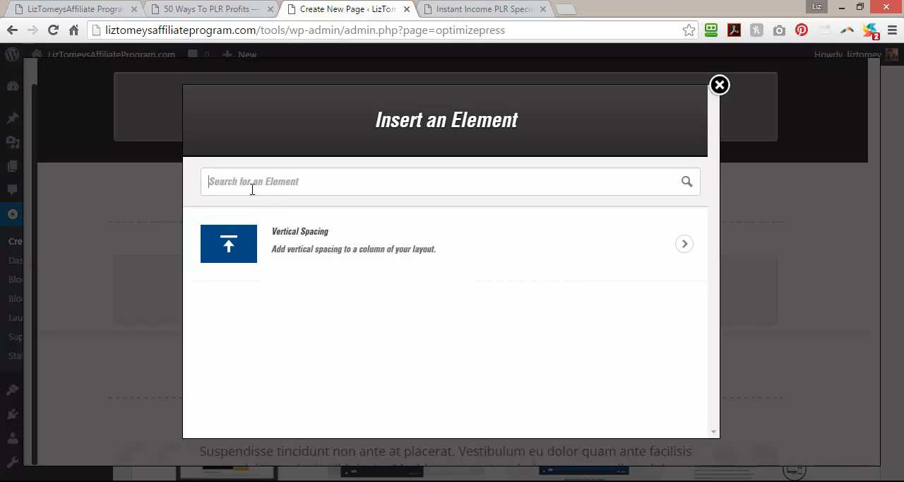
{"action": "type", "text": "image"}
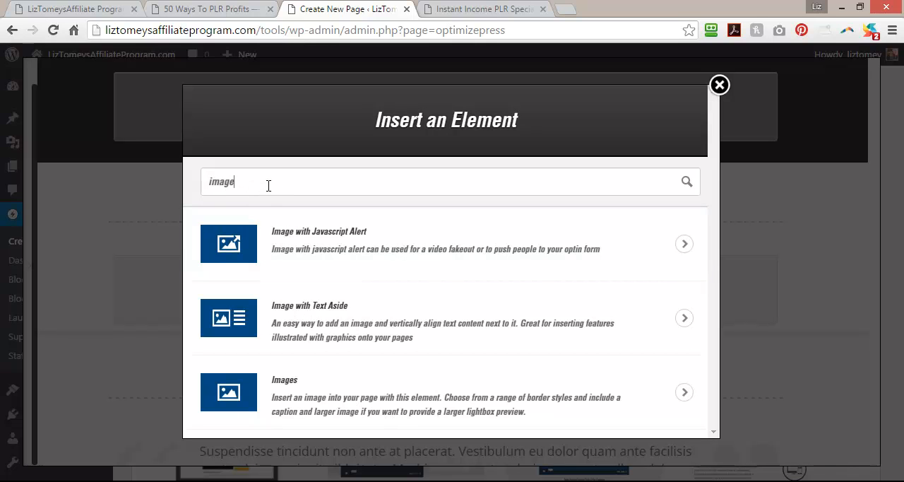
{"action": "left_click", "coordinate": [305, 385]}
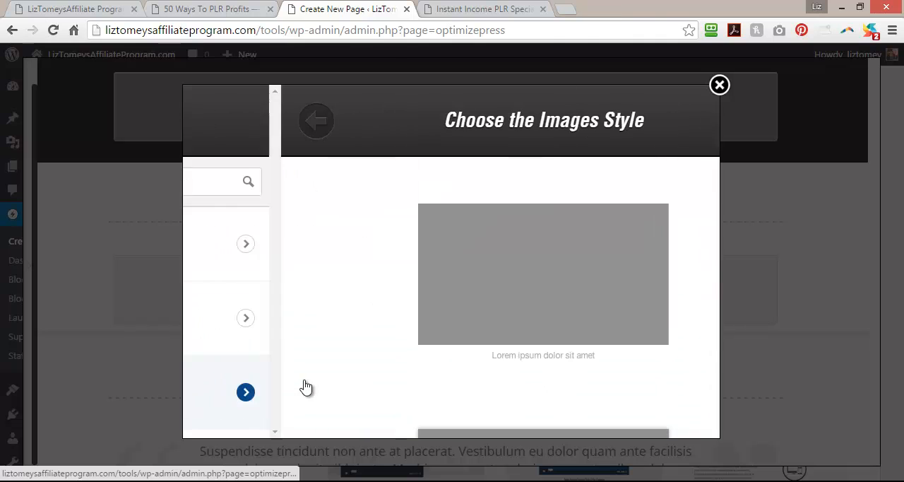
{"action": "left_click", "coordinate": [522, 255]}
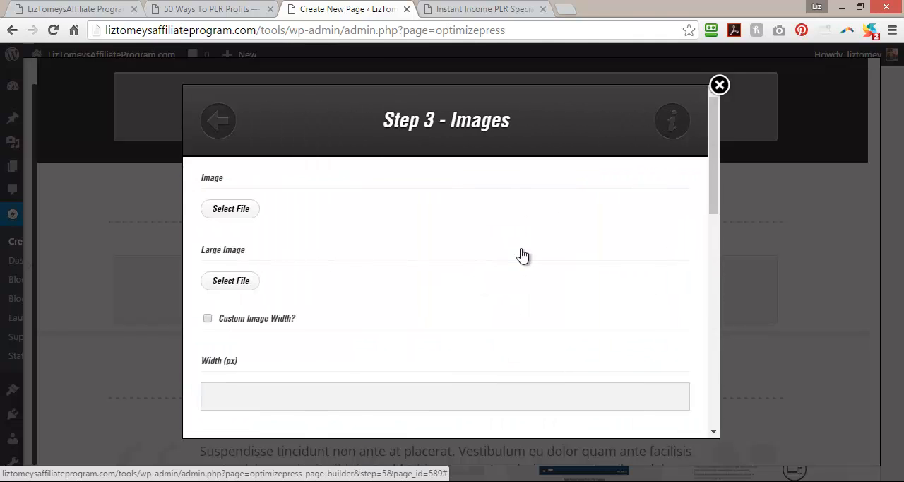
Open the media library for the element's main image and look through the listed files.
{"action": "left_click", "coordinate": [233, 210]}
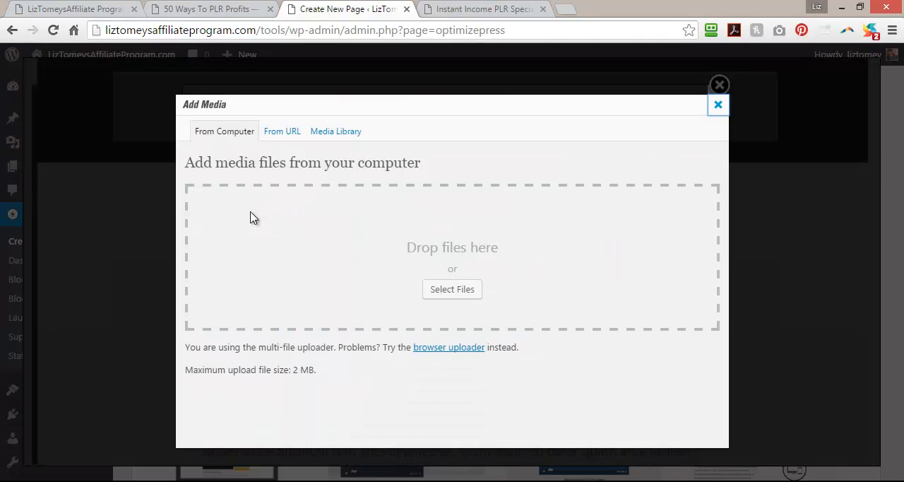
{"action": "left_click", "coordinate": [332, 138]}
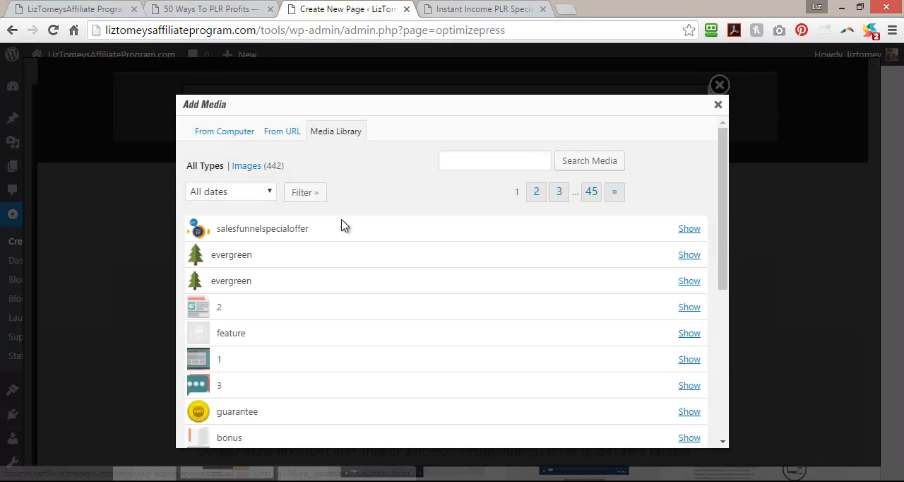
{"action": "scroll", "coordinate": [343, 229], "scroll_direction": "down", "scroll_amount": 5}
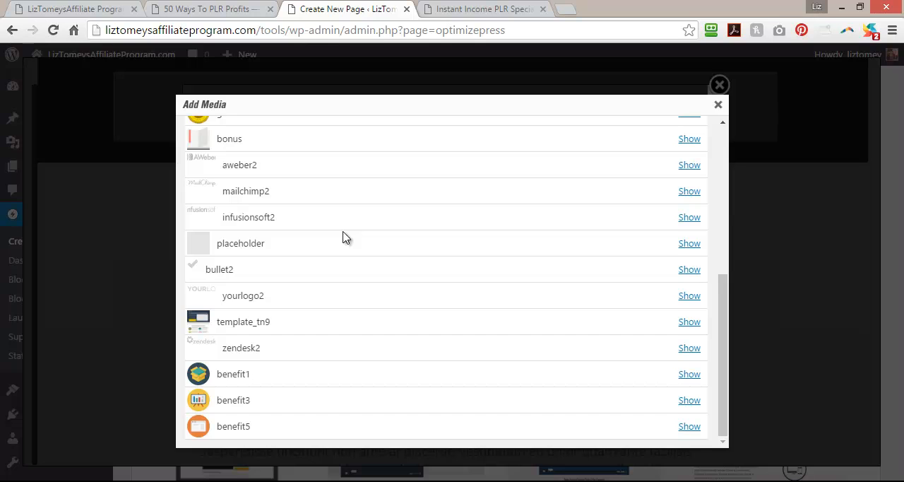
{"action": "scroll", "coordinate": [344, 237], "scroll_direction": "up", "scroll_amount": 5}
Open the conversion stats image from the 50 Ways To PLR Profits page separately to check its file name, and return to the page editor.
{"action": "left_click", "coordinate": [214, 7]}
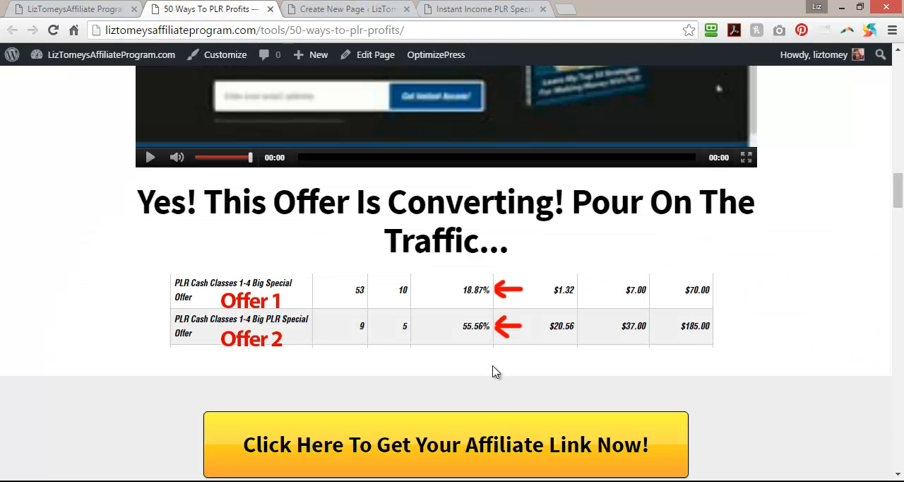
{"action": "right_click", "coordinate": [502, 318]}
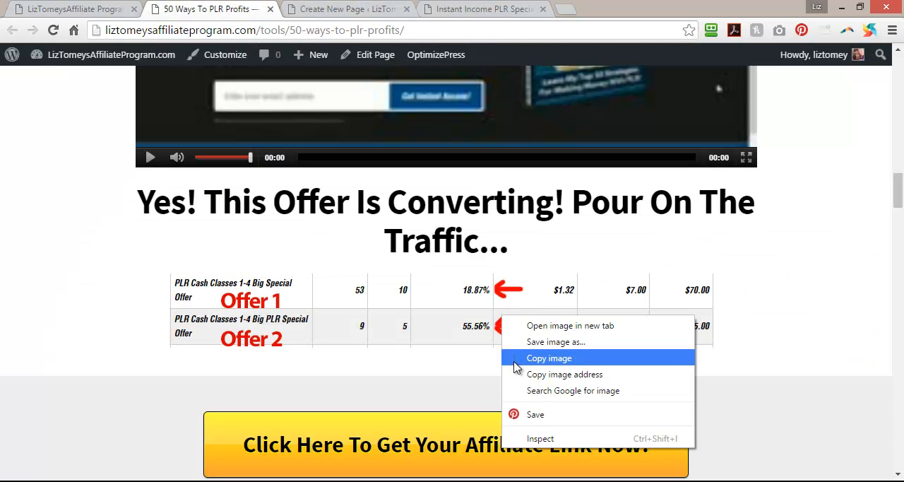
{"action": "left_click", "coordinate": [530, 326]}
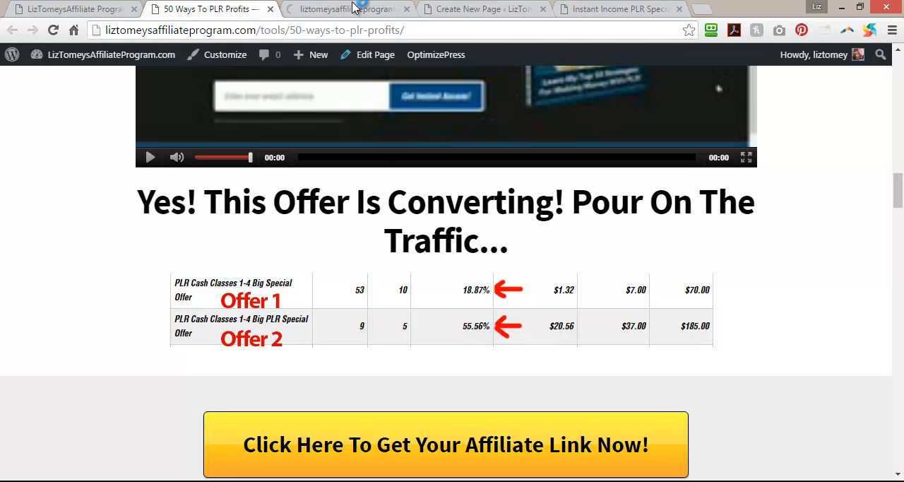
{"action": "left_click", "coordinate": [346, 8]}
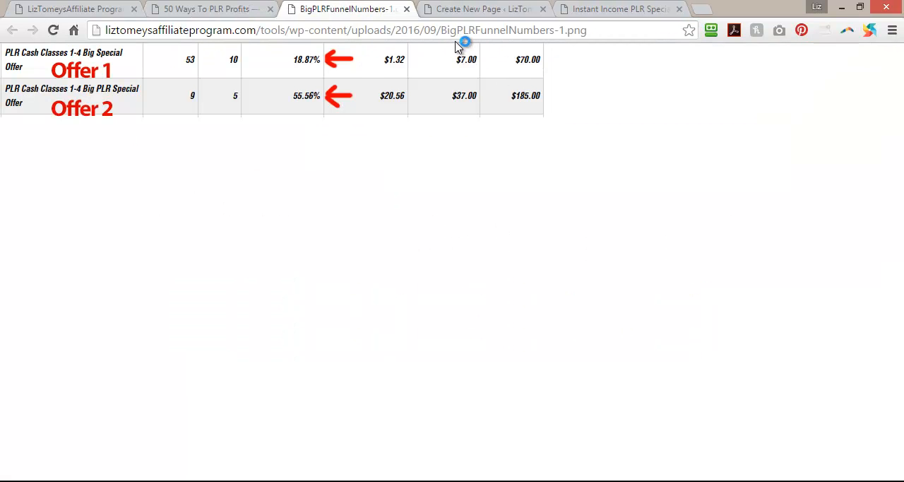
{"action": "left_click", "coordinate": [227, 13]}
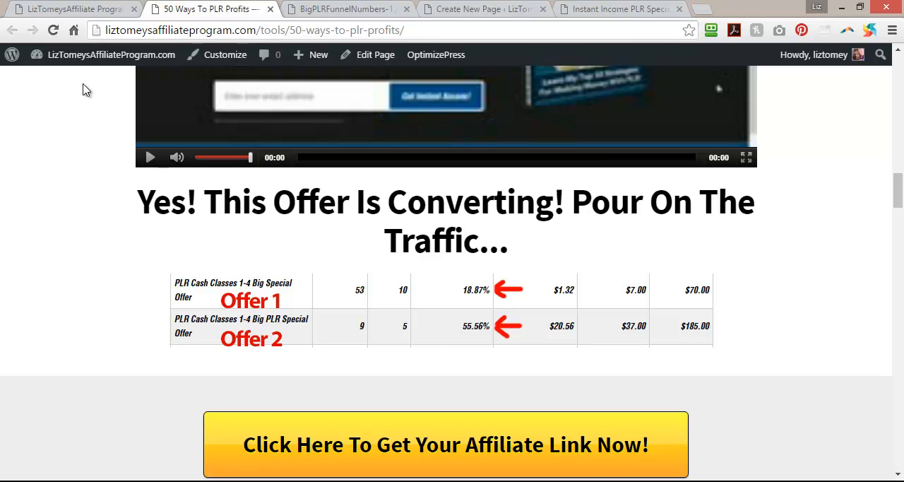
{"action": "left_click", "coordinate": [52, 7]}
{"action": "left_click", "coordinate": [486, 7]}
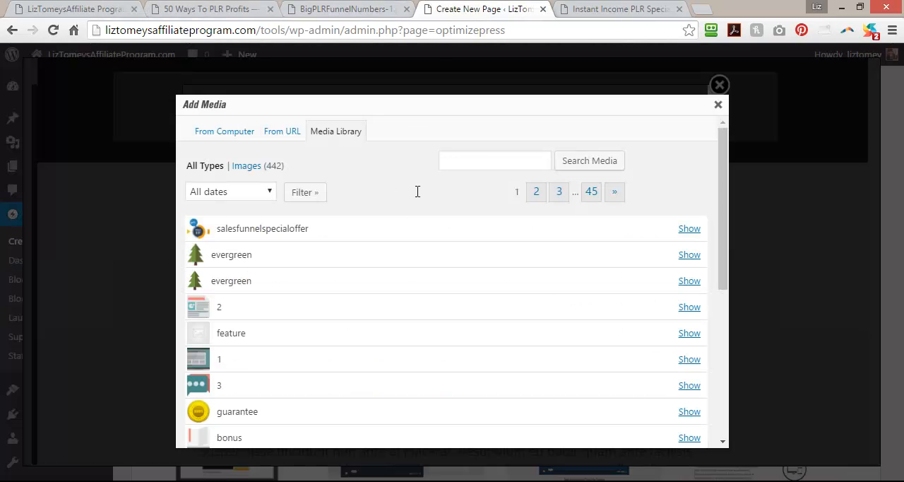
Search the media library for "bigplr", checking the conversion stats image on the 50 Ways To PLR Profits page along the way.
{"action": "type", "text": "bigplr"}
{"action": "left_click", "coordinate": [181, 7]}
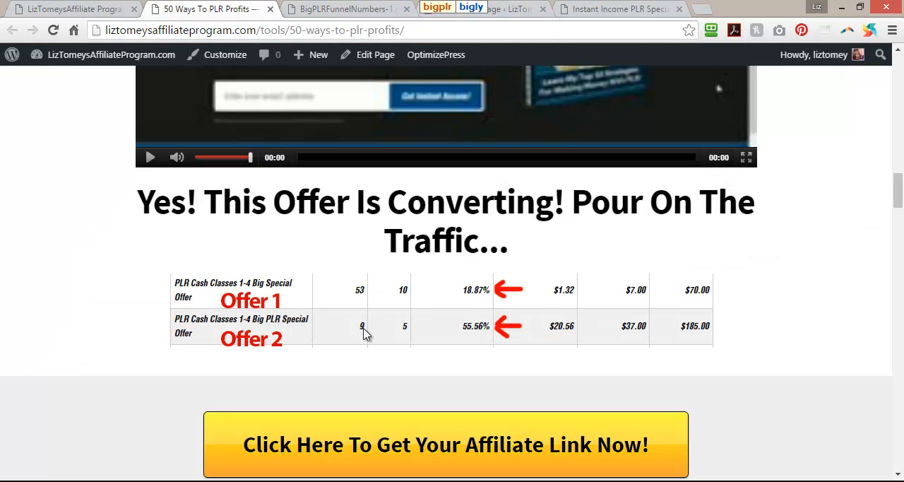
{"action": "left_click", "coordinate": [505, 7]}
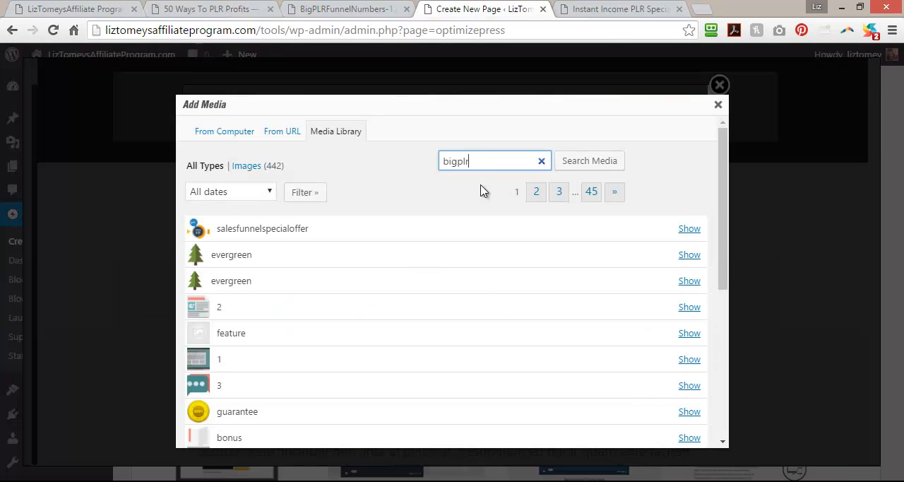
{"action": "left_click", "coordinate": [585, 161]}
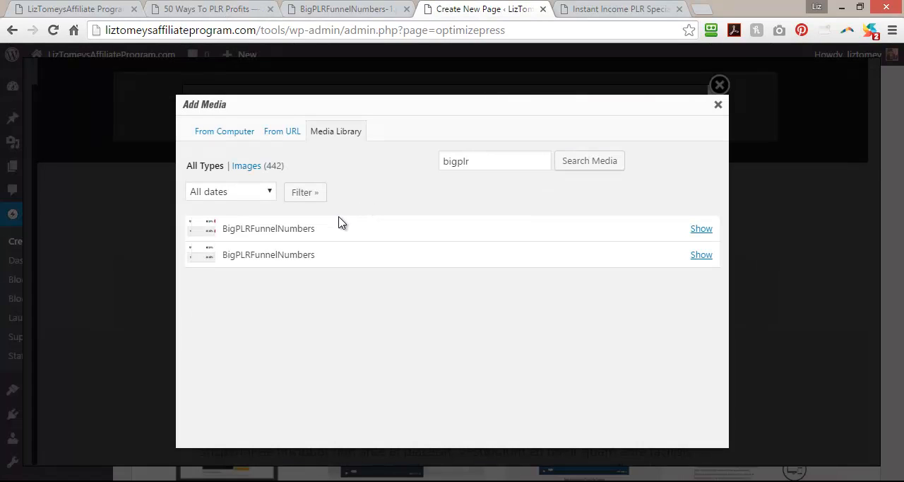
Choose the BigPLRFunnelNumbers-1.png file as the main image and insert the Images element into the row below the proof headline.
{"action": "left_click", "coordinate": [702, 229]}
{"action": "scroll", "coordinate": [469, 318], "scroll_direction": "down", "scroll_amount": 5}
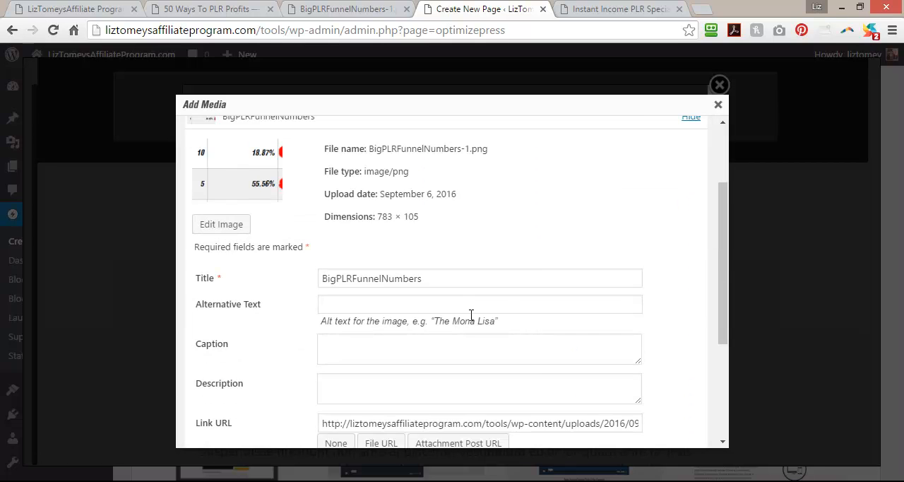
{"action": "left_click", "coordinate": [357, 393]}
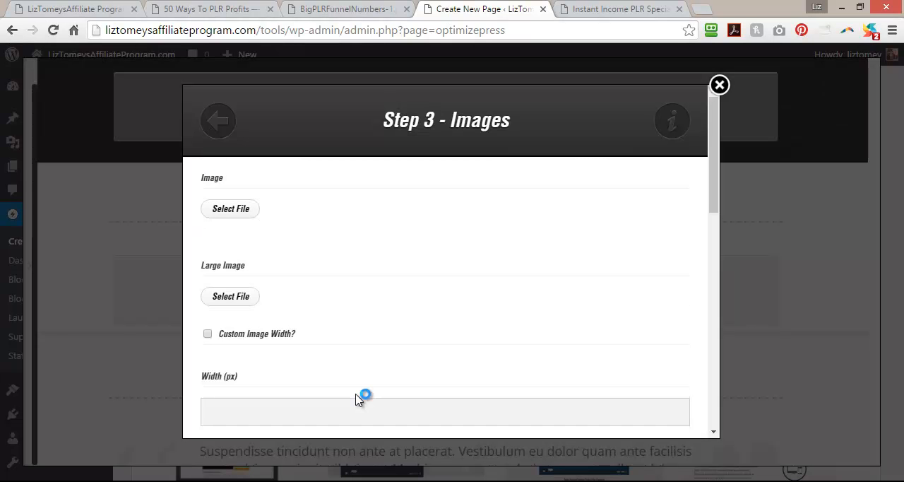
{"action": "left_click_drag", "start_coordinate": [713, 148], "coordinate": [711, 391]}
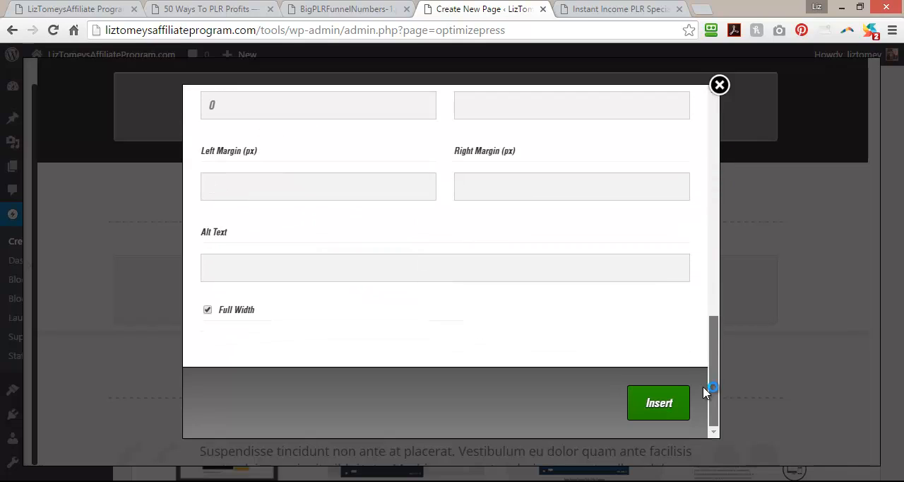
{"action": "left_click", "coordinate": [651, 403]}
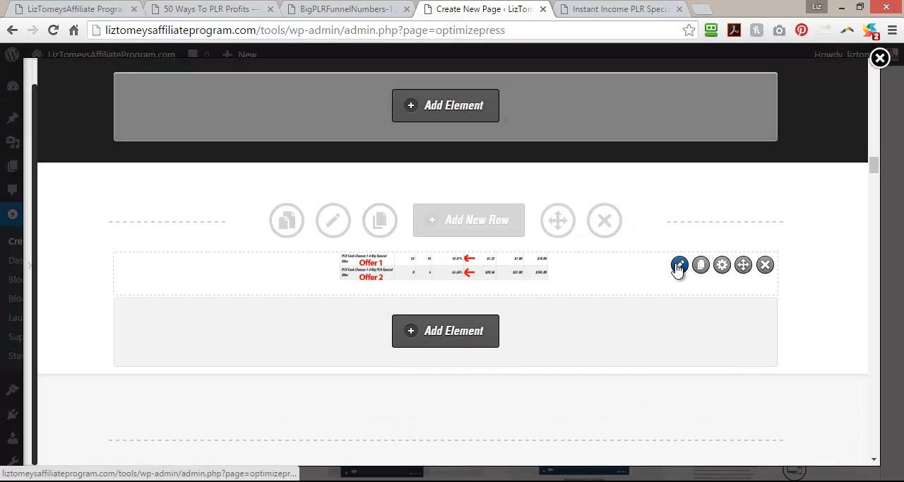
Remove the picture from the inserted conversion stats element and search the media library again for "bigplr".
{"action": "left_click", "coordinate": [678, 266]}
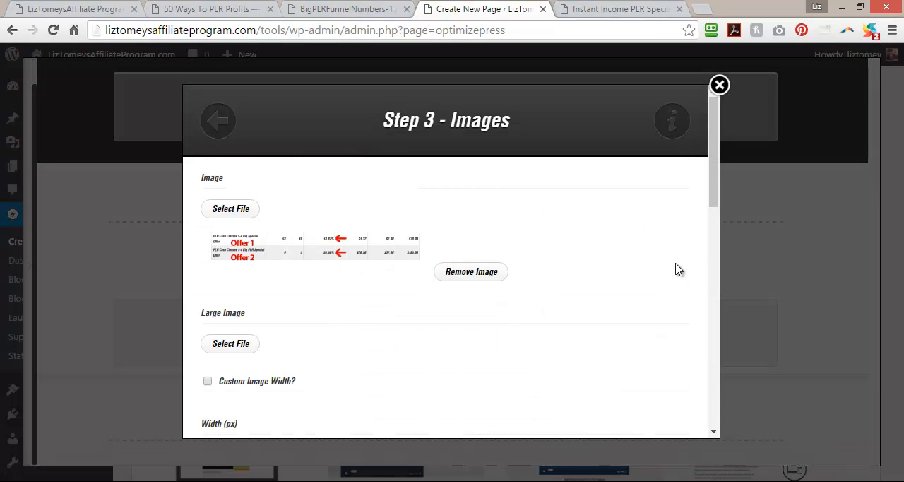
{"action": "left_click", "coordinate": [473, 273]}
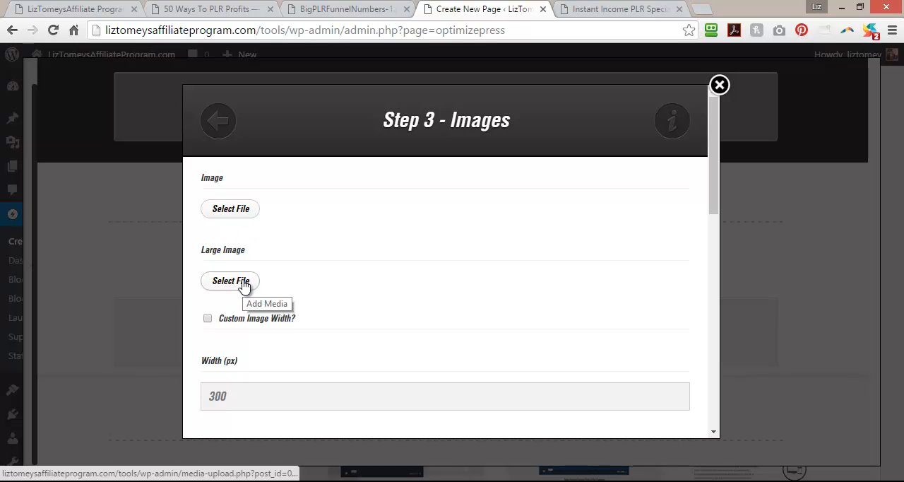
{"action": "left_click", "coordinate": [233, 208]}
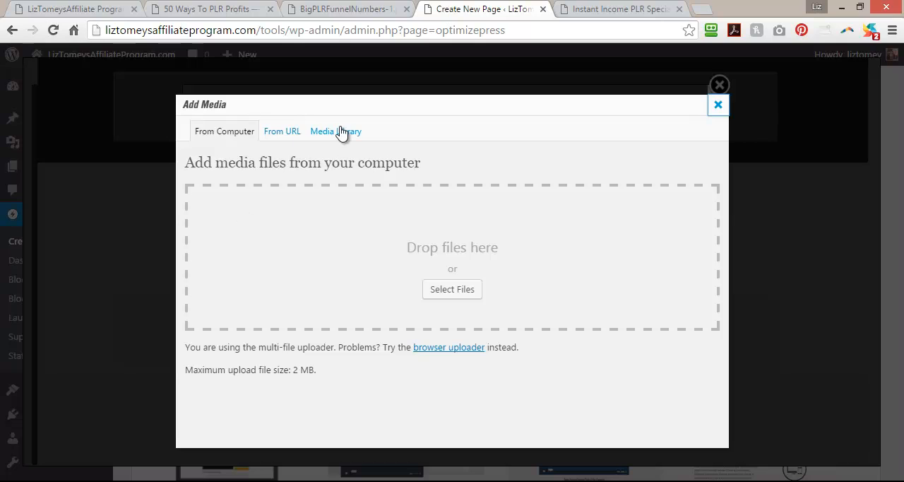
{"action": "left_click", "coordinate": [341, 133]}
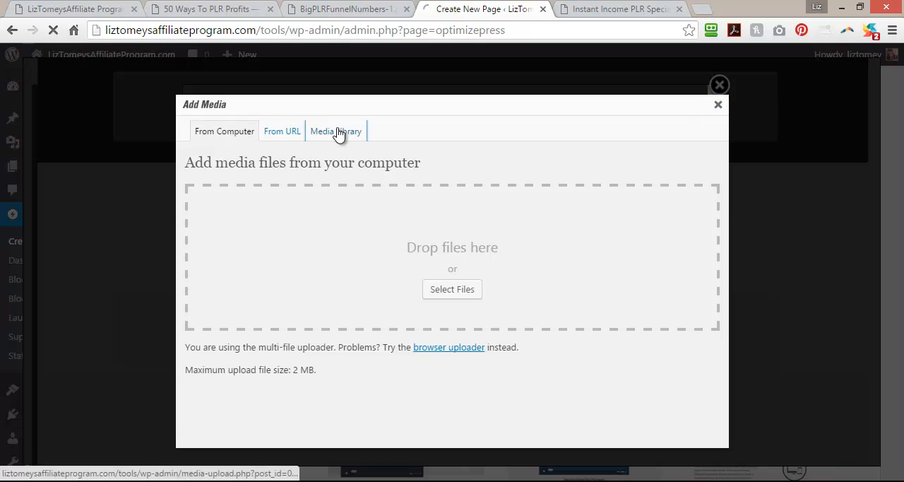
{"action": "left_click", "coordinate": [460, 164]}
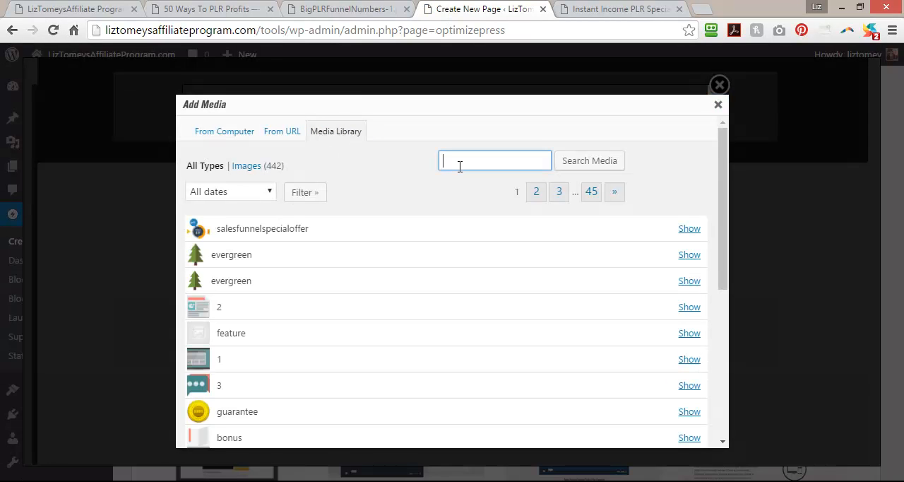
{"action": "type", "text": "big"}
{"action": "left_click", "coordinate": [458, 179]}
{"action": "left_click", "coordinate": [618, 164]}
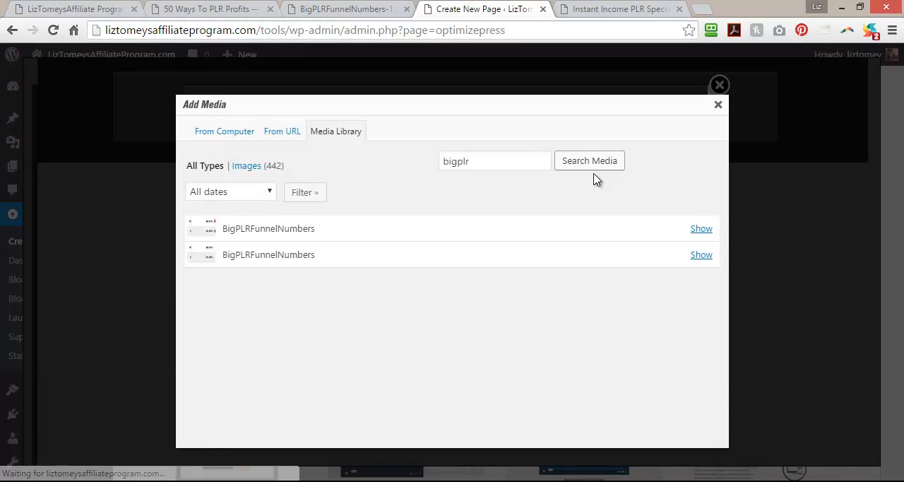
Choose BigPLRFunnelNumbers-1.png at Full Size (783 × 105) as the element's image and apply the change to the page.
{"action": "left_click", "coordinate": [701, 228]}
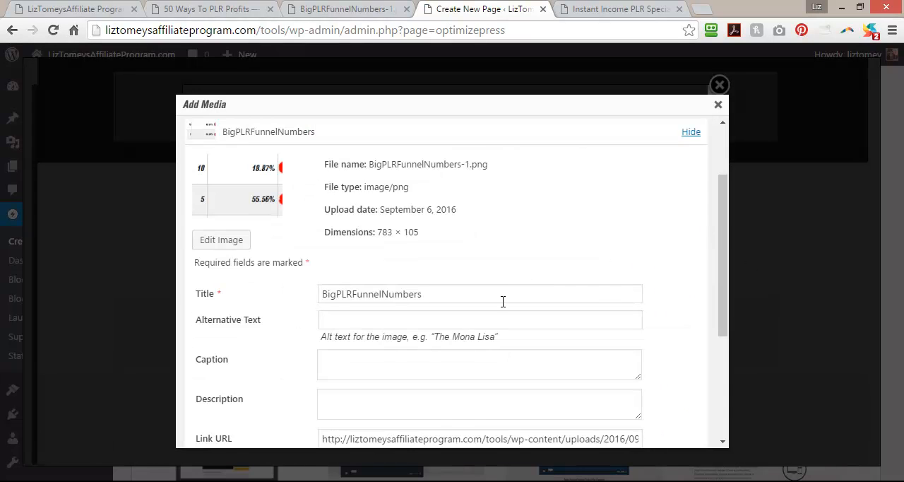
{"action": "scroll", "coordinate": [502, 303], "scroll_direction": "down", "scroll_amount": 3}
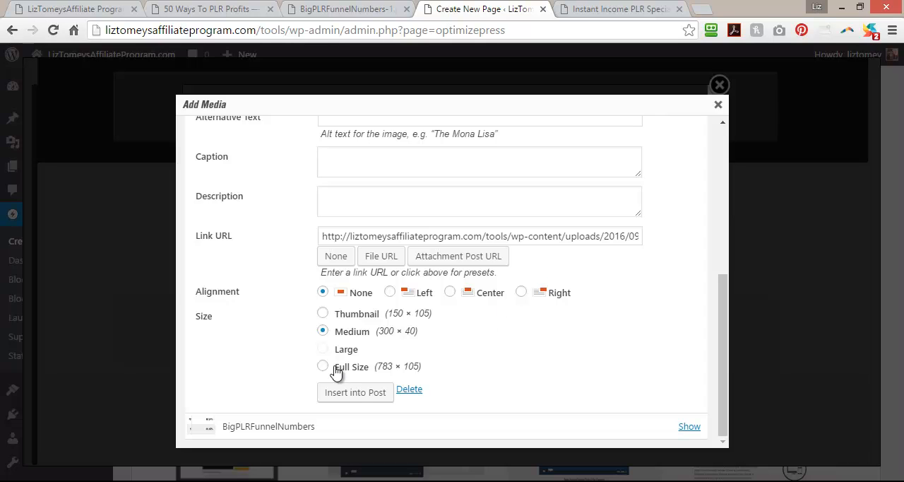
{"action": "left_click", "coordinate": [355, 392]}
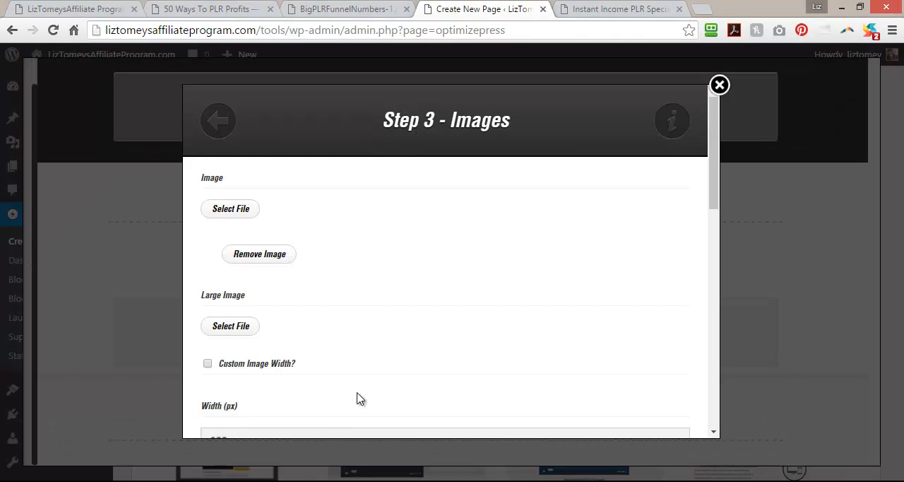
{"action": "scroll", "coordinate": [357, 399], "scroll_direction": "down", "scroll_amount": 3}
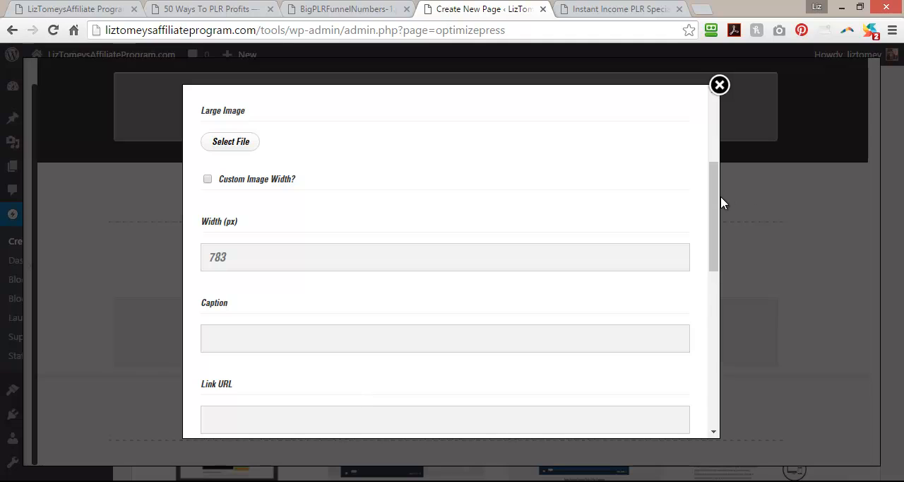
{"action": "left_click_drag", "start_coordinate": [715, 202], "coordinate": [713, 397]}
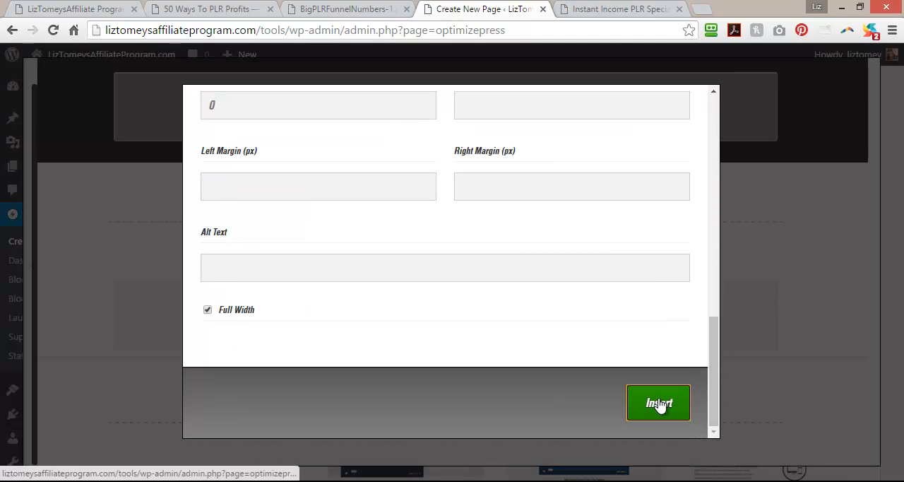
{"action": "left_click", "coordinate": [658, 403]}
Review the new proof section and compare it with the 50 Ways To PLR Profits page and the published special offer page.
{"action": "scroll", "coordinate": [833, 331], "scroll_direction": "up", "scroll_amount": 3}
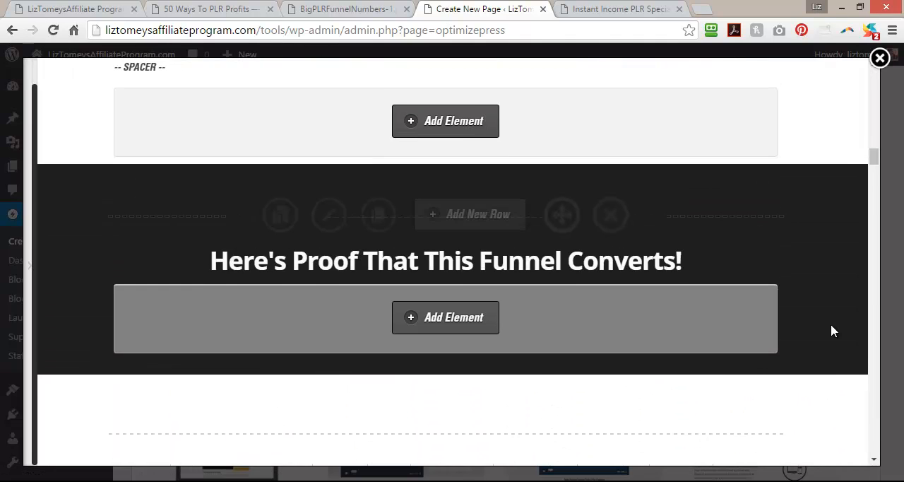
{"action": "scroll", "coordinate": [834, 331], "scroll_direction": "down", "scroll_amount": 4}
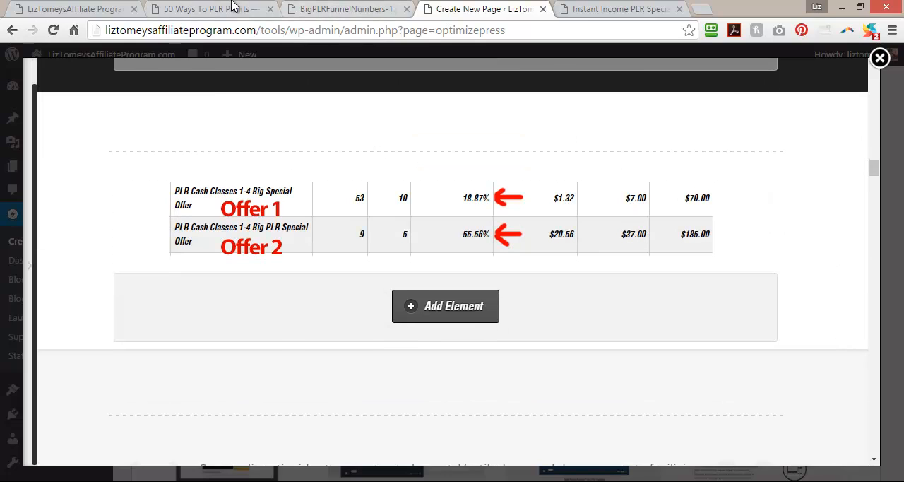
{"action": "left_click", "coordinate": [210, 9]}
{"action": "scroll", "coordinate": [177, 365], "scroll_direction": "down", "scroll_amount": 1}
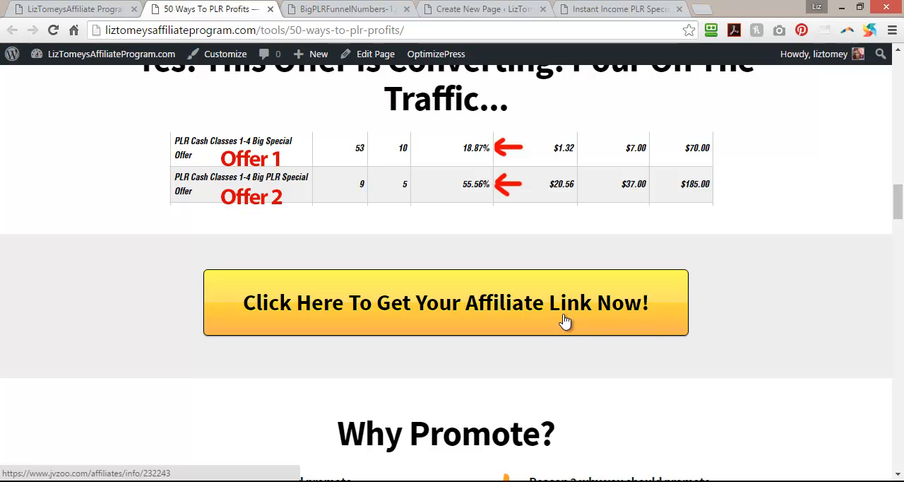
{"action": "left_click", "coordinate": [621, 9]}
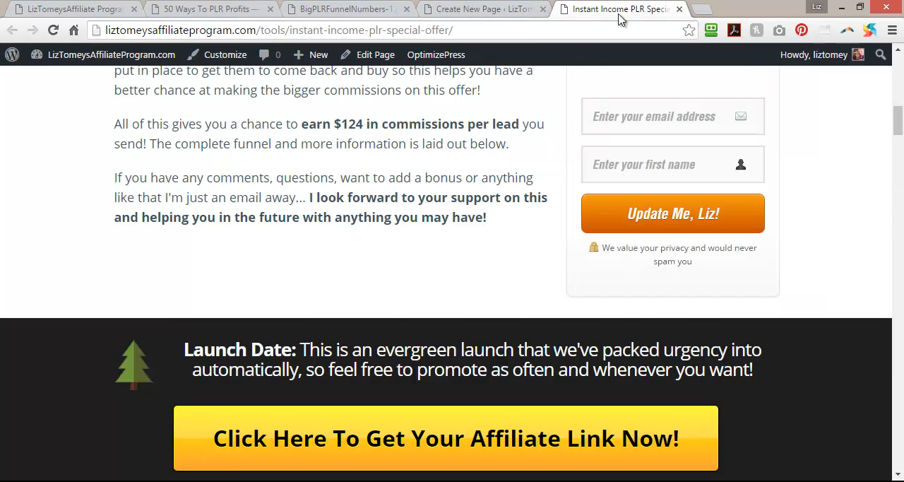
{"action": "left_click", "coordinate": [466, 8]}
Duplicate the "Click Here To Get Your Affiliate Link Now!" button in the Launch Date row and move the copy below the conversion stats image.
{"action": "scroll", "coordinate": [516, 318], "scroll_direction": "up", "scroll_amount": 10}
{"action": "scroll", "coordinate": [516, 319], "scroll_direction": "up", "scroll_amount": 15}
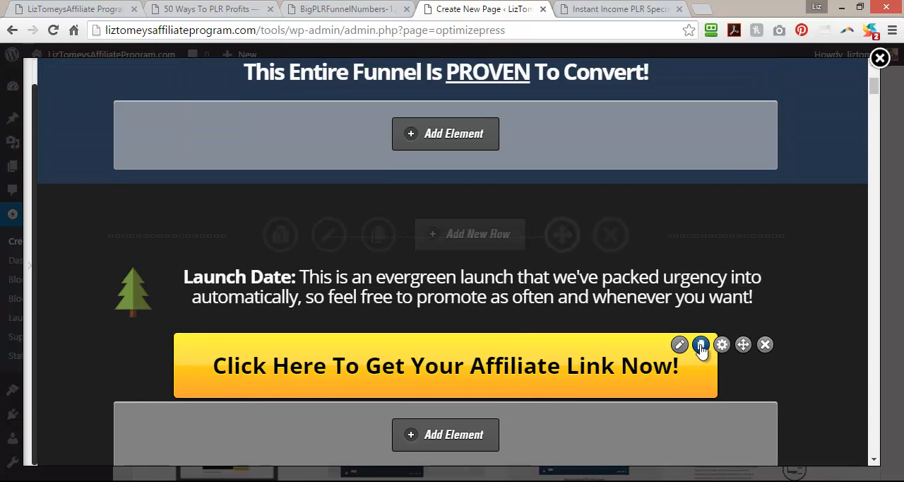
{"action": "left_click", "coordinate": [701, 345]}
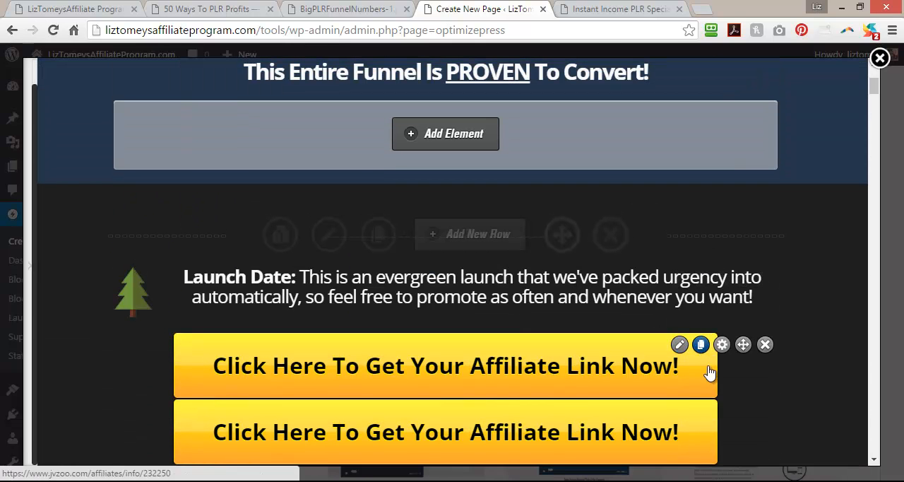
{"action": "left_click_drag", "start_coordinate": [741, 413], "coordinate": [739, 444]}
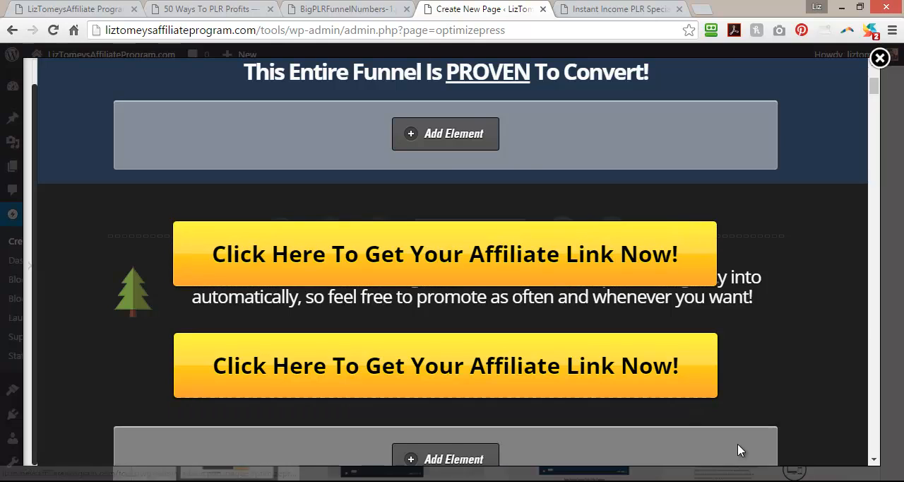
{"action": "scroll", "coordinate": [740, 445], "scroll_direction": "down", "scroll_amount": 18}
{"action": "scroll", "coordinate": [739, 450], "scroll_direction": "down", "scroll_amount": 15}
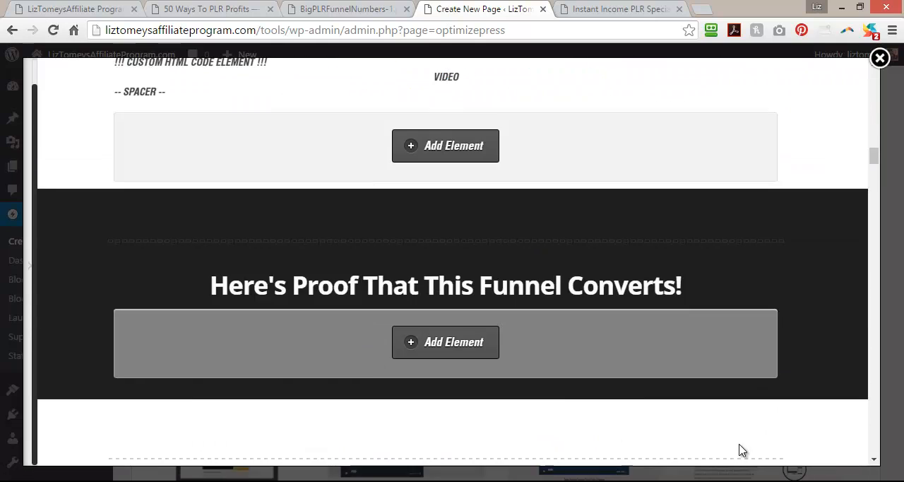
{"action": "left_click_drag", "start_coordinate": [663, 208], "coordinate": [586, 172]}
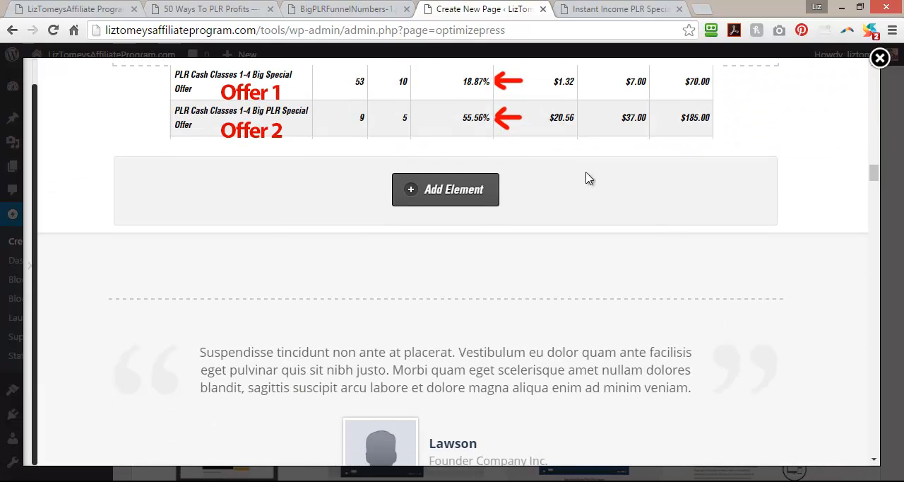
{"action": "left_click_drag", "start_coordinate": [491, 208], "coordinate": [498, 168]}
{"action": "scroll", "coordinate": [539, 324], "scroll_direction": "up", "scroll_amount": 2}
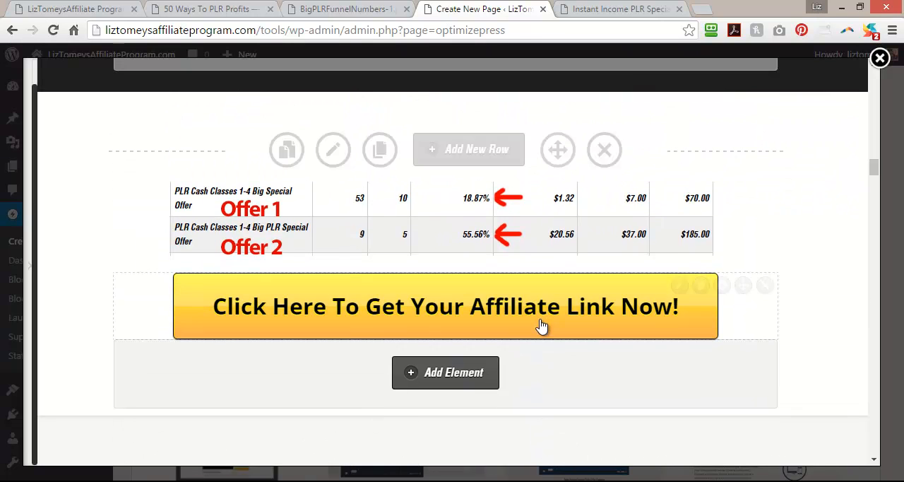
Save and close the page in the Live Editor, and reload the published Instant Income PLR Special Offer page.
{"action": "left_click", "coordinate": [31, 267]}
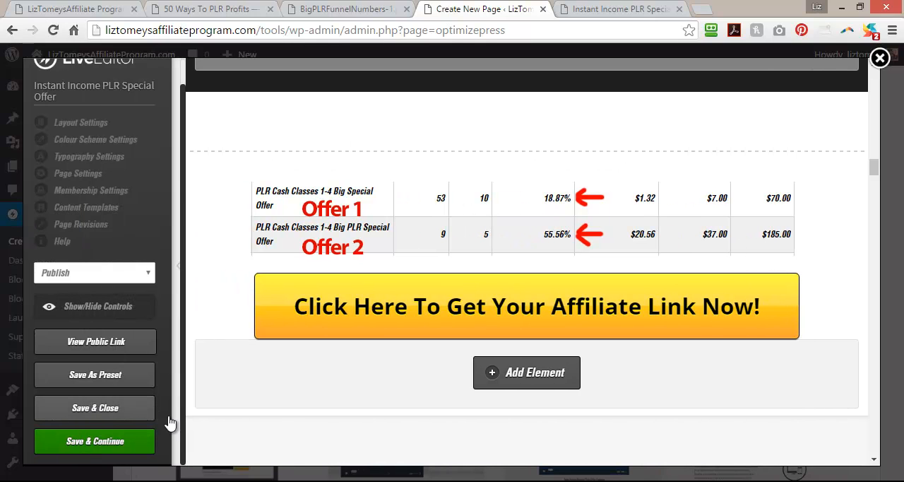
{"action": "left_click", "coordinate": [88, 410]}
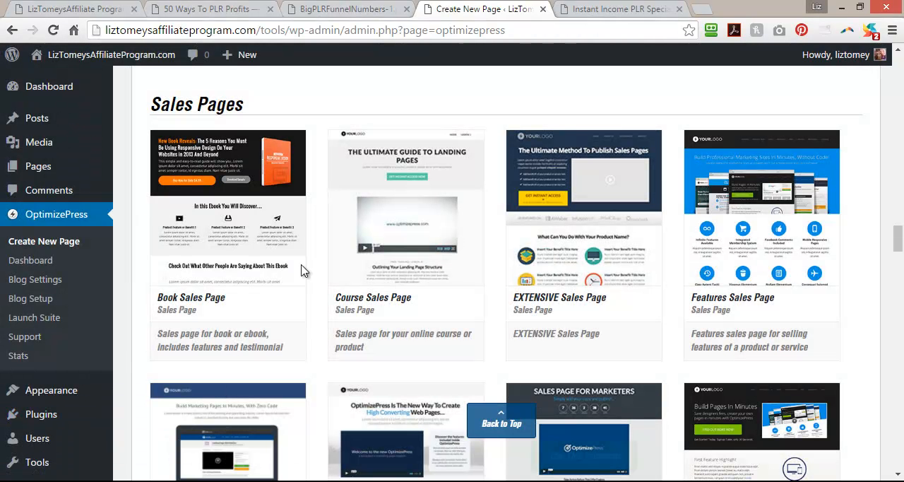
{"action": "left_click", "coordinate": [615, 9]}
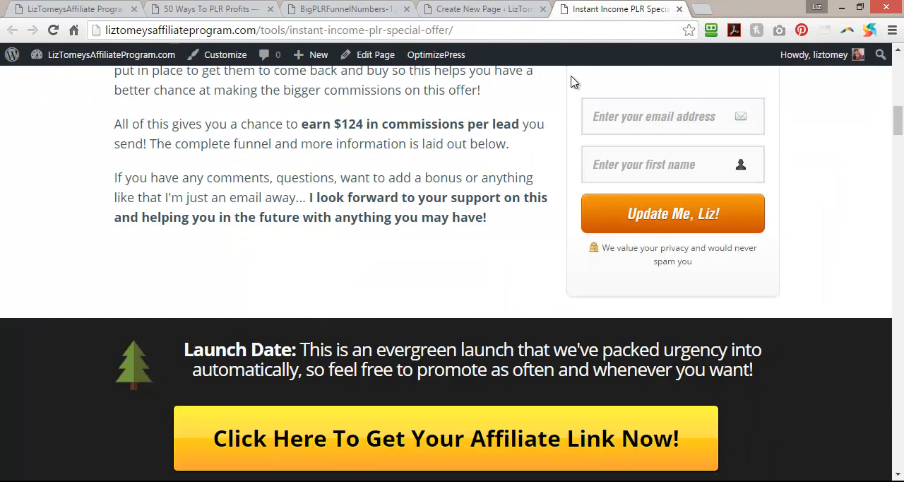
{"action": "left_click", "coordinate": [53, 31]}
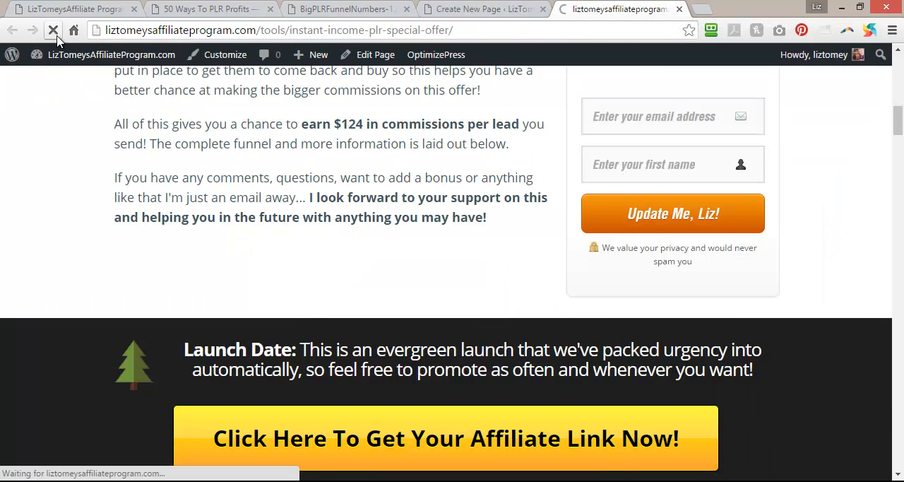
Review the sales funnel and conversion proof sections on the published page.
{"action": "scroll", "coordinate": [41, 233], "scroll_direction": "down", "scroll_amount": 8}
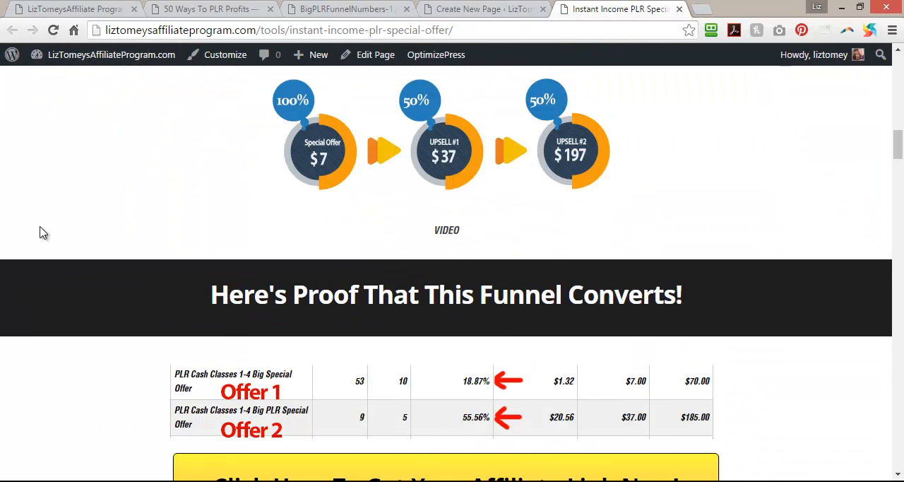
{"action": "scroll", "coordinate": [41, 233], "scroll_direction": "up", "scroll_amount": 4}
{"action": "scroll", "coordinate": [40, 233], "scroll_direction": "up", "scroll_amount": 5}
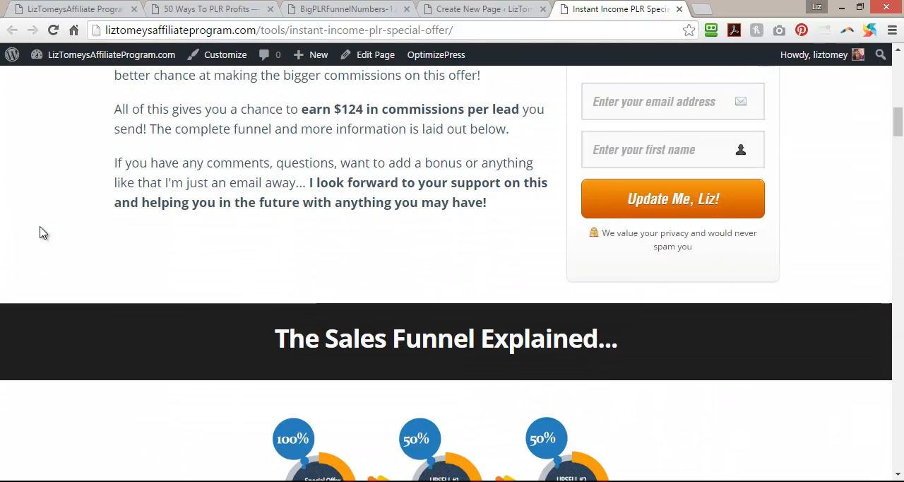
{"action": "scroll", "coordinate": [40, 233], "scroll_direction": "down", "scroll_amount": 5}
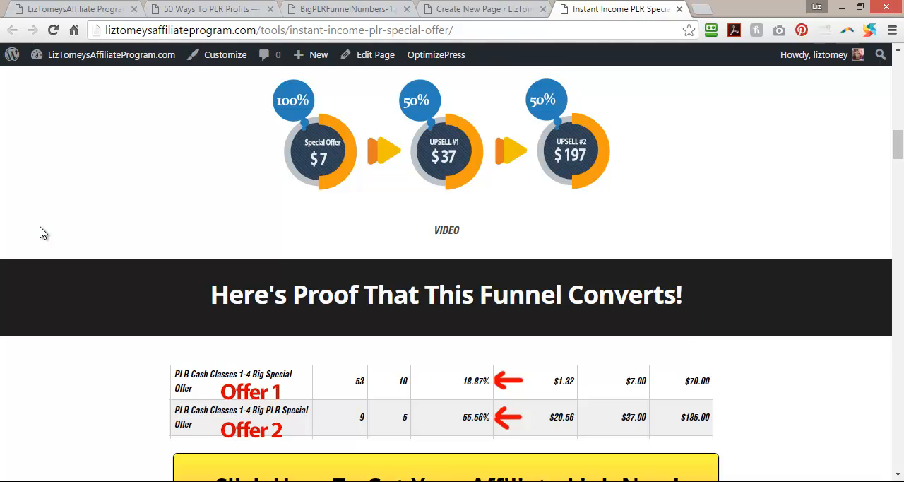
Review the conversion proof section, its affiliate link button and the testimonial below it on the published special offer page.
{"action": "scroll", "coordinate": [40, 233], "scroll_direction": "down", "scroll_amount": 3}
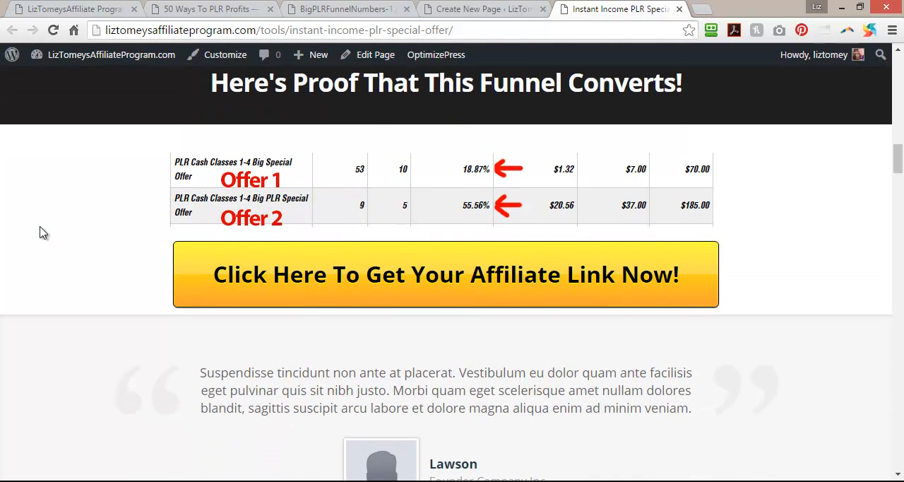
{"action": "scroll", "coordinate": [40, 233], "scroll_direction": "down", "scroll_amount": 2}
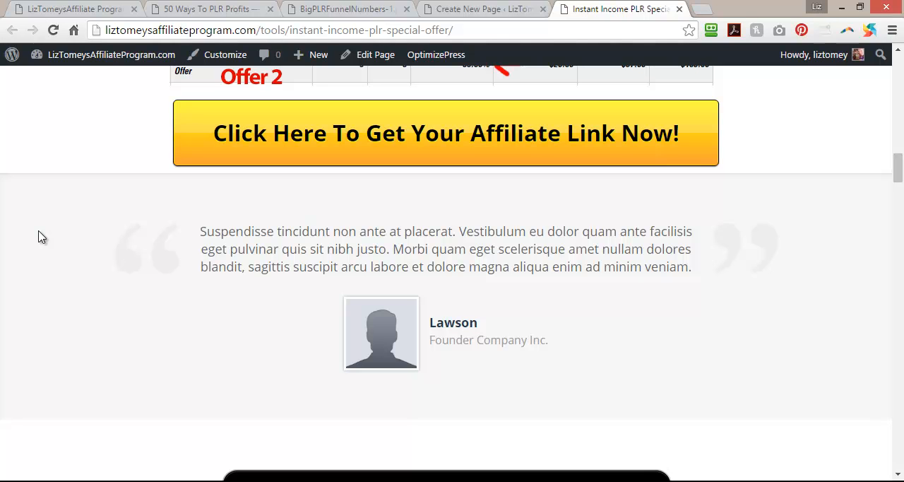
{"action": "scroll", "coordinate": [69, 271], "scroll_direction": "up", "scroll_amount": 4}
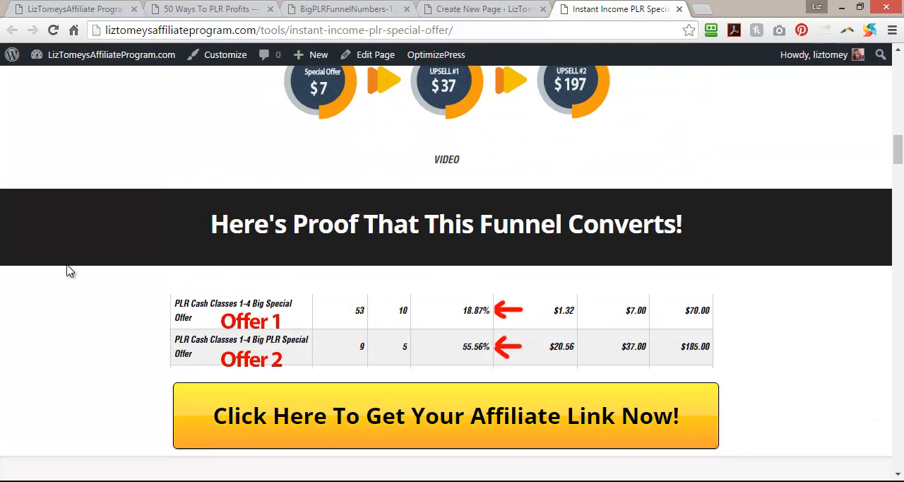
{"action": "scroll", "coordinate": [69, 271], "scroll_direction": "down", "scroll_amount": 2}
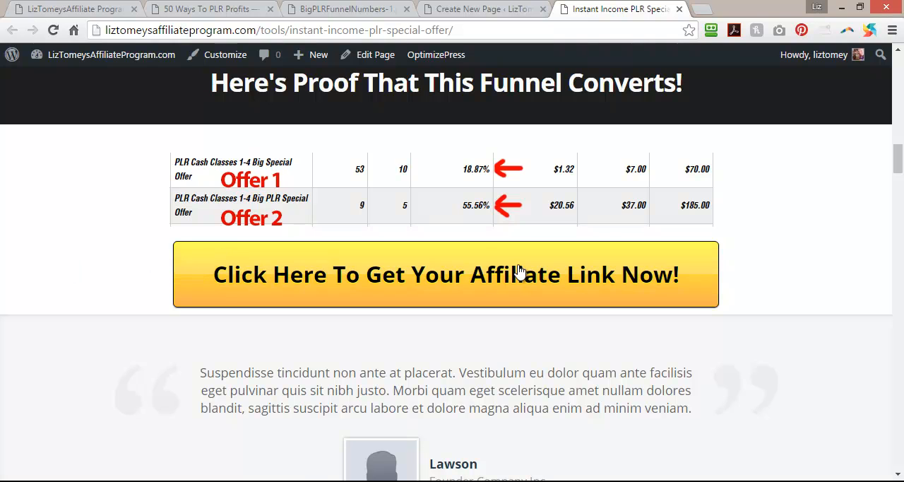
{"action": "scroll", "coordinate": [518, 270], "scroll_direction": "up", "scroll_amount": 4}
{"action": "scroll", "coordinate": [518, 270], "scroll_direction": "down", "scroll_amount": 5}
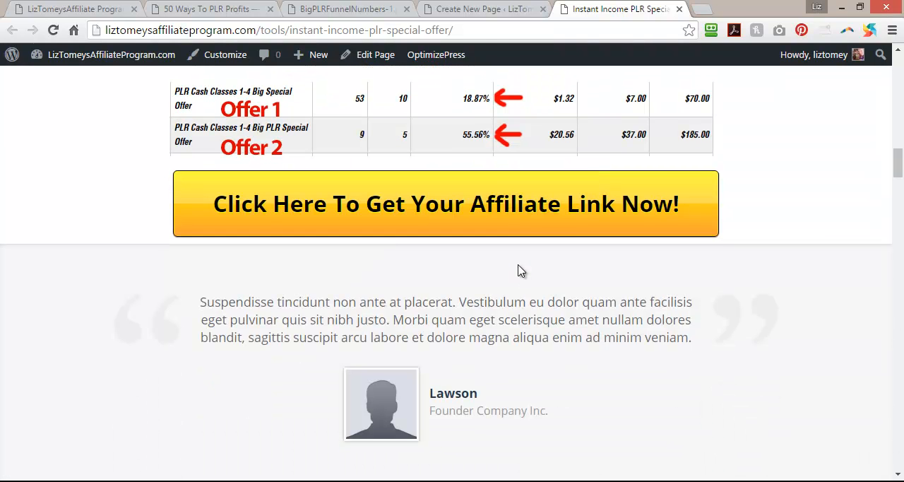
{"action": "scroll", "coordinate": [518, 270], "scroll_direction": "up", "scroll_amount": 5}
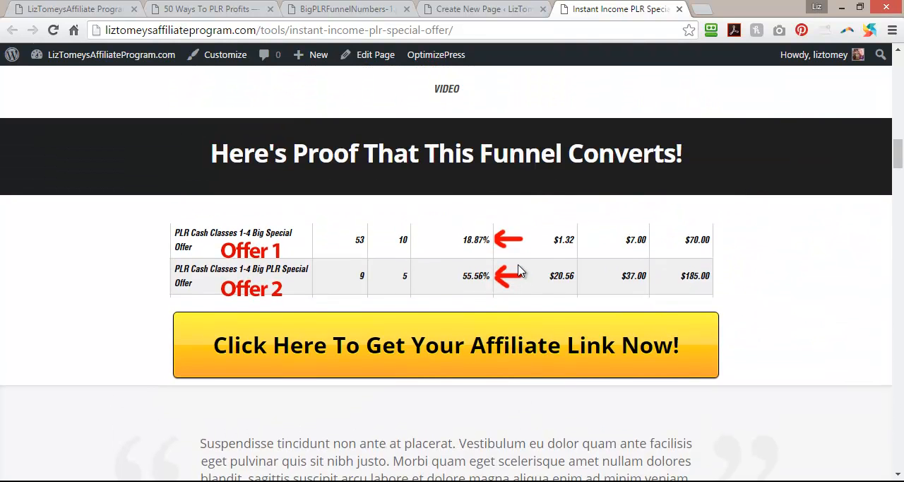
Examine the affiliate link button, Why Promote and Evergreen Launch sections on the 50 Ways To PLR Profits page.
{"action": "left_click", "coordinate": [215, 9]}
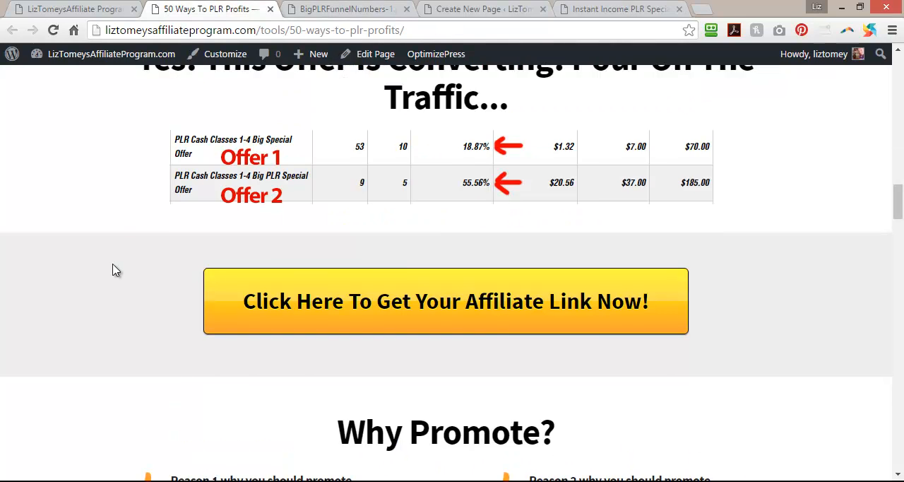
{"action": "scroll", "coordinate": [115, 270], "scroll_direction": "down", "scroll_amount": 3}
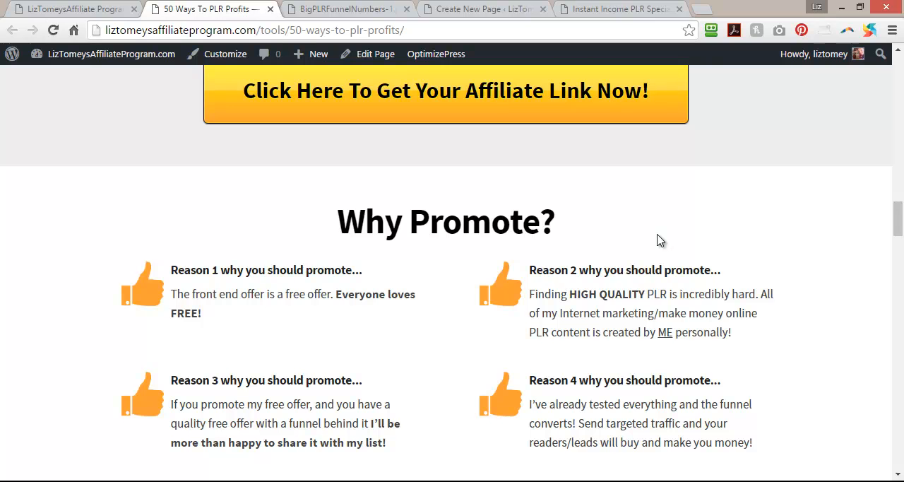
{"action": "scroll", "coordinate": [657, 240], "scroll_direction": "down", "scroll_amount": 3}
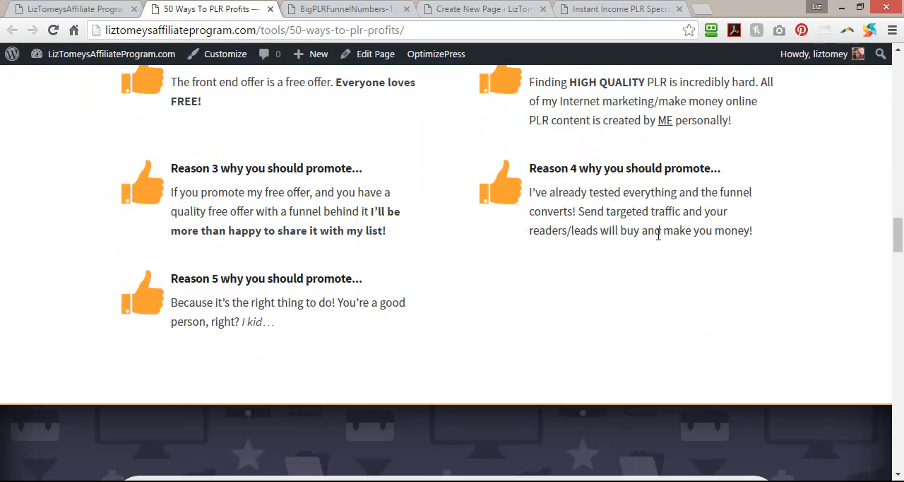
{"action": "scroll", "coordinate": [657, 235], "scroll_direction": "down", "scroll_amount": 5}
{"action": "scroll", "coordinate": [655, 240], "scroll_direction": "down", "scroll_amount": 4}
{"action": "scroll", "coordinate": [542, 233], "scroll_direction": "up", "scroll_amount": 4}
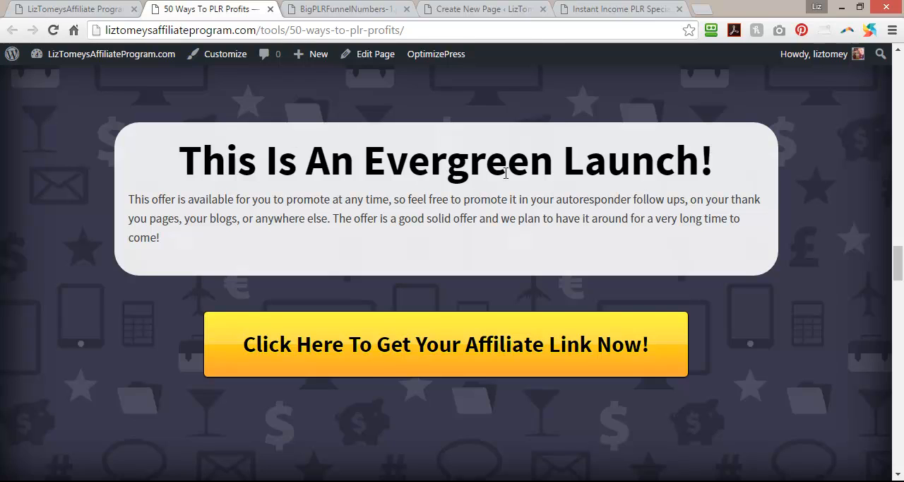
Return to the published special offer page and check its section order from the sales funnel down to the testimonial.
{"action": "left_click", "coordinate": [614, 9]}
{"action": "scroll", "coordinate": [571, 322], "scroll_direction": "up", "scroll_amount": 10}
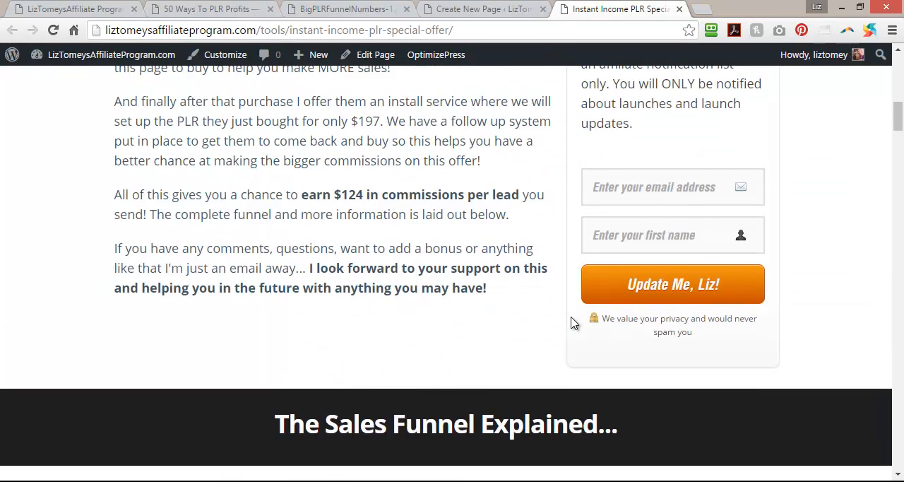
{"action": "scroll", "coordinate": [485, 337], "scroll_direction": "down", "scroll_amount": 8}
{"action": "scroll", "coordinate": [484, 337], "scroll_direction": "down", "scroll_amount": 3}
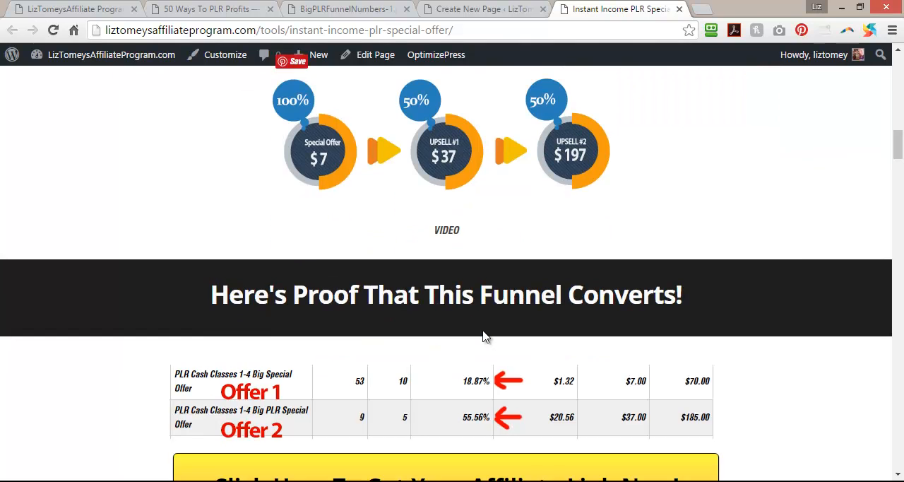
{"action": "scroll", "coordinate": [484, 337], "scroll_direction": "up", "scroll_amount": 1}
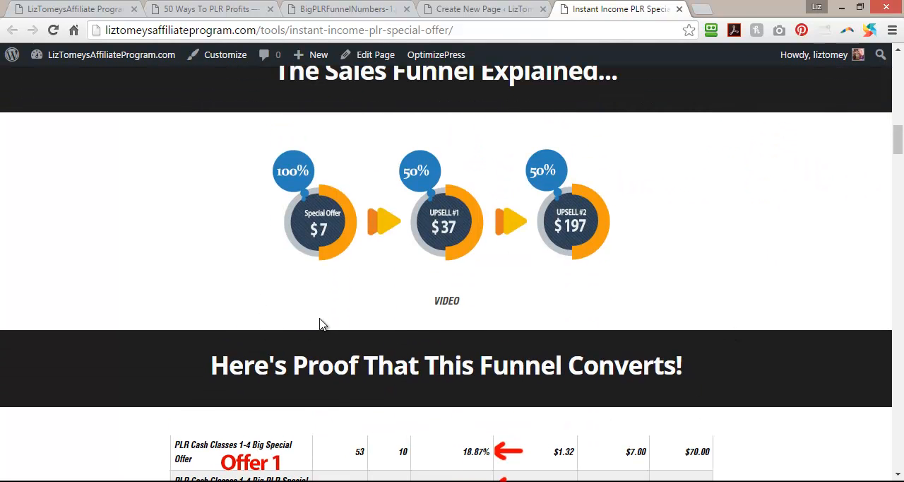
{"action": "scroll", "coordinate": [319, 324], "scroll_direction": "down", "scroll_amount": 3}
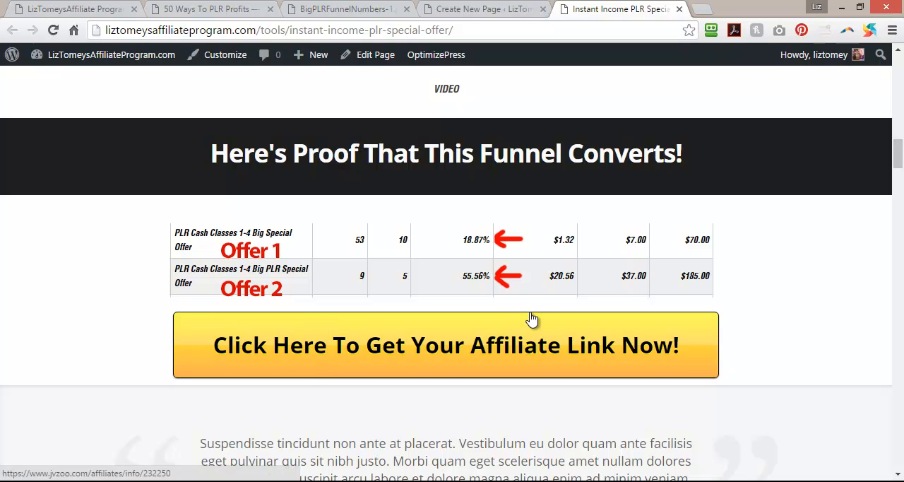
{"action": "scroll", "coordinate": [532, 319], "scroll_direction": "down", "scroll_amount": 3}
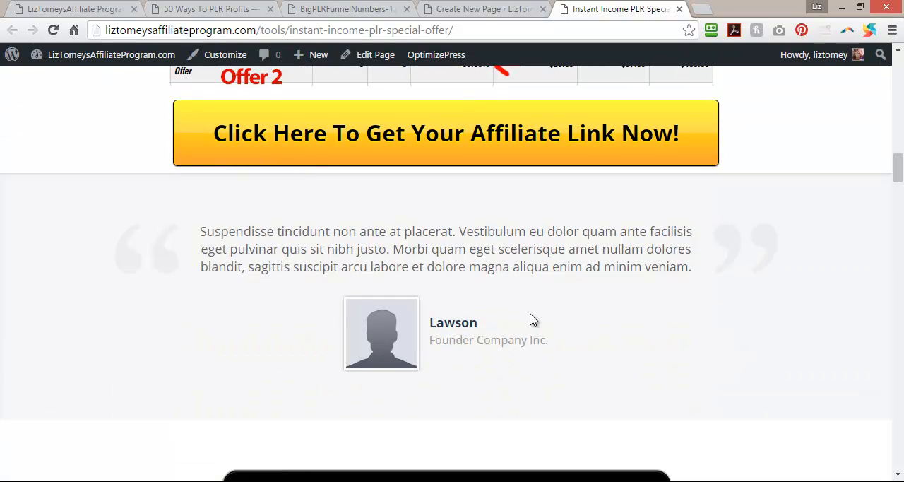
Open the Instant Income PLR Special Offer page in the Live Editor from the WordPress page list and collapse the settings sidebar.
{"action": "left_click", "coordinate": [470, 8]}
{"action": "left_click", "coordinate": [332, 6]}
{"action": "left_click", "coordinate": [460, 6]}
{"action": "mouse_move", "coordinate": [40, 167]}
{"action": "left_click", "coordinate": [133, 173]}
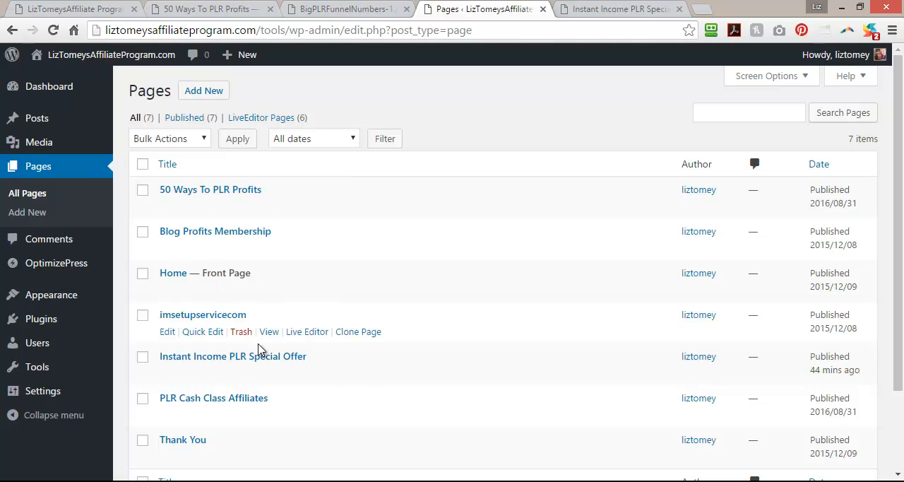
{"action": "mouse_move", "coordinate": [279, 379]}
{"action": "left_click", "coordinate": [308, 374]}
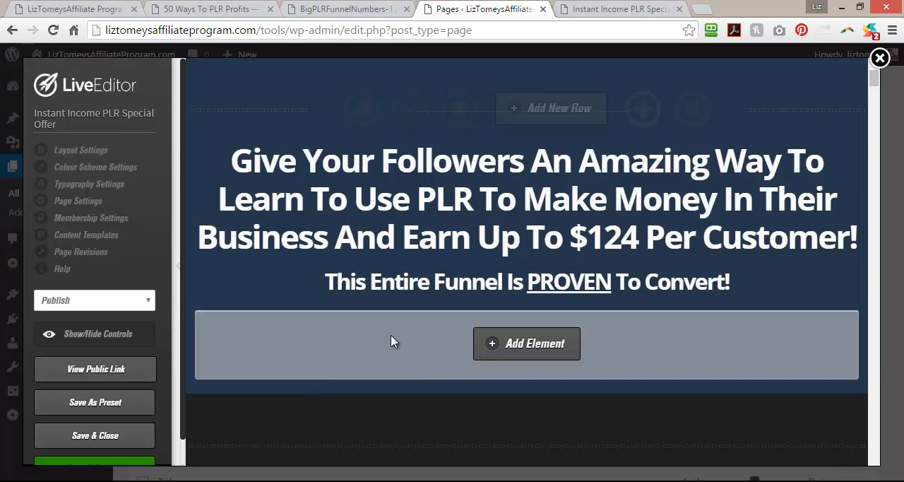
{"action": "left_click", "coordinate": [180, 265]}
Delete the placeholder testimonial below the proof section and move the affiliate link button into its emptied grey row.
{"action": "scroll", "coordinate": [772, 285], "scroll_direction": "down", "scroll_amount": 15}
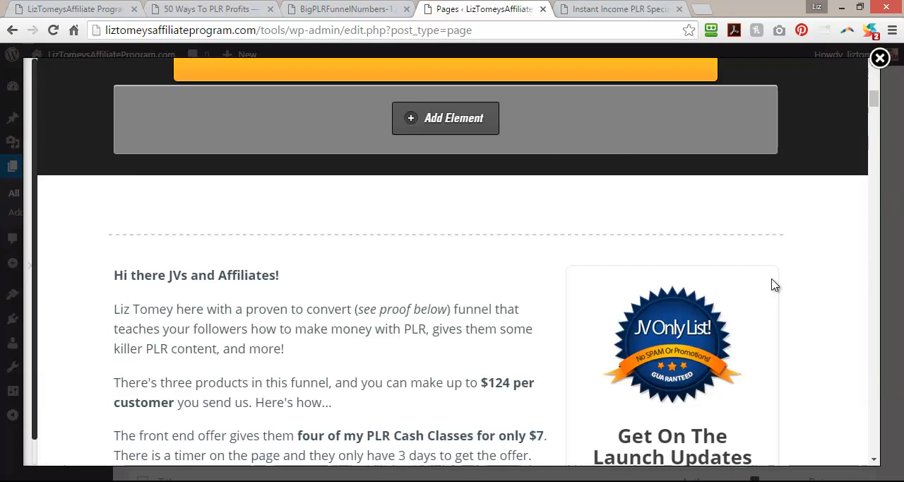
{"action": "scroll", "coordinate": [773, 287], "scroll_direction": "down", "scroll_amount": 10}
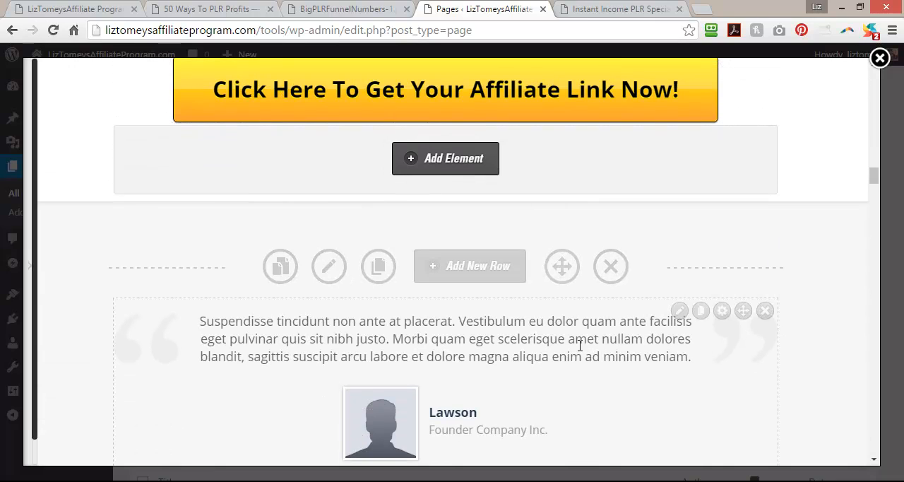
{"action": "left_click", "coordinate": [764, 311]}
{"action": "left_click", "coordinate": [509, 111]}
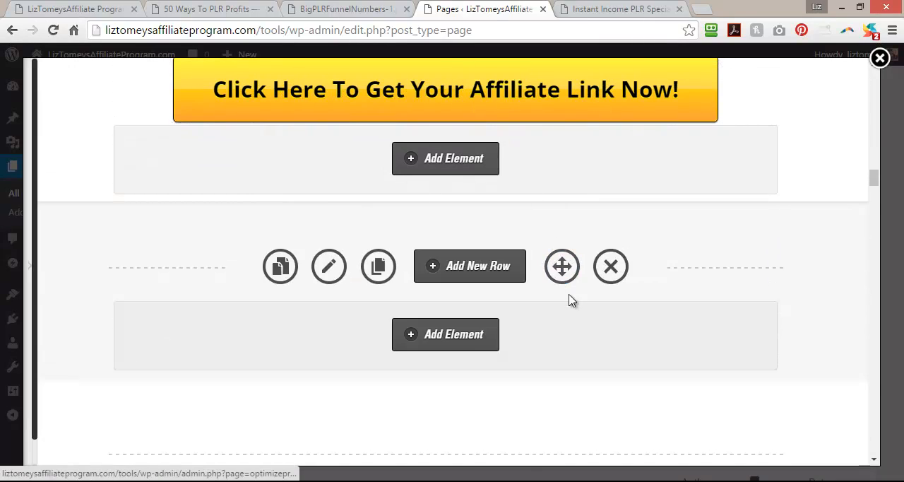
{"action": "left_click_drag", "start_coordinate": [742, 68], "coordinate": [738, 262]}
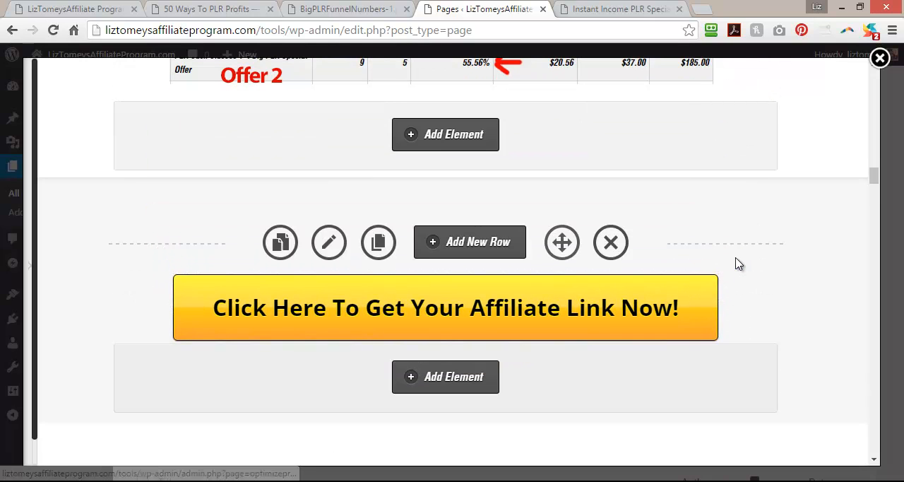
Save the page while keeping the Live Editor open, and reload the published page to check the button's grey row.
{"action": "mouse_move", "coordinate": [33, 276]}
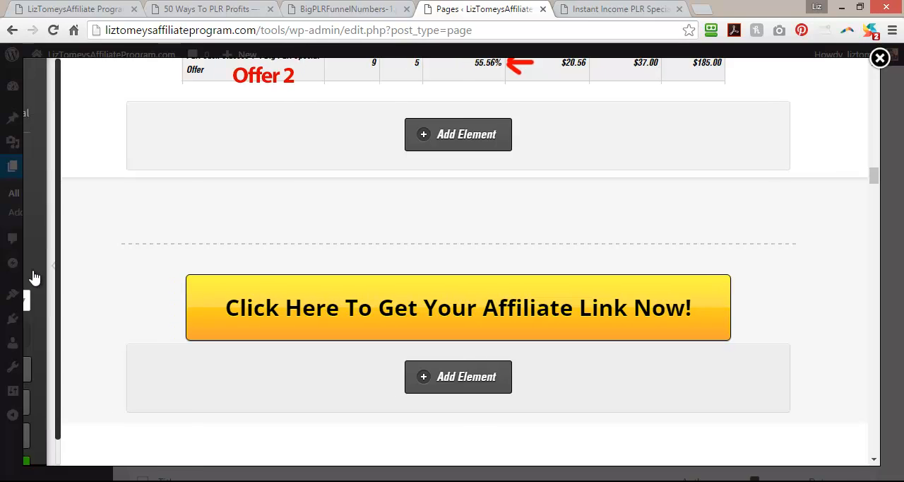
{"action": "scroll", "coordinate": [89, 411], "scroll_direction": "down", "scroll_amount": 1}
{"action": "left_click", "coordinate": [88, 441]}
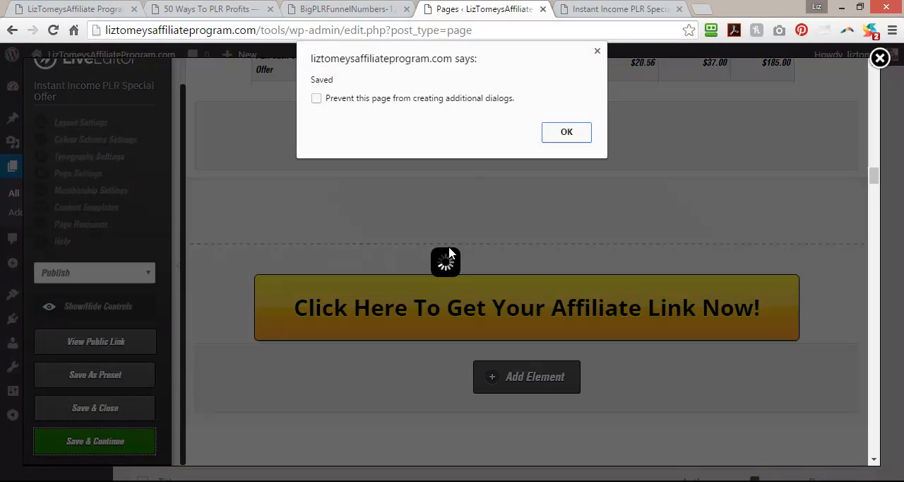
{"action": "left_click", "coordinate": [563, 140]}
{"action": "left_click", "coordinate": [600, 8]}
{"action": "left_click", "coordinate": [53, 30]}
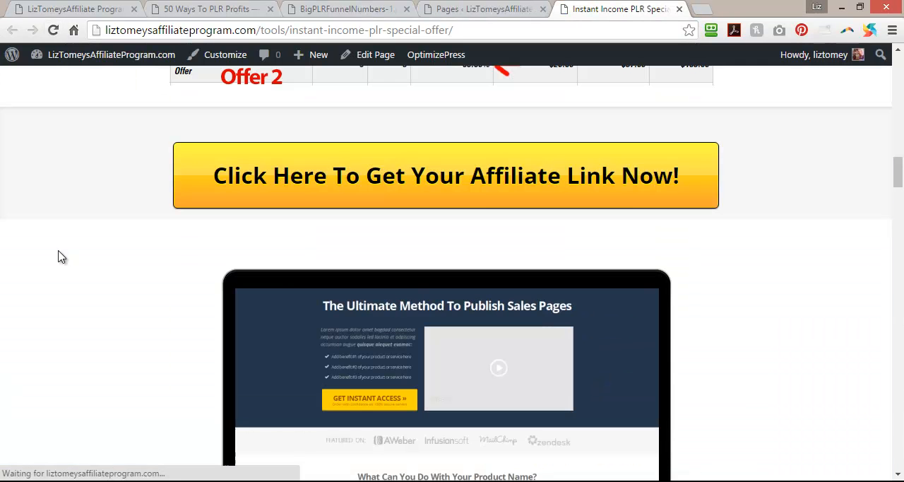
{"action": "scroll", "coordinate": [67, 272], "scroll_direction": "up", "scroll_amount": 3}
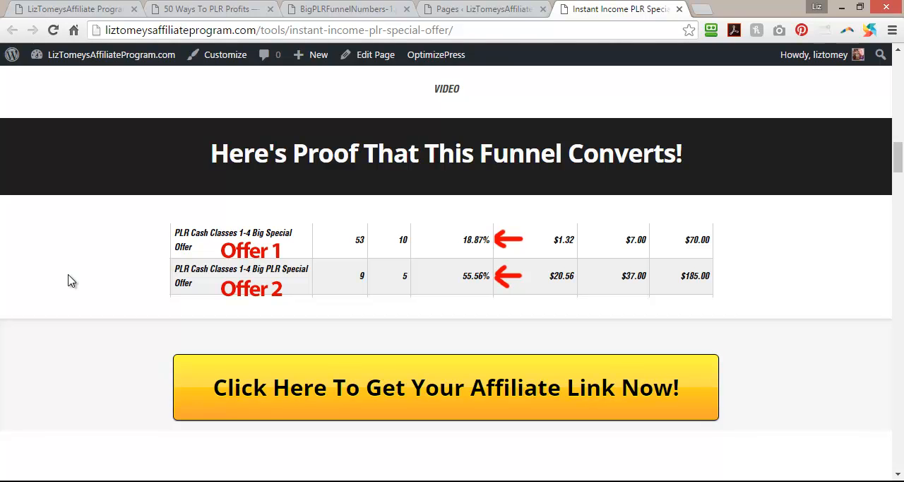
{"action": "scroll", "coordinate": [70, 280], "scroll_direction": "down", "scroll_amount": 2}
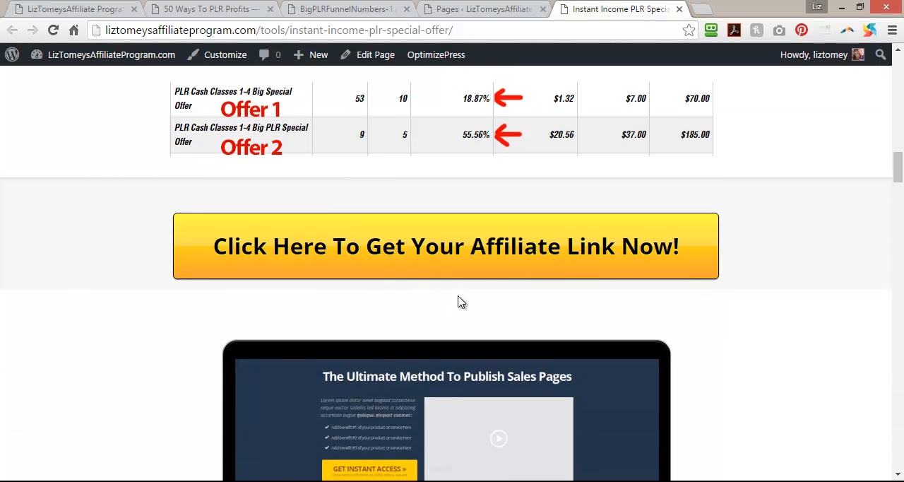
Insert a Spacer element set to 20 below the affiliate link button in the grey row.
{"action": "left_click", "coordinate": [460, 5]}
{"action": "scroll", "coordinate": [381, 269], "scroll_direction": "down", "scroll_amount": 3}
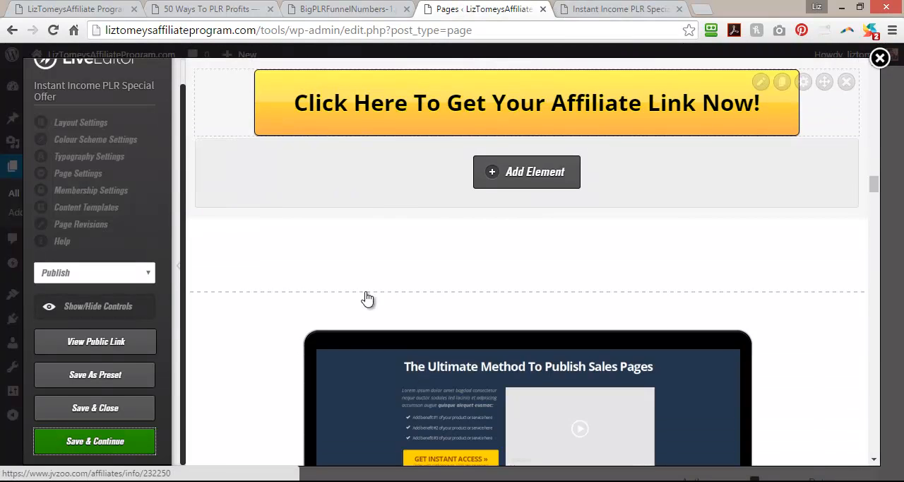
{"action": "left_click", "coordinate": [557, 167]}
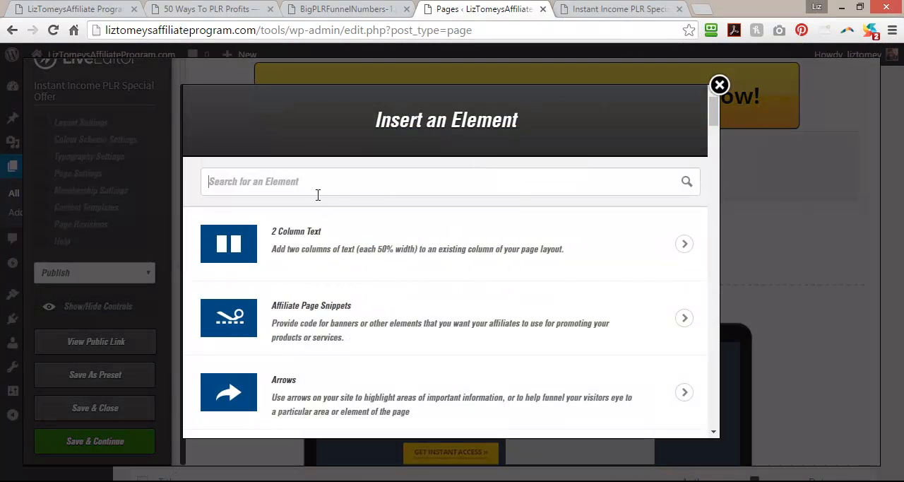
{"action": "type", "text": "so"}
{"action": "key", "text": "BackSpace"}
{"action": "type", "text": "pac"}
{"action": "left_click", "coordinate": [308, 228]}
{"action": "left_click", "coordinate": [307, 213]}
{"action": "type", "text": "20"}
{"action": "scroll", "coordinate": [716, 313], "scroll_direction": "down", "scroll_amount": 3}
{"action": "left_click", "coordinate": [672, 410]}
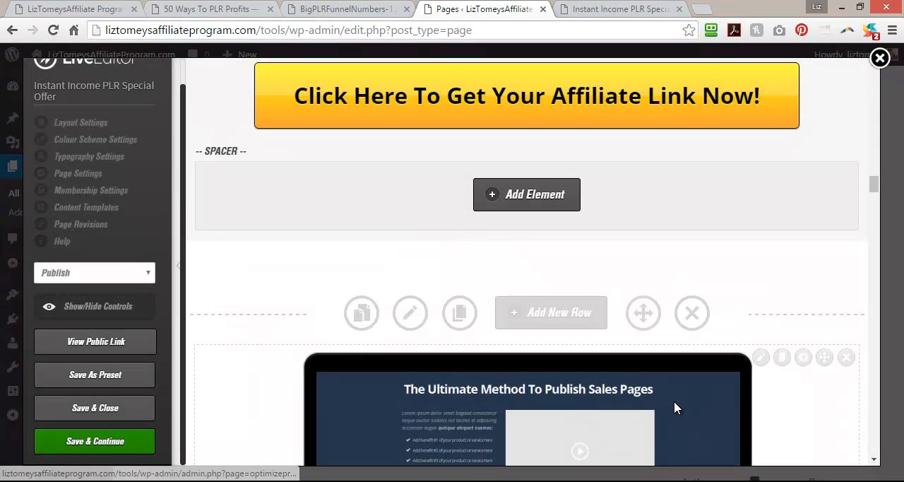
Save the spacer change, keeping the Live Editor open, and reload the published special offer page.
{"action": "left_click", "coordinate": [94, 445]}
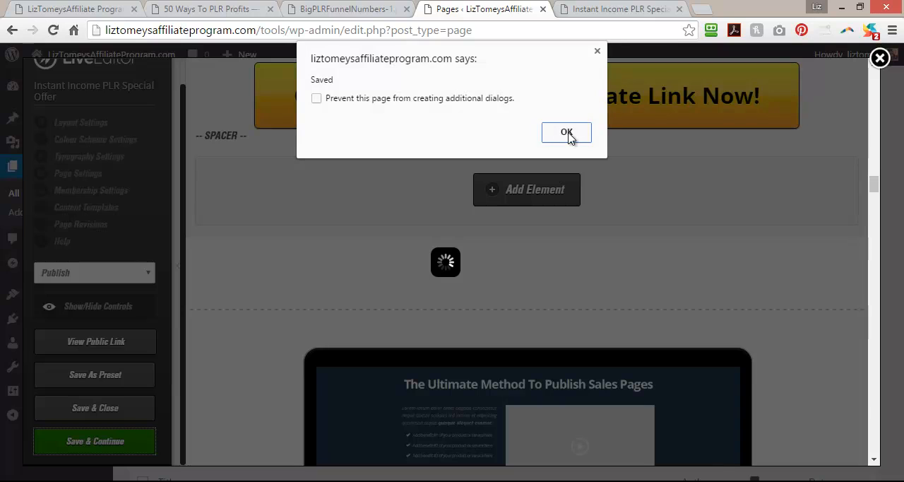
{"action": "left_click", "coordinate": [569, 136]}
{"action": "left_click", "coordinate": [618, 9]}
{"action": "left_click", "coordinate": [52, 30]}
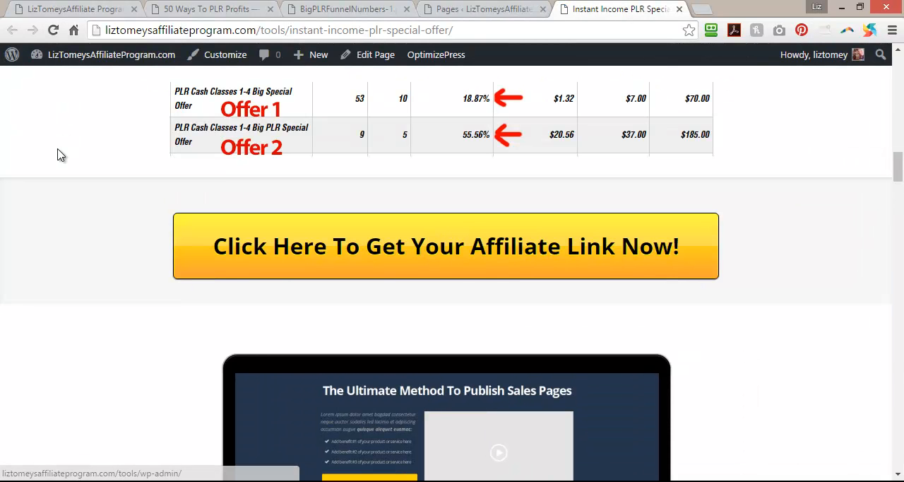
Examine the spacing around the affiliate link button and the funnel and proof sections above it on the published page.
{"action": "scroll", "coordinate": [2, 243], "scroll_direction": "up", "scroll_amount": 4}
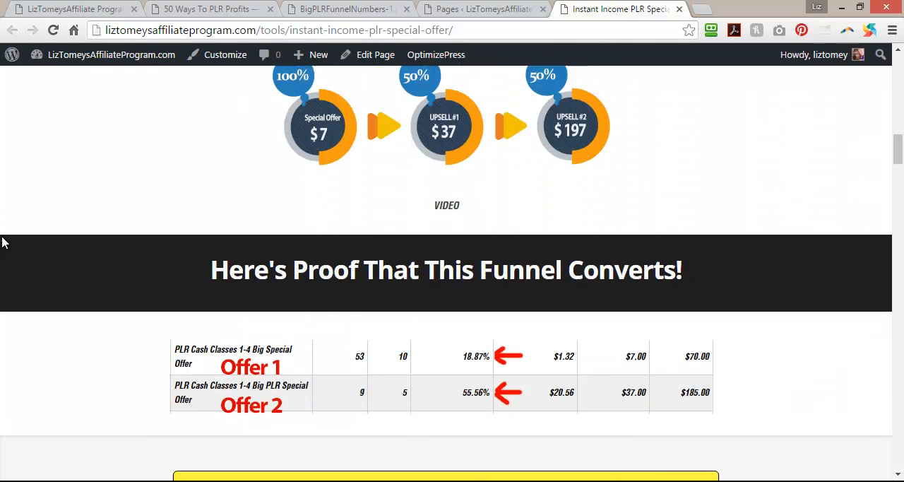
{"action": "scroll", "coordinate": [3, 242], "scroll_direction": "up", "scroll_amount": 2}
{"action": "scroll", "coordinate": [2, 242], "scroll_direction": "down", "scroll_amount": 5}
{"action": "scroll", "coordinate": [2, 242], "scroll_direction": "down", "scroll_amount": 4}
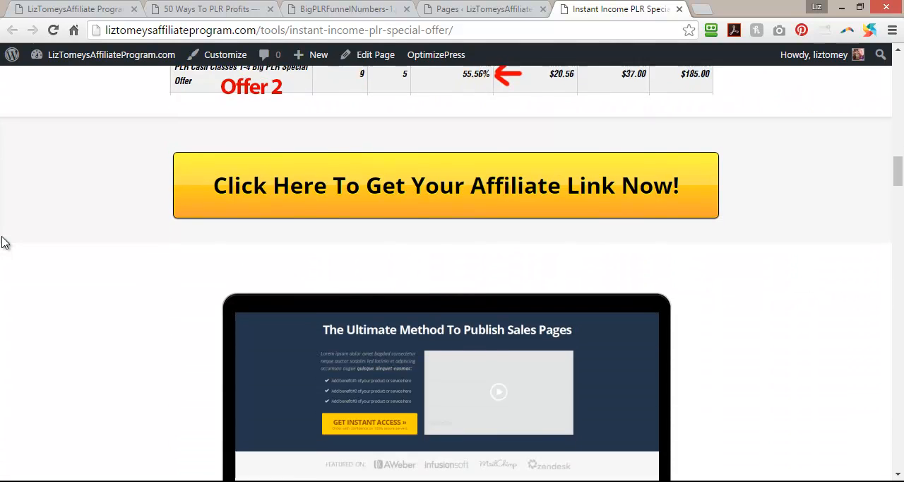
{"action": "scroll", "coordinate": [2, 242], "scroll_direction": "up", "scroll_amount": 1}
{"action": "scroll", "coordinate": [2, 242], "scroll_direction": "up", "scroll_amount": 6}
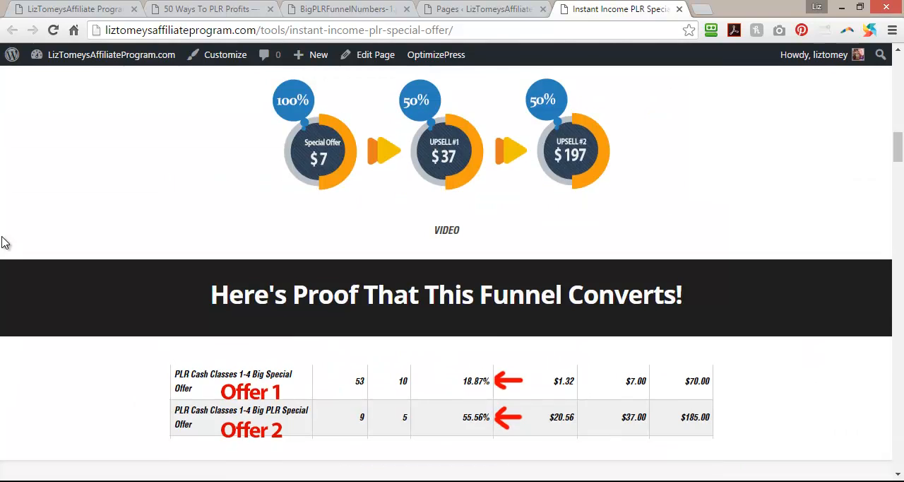
{"action": "scroll", "coordinate": [2, 242], "scroll_direction": "down", "scroll_amount": 4}
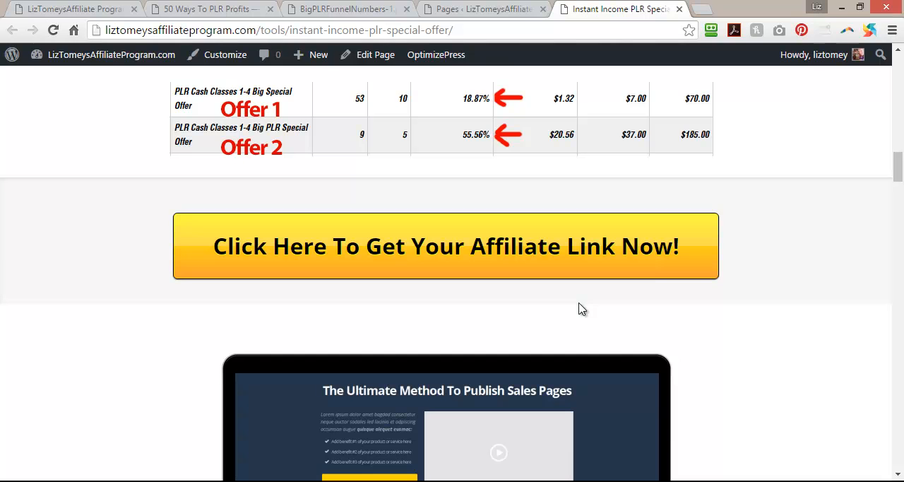
Return to the Live Editor, collapse its settings sidebar, and delete the laptop demo row below the affiliate link button.
{"action": "scroll", "coordinate": [103, 339], "scroll_direction": "down", "scroll_amount": 3}
{"action": "scroll", "coordinate": [102, 339], "scroll_direction": "up", "scroll_amount": 3}
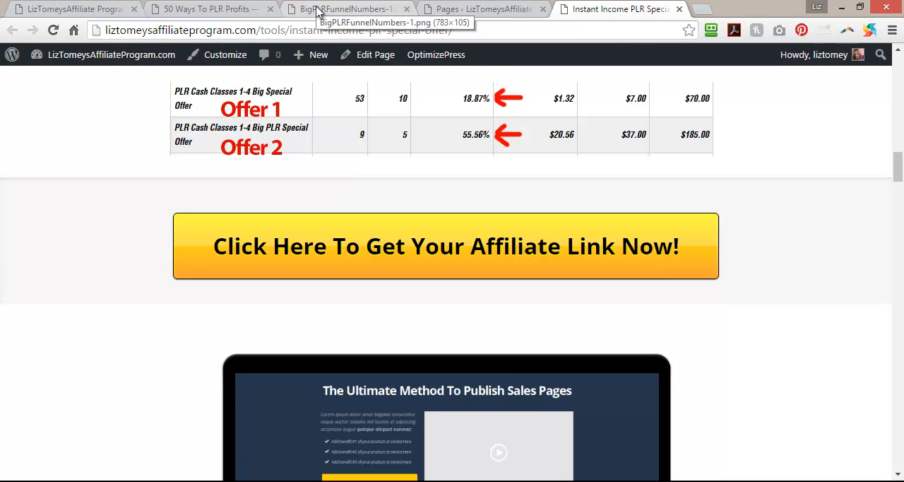
{"action": "scroll", "coordinate": [587, 304], "scroll_direction": "up", "scroll_amount": 15}
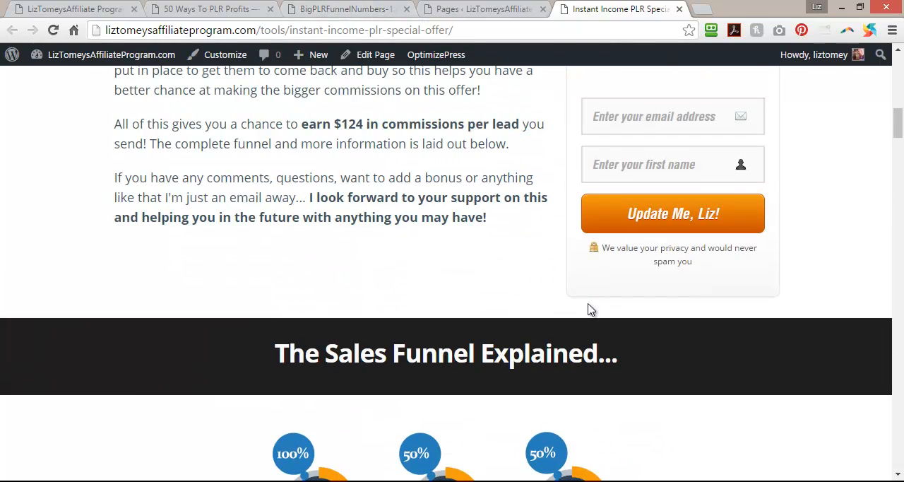
{"action": "scroll", "coordinate": [589, 304], "scroll_direction": "down", "scroll_amount": 2}
{"action": "scroll", "coordinate": [589, 303], "scroll_direction": "down", "scroll_amount": 20}
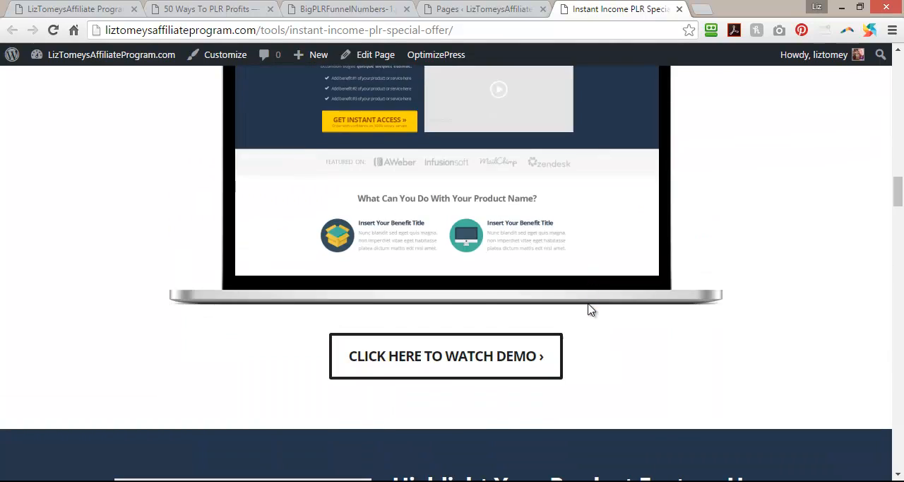
{"action": "scroll", "coordinate": [589, 307], "scroll_direction": "down", "scroll_amount": 15}
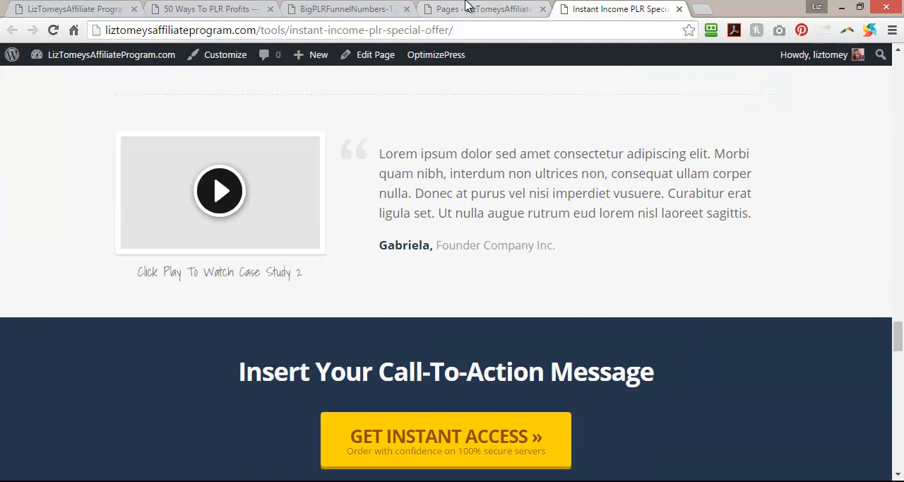
{"action": "left_click", "coordinate": [466, 6]}
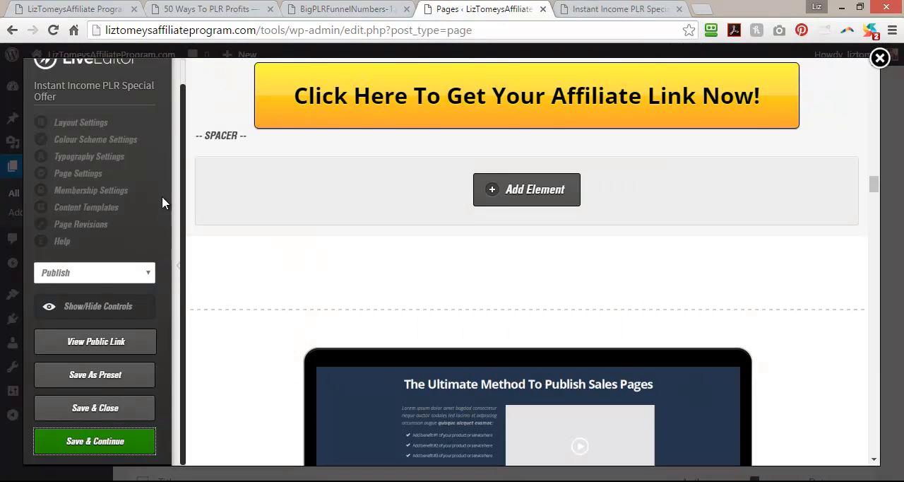
{"action": "left_click", "coordinate": [178, 279]}
{"action": "scroll", "coordinate": [734, 308], "scroll_direction": "down", "scroll_amount": 6}
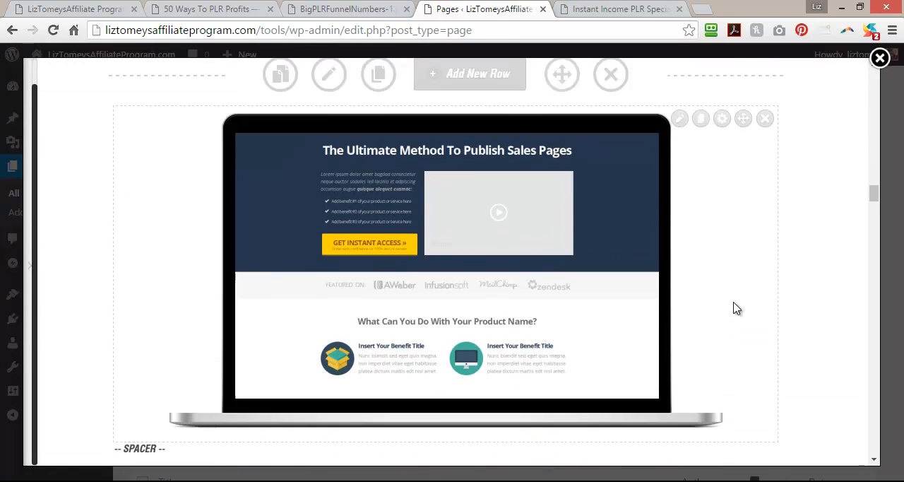
{"action": "scroll", "coordinate": [735, 307], "scroll_direction": "up", "scroll_amount": 4}
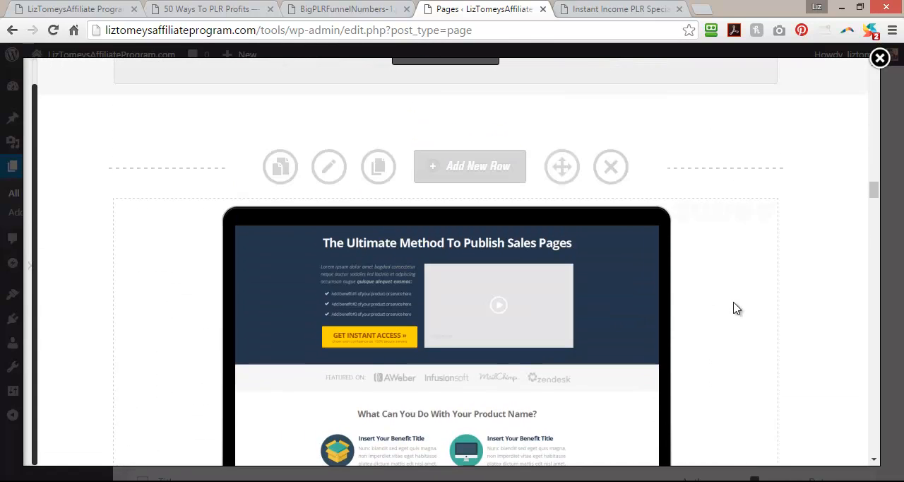
{"action": "left_click", "coordinate": [611, 167]}
{"action": "left_click", "coordinate": [528, 135]}
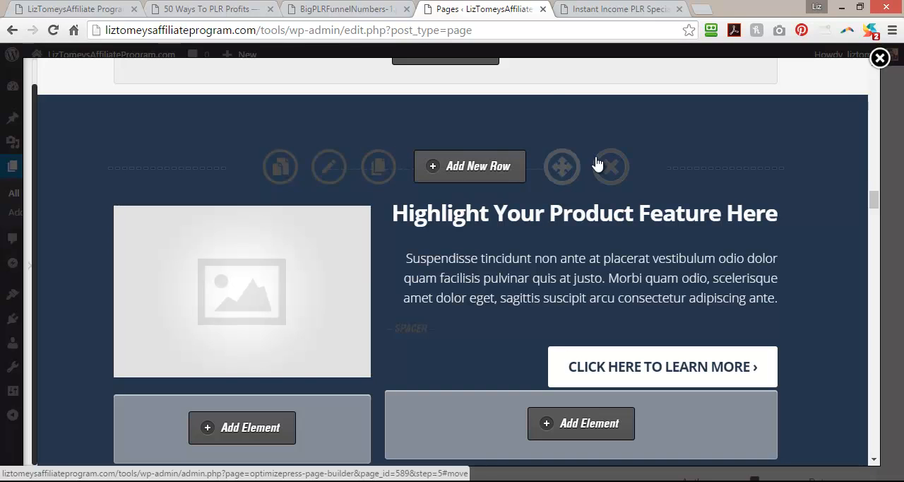
Delete the three template rows between the affiliate link button row and the "Here's What You'll Get In This Awesome Online Training" row.
{"action": "left_click", "coordinate": [609, 167]}
{"action": "left_click", "coordinate": [528, 134]}
{"action": "left_click", "coordinate": [604, 169]}
{"action": "left_click", "coordinate": [503, 133]}
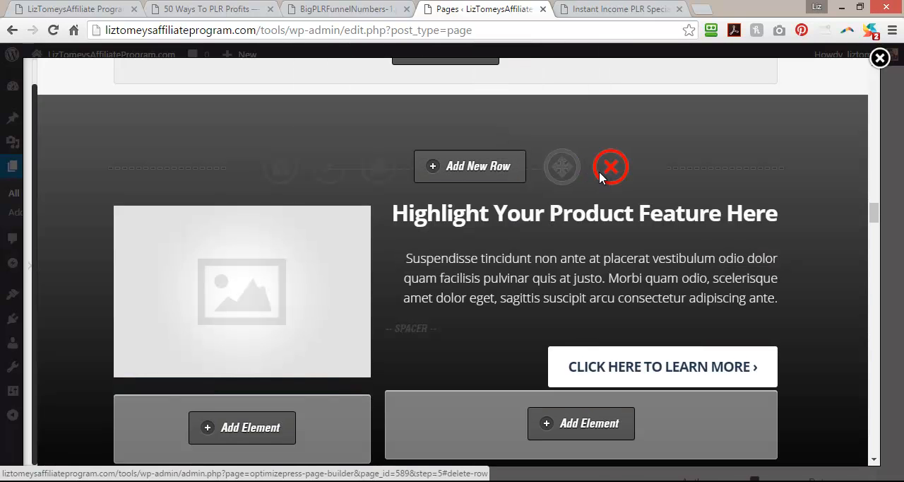
{"action": "left_click", "coordinate": [609, 168]}
{"action": "left_click", "coordinate": [528, 134]}
{"action": "left_click", "coordinate": [612, 170]}
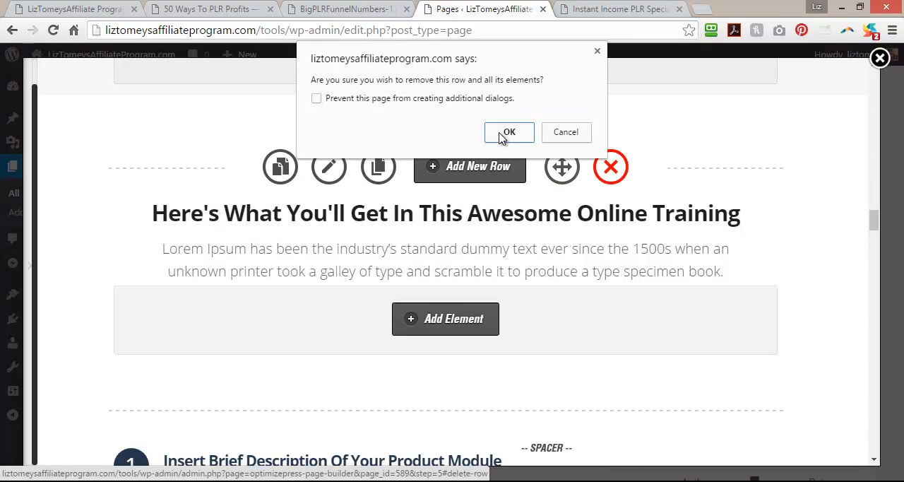
{"action": "left_click", "coordinate": [597, 51]}
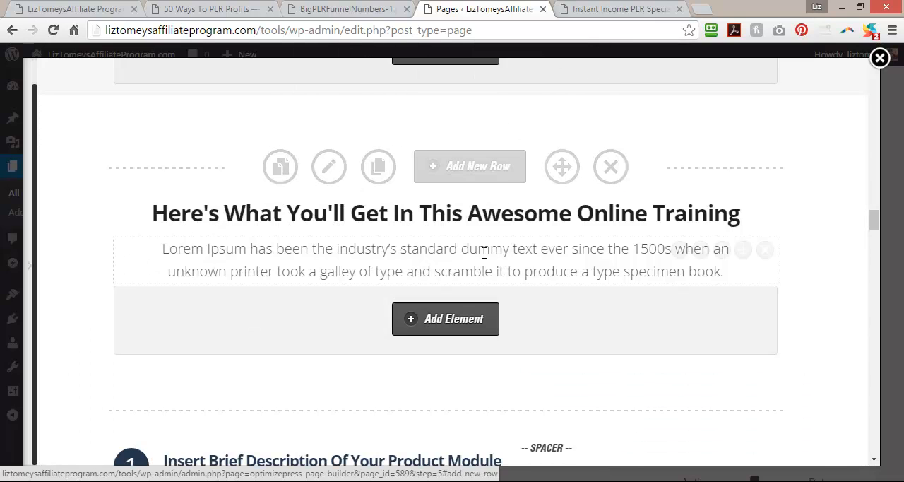
Delete the row with the five numbered product module descriptions, keeping the "Here's What You'll Get" headline row.
{"action": "scroll", "coordinate": [231, 255], "scroll_direction": "down", "scroll_amount": 3}
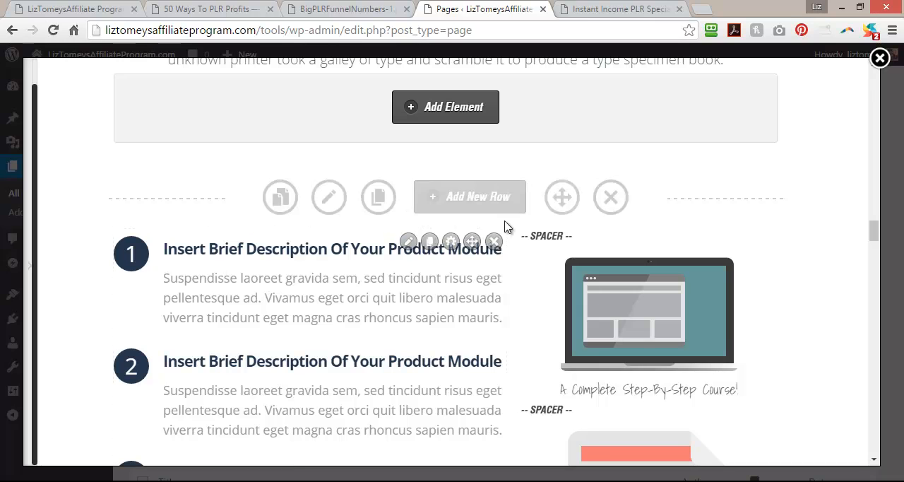
{"action": "scroll", "coordinate": [604, 212], "scroll_direction": "down", "scroll_amount": 5}
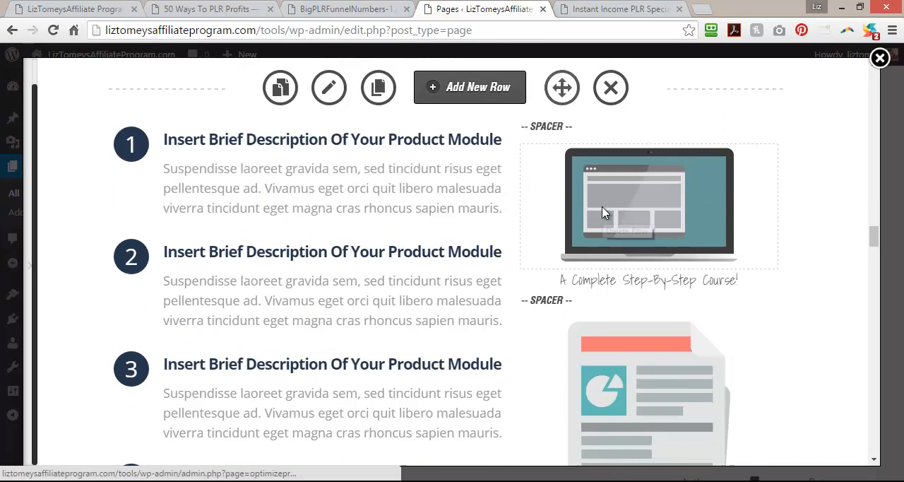
{"action": "scroll", "coordinate": [620, 283], "scroll_direction": "down", "scroll_amount": 2}
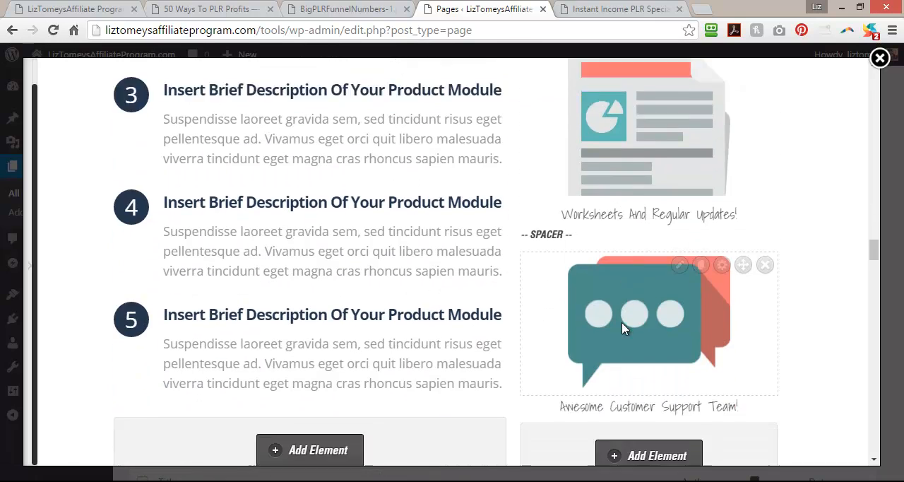
{"action": "scroll", "coordinate": [622, 322], "scroll_direction": "up", "scroll_amount": 5}
{"action": "scroll", "coordinate": [622, 329], "scroll_direction": "up", "scroll_amount": 3}
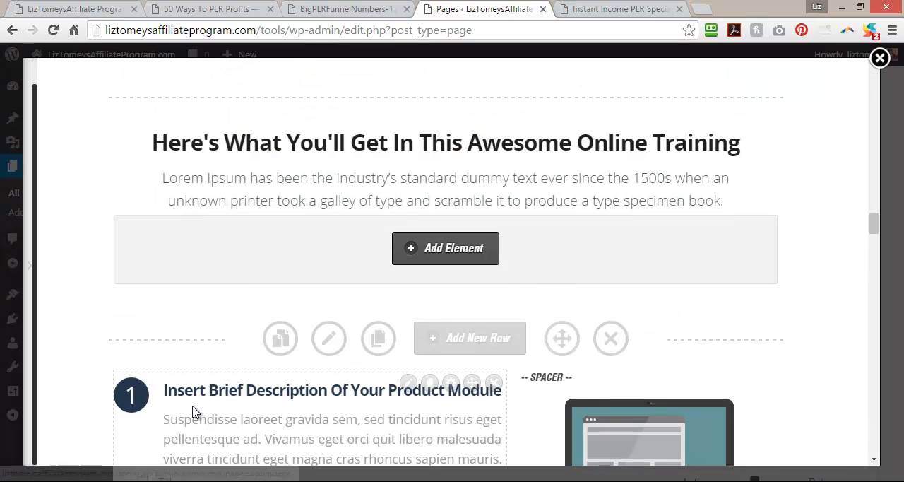
{"action": "scroll", "coordinate": [191, 414], "scroll_direction": "down", "scroll_amount": 5}
{"action": "scroll", "coordinate": [193, 405], "scroll_direction": "up", "scroll_amount": 5}
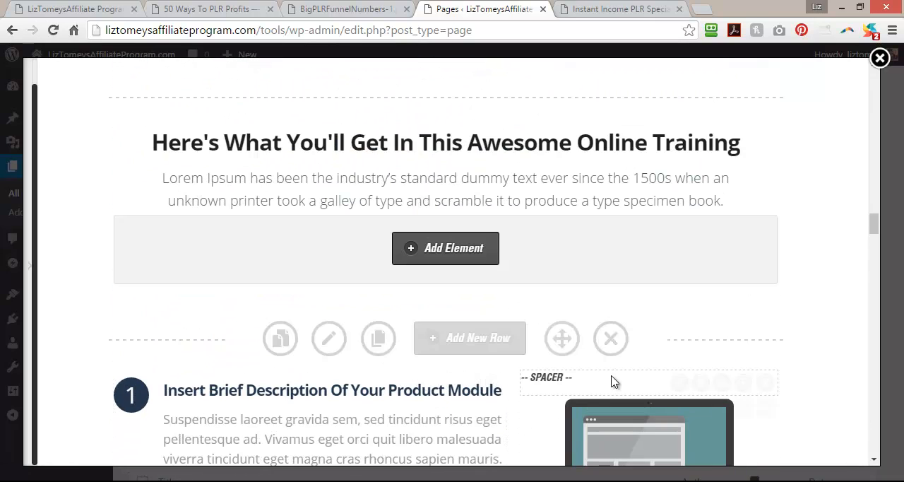
{"action": "left_click", "coordinate": [605, 343]}
{"action": "left_click", "coordinate": [506, 132]}
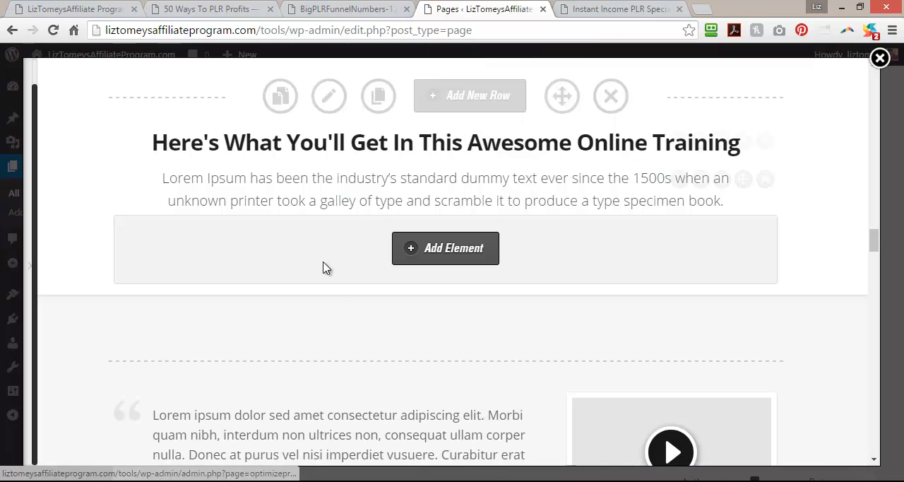
Delete the two video case study testimonial rows and the divider row between them.
{"action": "scroll", "coordinate": [317, 367], "scroll_direction": "down", "scroll_amount": 2}
{"action": "left_click", "coordinate": [618, 220]}
{"action": "left_click", "coordinate": [506, 131]}
{"action": "left_click", "coordinate": [610, 184]}
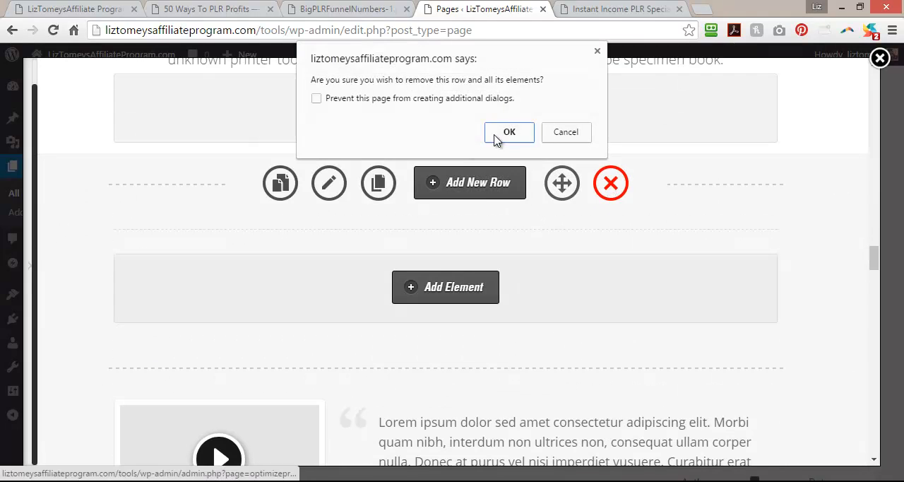
{"action": "left_click", "coordinate": [506, 132]}
{"action": "left_click", "coordinate": [610, 197]}
{"action": "left_click", "coordinate": [504, 140]}
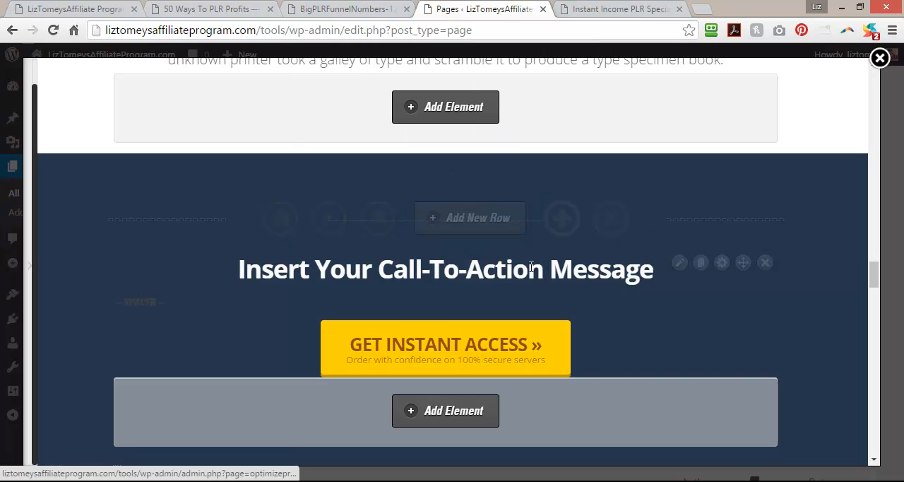
Delete the "Insert Your Call-To-Action Message" row below the "Here's What You'll Get" headline row.
{"action": "scroll", "coordinate": [681, 367], "scroll_direction": "down", "scroll_amount": 1}
{"action": "scroll", "coordinate": [682, 366], "scroll_direction": "up", "scroll_amount": 2}
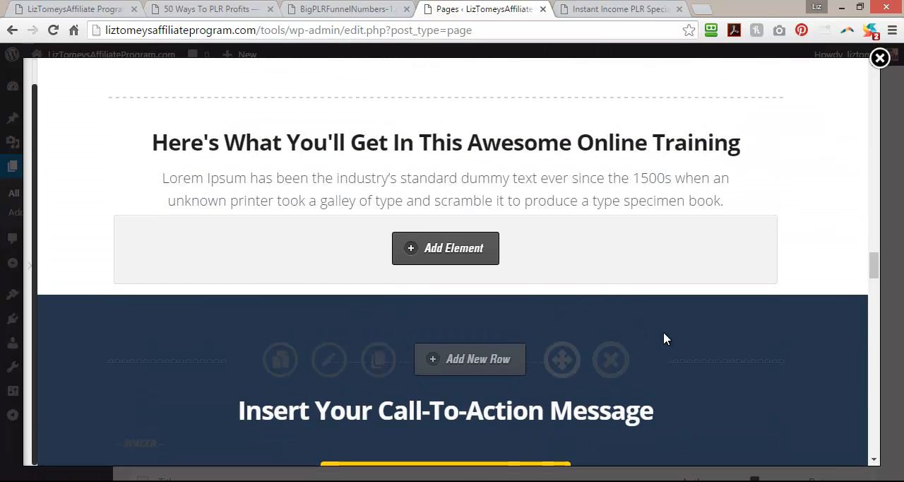
{"action": "left_click", "coordinate": [610, 359]}
{"action": "left_click", "coordinate": [510, 138]}
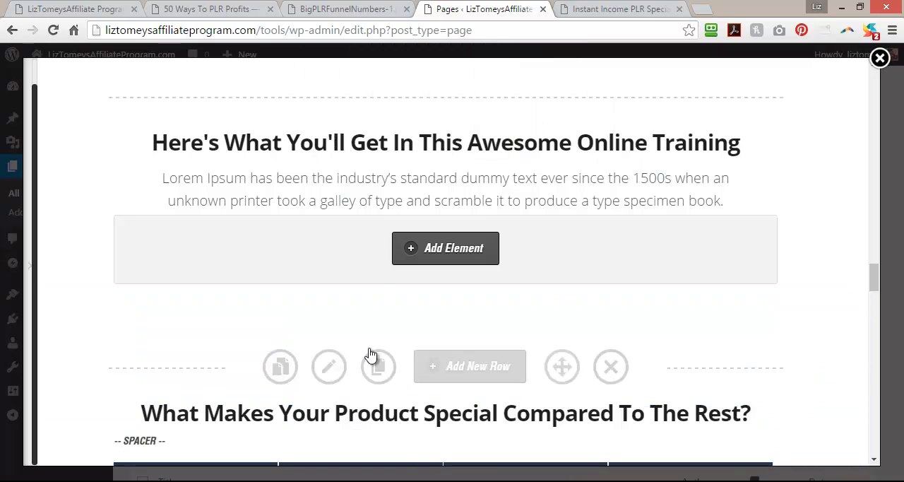
Delete the "What Makes Your Product Special Compared To The Rest?" comparison table row and the row directly after it.
{"action": "scroll", "coordinate": [370, 360], "scroll_direction": "down", "scroll_amount": 3}
{"action": "left_click", "coordinate": [608, 161]}
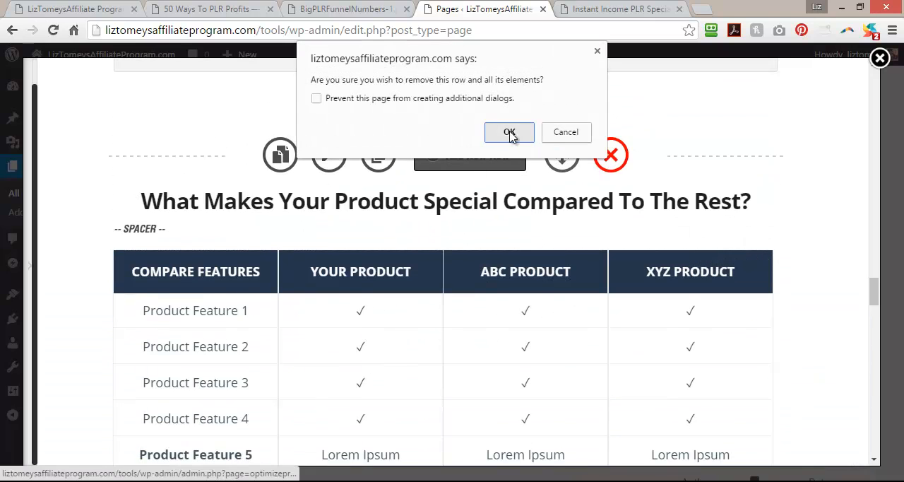
{"action": "left_click", "coordinate": [508, 131]}
{"action": "left_click", "coordinate": [610, 155]}
{"action": "left_click", "coordinate": [509, 131]}
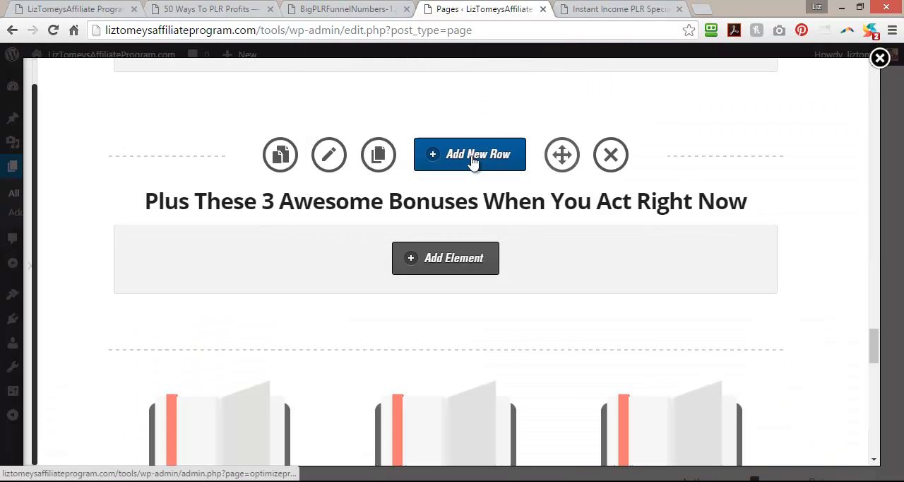
Delete the "Plus These 3 Awesome Bonuses" headline row and the row with the three bonus case studies.
{"action": "left_click", "coordinate": [610, 155]}
{"action": "left_click", "coordinate": [498, 139]}
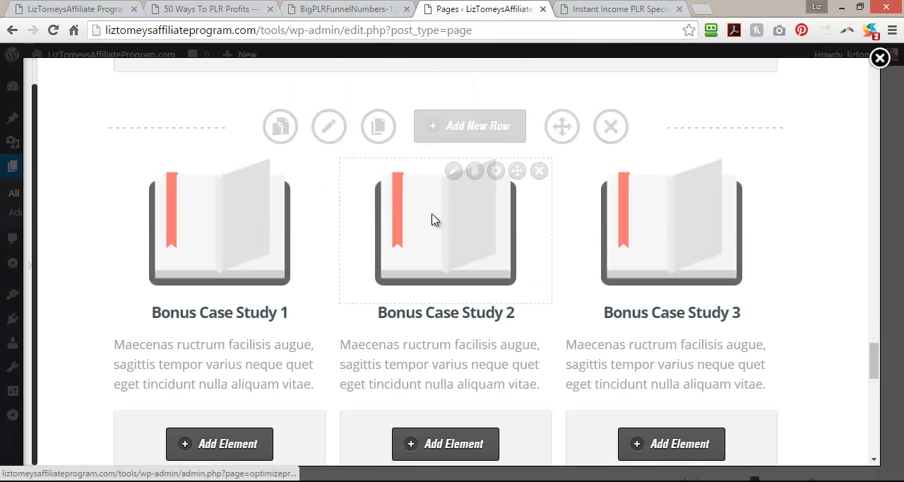
{"action": "left_click", "coordinate": [610, 126]}
{"action": "left_click", "coordinate": [505, 138]}
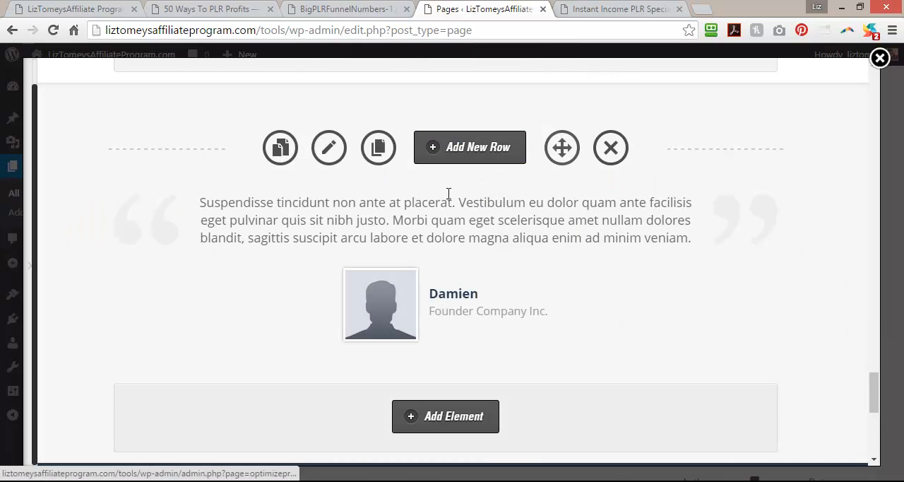
Delete the remaining founder testimonial row and the last call-to-action row at the end of the page.
{"action": "left_click", "coordinate": [610, 155]}
{"action": "left_click", "coordinate": [505, 131]}
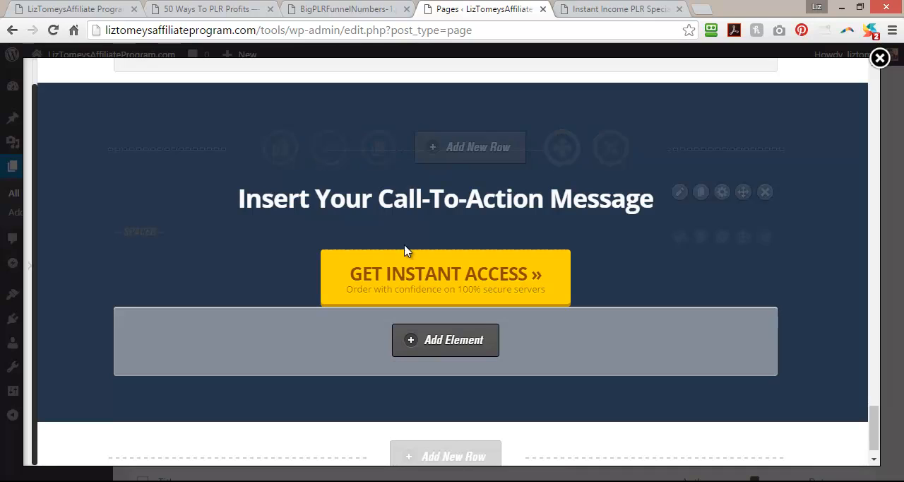
{"action": "left_click", "coordinate": [609, 149]}
{"action": "left_click", "coordinate": [506, 133]}
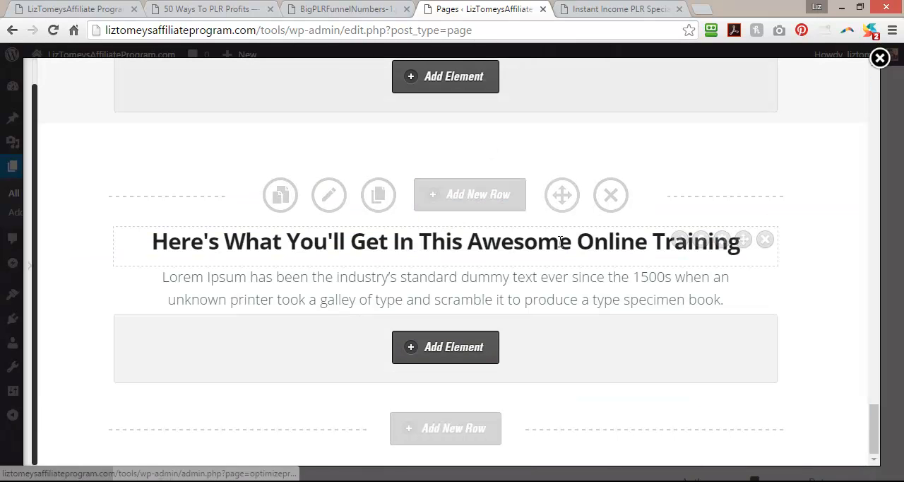
Replace the "Here's What You'll Get In This Awesome Online Training" headline text with "Why Promote This Offer?".
{"action": "scroll", "coordinate": [585, 412], "scroll_direction": "up", "scroll_amount": 5}
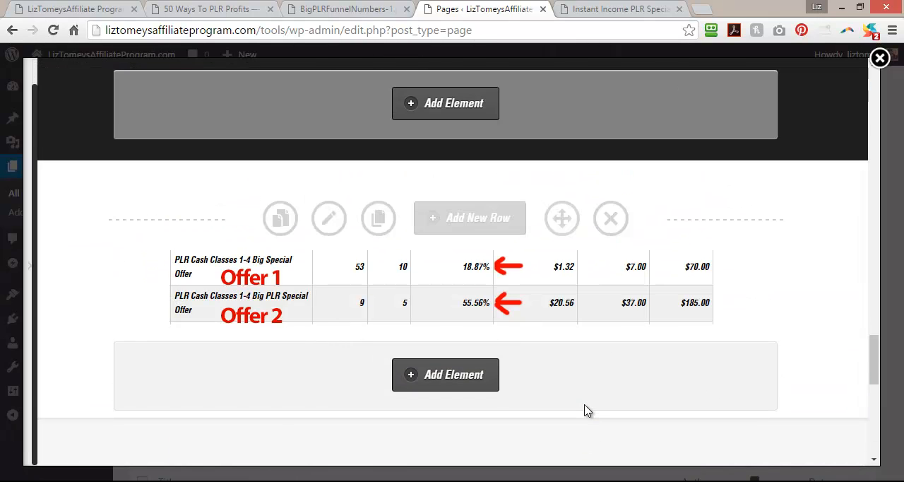
{"action": "scroll", "coordinate": [585, 418], "scroll_direction": "down", "scroll_amount": 6}
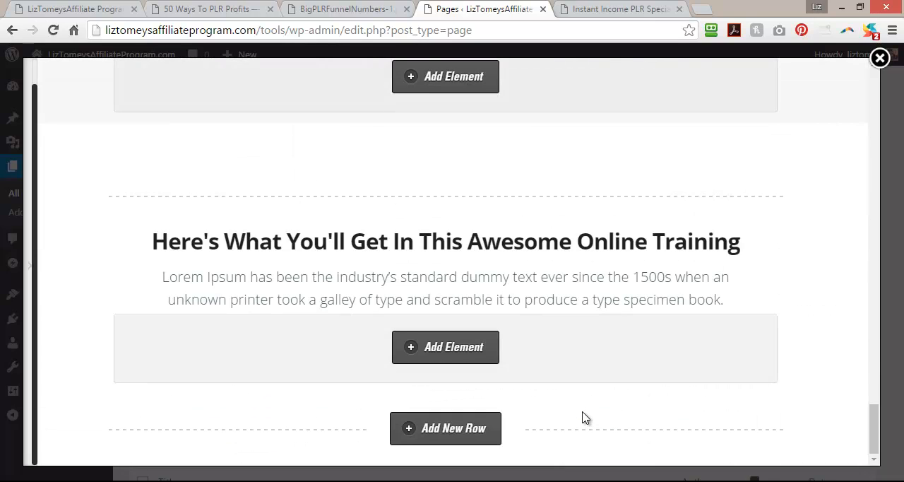
{"action": "scroll", "coordinate": [586, 418], "scroll_direction": "up", "scroll_amount": 3}
{"action": "scroll", "coordinate": [471, 379], "scroll_direction": "down", "scroll_amount": 3}
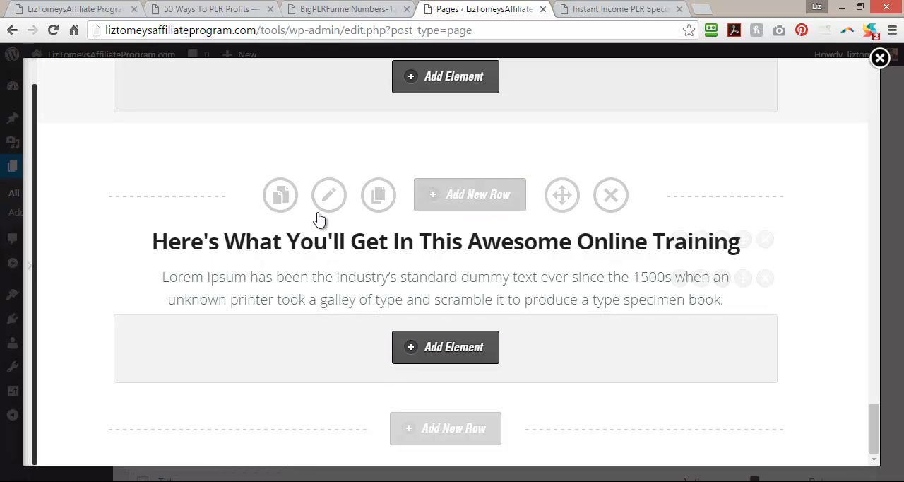
{"action": "scroll", "coordinate": [394, 284], "scroll_direction": "up", "scroll_amount": 3}
{"action": "scroll", "coordinate": [395, 299], "scroll_direction": "down", "scroll_amount": 3}
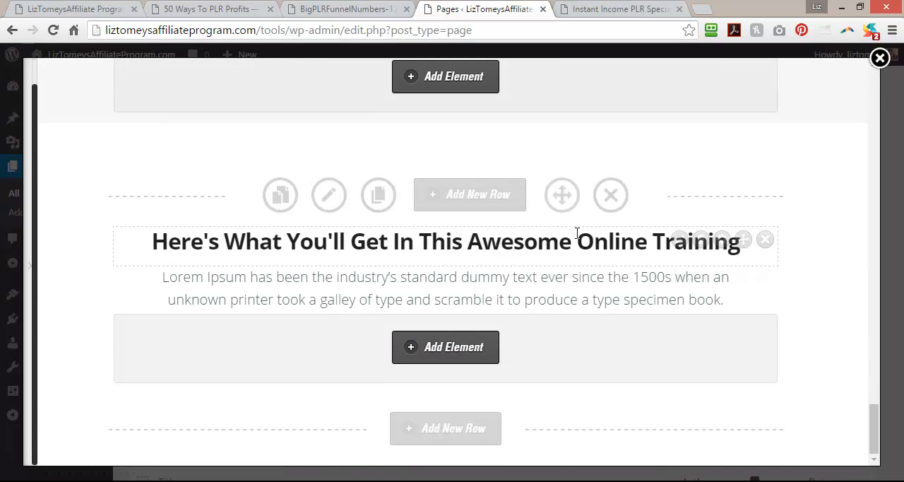
{"action": "left_click", "coordinate": [679, 240]}
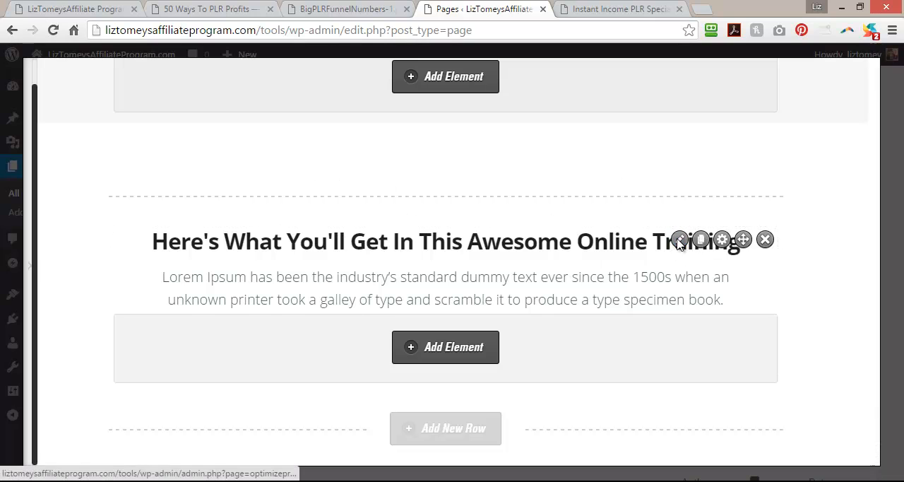
{"action": "left_click_drag", "start_coordinate": [494, 282], "coordinate": [209, 294]}
{"action": "type", "text": "Wh"}
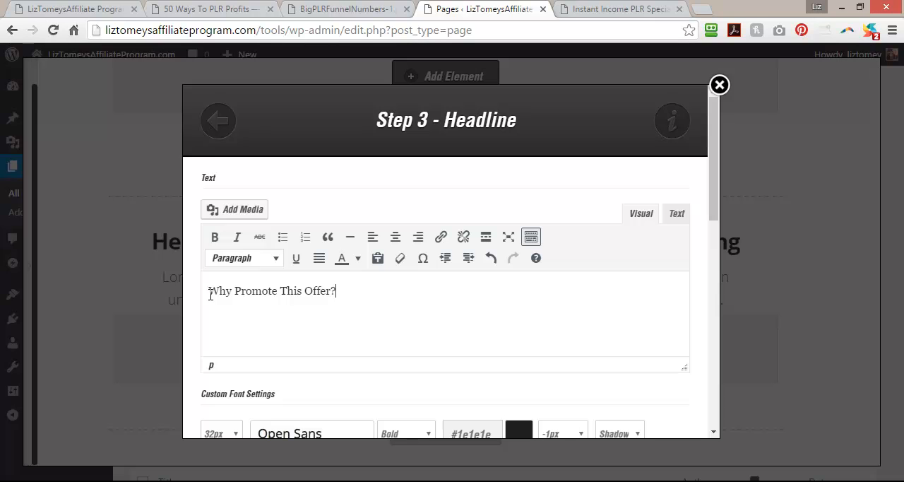
{"action": "left_click_drag", "start_coordinate": [715, 183], "coordinate": [715, 416]}
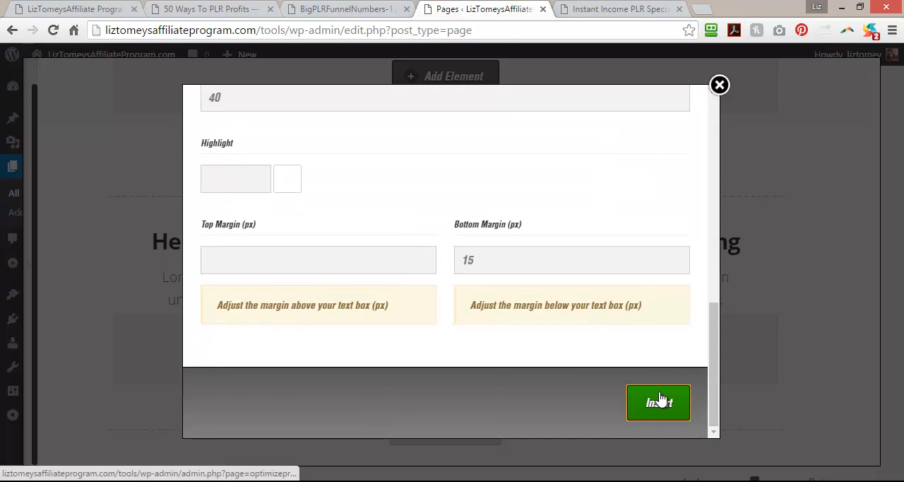
{"action": "left_click", "coordinate": [659, 402]}
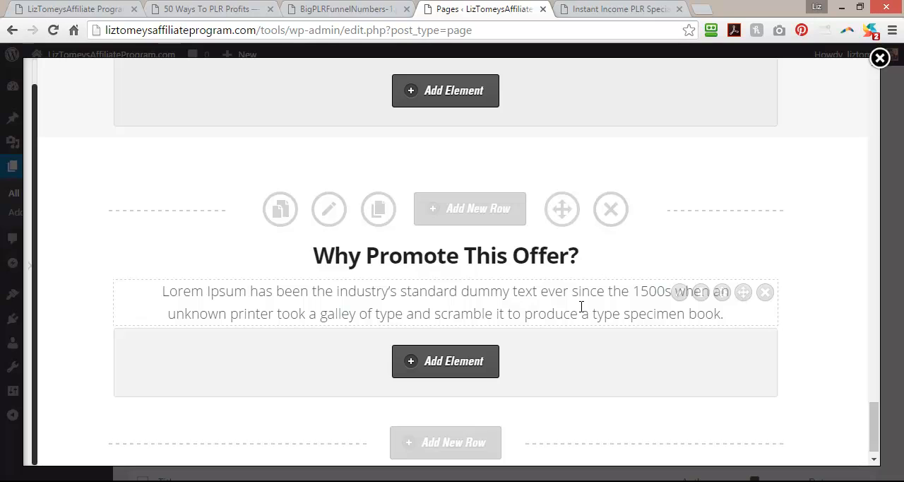
Review the reasons listed in the "Why Promote?" section of the 50 Ways To PLR Profits page.
{"action": "left_click", "coordinate": [216, 8]}
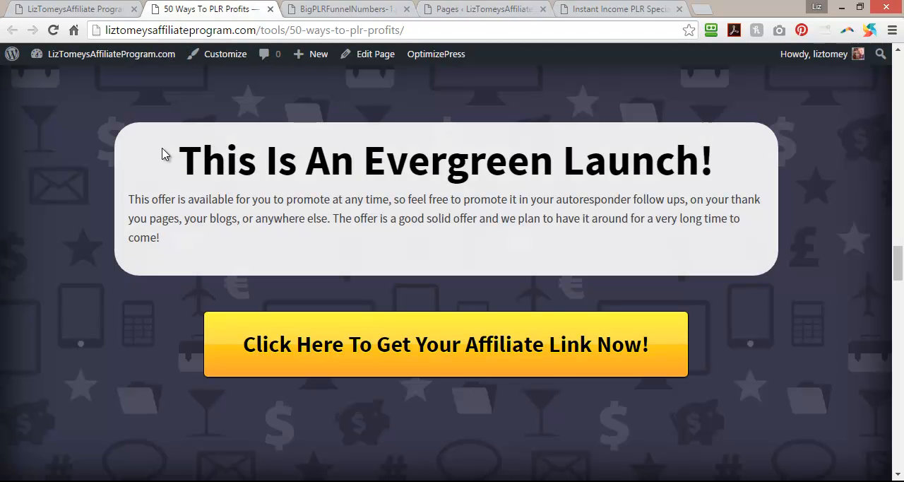
{"action": "scroll", "coordinate": [125, 367], "scroll_direction": "down", "scroll_amount": 5}
{"action": "scroll", "coordinate": [123, 311], "scroll_direction": "up", "scroll_amount": 4}
{"action": "scroll", "coordinate": [124, 312], "scroll_direction": "down", "scroll_amount": 4}
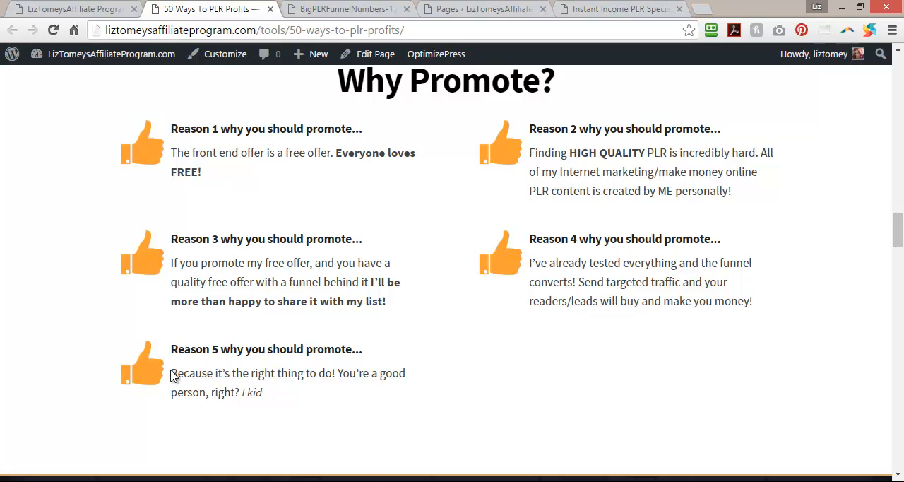
{"action": "left_click_drag", "start_coordinate": [175, 374], "coordinate": [308, 384]}
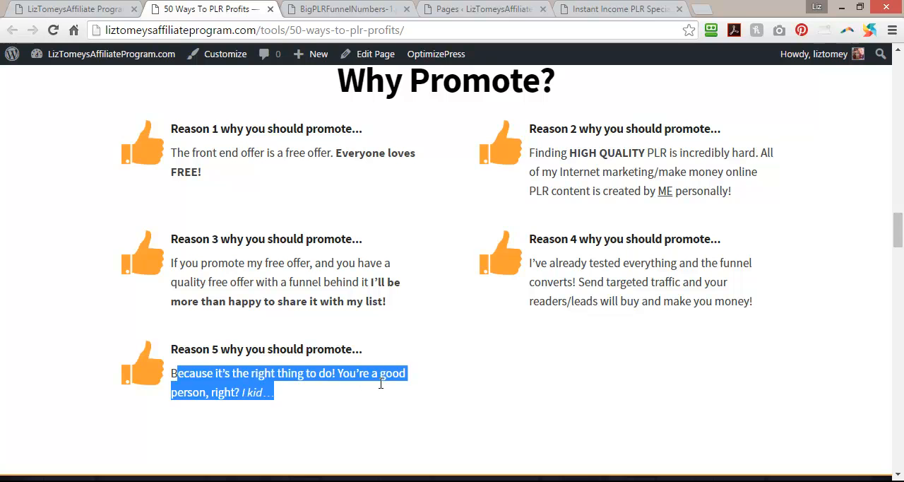
{"action": "left_click_drag", "start_coordinate": [407, 382], "coordinate": [410, 388]}
{"action": "left_click", "coordinate": [404, 400]}
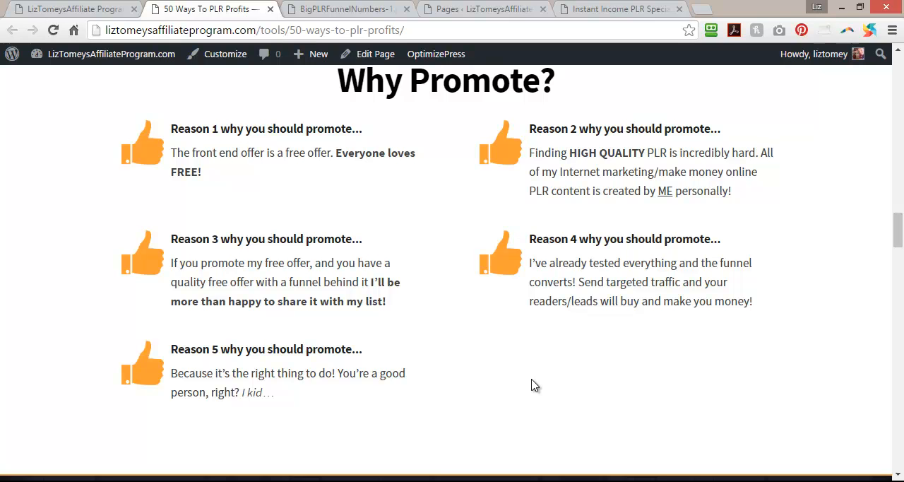
{"action": "left_click", "coordinate": [610, 9]}
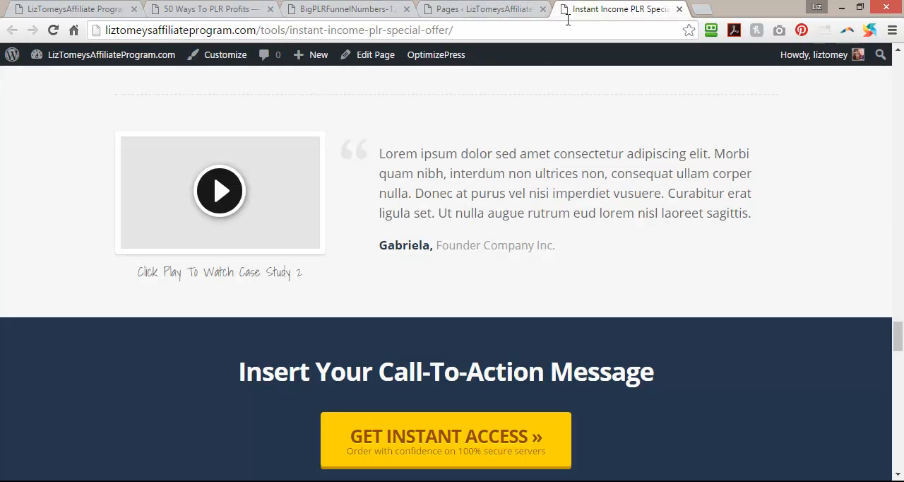
{"action": "left_click", "coordinate": [505, 7]}
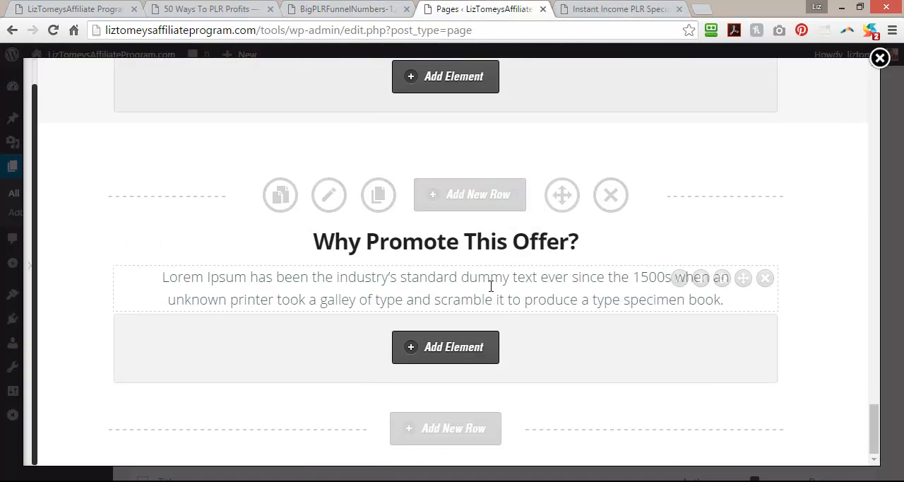
Add a new one-column row below the "Why Promote This Offer?" section.
{"action": "left_click", "coordinate": [443, 435]}
{"action": "left_click", "coordinate": [216, 216]}
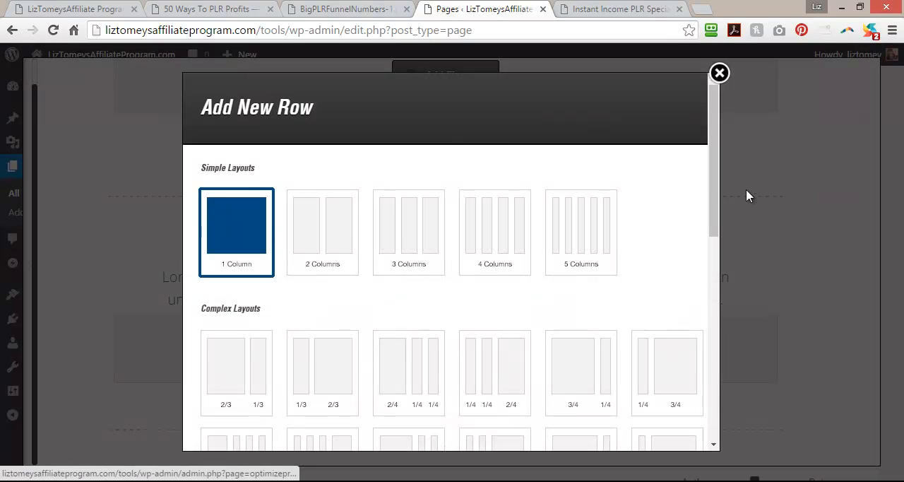
{"action": "left_click_drag", "start_coordinate": [714, 210], "coordinate": [668, 442]}
{"action": "left_click", "coordinate": [650, 422]}
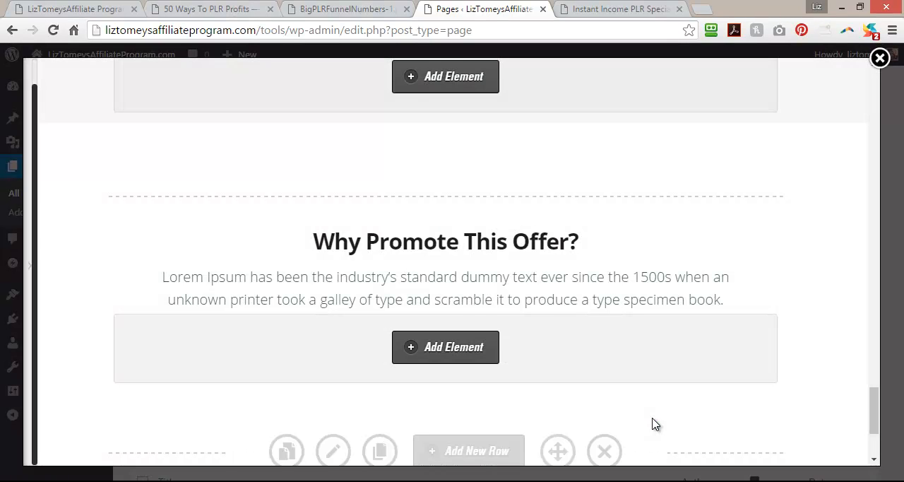
Duplicate the "Here's Proof That This Funnel Converts!" row and move the copy directly below the "Why Promote This Offer?" row.
{"action": "scroll", "coordinate": [484, 310], "scroll_direction": "up", "scroll_amount": 5}
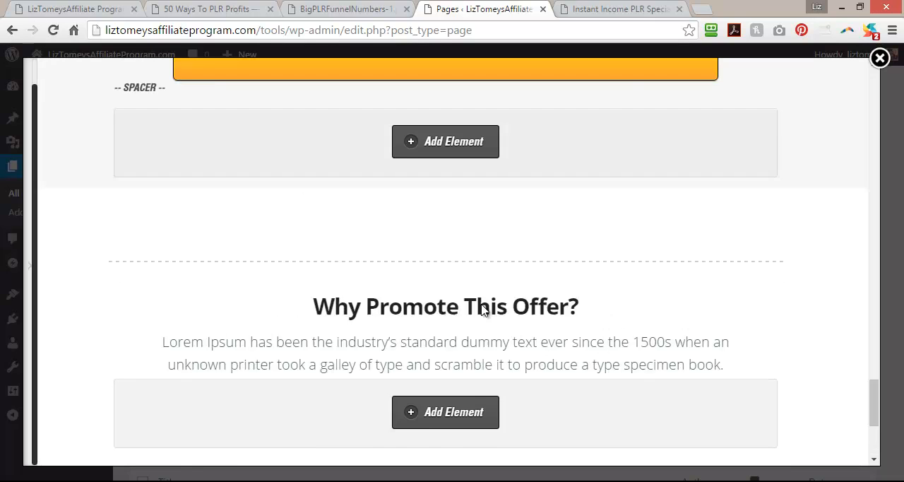
{"action": "scroll", "coordinate": [484, 311], "scroll_direction": "down", "scroll_amount": 4}
{"action": "scroll", "coordinate": [484, 311], "scroll_direction": "up", "scroll_amount": 5}
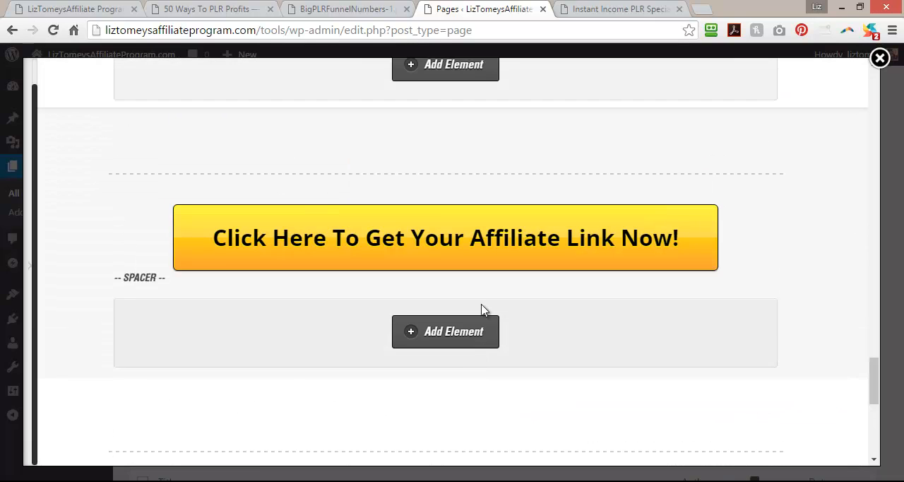
{"action": "scroll", "coordinate": [485, 310], "scroll_direction": "up", "scroll_amount": 5}
{"action": "scroll", "coordinate": [505, 334], "scroll_direction": "down", "scroll_amount": 4}
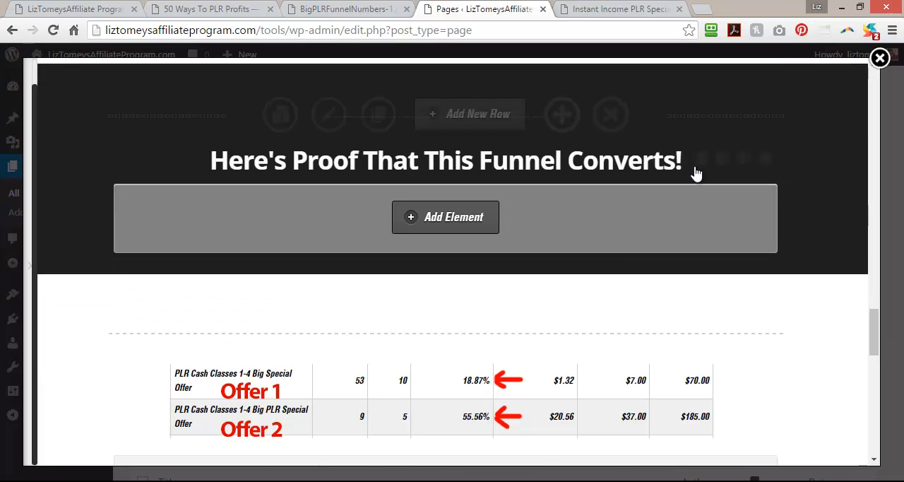
{"action": "left_click", "coordinate": [378, 113]}
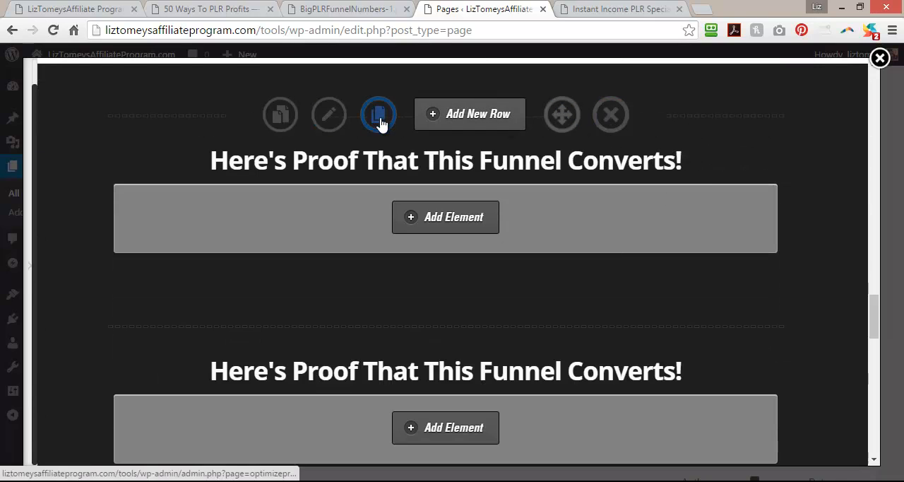
{"action": "left_click_drag", "start_coordinate": [562, 326], "coordinate": [552, 290]}
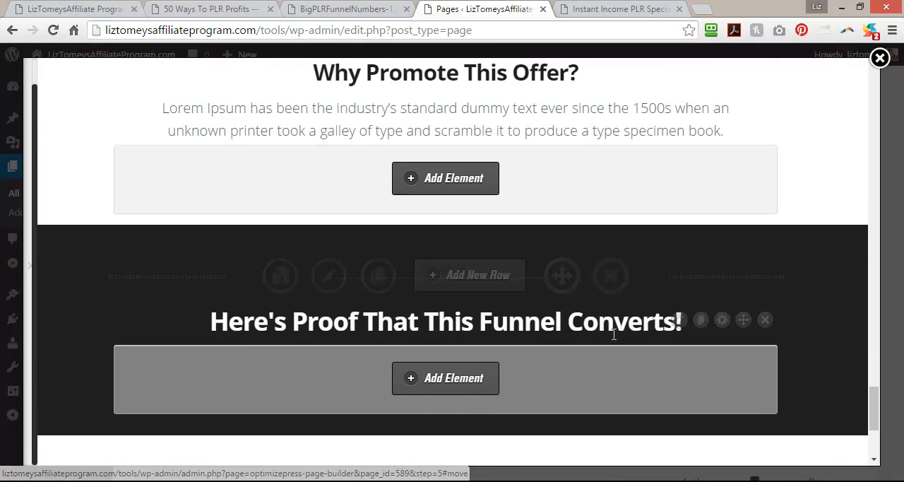
Replace the headline text in the copied dark row with "Affiliate Tools:".
{"action": "left_click", "coordinate": [681, 322]}
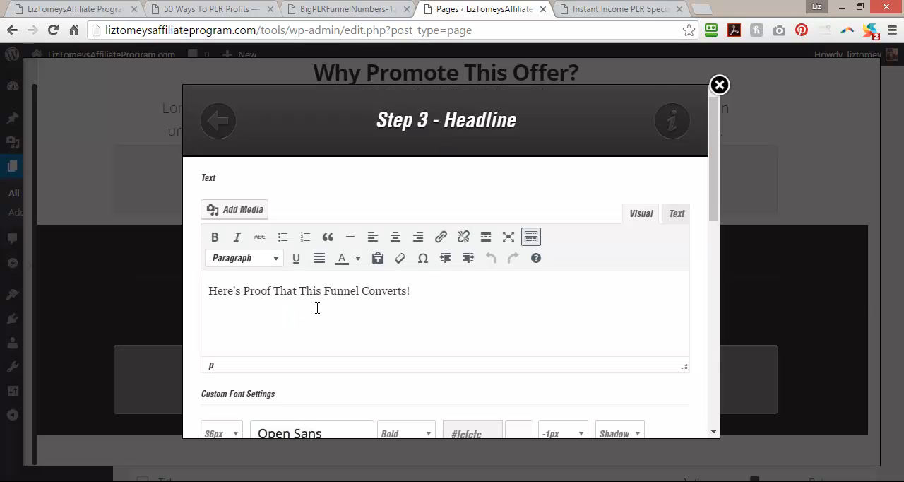
{"action": "left_click_drag", "start_coordinate": [436, 308], "coordinate": [169, 297]}
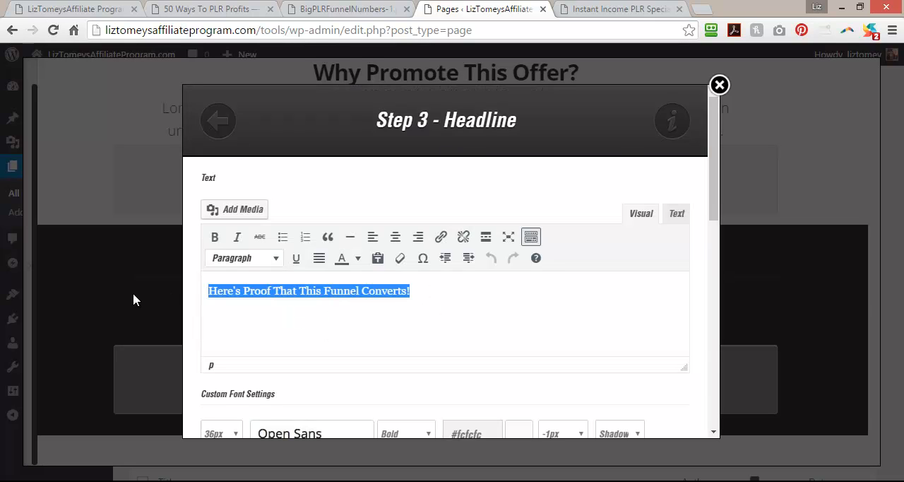
{"action": "type", "text": "Affiliate "}
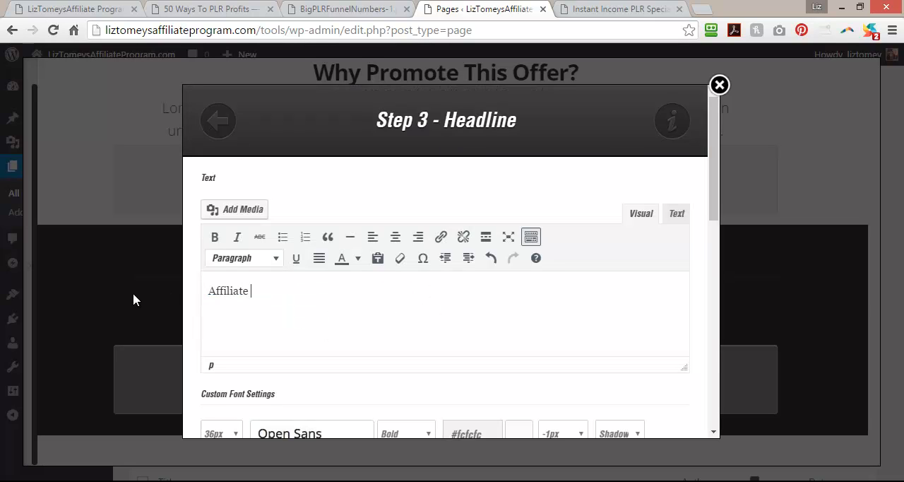
{"action": "type", "text": "Tools:"}
{"action": "left_click_drag", "start_coordinate": [715, 205], "coordinate": [708, 421]}
{"action": "left_click", "coordinate": [647, 404]}
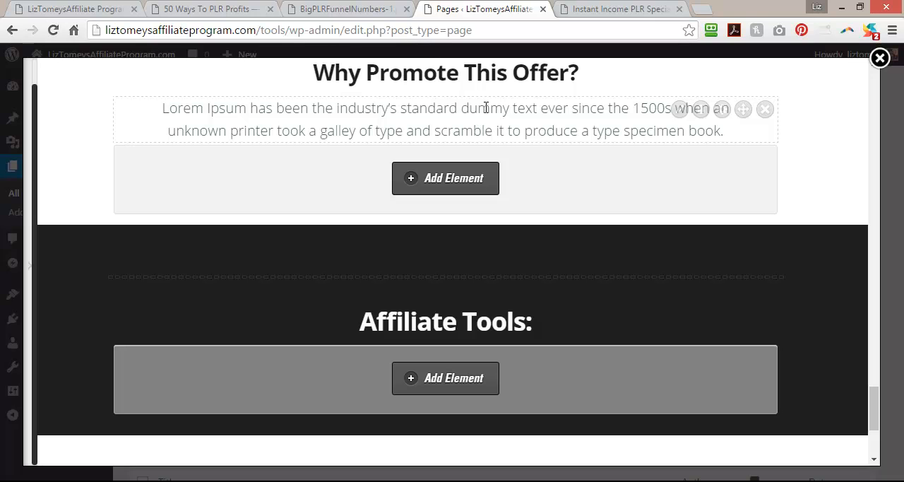
Examine the promotional emails, images, ad code and section headline on the 50 Ways To PLR Profits page as a reference.
{"action": "scroll", "coordinate": [581, 304], "scroll_direction": "down", "scroll_amount": 3}
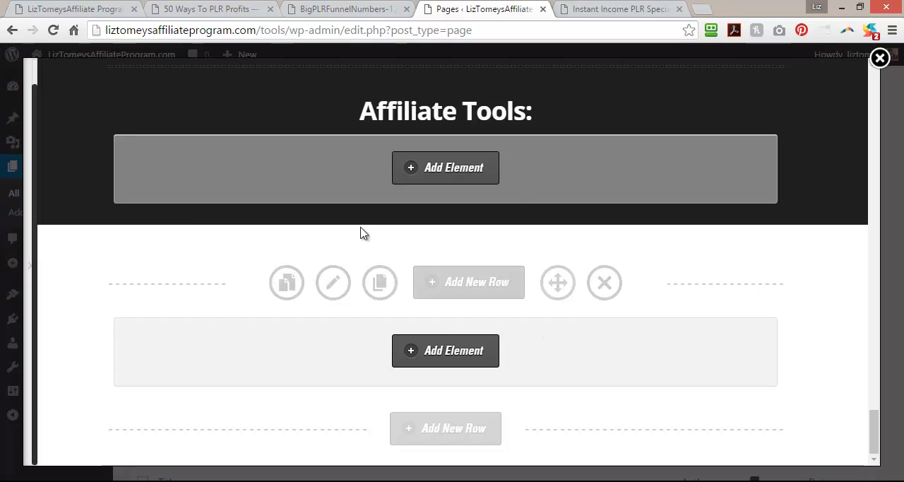
{"action": "left_click", "coordinate": [212, 9]}
{"action": "scroll", "coordinate": [203, 332], "scroll_direction": "down", "scroll_amount": 10}
{"action": "scroll", "coordinate": [204, 332], "scroll_direction": "down", "scroll_amount": 15}
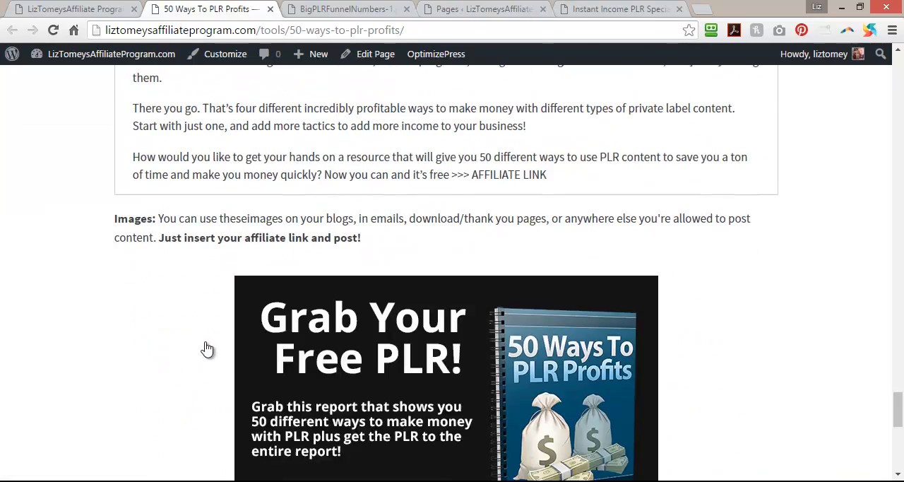
{"action": "scroll", "coordinate": [680, 325], "scroll_direction": "up", "scroll_amount": 4}
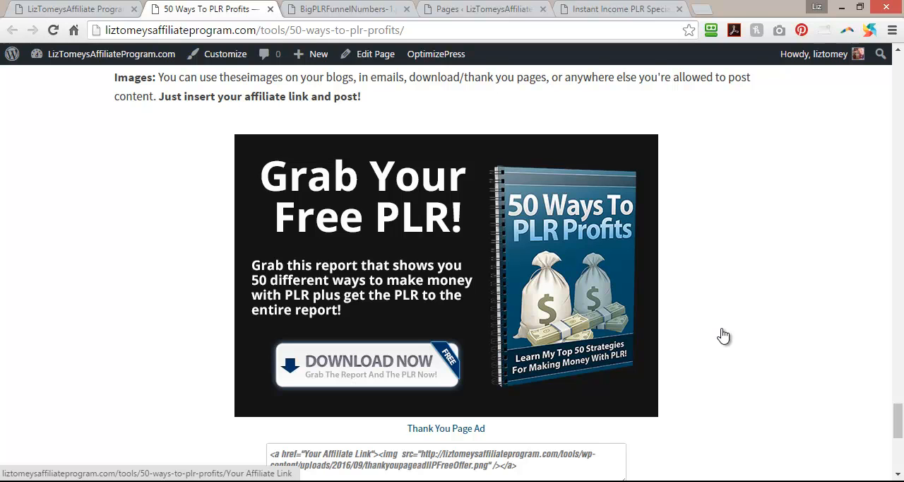
{"action": "scroll", "coordinate": [723, 335], "scroll_direction": "down", "scroll_amount": 4}
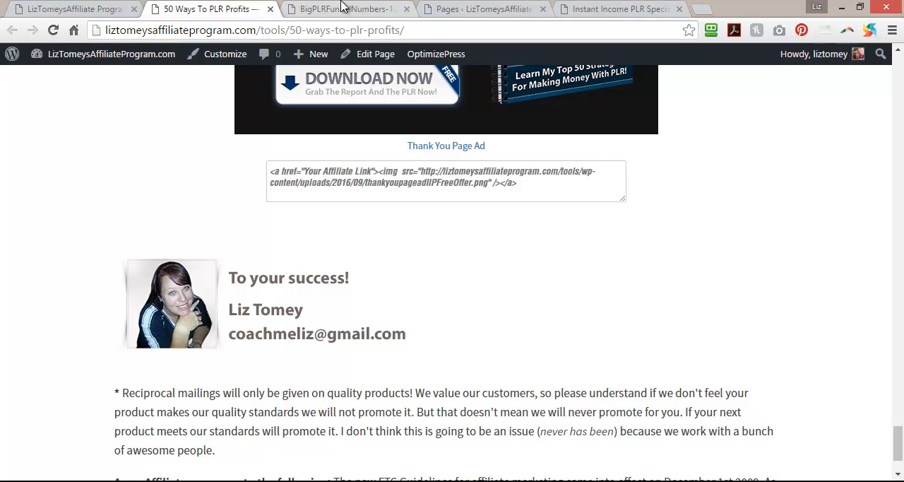
{"action": "left_click", "coordinate": [586, 8]}
{"action": "left_click", "coordinate": [489, 8]}
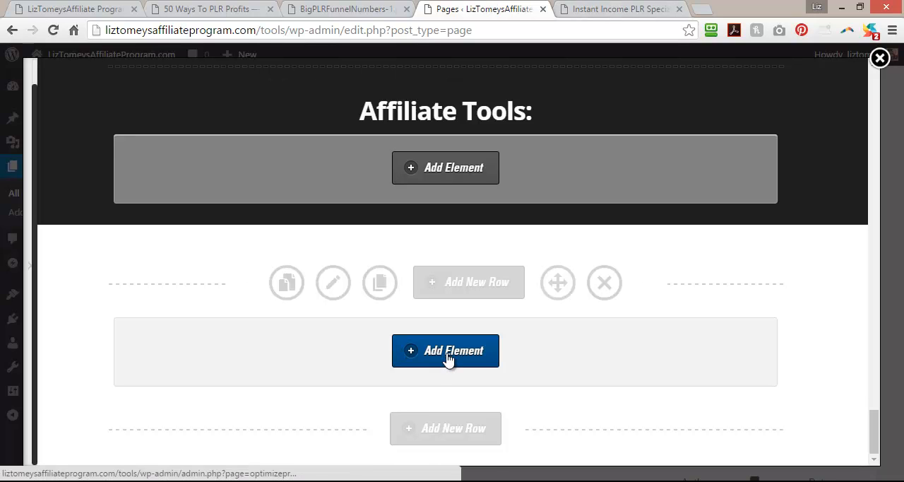
{"action": "left_click", "coordinate": [293, 9]}
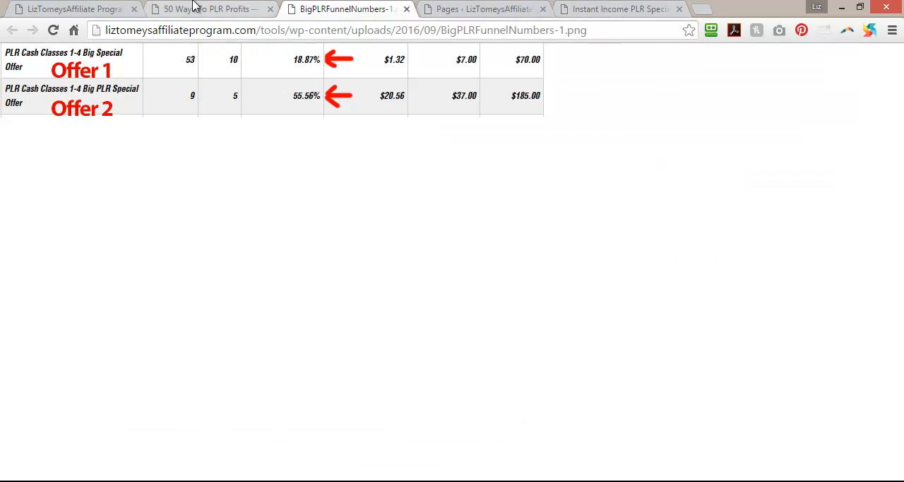
{"action": "left_click", "coordinate": [196, 8]}
{"action": "scroll", "coordinate": [57, 288], "scroll_direction": "up", "scroll_amount": 2}
{"action": "scroll", "coordinate": [58, 290], "scroll_direction": "up", "scroll_amount": 15}
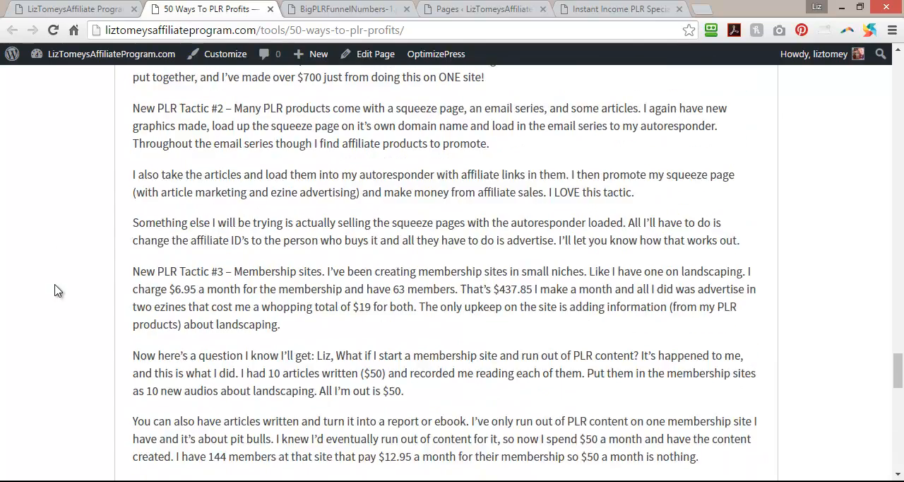
{"action": "scroll", "coordinate": [56, 289], "scroll_direction": "up", "scroll_amount": 2}
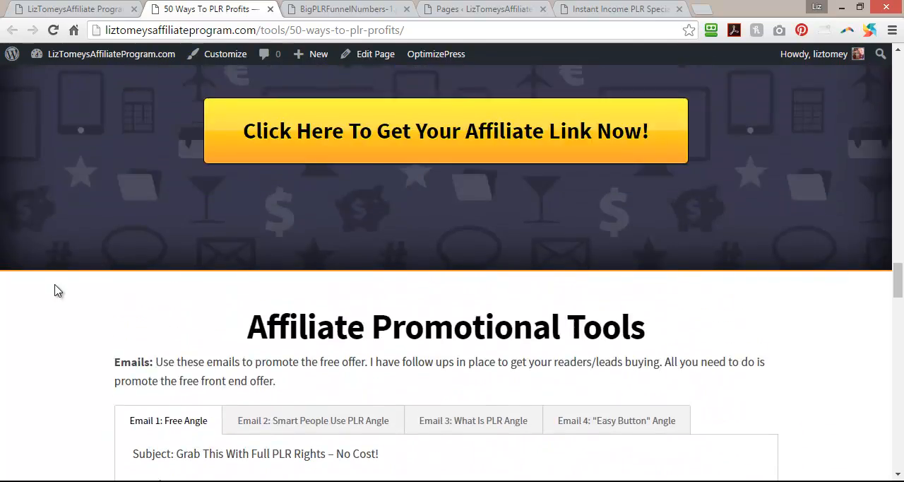
{"action": "scroll", "coordinate": [57, 289], "scroll_direction": "down", "scroll_amount": 3}
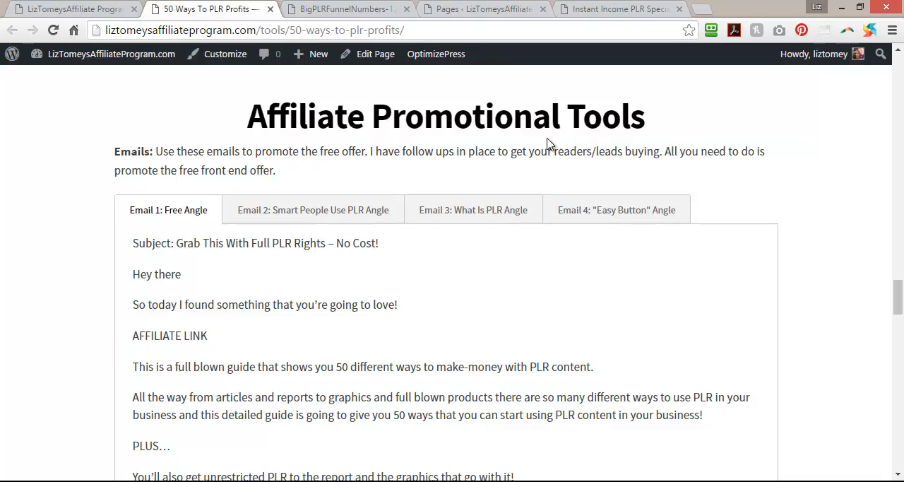
Change the "Affiliate Tools:" headline in the page editor to "Affiliate Promotion Tools:".
{"action": "left_click", "coordinate": [489, 8]}
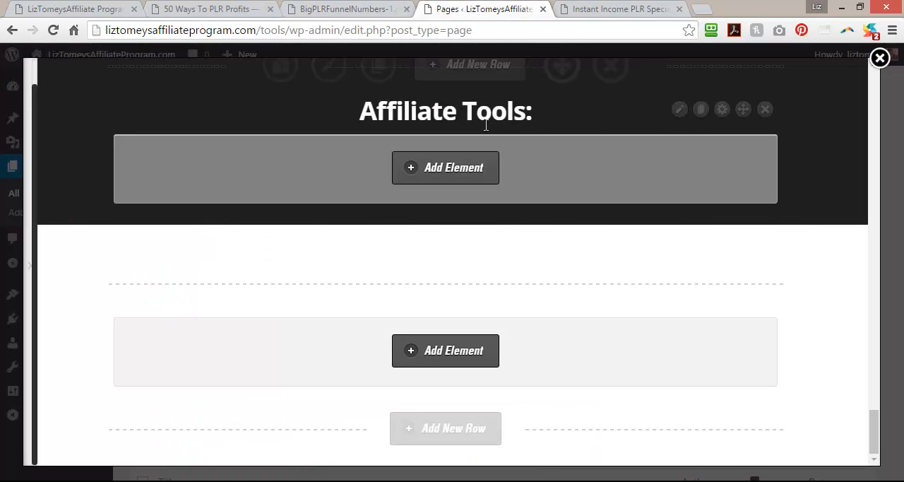
{"action": "left_click", "coordinate": [681, 111]}
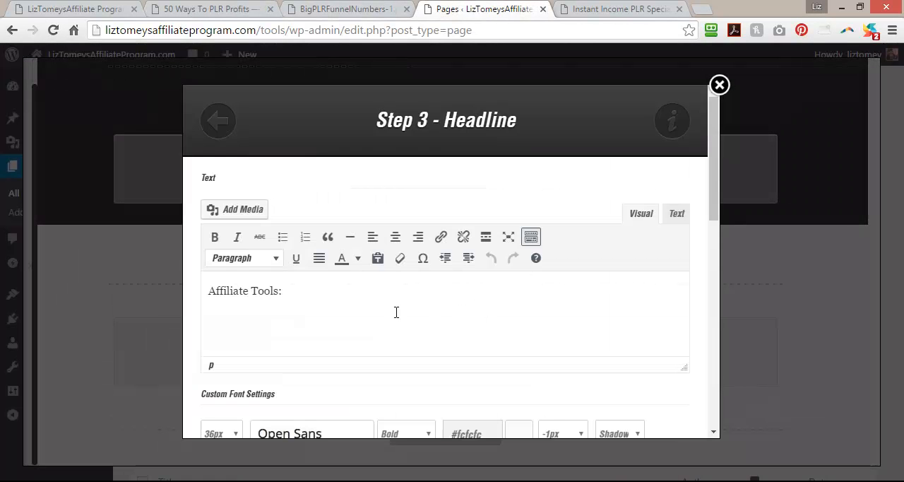
{"action": "left_click", "coordinate": [252, 292]}
{"action": "type", "text": "Promo"}
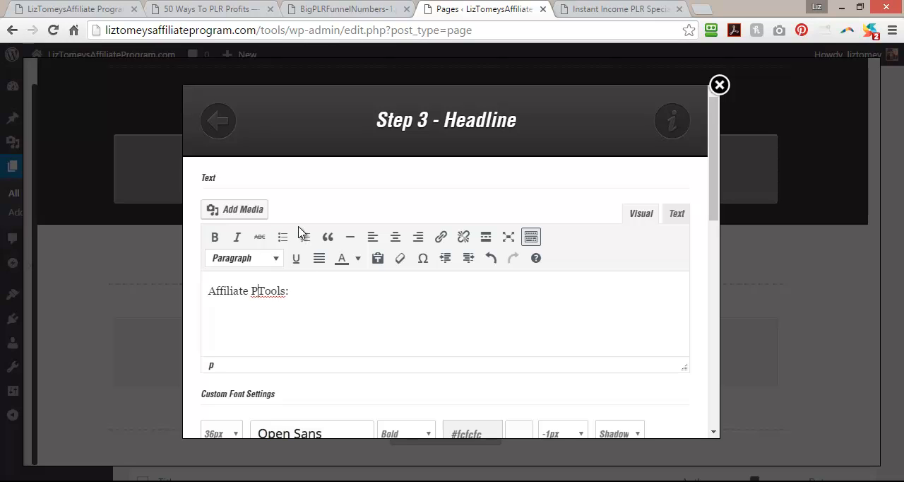
{"action": "type", "text": "tion"}
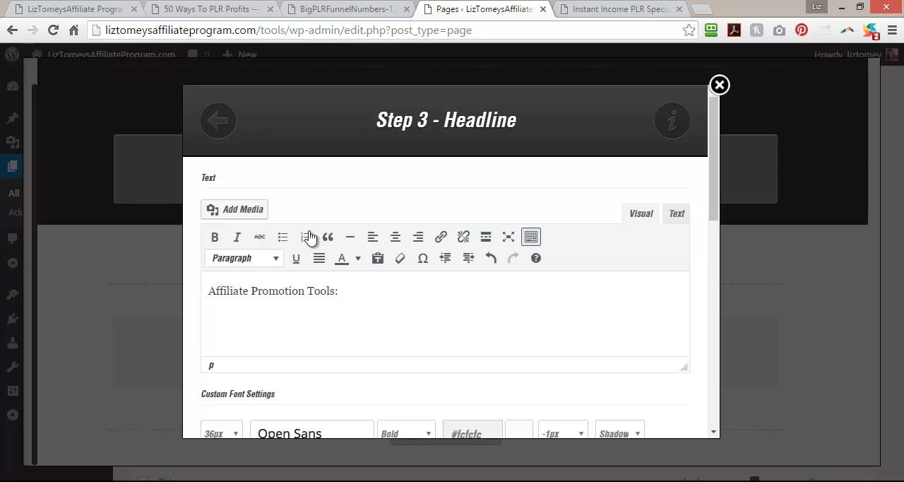
{"action": "left_click_drag", "start_coordinate": [712, 215], "coordinate": [710, 417]}
{"action": "left_click", "coordinate": [658, 403]}
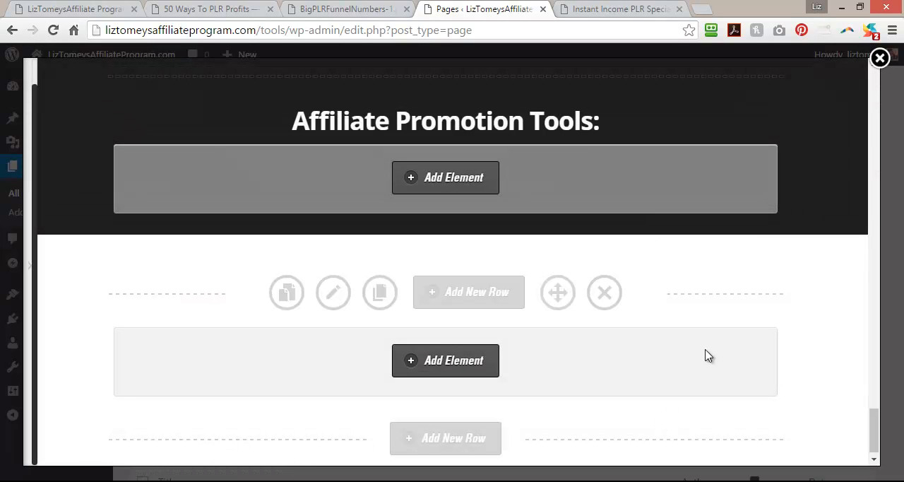
Insert a Text Block element into the empty row below the "Affiliate Promotion Tools:" headline.
{"action": "left_click", "coordinate": [462, 367]}
{"action": "left_click_drag", "start_coordinate": [268, 185], "coordinate": [181, 187]}
{"action": "type", "text": "text"}
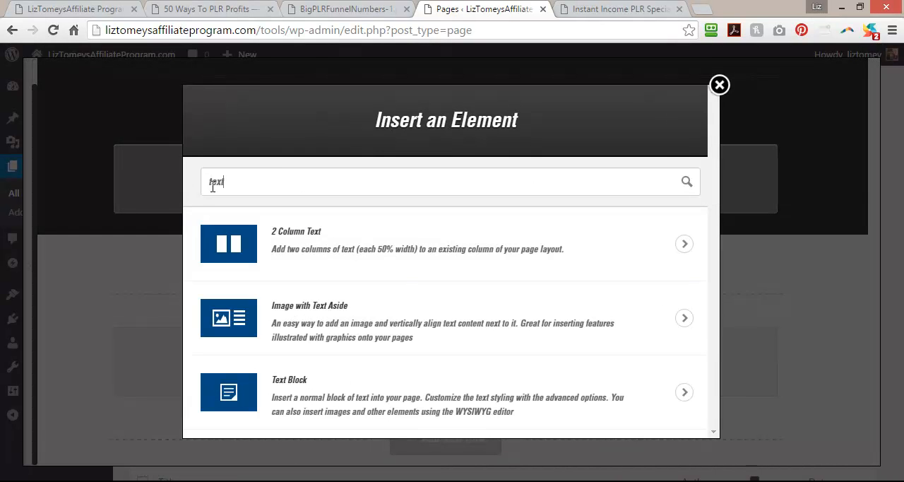
{"action": "left_click", "coordinate": [335, 395]}
{"action": "left_click", "coordinate": [406, 275]}
Copy the "Emails:" introduction paragraph from the 50 Ways To PLR Profits page into the new text block's content.
{"action": "left_click", "coordinate": [226, 9]}
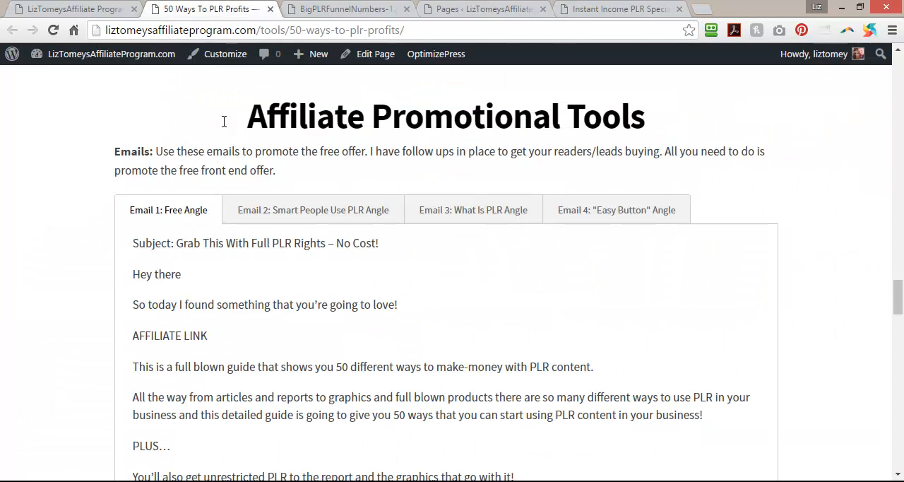
{"action": "mouse_move", "coordinate": [113, 152]}
{"action": "left_mouse_down"}
{"action": "mouse_move", "coordinate": [283, 151]}
{"action": "mouse_move", "coordinate": [218, 171]}
{"action": "mouse_move", "coordinate": [109, 151]}
{"action": "mouse_move", "coordinate": [117, 153]}
{"action": "left_mouse_up"}
{"action": "key", "text": "ctrl+c"}
{"action": "left_click", "coordinate": [300, 176]}
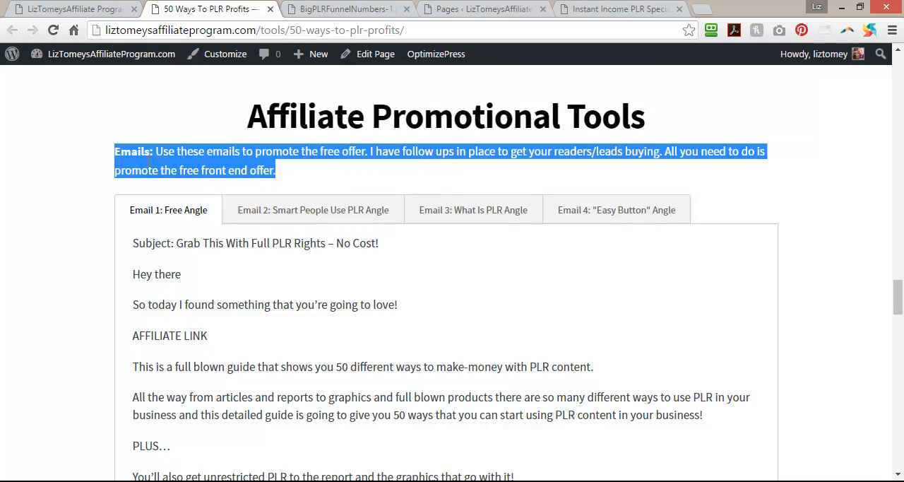
{"action": "left_click", "coordinate": [515, 8]}
{"action": "left_click", "coordinate": [313, 352]}
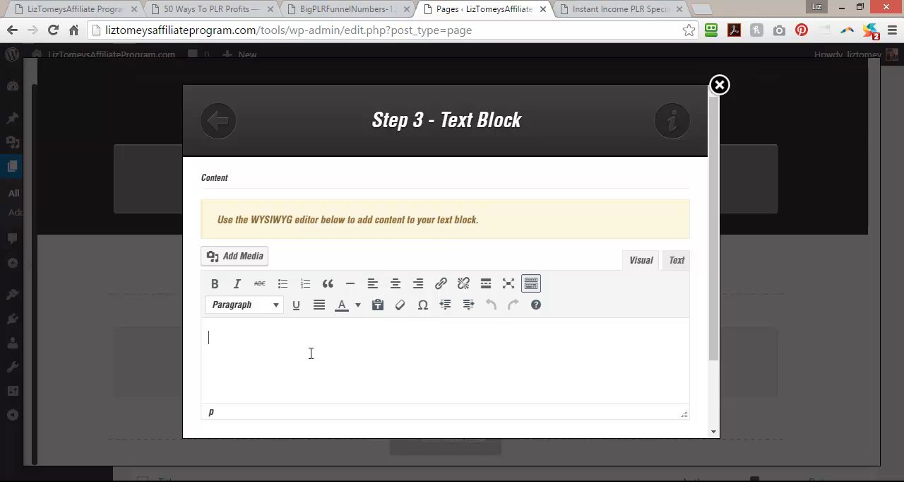
{"action": "right_click", "coordinate": [312, 351]}
{"action": "left_click", "coordinate": [249, 339]}
{"action": "key", "text": "ctrl+v"}
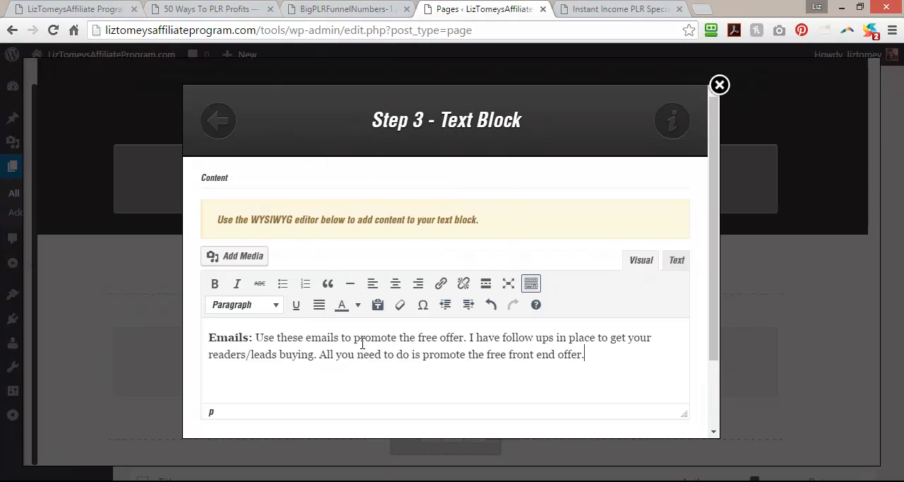
Reword the pasted paragraph to say "promote this offer" and "buying through the rest of the funnel".
{"action": "left_click_drag", "start_coordinate": [354, 337], "coordinate": [464, 338]}
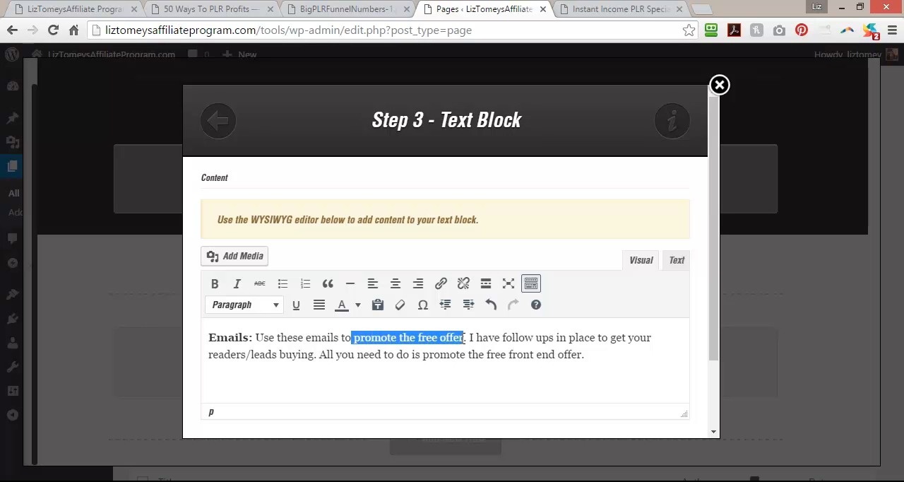
{"action": "key", "text": "BackSpace"}
{"action": "type", "text": "promote th"}
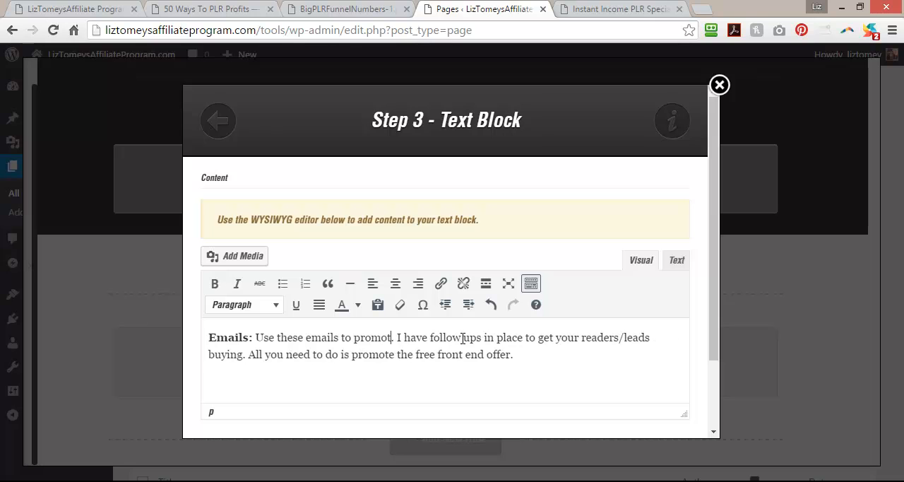
{"action": "type", "text": "is offer"}
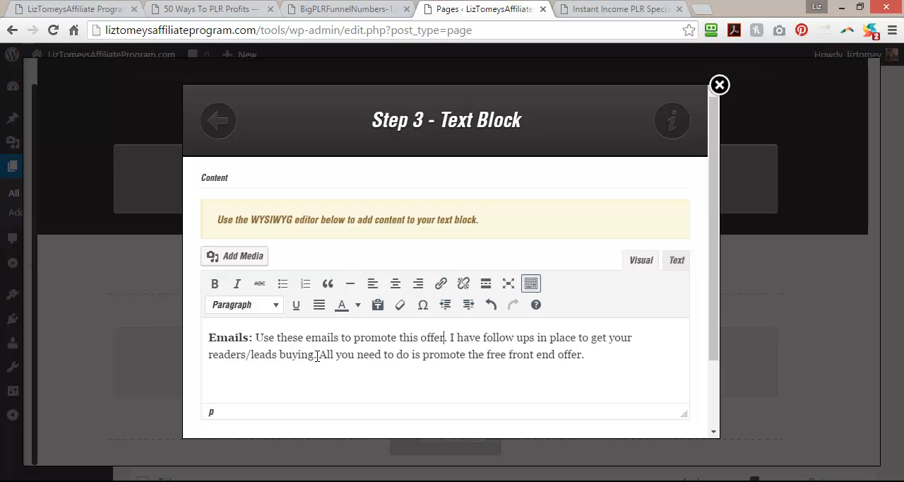
{"action": "type", "text": " through the r"}
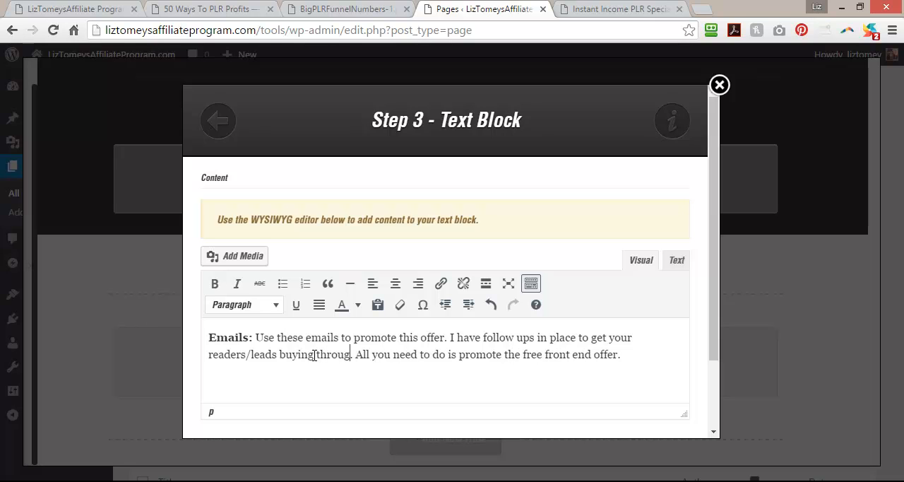
{"action": "type", "text": "est of the funnel"}
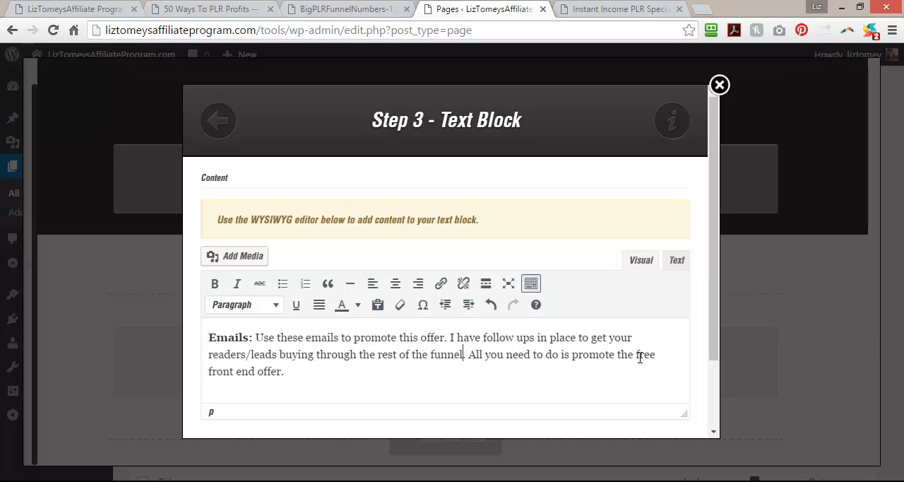
Remove the word "free" before "front end offer" and insert the text block into the page.
{"action": "left_click_drag", "start_coordinate": [637, 355], "coordinate": [658, 353]}
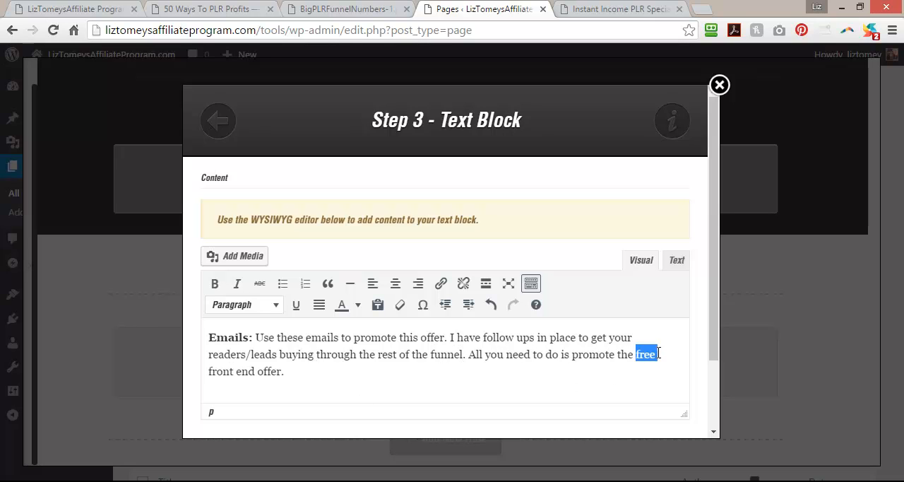
{"action": "key", "text": "BackSpace"}
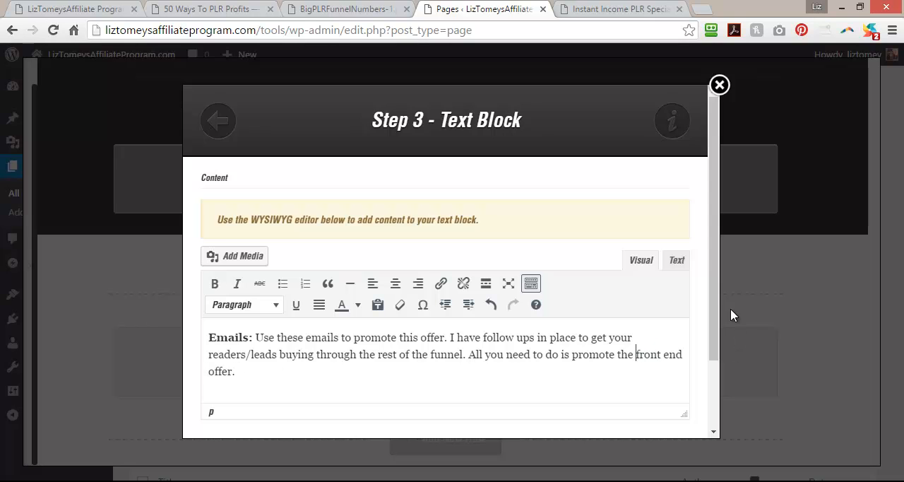
{"action": "scroll", "coordinate": [726, 335], "scroll_direction": "down", "scroll_amount": 3}
{"action": "left_click", "coordinate": [522, 409]}
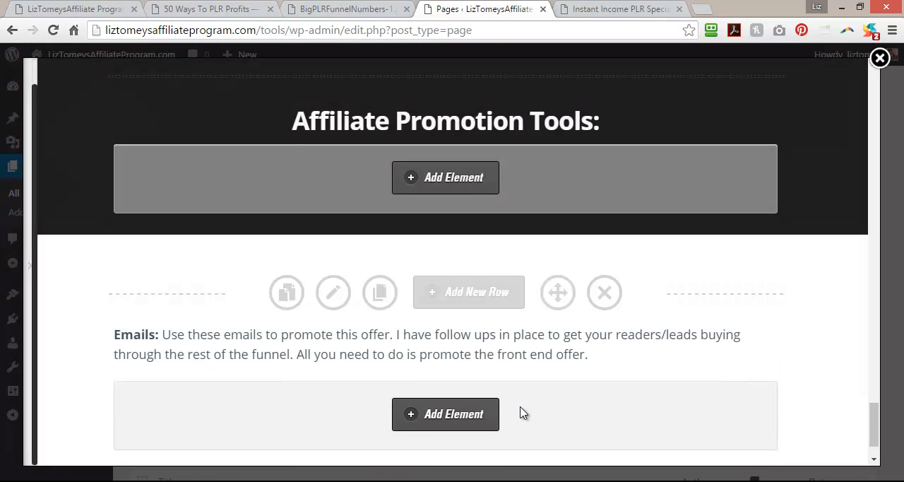
Add a Tabs element below the "Emails:" text, using the available style, and set it to 4 tabs.
{"action": "scroll", "coordinate": [522, 413], "scroll_direction": "down", "scroll_amount": 1}
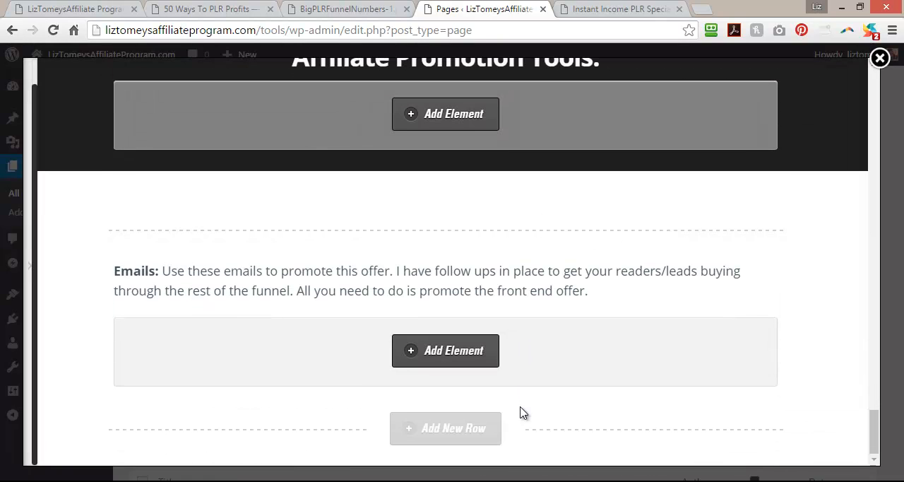
{"action": "left_click", "coordinate": [450, 357]}
{"action": "left_click_drag", "start_coordinate": [242, 185], "coordinate": [171, 180]}
{"action": "type", "text": "t"}
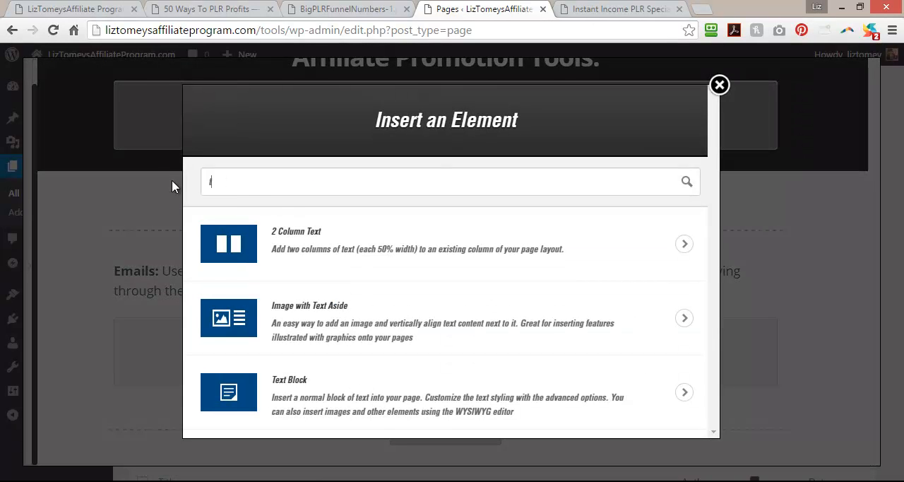
{"action": "type", "text": "abs"}
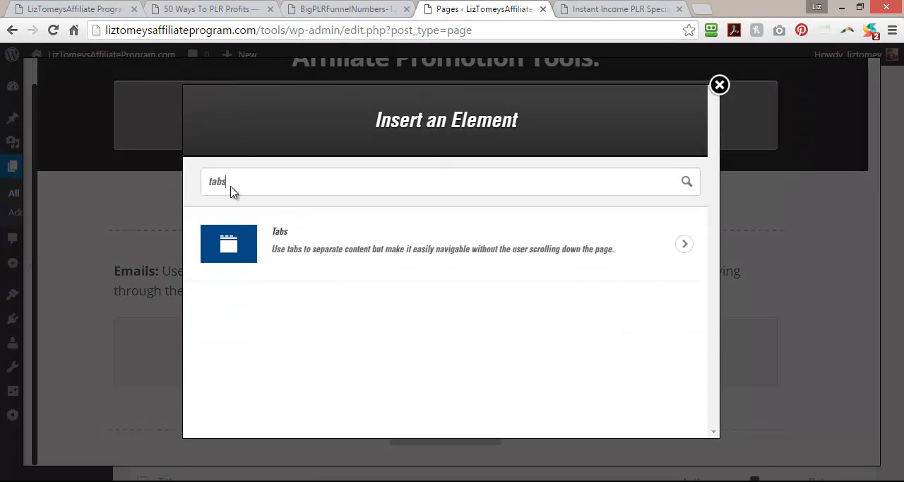
{"action": "left_click", "coordinate": [325, 235]}
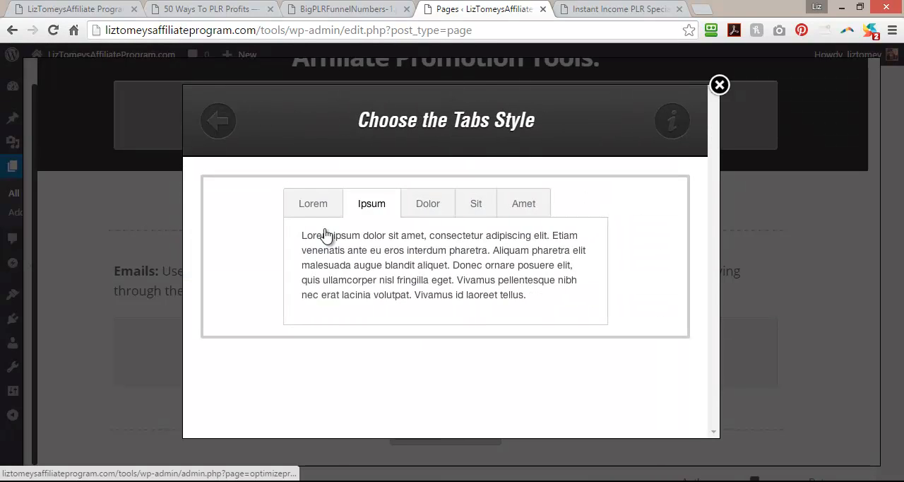
{"action": "left_click", "coordinate": [532, 268]}
{"action": "left_click", "coordinate": [239, 206]}
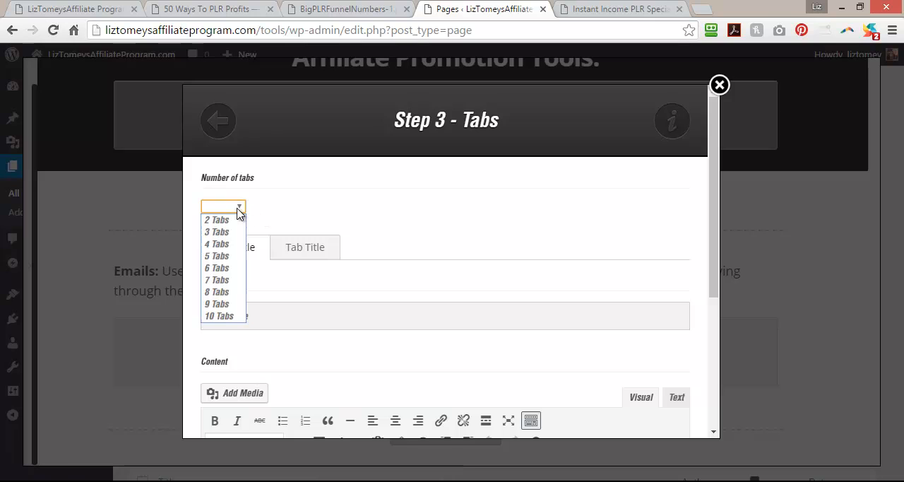
{"action": "left_click", "coordinate": [216, 244]}
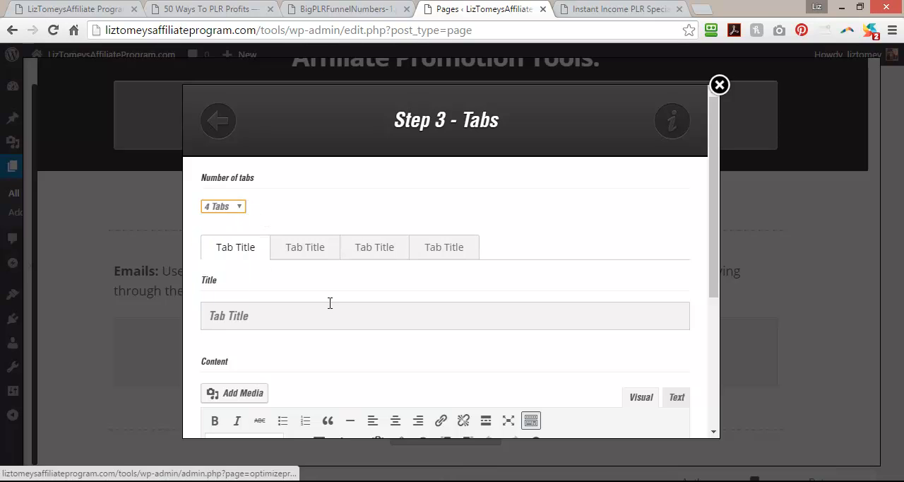
Title the first tab "Email 1: Hard Sell Email".
{"action": "left_click_drag", "start_coordinate": [268, 318], "coordinate": [195, 322]}
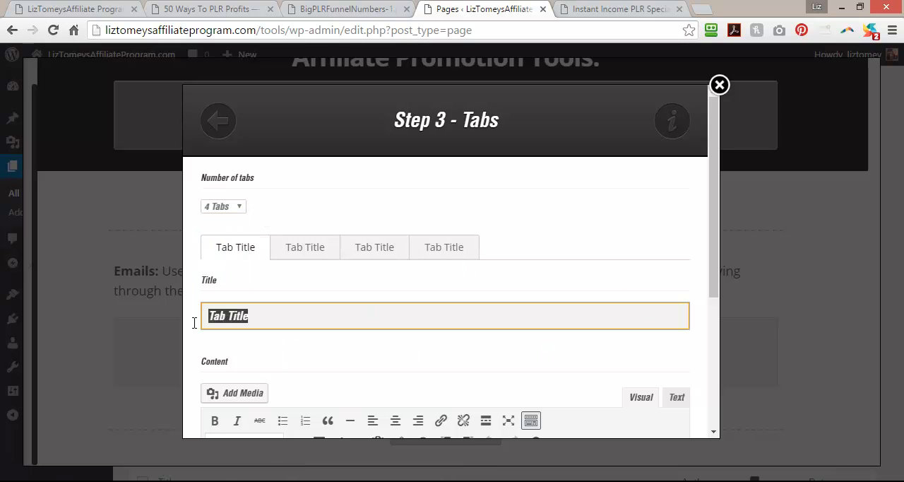
{"action": "type", "text": "Email 1:"}
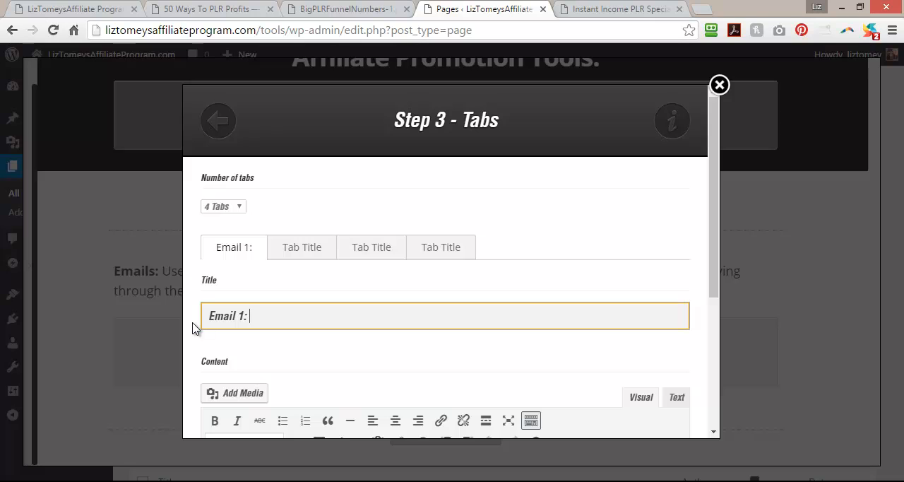
{"action": "type", "text": "Cont"}
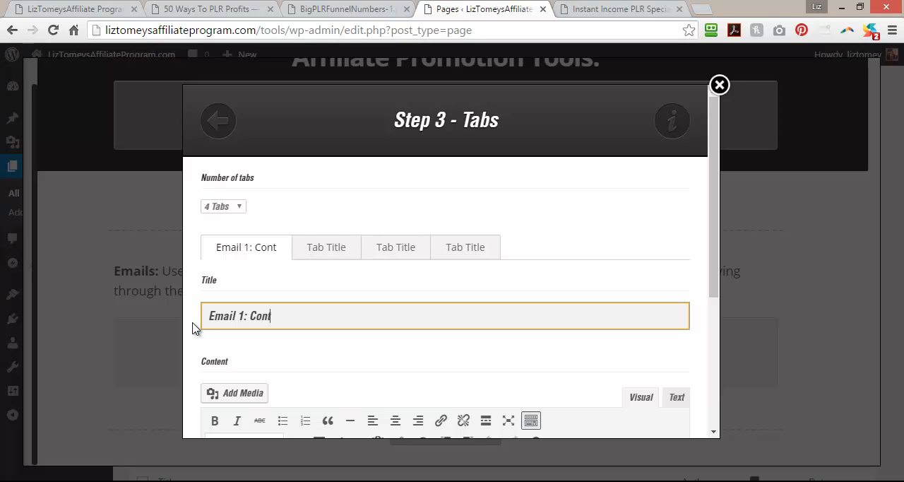
{"action": "type", "text": "ent On Using PLR"}
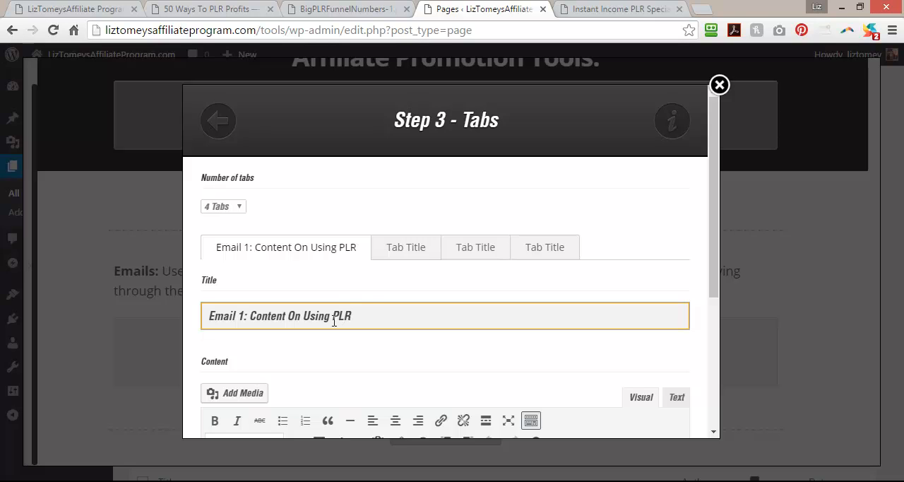
{"action": "left_click_drag", "start_coordinate": [364, 319], "coordinate": [189, 316]}
{"action": "left_click_drag", "start_coordinate": [249, 316], "coordinate": [399, 315]}
{"action": "type", "text": "Hard "}
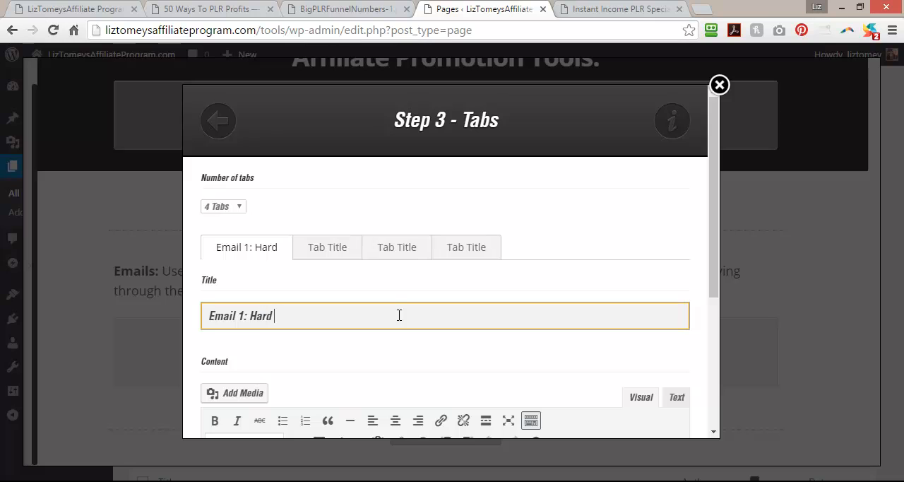
{"action": "type", "text": "Sell Email"}
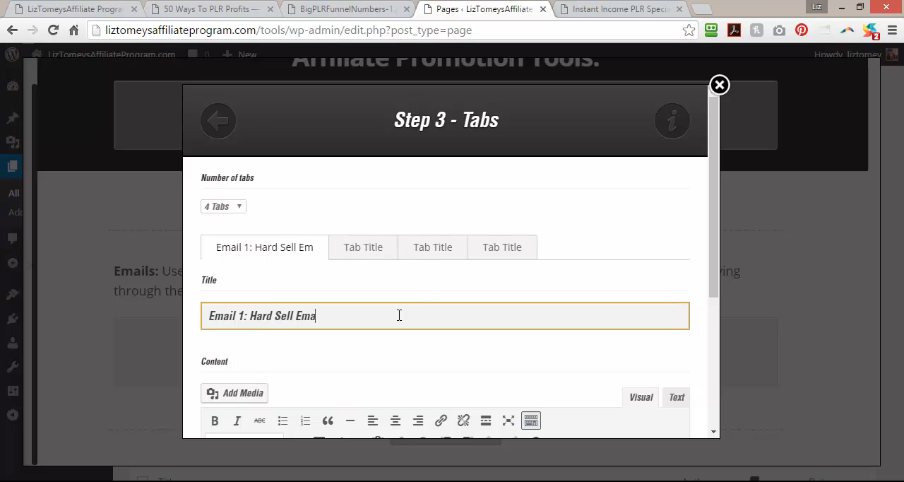
Copy the first tab's title to the third tab and renumber it as "Email 3: Hard Sell Email".
{"action": "left_click_drag", "start_coordinate": [399, 315], "coordinate": [226, 322]}
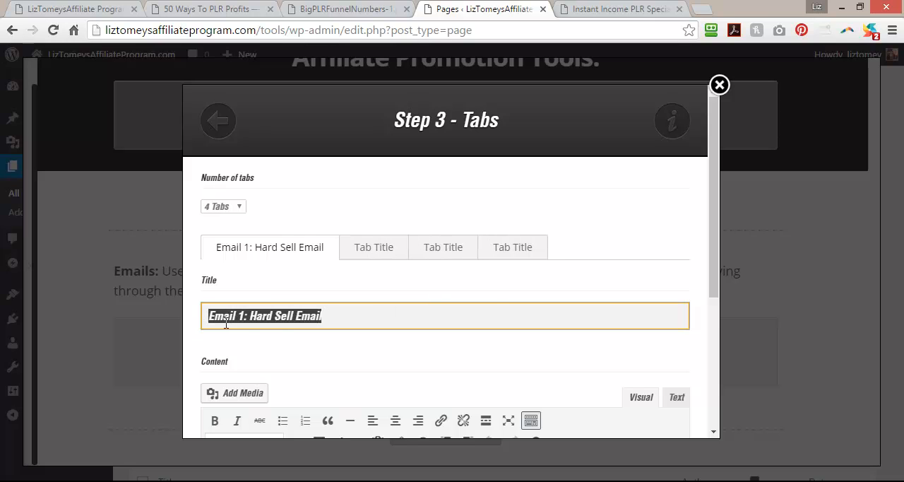
{"action": "right_click", "coordinate": [226, 323]}
{"action": "left_click", "coordinate": [276, 161]}
{"action": "left_click", "coordinate": [439, 252]}
{"action": "left_click", "coordinate": [321, 317]}
{"action": "left_click_drag", "start_coordinate": [321, 317], "coordinate": [186, 311]}
{"action": "key", "text": "ctrl+v"}
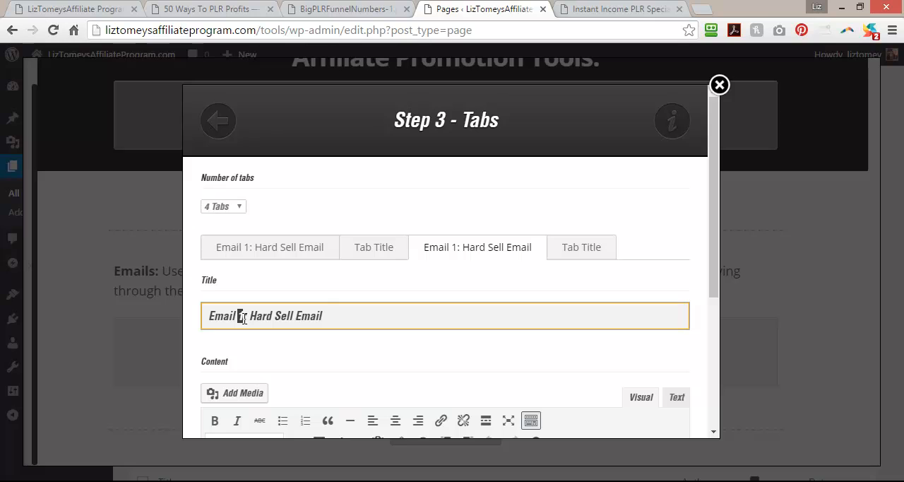
Title the second tab "Email 2: Content - Soft Sell Email".
{"action": "left_click", "coordinate": [377, 248]}
{"action": "left_click_drag", "start_coordinate": [317, 317], "coordinate": [205, 313]}
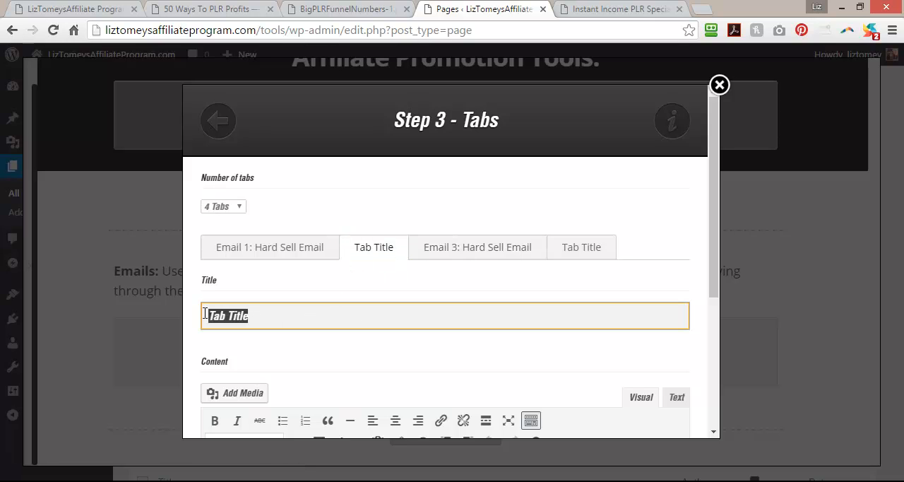
{"action": "type", "text": "Email 2:"}
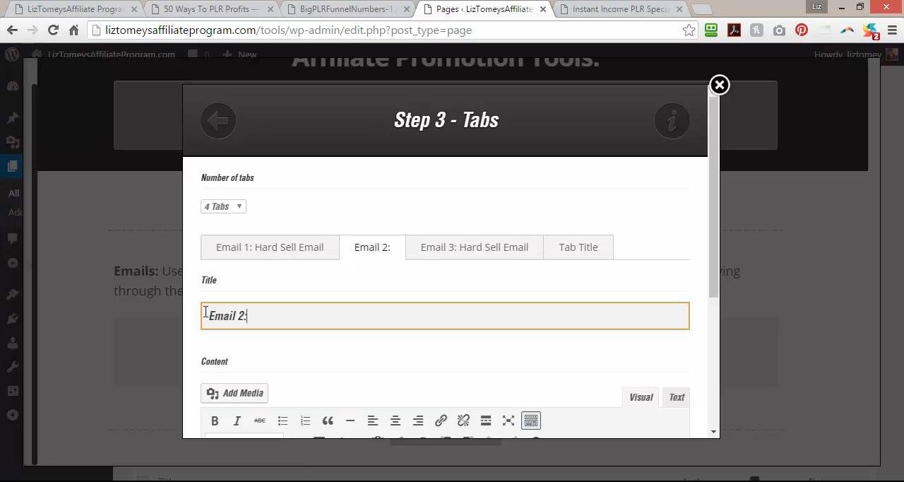
{"action": "type", "text": " Content"}
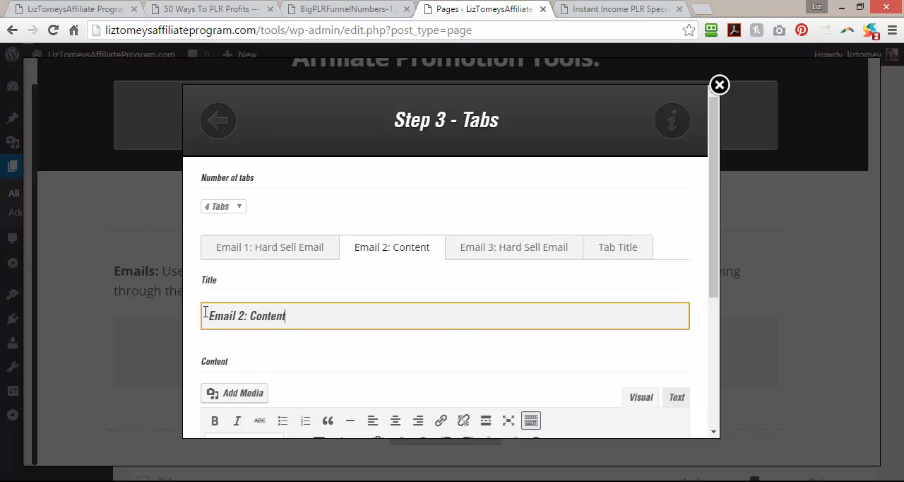
{"action": "type", "text": " - So"}
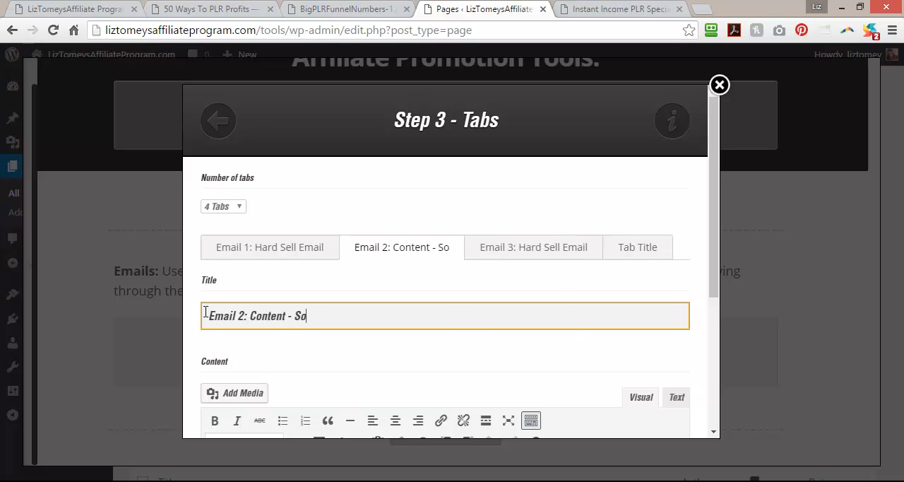
{"action": "type", "text": "ft Sell Email"}
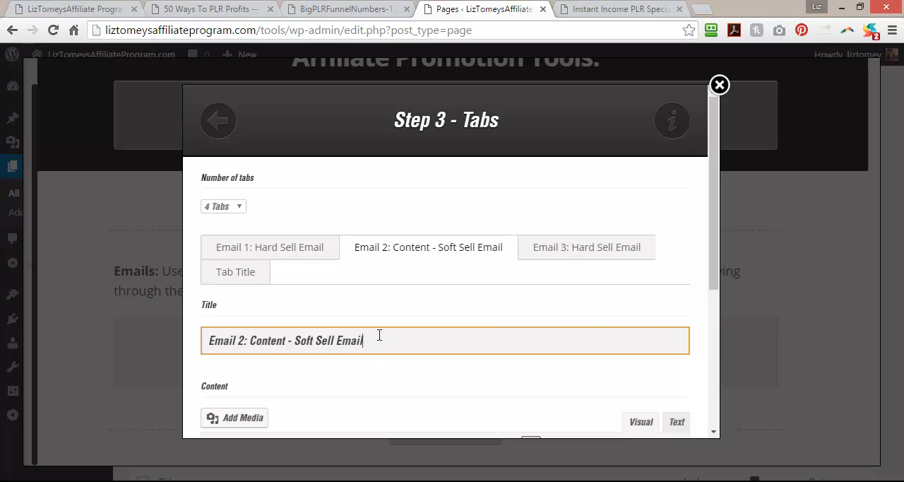
Copy the second tab's title to the fourth tab and insert the Tabs element into the page.
{"action": "left_click_drag", "start_coordinate": [380, 335], "coordinate": [207, 344]}
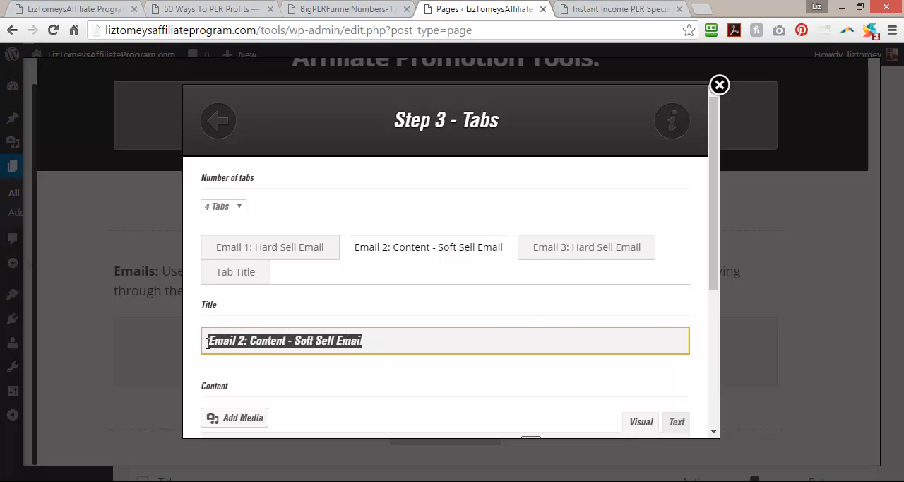
{"action": "right_click", "coordinate": [223, 345]}
{"action": "left_click", "coordinate": [264, 176]}
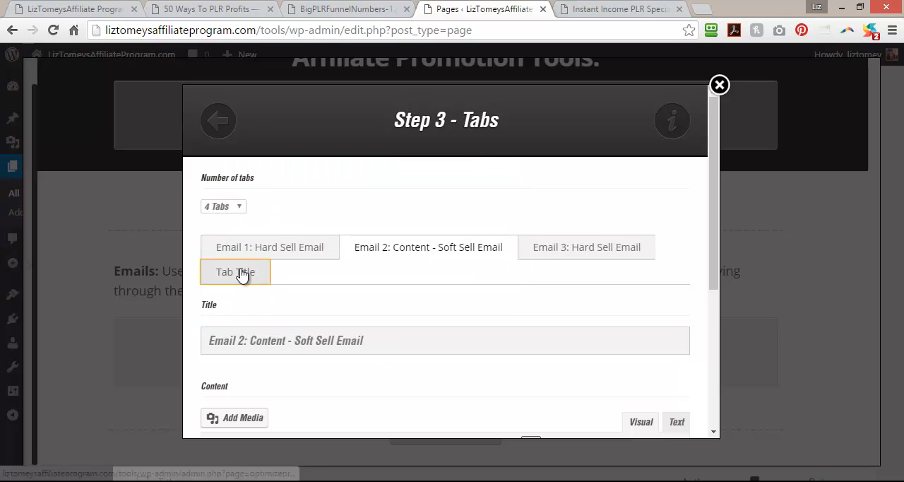
{"action": "left_click", "coordinate": [243, 272]}
{"action": "left_click_drag", "start_coordinate": [254, 340], "coordinate": [164, 339]}
{"action": "key", "text": "ctrl+v"}
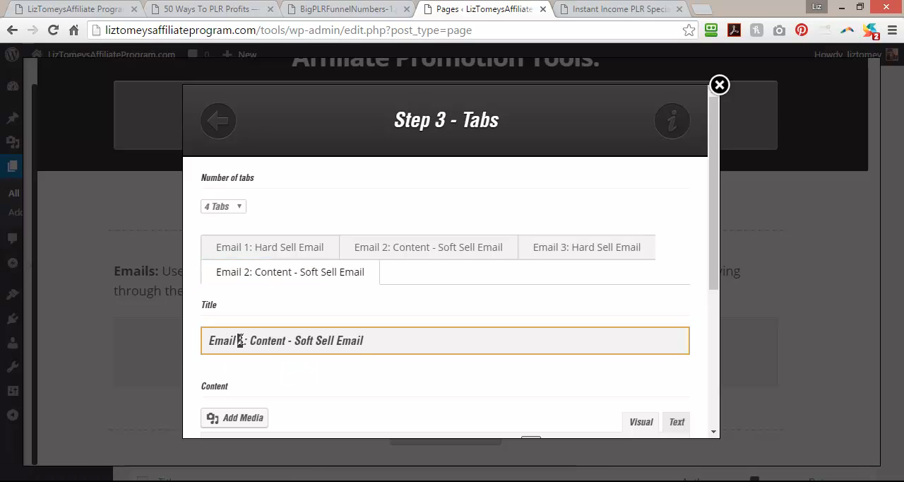
{"action": "left_click_drag", "start_coordinate": [712, 281], "coordinate": [706, 417]}
{"action": "left_click", "coordinate": [529, 404]}
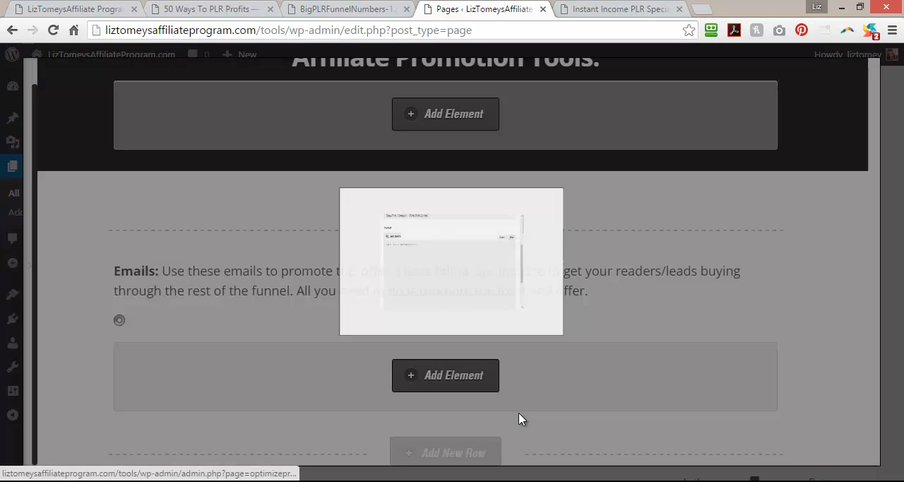
Insert a Vertical Spacing element with a height of 20 px below the email tabs.
{"action": "scroll", "coordinate": [56, 316], "scroll_direction": "down", "scroll_amount": 1}
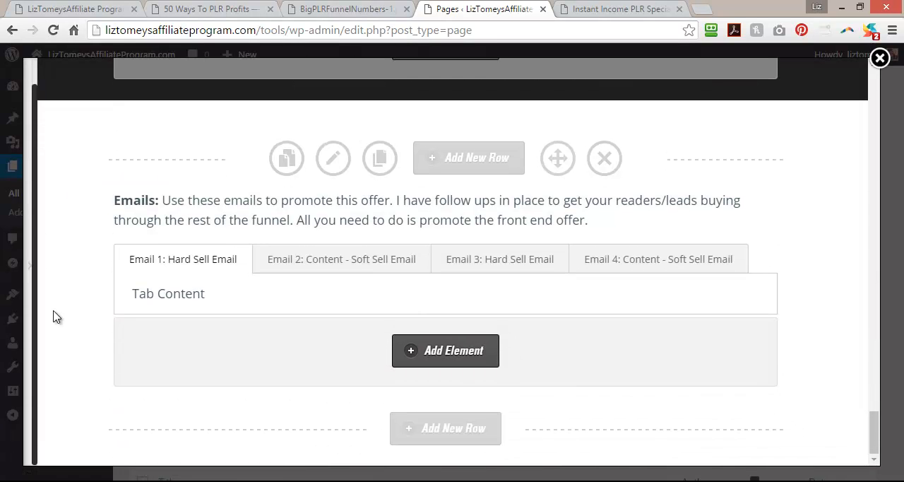
{"action": "left_click", "coordinate": [443, 359]}
{"action": "left_click_drag", "start_coordinate": [228, 195], "coordinate": [177, 189]}
{"action": "type", "text": "spa"}
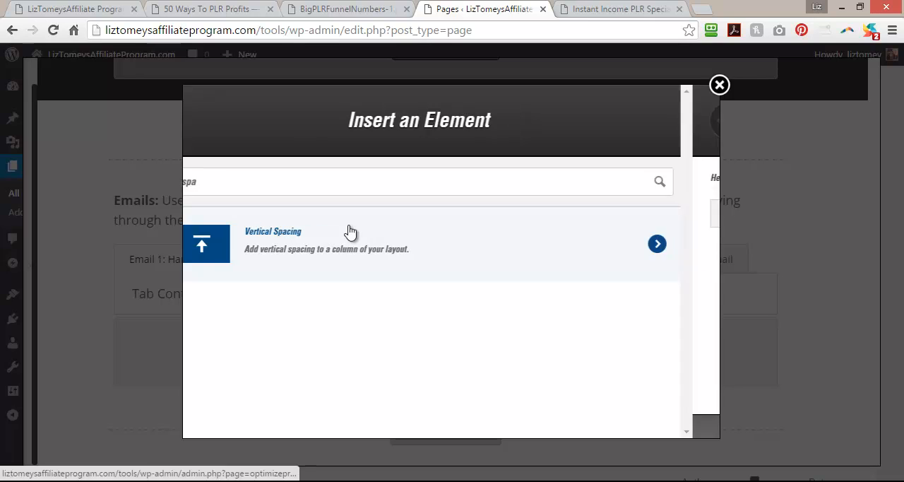
{"action": "left_click", "coordinate": [348, 233]}
{"action": "left_click", "coordinate": [294, 208]}
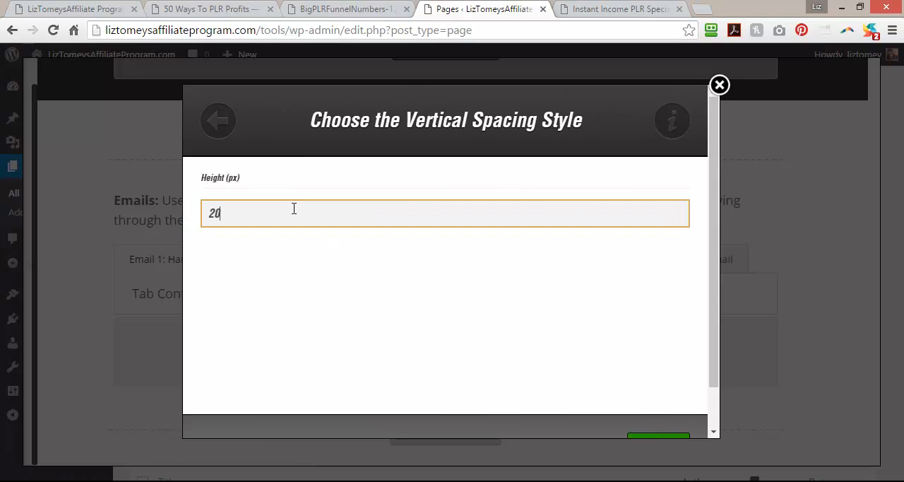
{"action": "left_click_drag", "start_coordinate": [713, 269], "coordinate": [716, 387]}
{"action": "left_click", "coordinate": [650, 405]}
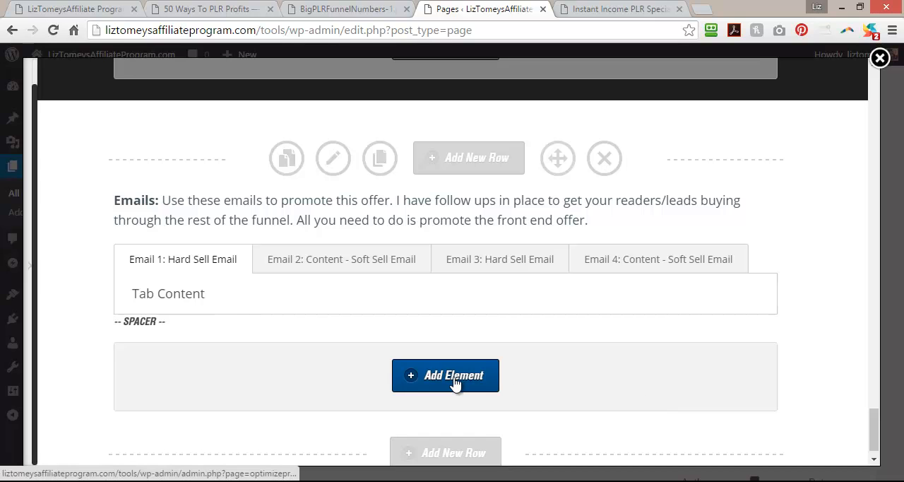
{"action": "left_click", "coordinate": [454, 380]}
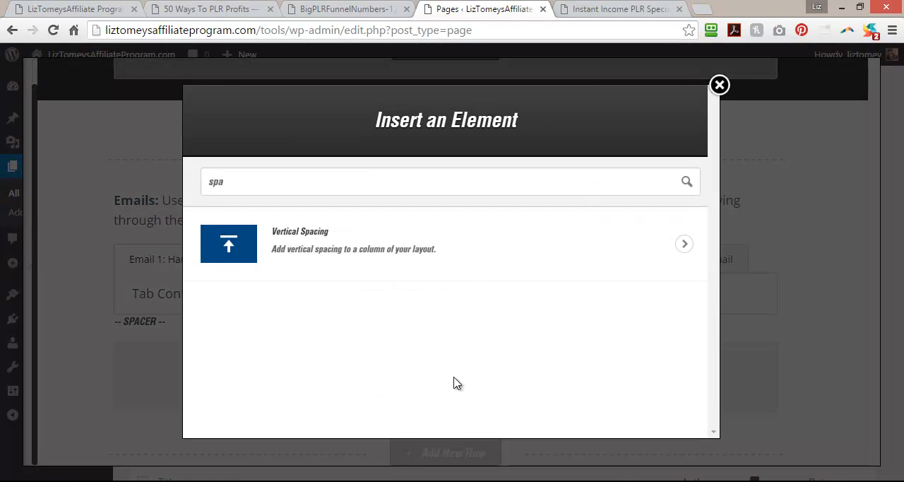
{"action": "left_click", "coordinate": [720, 85]}
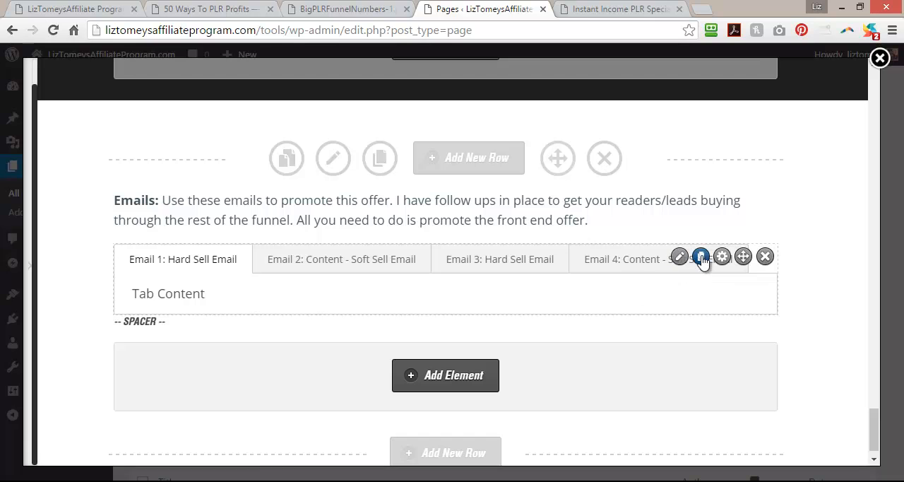
Duplicate the Emails text block and the email tabs, and move both copies below the spacer.
{"action": "left_click", "coordinate": [700, 203]}
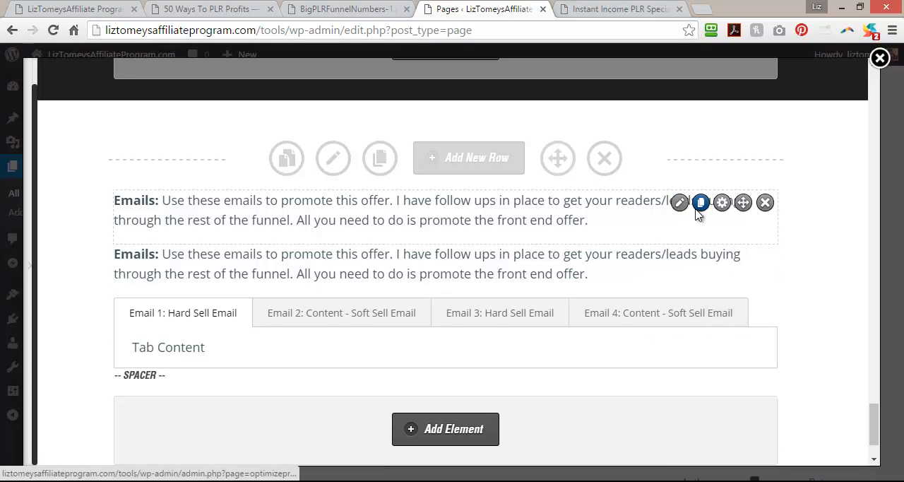
{"action": "mouse_move", "coordinate": [744, 256]}
{"action": "left_mouse_down"}
{"action": "mouse_move", "coordinate": [731, 377]}
{"action": "mouse_move", "coordinate": [735, 361]}
{"action": "left_mouse_up"}
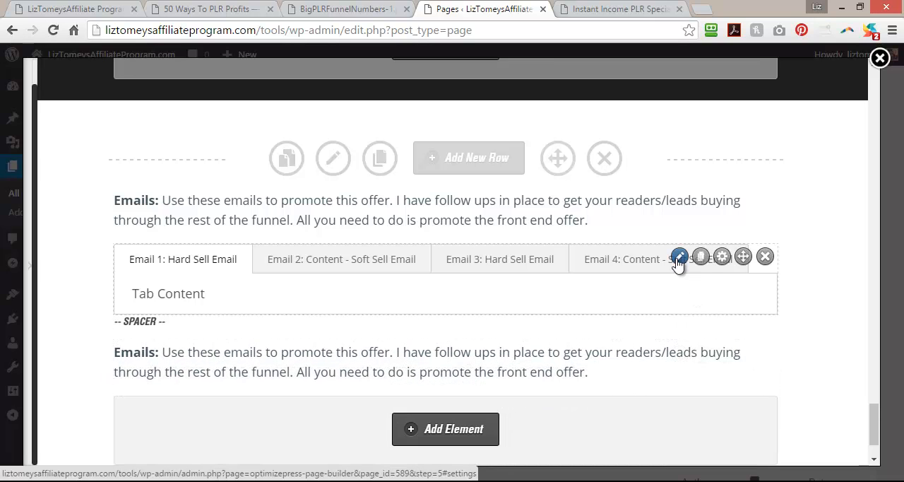
{"action": "left_click", "coordinate": [701, 258]}
{"action": "left_click_drag", "start_coordinate": [743, 326], "coordinate": [735, 409]}
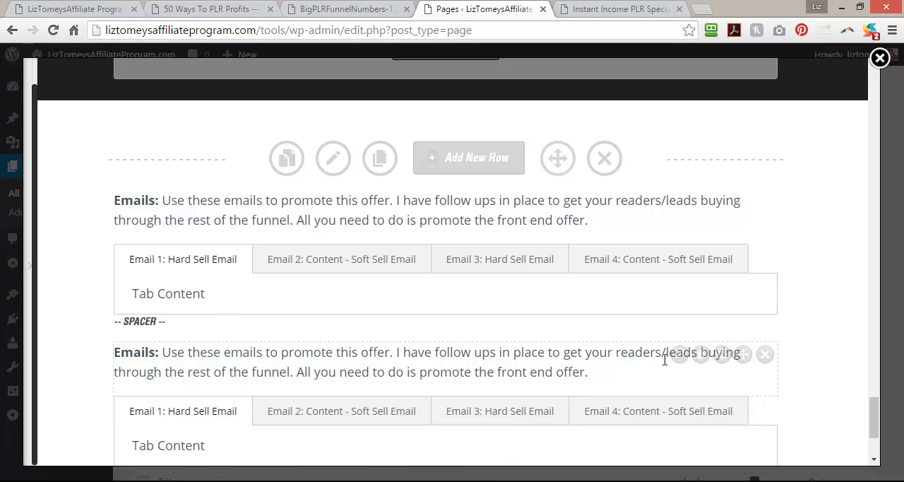
Open the duplicated Emails text block for editing and copy the "Content:" intro paragraph from the 50 Ways To PLR Profits page.
{"action": "left_click", "coordinate": [676, 356]}
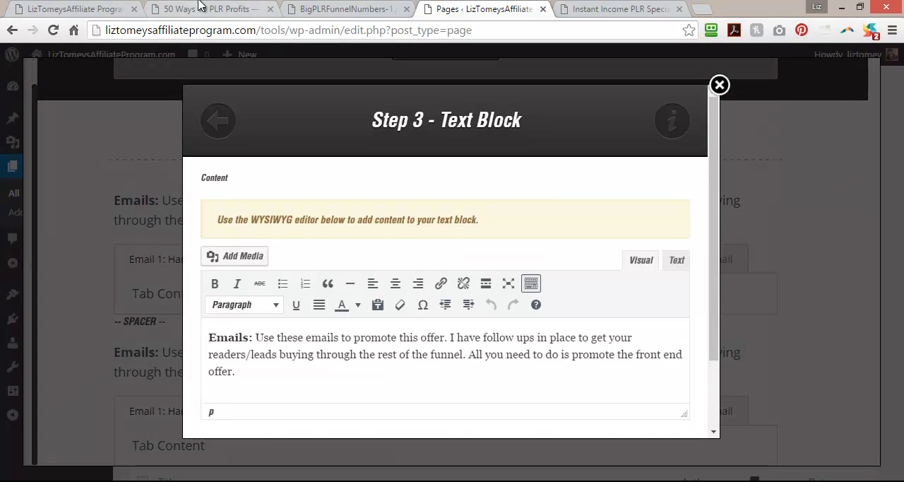
{"action": "left_click", "coordinate": [200, 8]}
{"action": "scroll", "coordinate": [137, 386], "scroll_direction": "down", "scroll_amount": 5}
{"action": "scroll", "coordinate": [138, 382], "scroll_direction": "down", "scroll_amount": 1}
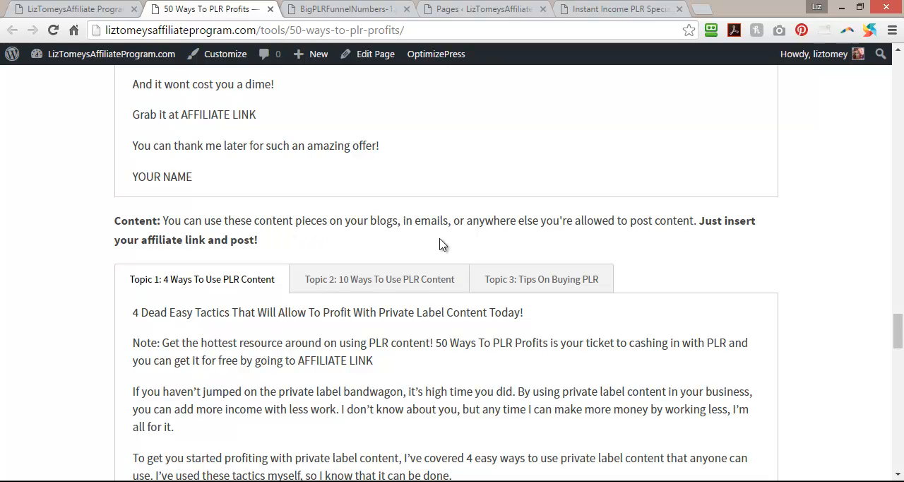
{"action": "left_click_drag", "start_coordinate": [263, 240], "coordinate": [133, 79]}
{"action": "right_click", "coordinate": [134, 225]}
{"action": "left_click", "coordinate": [81, 237]}
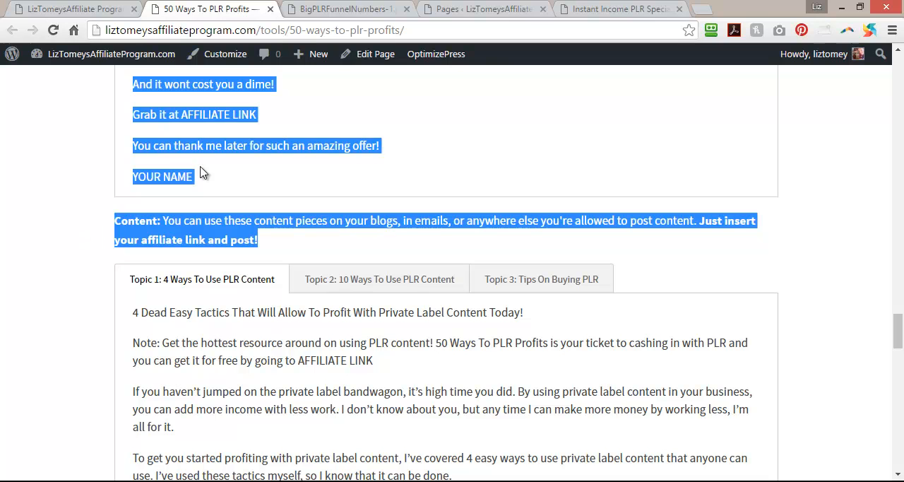
{"action": "left_click", "coordinate": [214, 162]}
{"action": "left_click_drag", "start_coordinate": [117, 216], "coordinate": [273, 238]}
{"action": "right_click", "coordinate": [226, 236]}
{"action": "left_click", "coordinate": [244, 243]}
Replace the duplicated Emails text with the copied "Content:" paragraph and apply it to the page.
{"action": "left_click", "coordinate": [500, 6]}
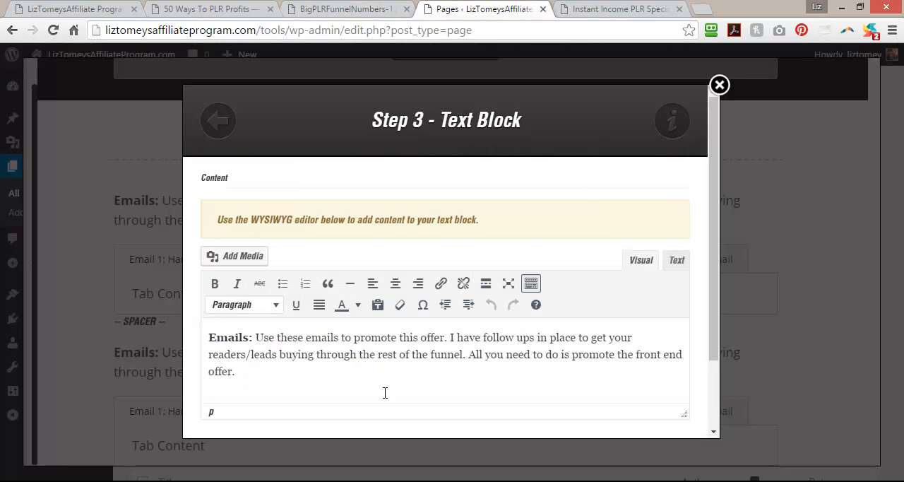
{"action": "left_click_drag", "start_coordinate": [254, 379], "coordinate": [186, 333]}
{"action": "key", "text": "ctrl+v"}
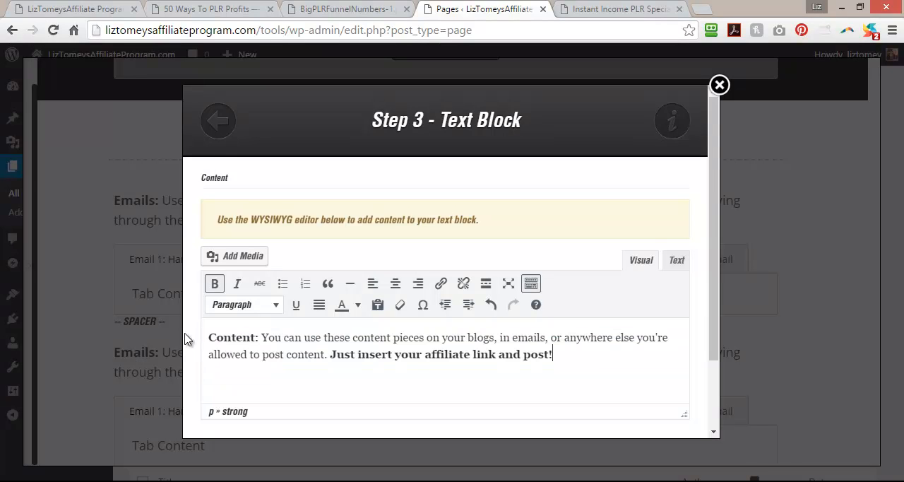
{"action": "scroll", "coordinate": [708, 310], "scroll_direction": "down", "scroll_amount": 2}
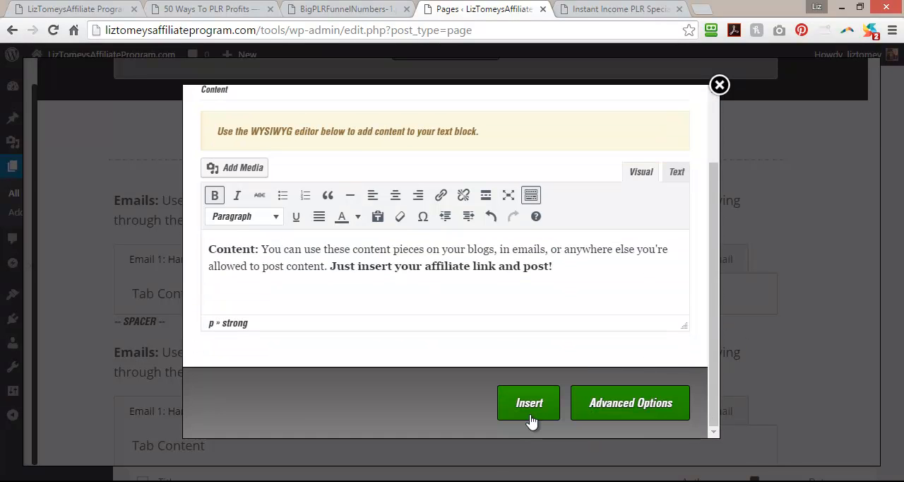
{"action": "left_click", "coordinate": [530, 359]}
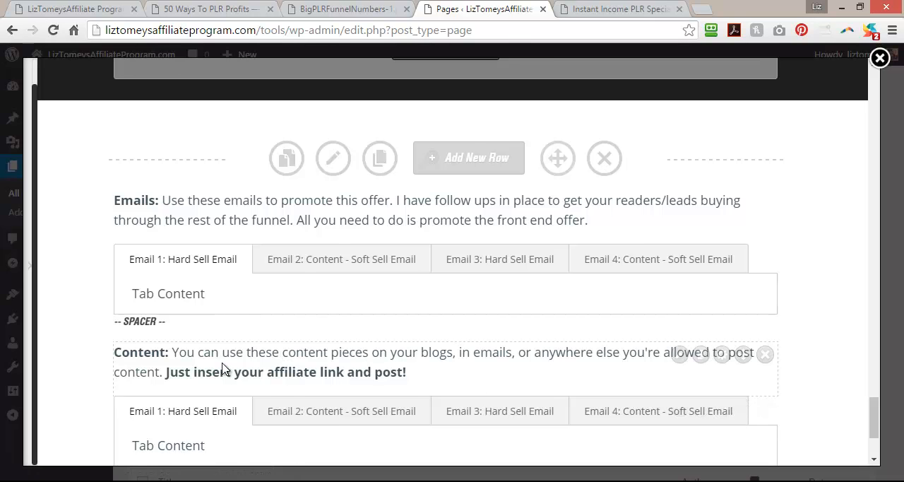
Open the duplicated tabs element below the Content text and title its first tab "Content 1".
{"action": "scroll", "coordinate": [222, 368], "scroll_direction": "down", "scroll_amount": 2}
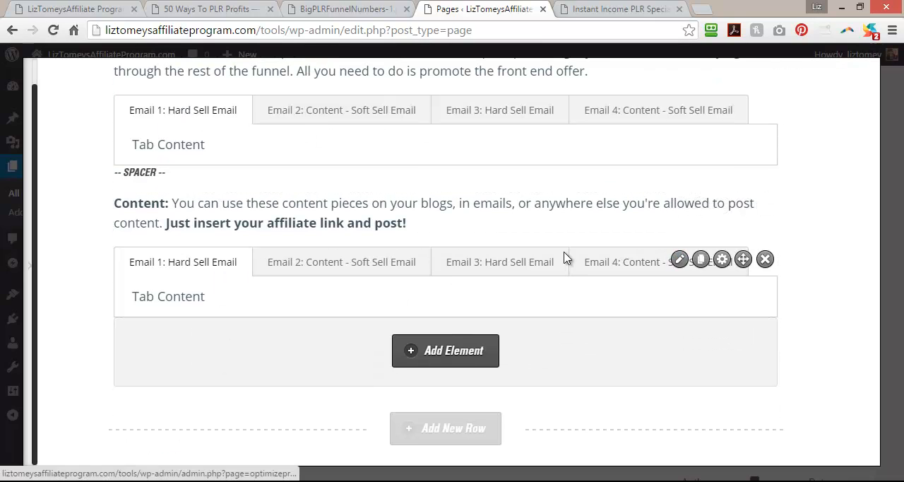
{"action": "left_click", "coordinate": [679, 259]}
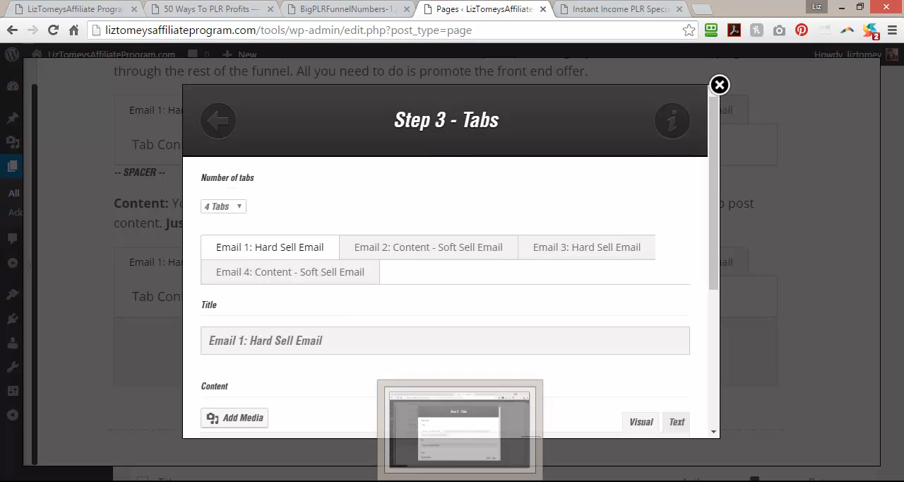
{"action": "left_click", "coordinate": [336, 343]}
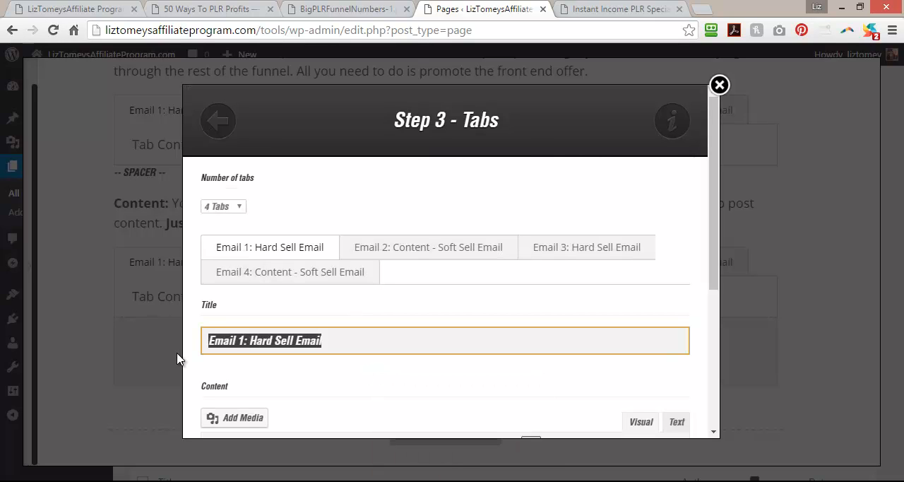
{"action": "type", "text": "Conten"}
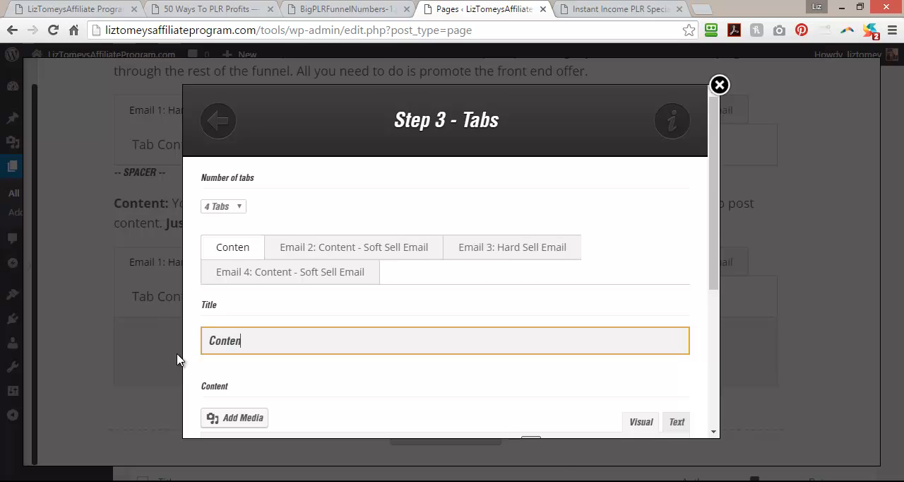
{"action": "type", "text": "t 1"}
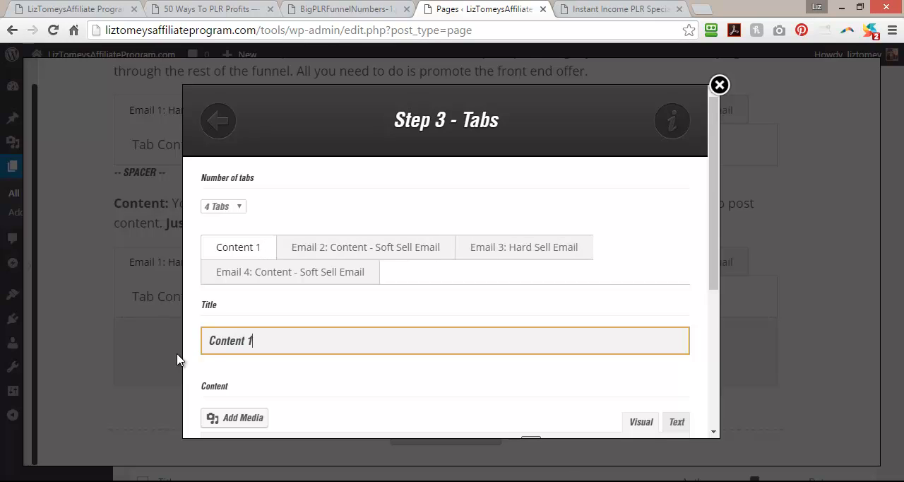
Copy the first tab's title to the second tab and renumber it as "Content 2".
{"action": "left_click_drag", "start_coordinate": [260, 340], "coordinate": [192, 344]}
{"action": "right_click", "coordinate": [231, 350]}
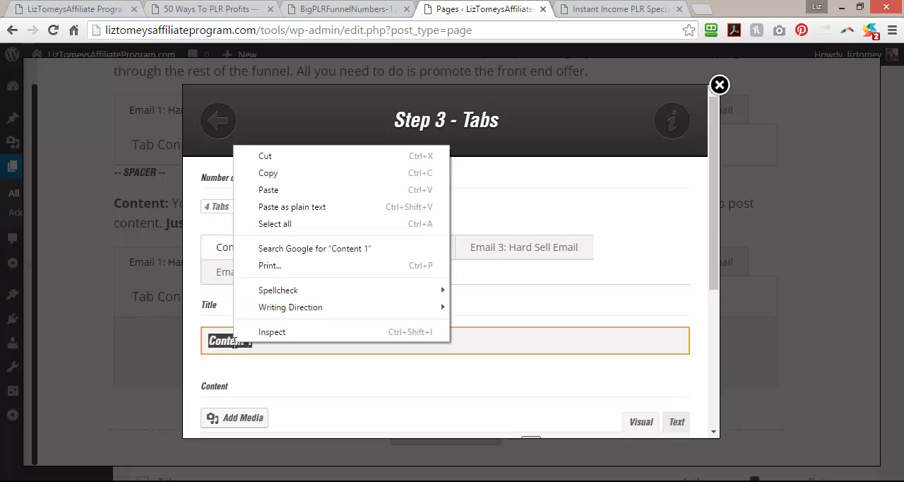
{"action": "left_click", "coordinate": [286, 172]}
{"action": "left_click", "coordinate": [319, 247]}
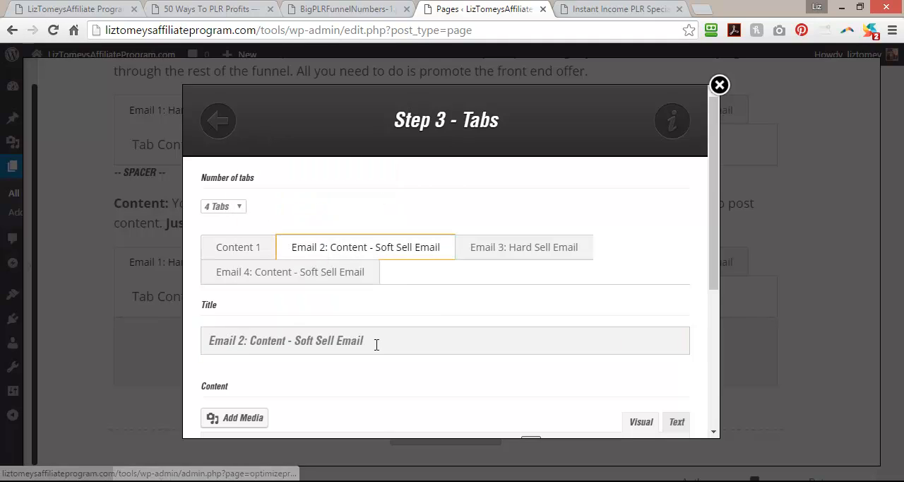
{"action": "left_click_drag", "start_coordinate": [374, 341], "coordinate": [120, 327]}
{"action": "key", "text": "ctrl+v"}
{"action": "scroll", "coordinate": [335, 350], "scroll_direction": "down", "scroll_amount": 3}
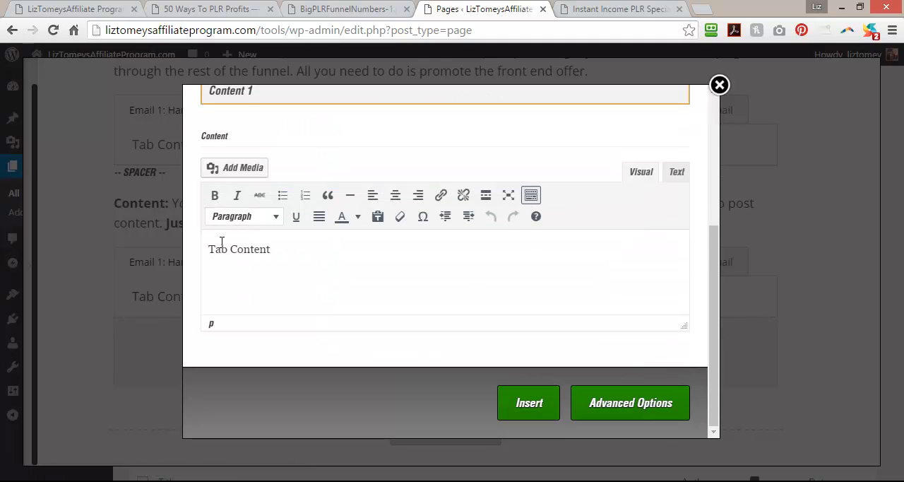
{"action": "scroll", "coordinate": [318, 286], "scroll_direction": "up", "scroll_amount": 5}
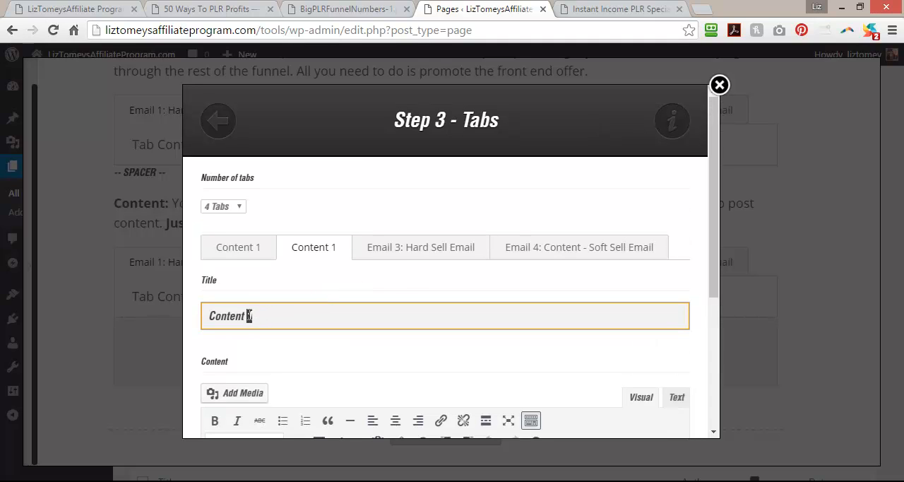
Title the third tab of the duplicated tabs element "Content 3".
{"action": "left_click", "coordinate": [427, 251]}
{"action": "left_click_drag", "start_coordinate": [365, 313], "coordinate": [195, 322]}
{"action": "type", "text": "Content 3"}
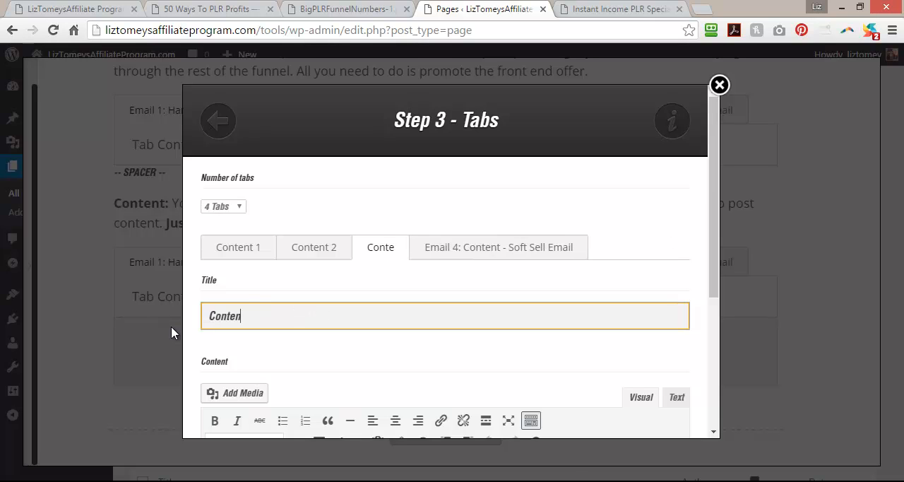
Title the fourth tab "Content 4" and apply the edited tabs element to the page.
{"action": "left_click", "coordinate": [538, 254]}
{"action": "left_click_drag", "start_coordinate": [364, 316], "coordinate": [196, 320]}
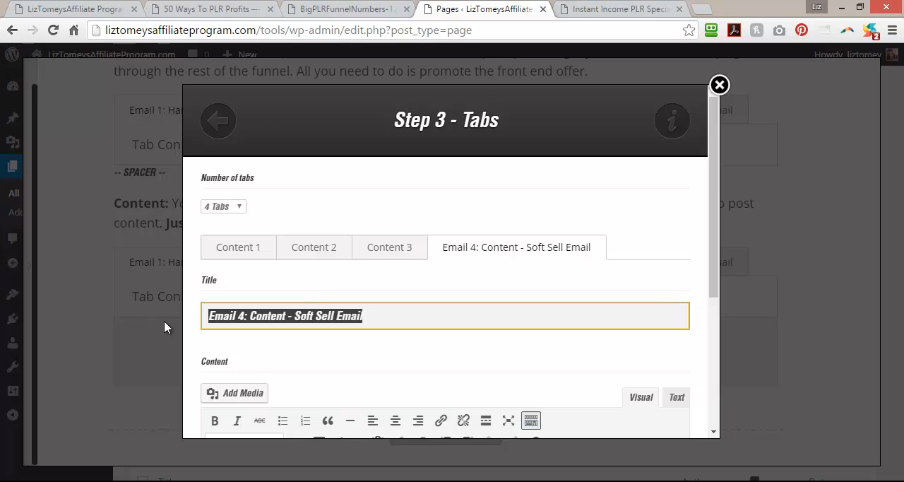
{"action": "type", "text": "Content 4"}
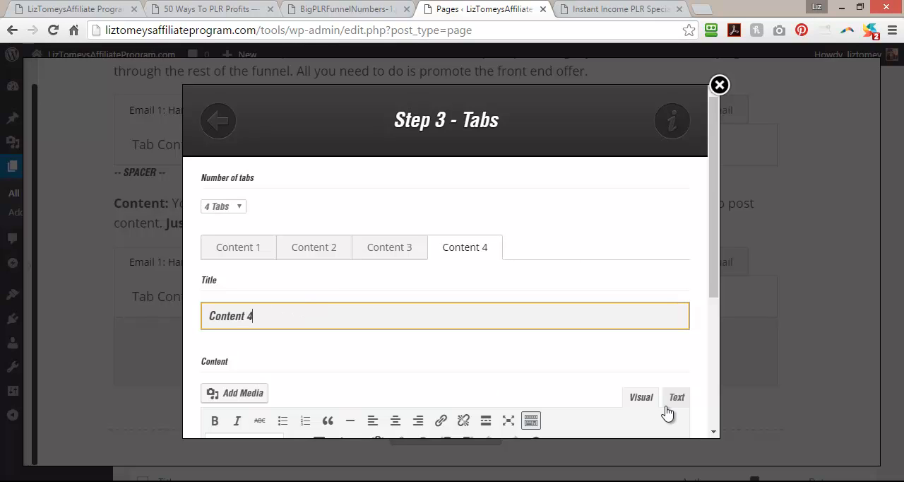
{"action": "left_click_drag", "start_coordinate": [713, 275], "coordinate": [713, 381]}
{"action": "left_click", "coordinate": [526, 395]}
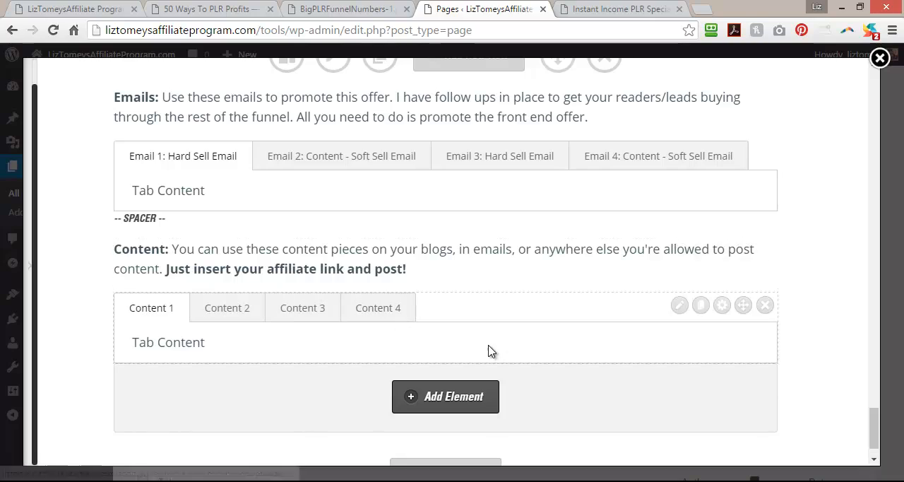
Copy the "Images:" intro paragraph from the 50 Ways To PLR Profits page.
{"action": "left_click", "coordinate": [212, 9]}
{"action": "scroll", "coordinate": [80, 337], "scroll_direction": "down", "scroll_amount": 10}
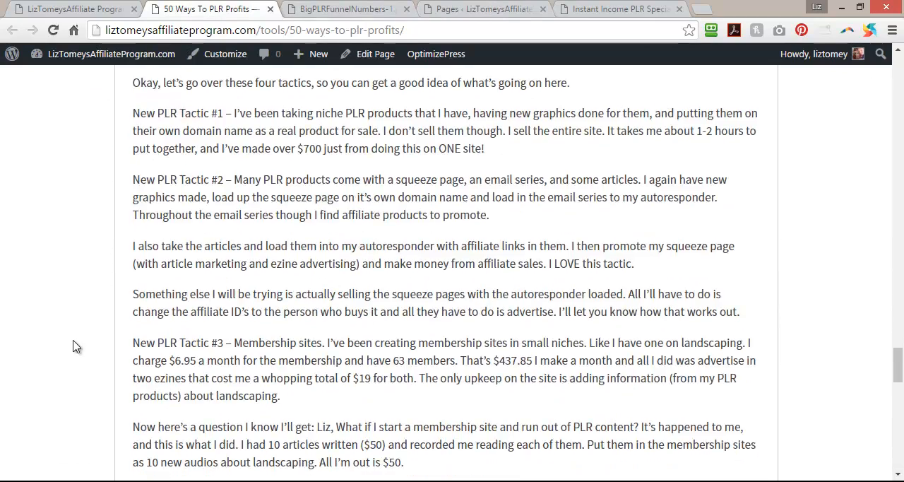
{"action": "scroll", "coordinate": [76, 351], "scroll_direction": "down", "scroll_amount": 2}
{"action": "left_click_drag", "start_coordinate": [114, 221], "coordinate": [302, 221]}
{"action": "left_click_drag", "start_coordinate": [379, 240], "coordinate": [96, 219]}
{"action": "right_click", "coordinate": [115, 223]}
{"action": "left_click", "coordinate": [136, 235]}
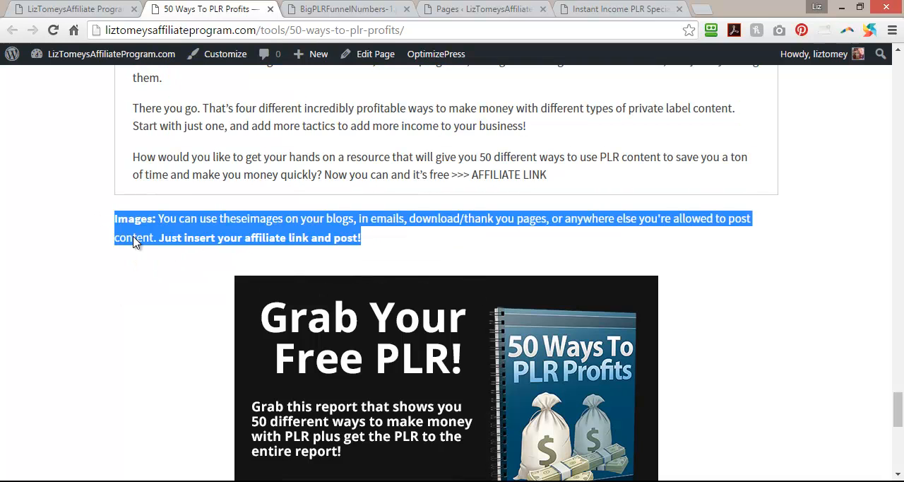
Return to the page editor, duplicate the spacer and move the copy below the Content tabs.
{"action": "left_click", "coordinate": [418, 8]}
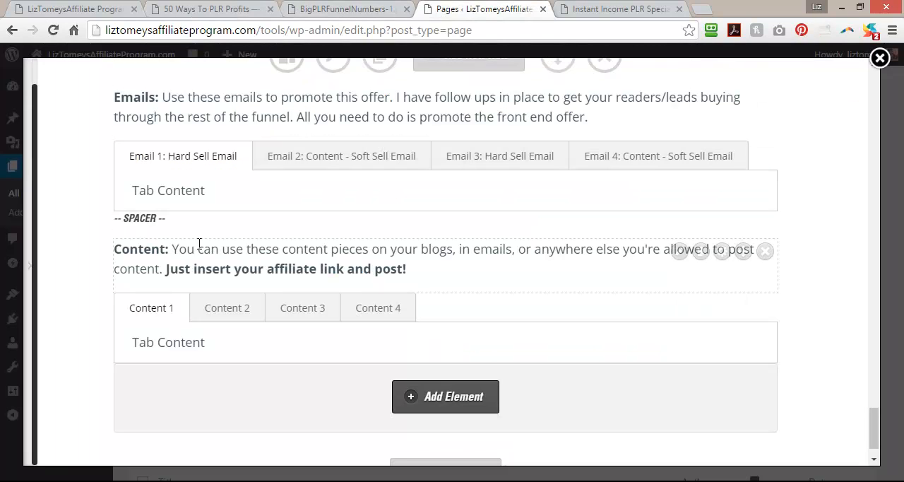
{"action": "left_click", "coordinate": [699, 223]}
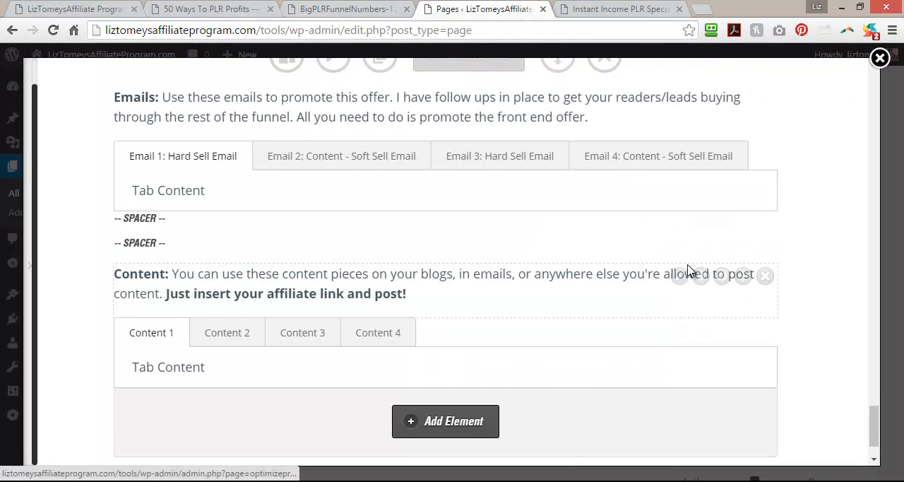
{"action": "left_click_drag", "start_coordinate": [743, 252], "coordinate": [742, 388]}
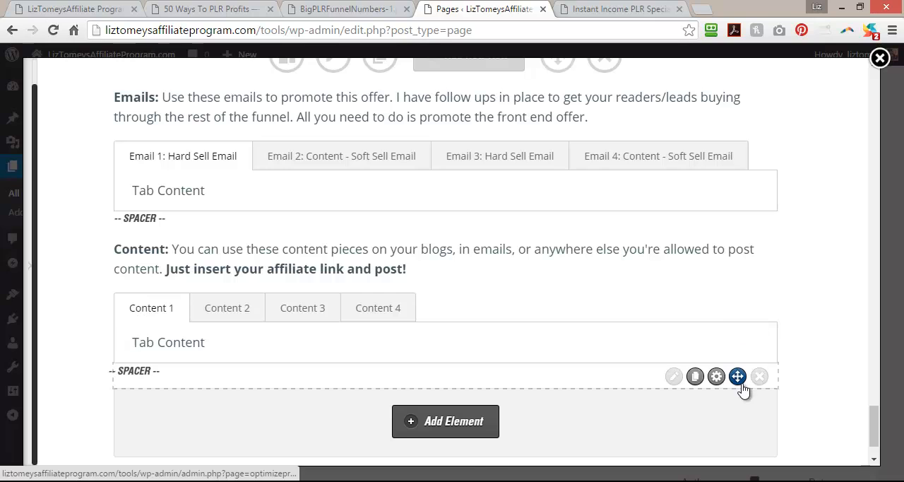
Duplicate the "Content:" intro paragraph and move the copy below the last spacer.
{"action": "left_click", "coordinate": [700, 252]}
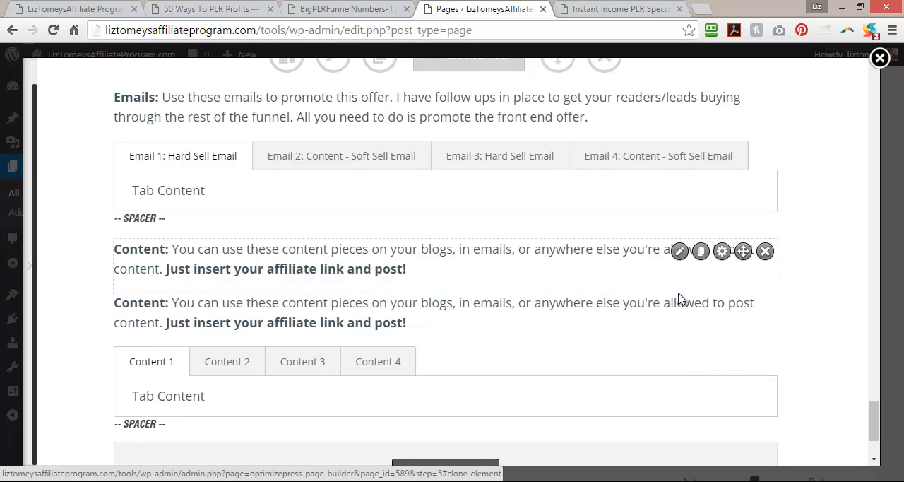
{"action": "scroll", "coordinate": [659, 400], "scroll_direction": "down", "scroll_amount": 3}
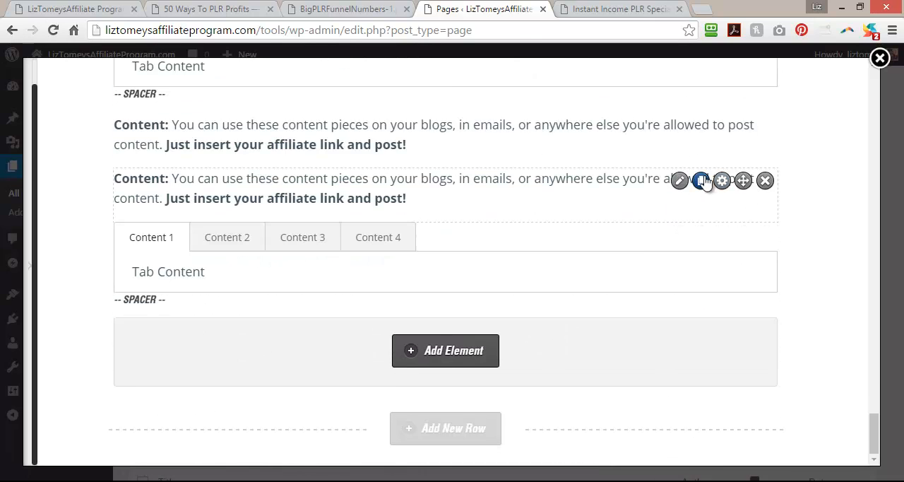
{"action": "mouse_move", "coordinate": [741, 179]}
{"action": "left_mouse_down"}
{"action": "mouse_move", "coordinate": [727, 276]}
{"action": "mouse_move", "coordinate": [732, 333]}
{"action": "left_mouse_up"}
Replace the copy's text with the copied "Images:" paragraph, correct the spacing in "these images" and apply the change.
{"action": "left_click", "coordinate": [678, 332]}
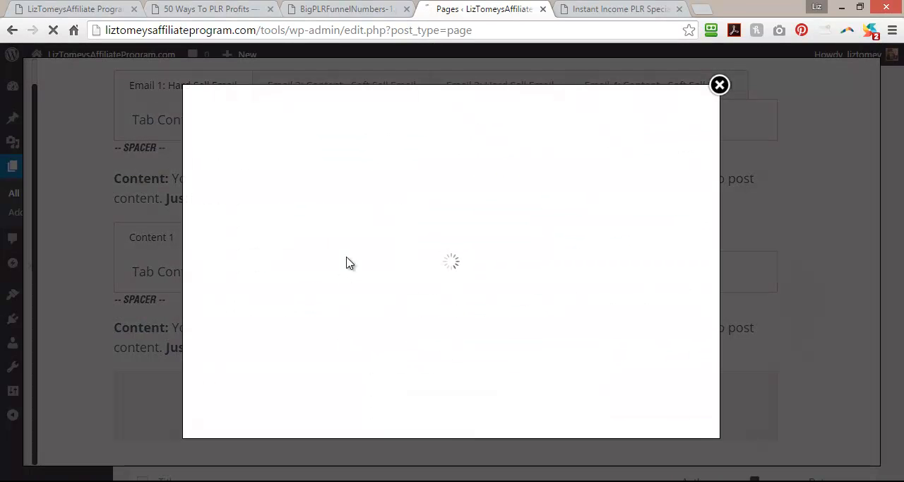
{"action": "left_click_drag", "start_coordinate": [558, 353], "coordinate": [199, 322]}
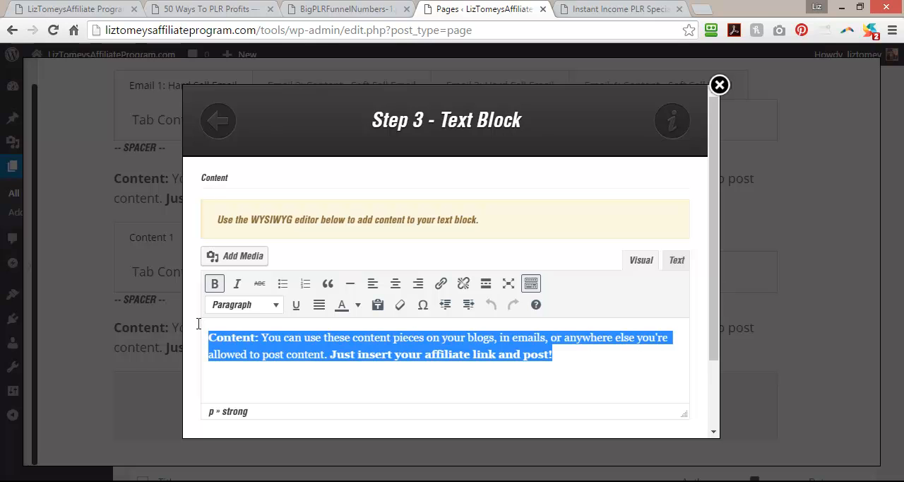
{"action": "key", "text": "ctrl+v"}
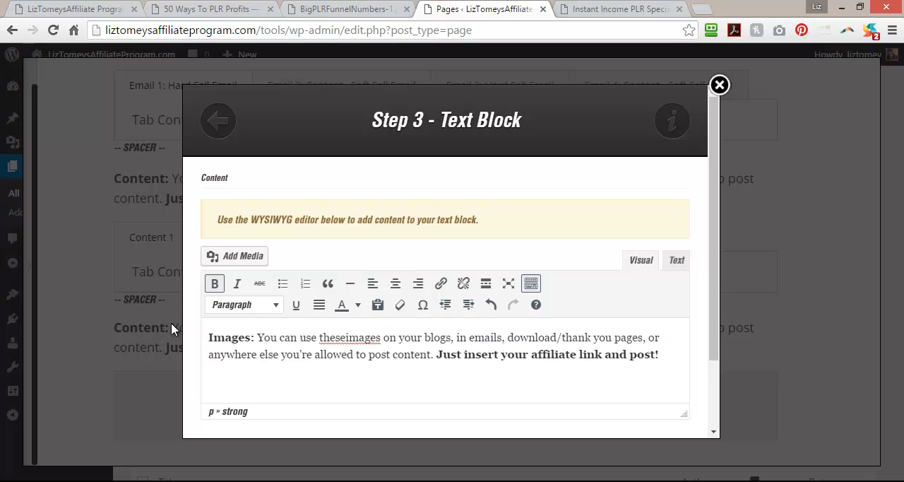
{"action": "left_click", "coordinate": [346, 337]}
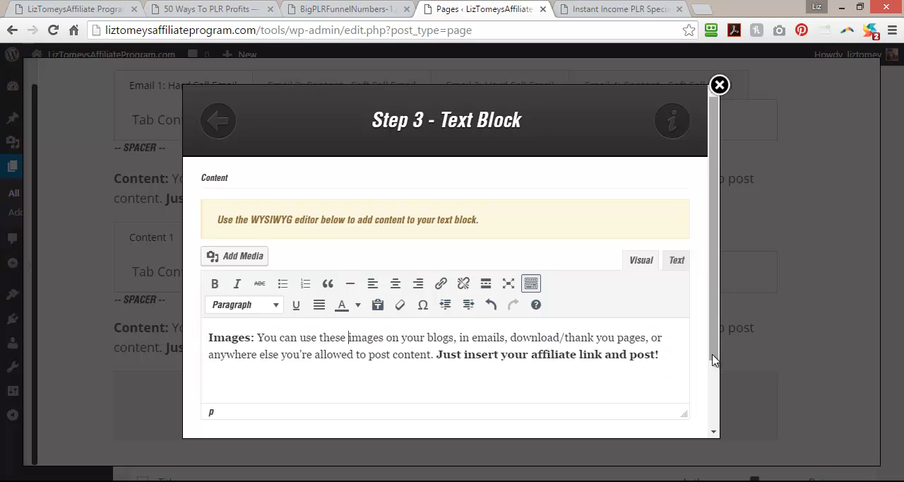
{"action": "scroll", "coordinate": [715, 258], "scroll_direction": "down", "scroll_amount": 2}
{"action": "left_click", "coordinate": [511, 413]}
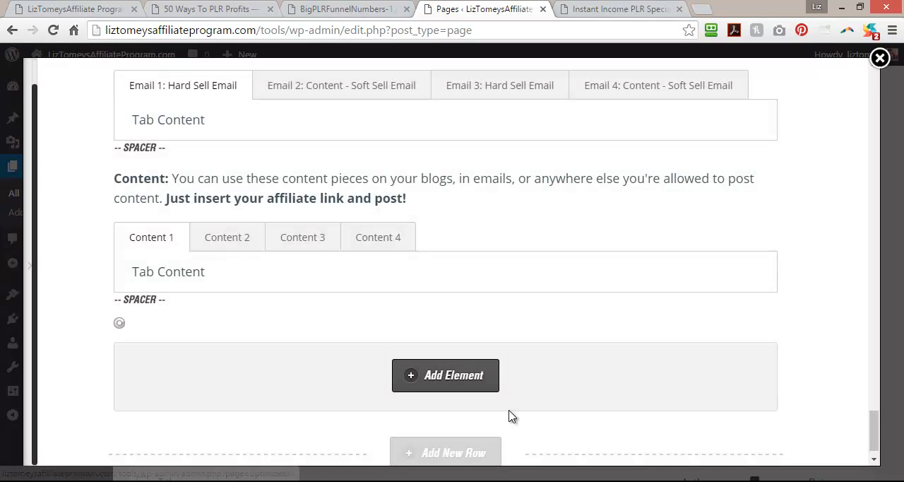
{"action": "scroll", "coordinate": [511, 415], "scroll_direction": "down", "scroll_amount": 1}
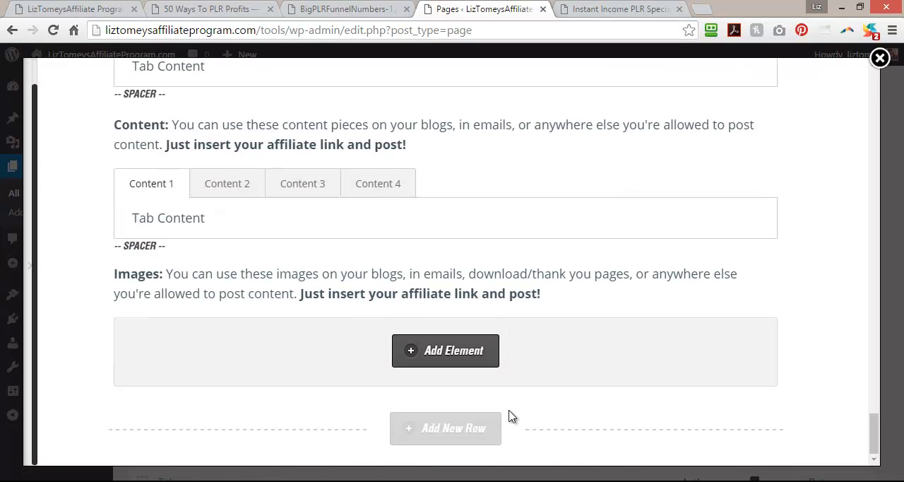
Find the Affiliate Page Snippets element with "aff" and open the media library to choose its image.
{"action": "left_click", "coordinate": [445, 351]}
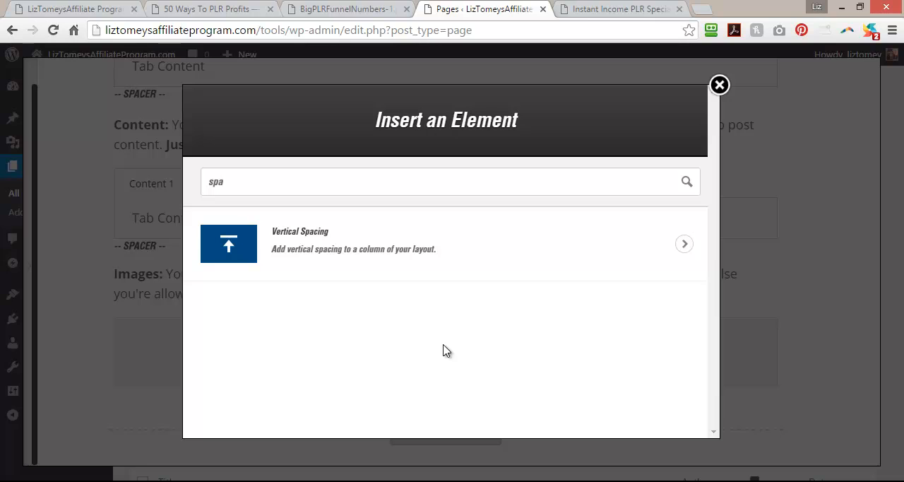
{"action": "key", "text": "Escape"}
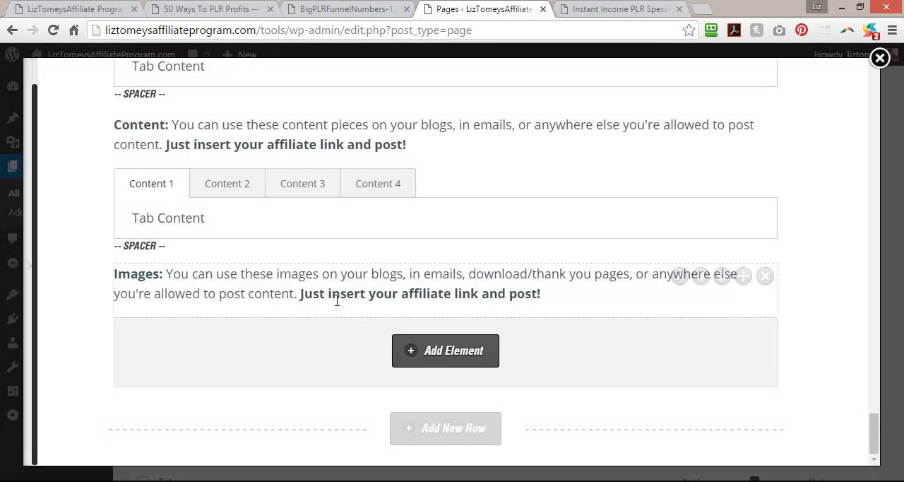
{"action": "left_click", "coordinate": [473, 364]}
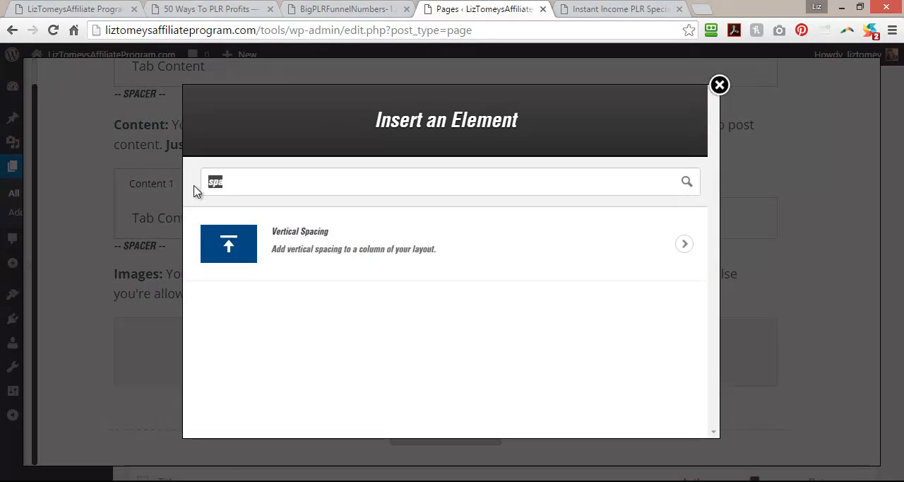
{"action": "type", "text": "aff"}
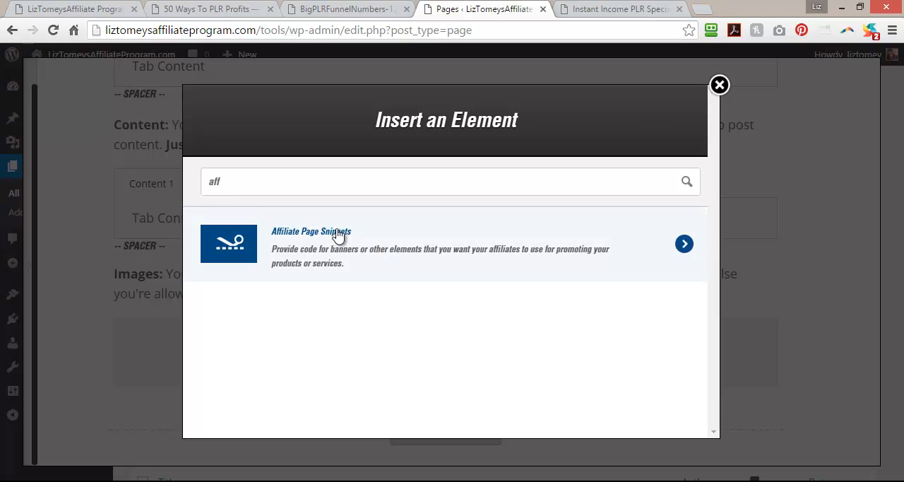
{"action": "left_click", "coordinate": [385, 258]}
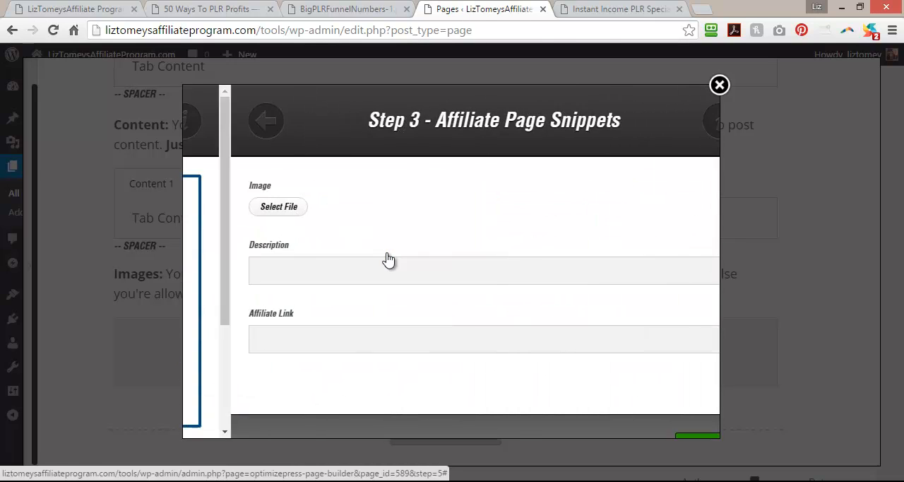
{"action": "left_click", "coordinate": [228, 205]}
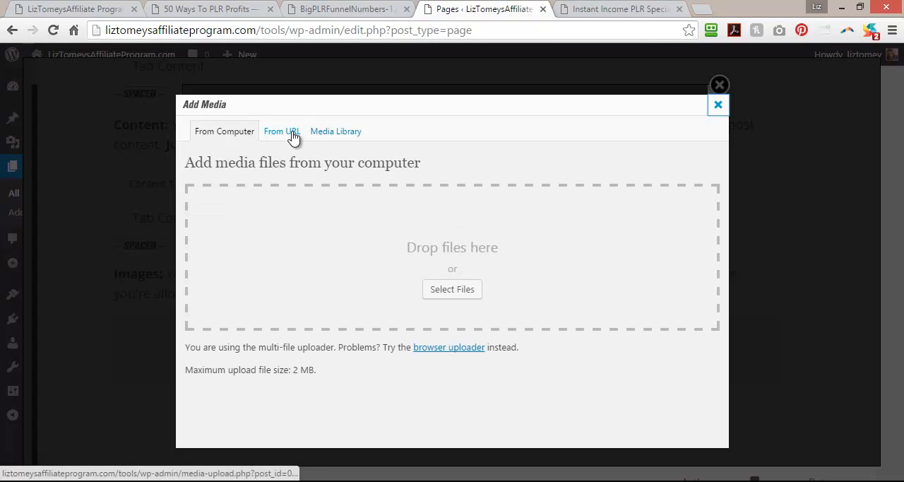
{"action": "left_click", "coordinate": [321, 132]}
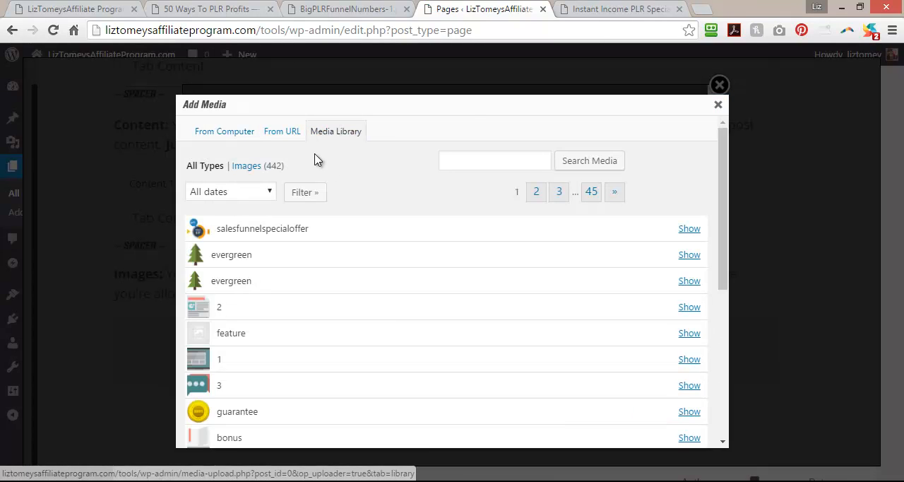
Examine the thank you page ad and its snippet code on the 50 Ways To PLR Profits page.
{"action": "left_click", "coordinate": [187, 8]}
{"action": "left_click", "coordinate": [167, 330]}
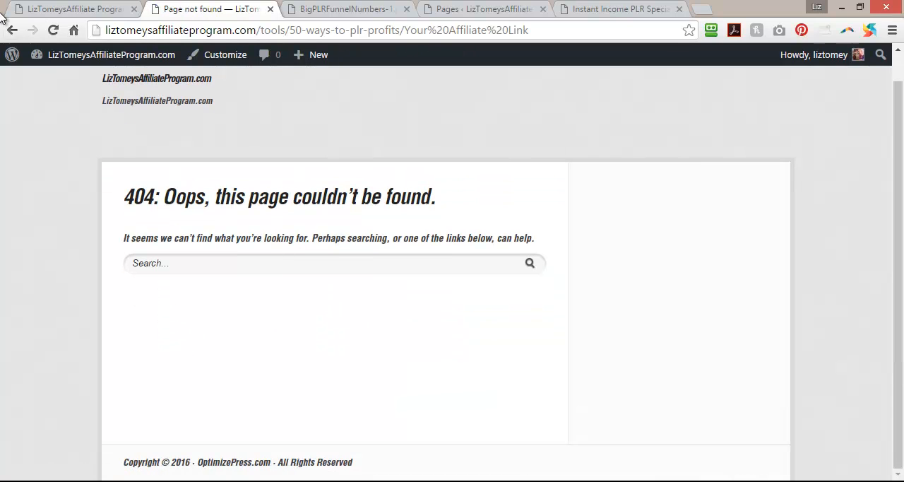
{"action": "left_click", "coordinate": [15, 32]}
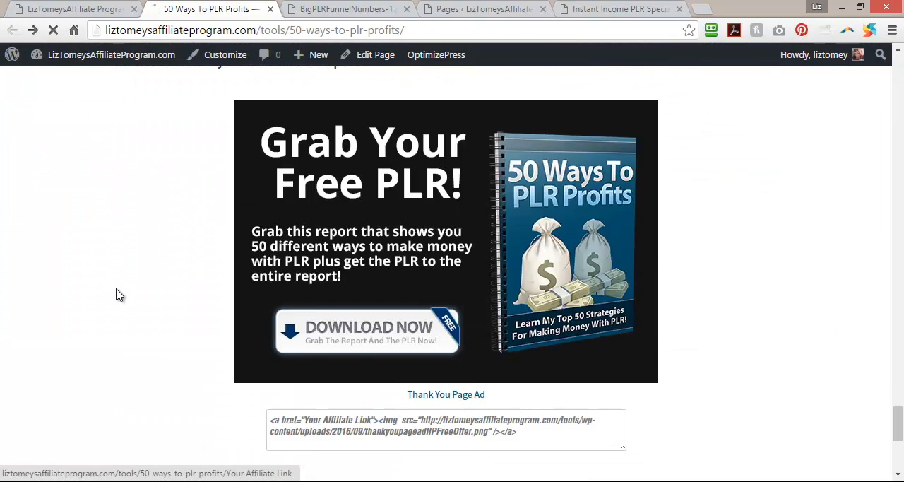
{"action": "scroll", "coordinate": [130, 283], "scroll_direction": "up", "scroll_amount": 1}
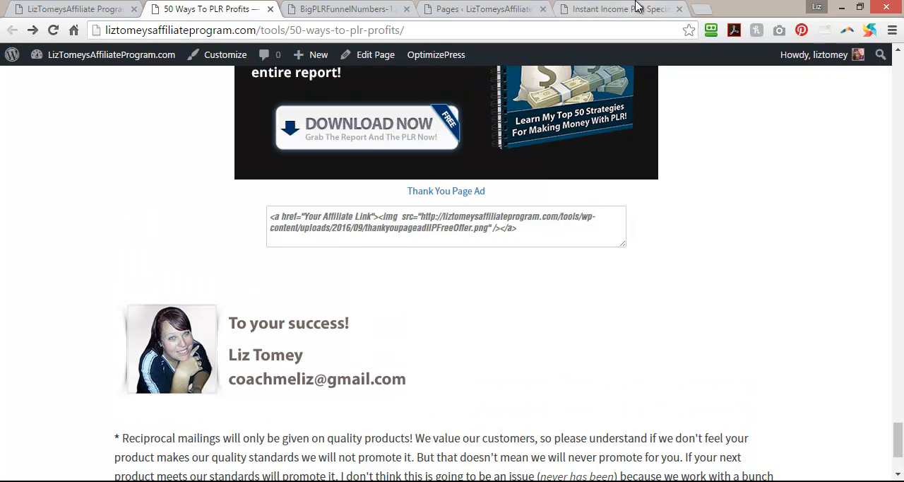
Back in the media library, search for "thankyou" and insert the full-size thankyoupageadIIPFreeOffer image into the snippet.
{"action": "left_click", "coordinate": [456, 8]}
{"action": "left_click", "coordinate": [507, 161]}
{"action": "type", "text": "thankyou"}
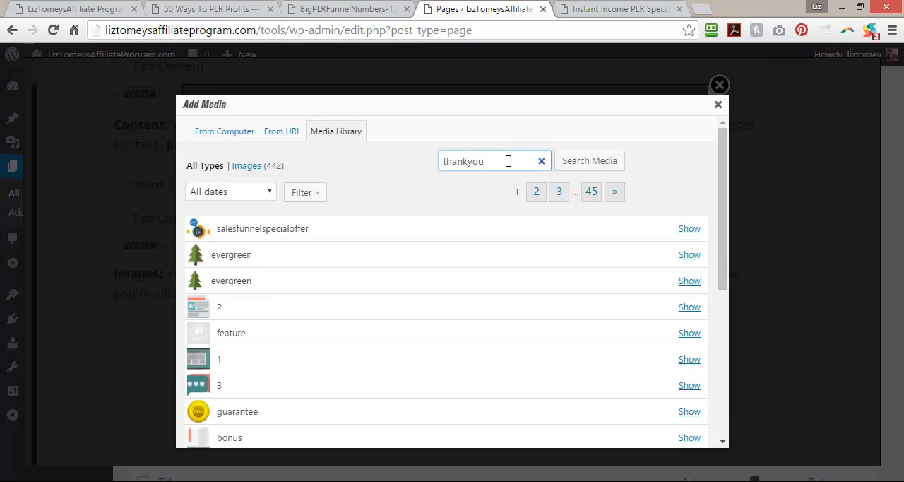
{"action": "left_click", "coordinate": [611, 162]}
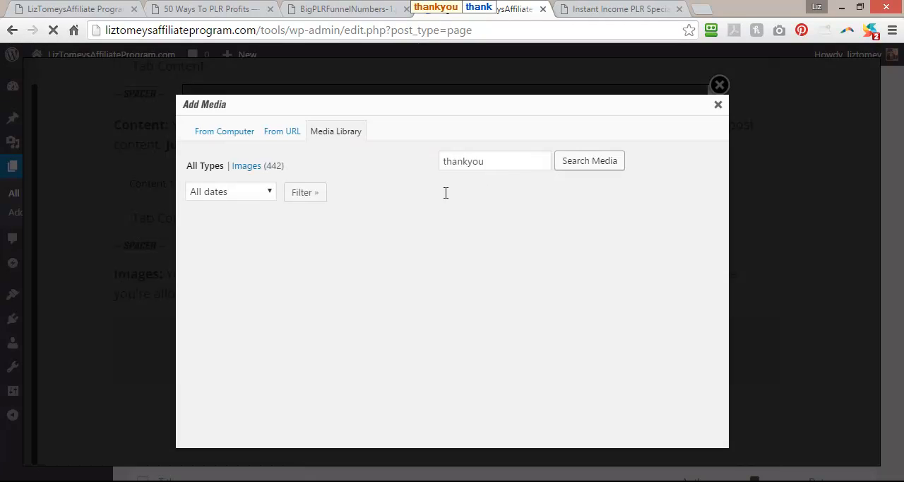
{"action": "left_click", "coordinate": [257, 296]}
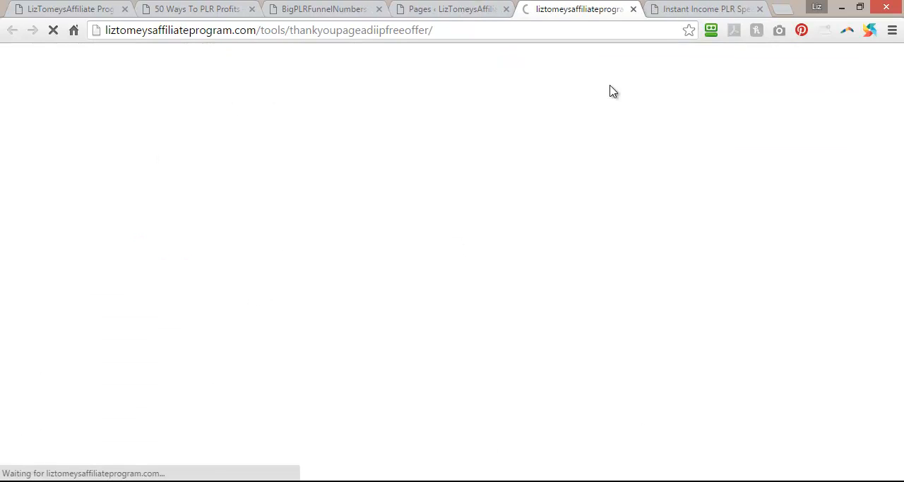
{"action": "left_click", "coordinate": [633, 9]}
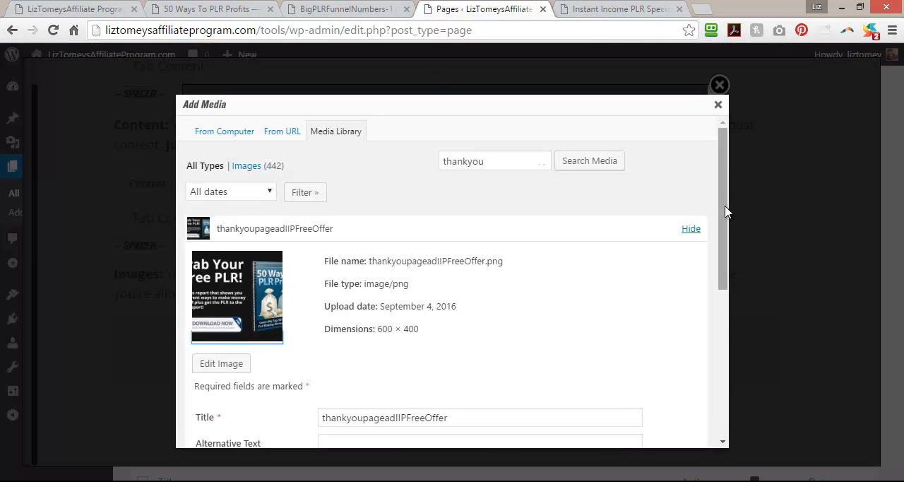
{"action": "left_click_drag", "start_coordinate": [727, 212], "coordinate": [733, 371]}
{"action": "left_click", "coordinate": [372, 421]}
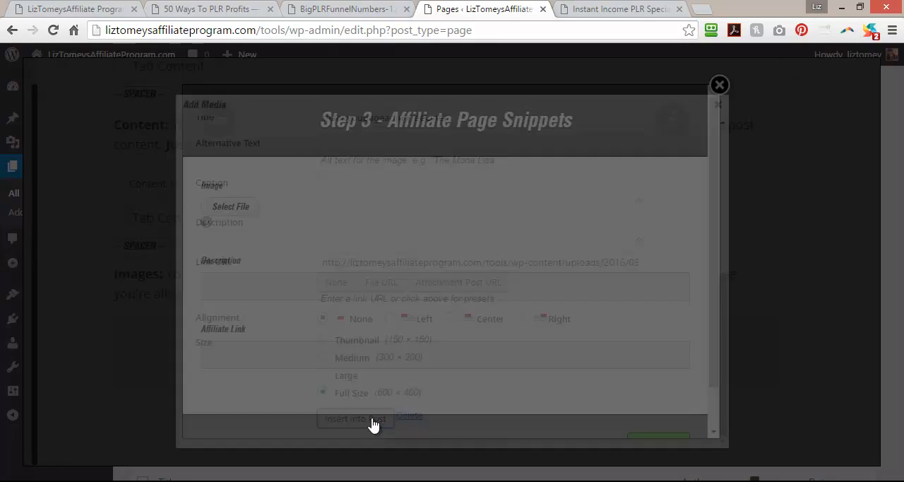
Set the snippet's affiliate link to "AFFILIATE LINK GOES HERE" and insert the element into the page.
{"action": "scroll", "coordinate": [628, 308], "scroll_direction": "down", "scroll_amount": 3}
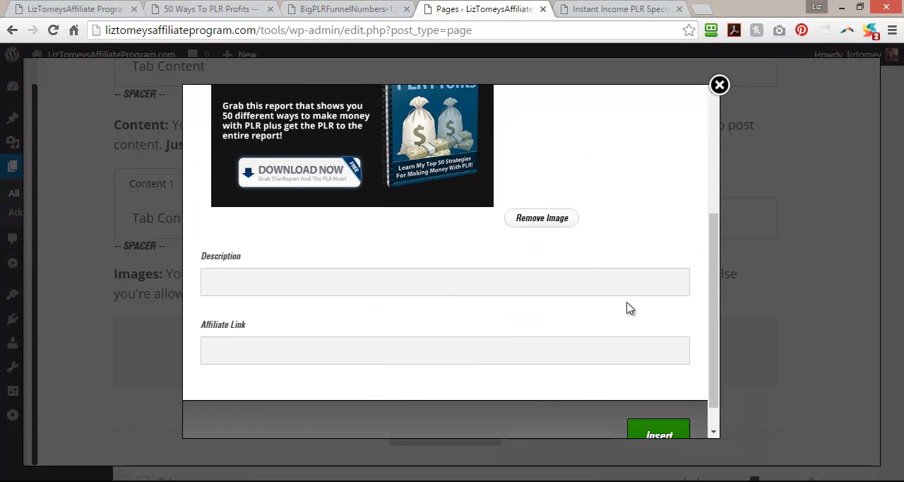
{"action": "left_click", "coordinate": [292, 356]}
{"action": "type", "text": "AFFILIATE LINK GOES HERE"}
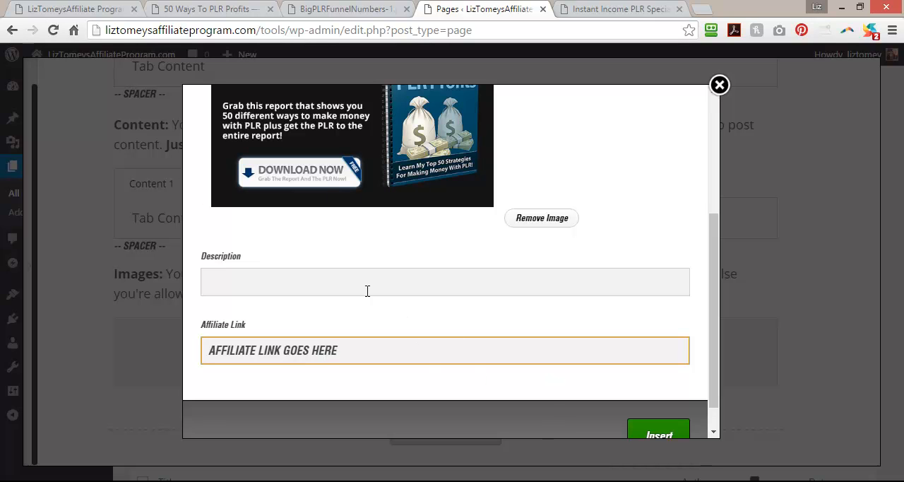
{"action": "left_click", "coordinate": [361, 279]}
{"action": "left_click", "coordinate": [666, 435]}
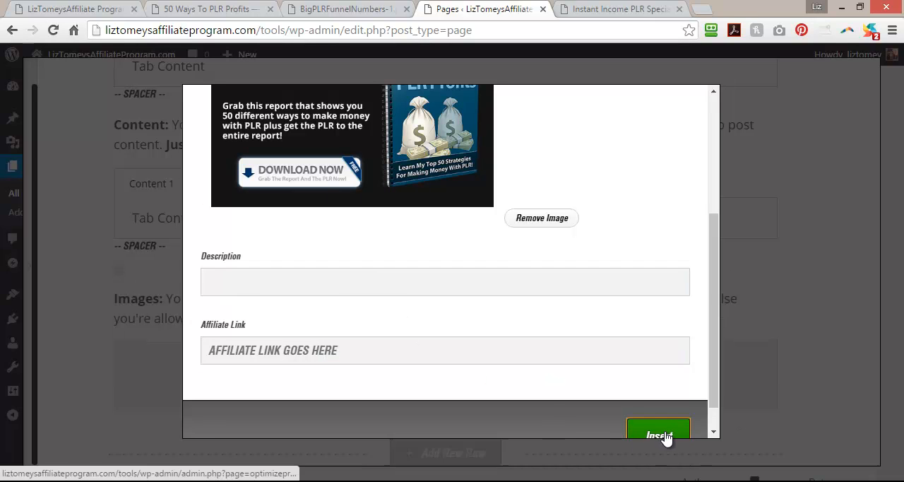
Move the "Images:" paragraph above the spacer and the affiliate snippet, directly below the Content tabs.
{"action": "scroll", "coordinate": [696, 413], "scroll_direction": "down", "scroll_amount": 4}
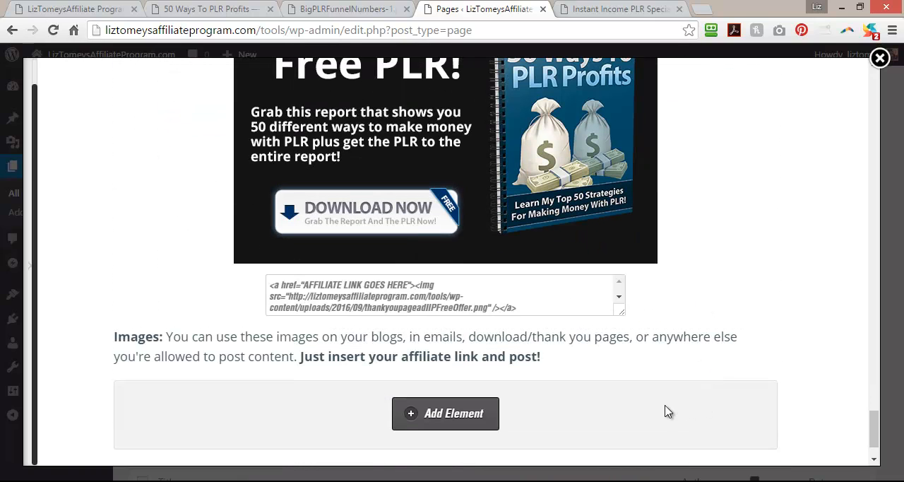
{"action": "left_click", "coordinate": [401, 294]}
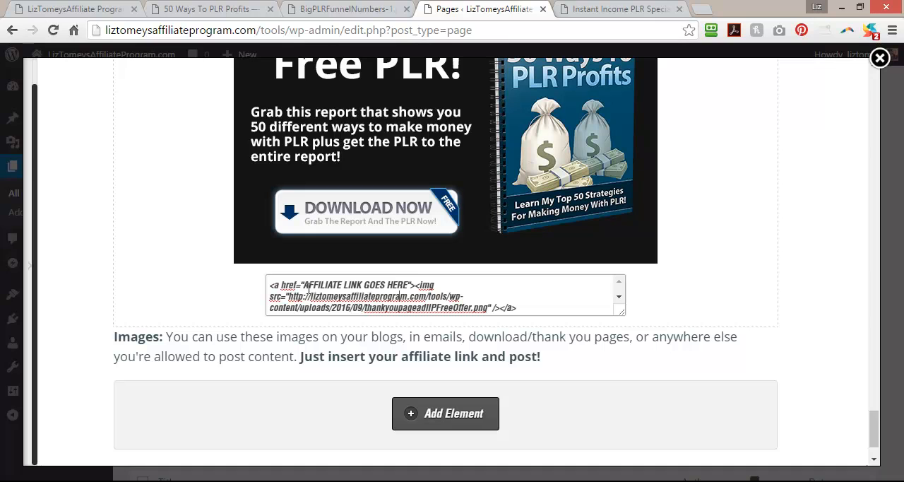
{"action": "scroll", "coordinate": [593, 374], "scroll_direction": "up", "scroll_amount": 2}
{"action": "scroll", "coordinate": [664, 424], "scroll_direction": "down", "scroll_amount": 3}
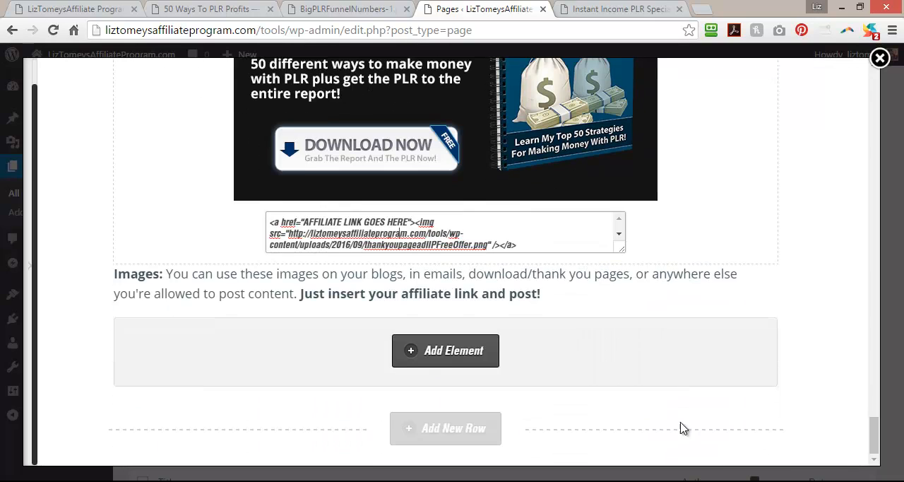
{"action": "left_click_drag", "start_coordinate": [743, 276], "coordinate": [747, 187]}
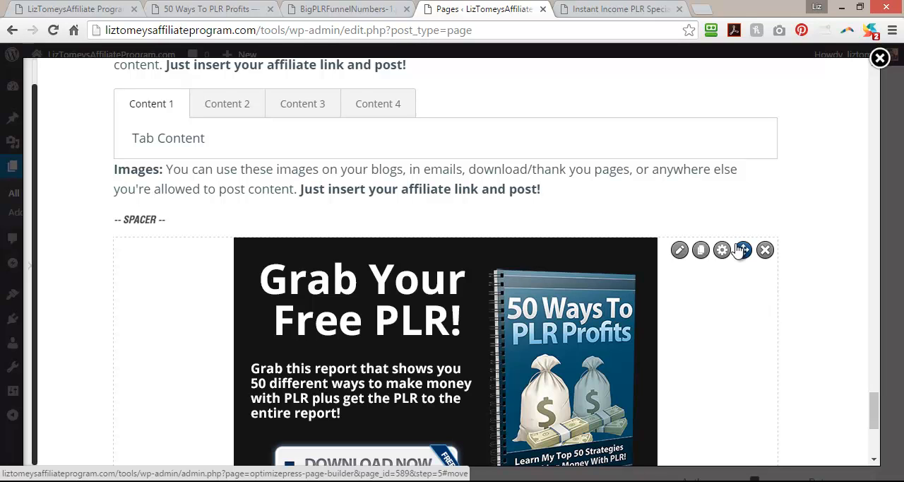
Delete the affiliate snippet with the 50 Ways To PLR Profits ad from the page.
{"action": "scroll", "coordinate": [727, 266], "scroll_direction": "down", "scroll_amount": 4}
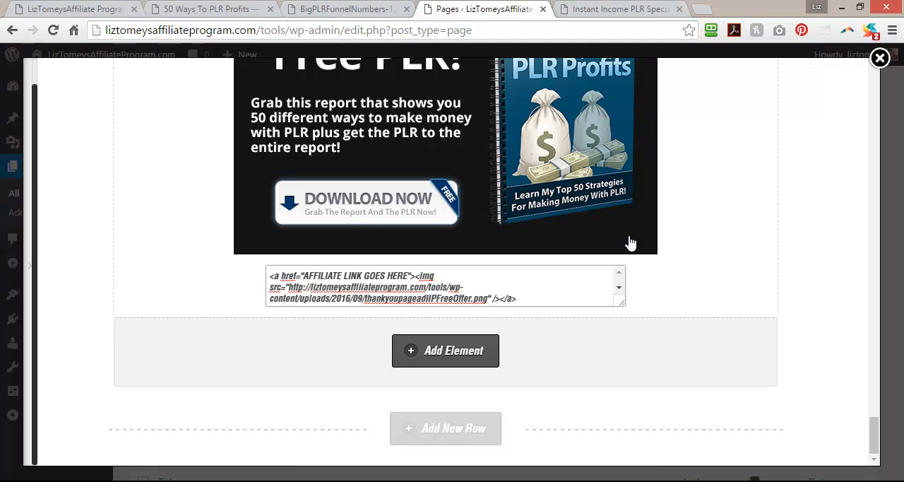
{"action": "scroll", "coordinate": [526, 235], "scroll_direction": "up", "scroll_amount": 4}
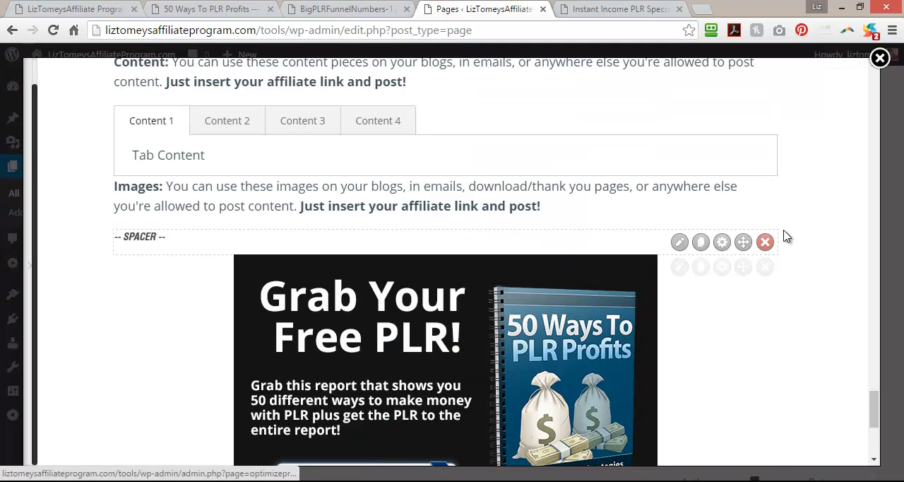
{"action": "left_click", "coordinate": [766, 266]}
{"action": "left_click", "coordinate": [514, 132]}
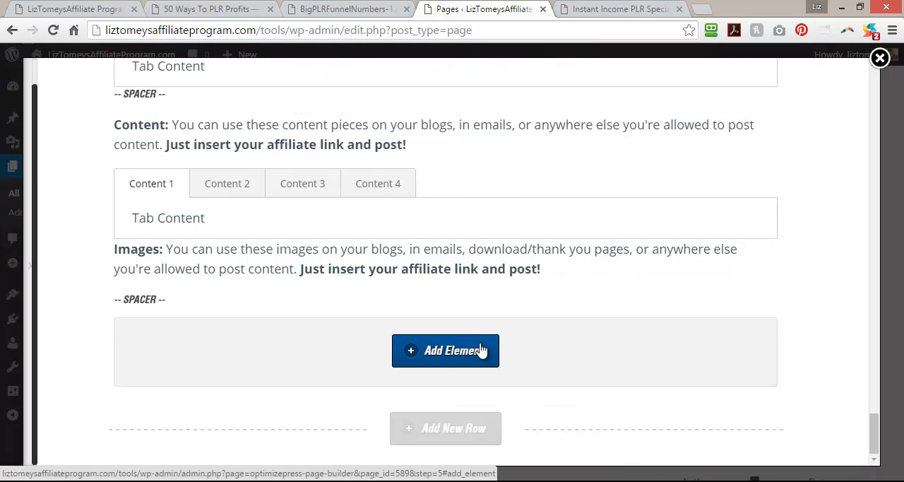
Duplicate the "Images:" paragraph, place the copy below the spacer and replace its text with "Coming soon...".
{"action": "mouse_move", "coordinate": [701, 263]}
{"action": "mouse_move", "coordinate": [743, 305]}
{"action": "left_mouse_down"}
{"action": "mouse_move", "coordinate": [746, 345]}
{"action": "mouse_move", "coordinate": [740, 339]}
{"action": "left_mouse_up"}
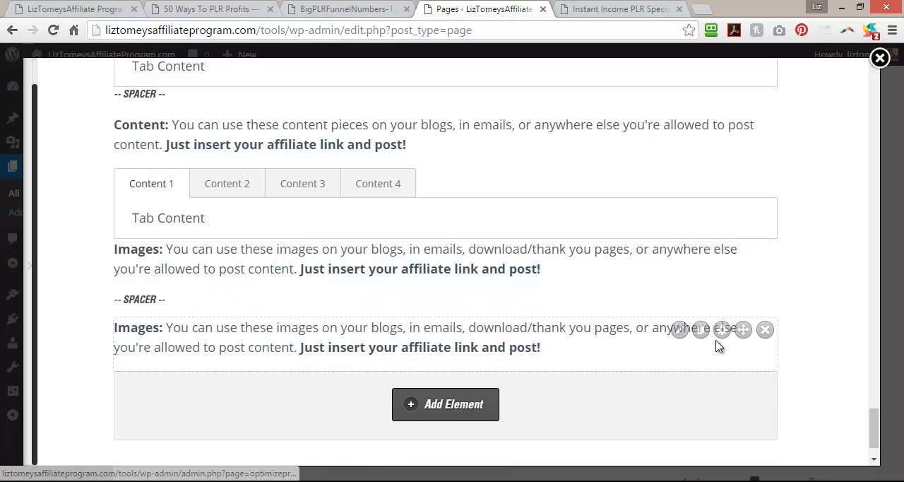
{"action": "left_click", "coordinate": [682, 330]}
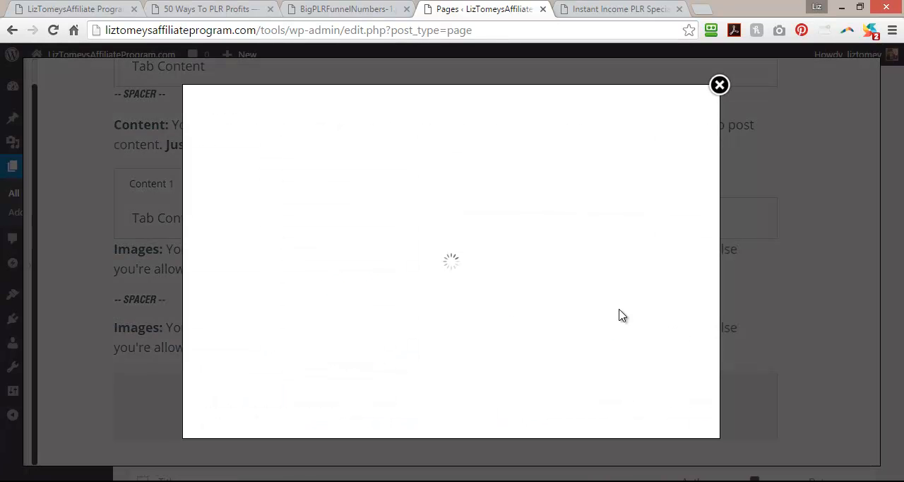
{"action": "left_click_drag", "start_coordinate": [667, 350], "coordinate": [163, 334]}
{"action": "type", "text": "Coming soon..."}
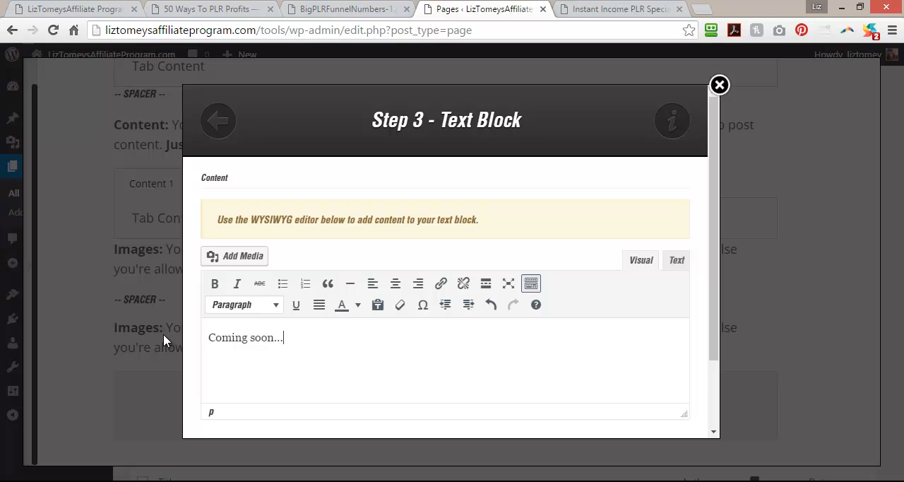
{"action": "scroll", "coordinate": [710, 317], "scroll_direction": "down", "scroll_amount": 2}
{"action": "left_click", "coordinate": [535, 408]}
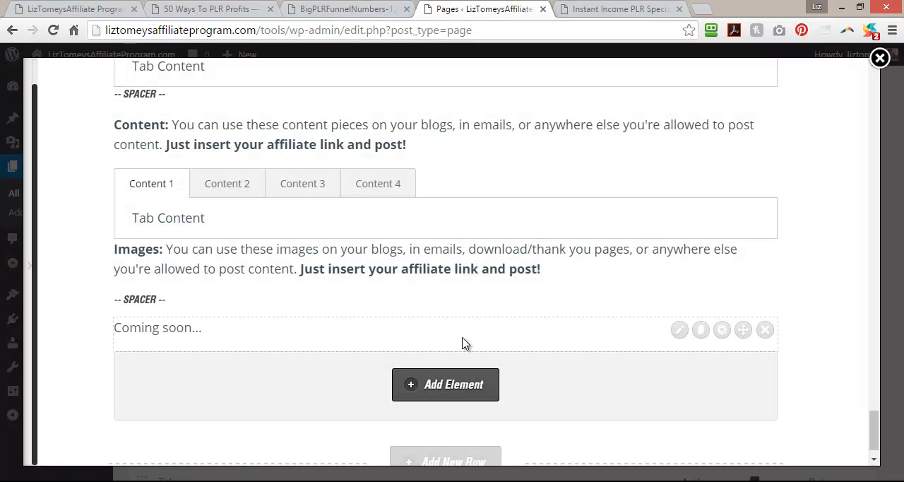
Move the spacer directly above the "Images:" paragraph and place a duplicate of it below the "Coming soon..." text.
{"action": "mouse_move", "coordinate": [440, 309]}
{"action": "left_click_drag", "start_coordinate": [744, 305], "coordinate": [750, 259]}
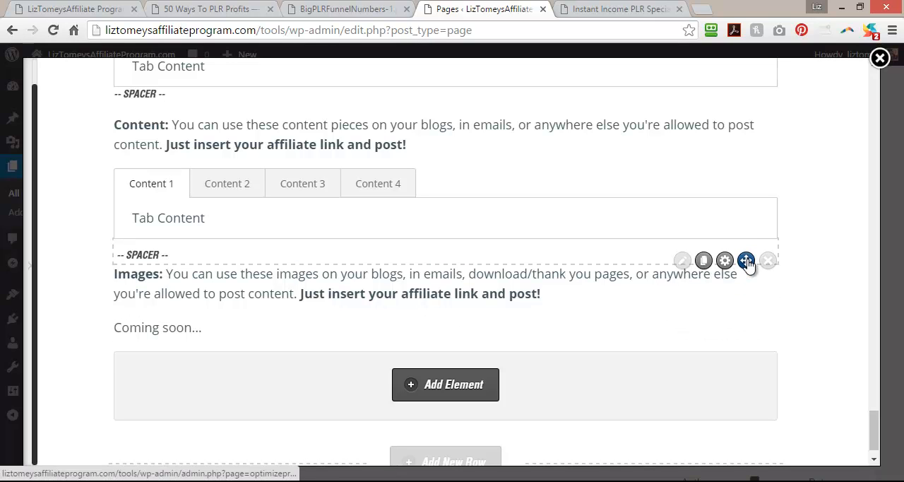
{"action": "scroll", "coordinate": [552, 335], "scroll_direction": "down", "scroll_amount": 1}
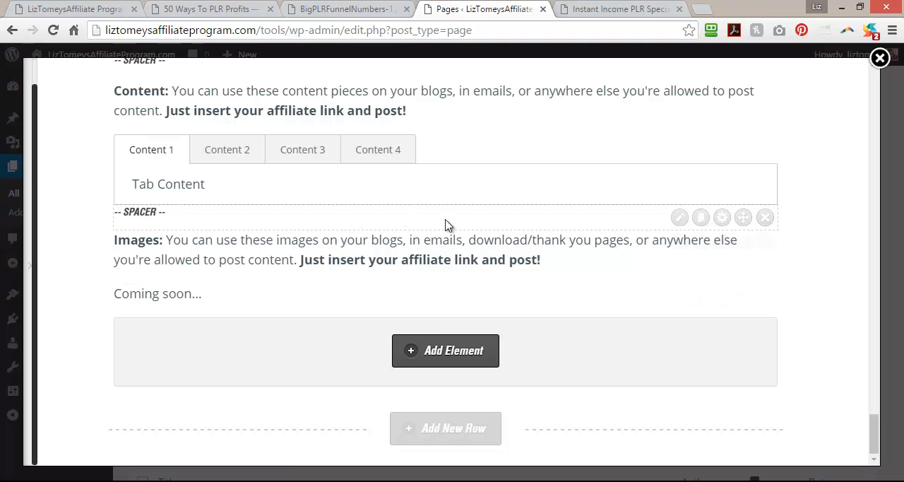
{"action": "left_click", "coordinate": [700, 217]}
{"action": "left_click_drag", "start_coordinate": [743, 242], "coordinate": [735, 331]}
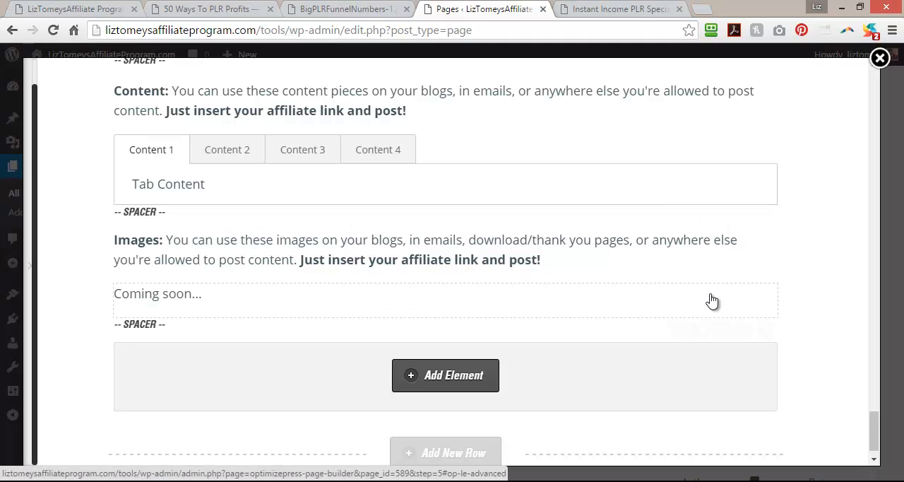
Duplicate the "Images:" paragraph and the "Coming soon..." text, placing both copies in that order below the last spacer.
{"action": "left_click", "coordinate": [700, 242]}
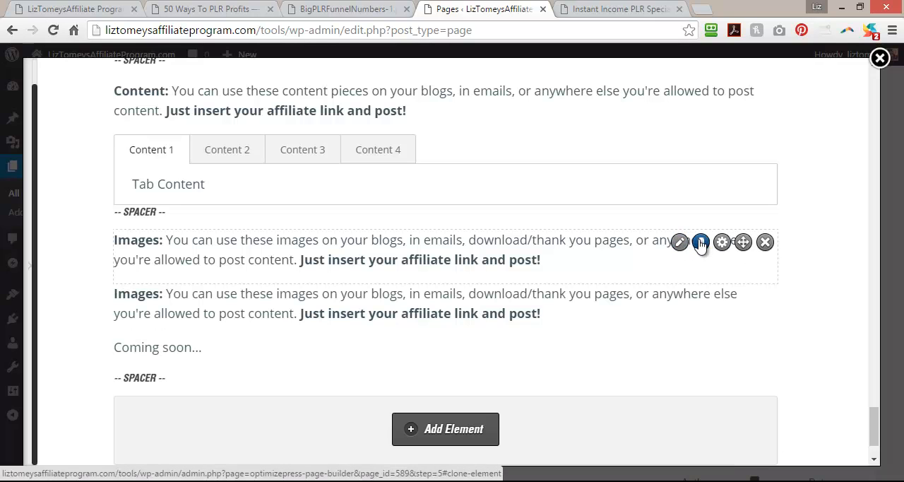
{"action": "left_click_drag", "start_coordinate": [742, 297], "coordinate": [743, 351]}
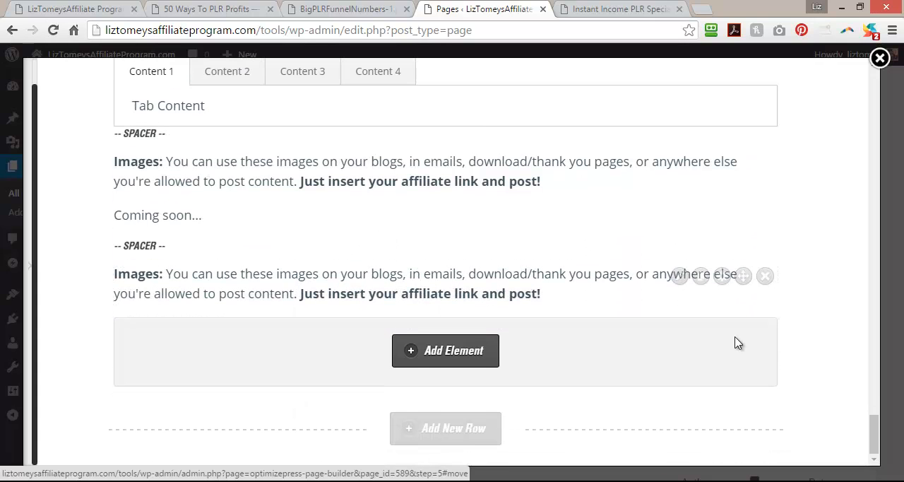
{"action": "left_click", "coordinate": [704, 219]}
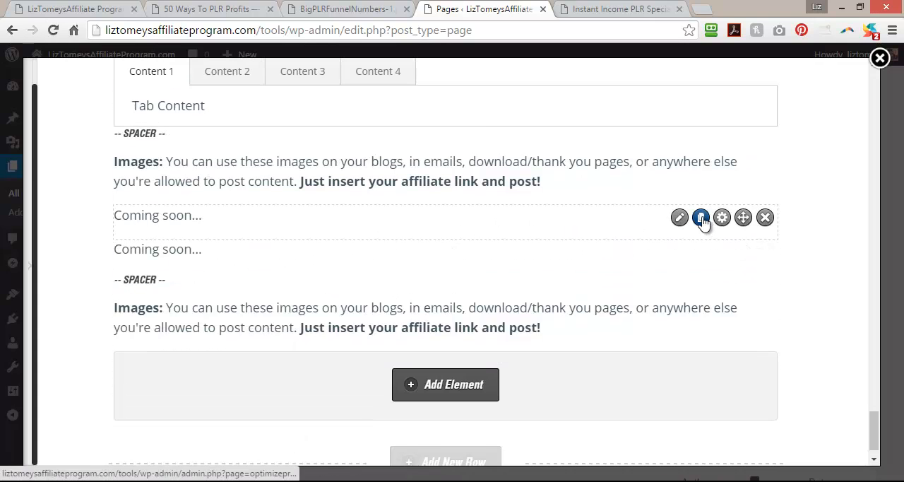
{"action": "left_click_drag", "start_coordinate": [744, 252], "coordinate": [743, 330]}
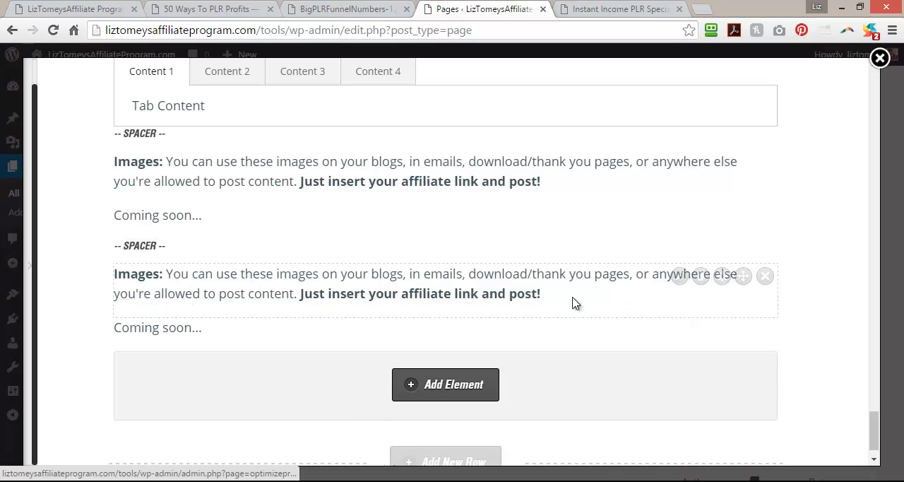
In the lower "Images:" paragraph, change the heading to "Videos" and start rewriting the description after it as "You can cop".
{"action": "left_click", "coordinate": [684, 276]}
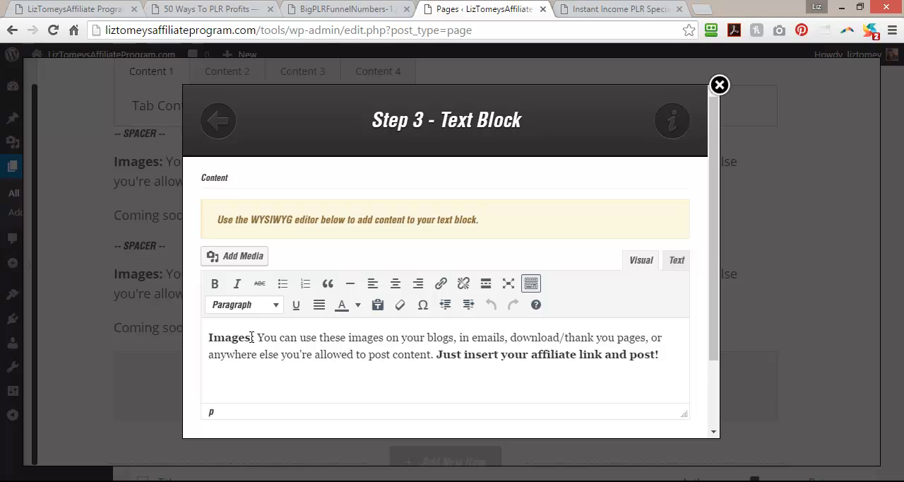
{"action": "left_click_drag", "start_coordinate": [252, 337], "coordinate": [184, 336]}
{"action": "type", "text": "Videos"}
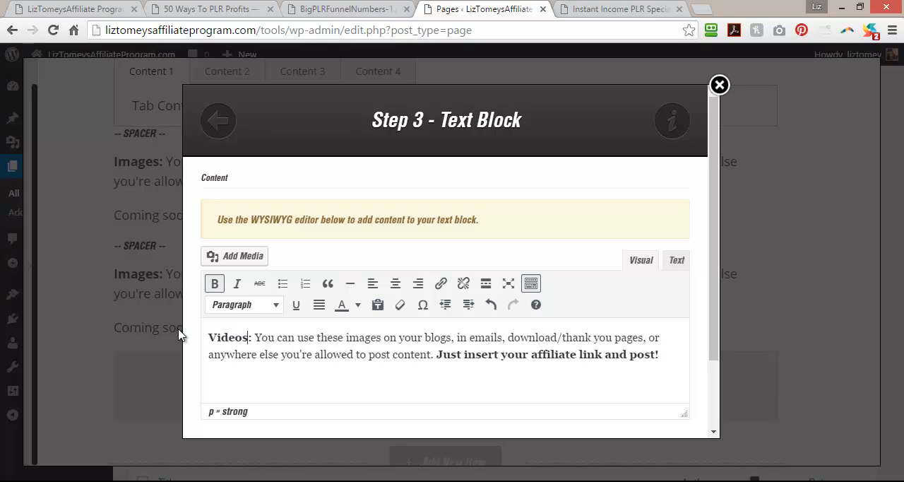
{"action": "left_click_drag", "start_coordinate": [318, 338], "coordinate": [430, 332]}
{"action": "left_click_drag", "start_coordinate": [297, 338], "coordinate": [675, 349]}
{"action": "type", "text": "cop"}
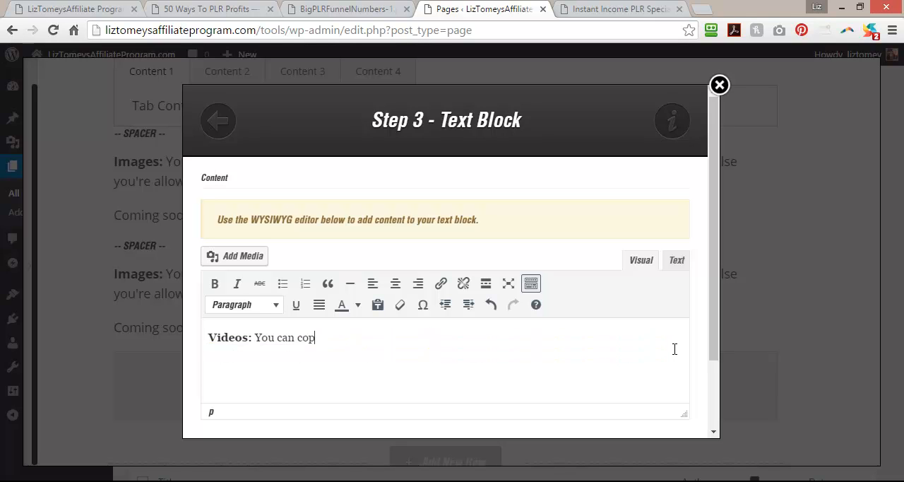
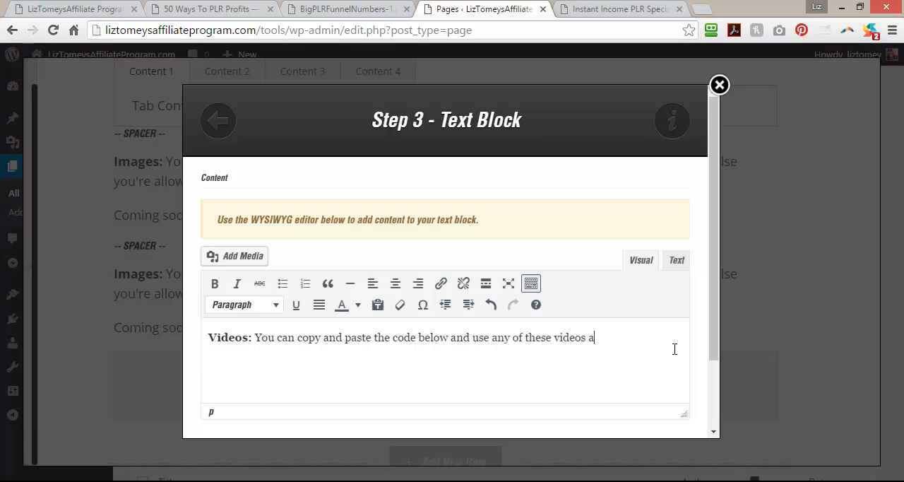
Finish the Videos text with "as content that leads your readers to the sales page" and add "on any sites you own or are allowed to place video".
{"action": "type", "text": "ads"}
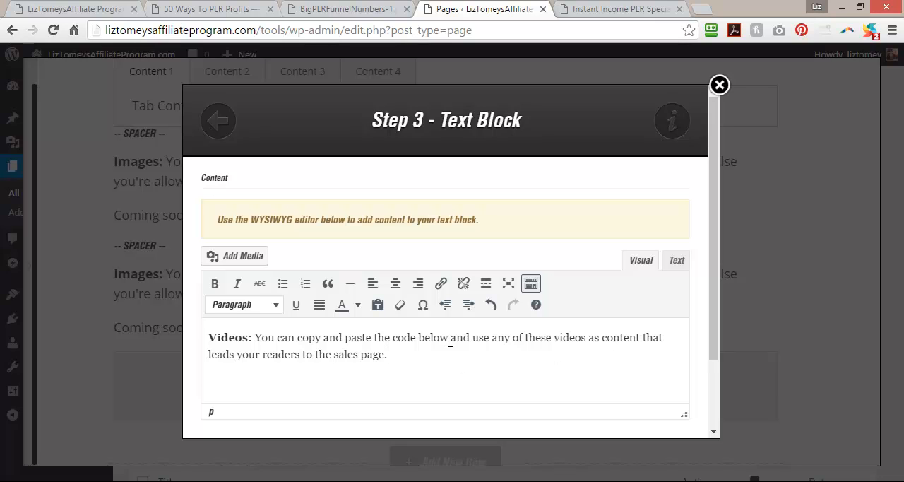
{"action": "type", "text": "on any sit"}
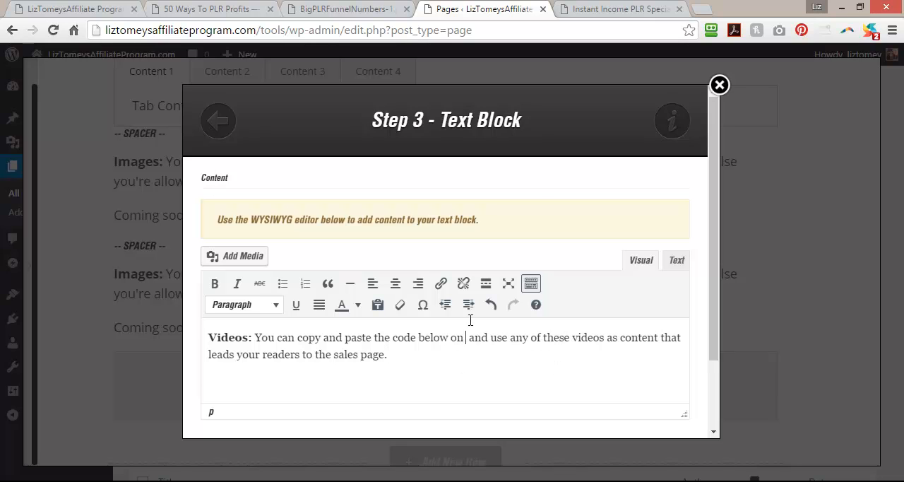
{"action": "type", "text": "es you own or are allowed to place video"}
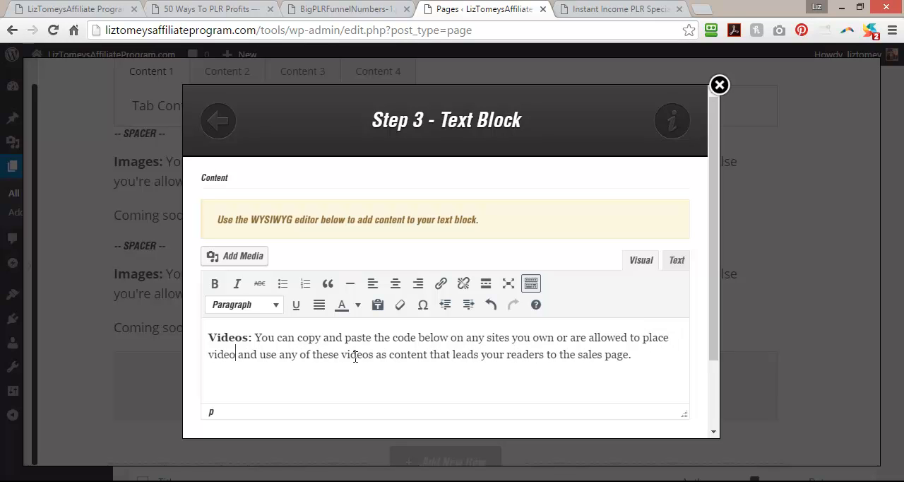
Insert the Videos text block into the page and save the page while staying in the editor.
{"action": "left_click_drag", "start_coordinate": [352, 358], "coordinate": [371, 357]}
{"action": "scroll", "coordinate": [696, 346], "scroll_direction": "down", "scroll_amount": 3}
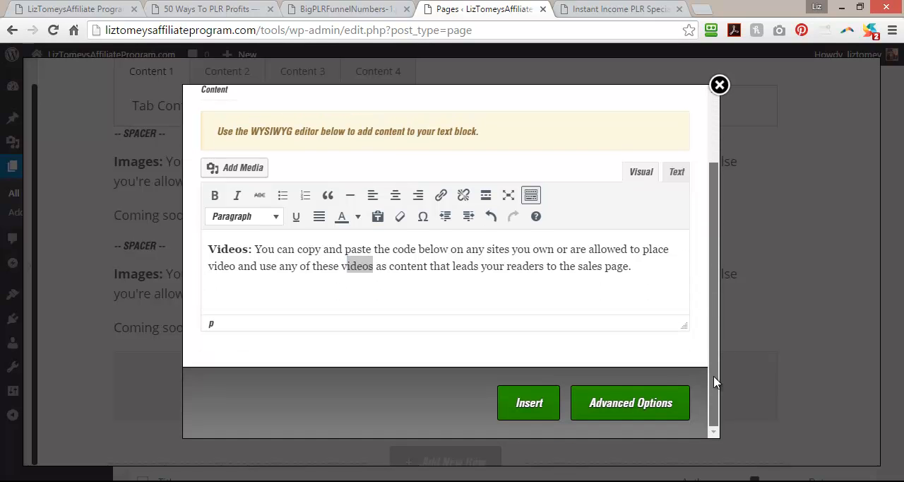
{"action": "left_click", "coordinate": [528, 406]}
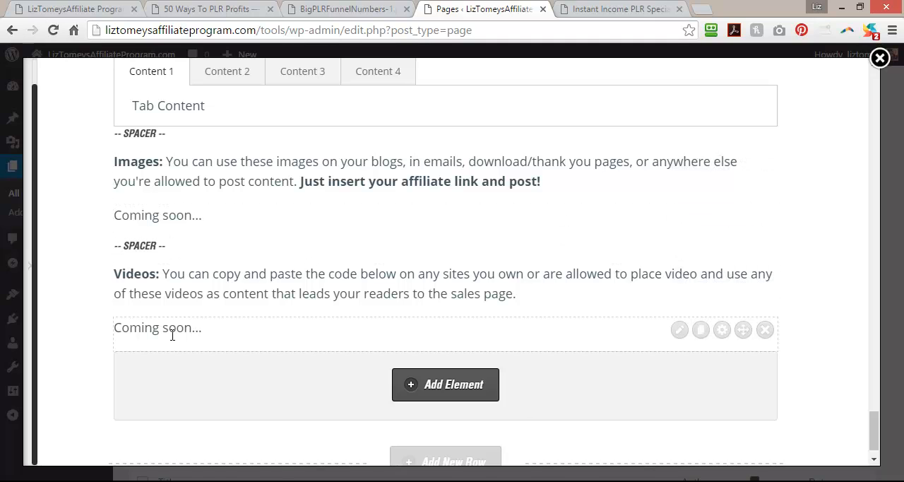
{"action": "scroll", "coordinate": [172, 335], "scroll_direction": "down", "scroll_amount": 1}
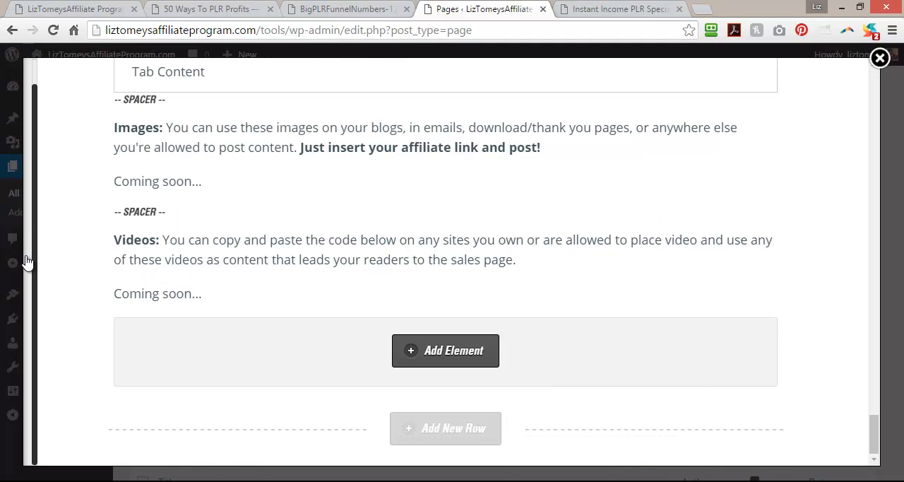
{"action": "mouse_move", "coordinate": [24, 262]}
{"action": "left_click", "coordinate": [88, 442]}
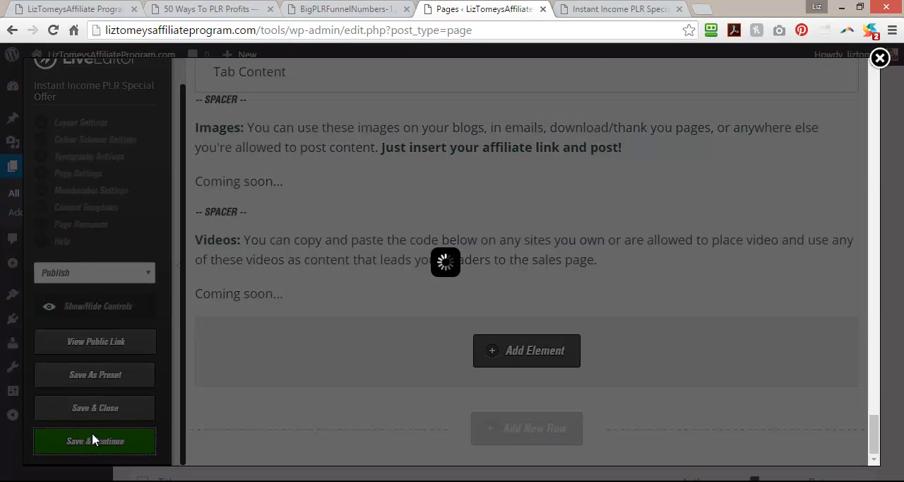
{"action": "left_click", "coordinate": [568, 140]}
Reload the published Instant Income PLR Special Offer page and review its Images and Videos sections.
{"action": "left_click", "coordinate": [612, 9]}
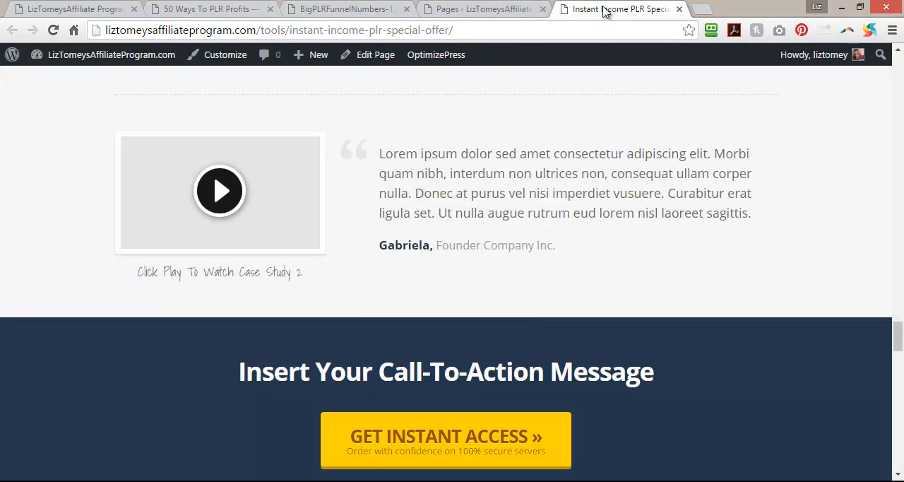
{"action": "left_click", "coordinate": [53, 29]}
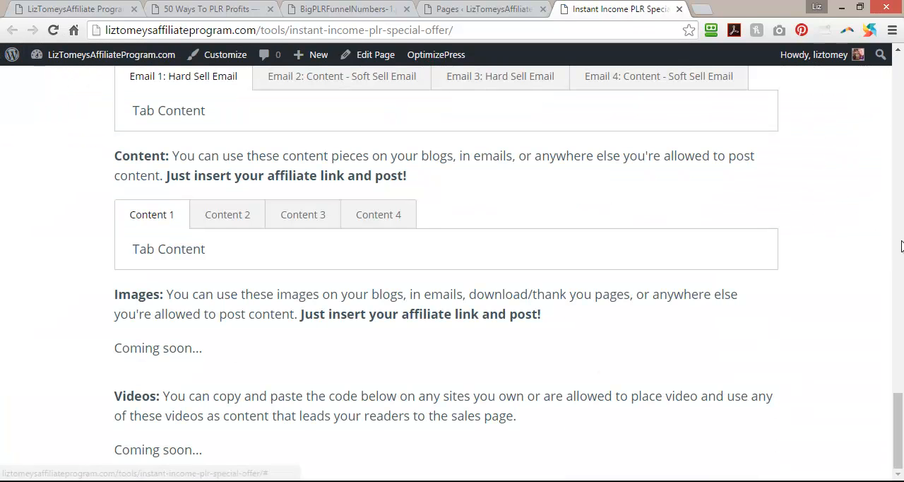
{"action": "left_click_drag", "start_coordinate": [898, 392], "coordinate": [860, 432]}
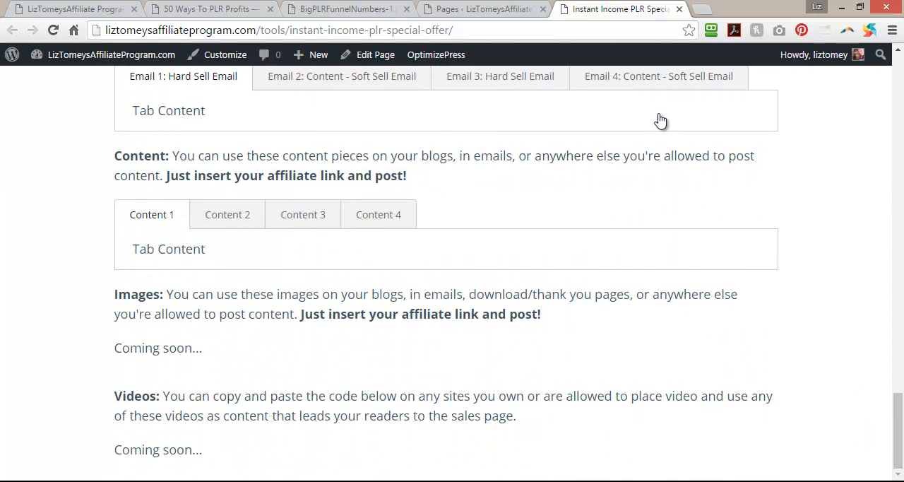
Copy the reciprocal mailings note and the affiliate FTC agreement paragraph from the end of the 50 Ways To PLR Profits page.
{"action": "left_click", "coordinate": [203, 7]}
{"action": "scroll", "coordinate": [84, 281], "scroll_direction": "down", "scroll_amount": 2}
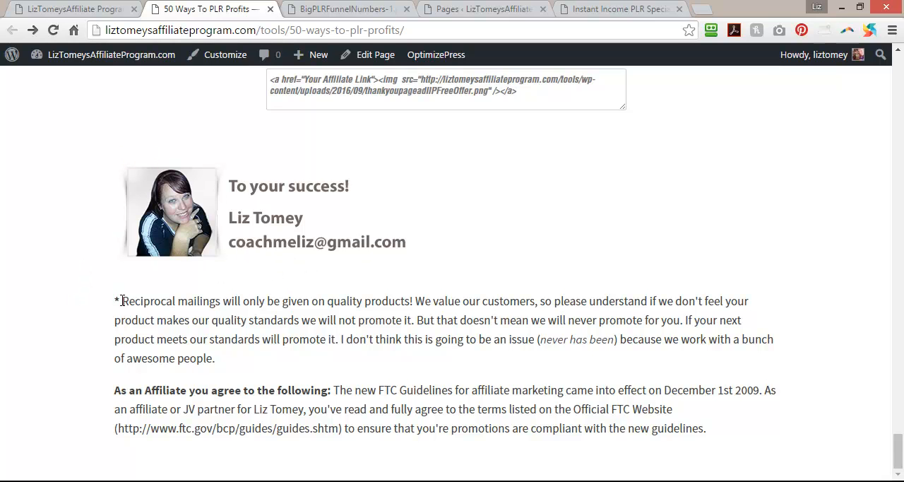
{"action": "left_click_drag", "start_coordinate": [115, 303], "coordinate": [184, 323]}
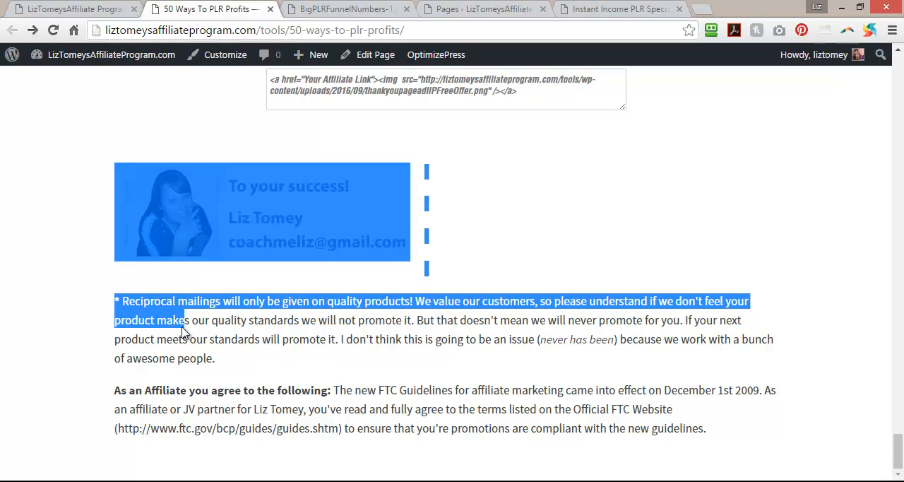
{"action": "left_click", "coordinate": [206, 359]}
{"action": "left_click_drag", "start_coordinate": [714, 432], "coordinate": [120, 302]}
{"action": "right_click", "coordinate": [117, 297]}
{"action": "left_click", "coordinate": [151, 315]}
Close the BigPLRFunnelNumbers-1.png image and return to the Instant Income PLR Special Offer page in the editor.
{"action": "left_click", "coordinate": [319, 5]}
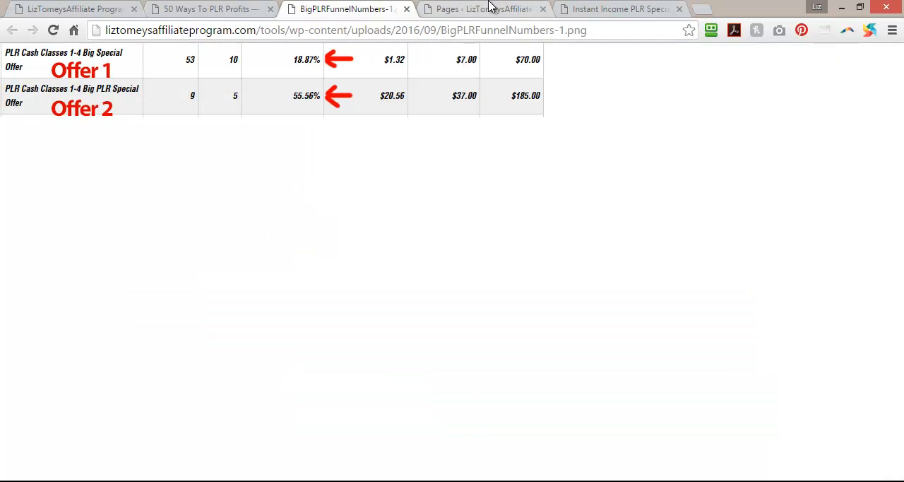
{"action": "left_click", "coordinate": [406, 10]}
{"action": "left_click", "coordinate": [73, 4]}
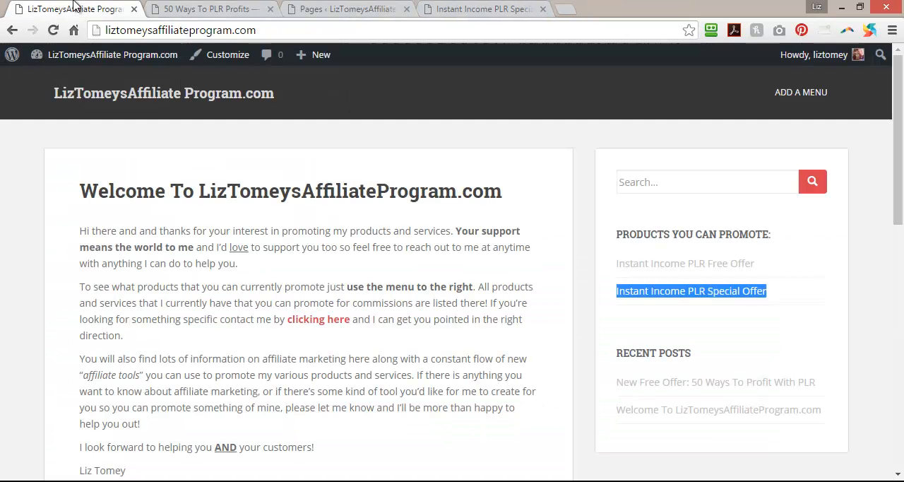
{"action": "left_click", "coordinate": [196, 4]}
{"action": "left_click", "coordinate": [339, 8]}
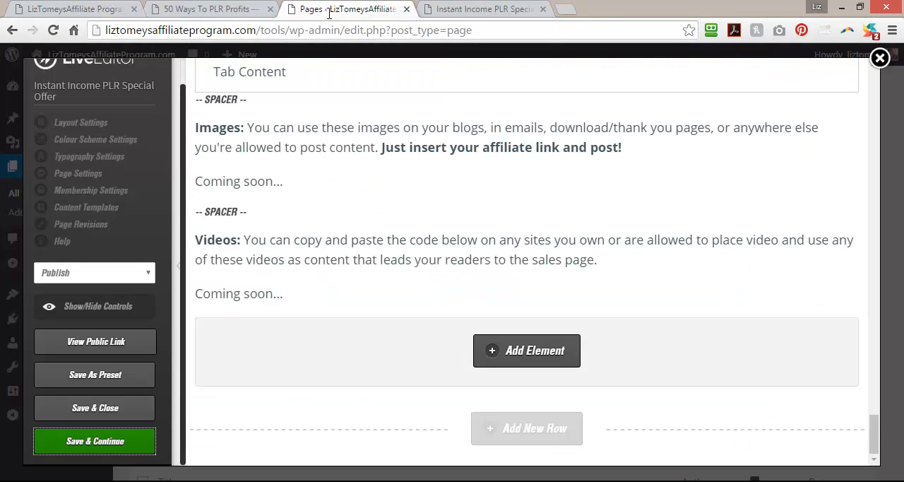
Add a new 1 Column row beneath the Videos section, with the editor's settings sidebar hidden.
{"action": "left_click", "coordinate": [181, 264]}
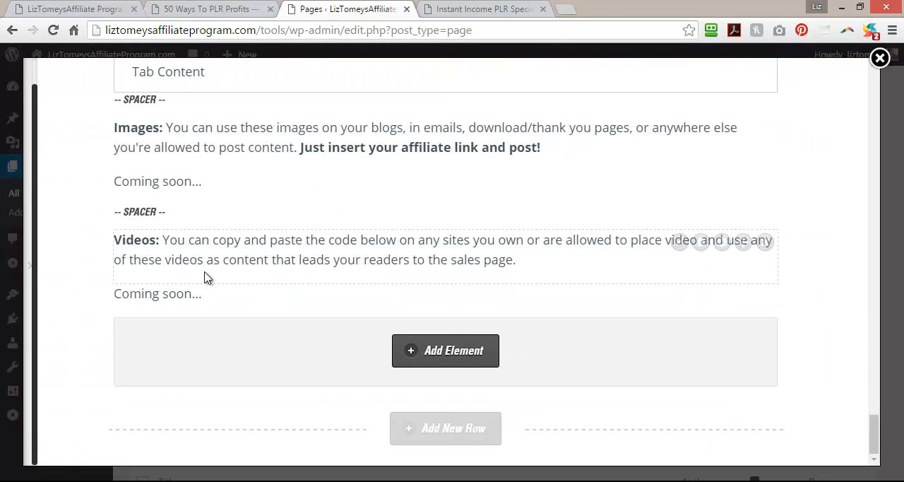
{"action": "left_click", "coordinate": [414, 433]}
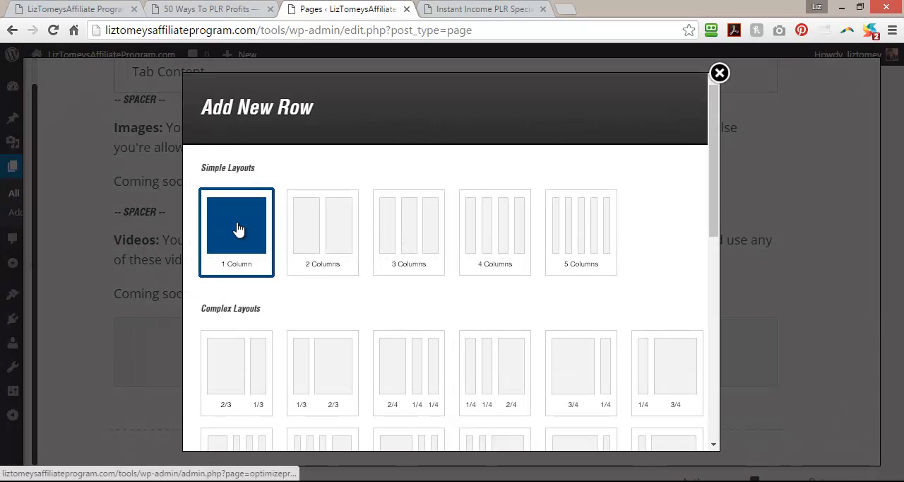
{"action": "left_click_drag", "start_coordinate": [714, 192], "coordinate": [722, 391]}
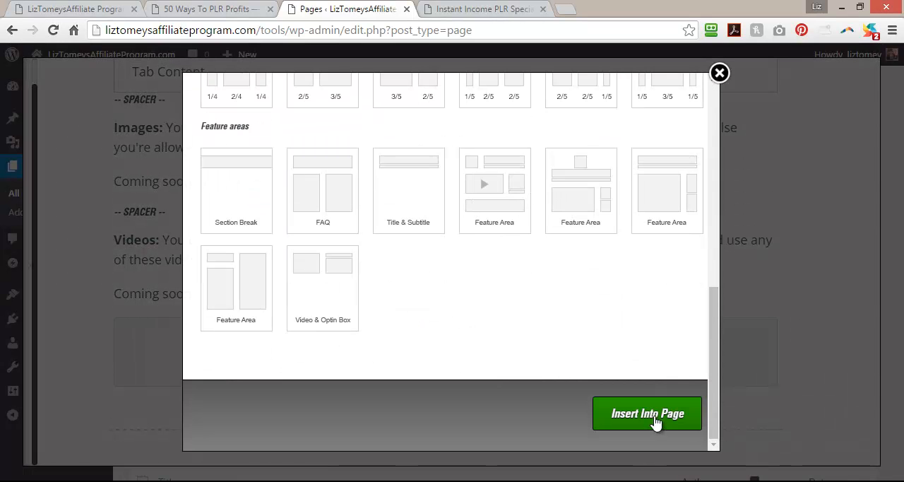
{"action": "left_click", "coordinate": [647, 415]}
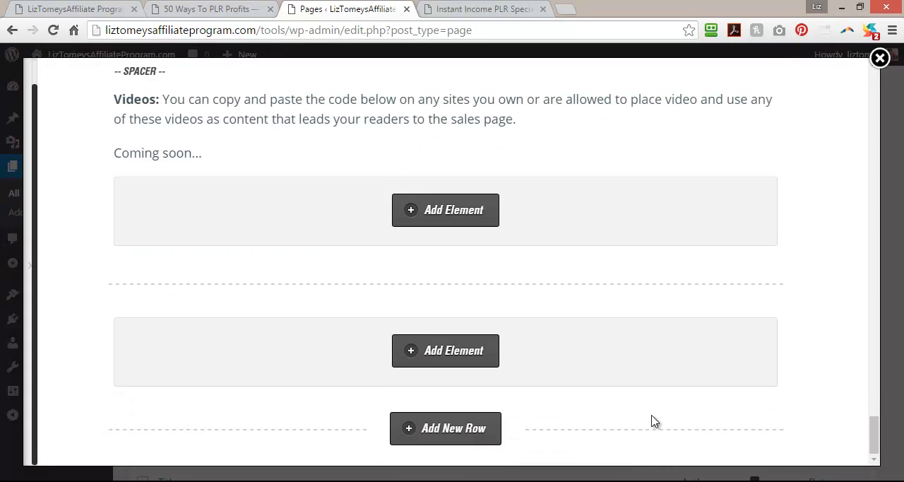
Add a Text Block element to the new row containing the copied reciprocal mailings and affiliate agreement paragraphs.
{"action": "left_click", "coordinate": [457, 353]}
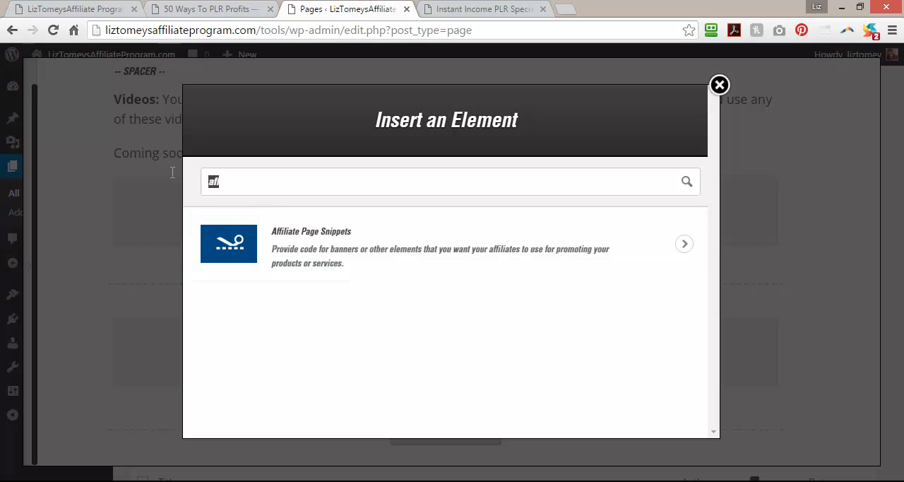
{"action": "type", "text": "text"}
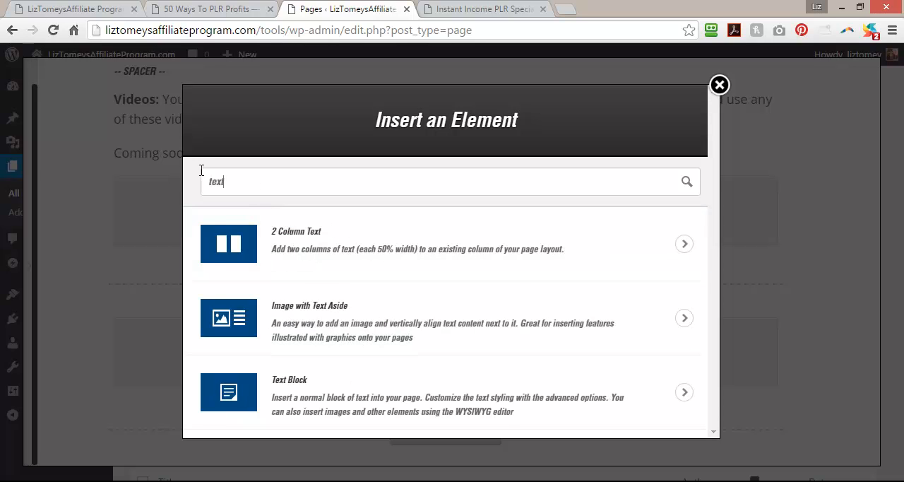
{"action": "left_click", "coordinate": [342, 406]}
{"action": "left_click", "coordinate": [385, 314]}
{"action": "key", "text": "ctrl+v"}
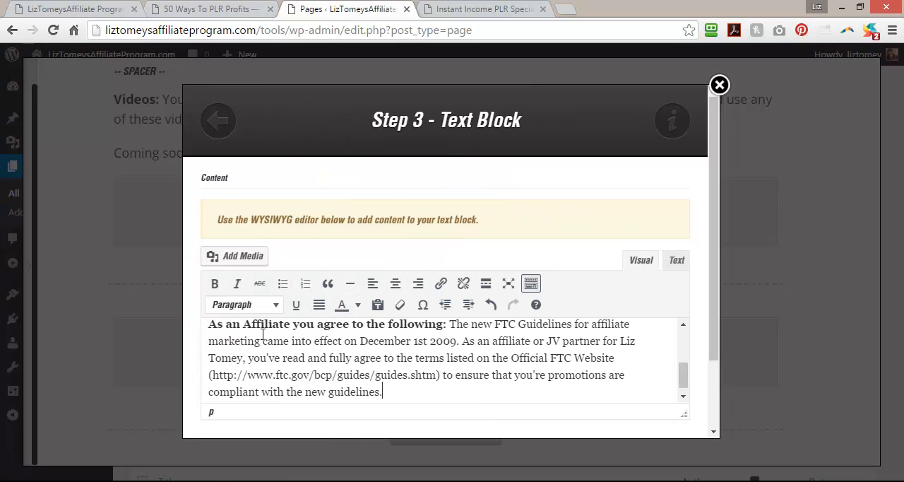
{"action": "scroll", "coordinate": [713, 308], "scroll_direction": "down", "scroll_amount": 2}
{"action": "left_click", "coordinate": [535, 402]}
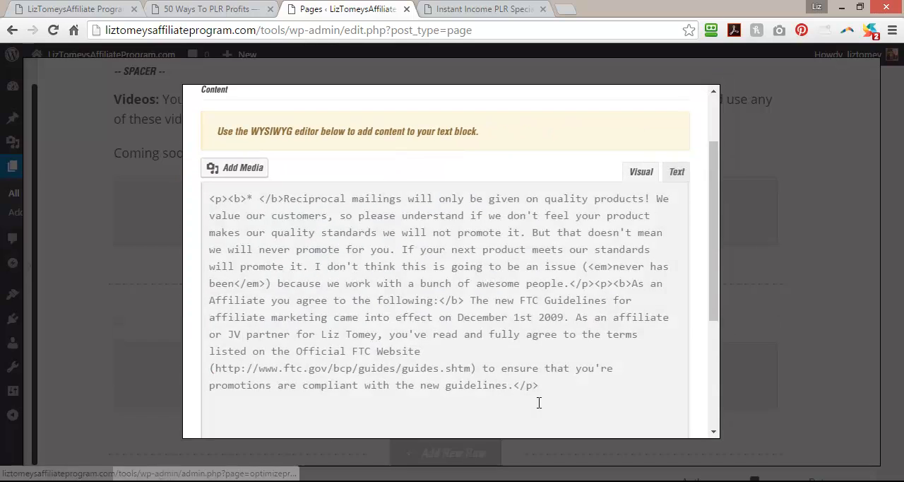
Start adding an Images element below the affiliate agreement text and choose its image style.
{"action": "scroll", "coordinate": [538, 403], "scroll_direction": "down", "scroll_amount": 3}
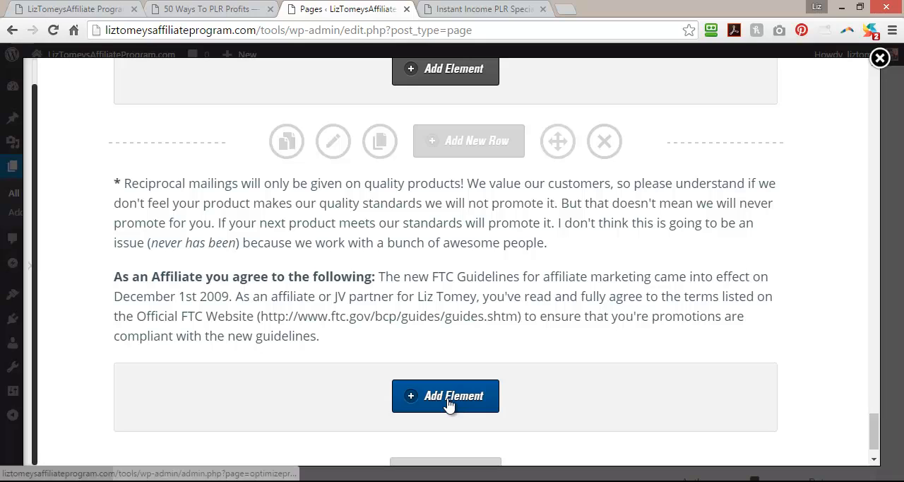
{"action": "left_click", "coordinate": [449, 404]}
{"action": "key", "text": "ctrl+a"}
{"action": "type", "text": "image"}
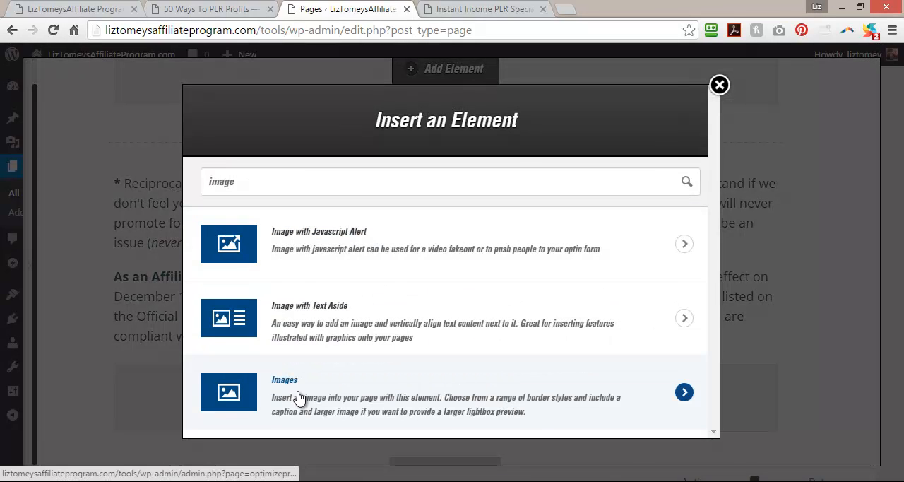
{"action": "left_click", "coordinate": [299, 399]}
{"action": "left_click", "coordinate": [395, 282]}
Open the signature image from the 50 Ways To PLR Profits page in its own tab to read its file name.
{"action": "left_click", "coordinate": [204, 6]}
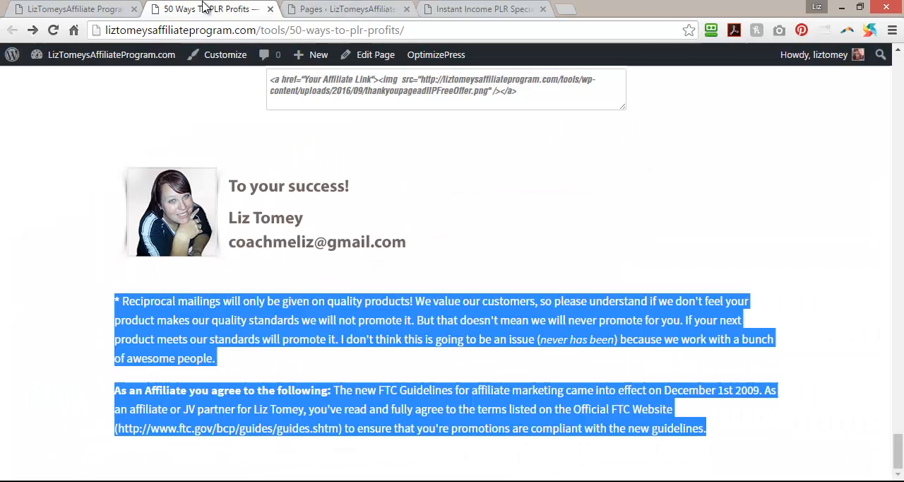
{"action": "left_click", "coordinate": [80, 224]}
{"action": "right_click", "coordinate": [160, 213]}
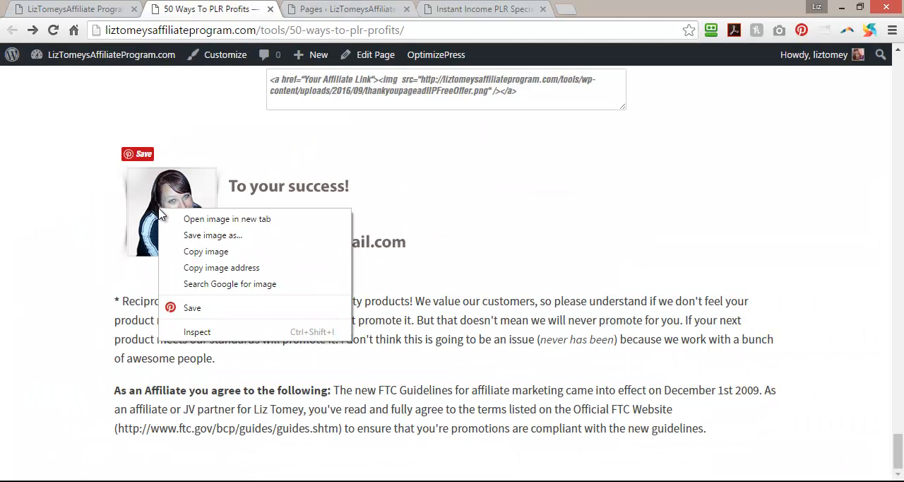
{"action": "left_click", "coordinate": [205, 214]}
{"action": "left_click", "coordinate": [332, 9]}
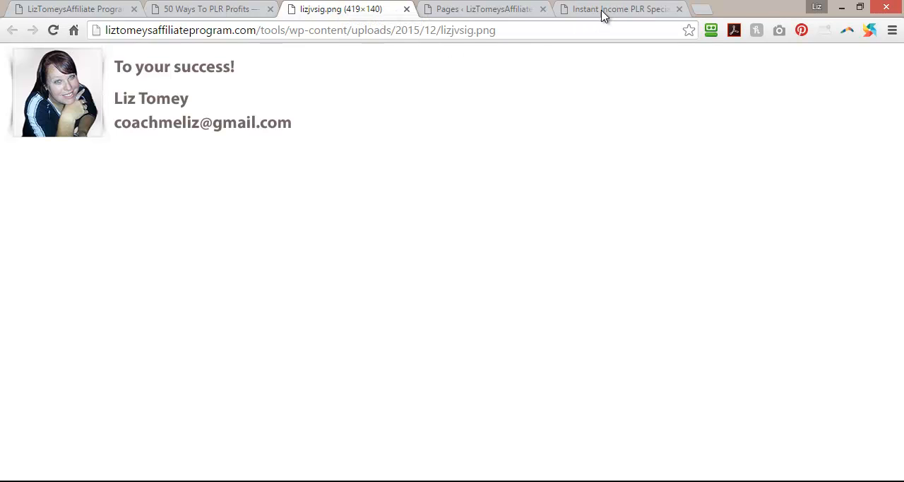
Open the media library as the source for the Images element's picture and search it for "lizs".
{"action": "left_click", "coordinate": [484, 9]}
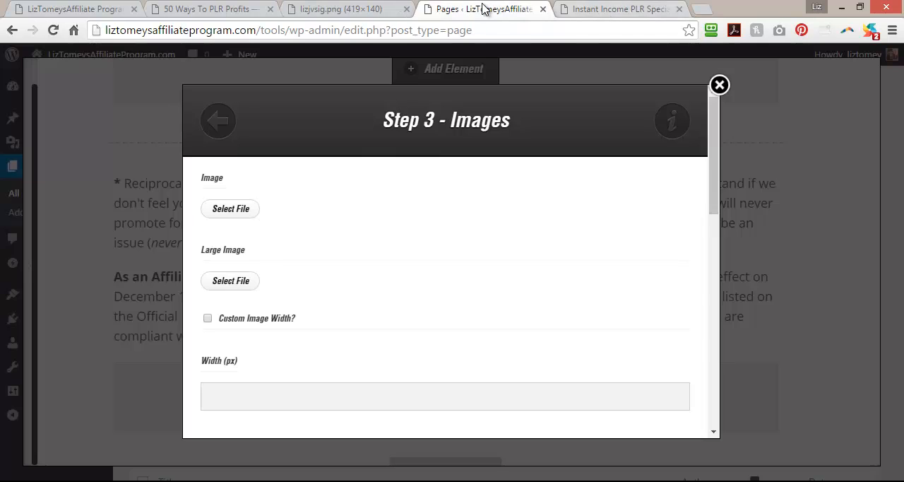
{"action": "left_click", "coordinate": [240, 209]}
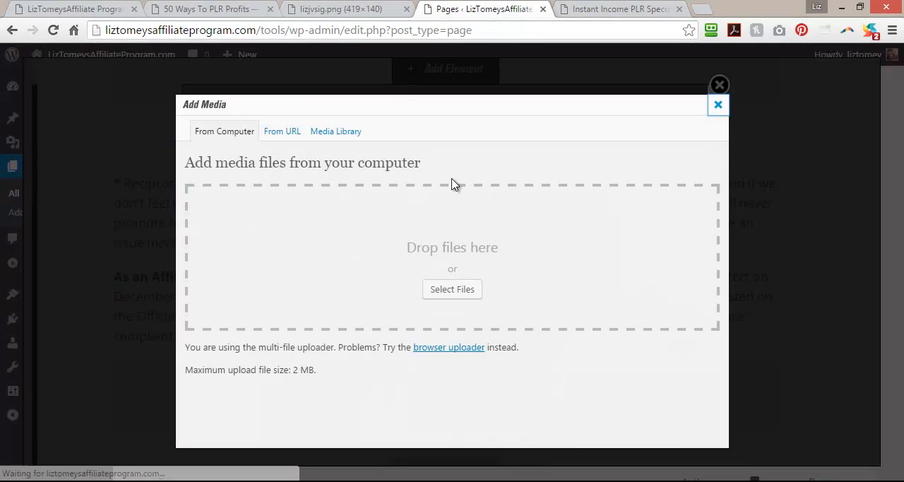
{"action": "left_click", "coordinate": [347, 133]}
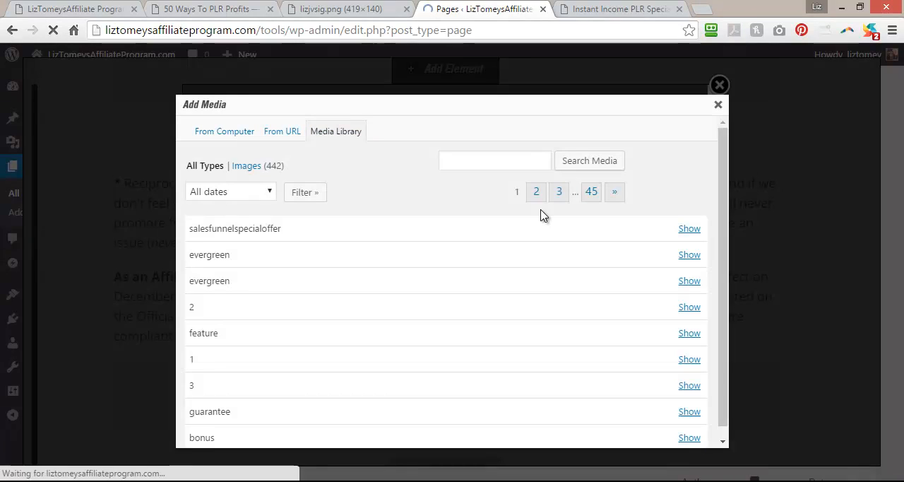
{"action": "left_click", "coordinate": [500, 163]}
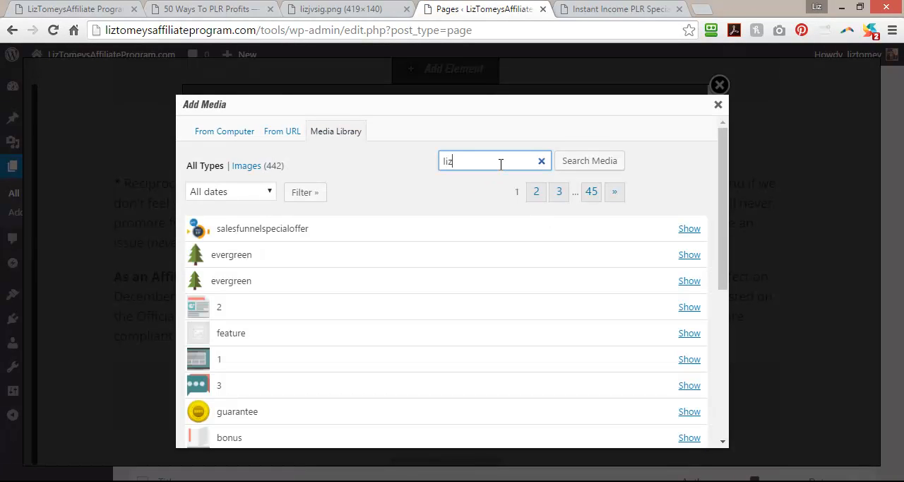
{"action": "left_click", "coordinate": [584, 166]}
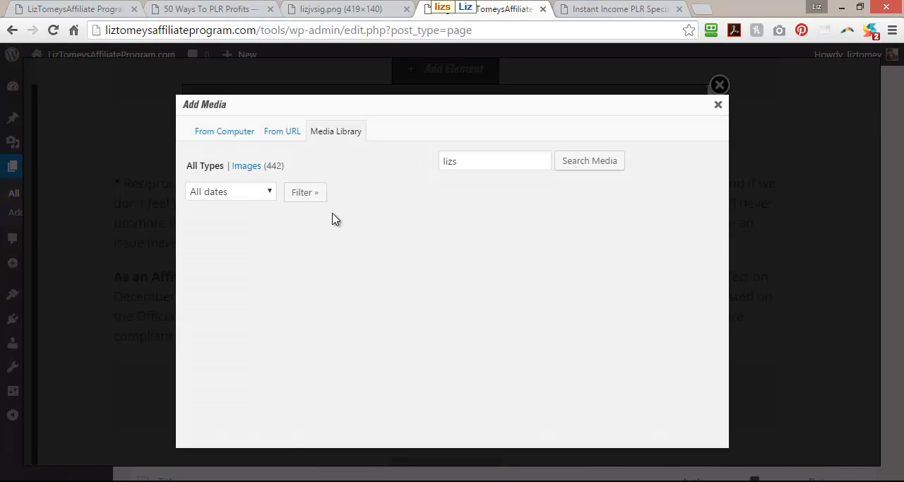
Recheck the signature image's file name in its own tab and search the media library for lizjvsig by its opening letters.
{"action": "left_click_drag", "start_coordinate": [477, 163], "coordinate": [432, 165]}
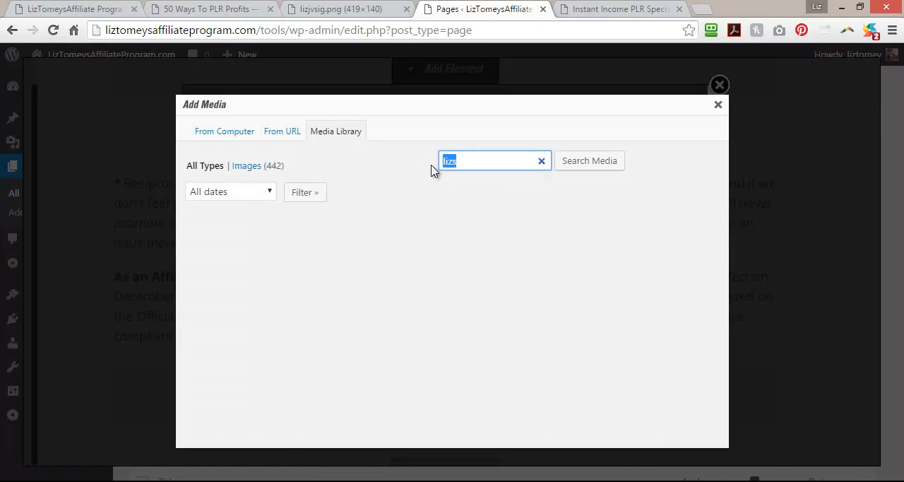
{"action": "left_click", "coordinate": [608, 9]}
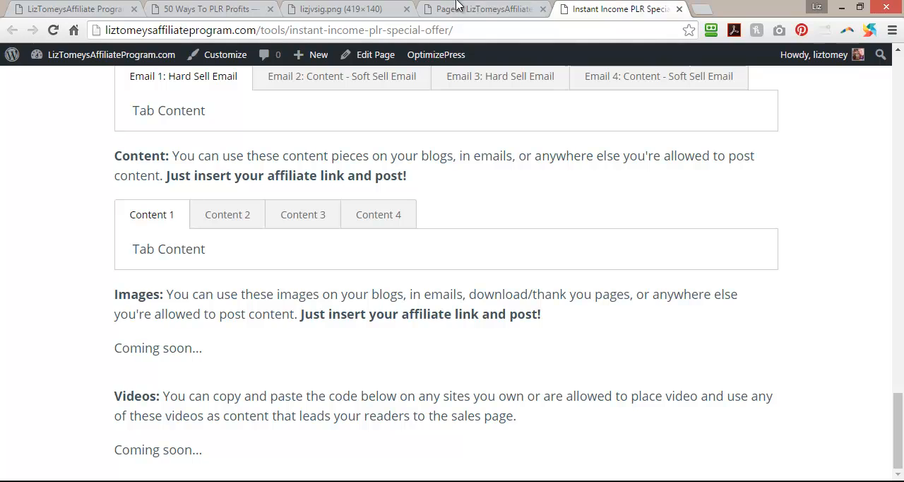
{"action": "left_click", "coordinate": [308, 8]}
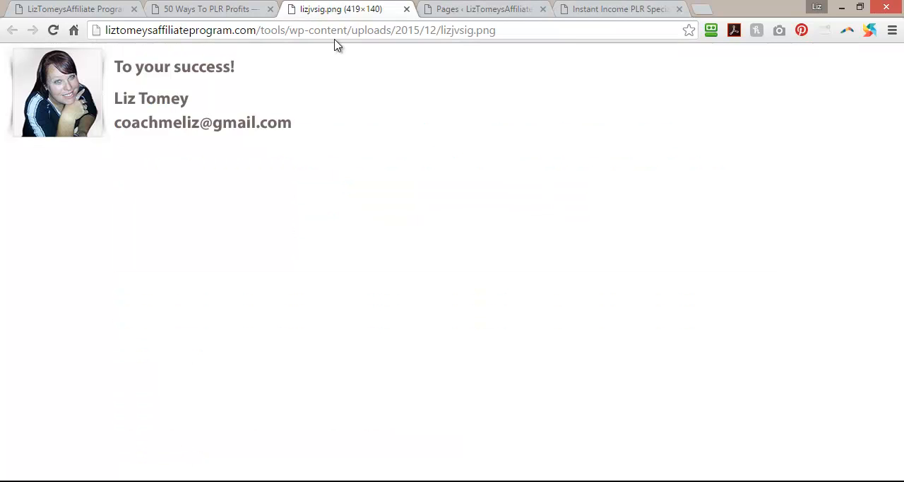
{"action": "left_click", "coordinate": [630, 9]}
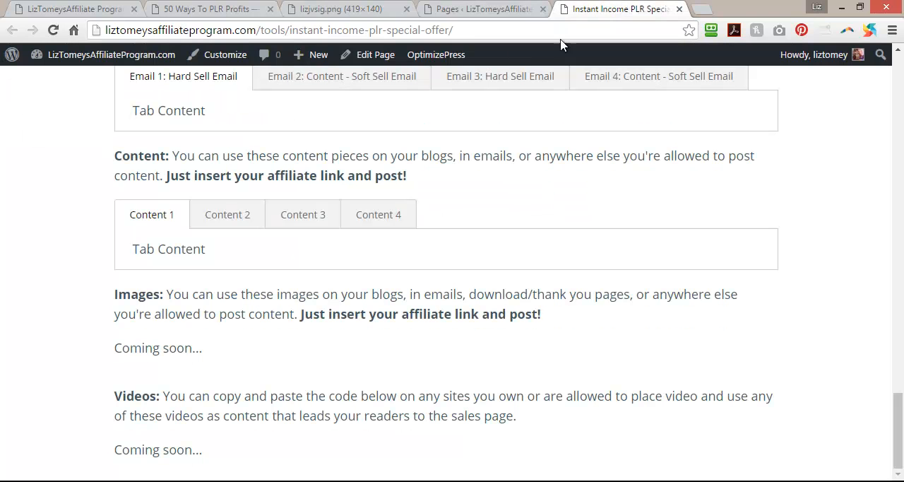
{"action": "left_click", "coordinate": [473, 8]}
{"action": "type", "text": "liz"}
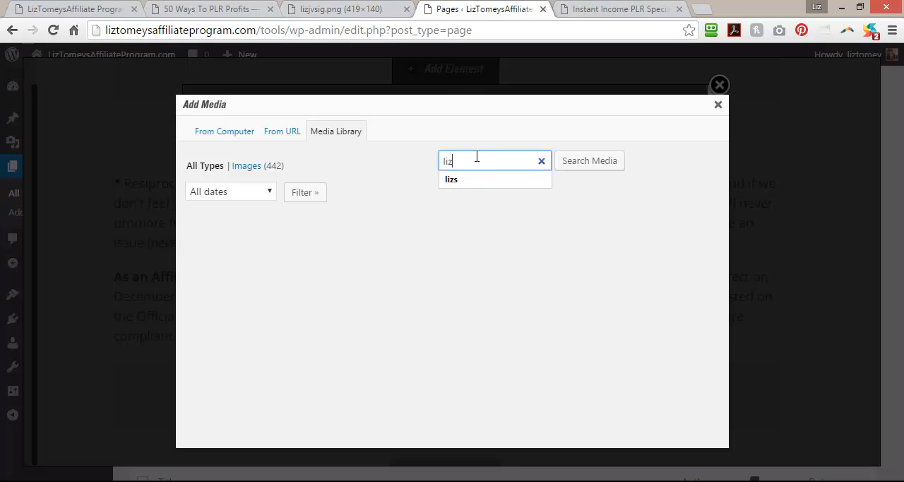
{"action": "left_click", "coordinate": [566, 163]}
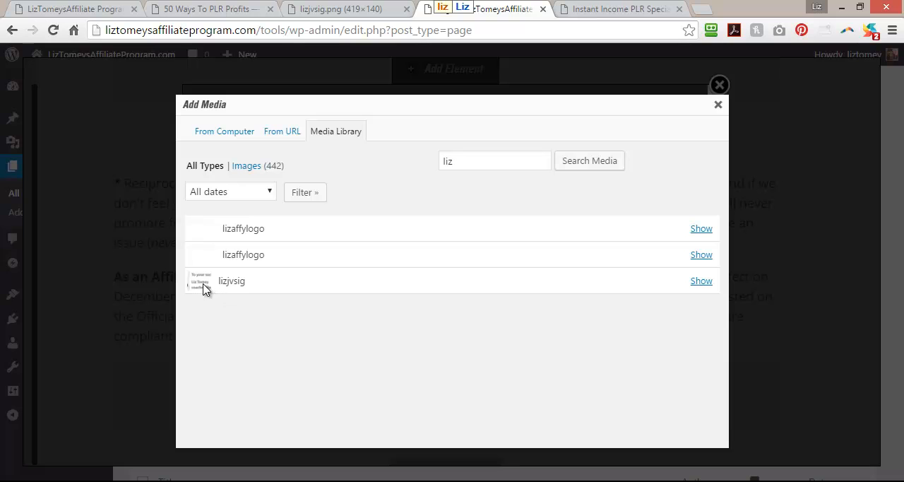
Use the lizjvsig image at full size and insert the Images element below the affiliate agreement text.
{"action": "left_click", "coordinate": [702, 281]}
{"action": "scroll", "coordinate": [346, 325], "scroll_direction": "down", "scroll_amount": 3}
{"action": "scroll", "coordinate": [346, 325], "scroll_direction": "down", "scroll_amount": 2}
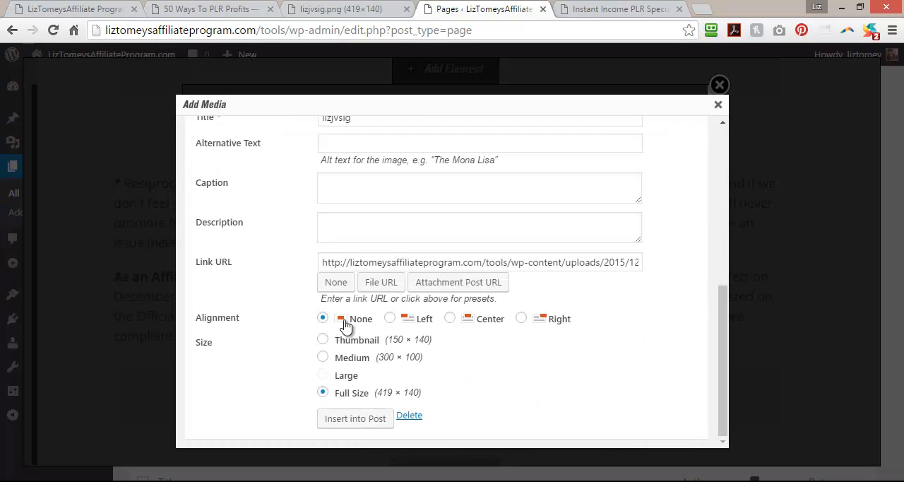
{"action": "left_click", "coordinate": [364, 423]}
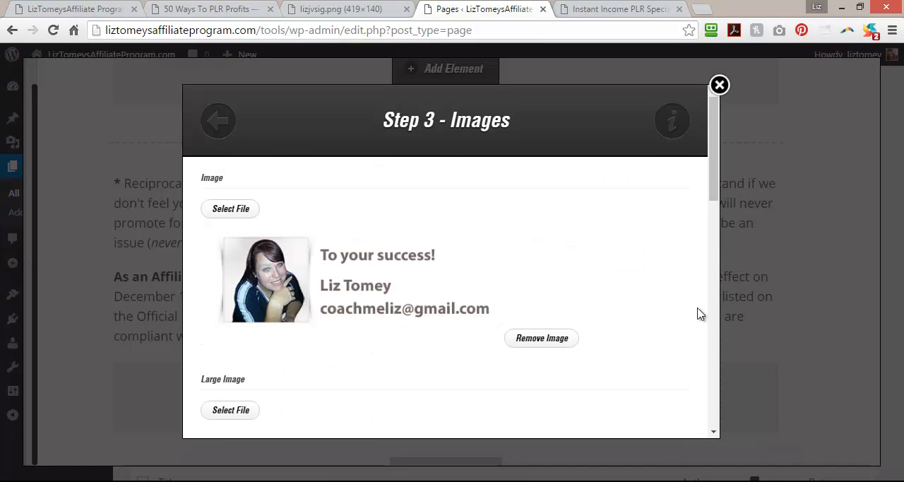
{"action": "left_click_drag", "start_coordinate": [713, 195], "coordinate": [714, 418]}
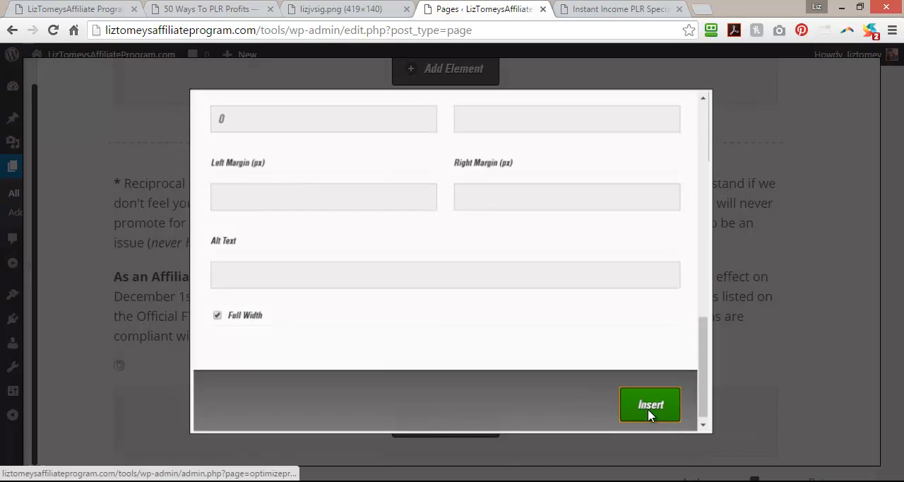
{"action": "left_click", "coordinate": [653, 410]}
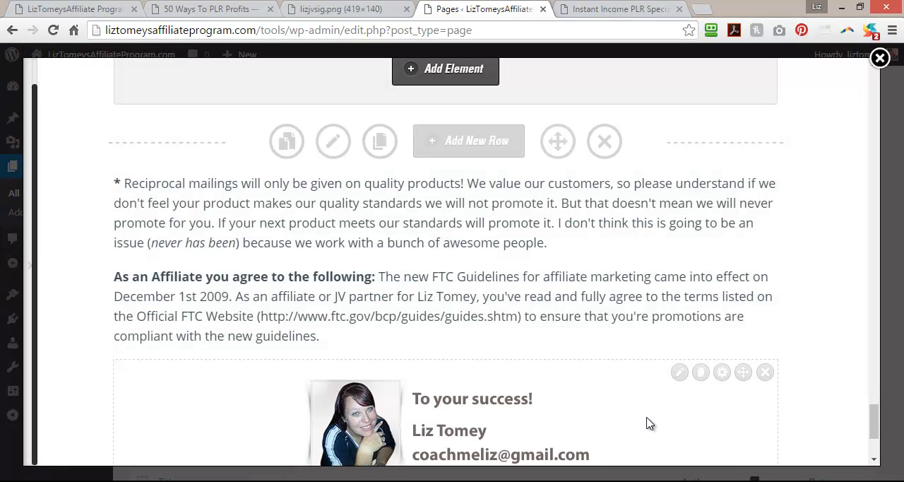
Set the signature image's alignment to left and move the image above the reciprocal mailings text.
{"action": "left_click", "coordinate": [679, 373]}
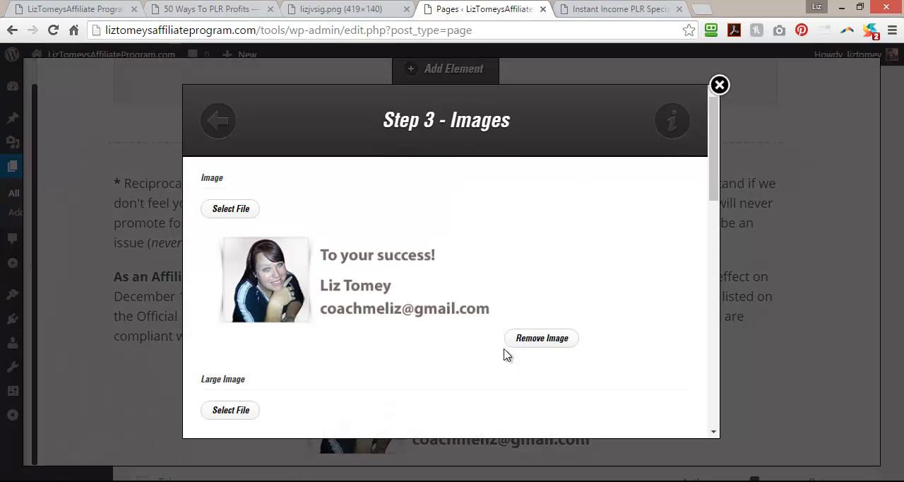
{"action": "scroll", "coordinate": [336, 272], "scroll_direction": "down", "scroll_amount": 1}
{"action": "scroll", "coordinate": [335, 271], "scroll_direction": "down", "scroll_amount": 8}
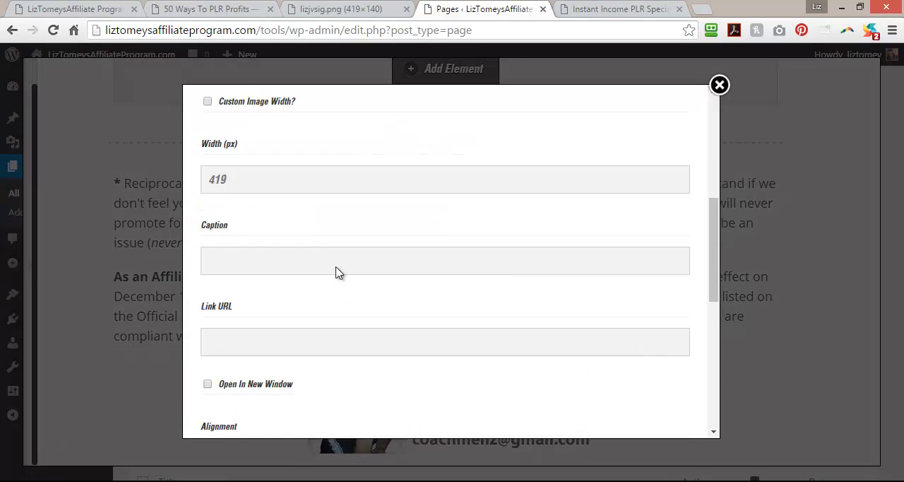
{"action": "left_click", "coordinate": [209, 166]}
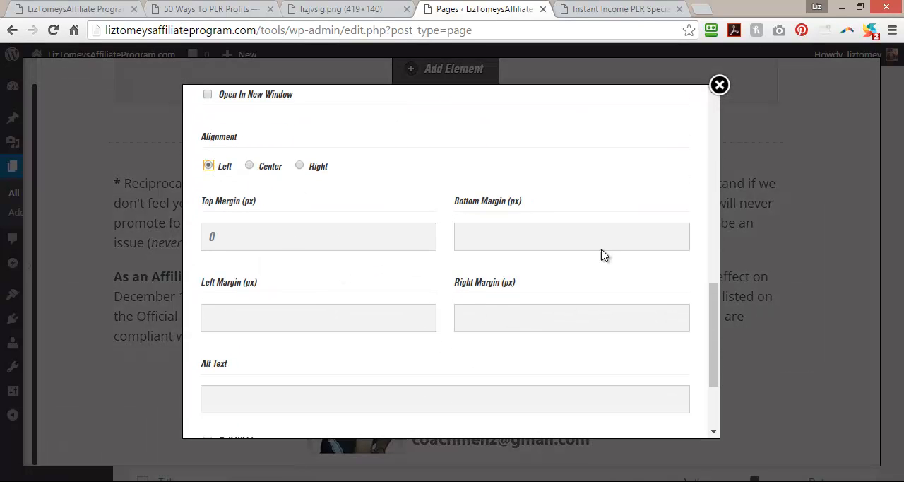
{"action": "left_click_drag", "start_coordinate": [715, 334], "coordinate": [712, 426]}
{"action": "left_click", "coordinate": [653, 407]}
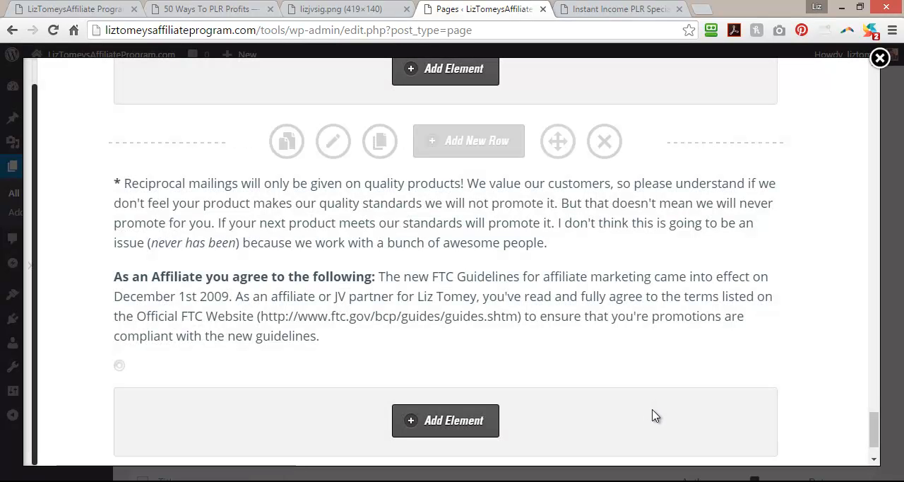
{"action": "mouse_move", "coordinate": [745, 382]}
{"action": "left_mouse_down"}
{"action": "mouse_move", "coordinate": [739, 198]}
{"action": "mouse_move", "coordinate": [738, 207]}
{"action": "left_mouse_up"}
Duplicate the dark Affiliate Promotion Tools headline row and move the copy between the Videos section and the signature row.
{"action": "scroll", "coordinate": [699, 345], "scroll_direction": "up", "scroll_amount": 10}
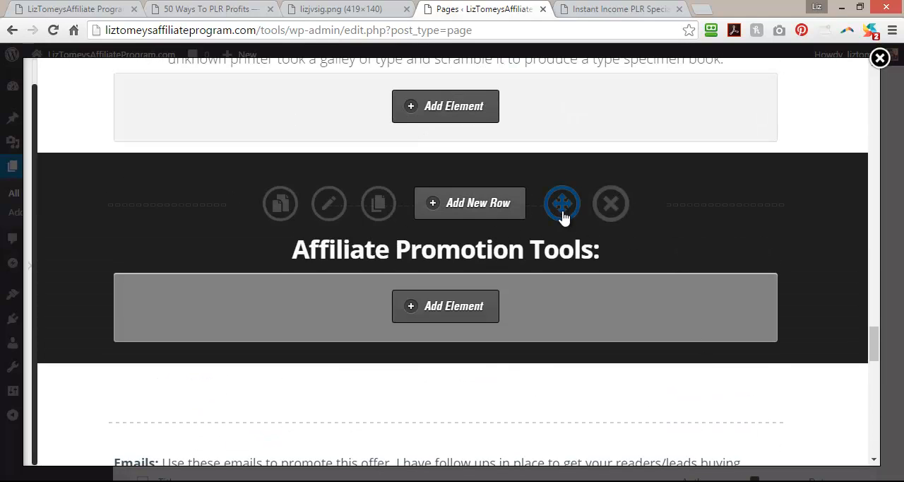
{"action": "left_click", "coordinate": [379, 205]}
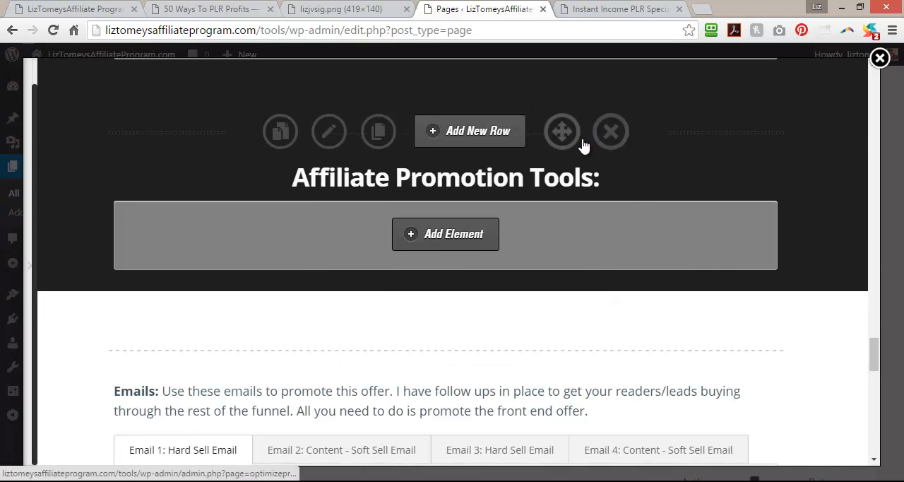
{"action": "left_click_drag", "start_coordinate": [567, 140], "coordinate": [569, 381]}
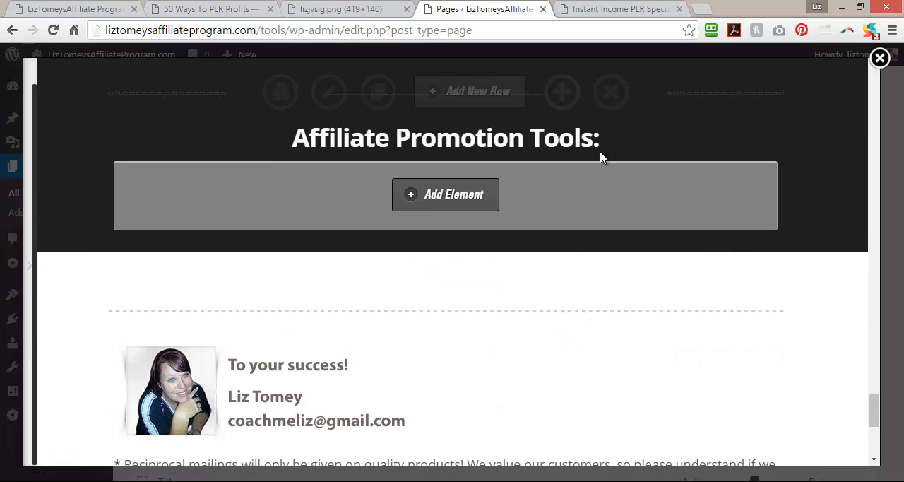
Replace the duplicated row's headline text with "Thank You!" and update the Headline element.
{"action": "left_click", "coordinate": [677, 137]}
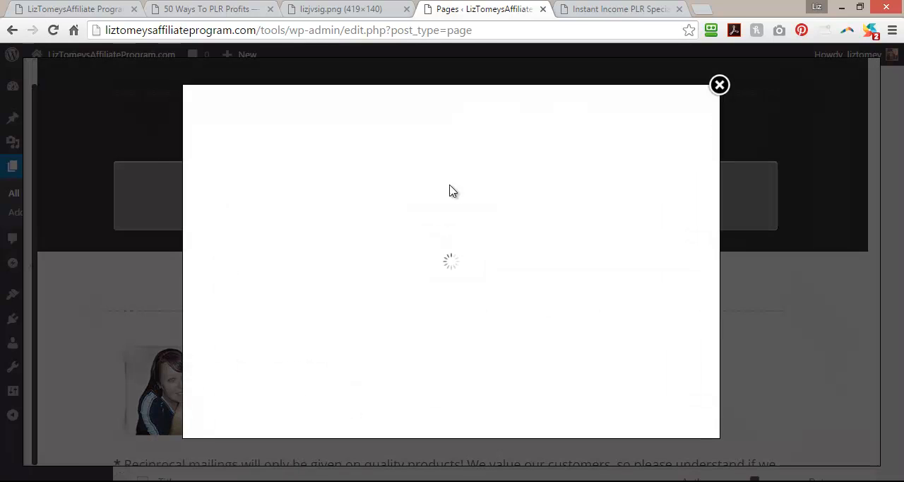
{"action": "left_click_drag", "start_coordinate": [354, 295], "coordinate": [194, 306]}
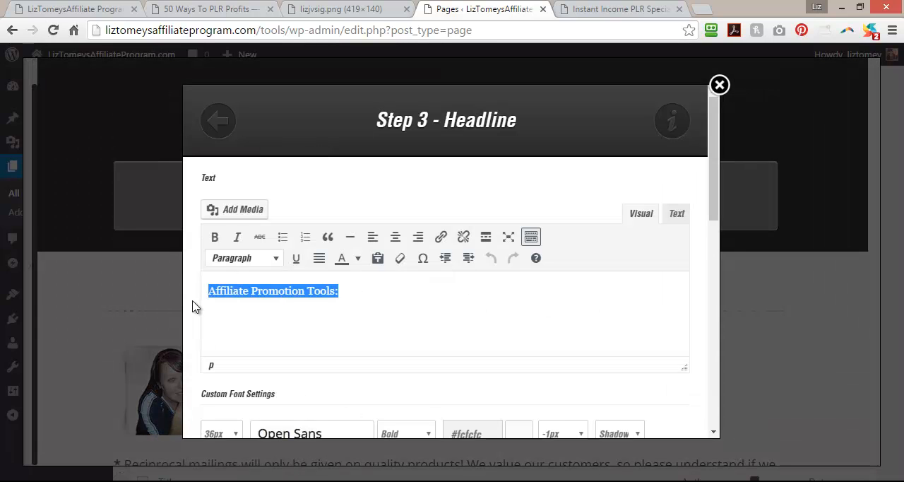
{"action": "type", "text": "Contact"}
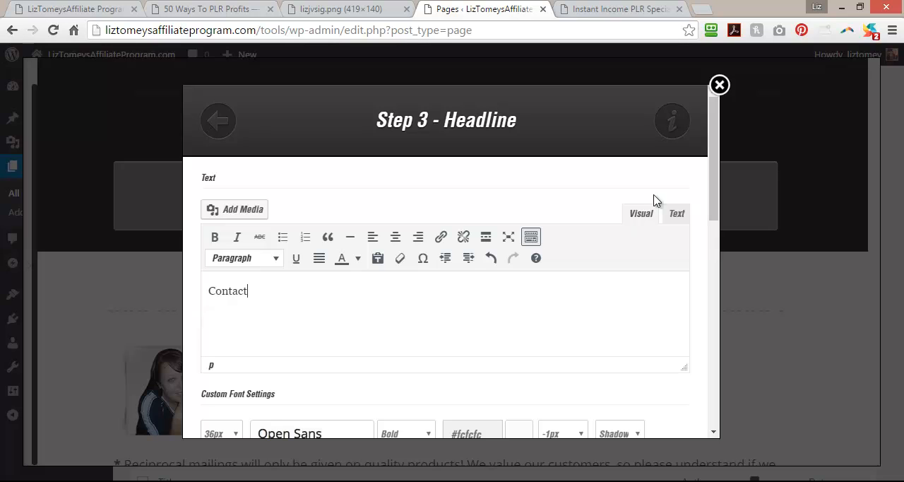
{"action": "type", "text": " Liz"}
{"action": "scroll", "coordinate": [704, 281], "scroll_direction": "down", "scroll_amount": 2}
{"action": "scroll", "coordinate": [704, 281], "scroll_direction": "down", "scroll_amount": 6}
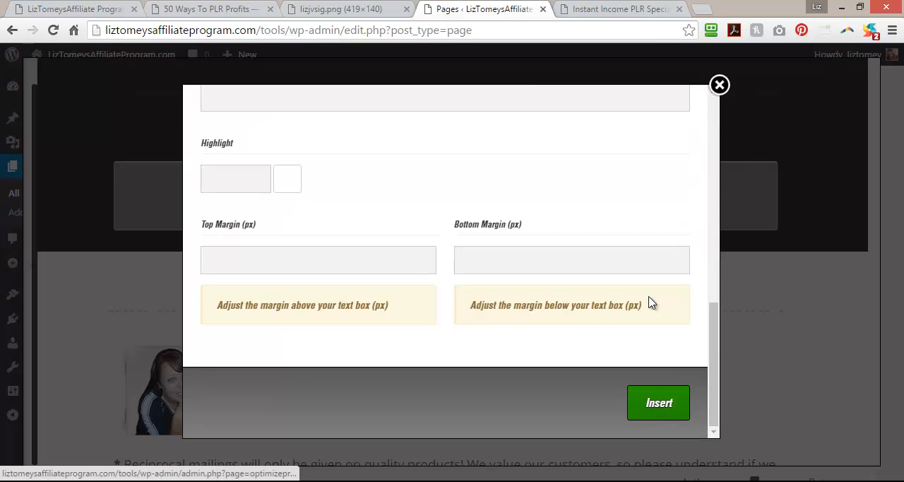
{"action": "left_click_drag", "start_coordinate": [714, 367], "coordinate": [702, 133]}
{"action": "left_click_drag", "start_coordinate": [282, 286], "coordinate": [172, 295]}
{"action": "type", "text": "Thank You!"}
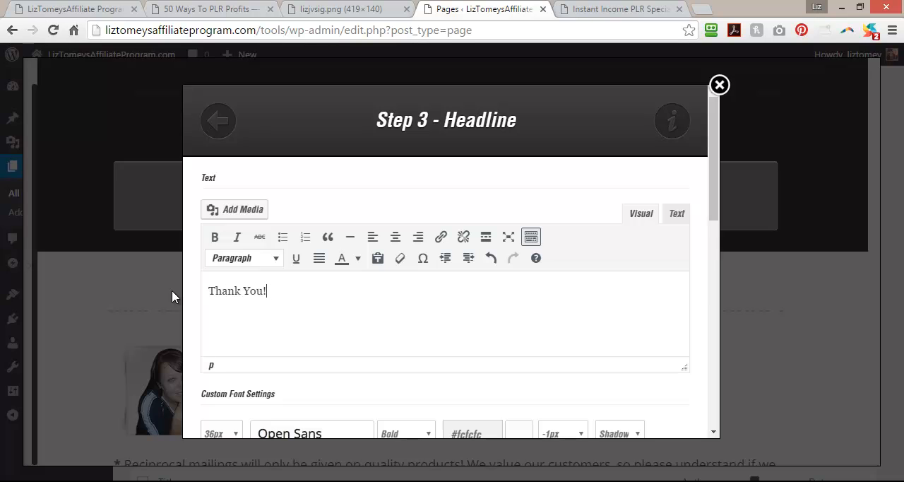
{"action": "scroll", "coordinate": [749, 229], "scroll_direction": "down", "scroll_amount": 10}
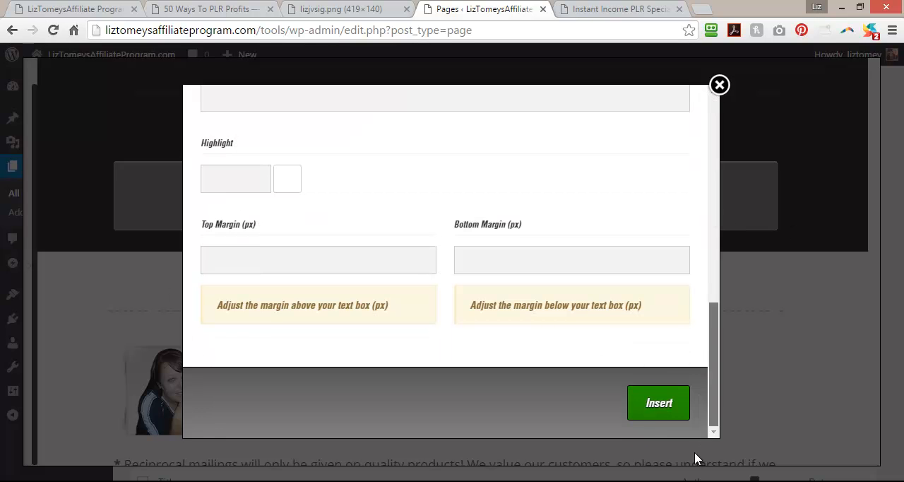
{"action": "left_click", "coordinate": [656, 408]}
Save the Instant Income PLR Special Offer page and keep it open in the editor.
{"action": "scroll", "coordinate": [784, 348], "scroll_direction": "up", "scroll_amount": 3}
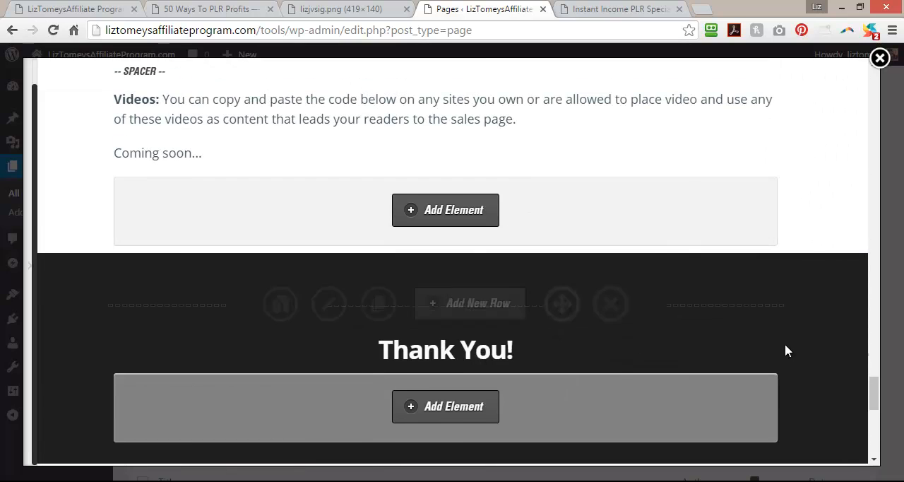
{"action": "mouse_move", "coordinate": [57, 290]}
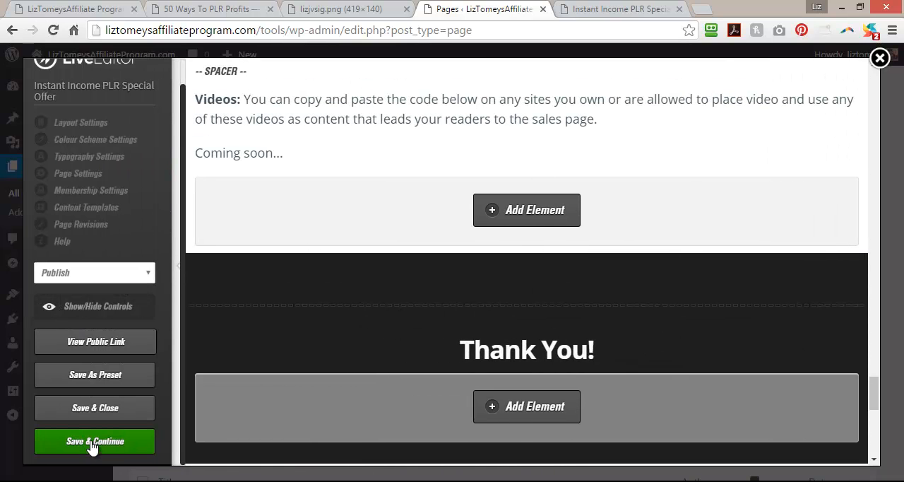
{"action": "left_click", "coordinate": [90, 441]}
{"action": "left_click", "coordinate": [562, 135]}
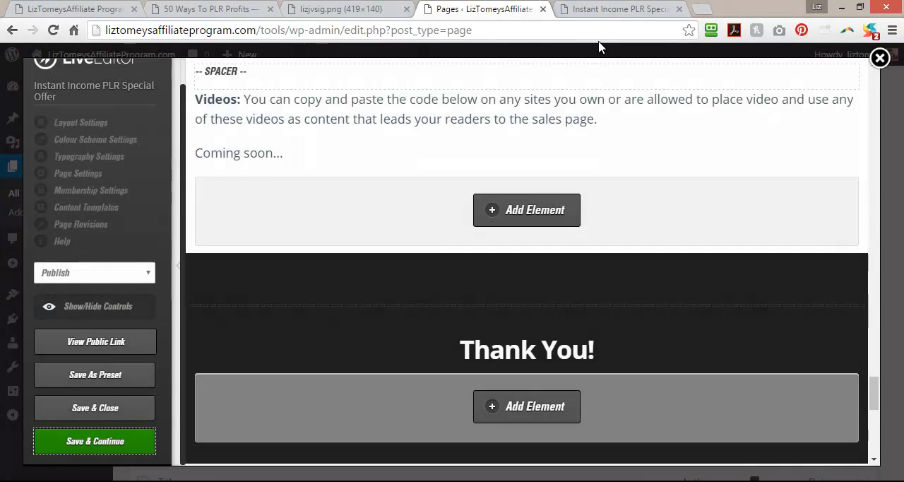
Reload the public Instant Income PLR Special Offer page and review its layout from the Thank You! row up to the sales funnel section.
{"action": "key", "text": "ctrl+Tab"}
{"action": "left_click", "coordinate": [53, 29]}
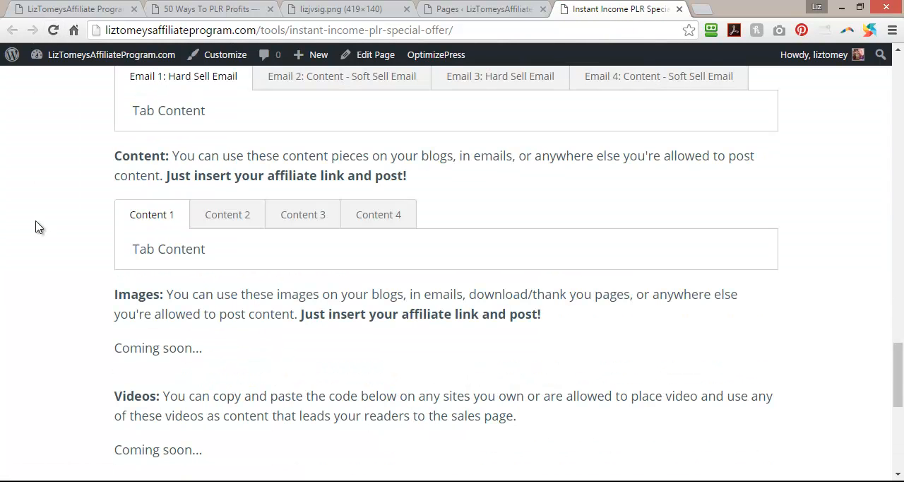
{"action": "scroll", "coordinate": [36, 226], "scroll_direction": "down", "scroll_amount": 6}
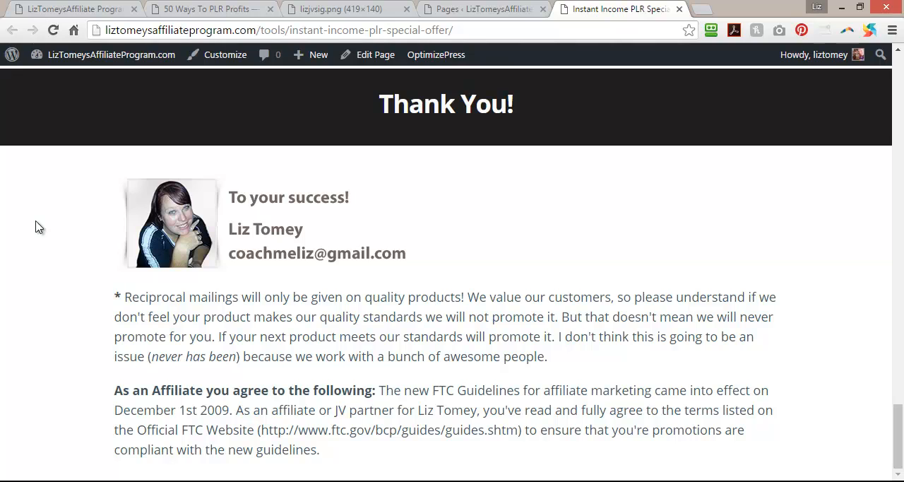
{"action": "scroll", "coordinate": [39, 227], "scroll_direction": "up", "scroll_amount": 10}
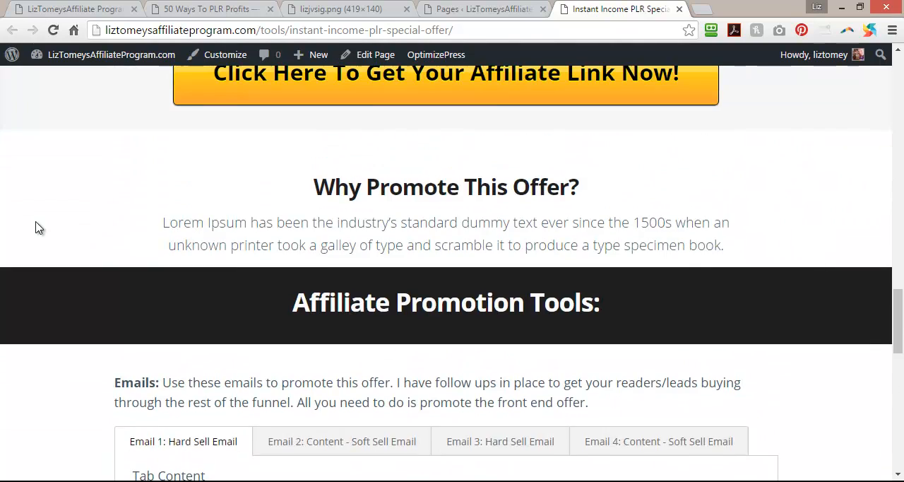
{"action": "scroll", "coordinate": [39, 227], "scroll_direction": "up", "scroll_amount": 10}
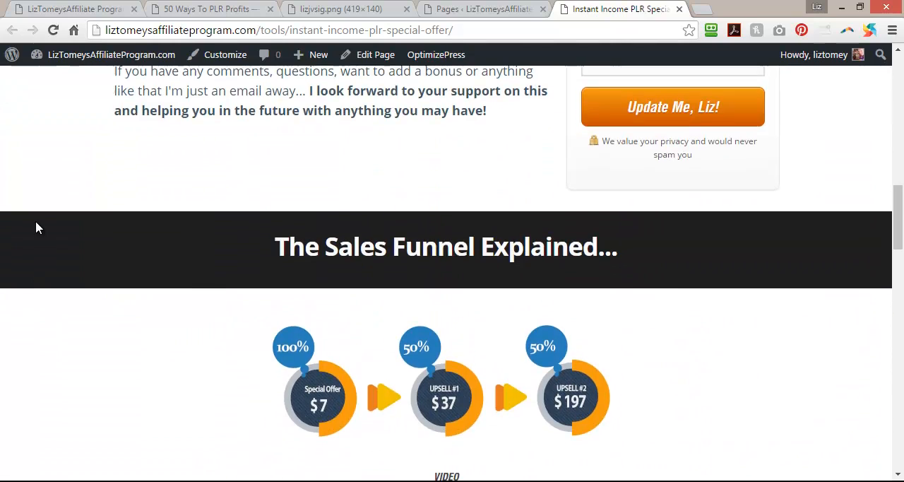
Review the public Instant Income PLR Special Offer page from its top headline to the affiliate terms, and check the pagecopy notes.
{"action": "scroll", "coordinate": [38, 228], "scroll_direction": "up", "scroll_amount": 10}
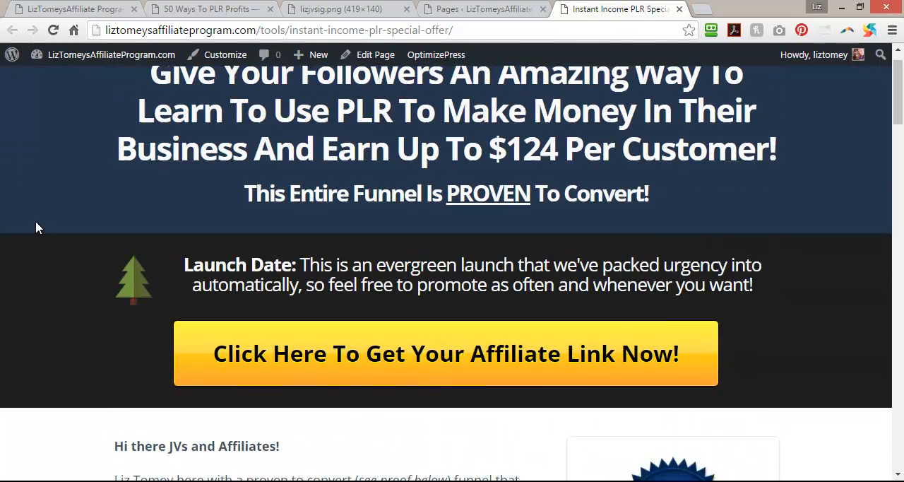
{"action": "scroll", "coordinate": [38, 227], "scroll_direction": "down", "scroll_amount": 15}
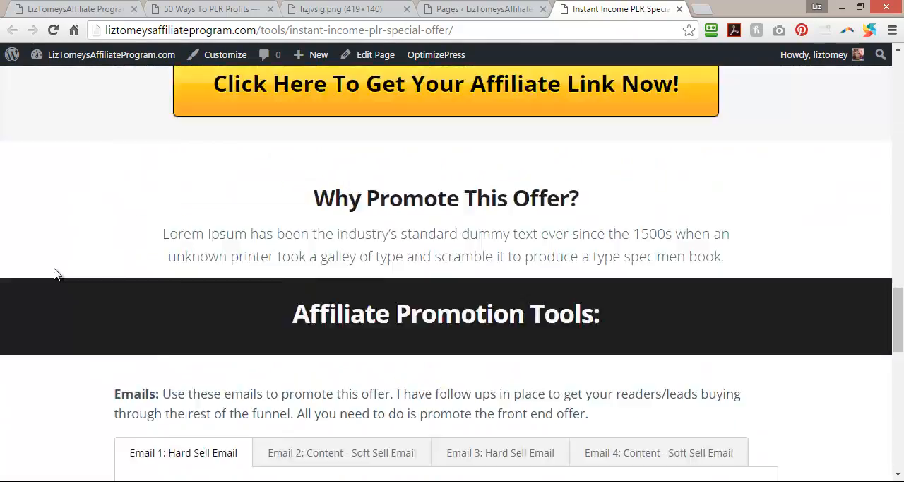
{"action": "scroll", "coordinate": [56, 277], "scroll_direction": "down", "scroll_amount": 6}
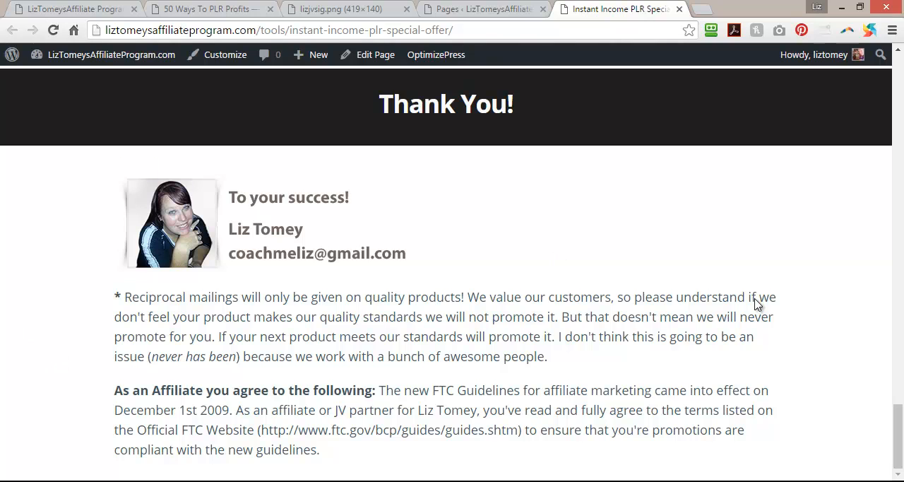
{"action": "left_click_drag", "start_coordinate": [900, 440], "coordinate": [900, 92]}
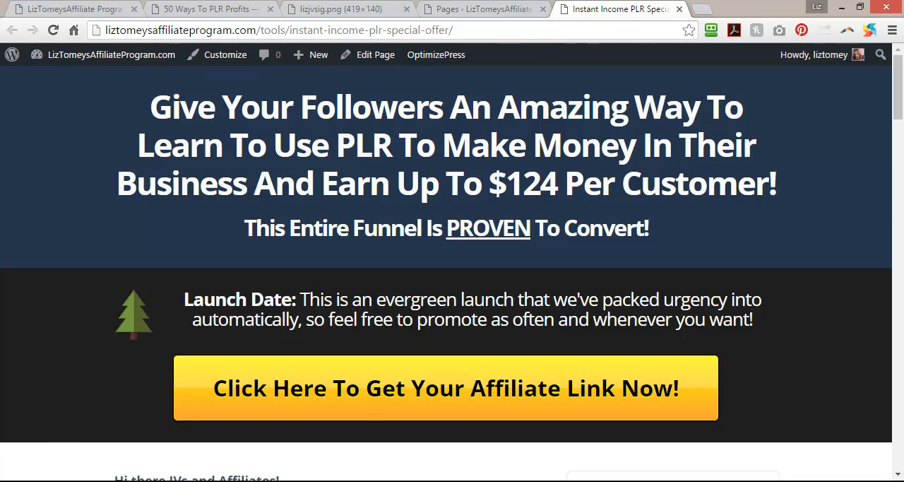
{"action": "key", "text": "alt+Tab"}
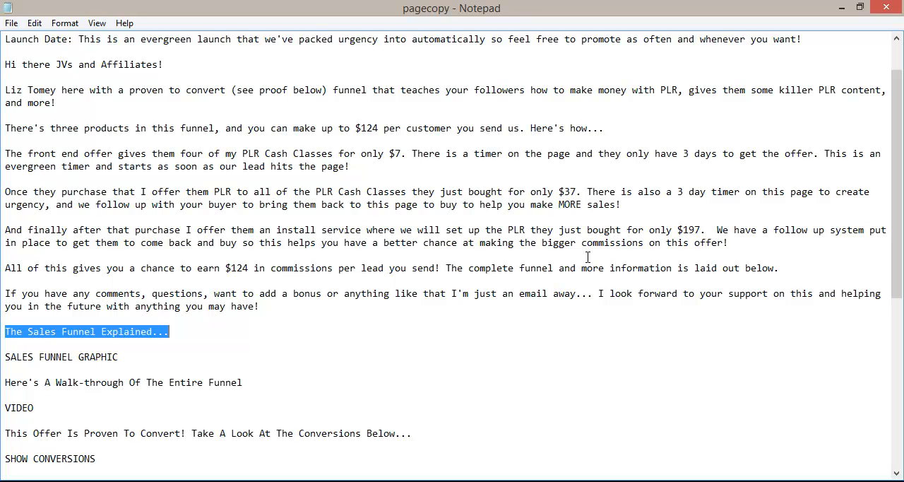
{"action": "key", "text": "alt+Tab"}
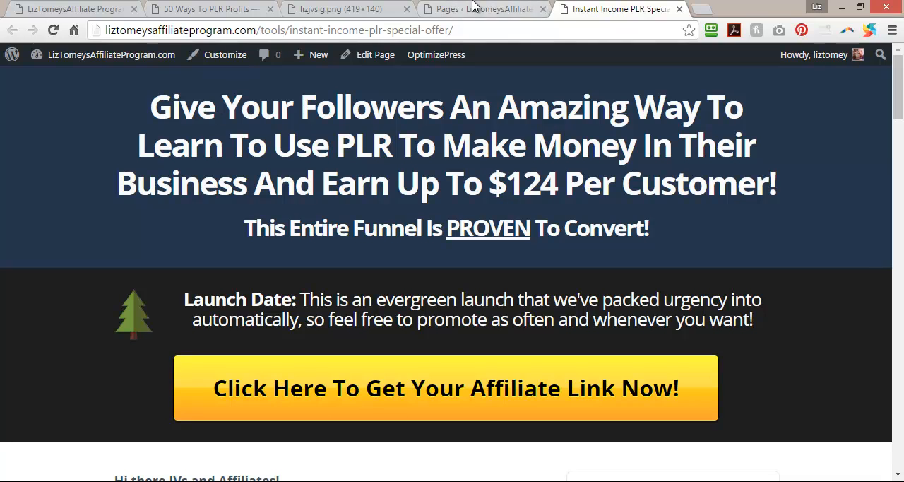
Open facebook.com in a new browser tab.
{"action": "left_click", "coordinate": [697, 13]}
{"action": "left_click", "coordinate": [309, 28]}
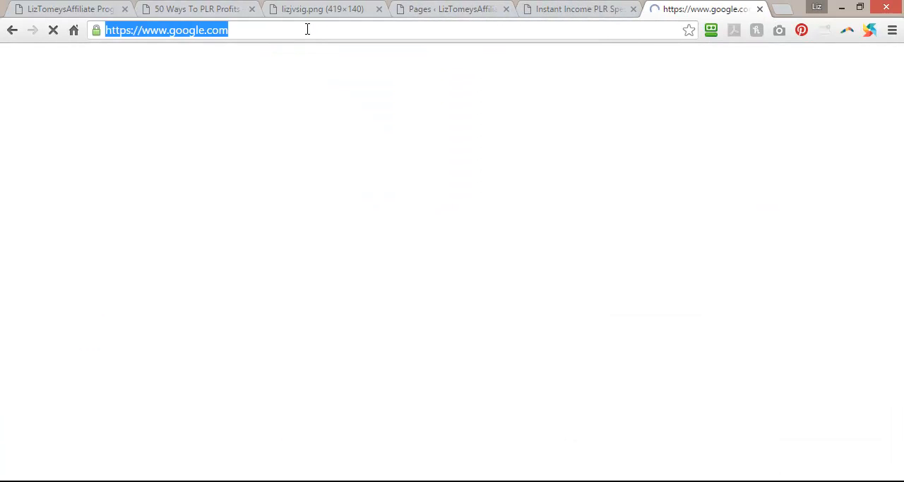
{"action": "type", "text": "facebook.com/"}
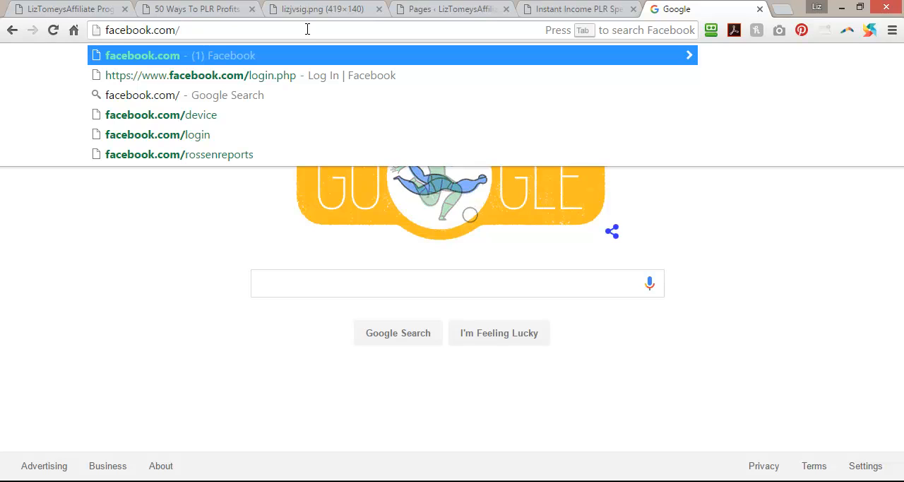
{"action": "key", "text": "Return"}
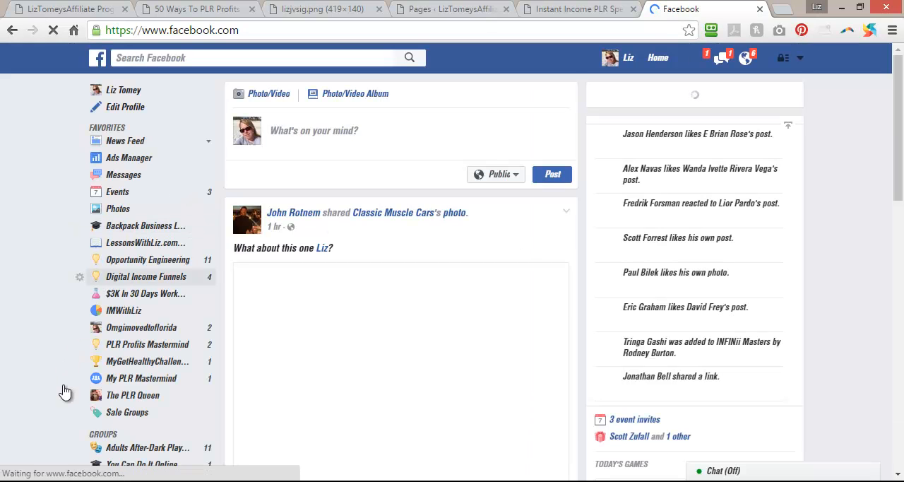
Find the Groups list on Facebook and open the IMWithLiz group.
{"action": "scroll", "coordinate": [77, 394], "scroll_direction": "down", "scroll_amount": 1}
{"action": "scroll", "coordinate": [111, 399], "scroll_direction": "down", "scroll_amount": 1}
{"action": "scroll", "coordinate": [152, 236], "scroll_direction": "up", "scroll_amount": 3}
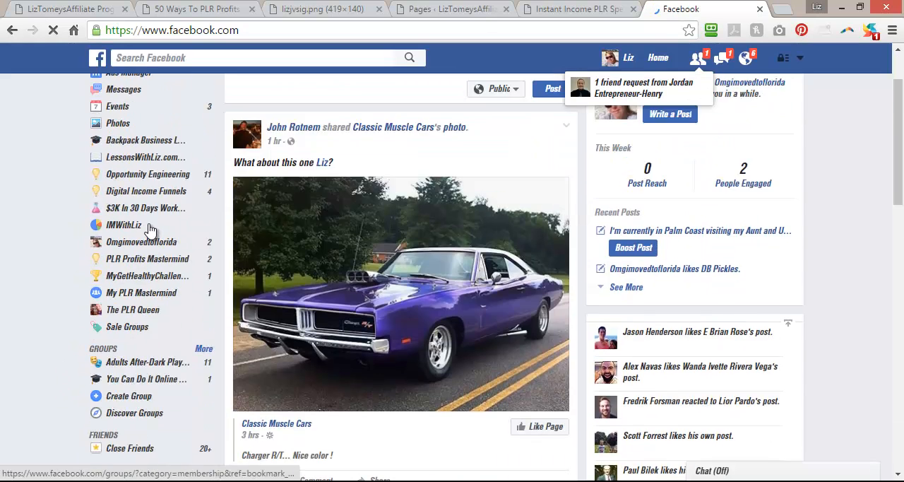
{"action": "scroll", "coordinate": [65, 296], "scroll_direction": "down", "scroll_amount": 3}
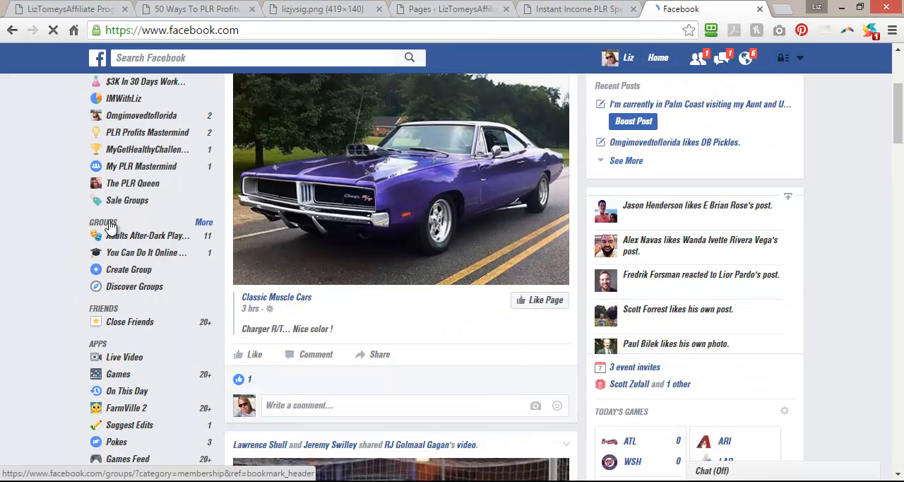
{"action": "left_click", "coordinate": [109, 225]}
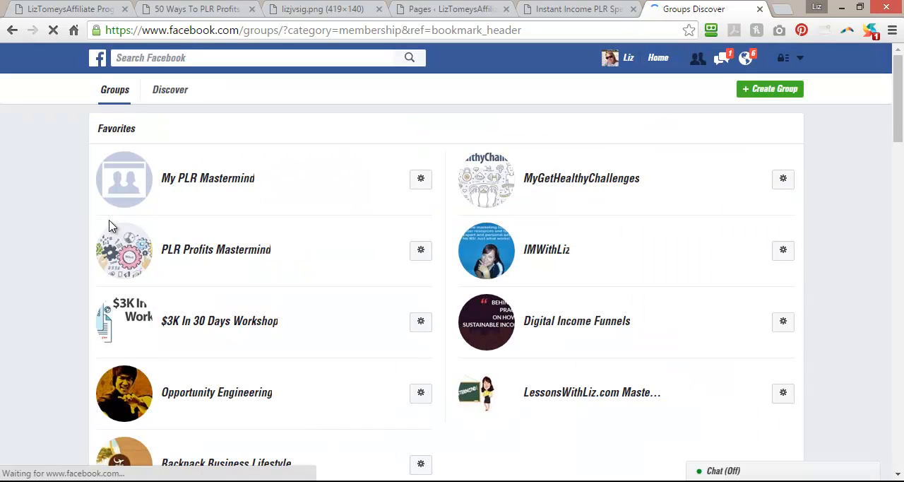
{"action": "left_click", "coordinate": [545, 248]}
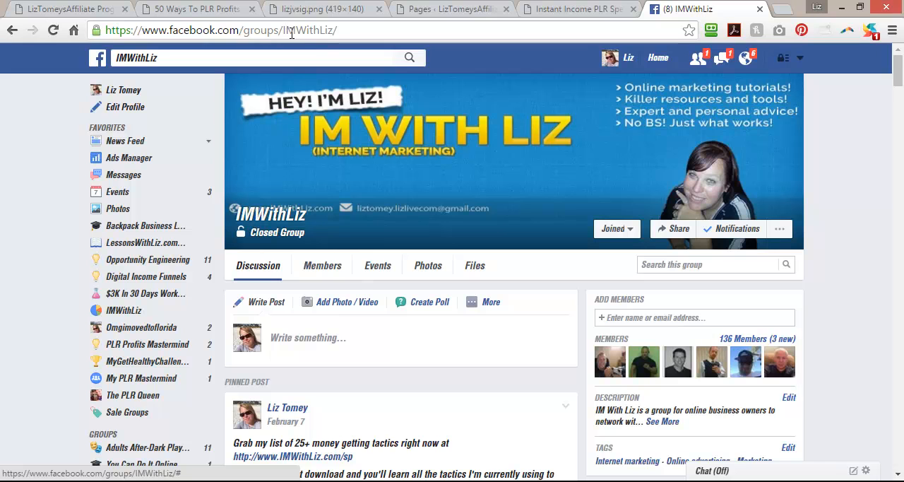
Highlight the IMWithLiz group's web address, look through the group's recent posts and return to its cover banner.
{"action": "left_click_drag", "start_coordinate": [344, 30], "coordinate": [94, 30]}
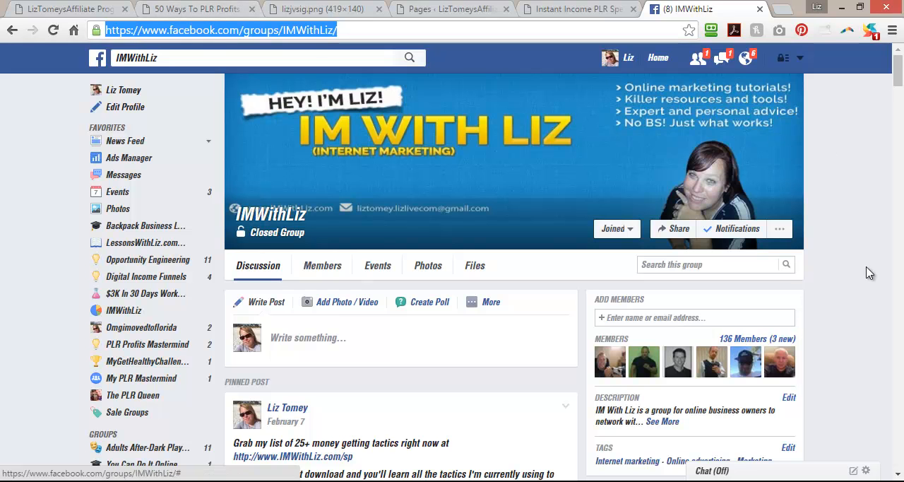
{"action": "scroll", "coordinate": [868, 272], "scroll_direction": "down", "scroll_amount": 15}
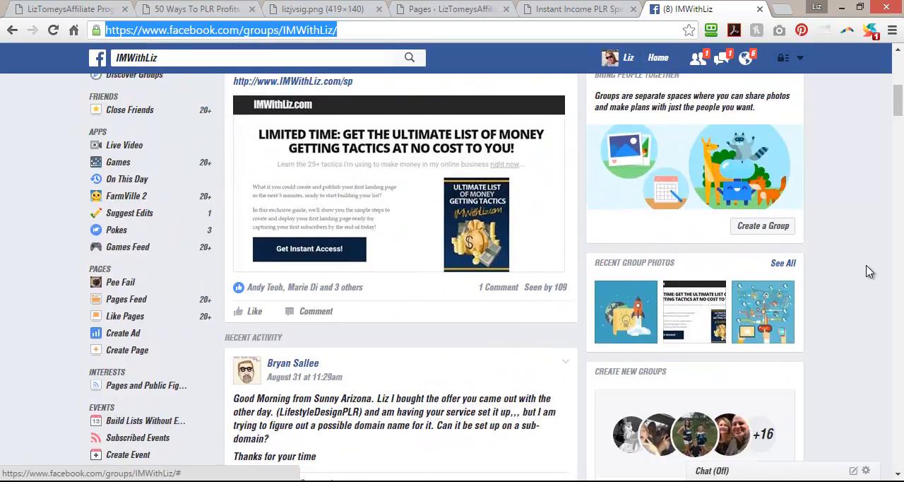
{"action": "scroll", "coordinate": [868, 272], "scroll_direction": "down", "scroll_amount": 3}
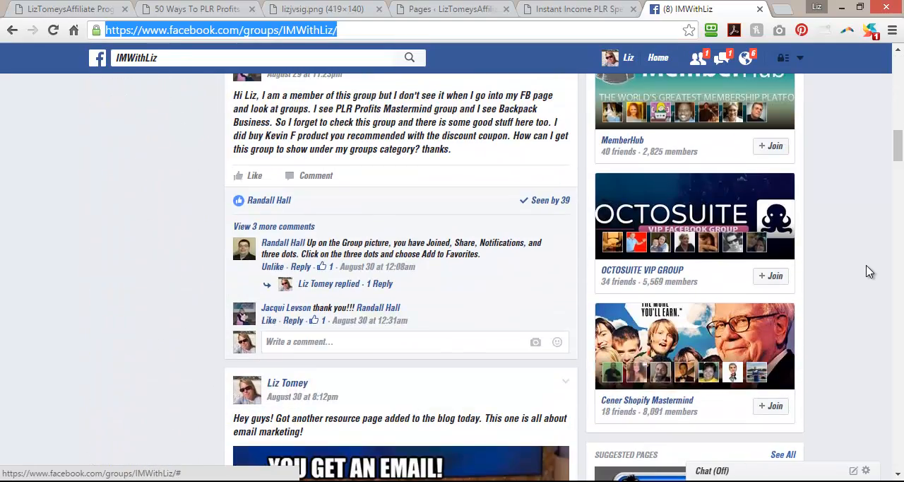
{"action": "left_click_drag", "start_coordinate": [899, 142], "coordinate": [898, 71]}
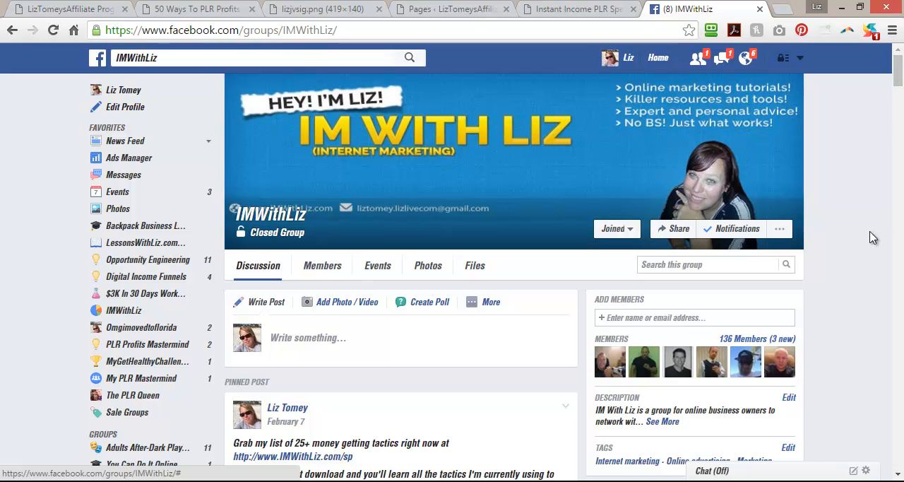